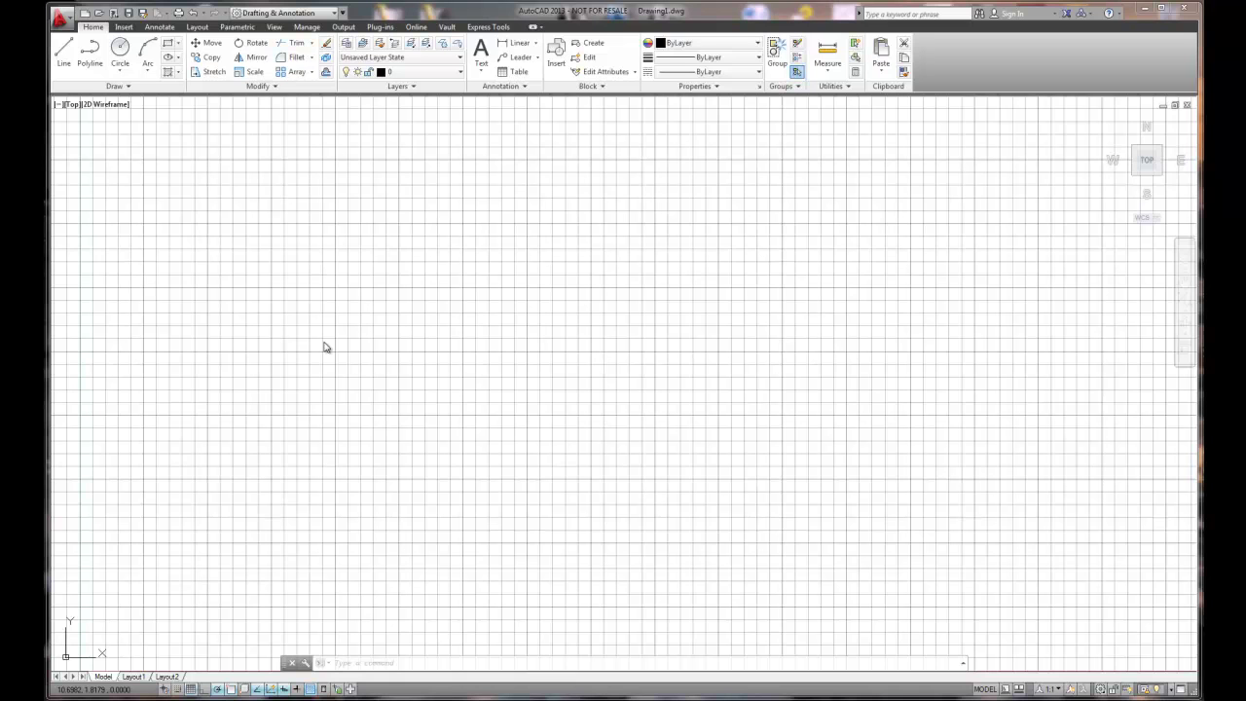
# Set the drawing's length units to the Architectural type.
pyautogui.click(68, 27)
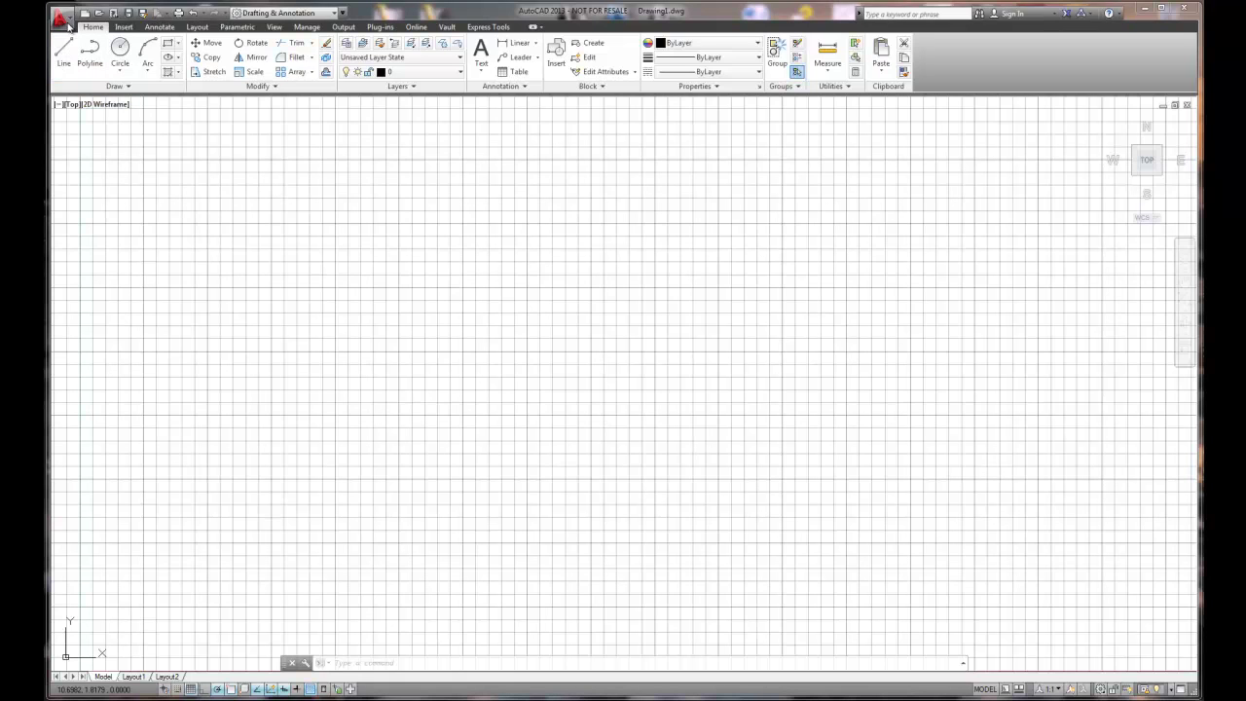
pyautogui.moveTo(91, 275)
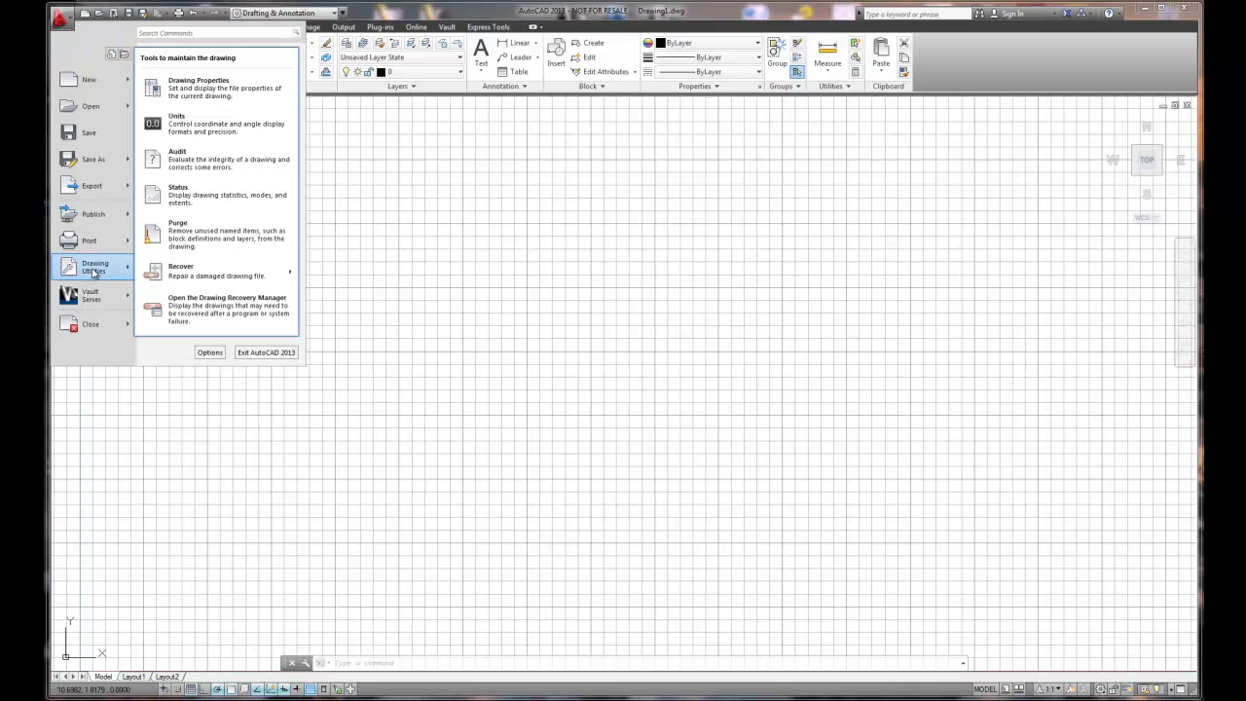
pyautogui.click(178, 123)
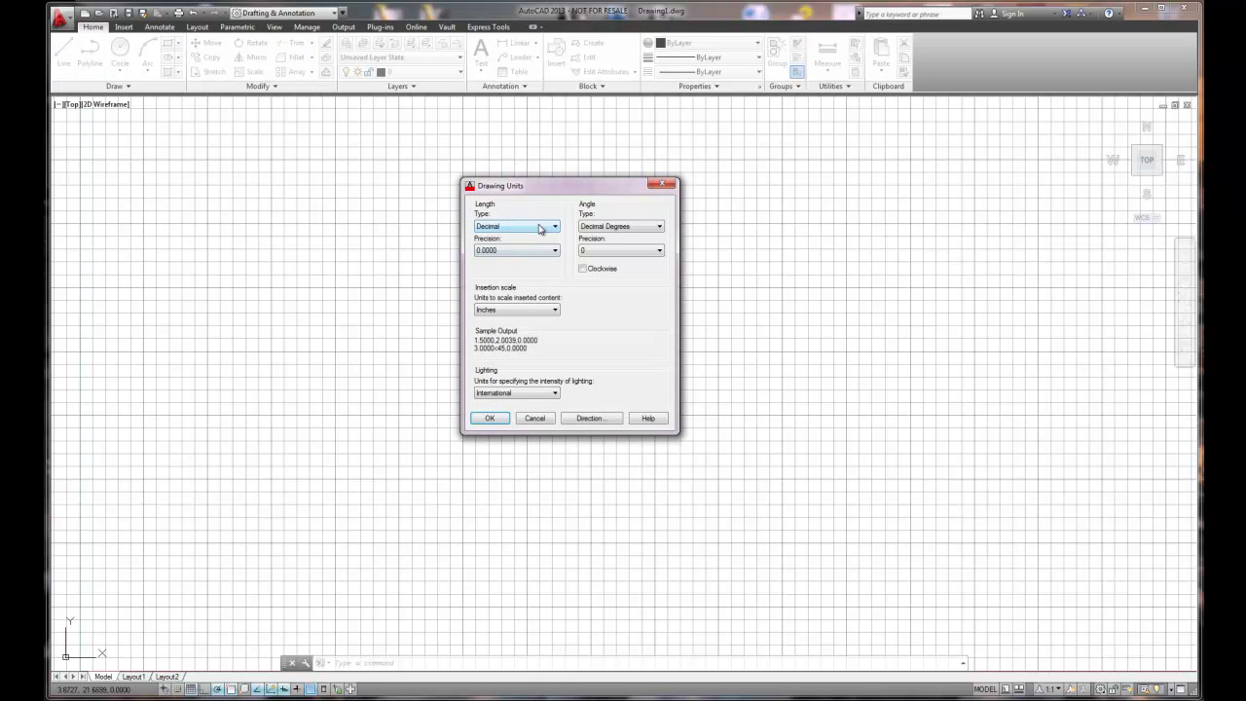
pyautogui.click(541, 227)
pyautogui.click(531, 238)
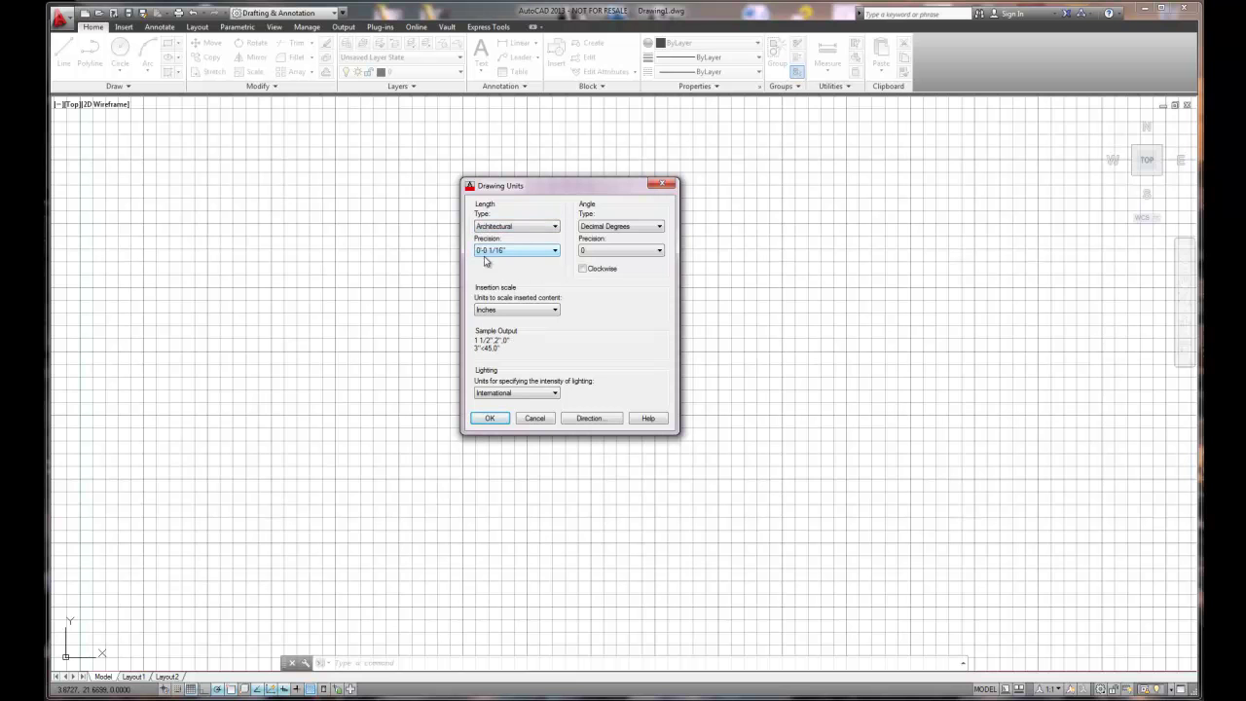
pyautogui.click(491, 419)
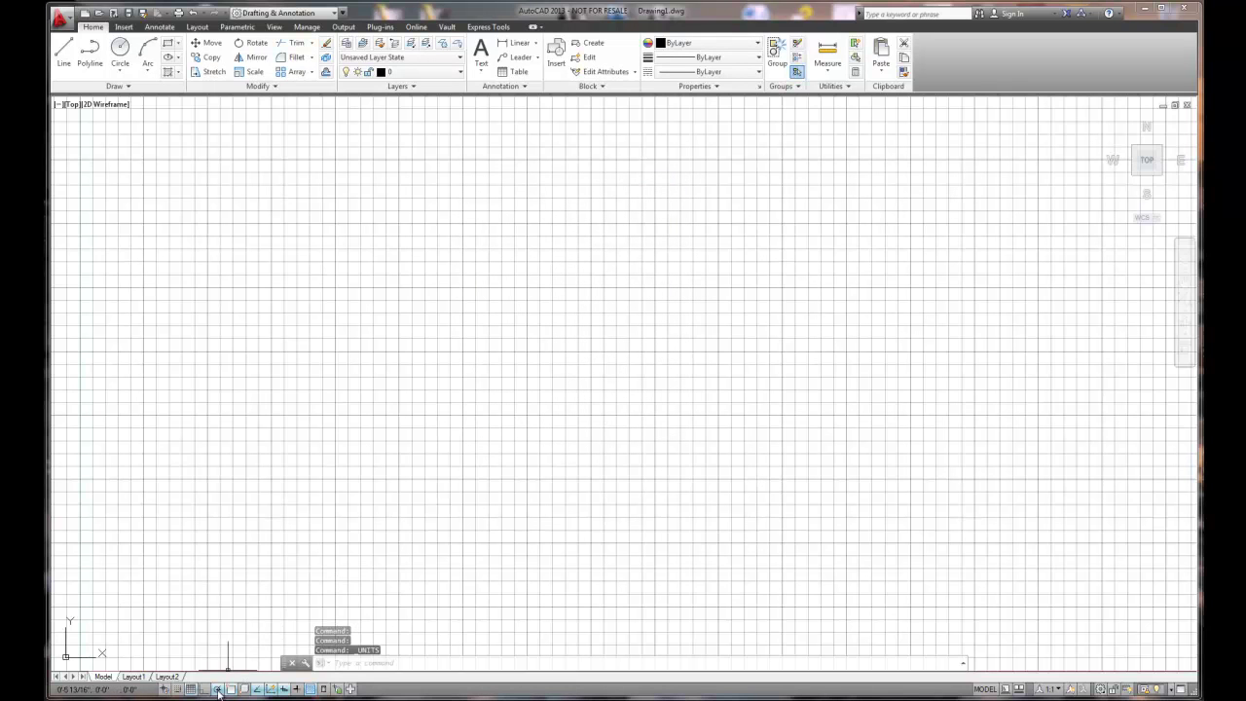
# Set the polar tracking increment angle to 5 degrees and review the object snap modes before accepting the drafting settings.
pyautogui.rightClick(219, 689)
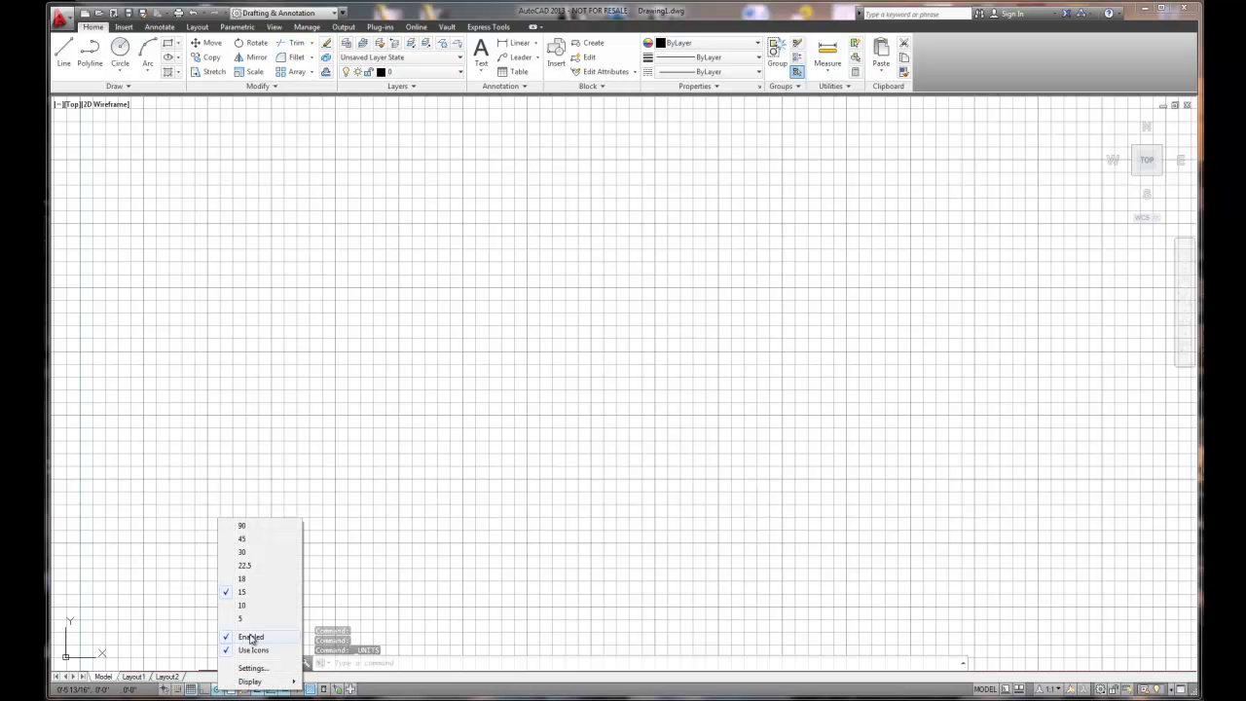
pyautogui.click(251, 669)
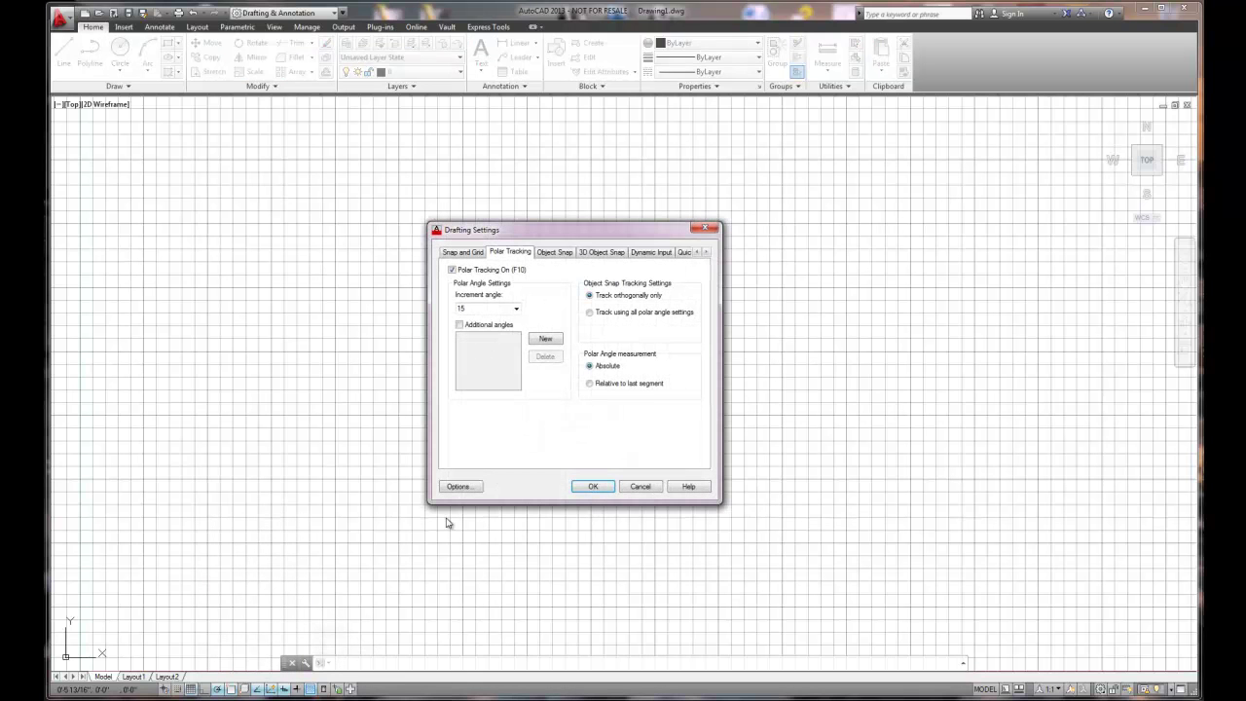
pyautogui.click(516, 309)
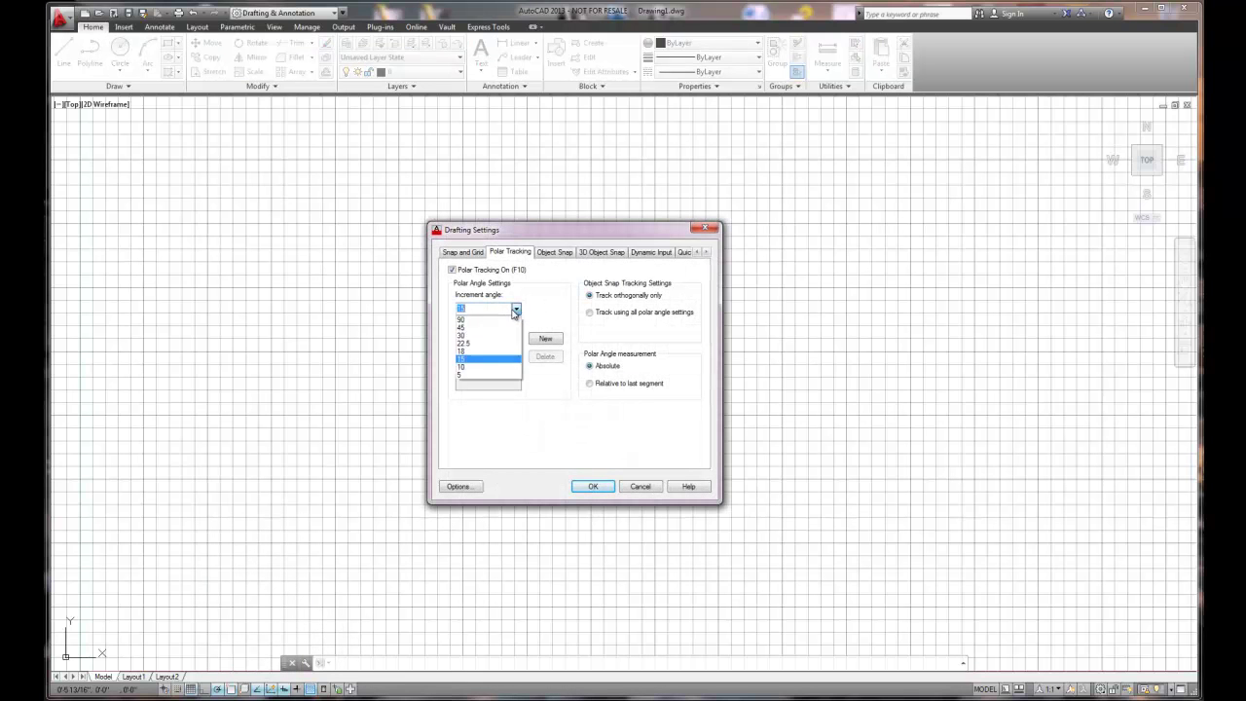
pyautogui.click(477, 374)
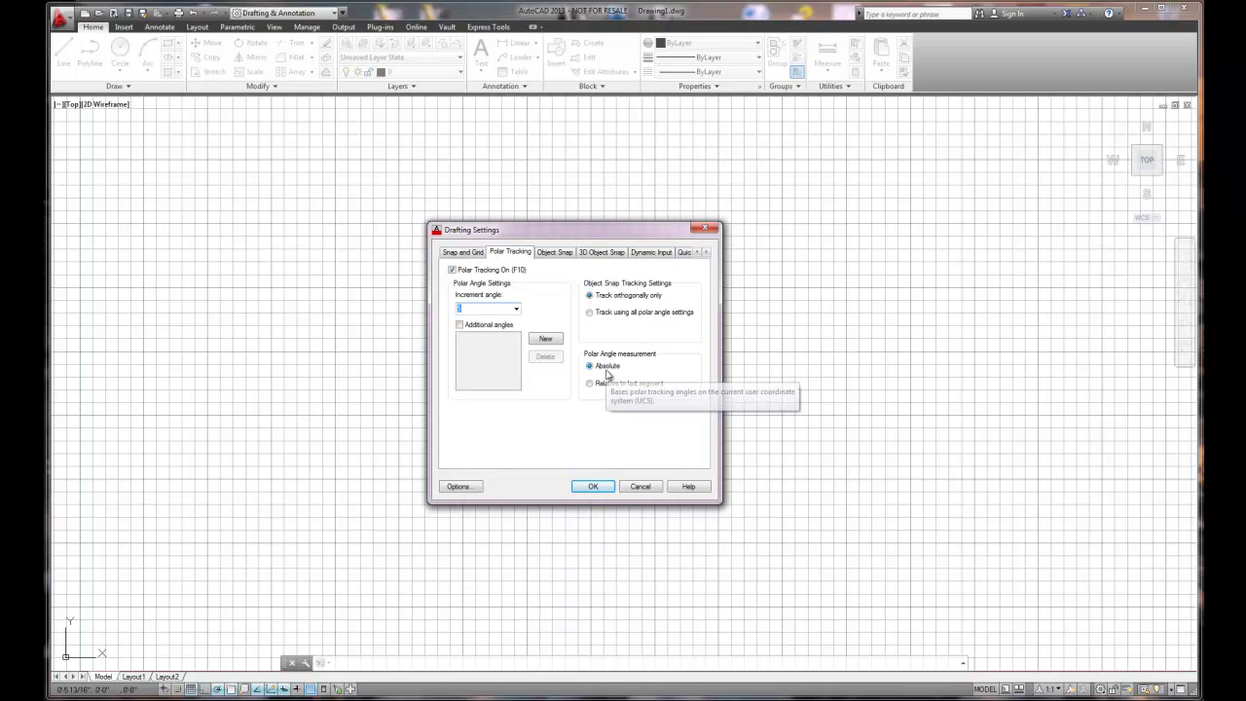
pyautogui.click(557, 253)
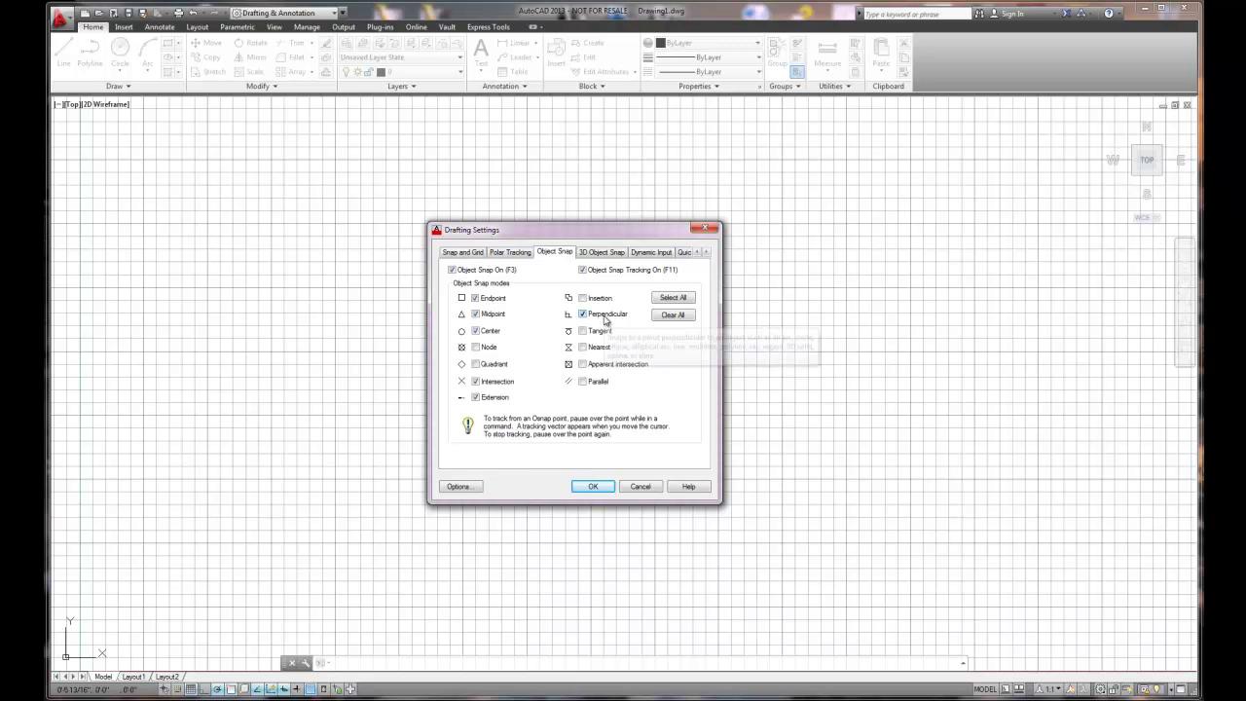
pyautogui.click(594, 486)
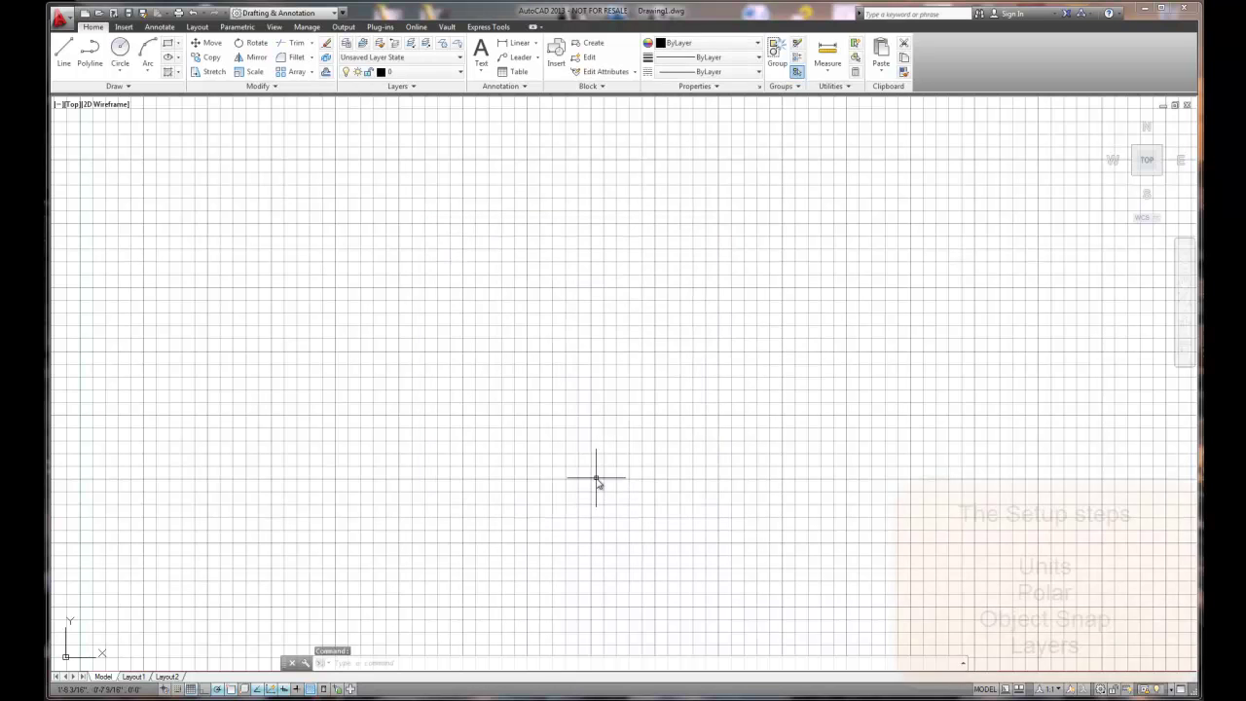
# Create a new layer named walls in the layer manager.
pyautogui.click(347, 43)
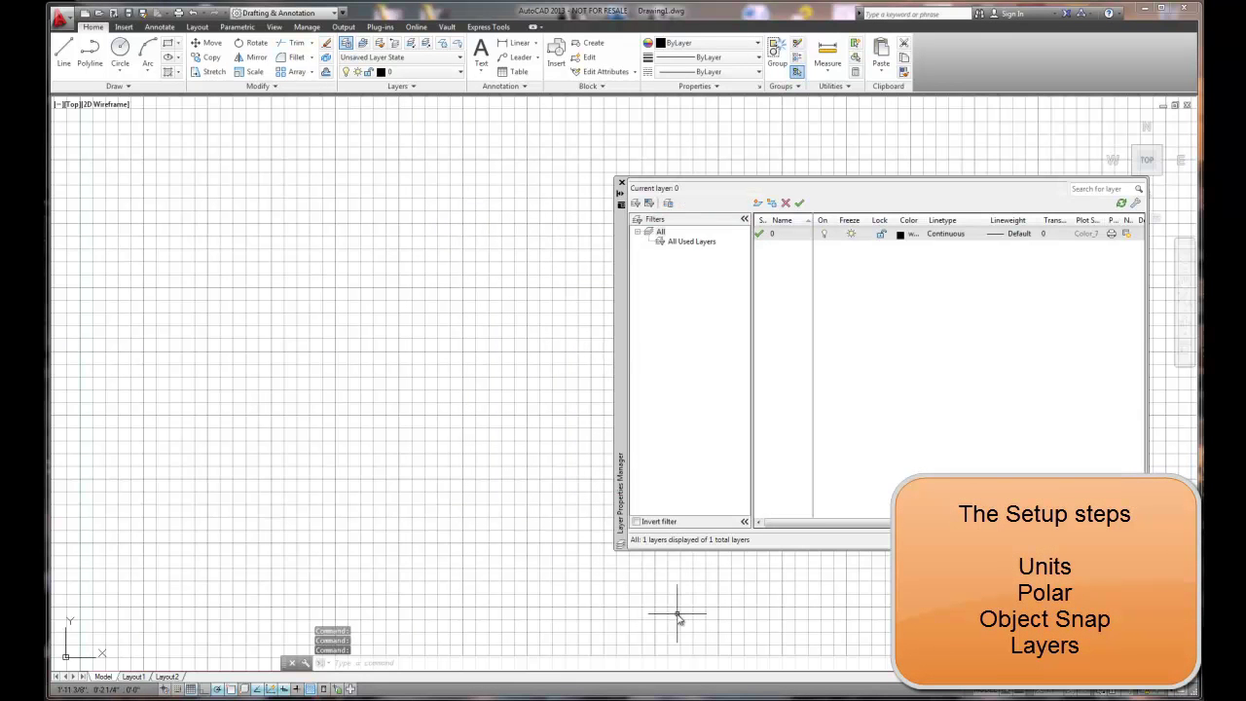
pyautogui.click(758, 203)
pyautogui.moveTo(619, 233); pyautogui.dragTo(378, 218)
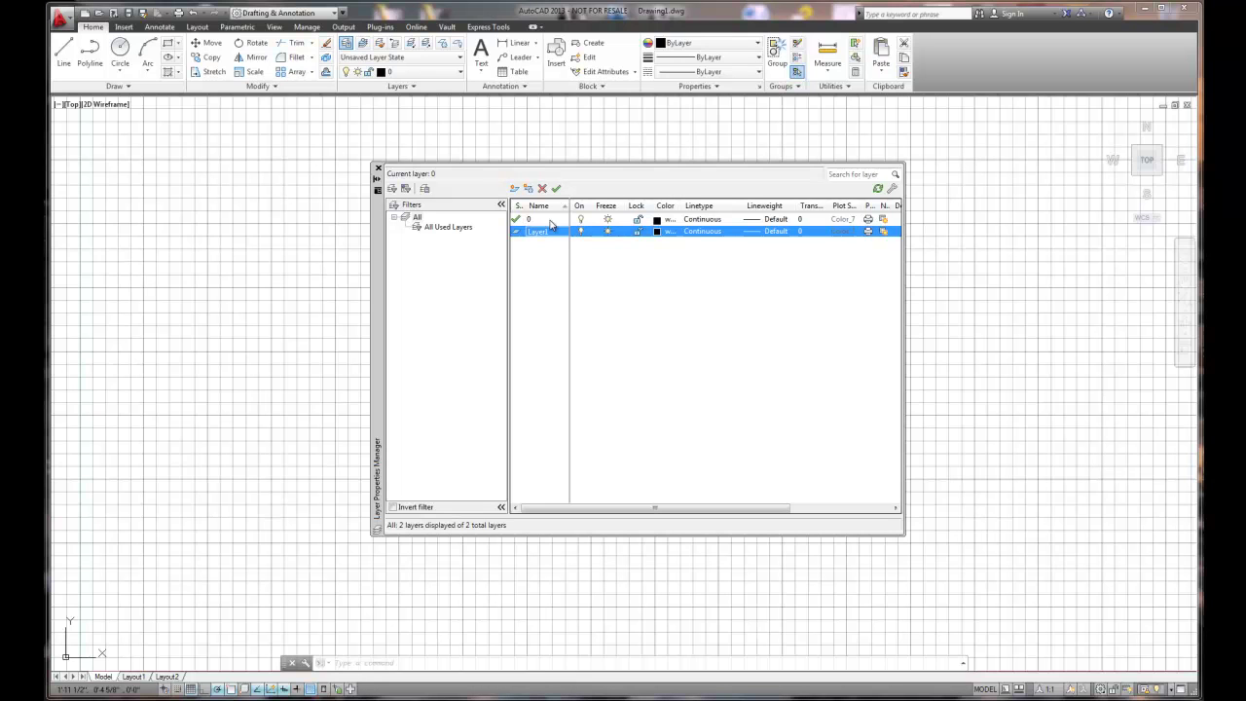
pyautogui.write('walls')
pyautogui.press('Return')
# Add two more layers named elevation fron and elevation side.
pyautogui.hotkey('alt', 'n')
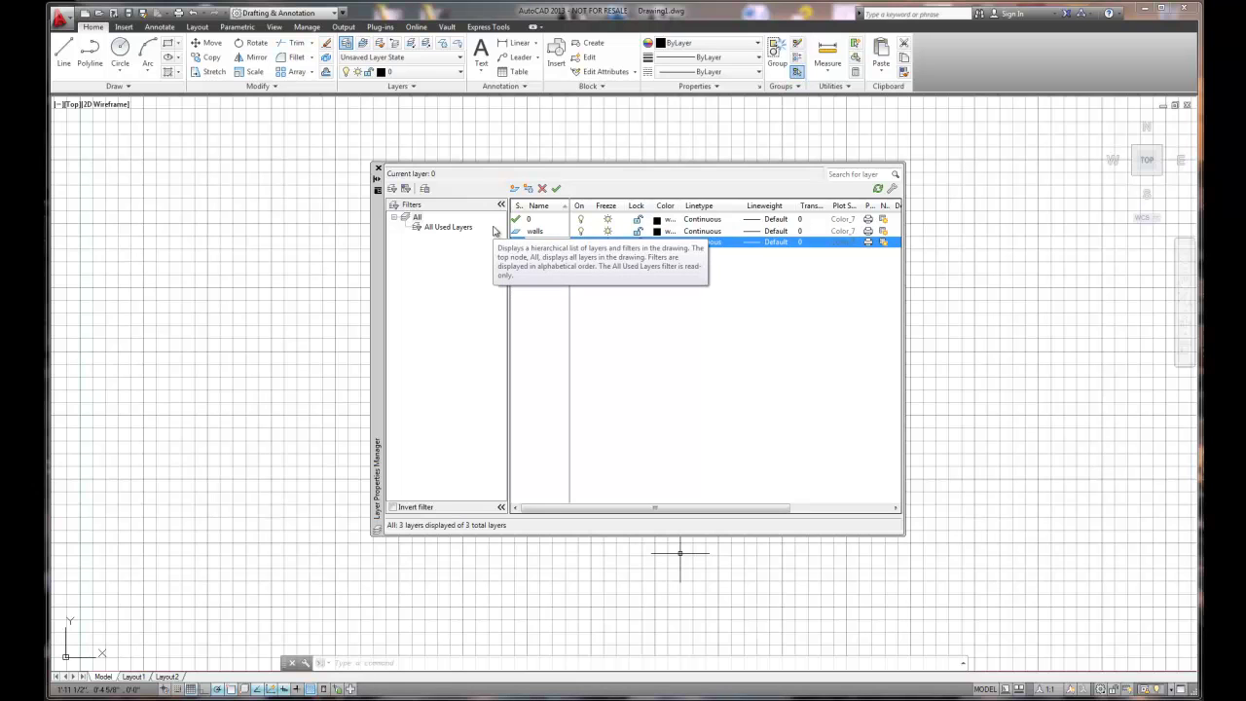
pyautogui.hotkey('alt', 'n')
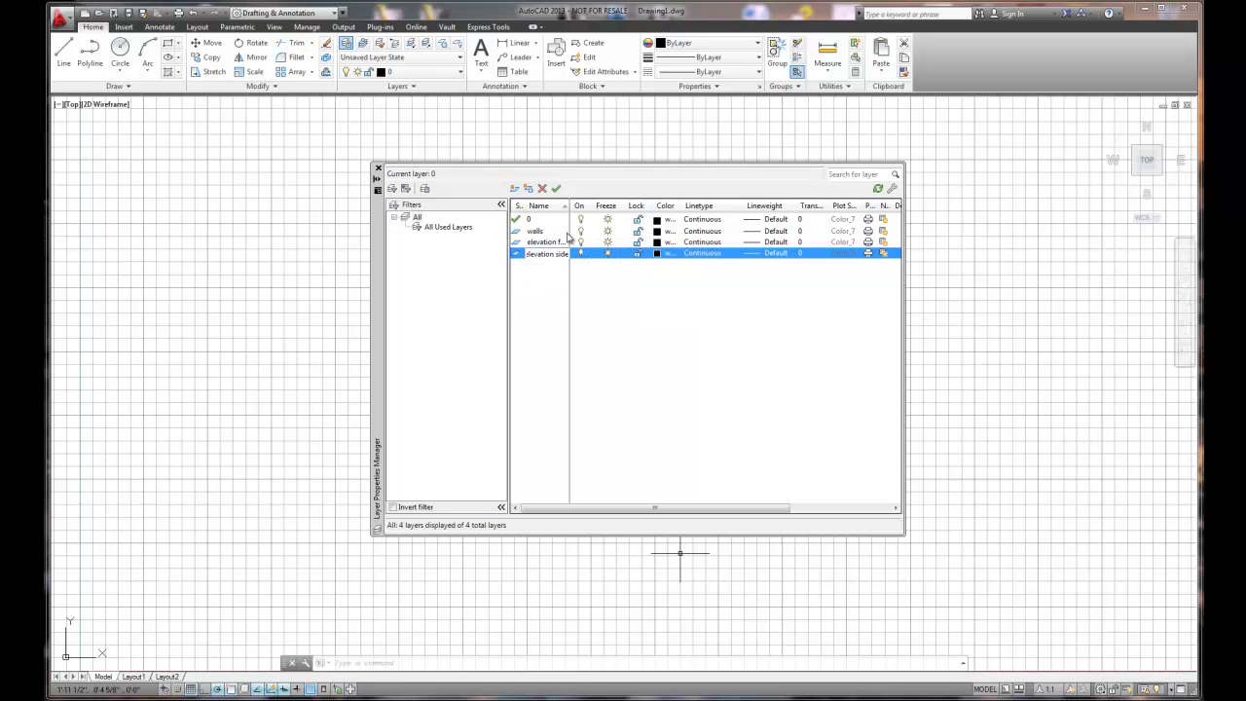
pyautogui.press('Return')
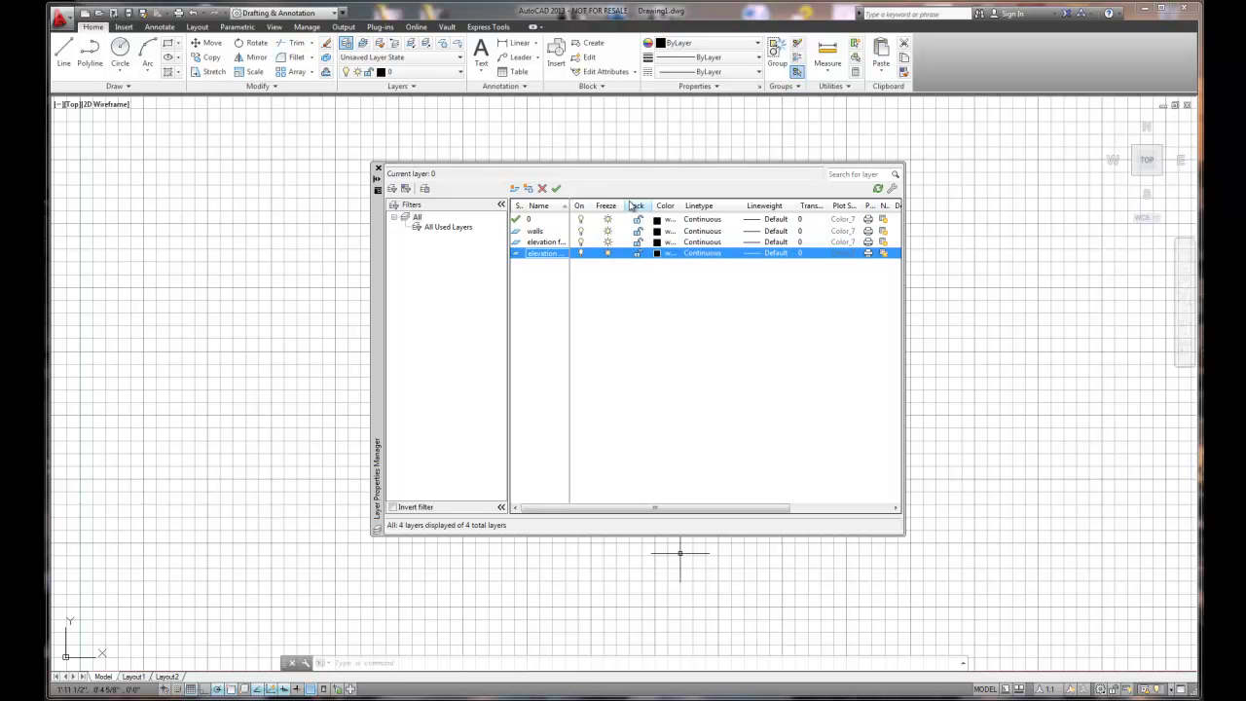
# Widen the layer name column and correct the misspelled layer name to elevation front.
pyautogui.moveTo(570, 205); pyautogui.dragTo(625, 204)
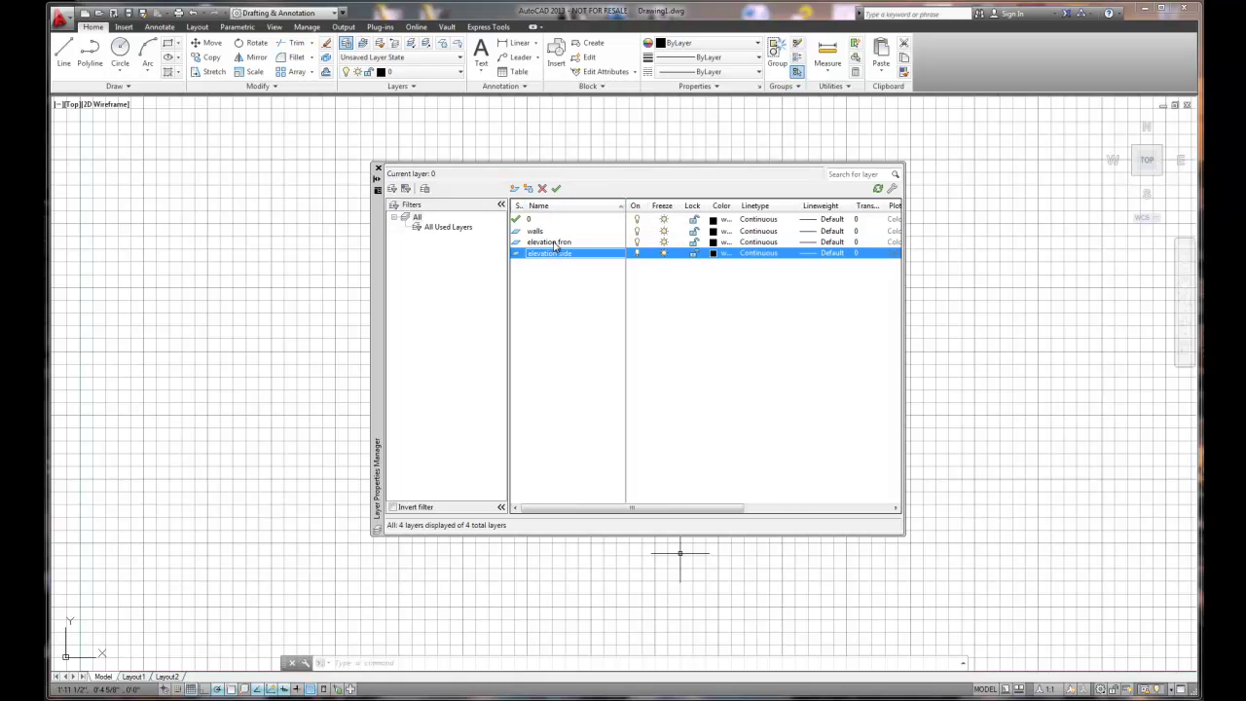
pyautogui.click(572, 242)
pyautogui.doubleClick(572, 245)
pyautogui.click(574, 244)
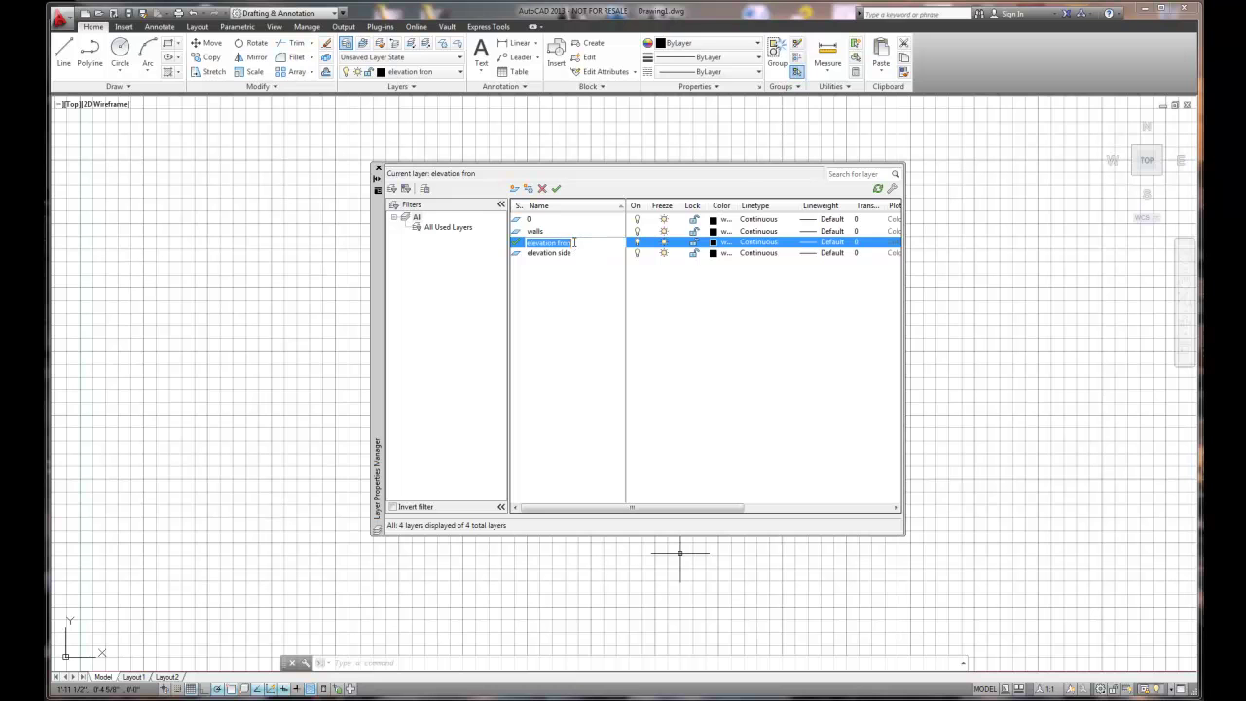
pyautogui.write('t')
pyautogui.press('Return')
# Assign index color 112 to the walls layer, 12 to elevation front and 152 to elevation side.
pyautogui.click(714, 243)
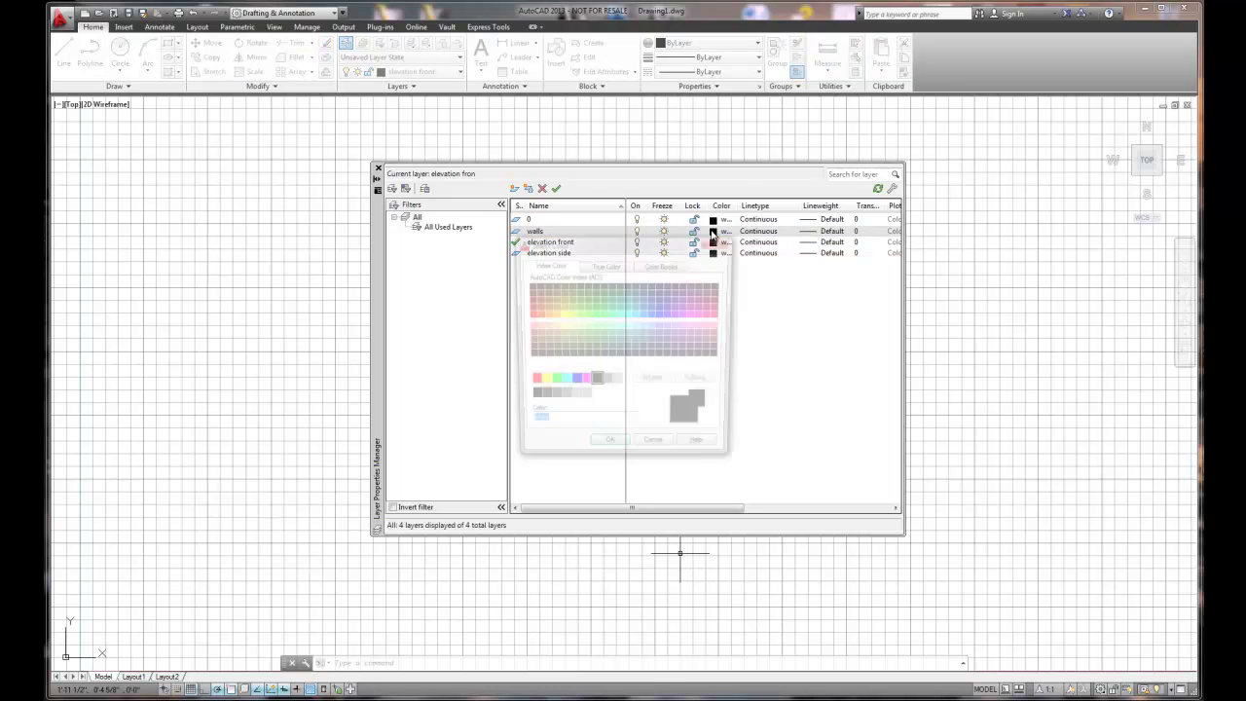
pyautogui.click(611, 309)
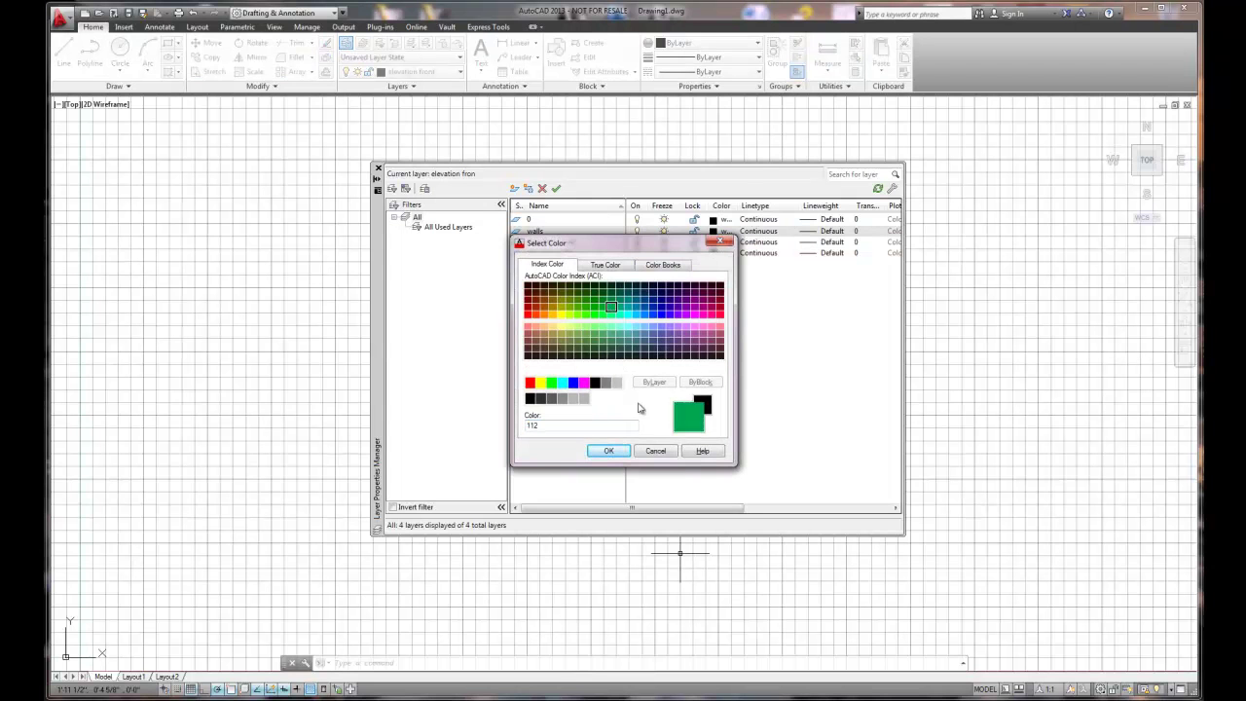
pyautogui.click(609, 449)
pyautogui.click(713, 242)
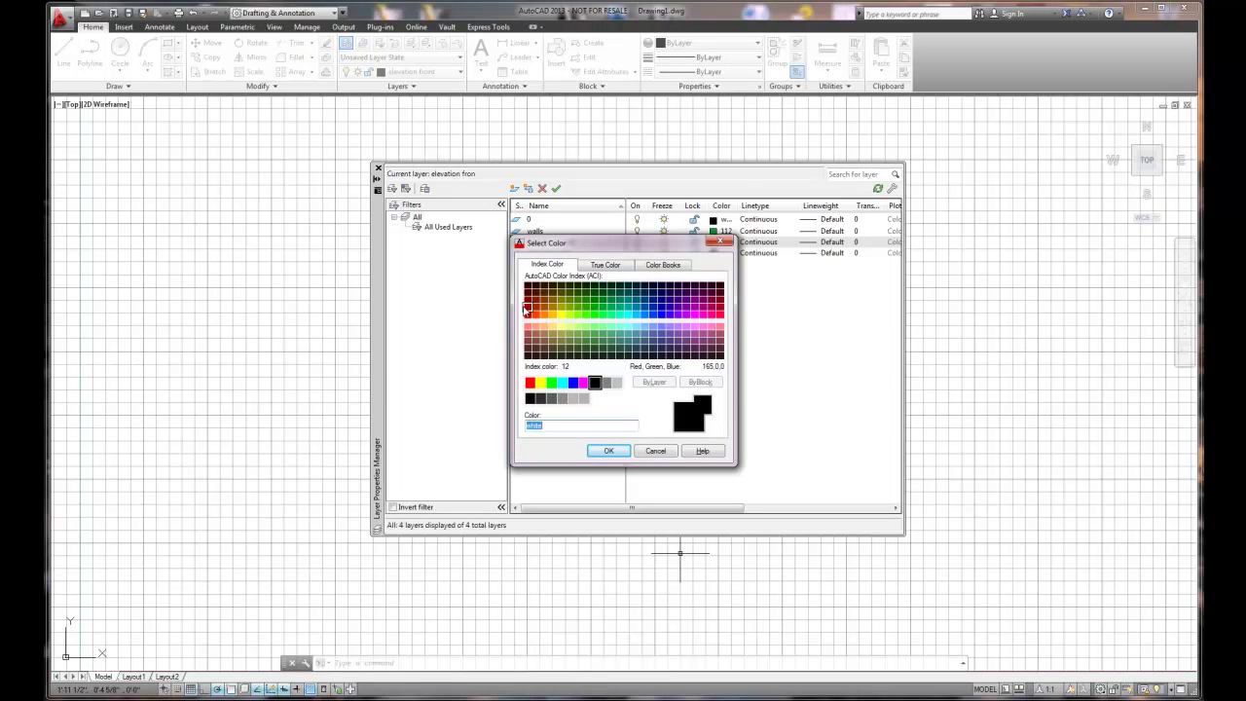
pyautogui.click(528, 307)
pyautogui.click(609, 450)
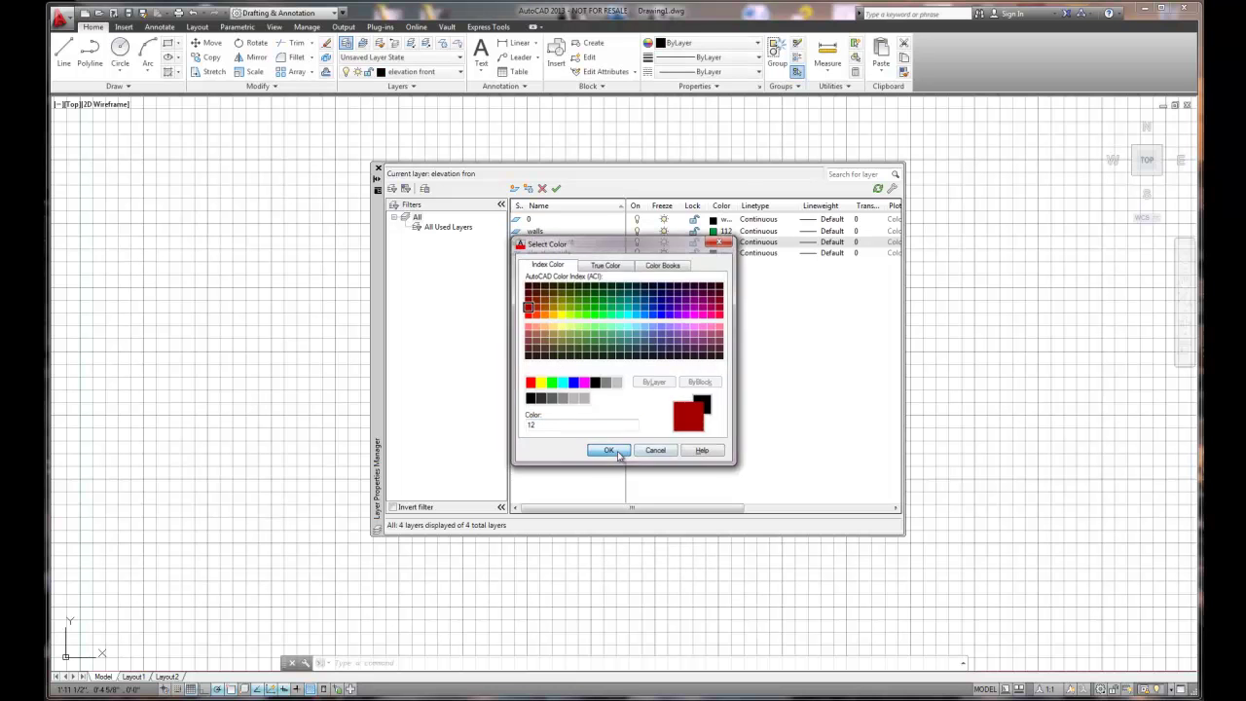
pyautogui.click(713, 253)
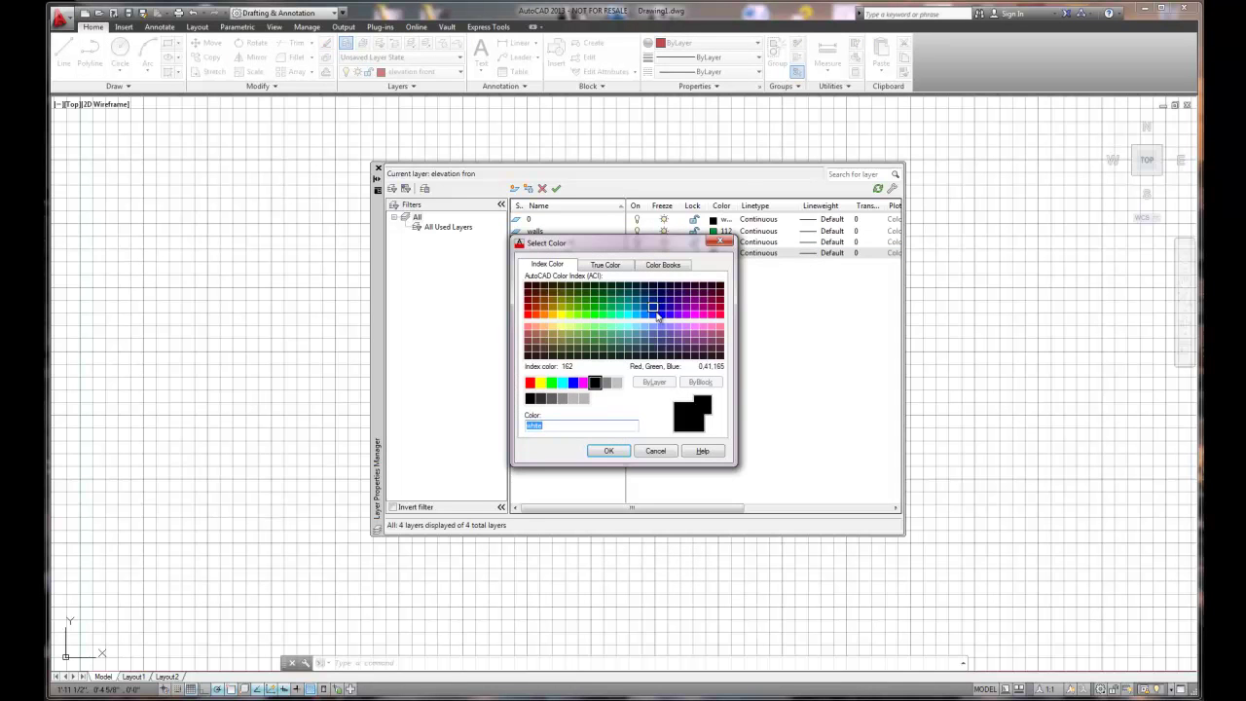
pyautogui.click(644, 307)
pyautogui.click(608, 451)
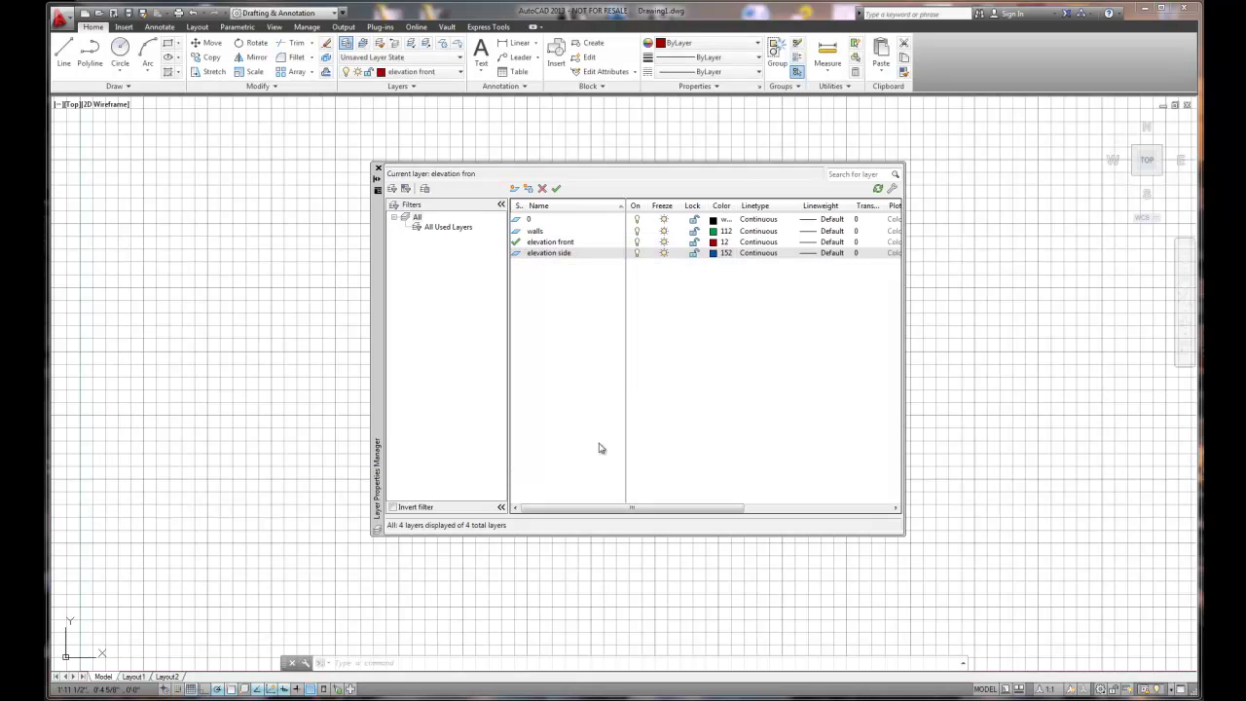
# Make walls the current layer and close the layer manager.
pyautogui.doubleClick(538, 234)
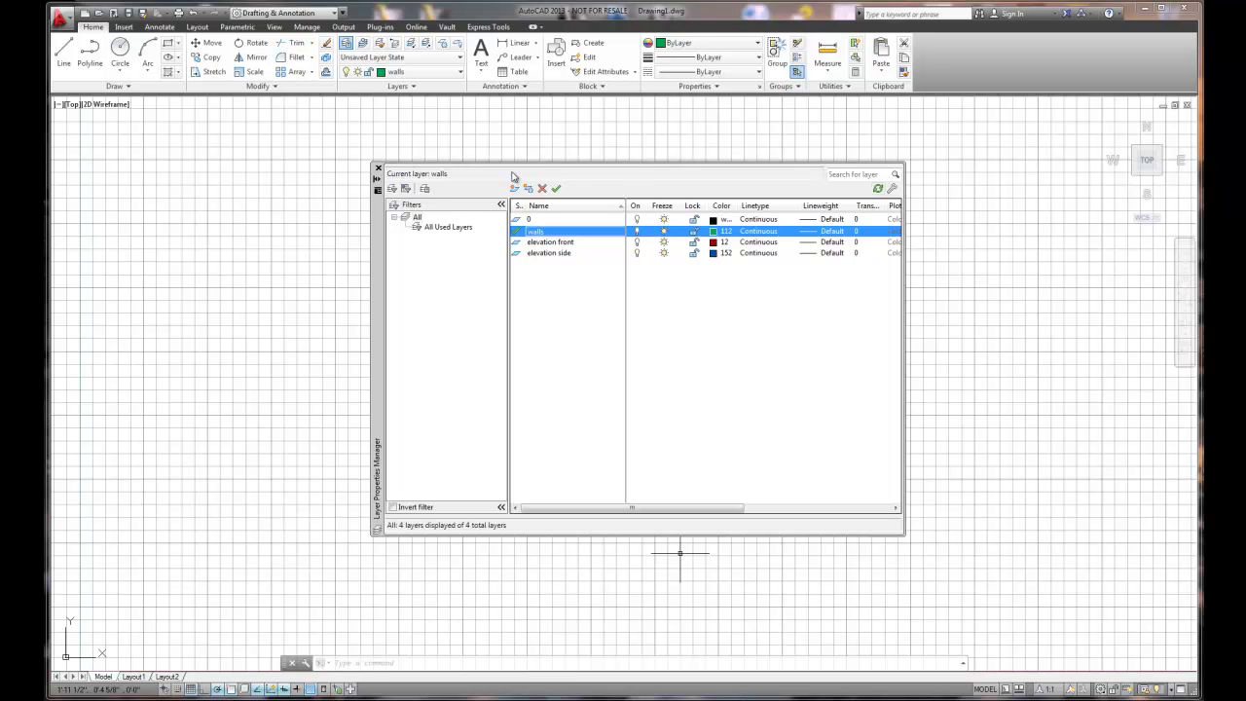
pyautogui.click(377, 168)
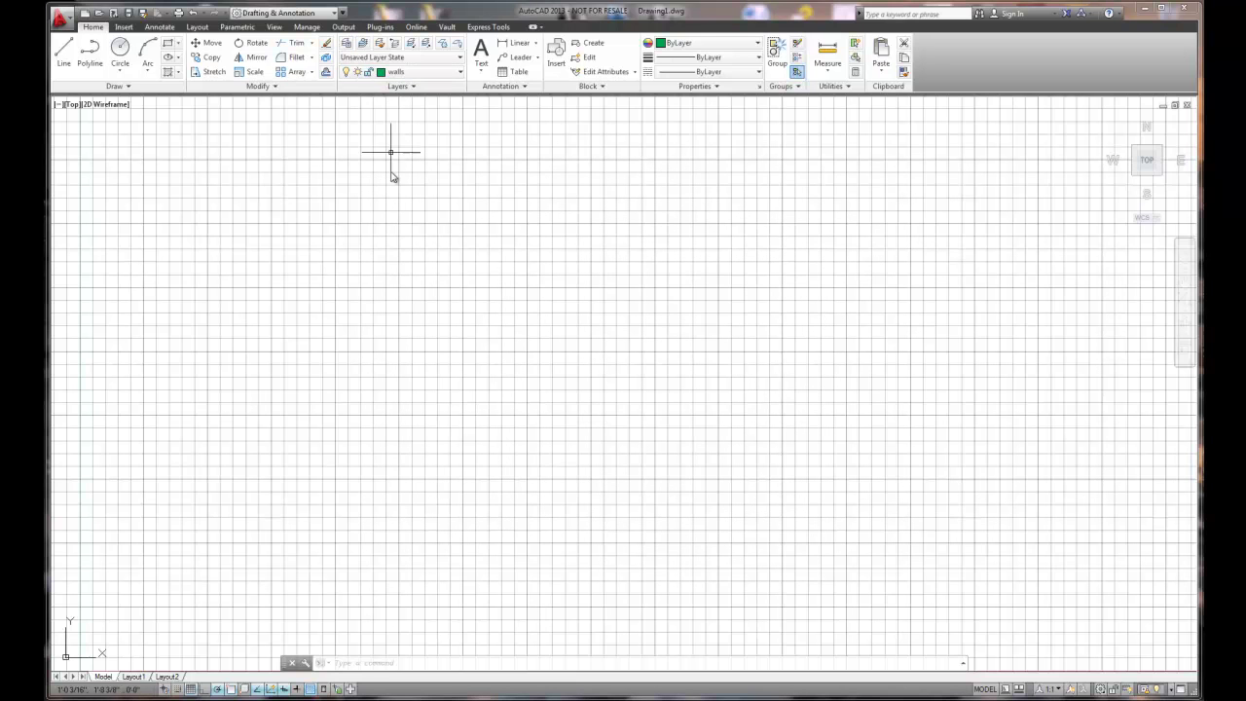
# Turn off the grid and draw a 15' horizontal line on the walls layer.
pyautogui.click(63, 51)
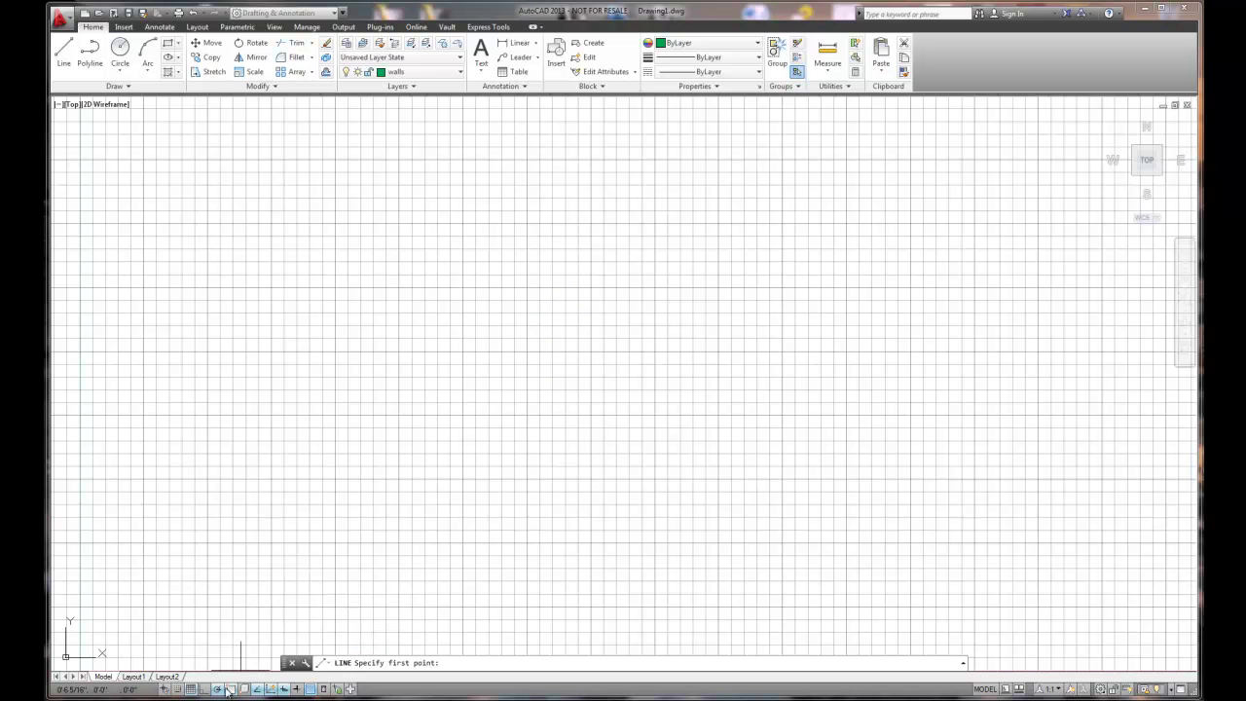
pyautogui.click(191, 688)
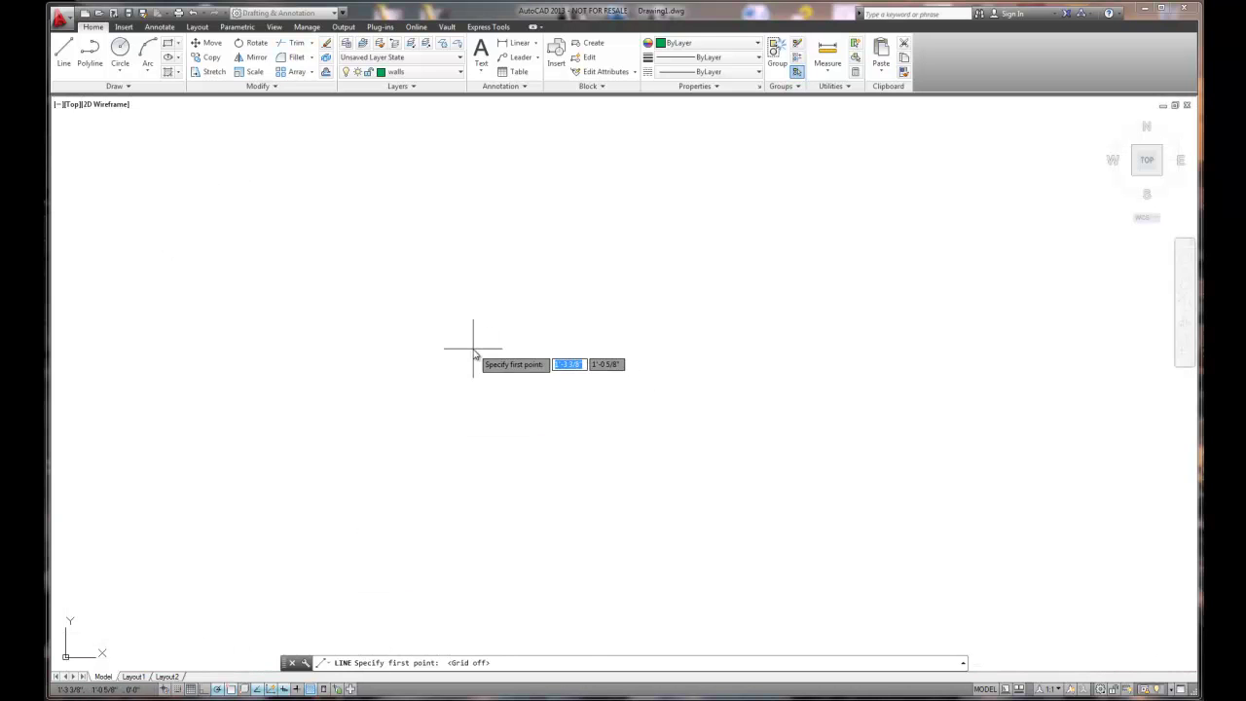
pyautogui.click(466, 373)
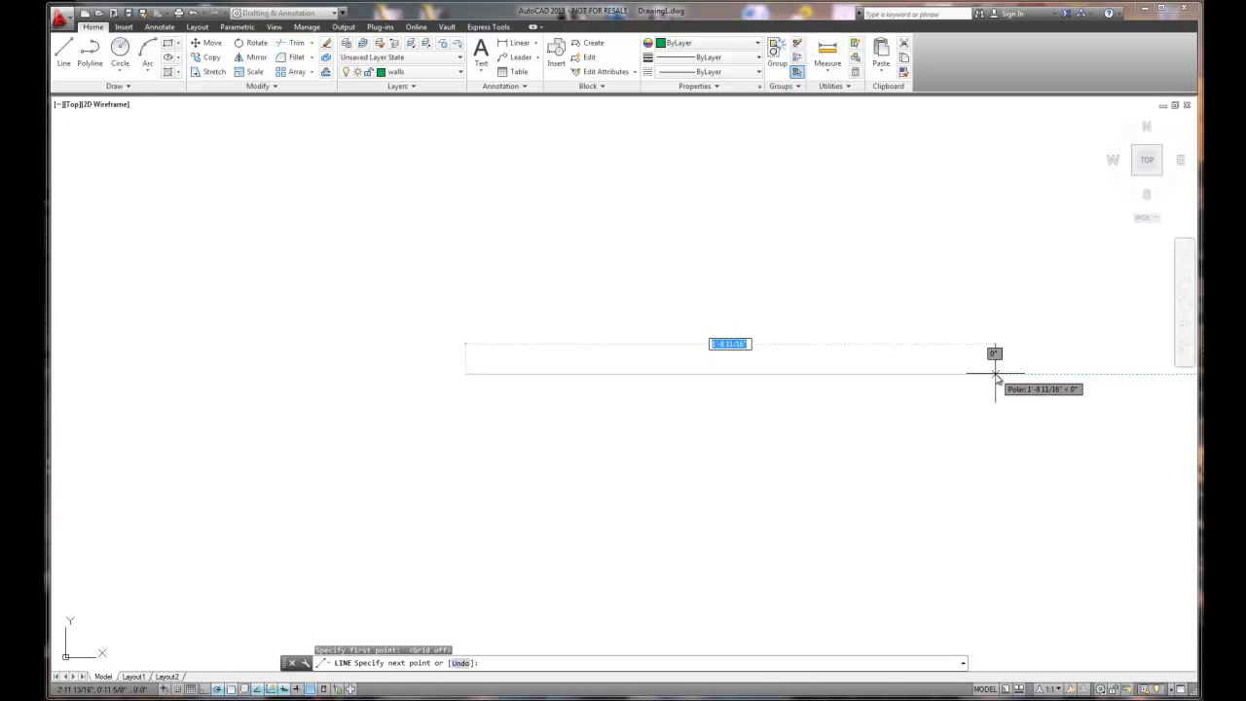
pyautogui.write('15')
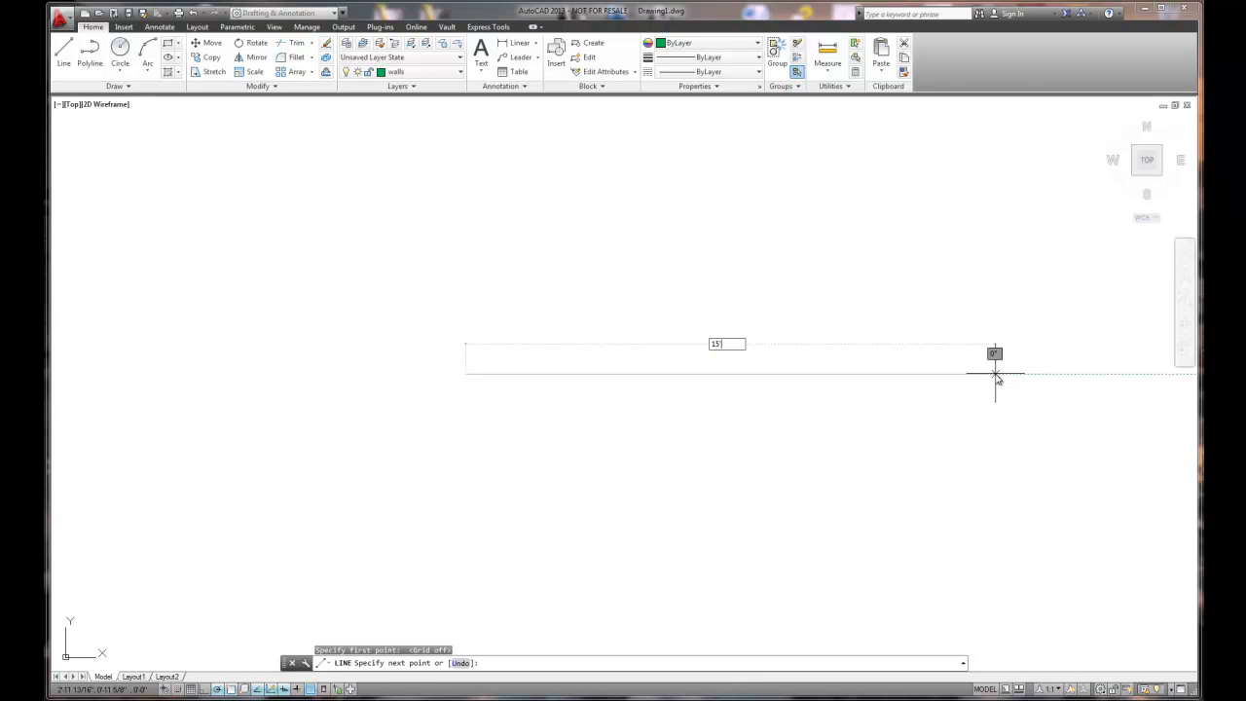
pyautogui.press('Return')
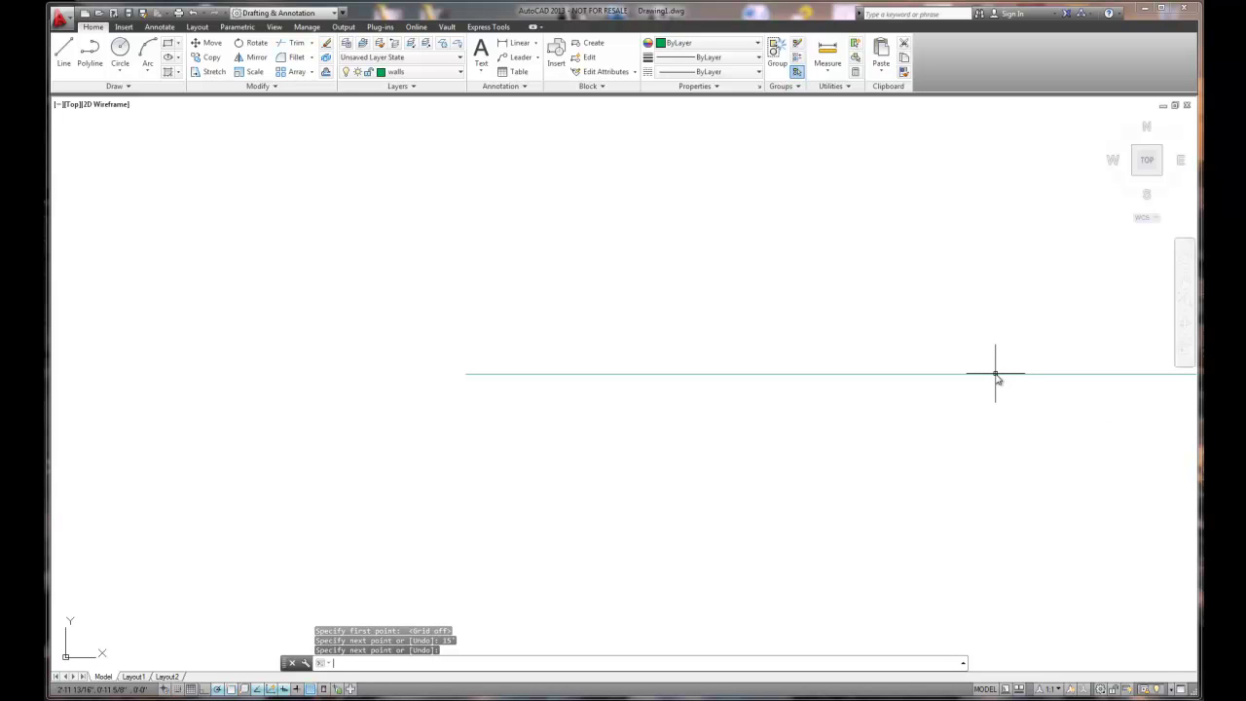
pyautogui.press('Return')
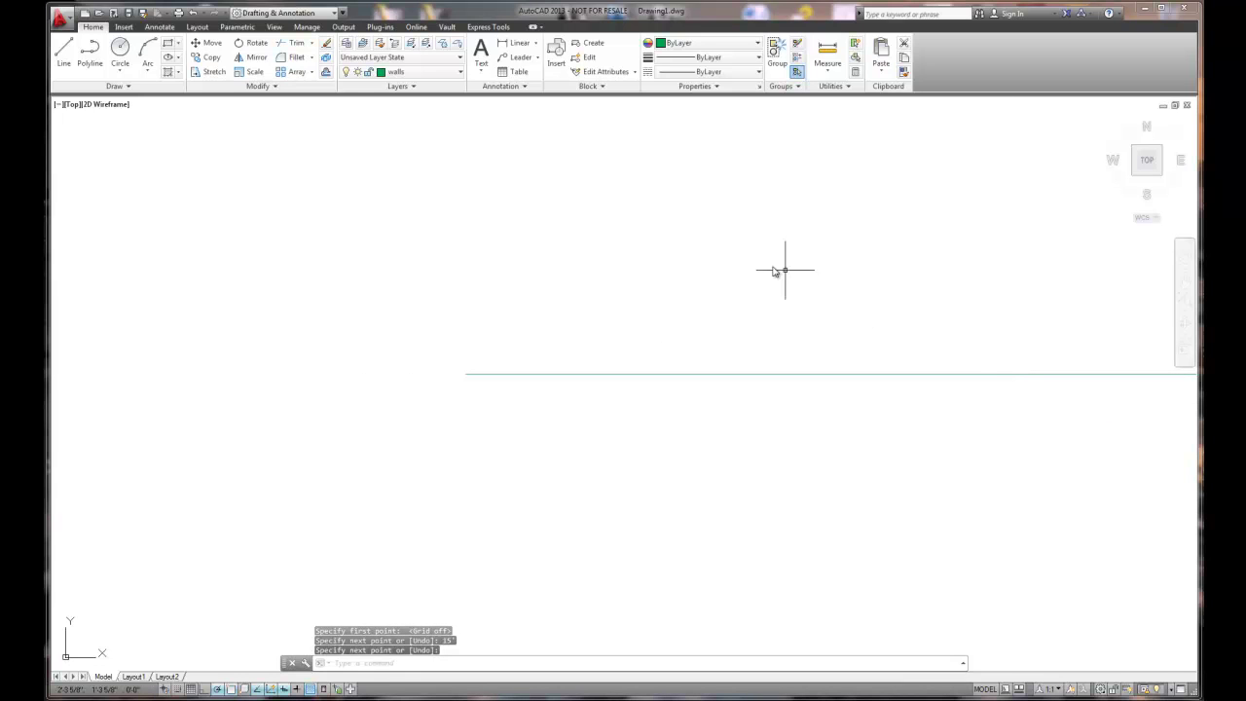
# Zoom to the drawing extents to fit the whole wall line, and pan it into the lower half of the view.
pyautogui.middleClick(689, 281)
pyautogui.middleClick(688, 281)
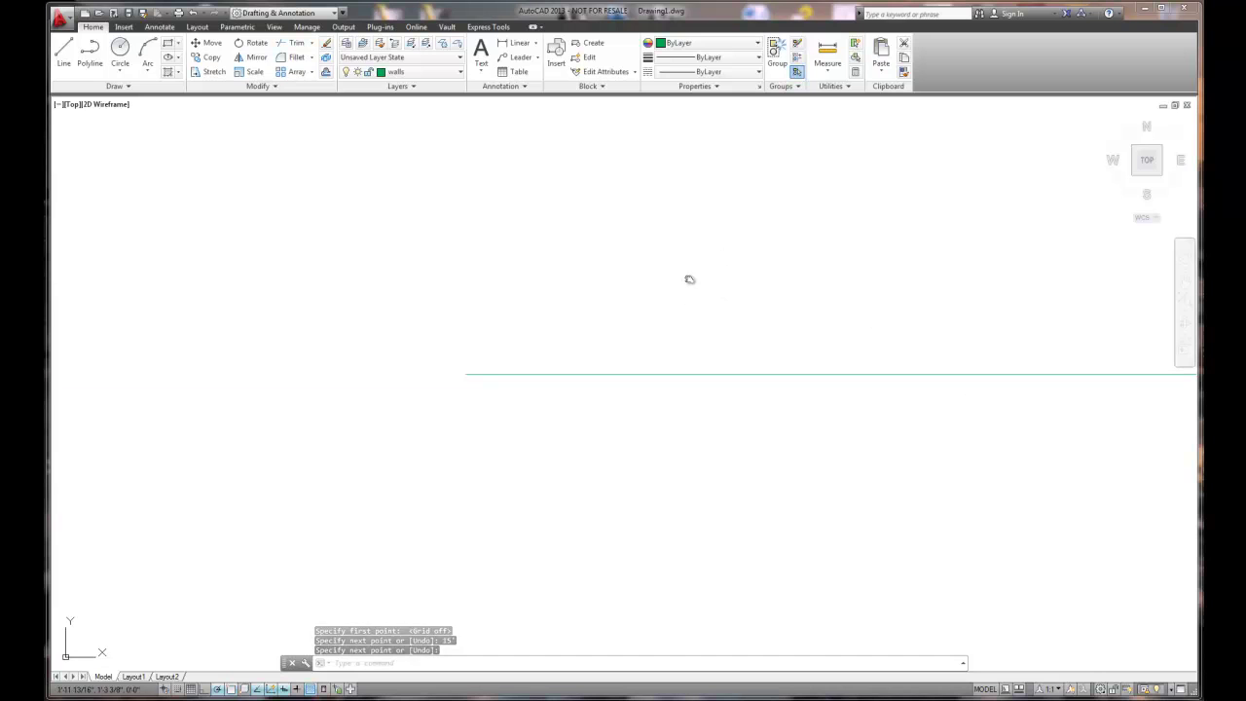
pyautogui.scroll(-3, 689, 279)
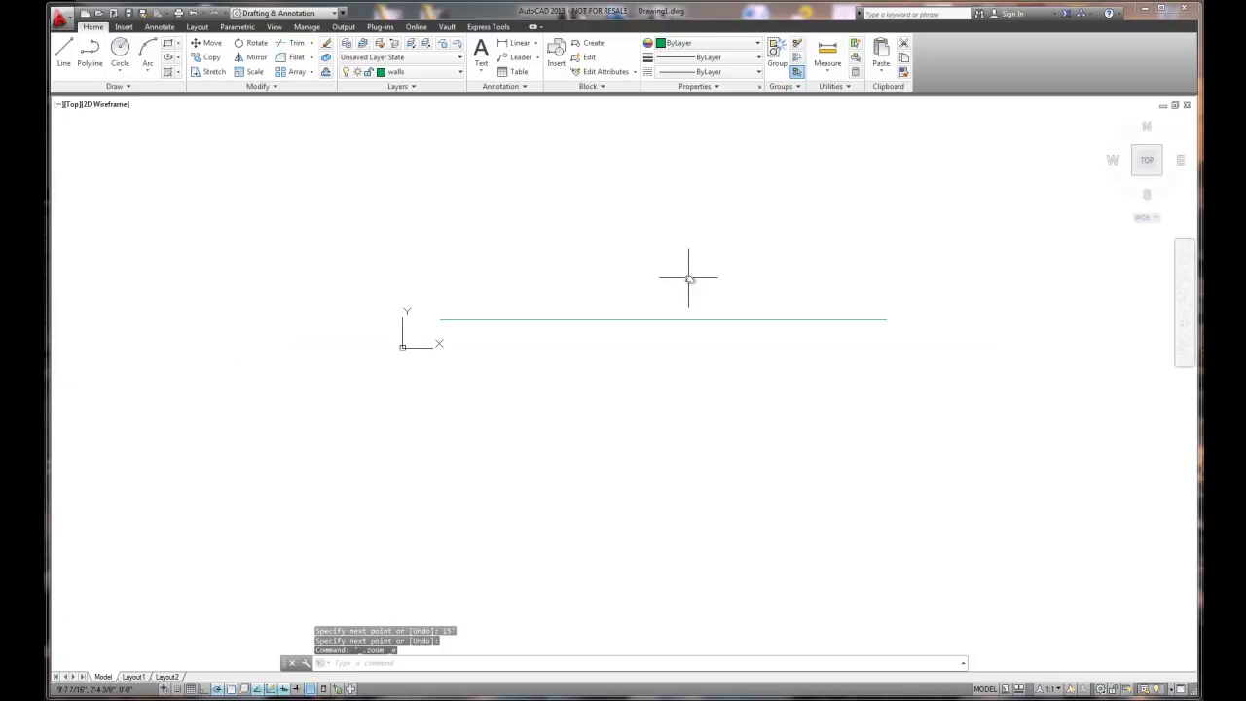
pyautogui.scroll(2, 731, 295)
pyautogui.scroll(-2, 652, 281)
pyautogui.moveTo(653, 282); pyautogui.dragTo(646, 503, button='middle')
pyautogui.scroll(2, 646, 503)
pyautogui.scroll(-2, 638, 477)
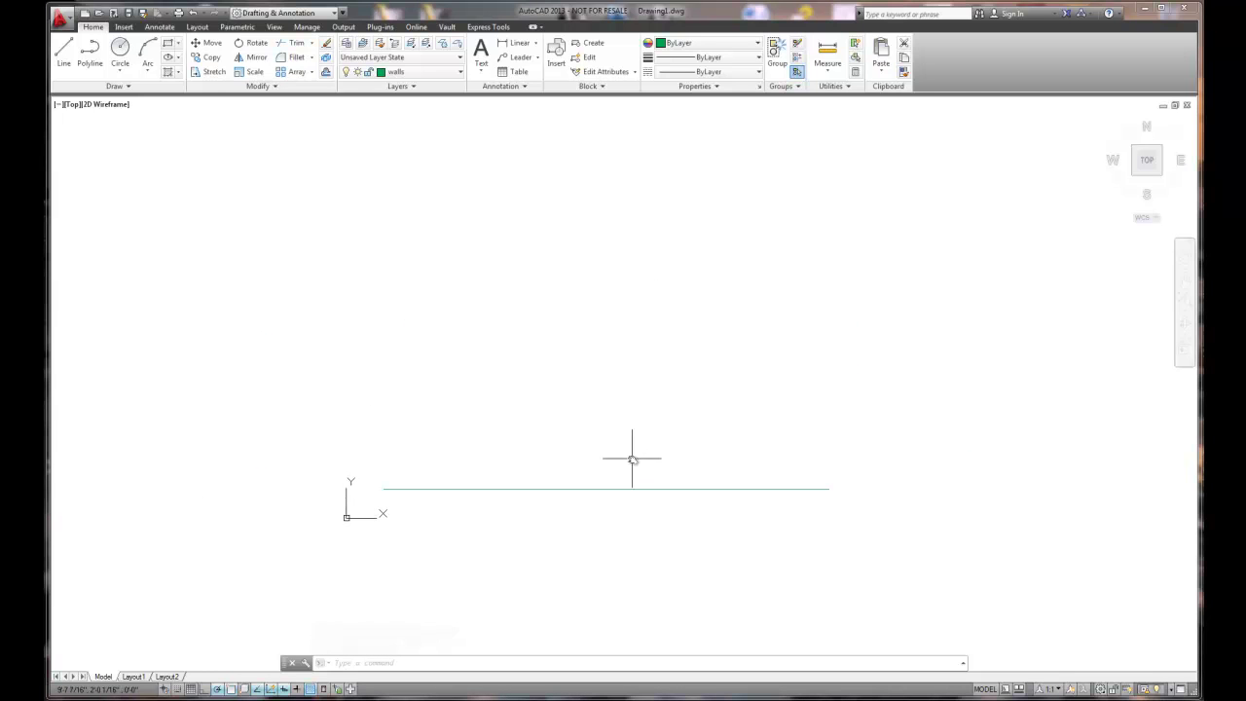
# From the 15' wall's right end, draw connected wall lines 10' up, 4' to the left and 5' up.
pyautogui.click(65, 53)
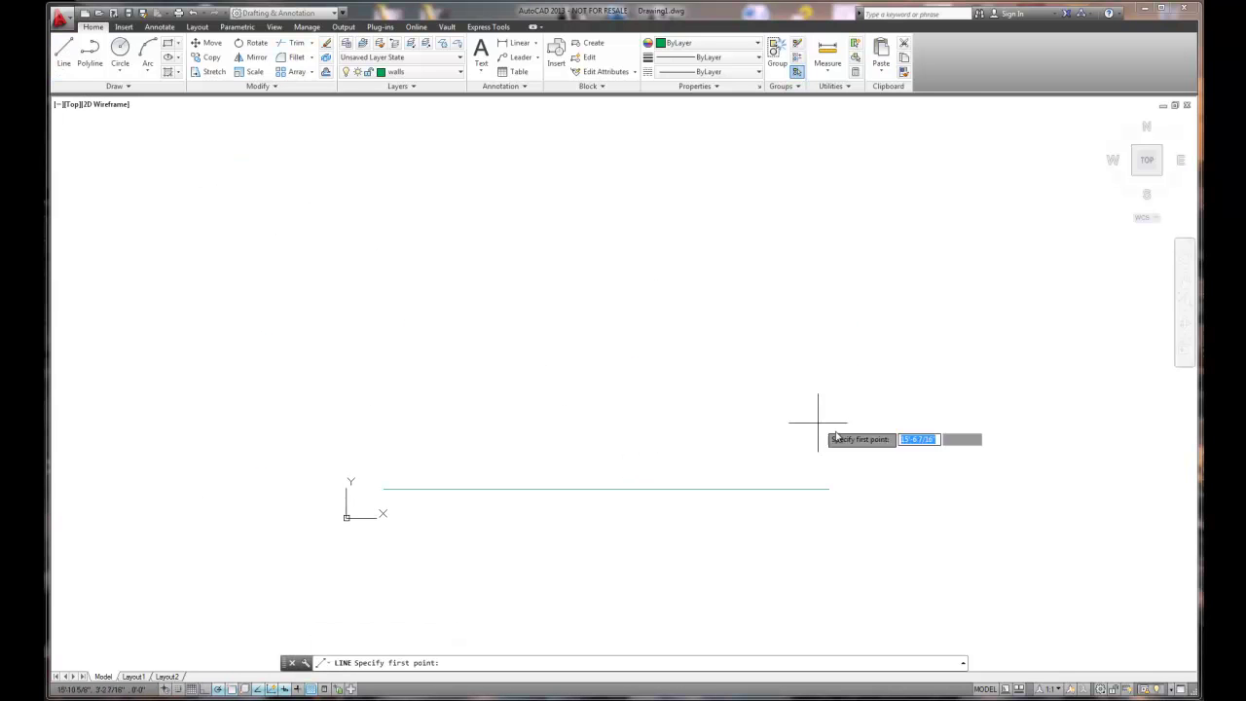
pyautogui.click(830, 488)
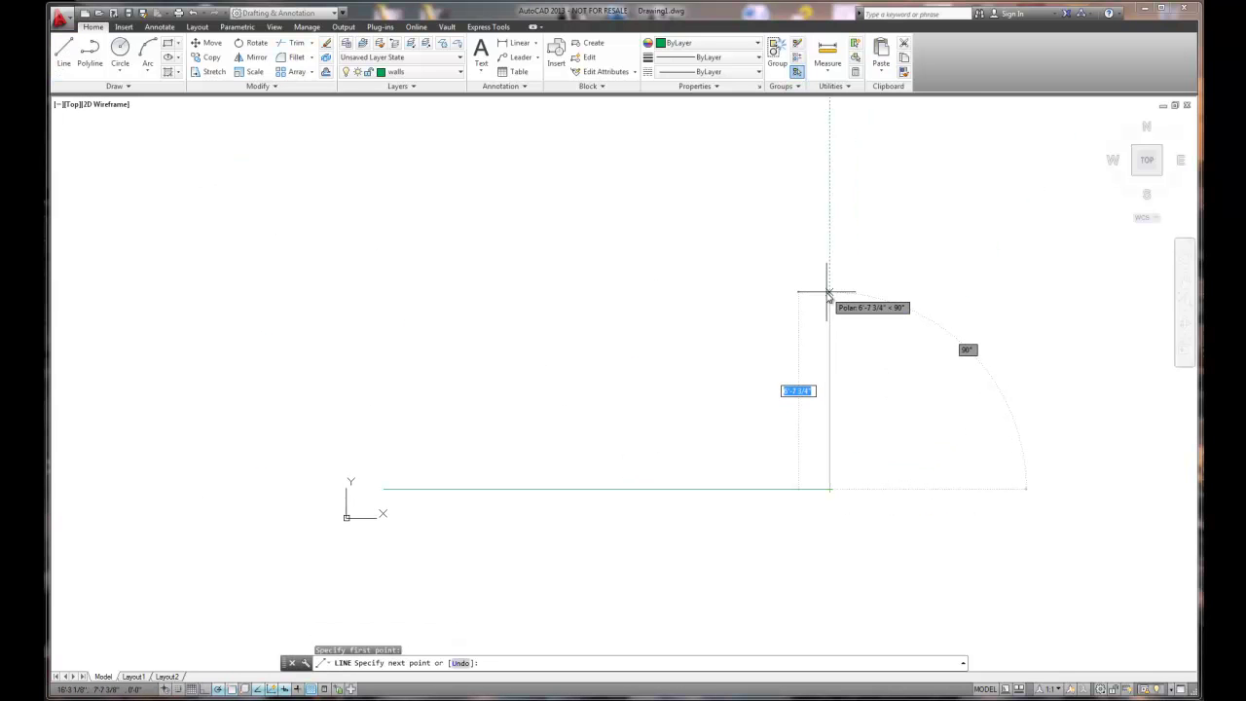
pyautogui.write('10')
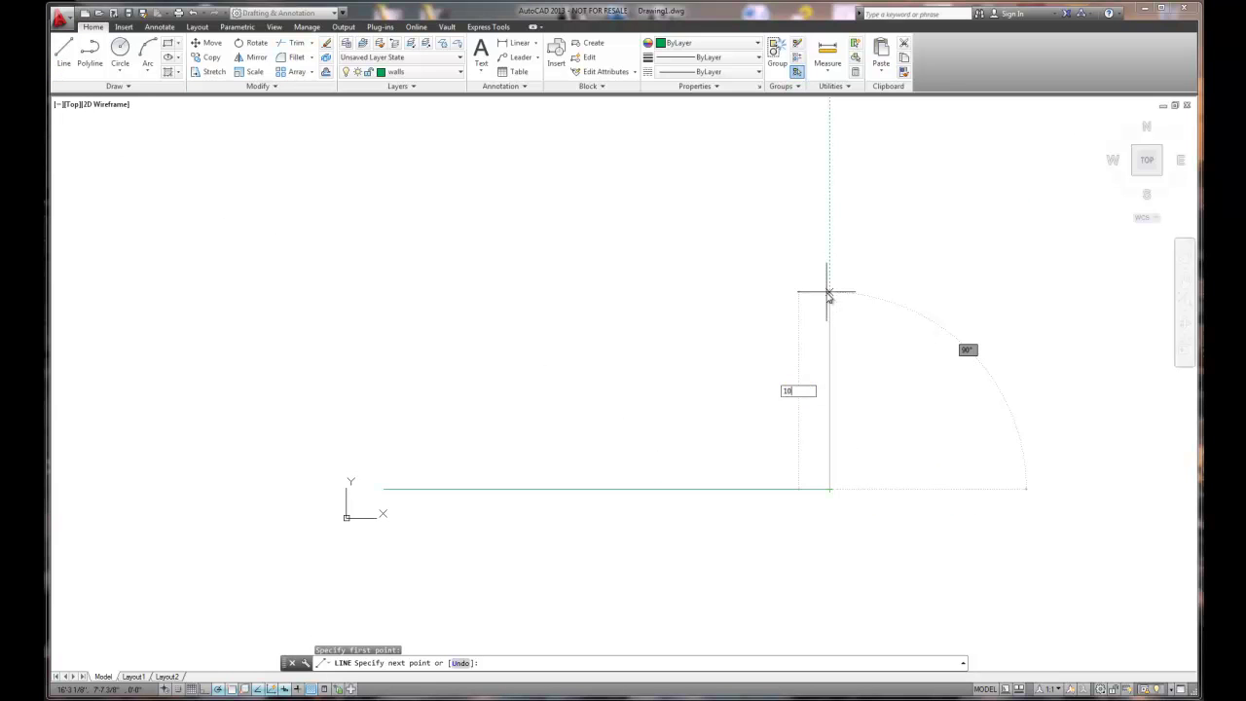
pyautogui.write("'")
pyautogui.press('Return')
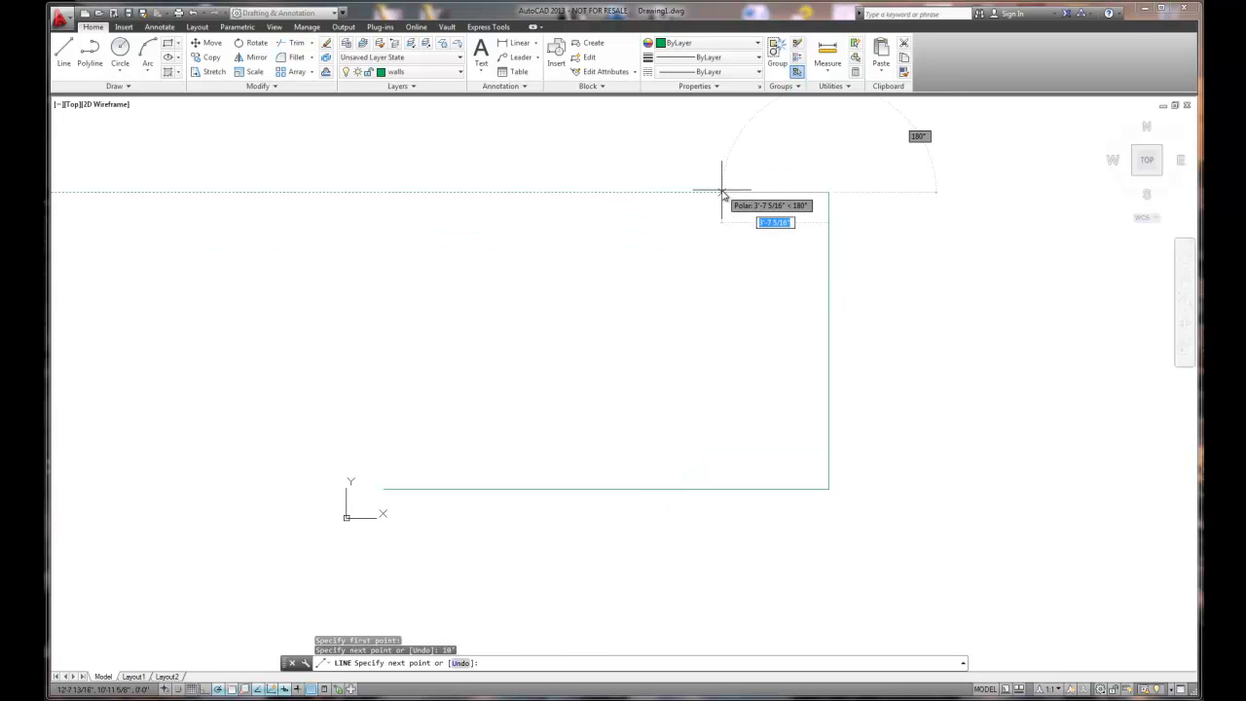
pyautogui.write("4'")
pyautogui.press('Return')
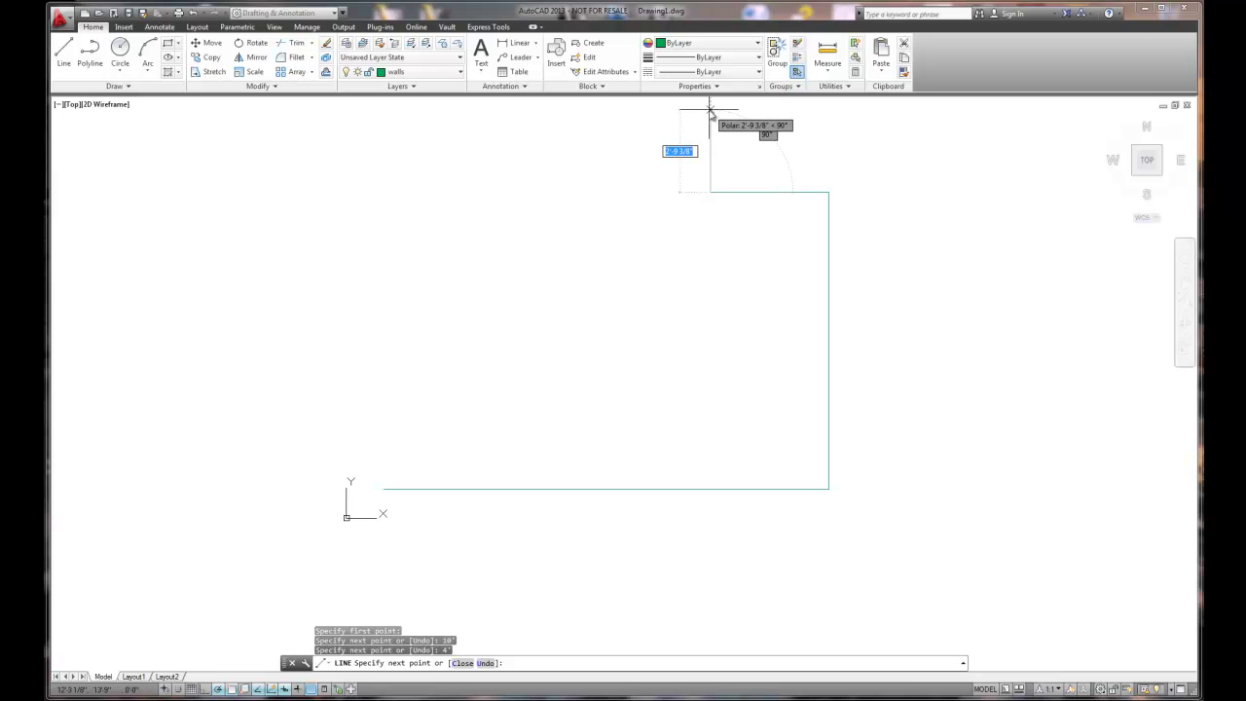
pyautogui.write("5'")
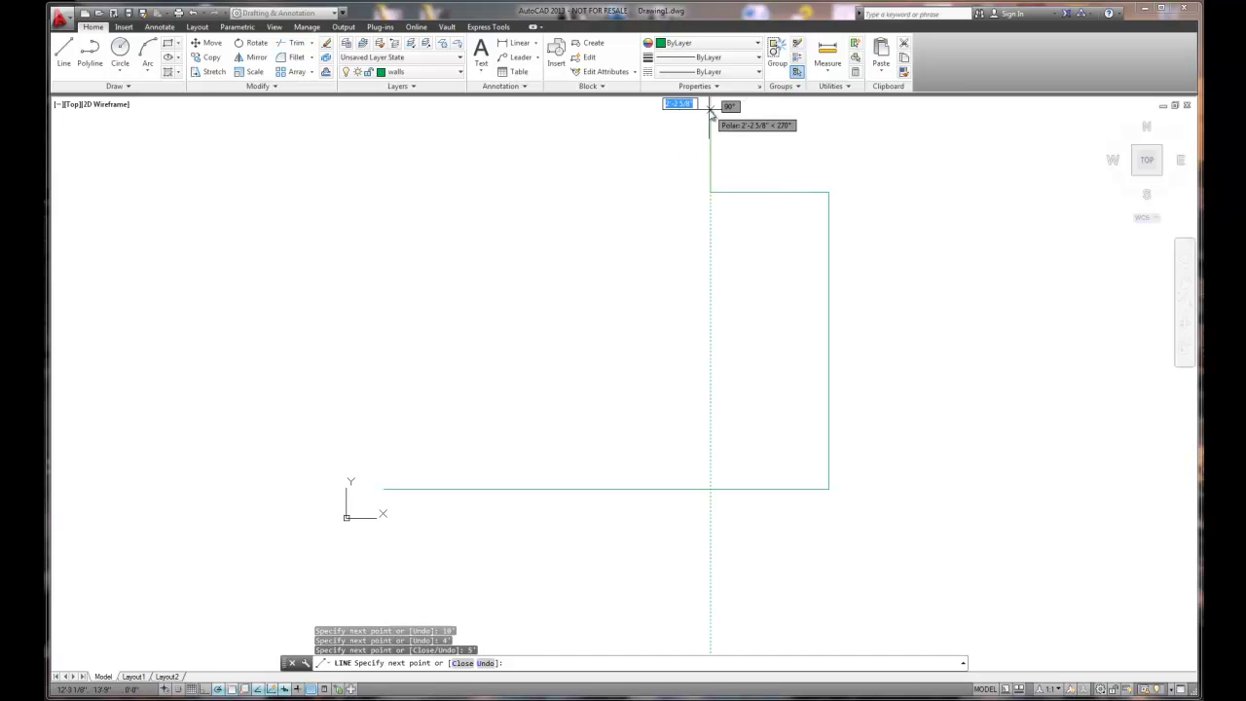
pyautogui.press('Return')
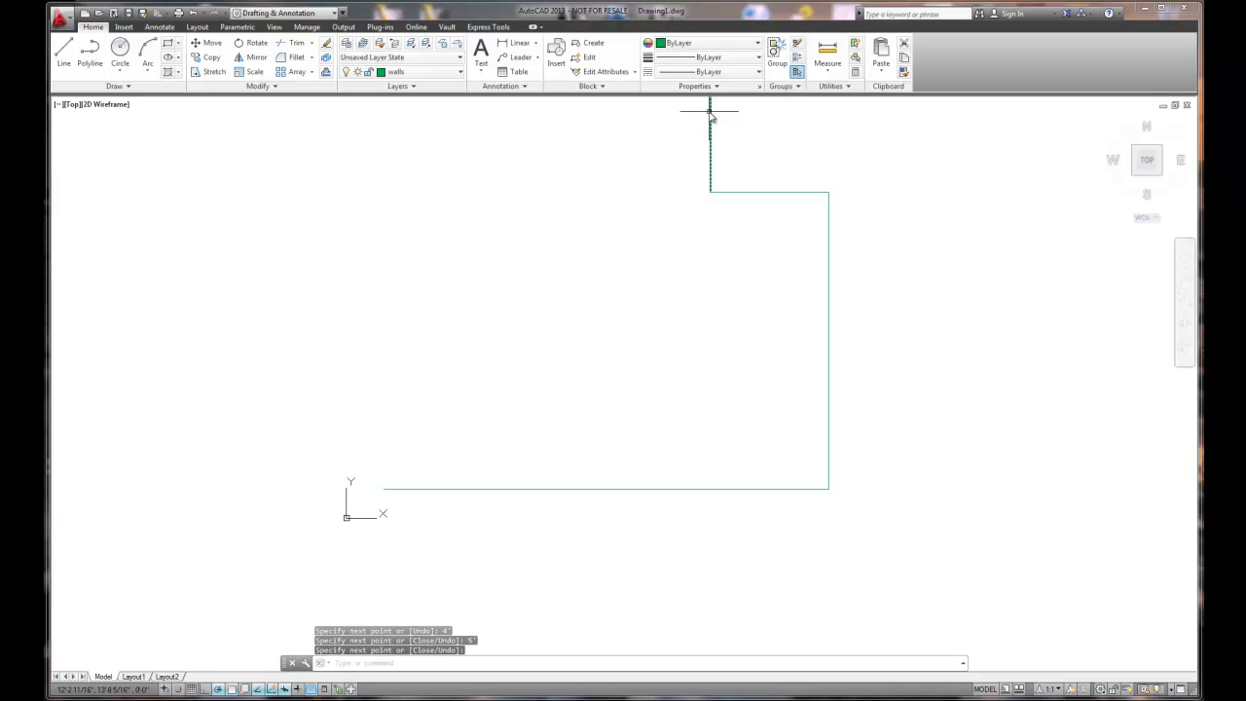
# Close the room outline with a top wall aligned to the 15' wall's left end and a left wall down to that endpoint.
pyautogui.middleClick(710, 111)
pyautogui.middleClick(709, 111)
pyautogui.scroll(-4, 733, 180)
pyautogui.moveTo(678, 145); pyautogui.dragTo(645, 142, button='middle')
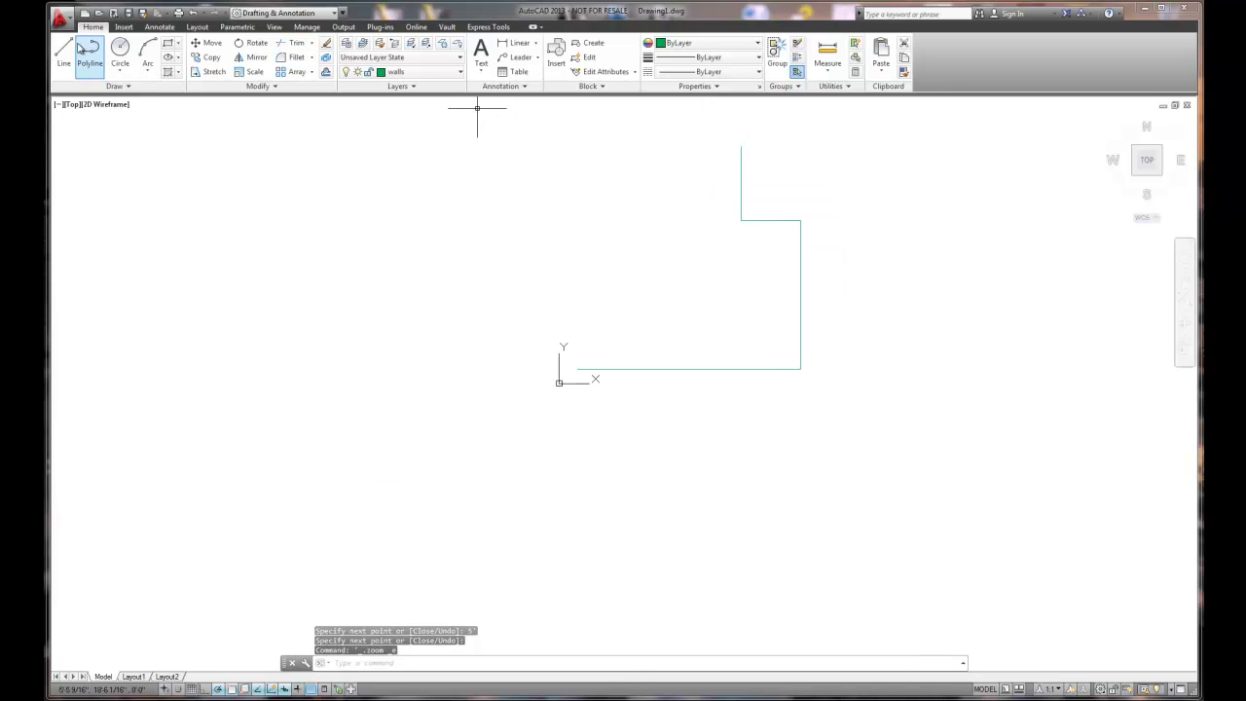
pyautogui.click(63, 51)
pyautogui.click(741, 146)
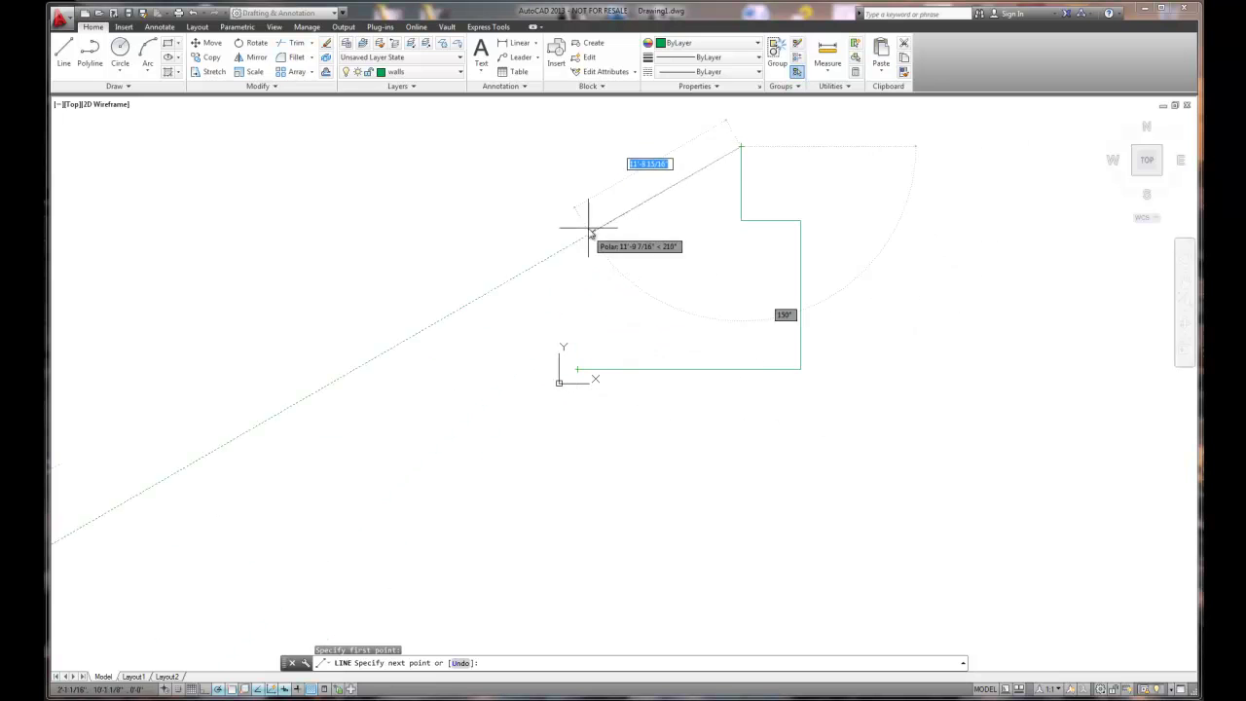
pyautogui.click(576, 146)
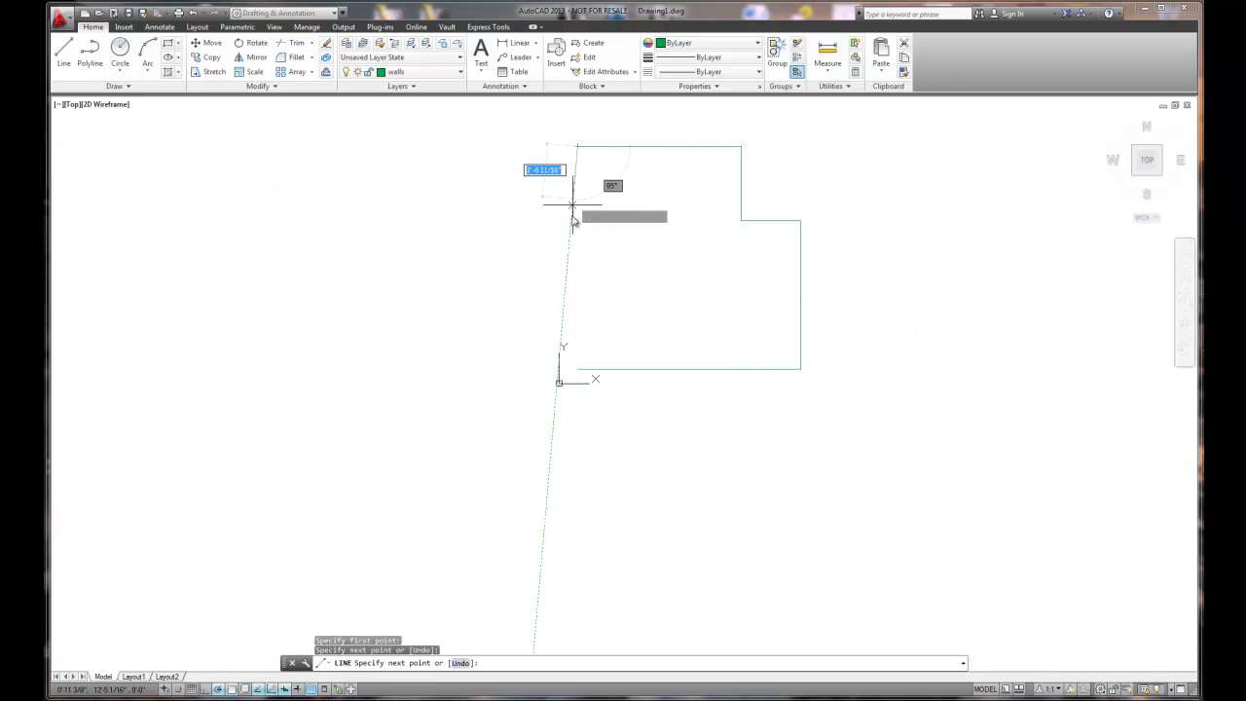
pyautogui.click(577, 369)
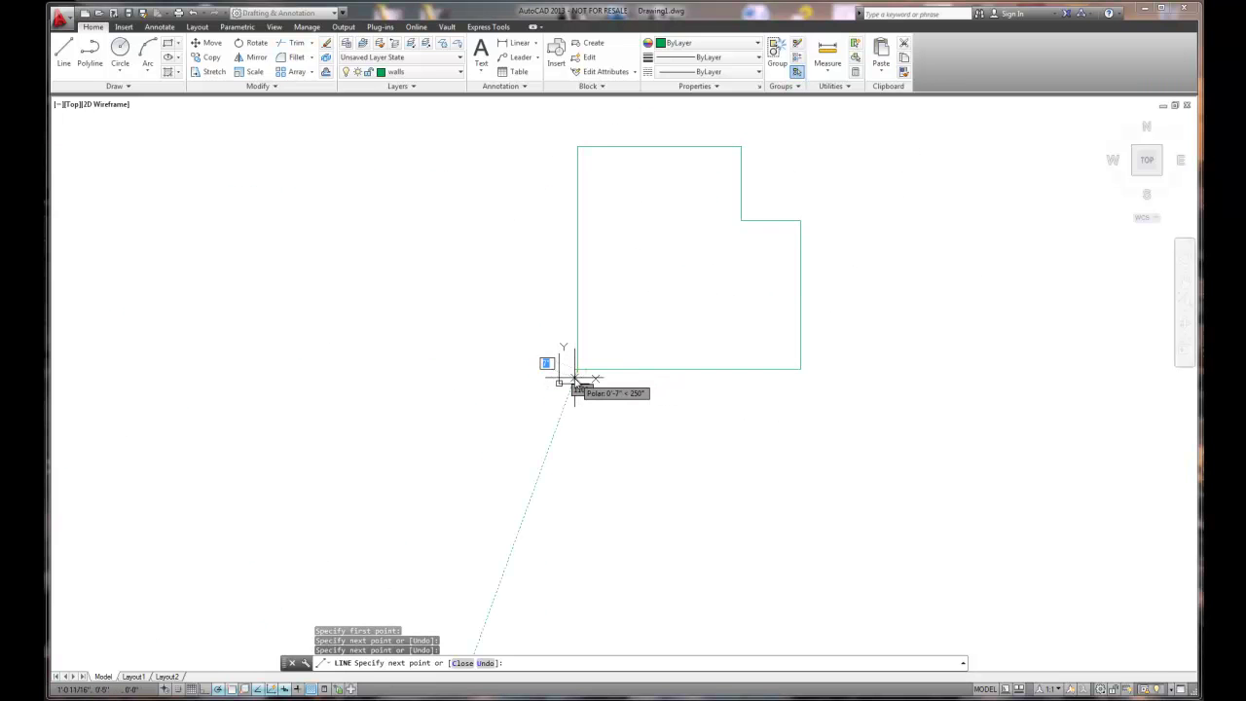
pyautogui.press('Return')
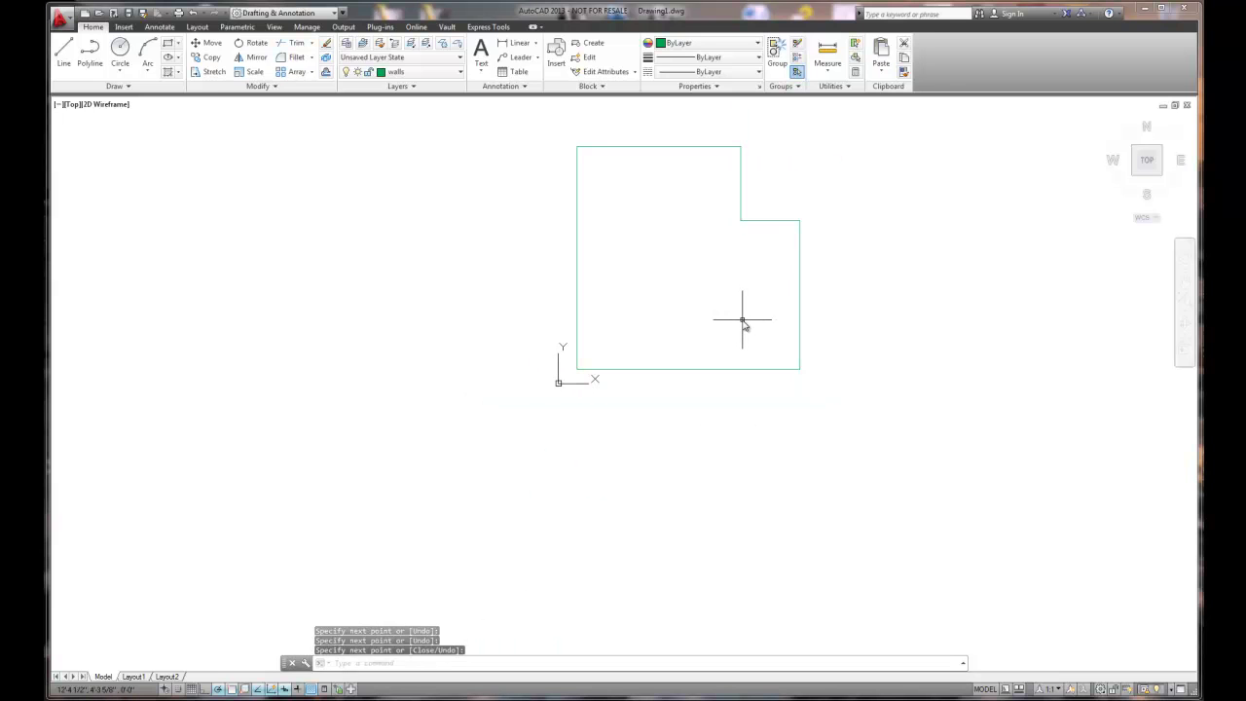
# Add a linear dimension to the 5' vertical wall, placing it to the right of the outline.
pyautogui.moveTo(743, 323); pyautogui.dragTo(561, 361, button='middle')
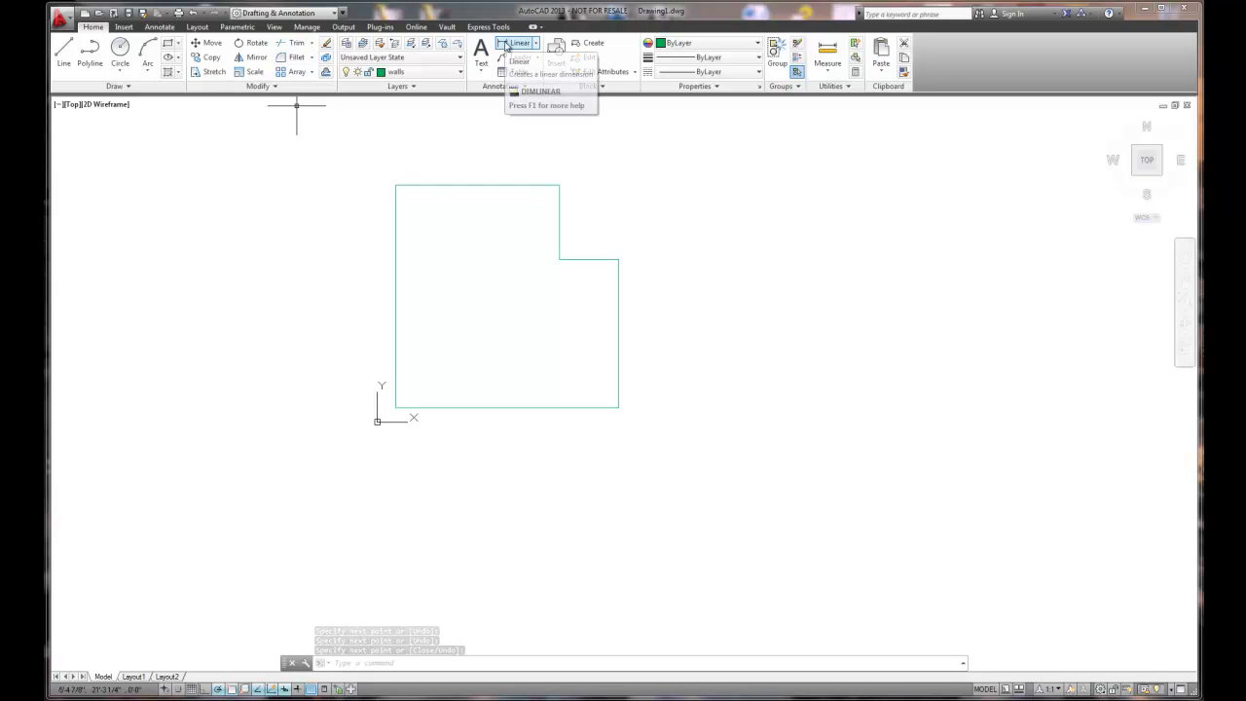
pyautogui.click(505, 45)
pyautogui.press('Return')
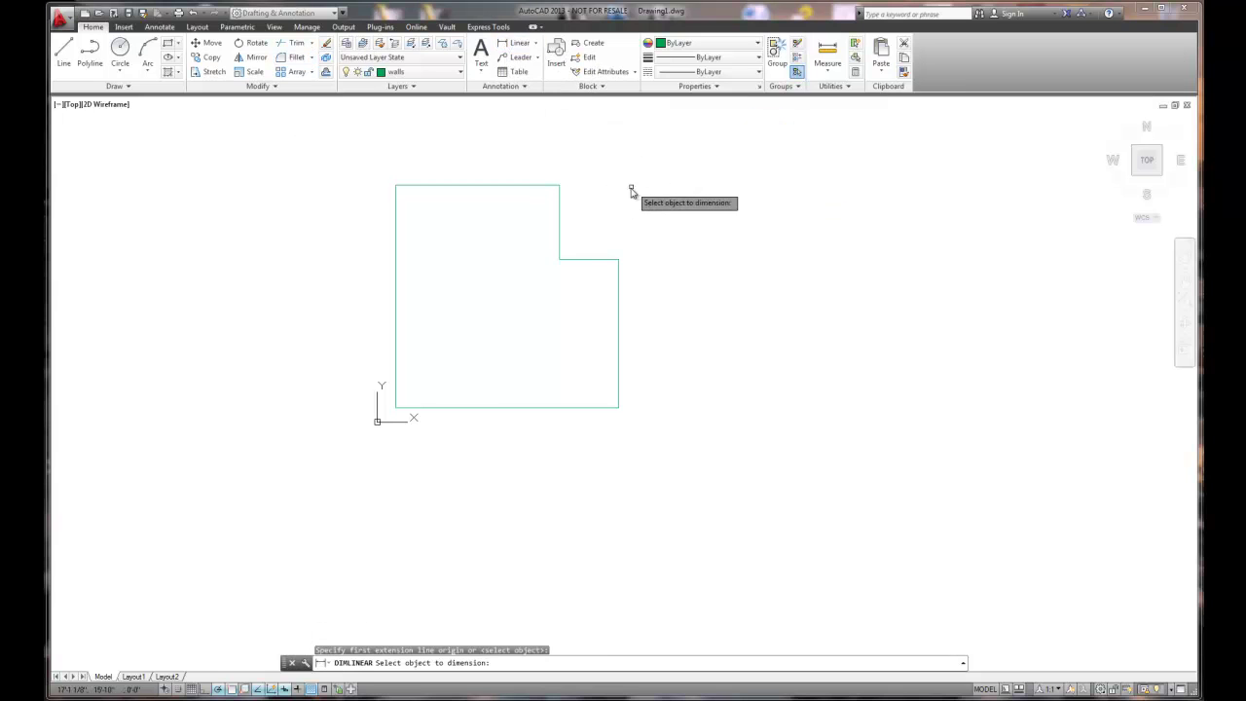
pyautogui.click(561, 214)
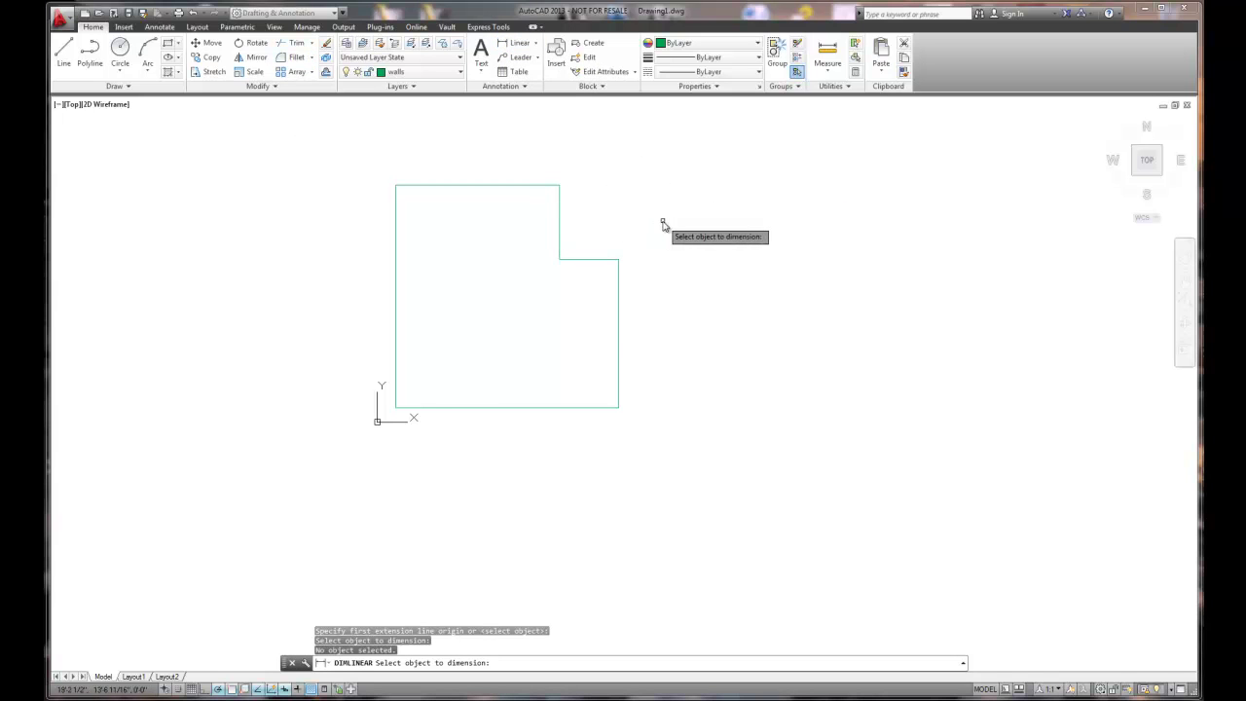
pyautogui.click(558, 216)
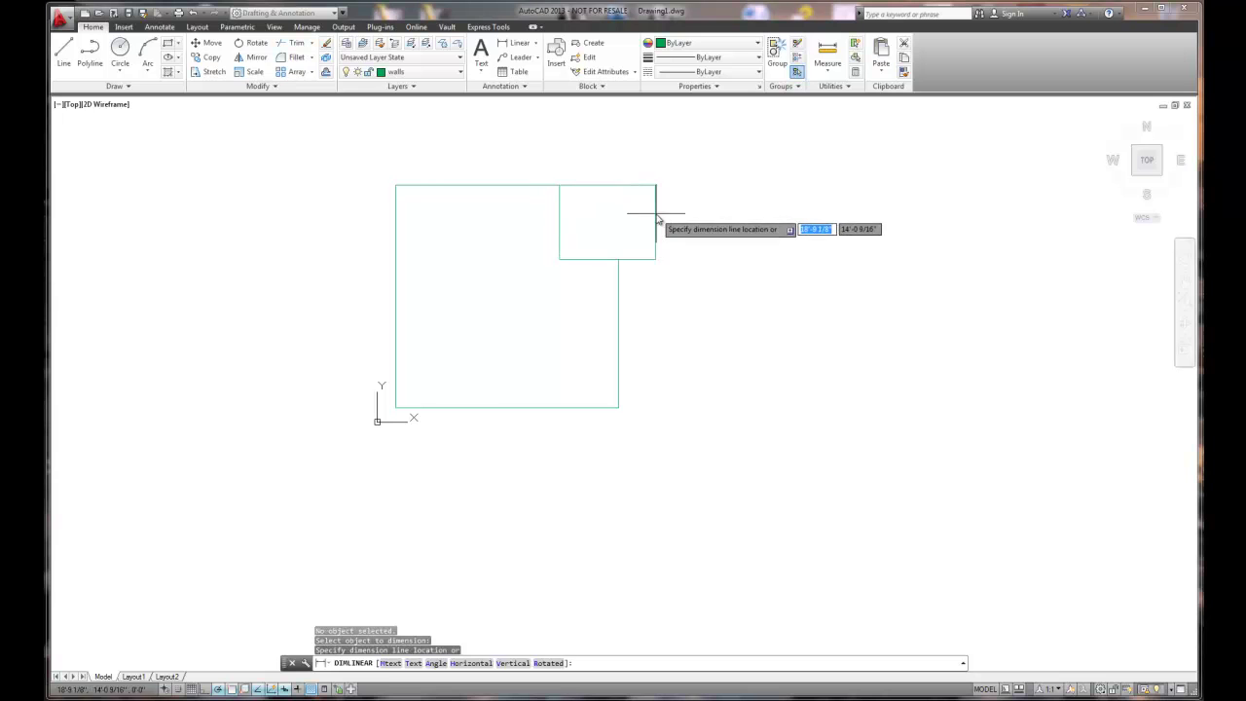
pyautogui.click(656, 219)
# Add a linear dimension to the 10' right wall, in line with the dimension above it.
pyautogui.rightClick(649, 286)
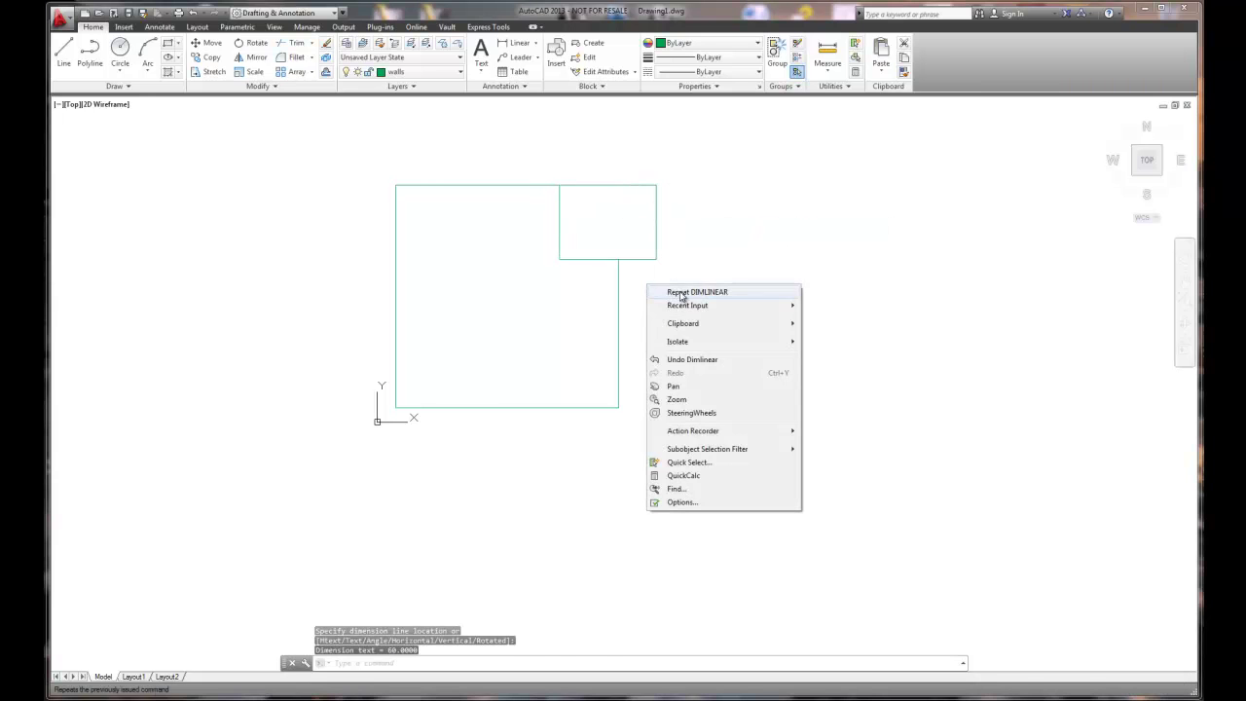
pyautogui.click(697, 292)
pyautogui.press('Return')
pyautogui.click(618, 307)
pyautogui.click(657, 261)
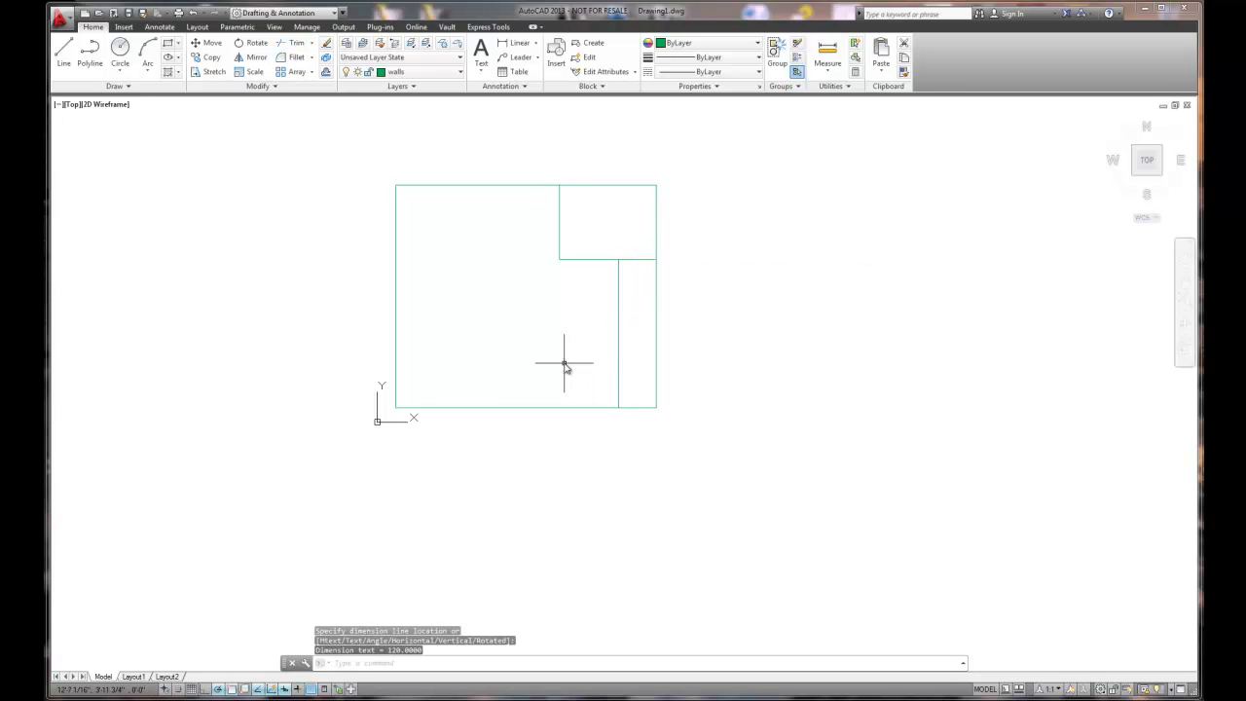
# Add a linear dimension to the bottom wall, placing it below the outline.
pyautogui.rightClick(585, 361)
pyautogui.click(595, 370)
pyautogui.press('Return')
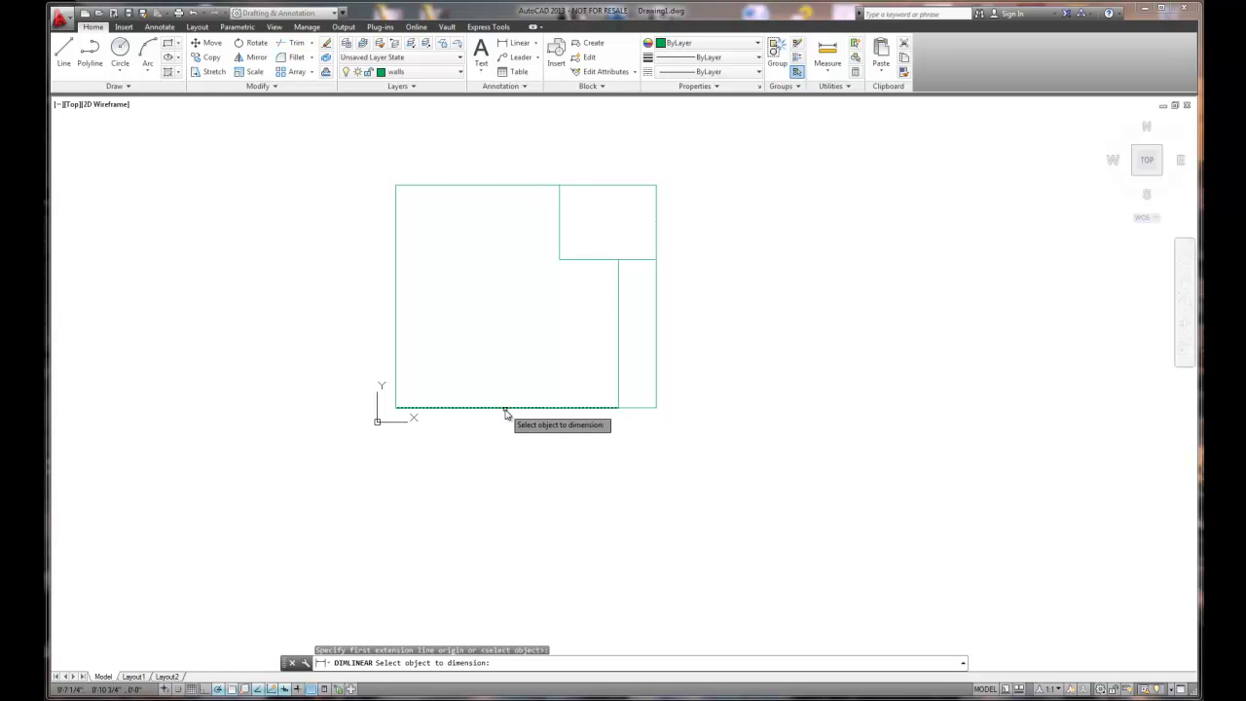
pyautogui.click(506, 410)
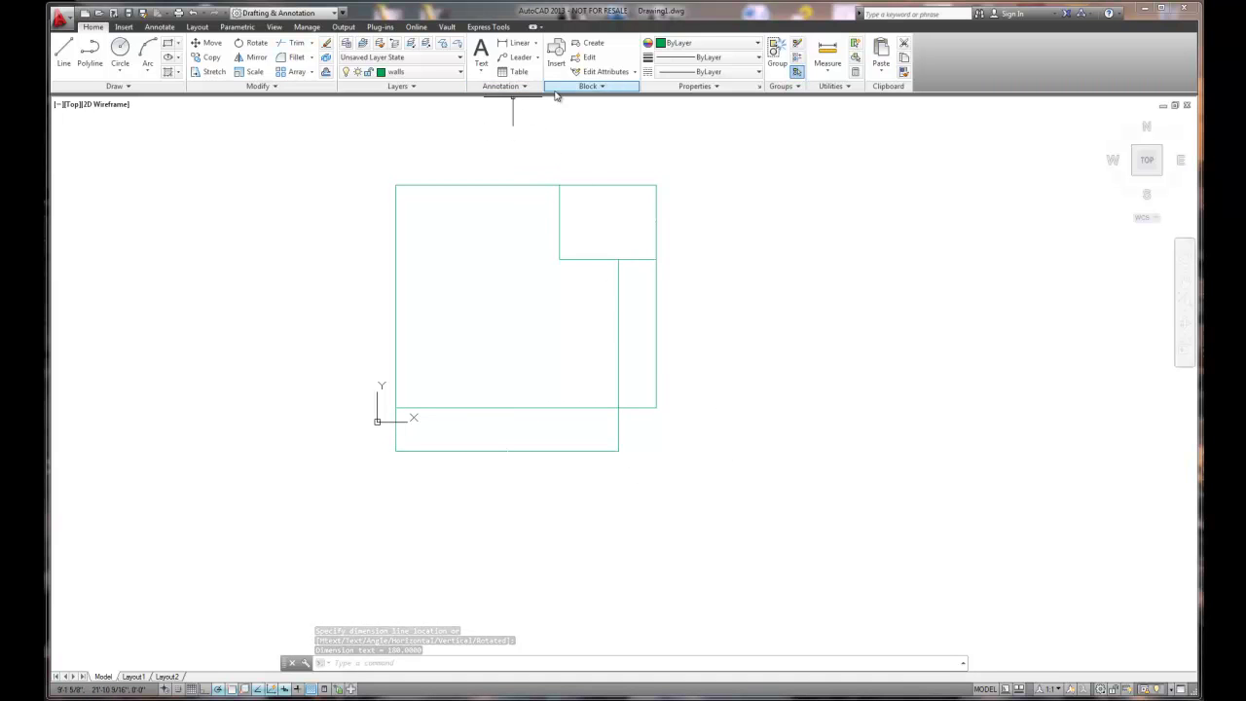
# Modify the Standard dimension style so its primary units use the Architectural format.
pyautogui.click(514, 87)
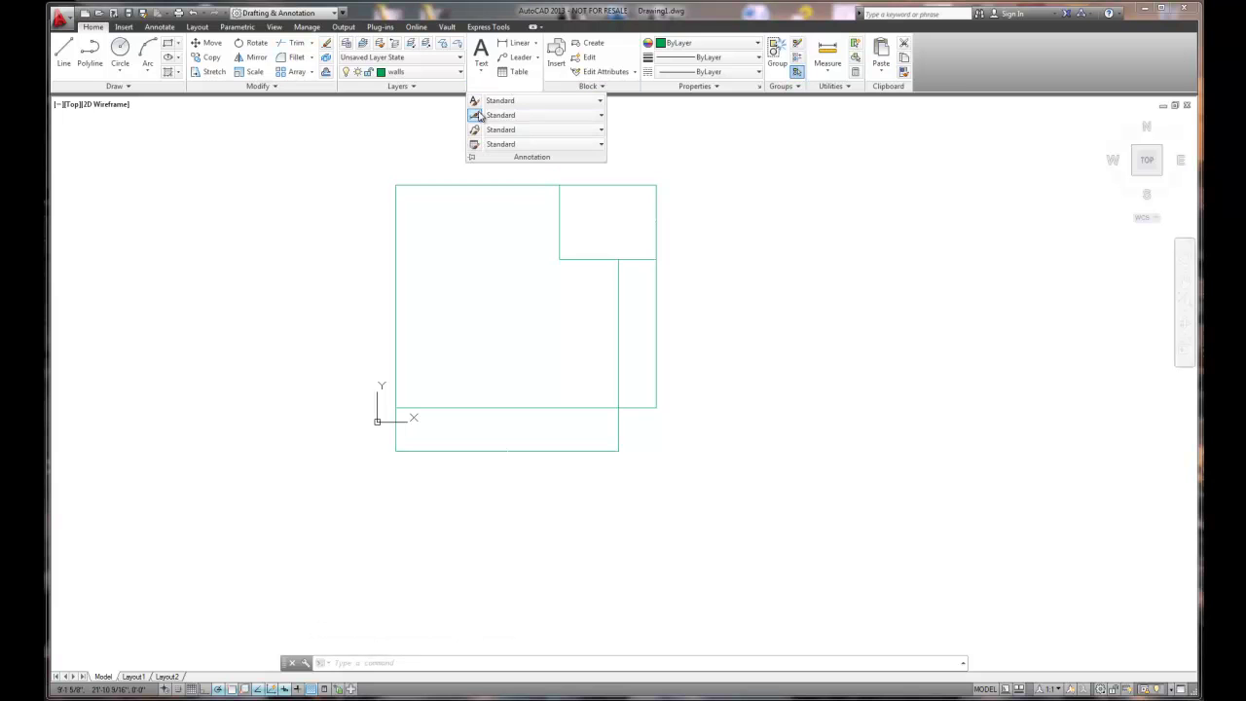
pyautogui.click(475, 115)
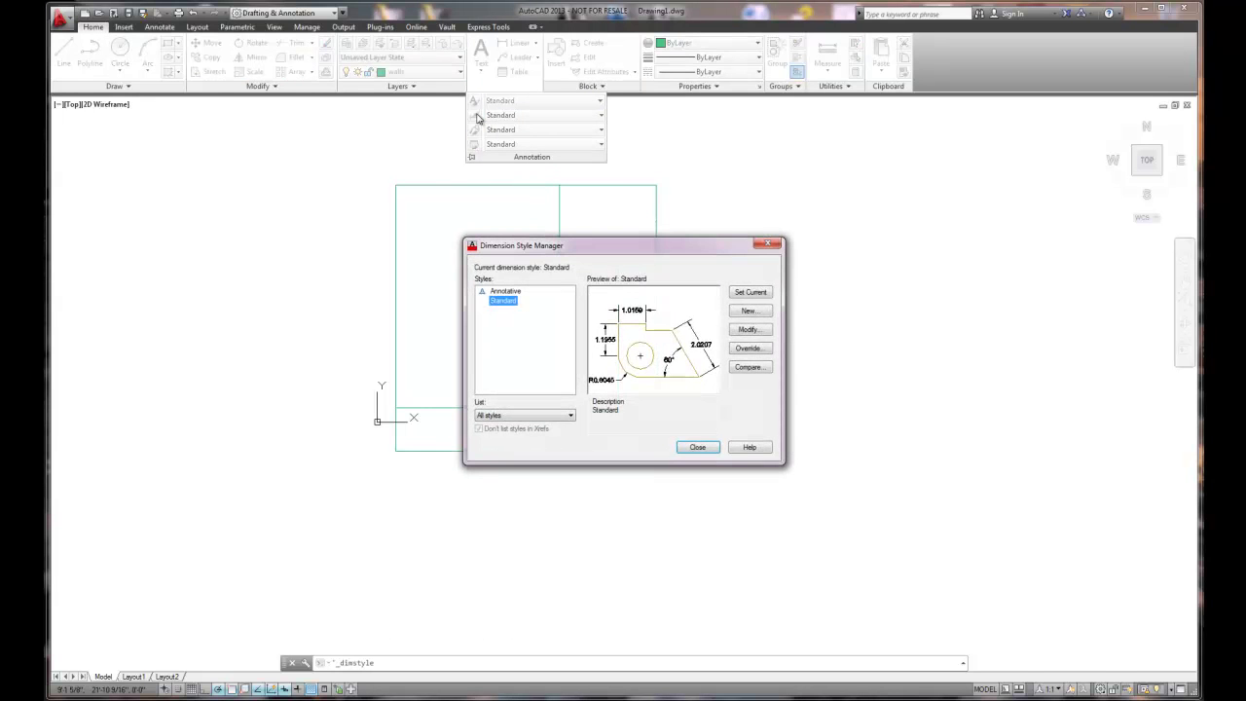
pyautogui.click(749, 330)
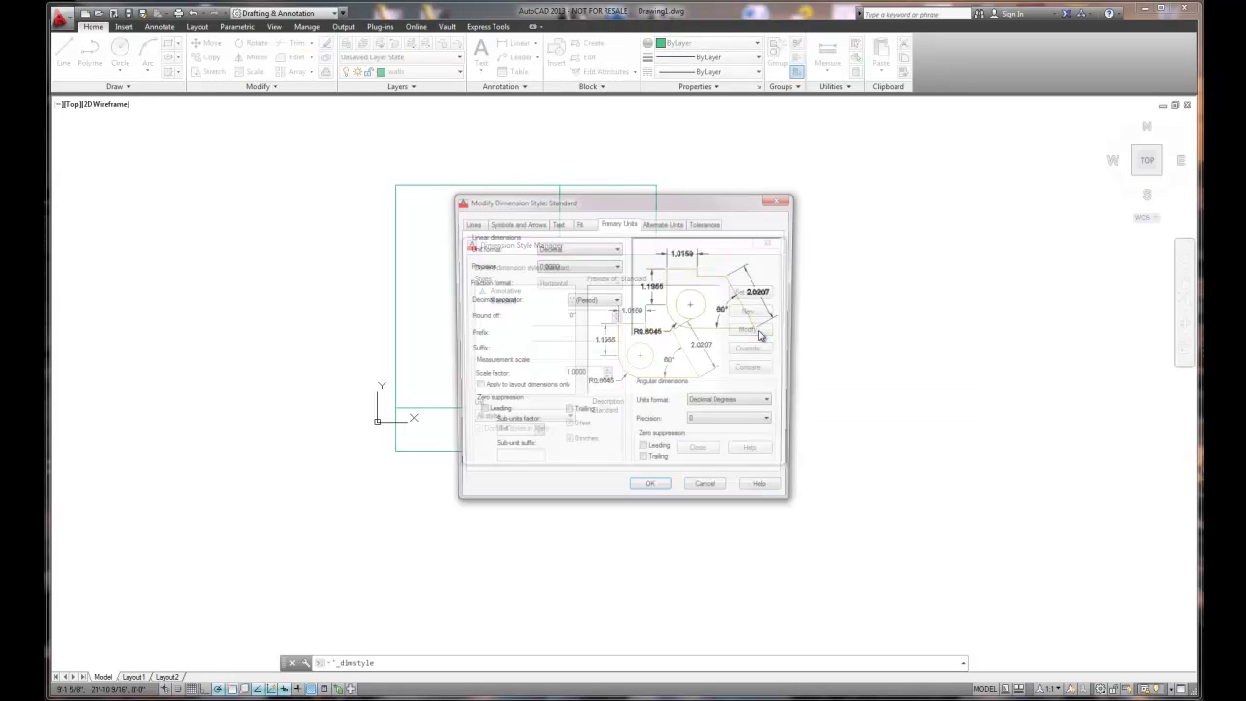
pyautogui.click(584, 251)
pyautogui.click(566, 282)
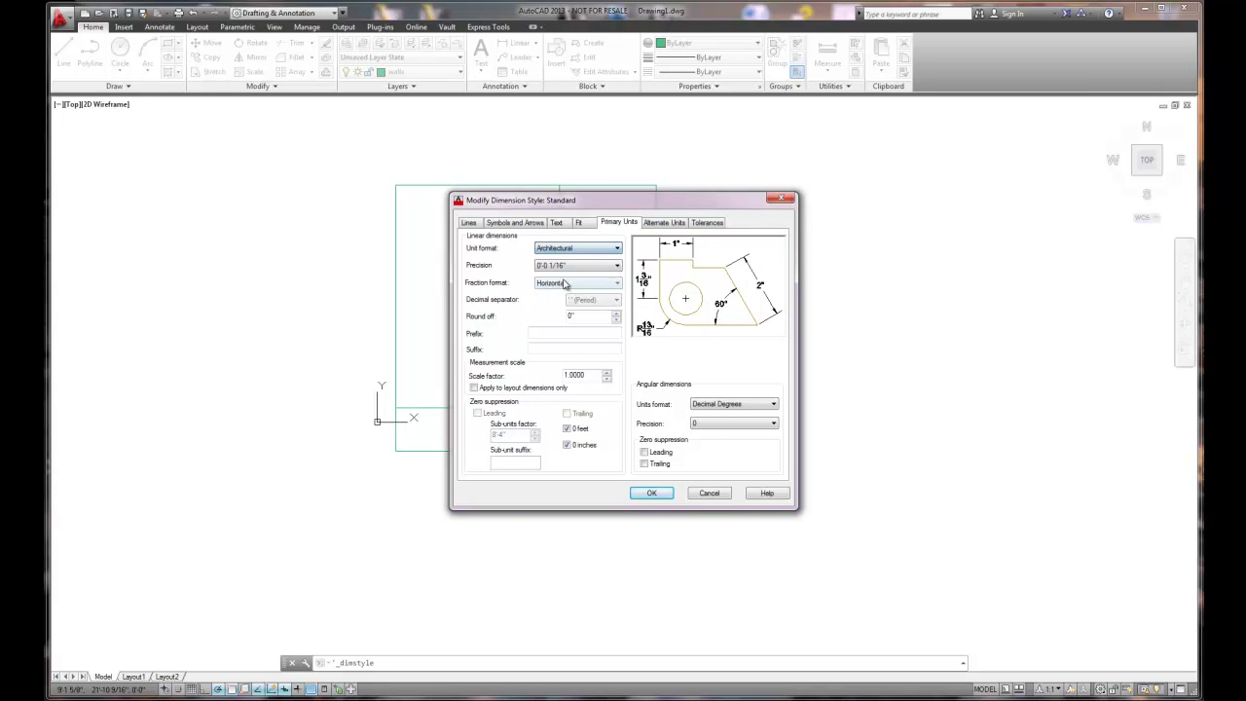
# Set the Standard dimension style's overall scale to 12, apply the style changes and check the dimensions in the drawing.
pyautogui.click(580, 223)
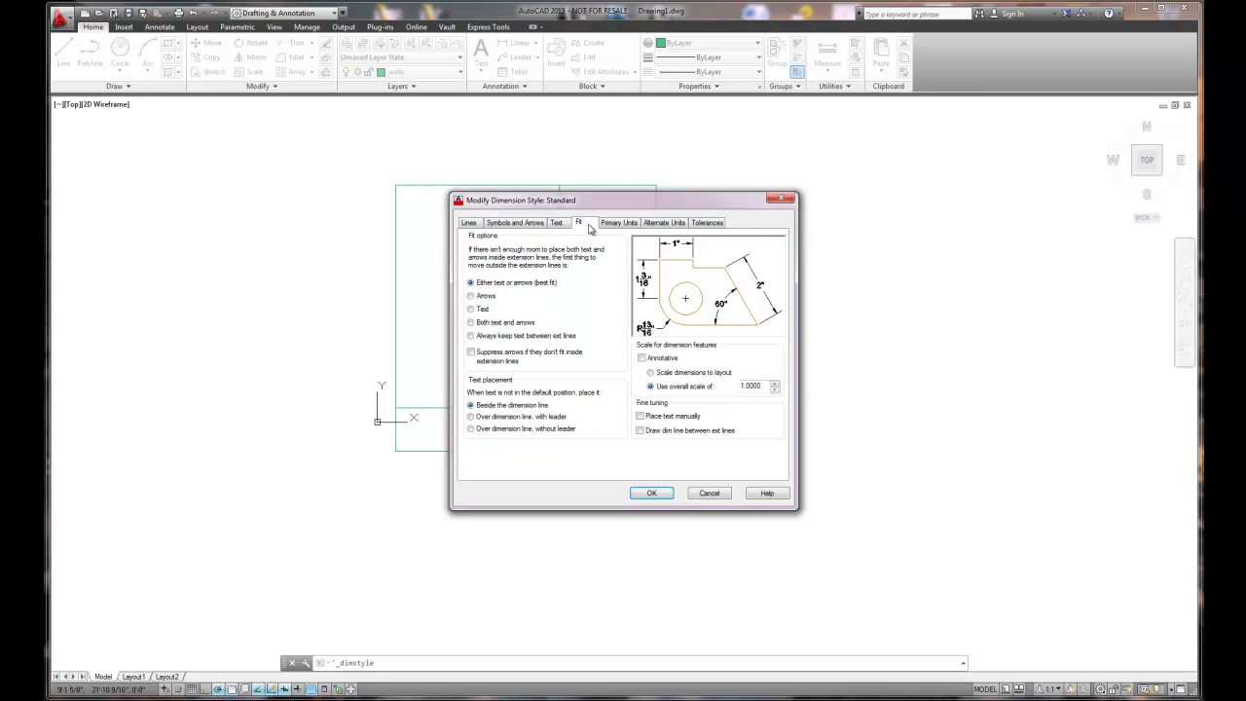
pyautogui.doubleClick(752, 385)
pyautogui.write('12')
pyautogui.click(652, 494)
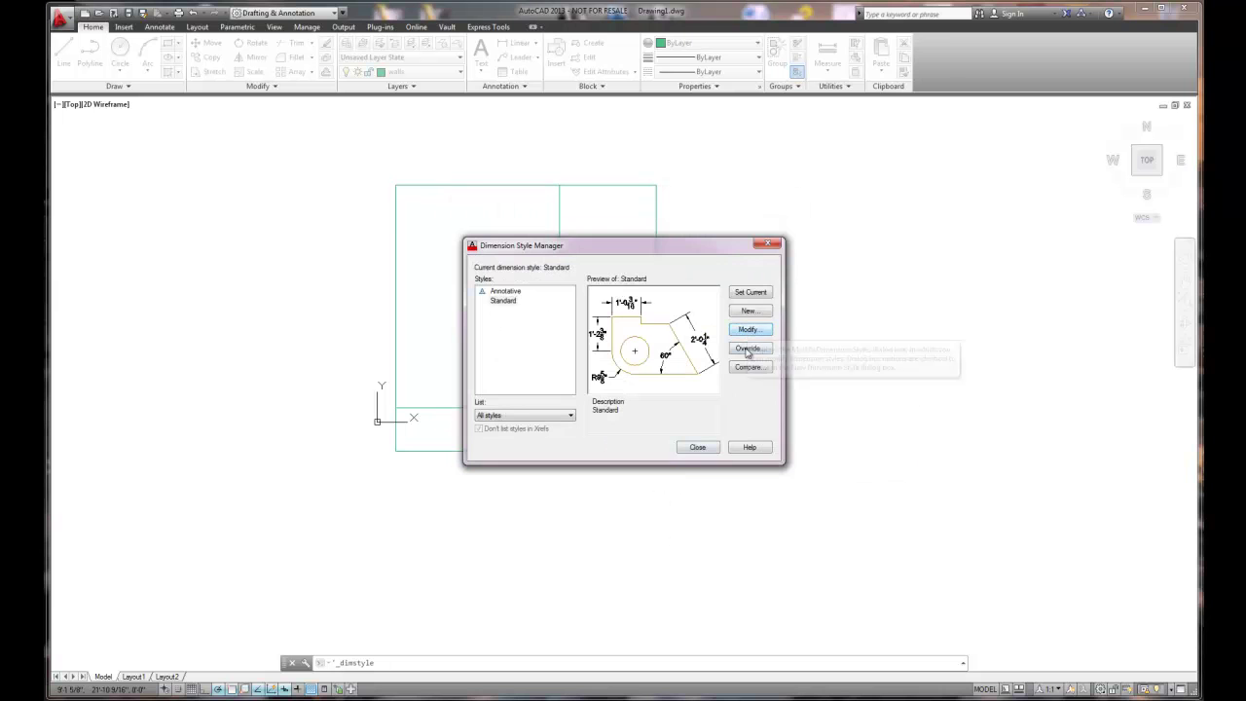
pyautogui.click(697, 447)
pyautogui.scroll(5, 685, 318)
pyautogui.scroll(-5, 691, 315)
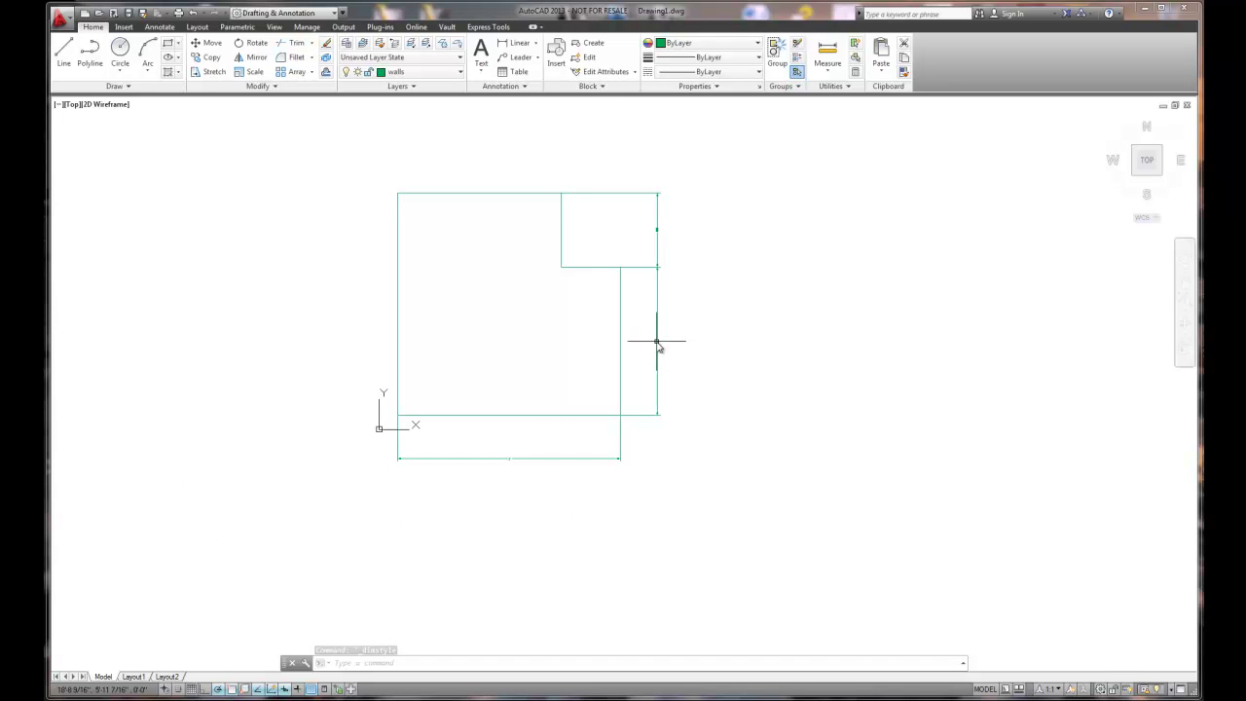
# Change the Standard dimension style's overall scale to 36 and close the dimension style manager.
pyautogui.click(519, 86)
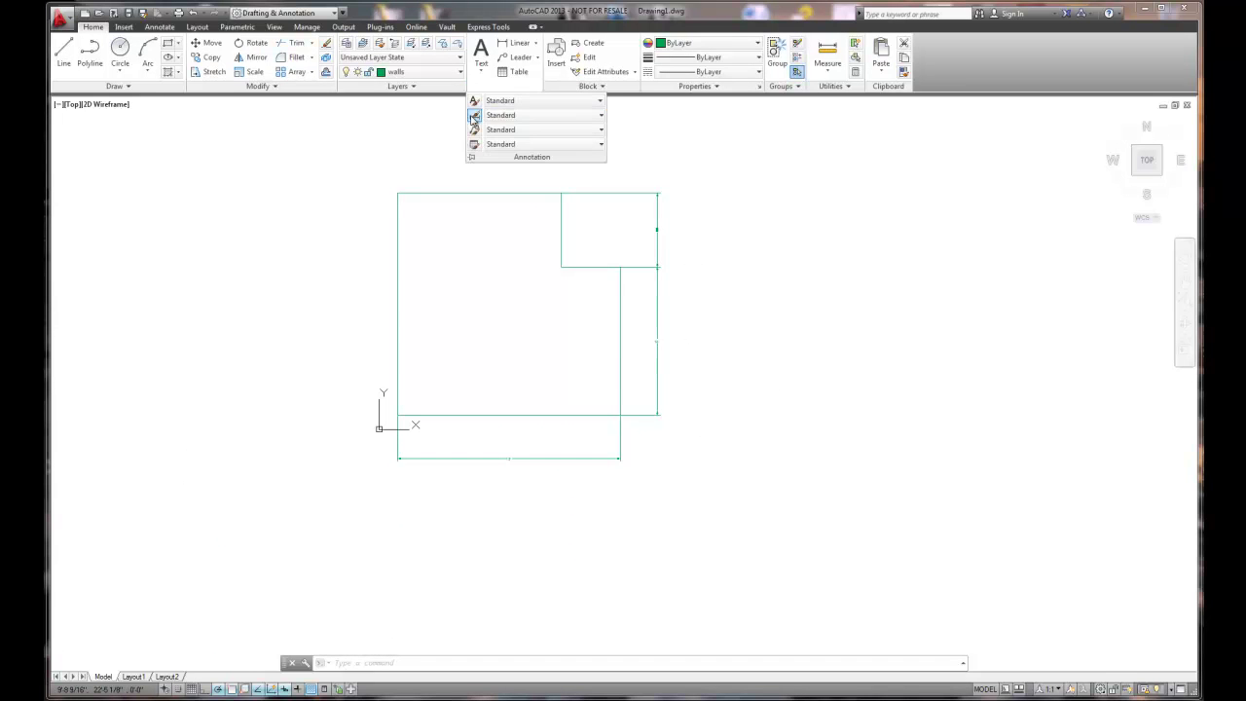
pyautogui.click(475, 116)
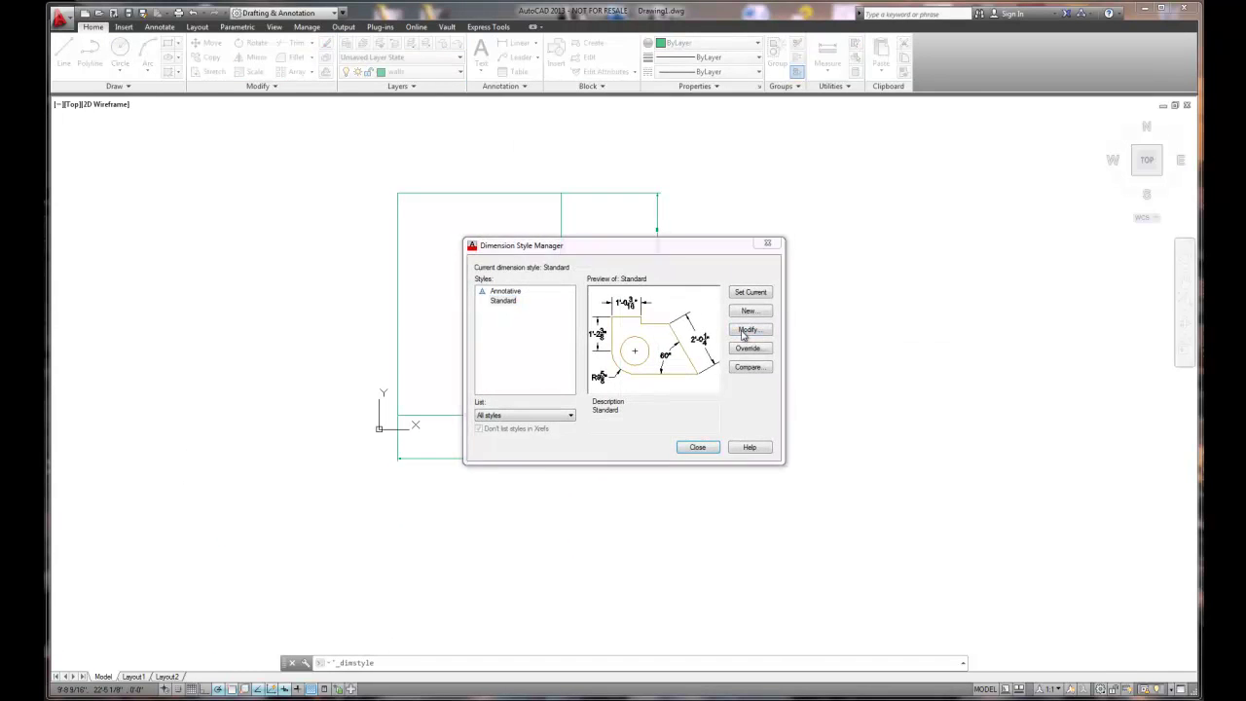
pyautogui.click(747, 330)
pyautogui.doubleClick(748, 385)
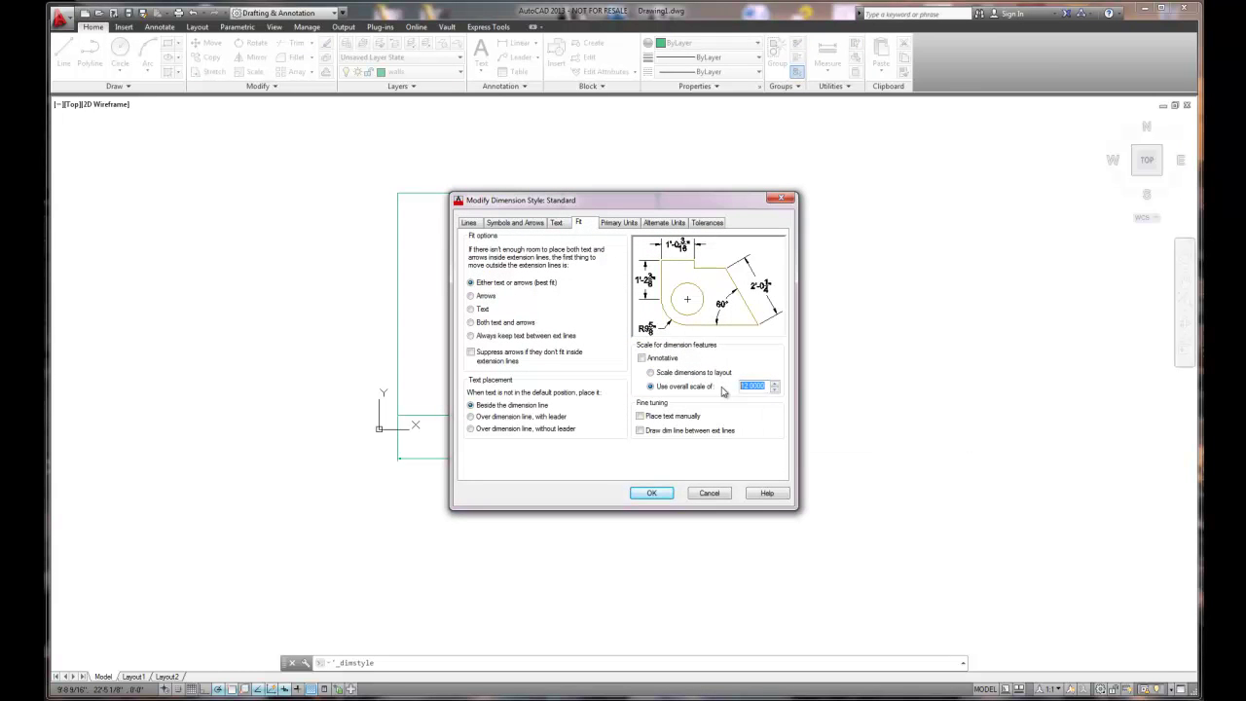
pyautogui.write('36')
pyautogui.click(652, 494)
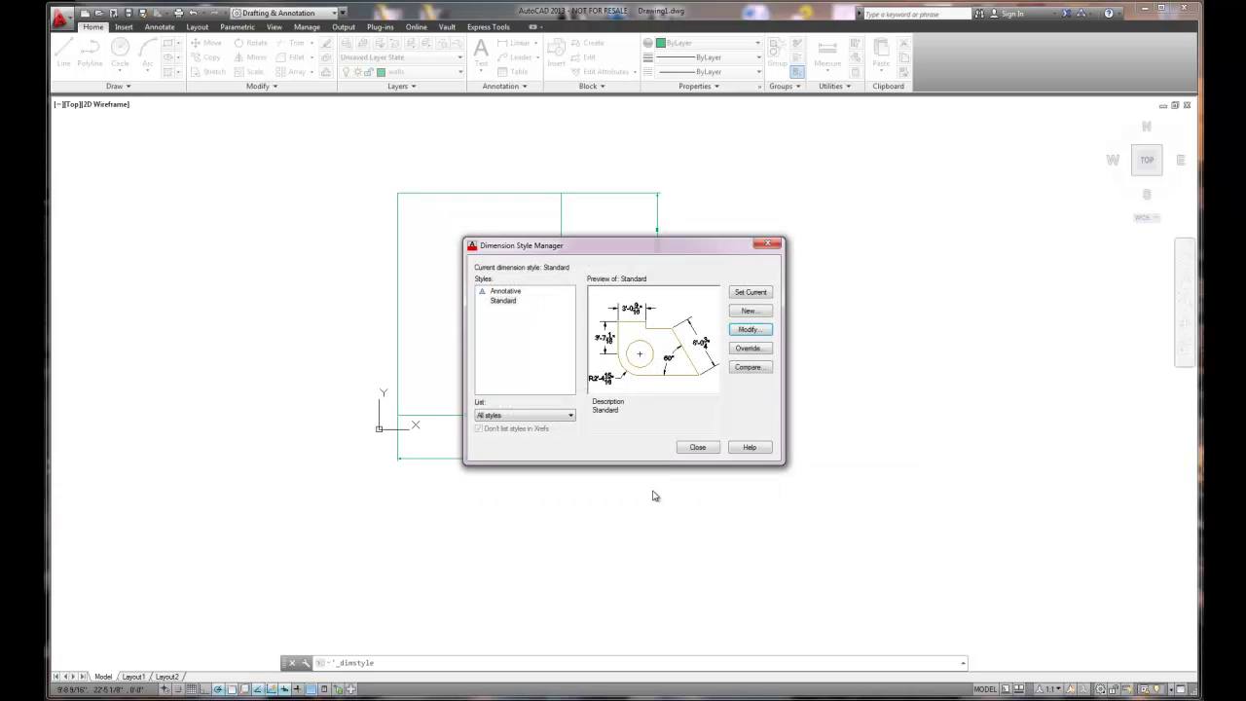
pyautogui.click(697, 451)
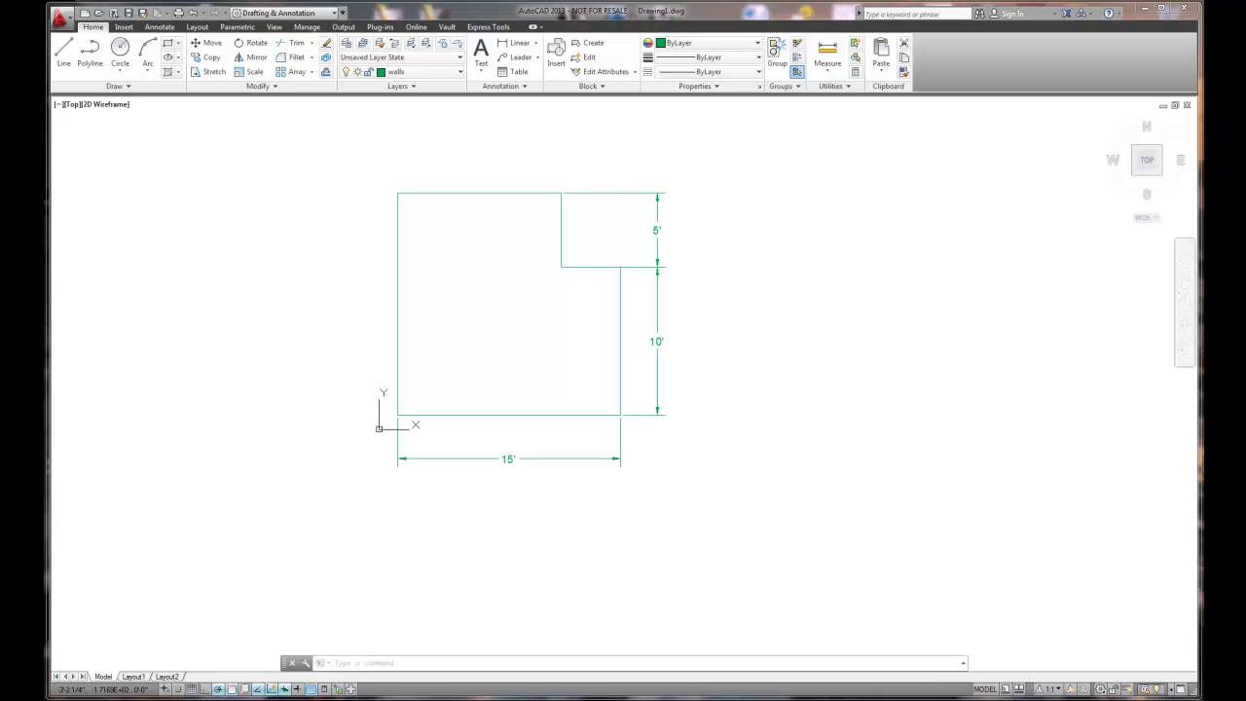
pyautogui.rightClick(804, 699)
pyautogui.press('Escape')
# Stretch the lower extension origin of the 5' dimension from the notch's inner corner to the upper corner of the right wall.
pyautogui.scroll(2, 698, 291)
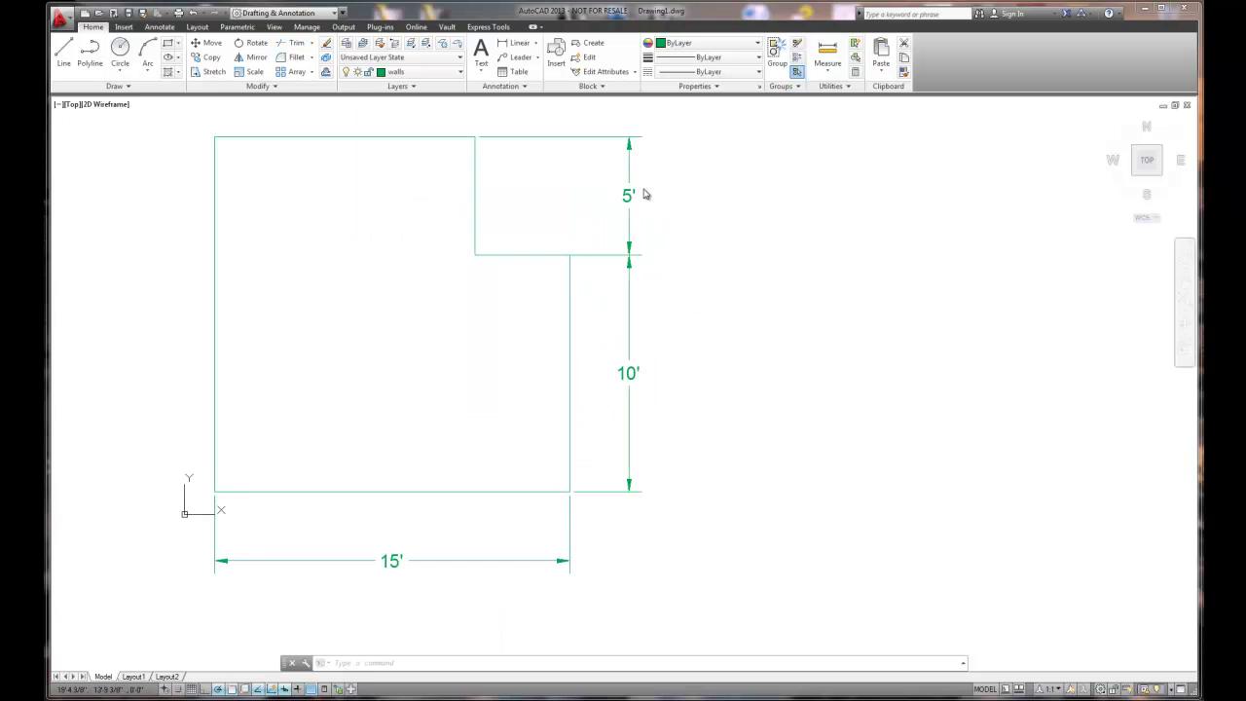
pyautogui.click(643, 193)
pyautogui.click(650, 201)
pyautogui.press('Escape')
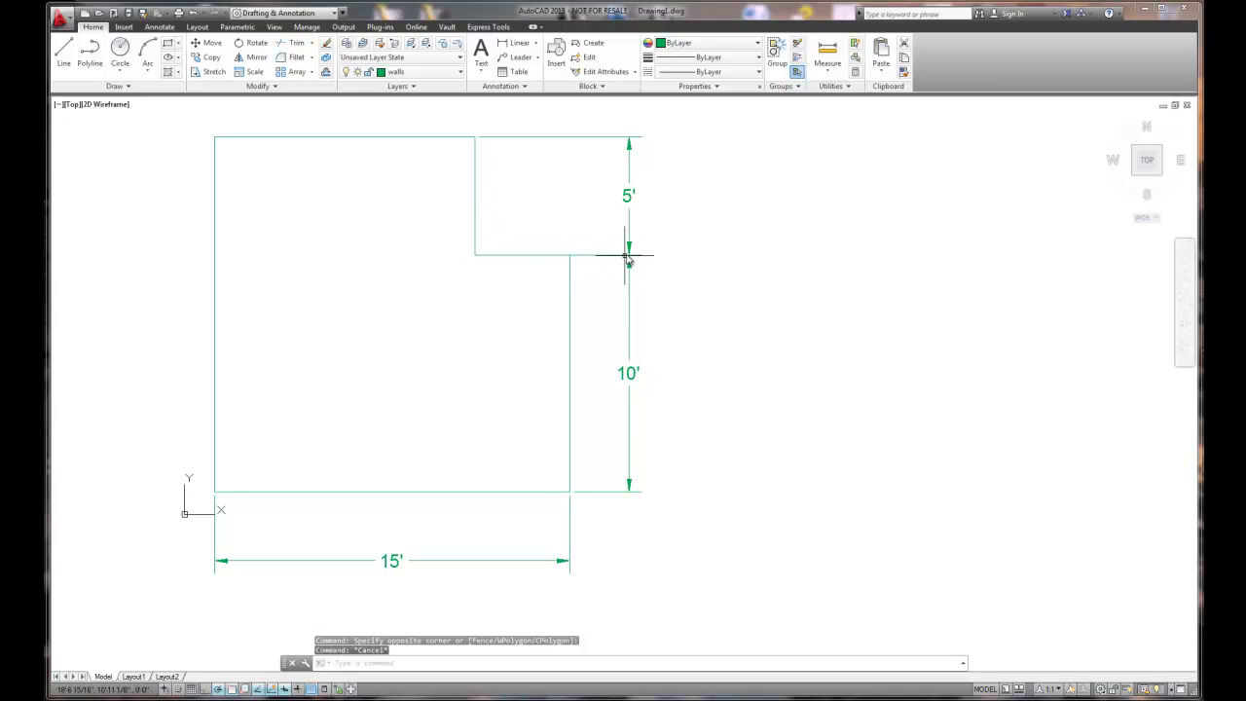
pyautogui.click(629, 195)
pyautogui.click(475, 255)
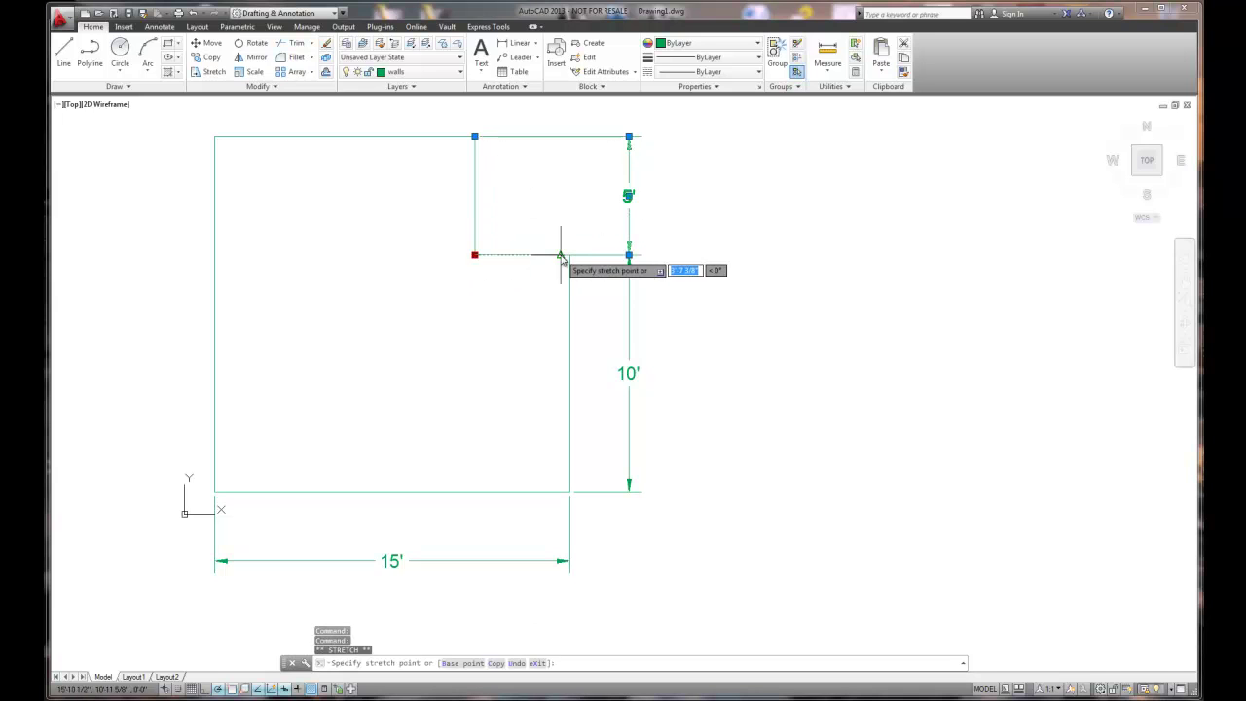
pyautogui.press('Escape')
pyautogui.press('Escape')
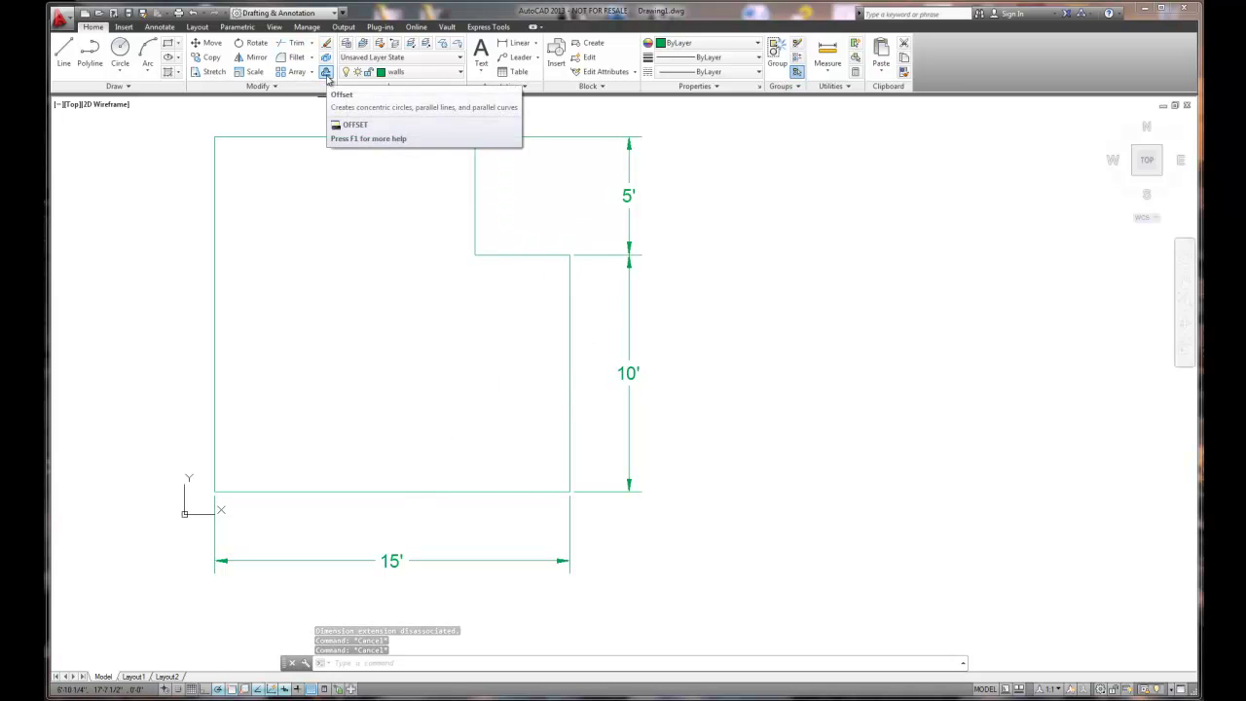
# Offset the top and left wall lines 4" toward the inside of the room.
pyautogui.click(326, 73)
pyautogui.write('4')
pyautogui.press('Return')
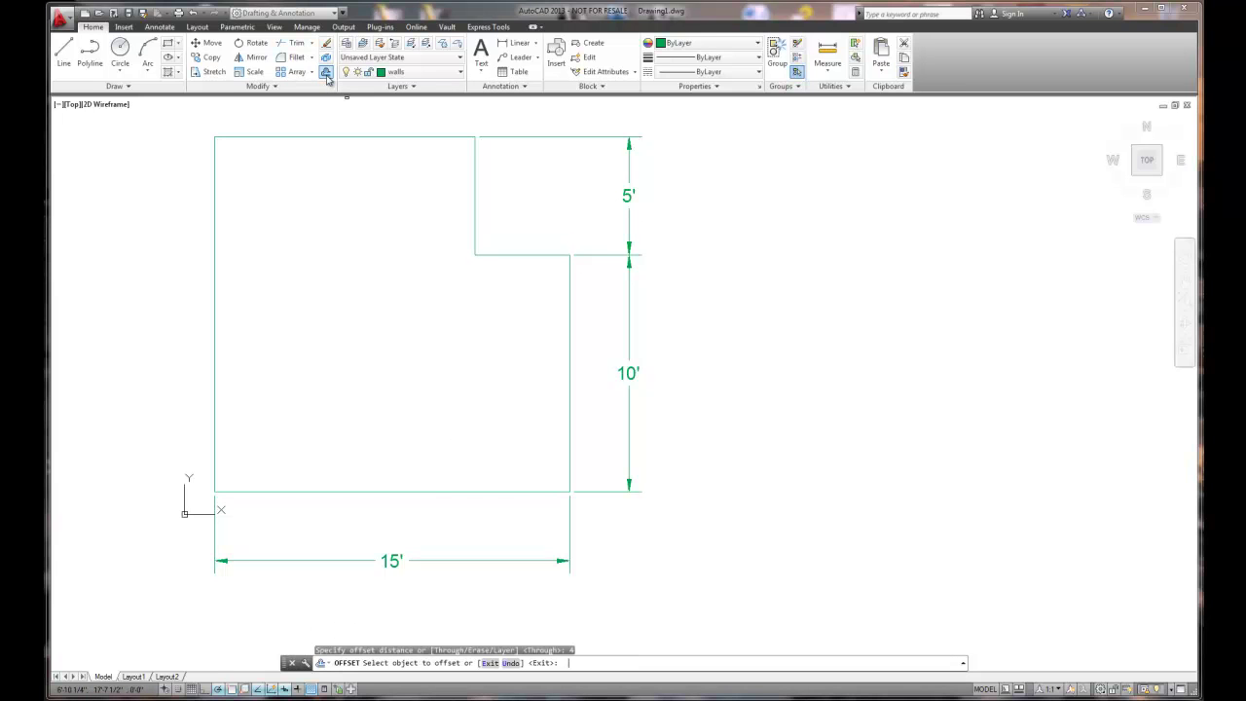
pyautogui.click(312, 137)
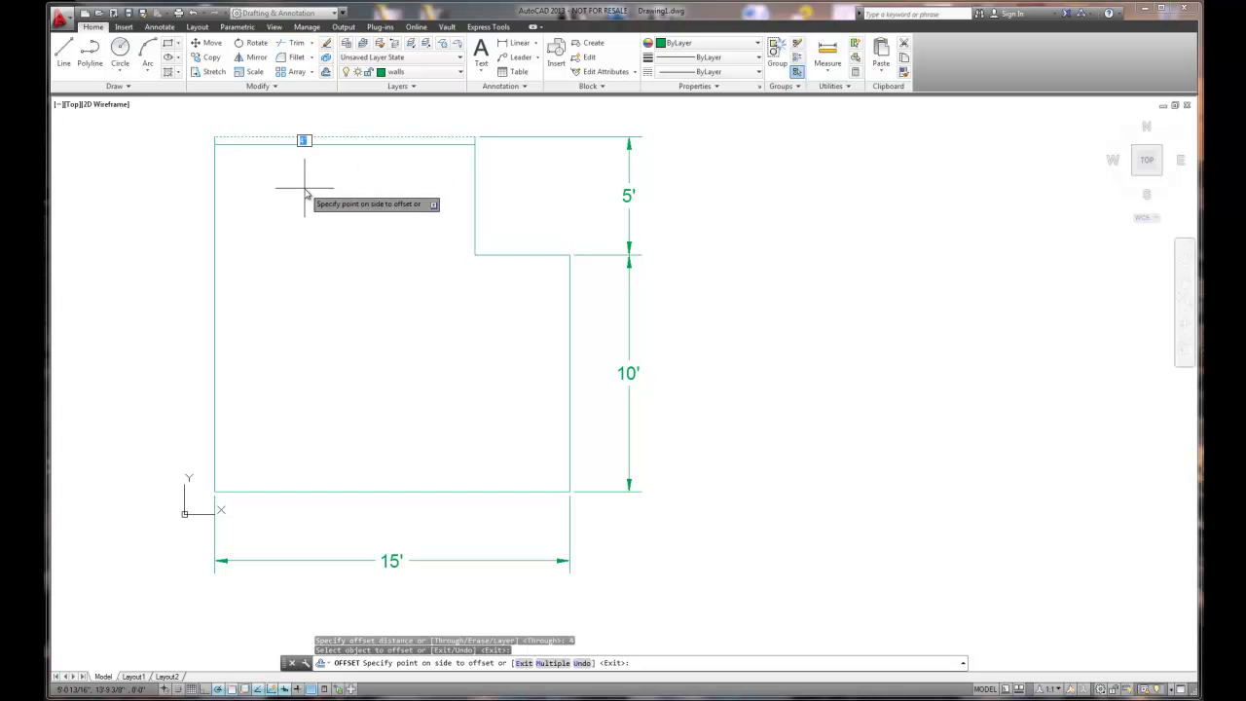
pyautogui.click(305, 185)
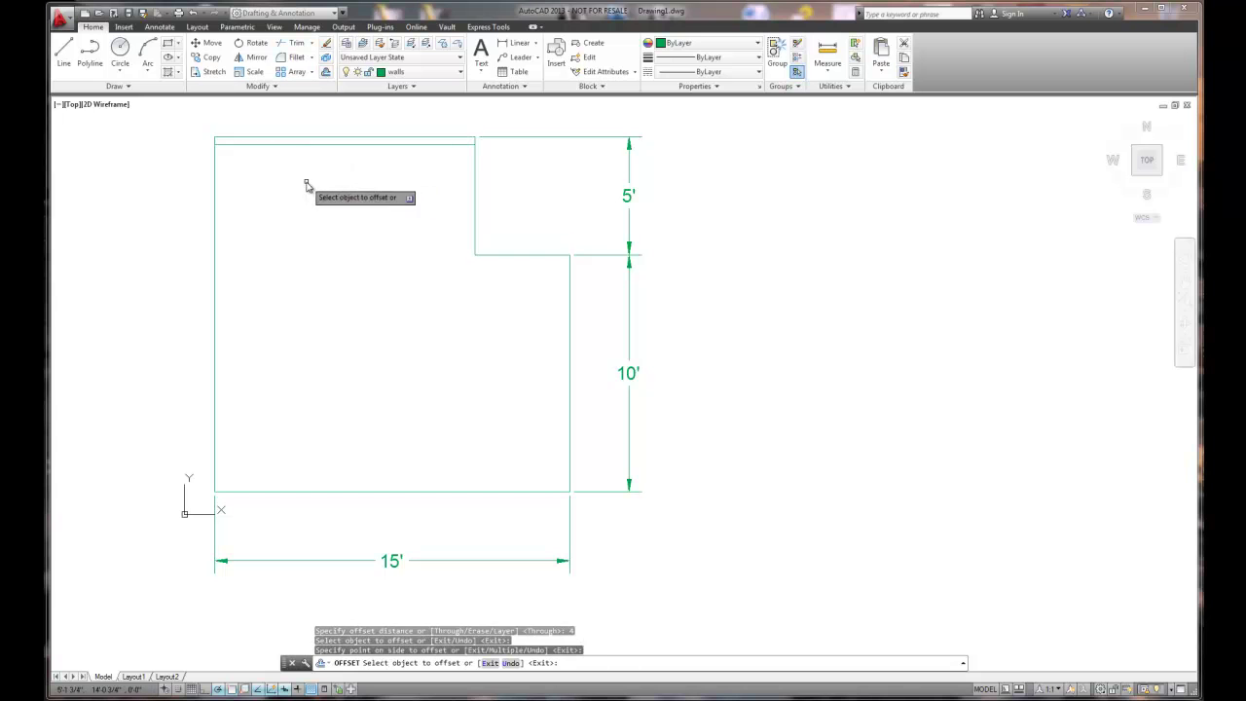
pyautogui.click(216, 185)
pyautogui.click(244, 207)
# Offset the bottom wall, the right wall and both notch walls inward by the same 4" distance.
pyautogui.click(287, 484)
pyautogui.click(289, 473)
pyautogui.click(570, 433)
pyautogui.click(516, 385)
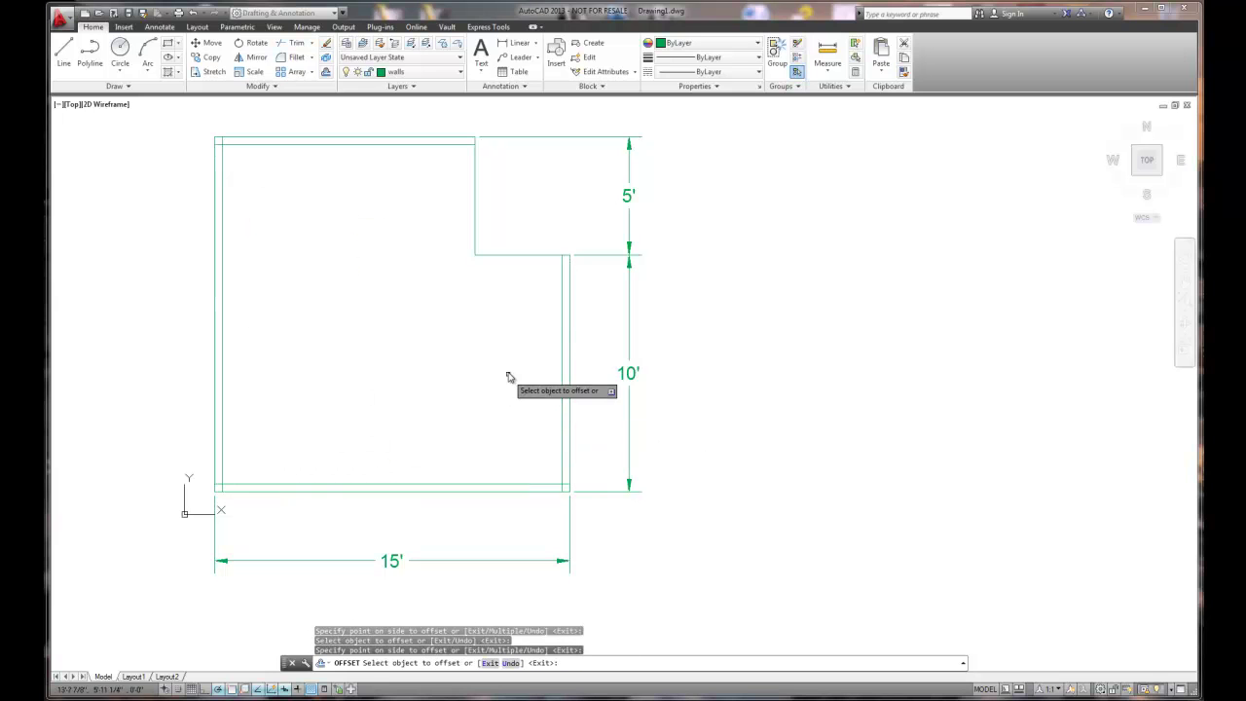
pyautogui.click(515, 255)
pyautogui.click(514, 268)
pyautogui.click(477, 220)
pyautogui.click(449, 218)
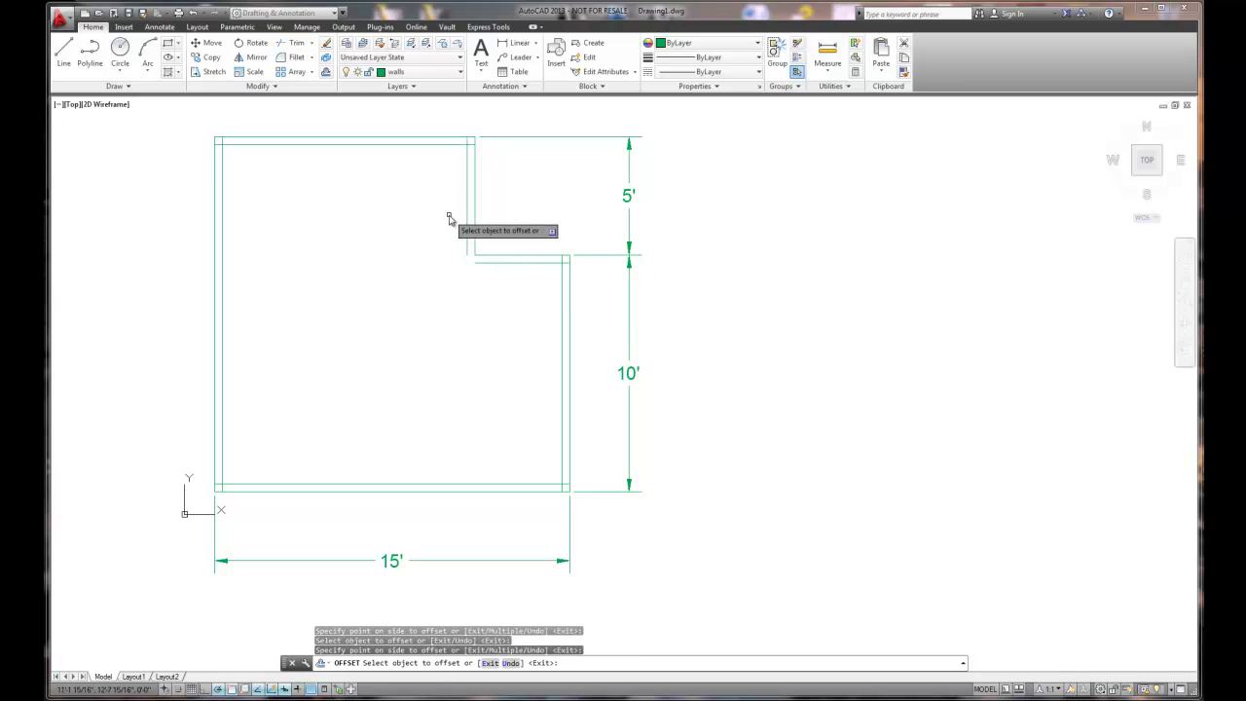
# Fillet the two bottom corners of the inner wall lines with radius 0, using the Multiple option.
pyautogui.click(298, 58)
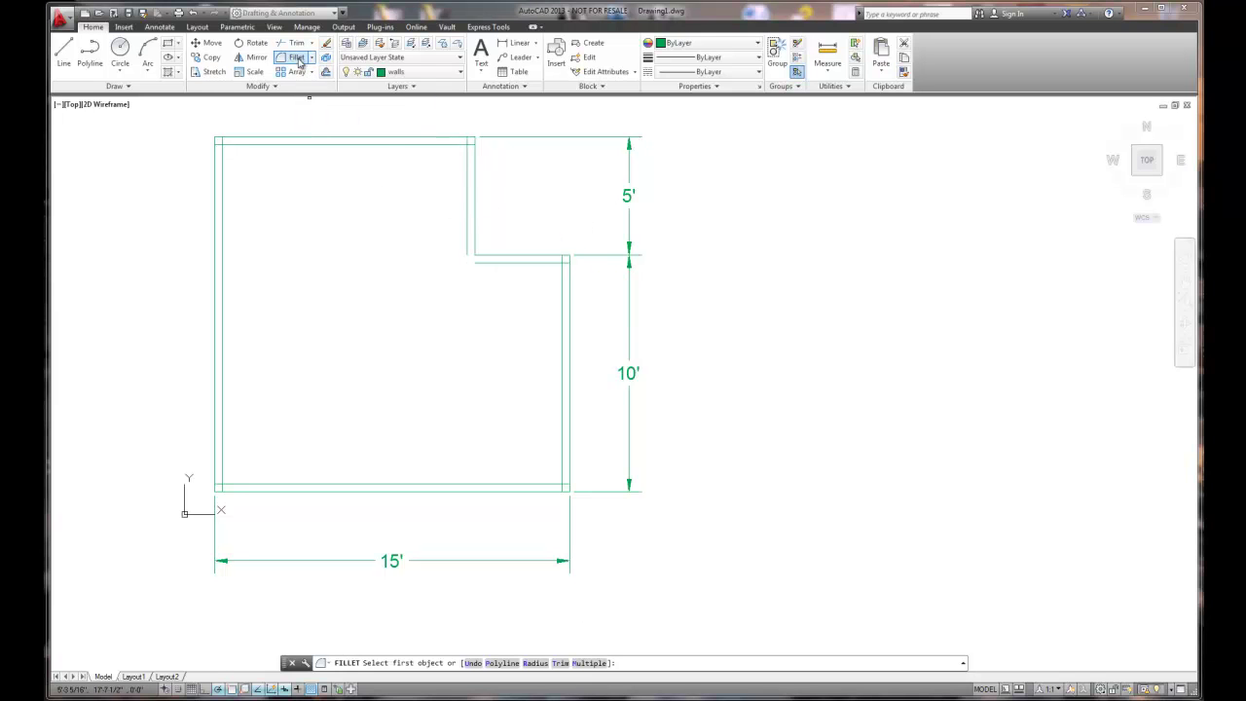
pyautogui.rightClick(308, 237)
pyautogui.click(336, 314)
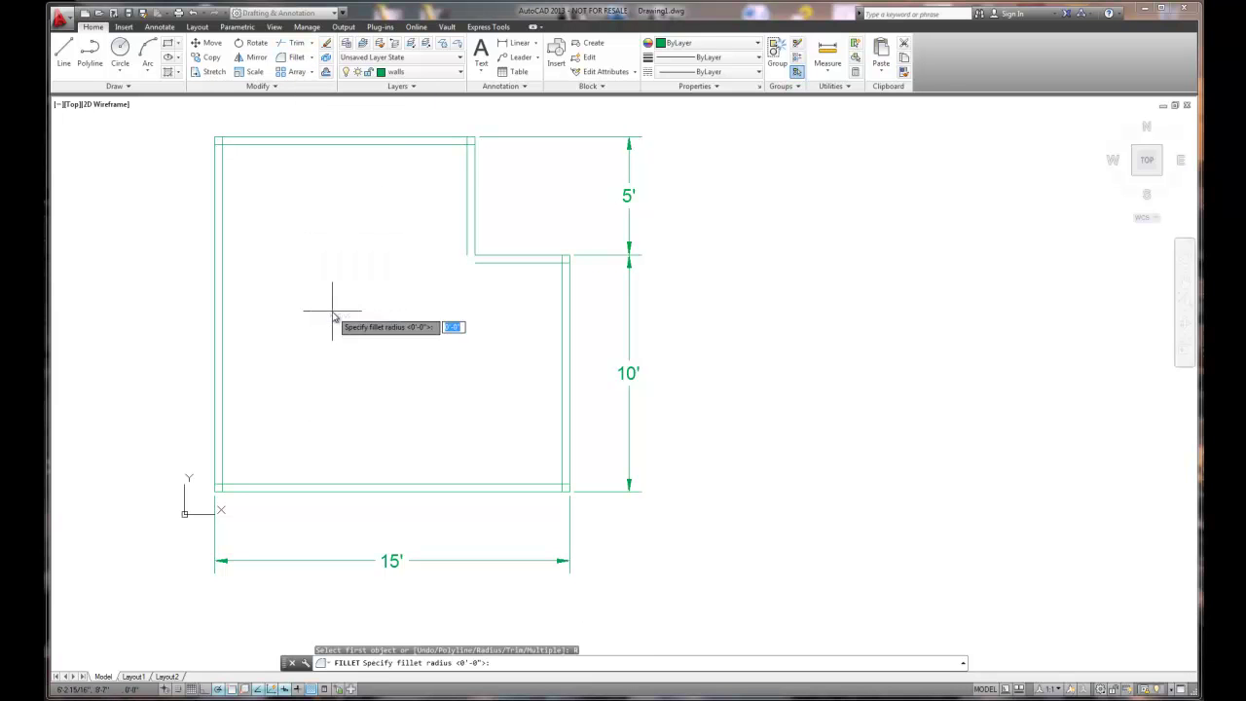
pyautogui.write('0')
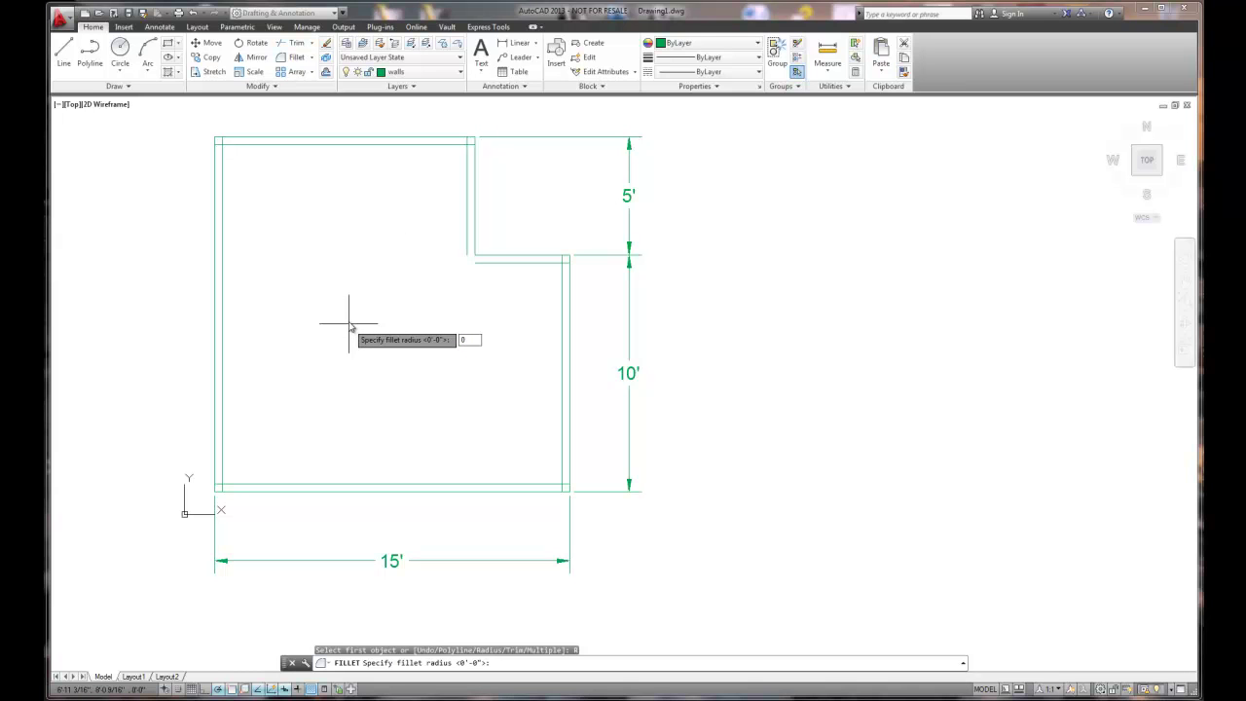
pyautogui.press('Return')
pyautogui.rightClick(349, 326)
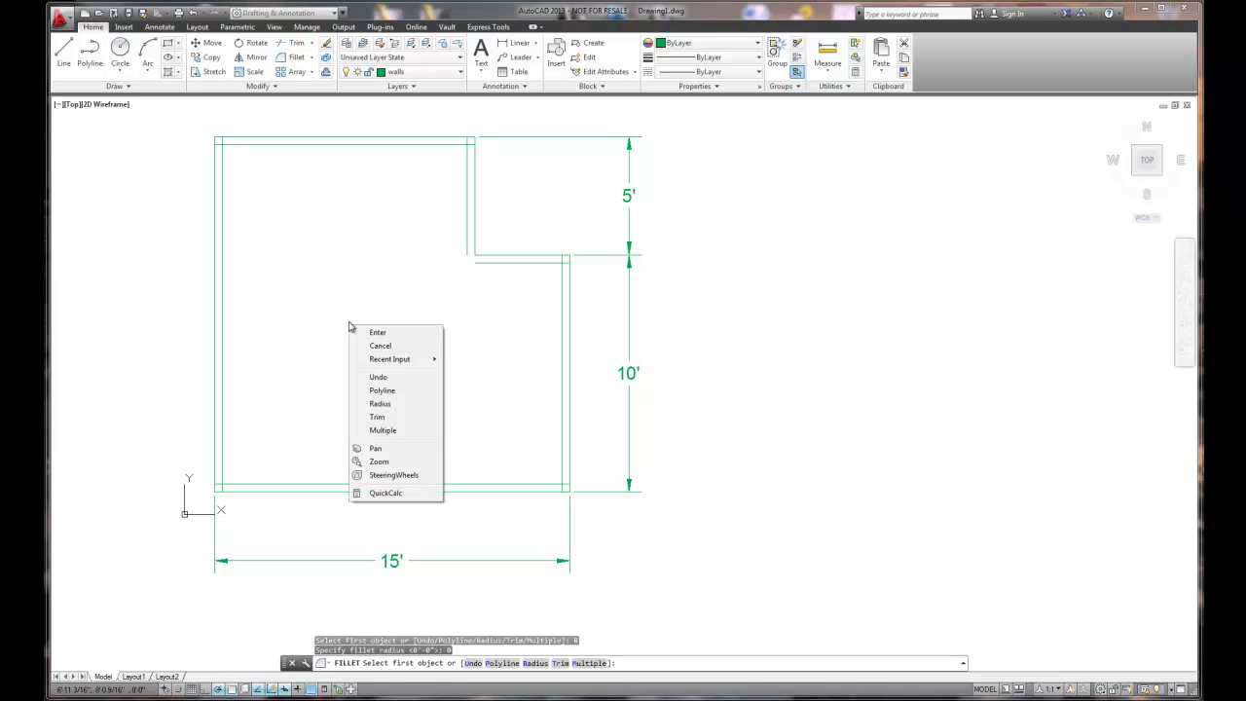
pyautogui.click(390, 431)
pyautogui.click(222, 475)
pyautogui.click(223, 481)
pyautogui.click(559, 481)
pyautogui.click(562, 472)
# Close the inner wall lines' remaining corners at the notch and the top with the zero-radius fillet, and end the command.
pyautogui.click(561, 268)
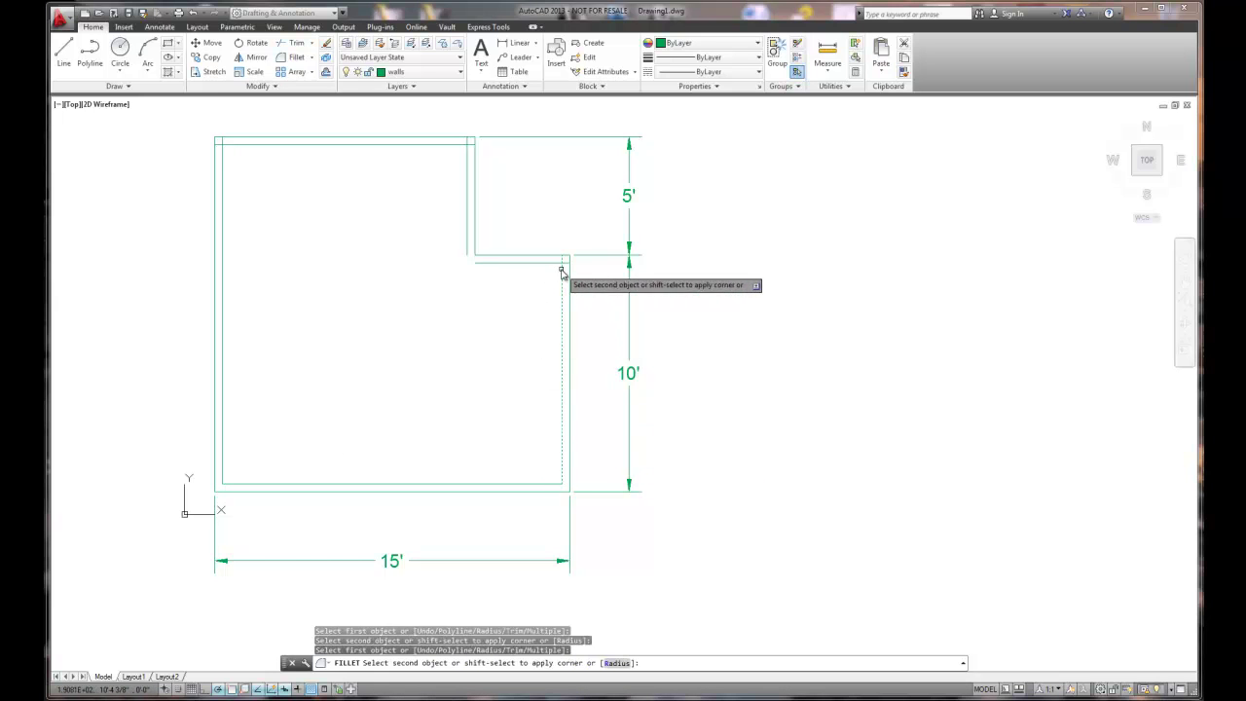
pyautogui.click(557, 261)
pyautogui.click(468, 256)
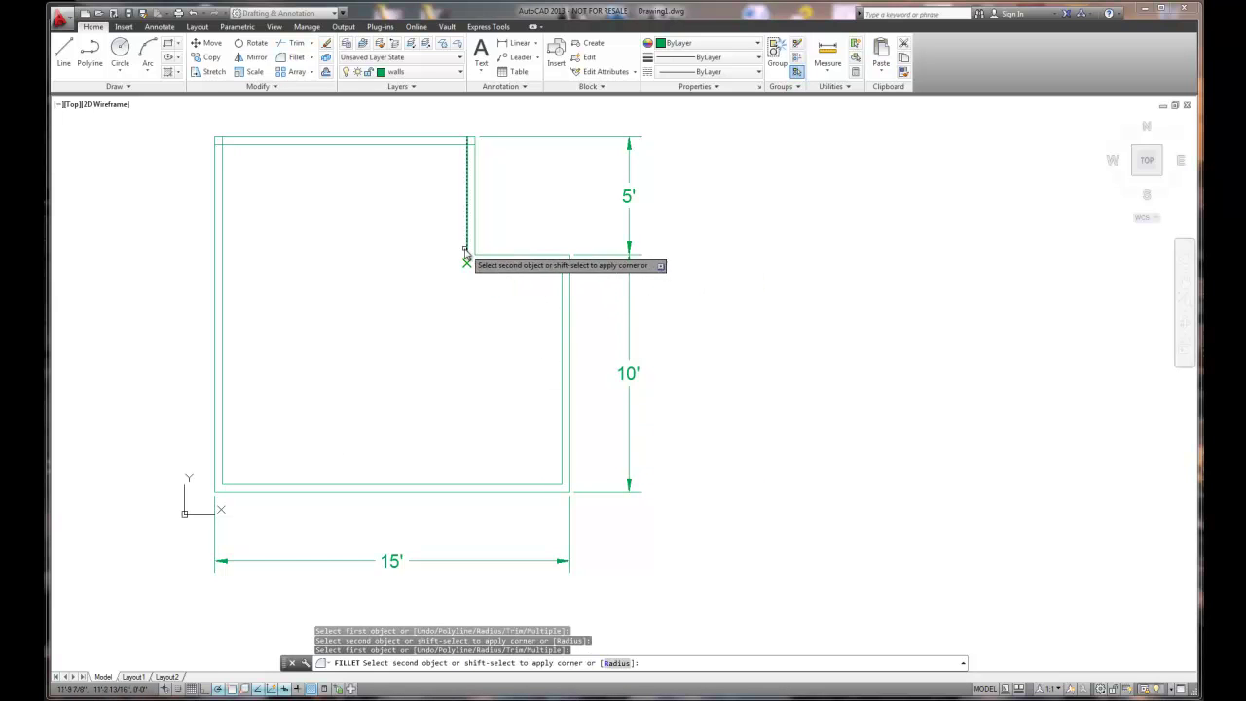
pyautogui.click(466, 256)
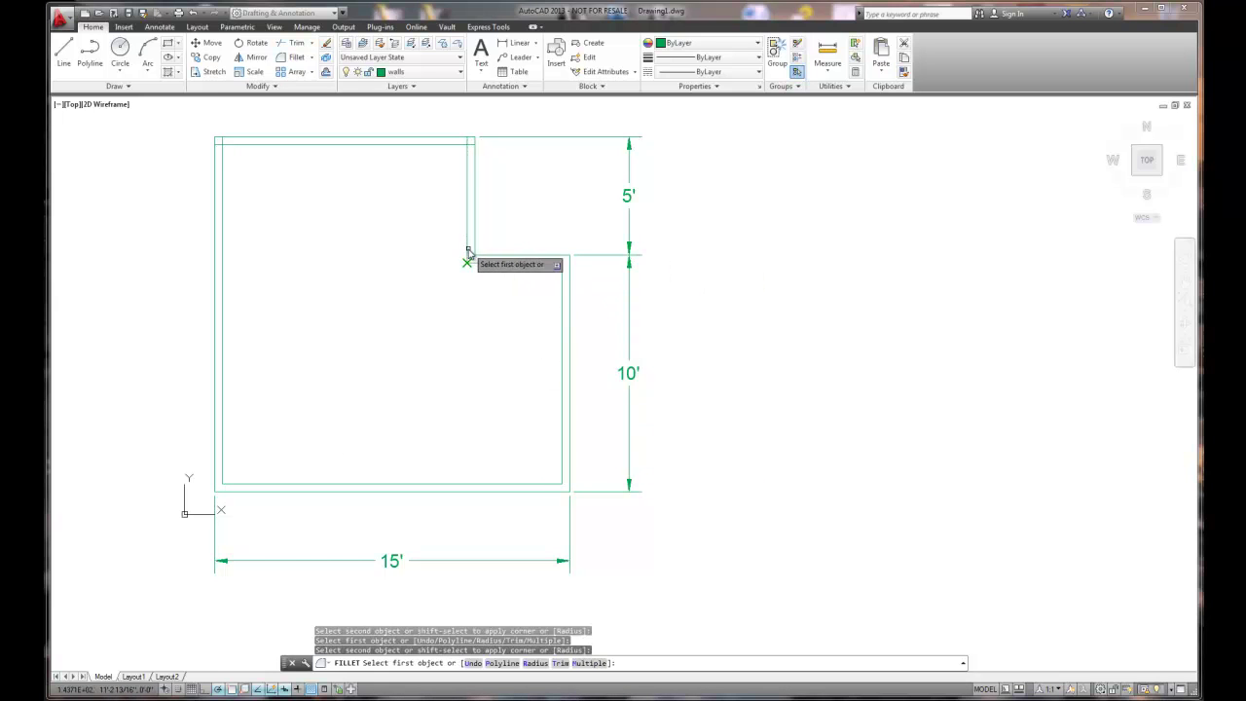
pyautogui.click(467, 159)
pyautogui.click(461, 145)
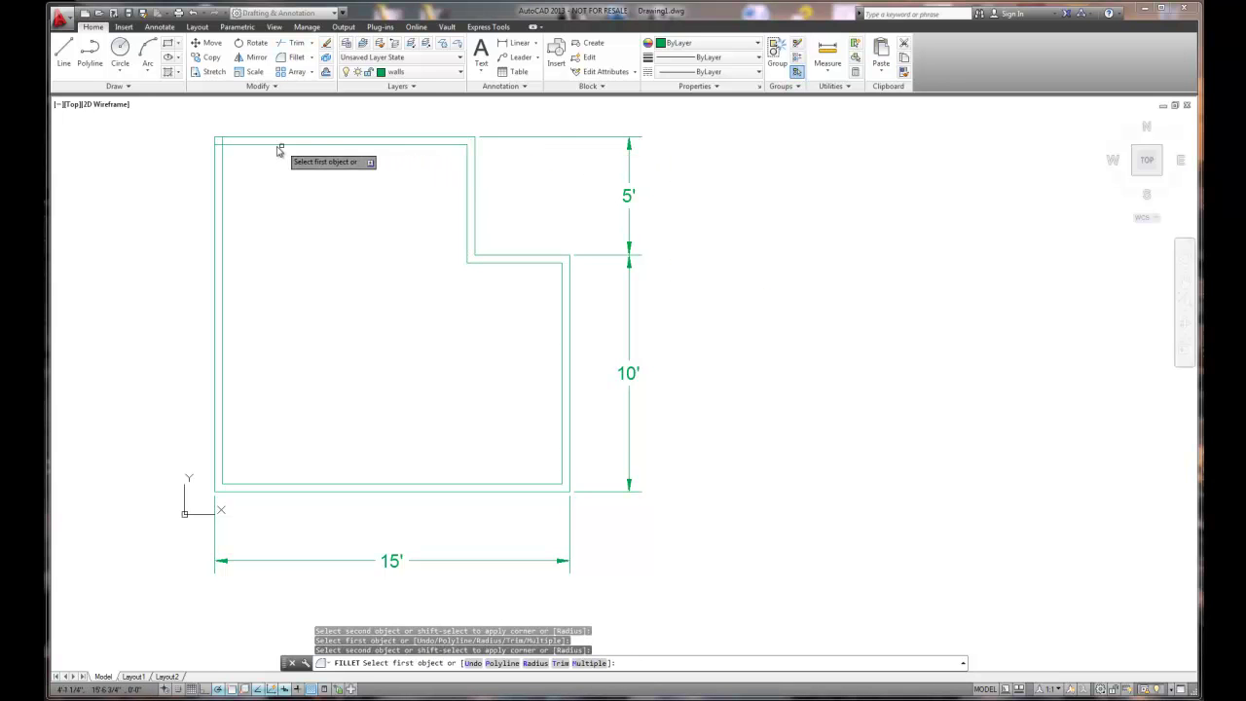
pyautogui.click(244, 145)
pyautogui.click(222, 154)
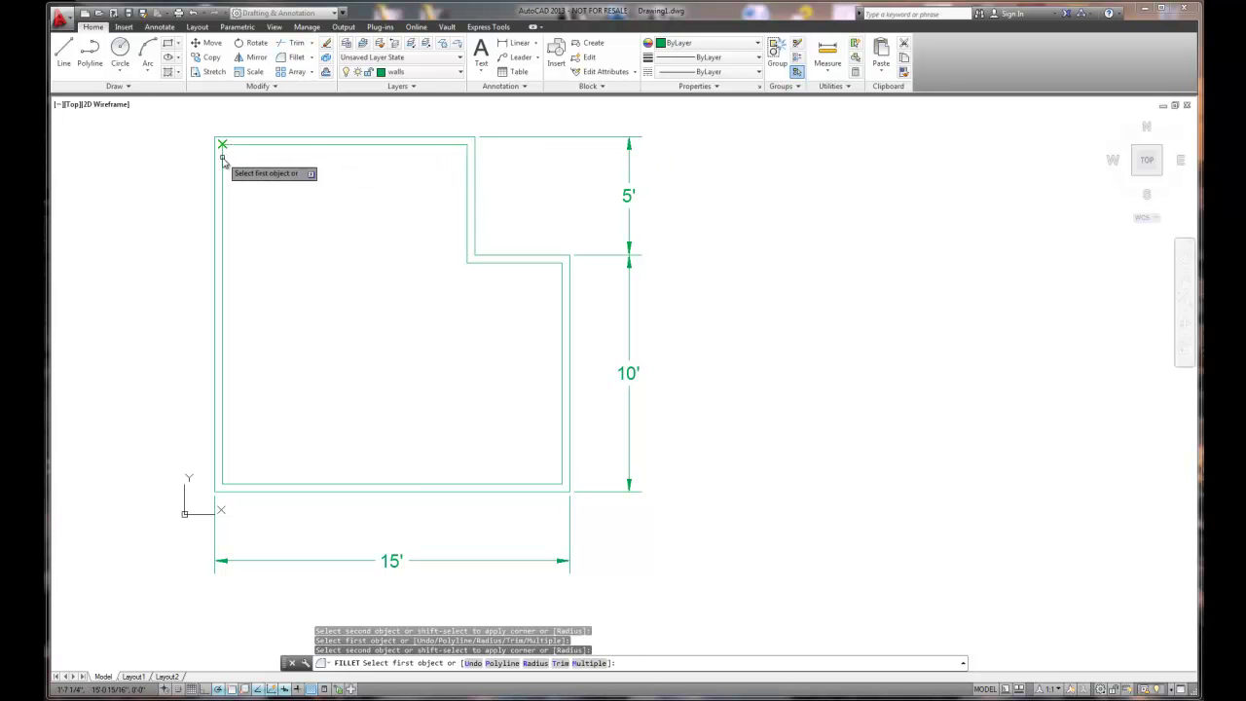
pyautogui.scroll(2, 412, 211)
pyautogui.scroll(-2, 418, 214)
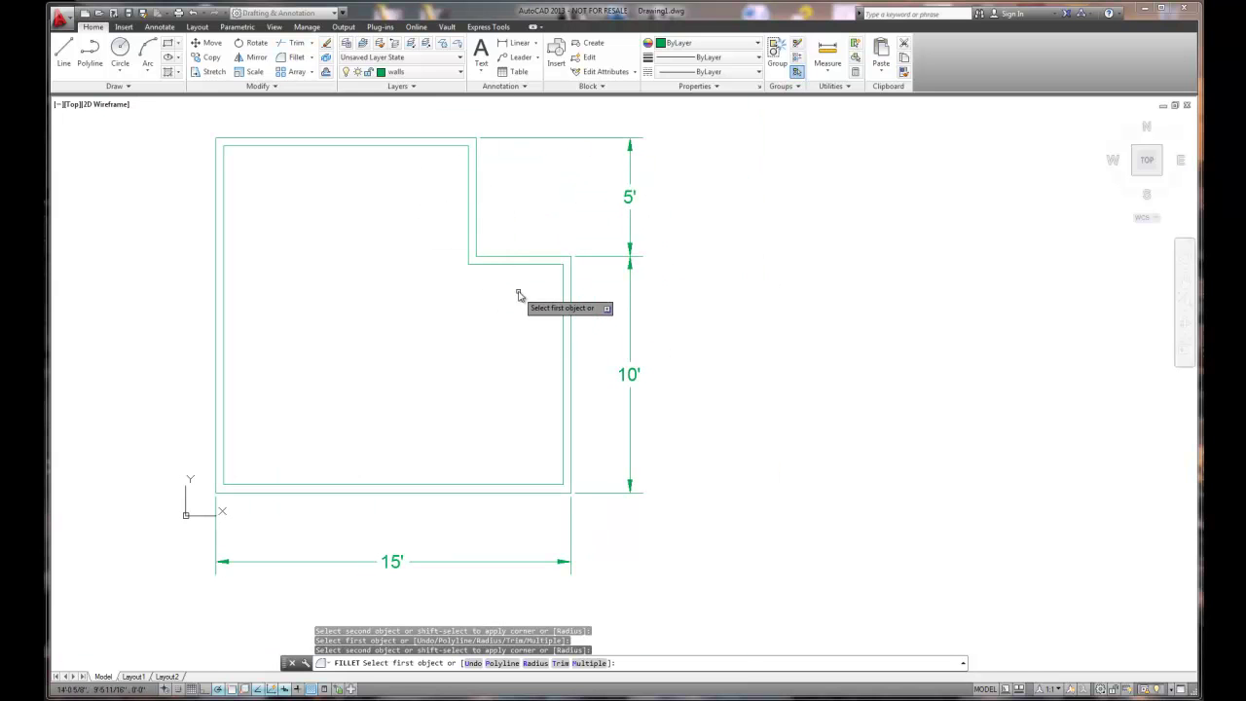
pyautogui.rightClick(503, 189)
pyautogui.click(527, 192)
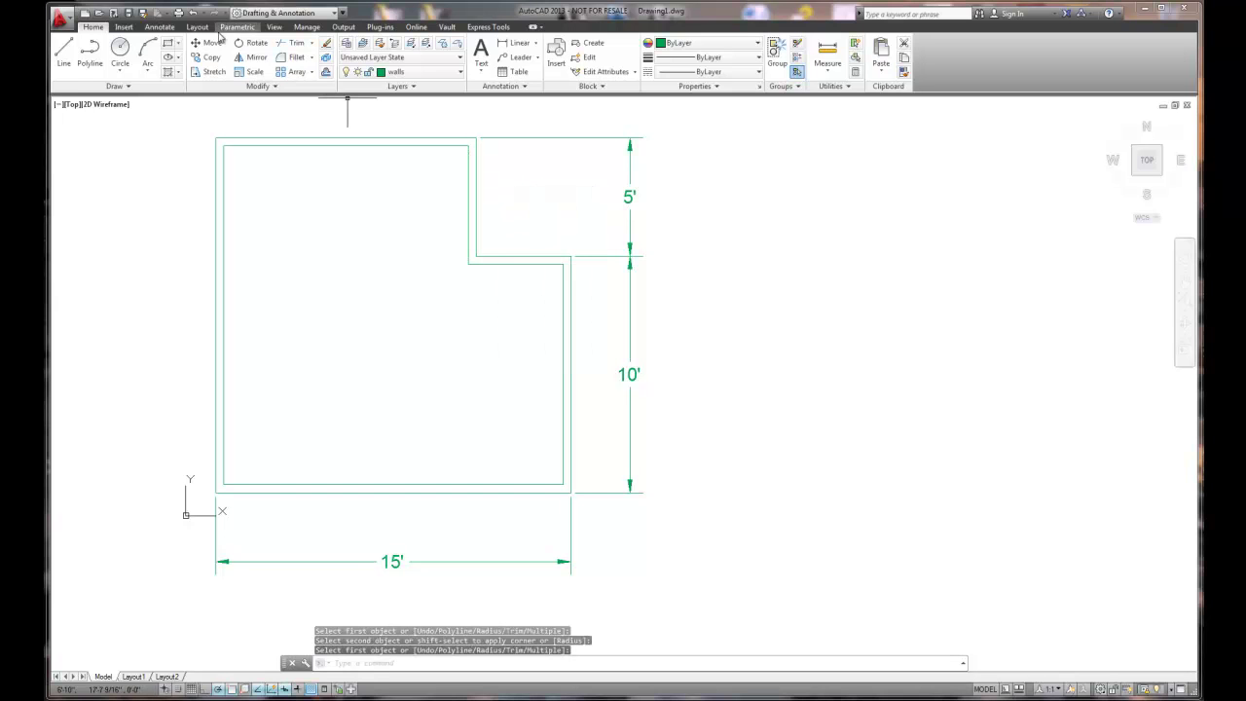
# Draw a horizontal line about 10" long from the midpoint of the notch's inner vertical wall line outward across the wall.
pyautogui.click(61, 52)
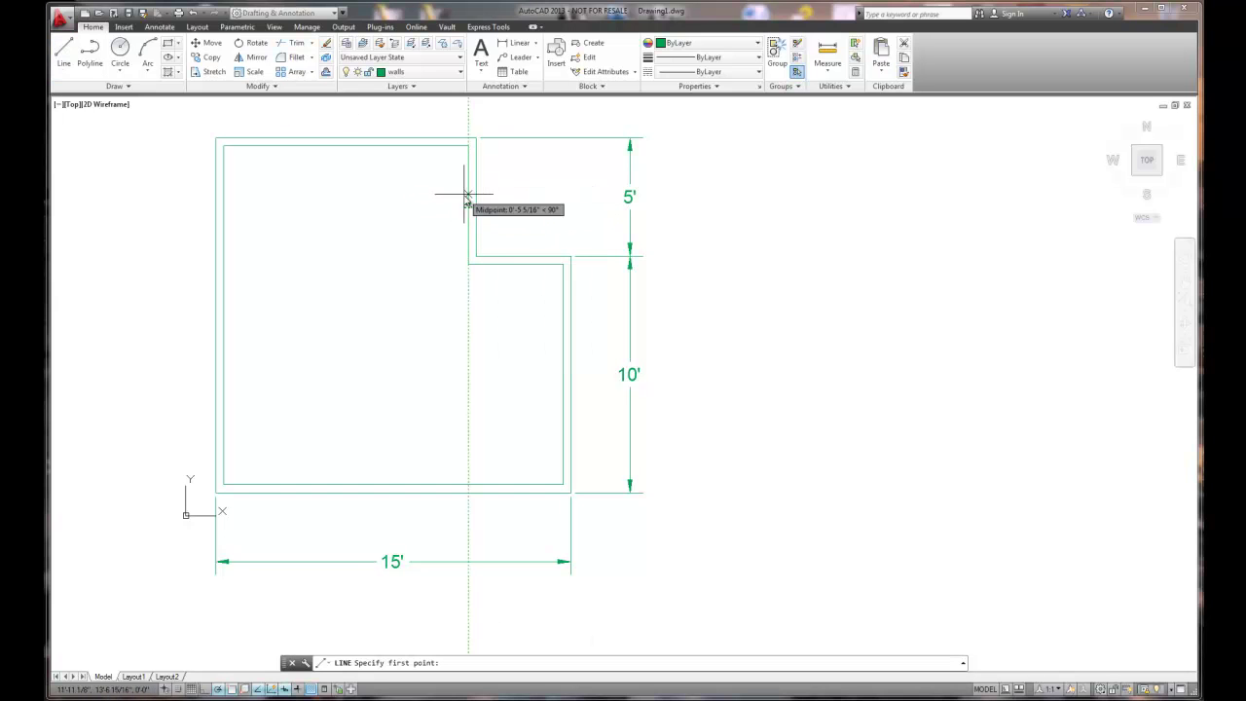
pyautogui.scroll(2, 467, 206)
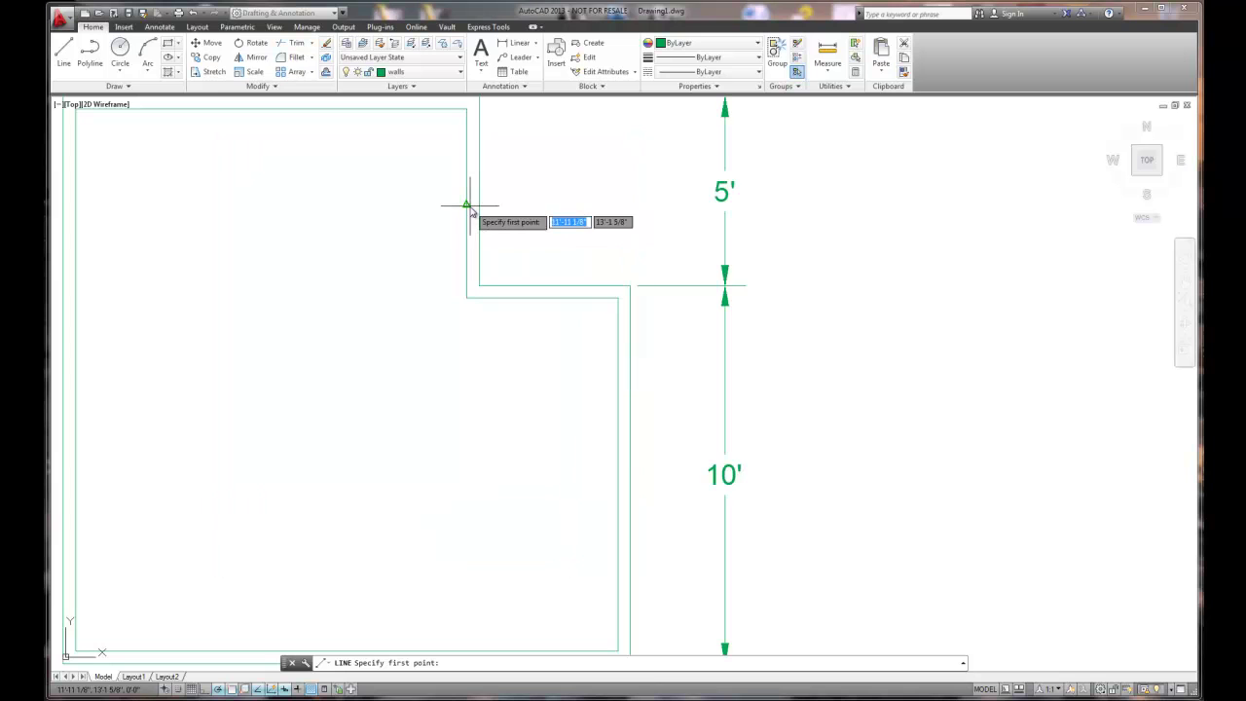
pyautogui.click(467, 204)
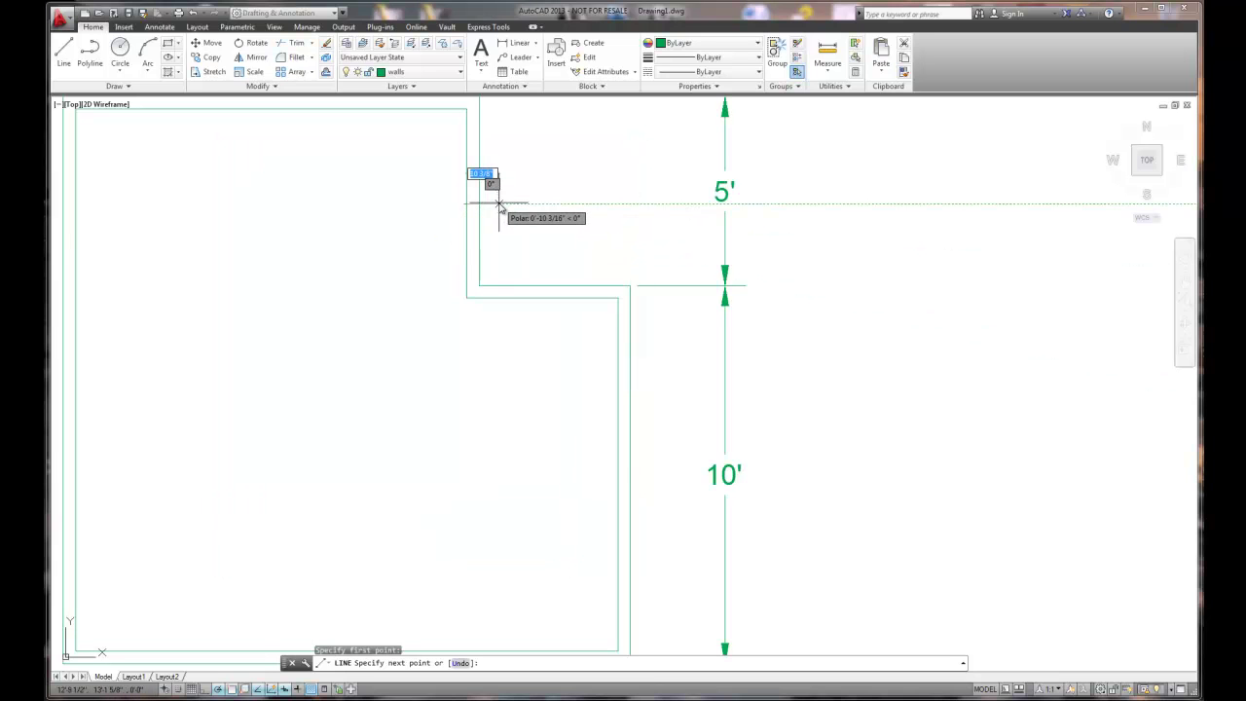
pyautogui.click(500, 204)
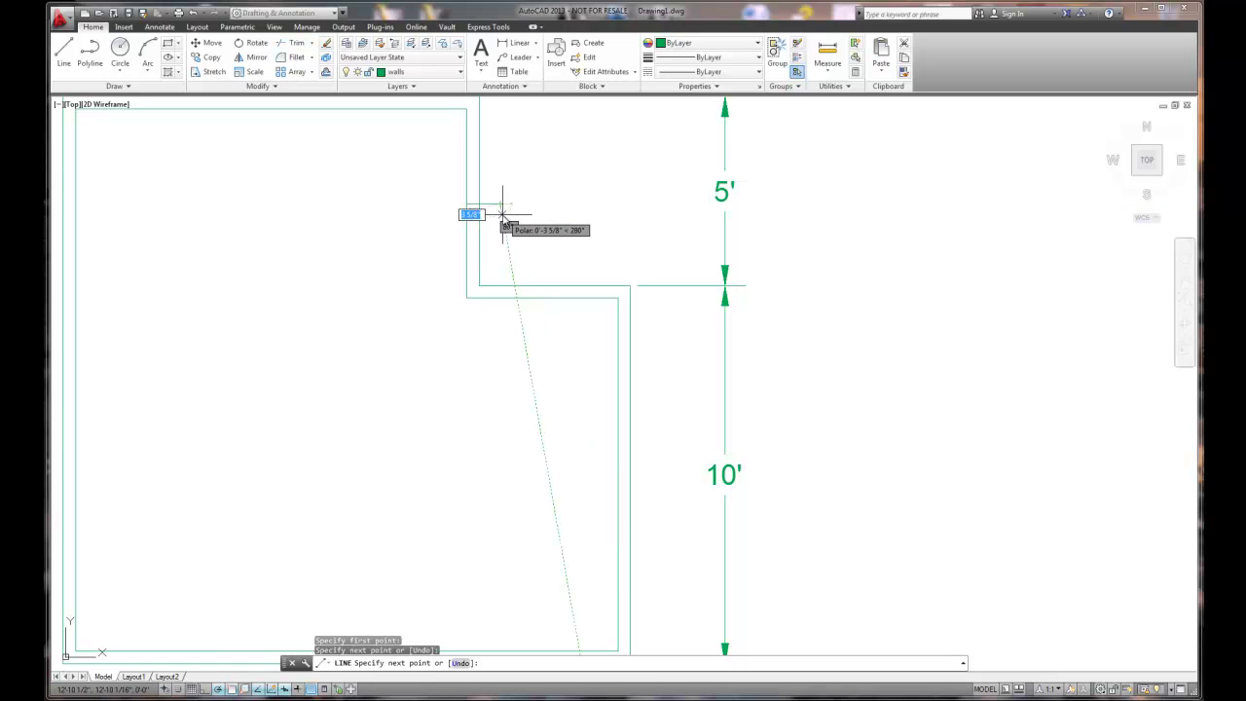
pyautogui.press('Escape')
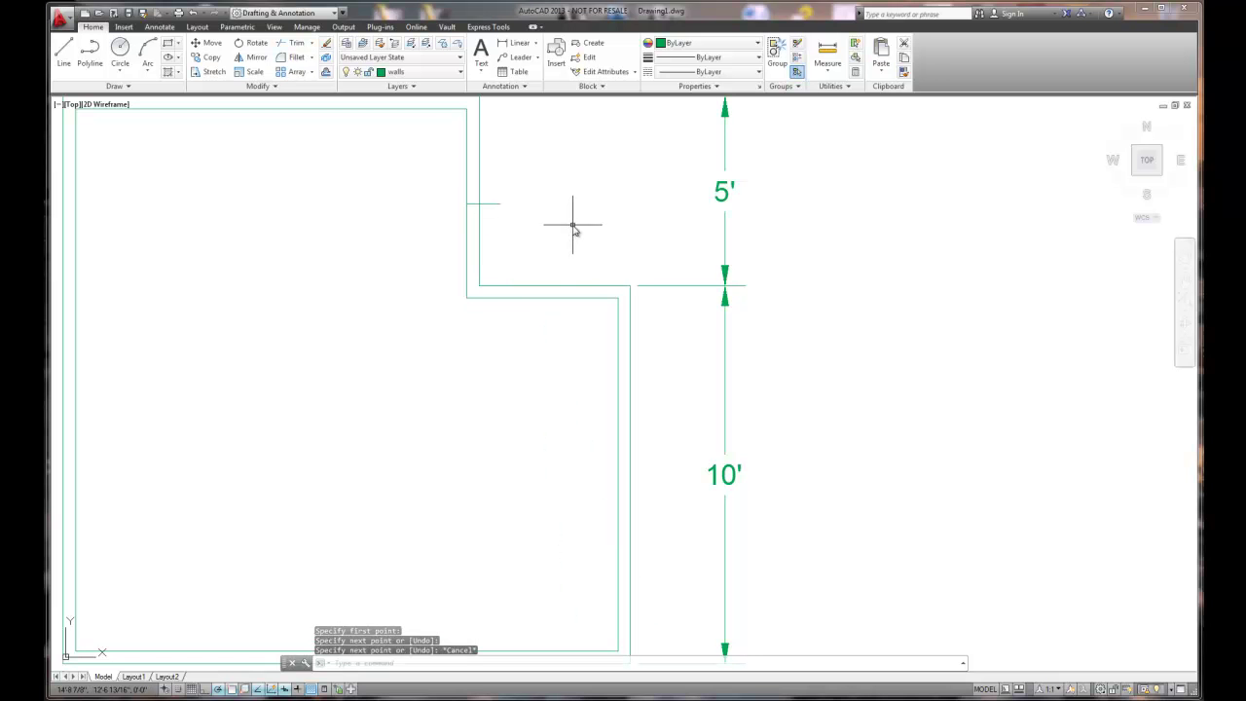
# Offset the short horizontal line 1'6" both above and below it.
pyautogui.write('of')
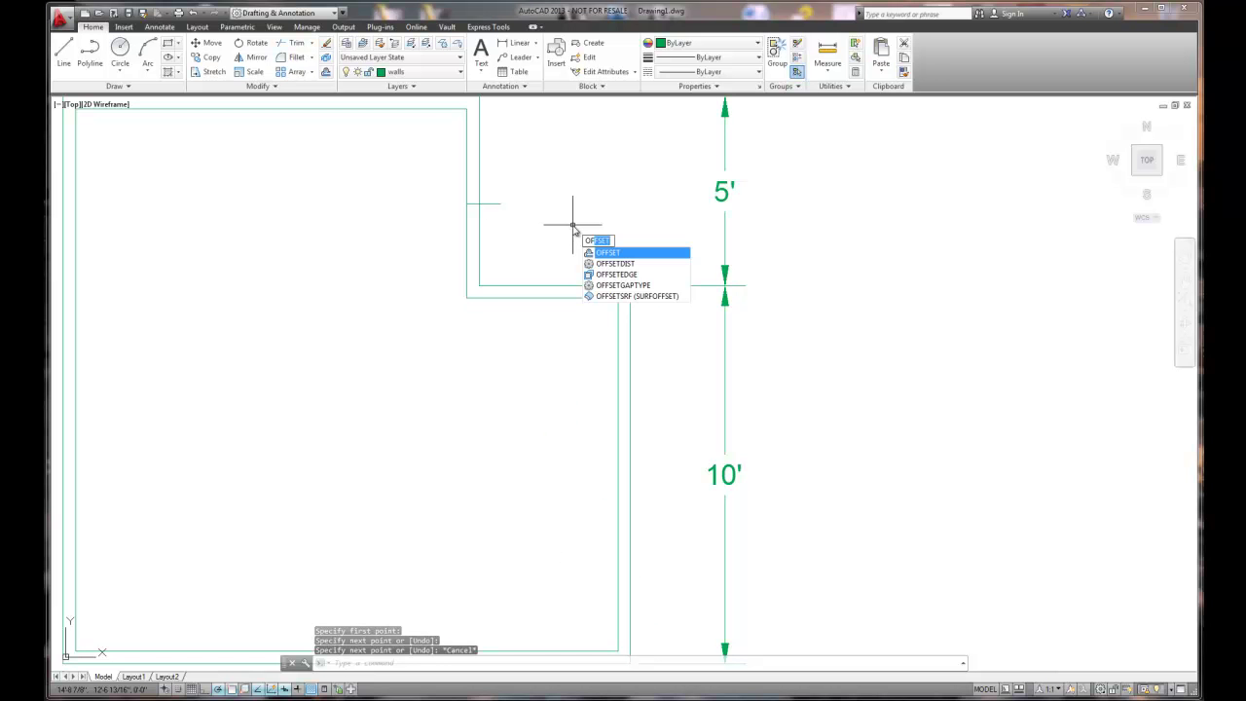
pyautogui.press('Return')
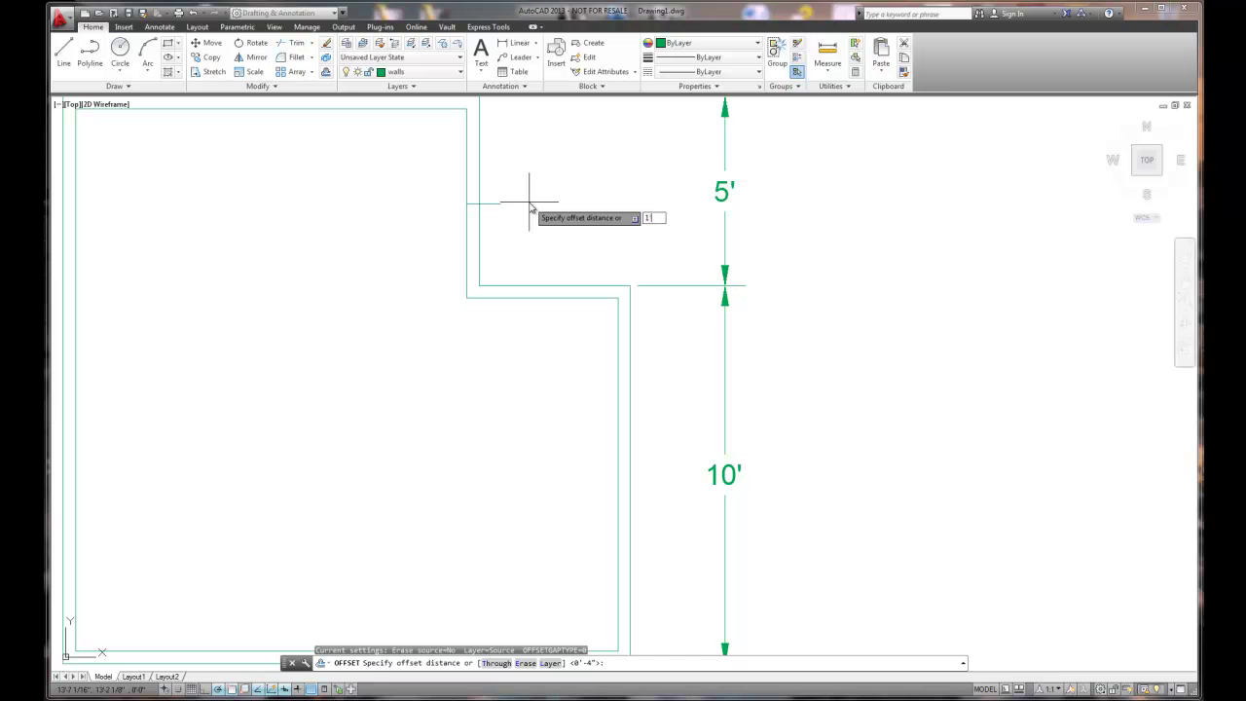
pyautogui.write("1'6")
pyautogui.press('Return')
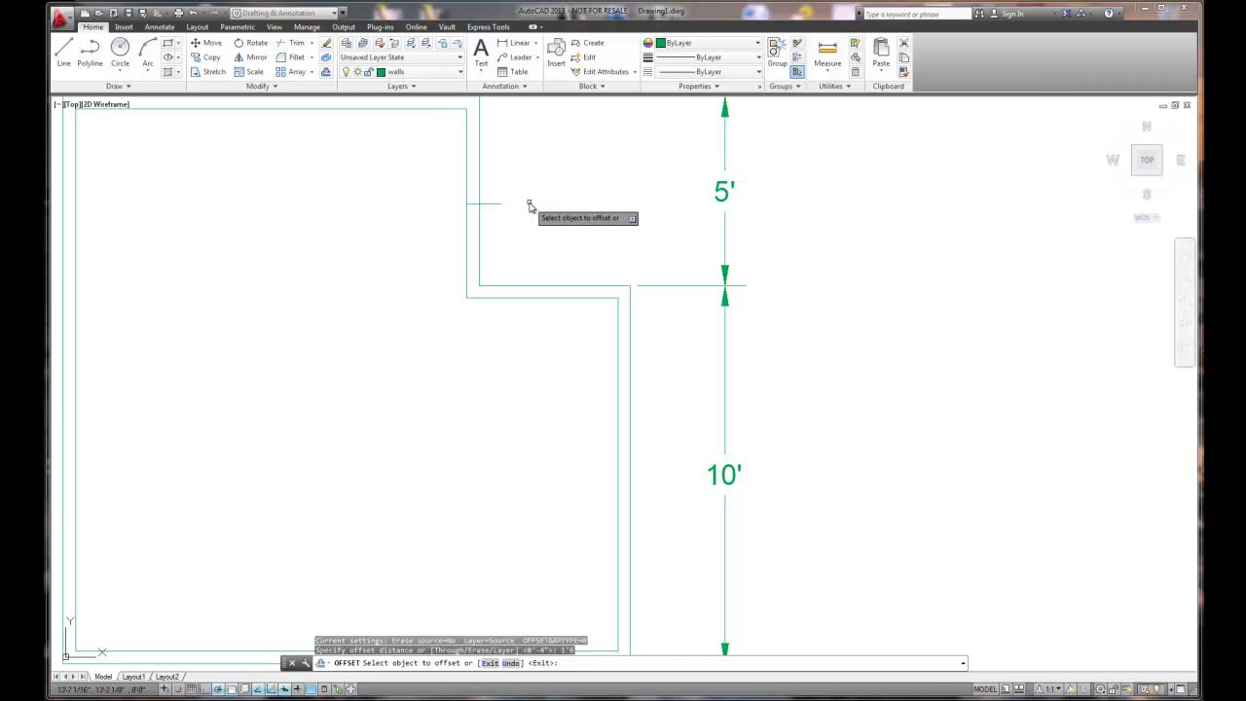
pyautogui.click(483, 204)
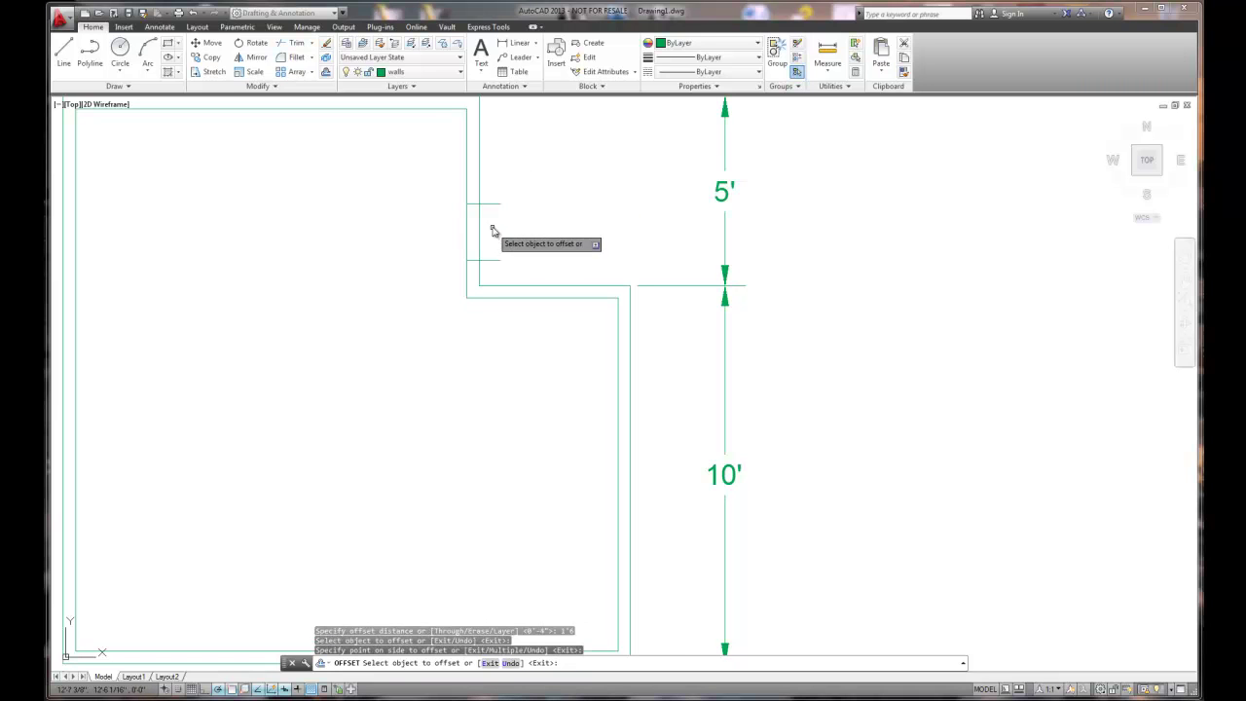
pyautogui.click(492, 206)
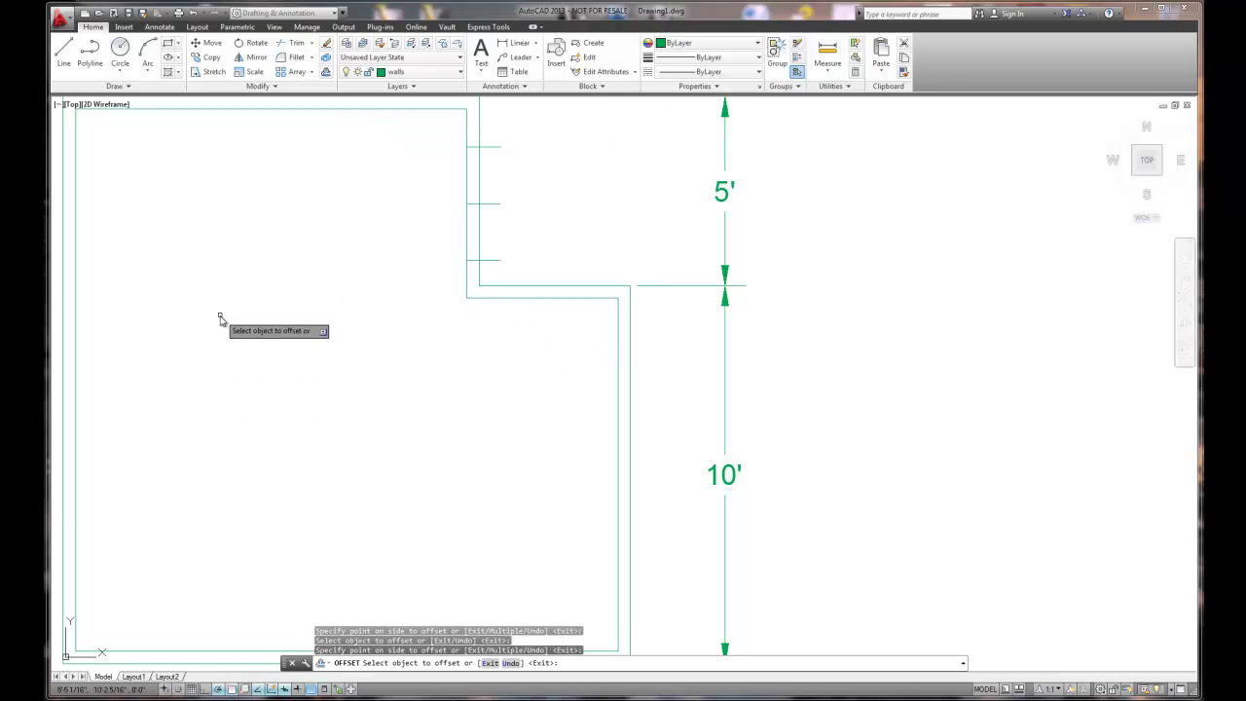
# Trim the ends of the two offset lines that stick out past the outer wall line, using them and that wall as cutting edges.
pyautogui.click(292, 43)
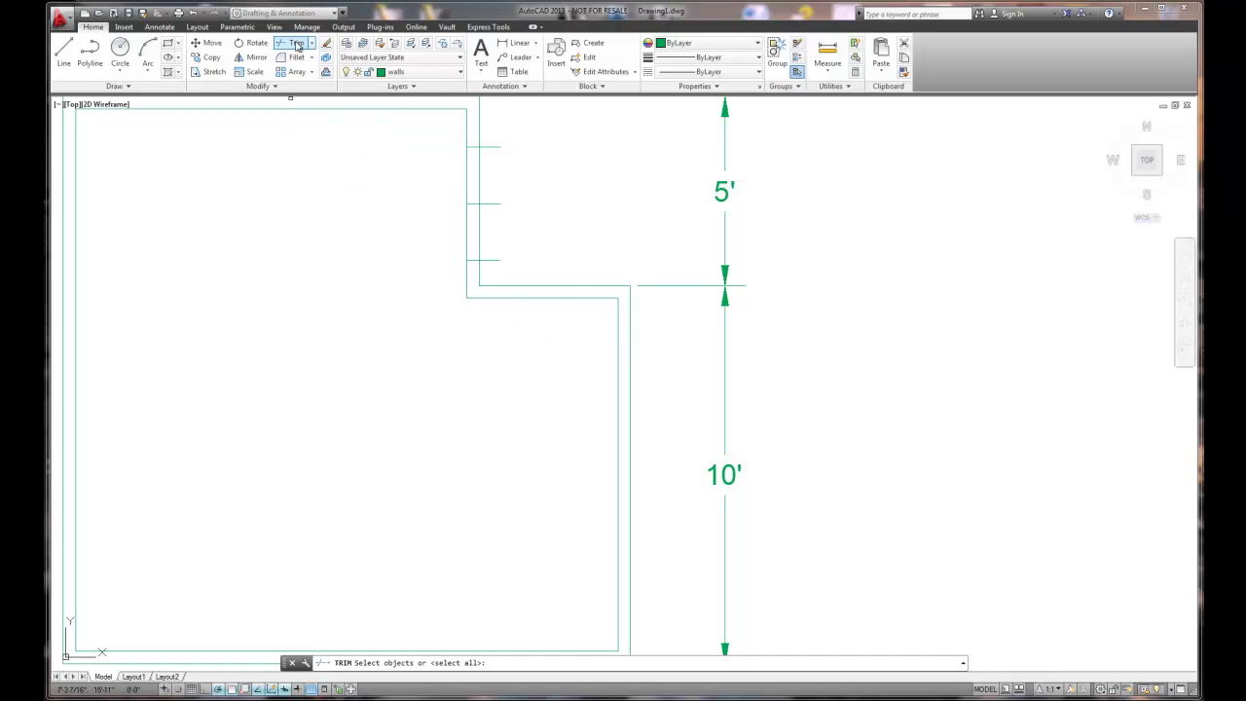
pyautogui.click(492, 148)
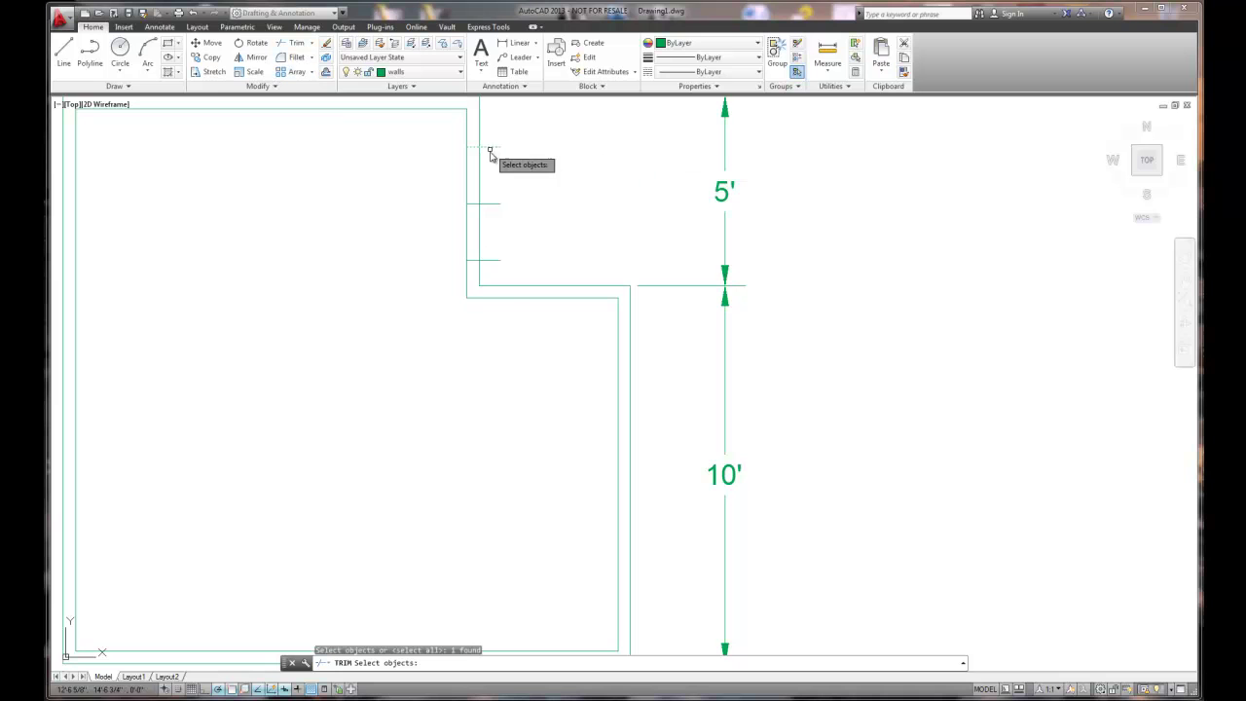
pyautogui.click(487, 260)
pyautogui.click(483, 244)
pyautogui.click(476, 239)
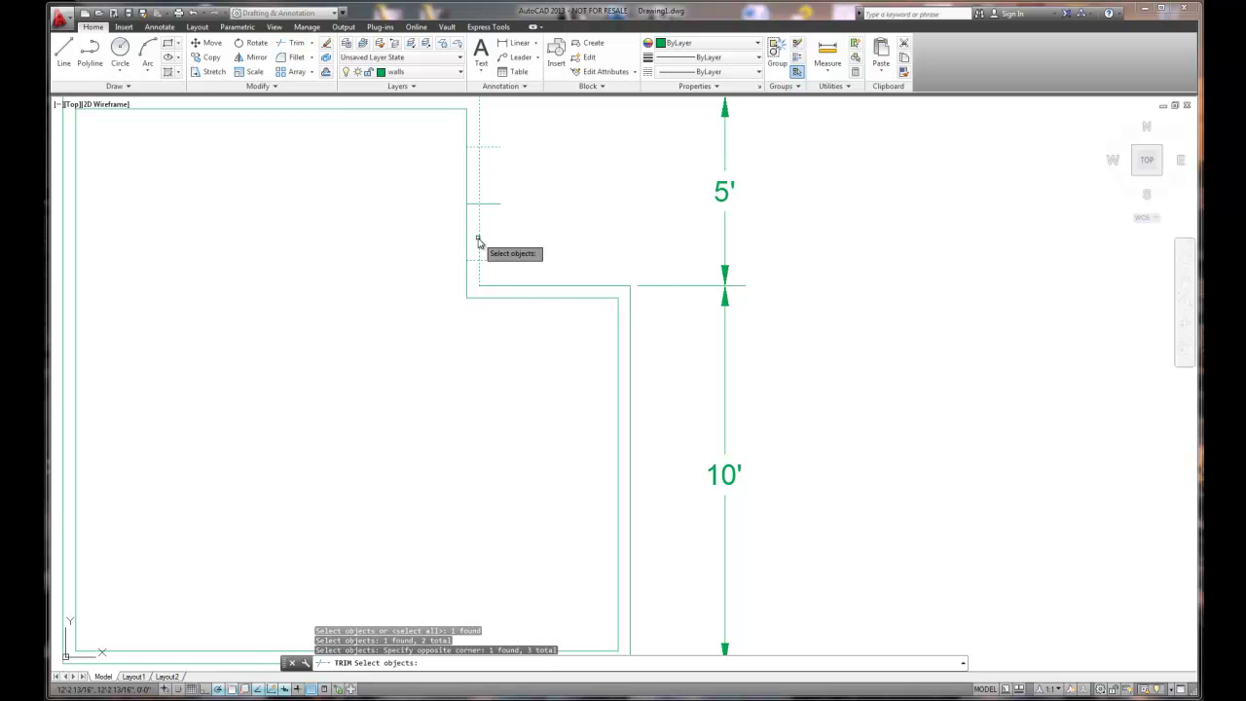
pyautogui.press('Return')
pyautogui.click(492, 265)
pyautogui.click(489, 261)
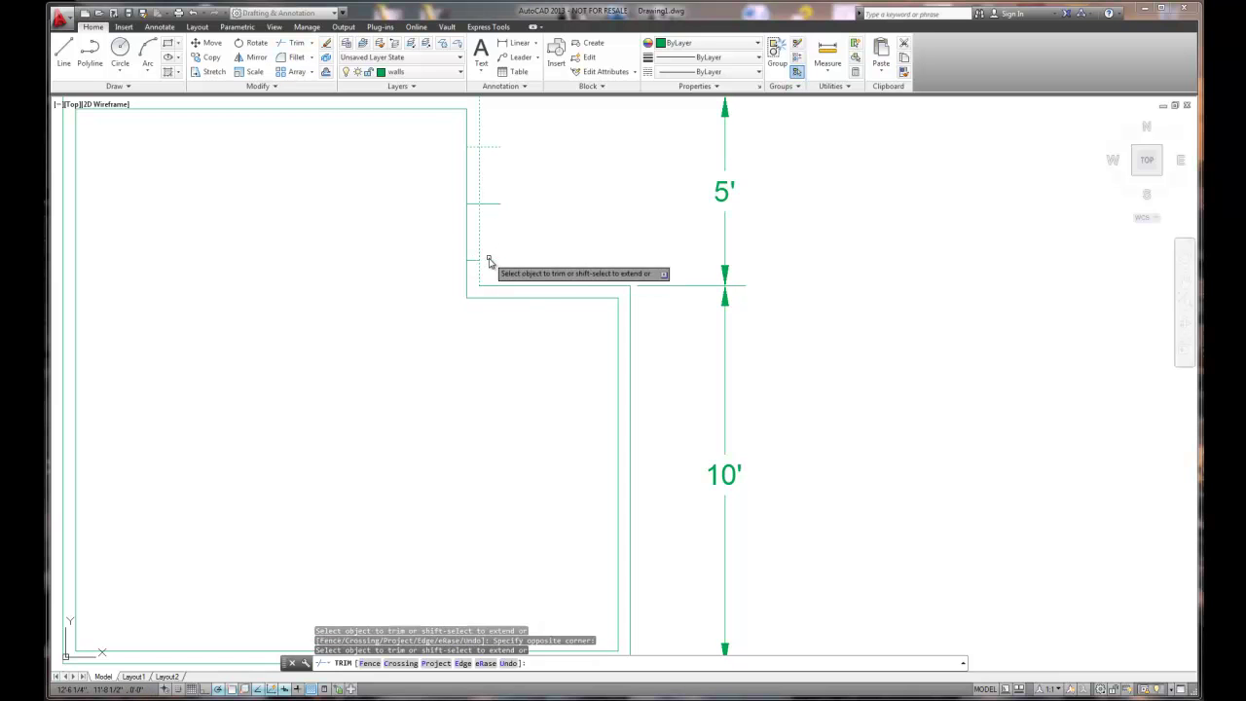
pyautogui.click(491, 153)
# Trim both vertical wall lines between the two offset lines to open a gap in the notch wall.
pyautogui.click(478, 167)
pyautogui.click(468, 172)
pyautogui.click(462, 173)
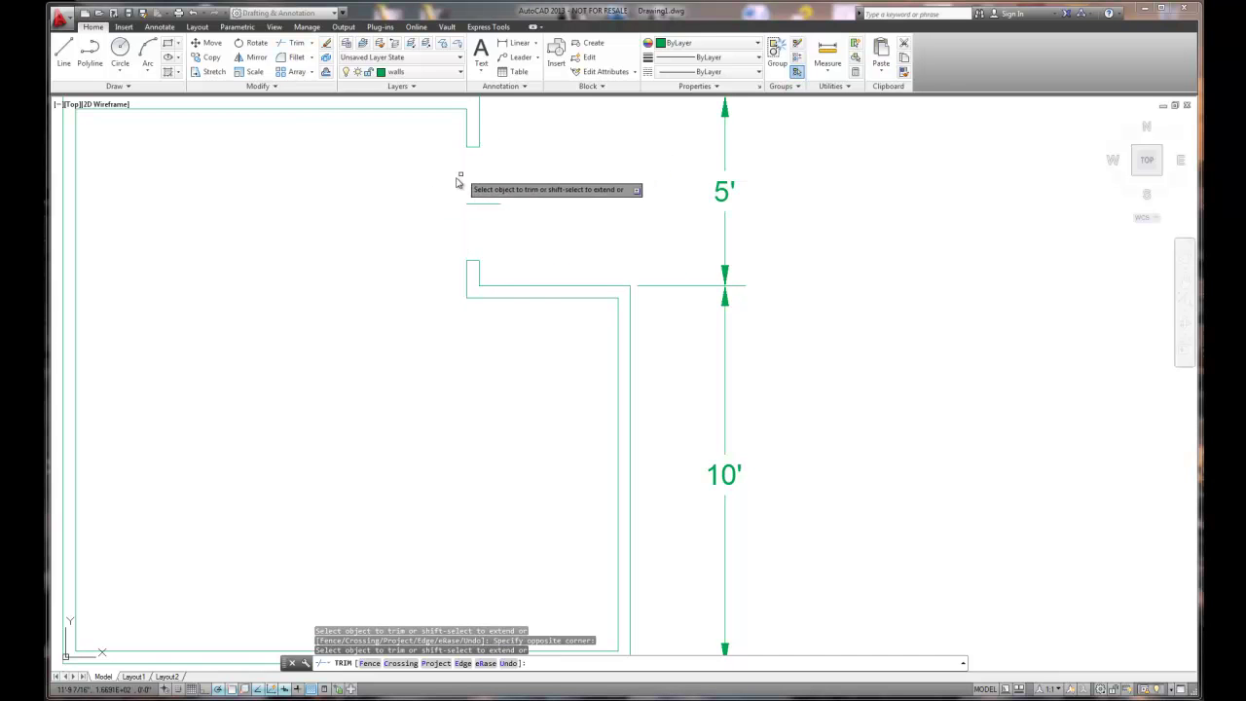
# Draw a 36" line for the door leaf from the inner corner of the opening's upper wall end, slanting down into the room.
pyautogui.rightClick(417, 227)
pyautogui.click(442, 233)
pyautogui.scroll(-2, 521, 217)
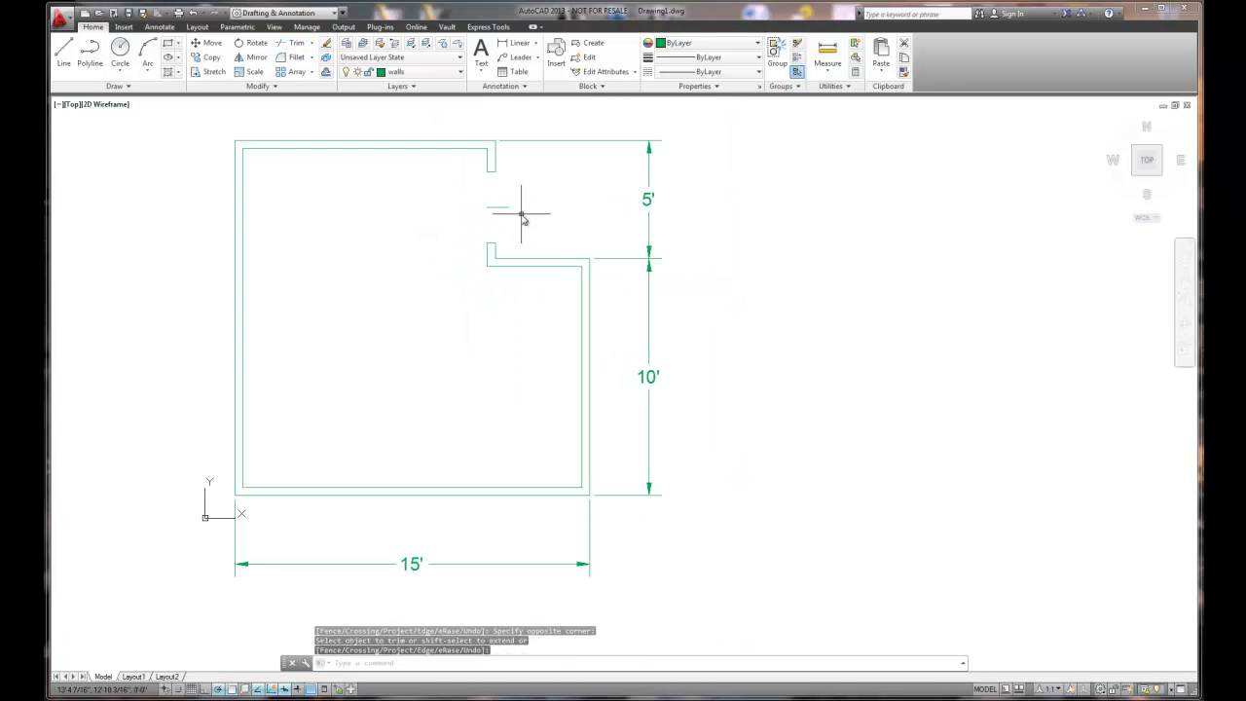
pyautogui.moveTo(532, 206); pyautogui.dragTo(445, 249, button='middle')
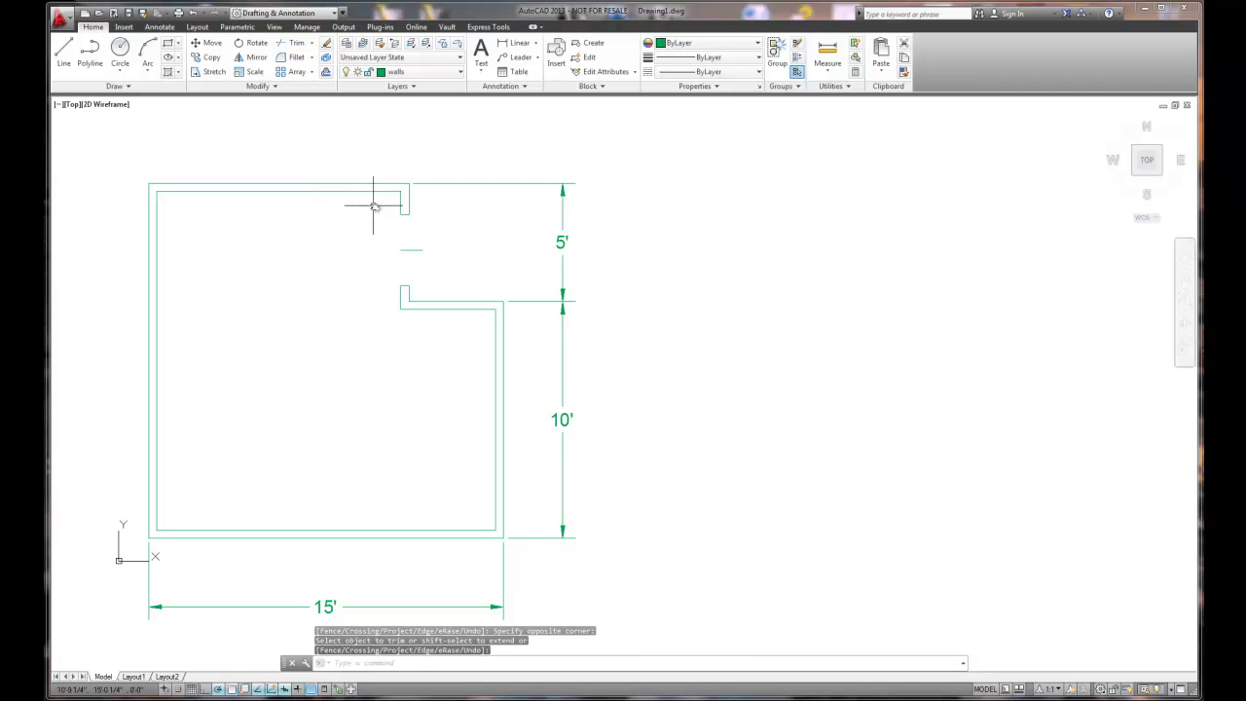
pyautogui.moveTo(333, 189)
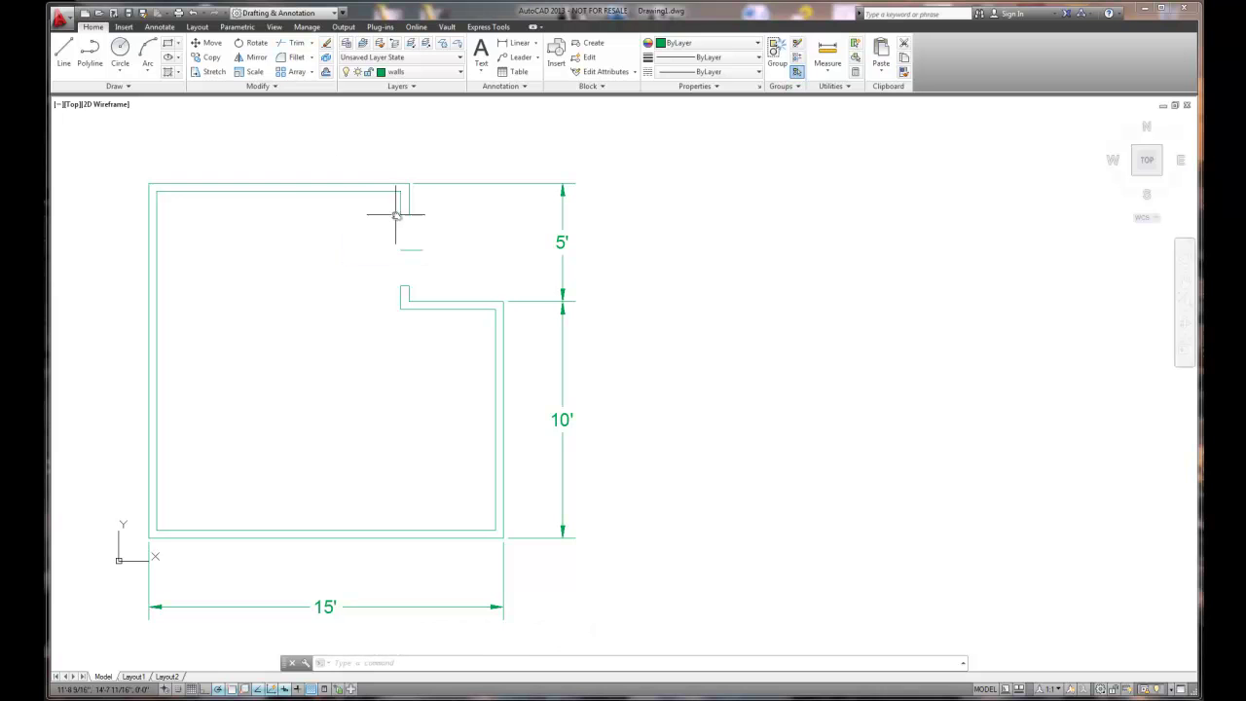
pyautogui.click(60, 54)
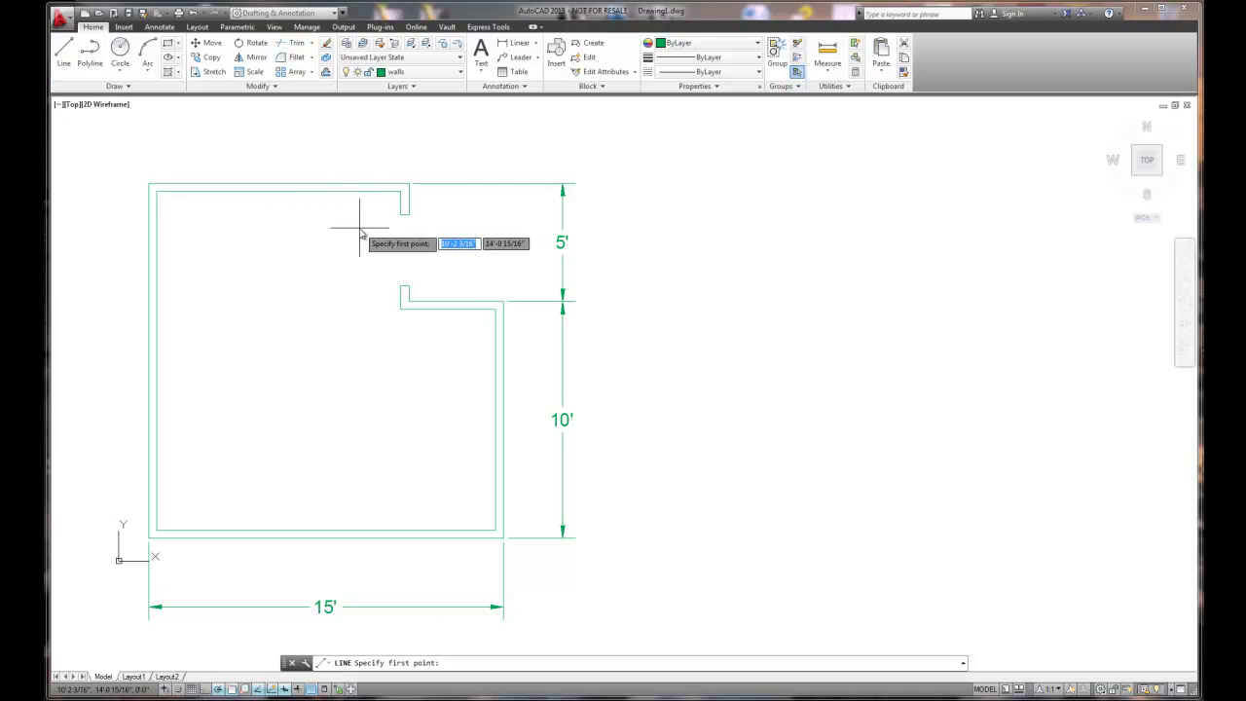
pyautogui.scroll(4, 401, 237)
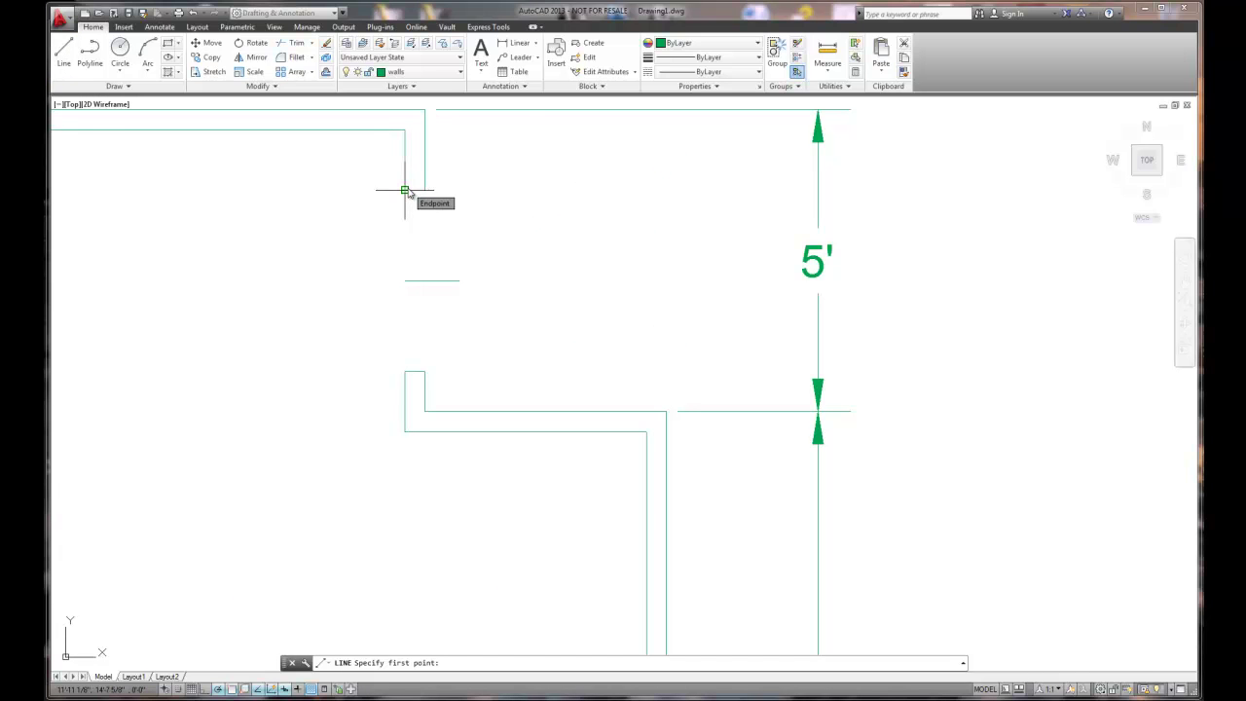
pyautogui.click(405, 191)
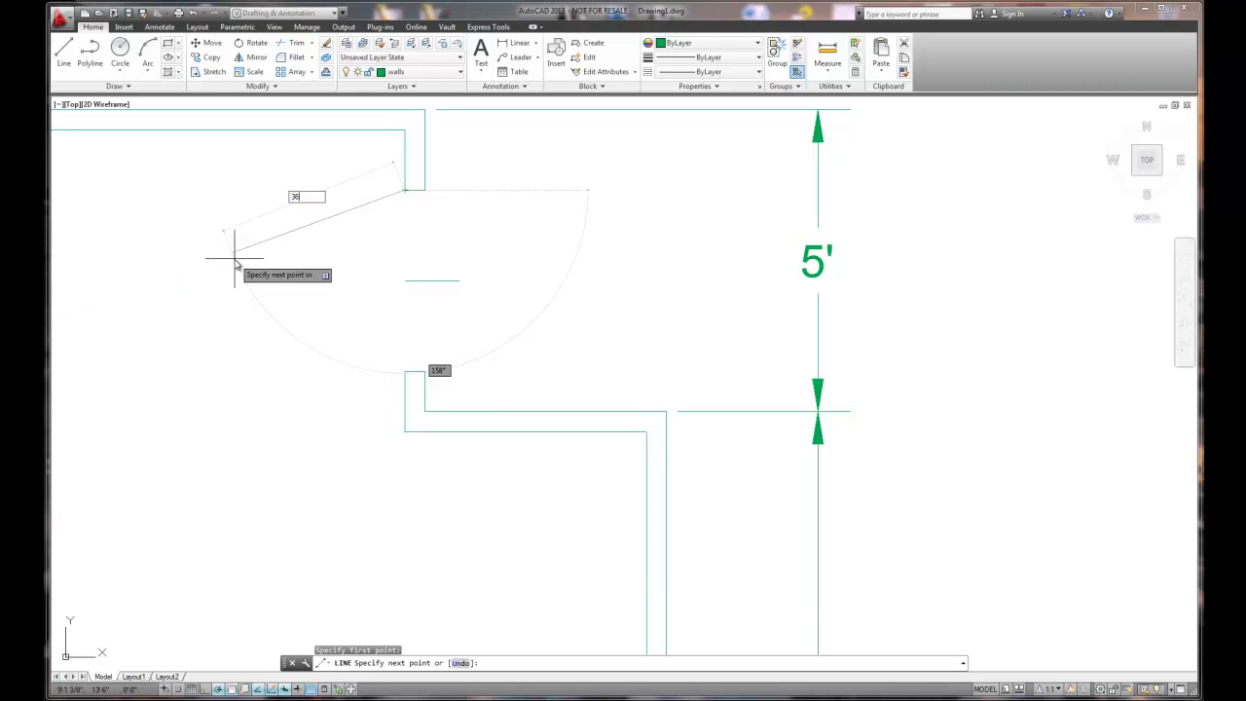
pyautogui.press('Return')
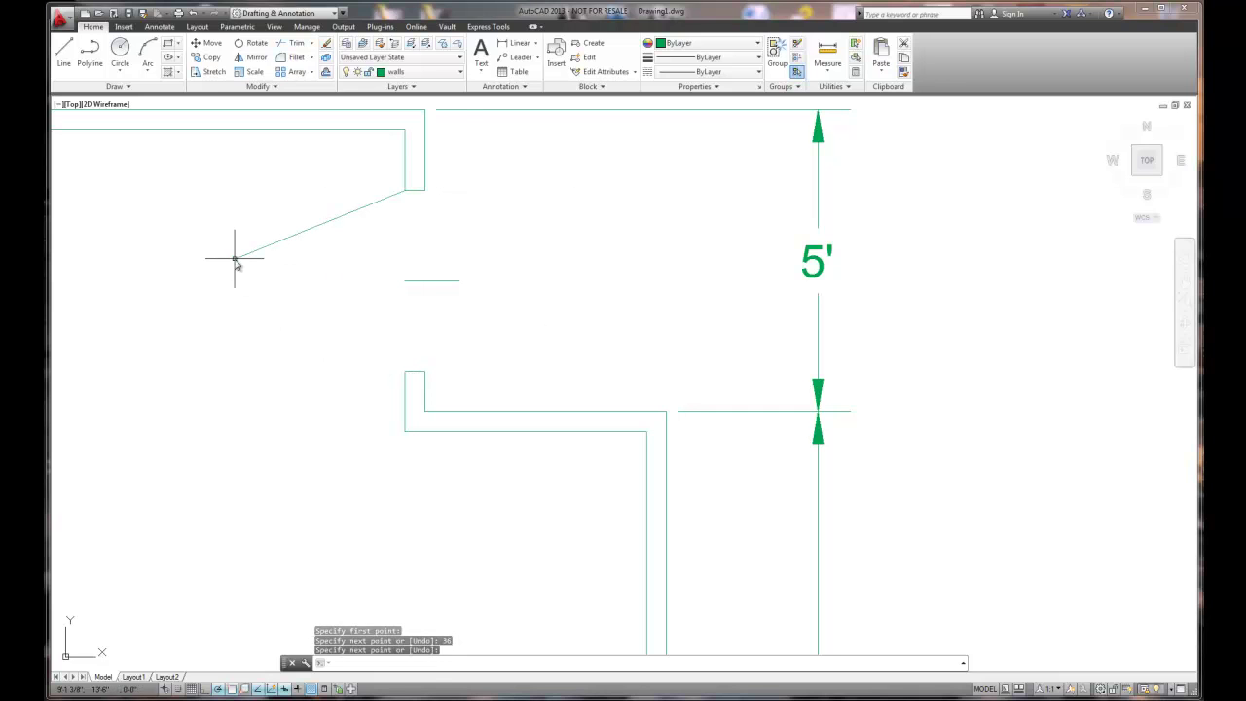
pyautogui.press('Return')
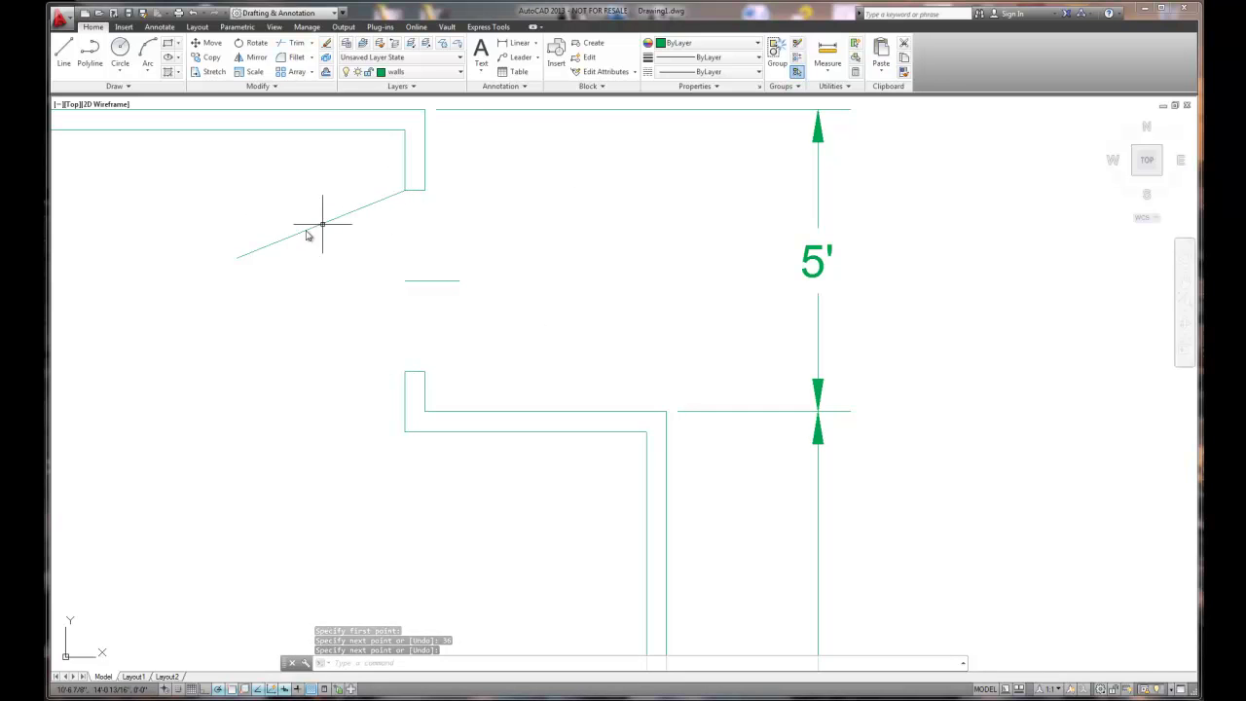
# Draw the door swing as a Start, Center, End arc from the leaf's free end, centred on its hinge corner, to the lower wall end's inner corner.
pyautogui.click(148, 66)
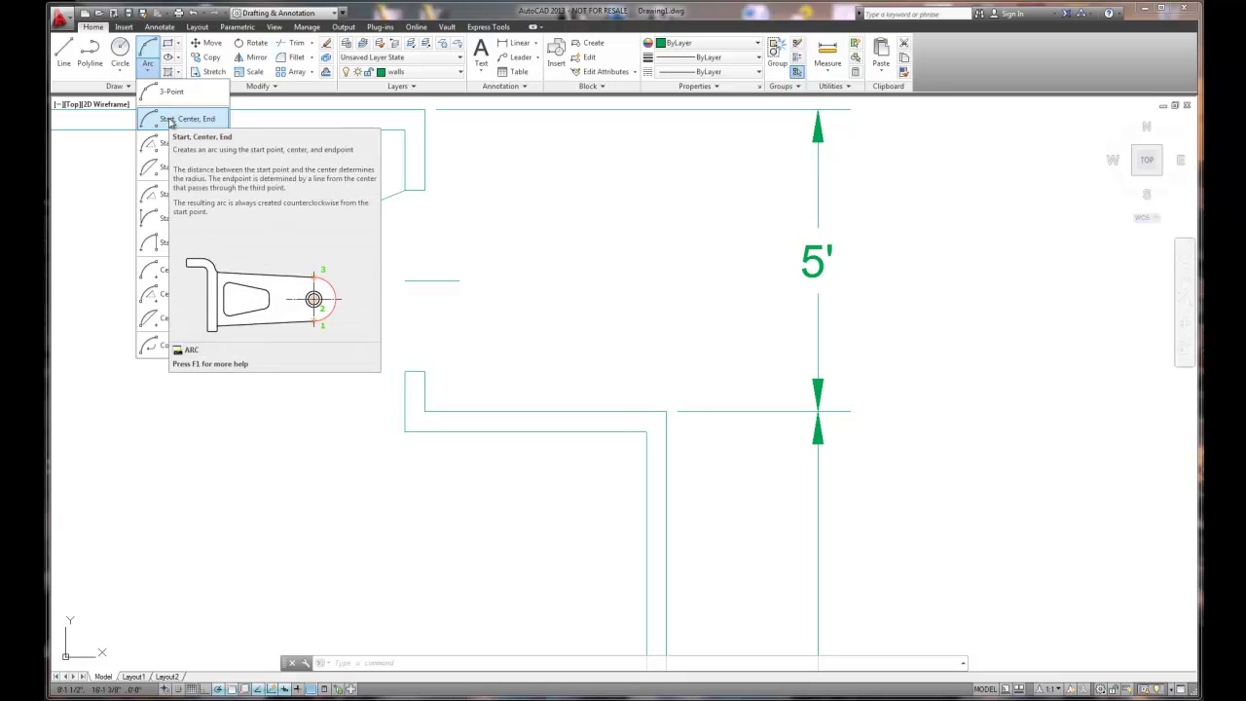
pyautogui.click(171, 119)
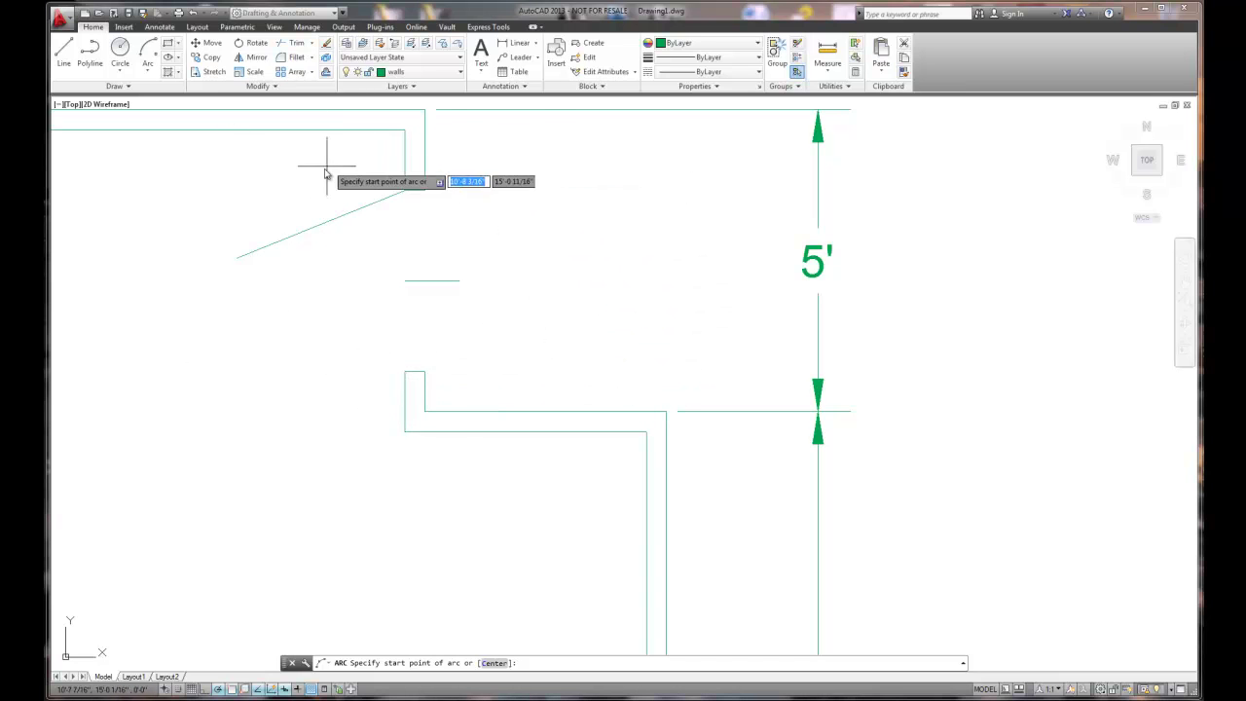
pyautogui.click(237, 259)
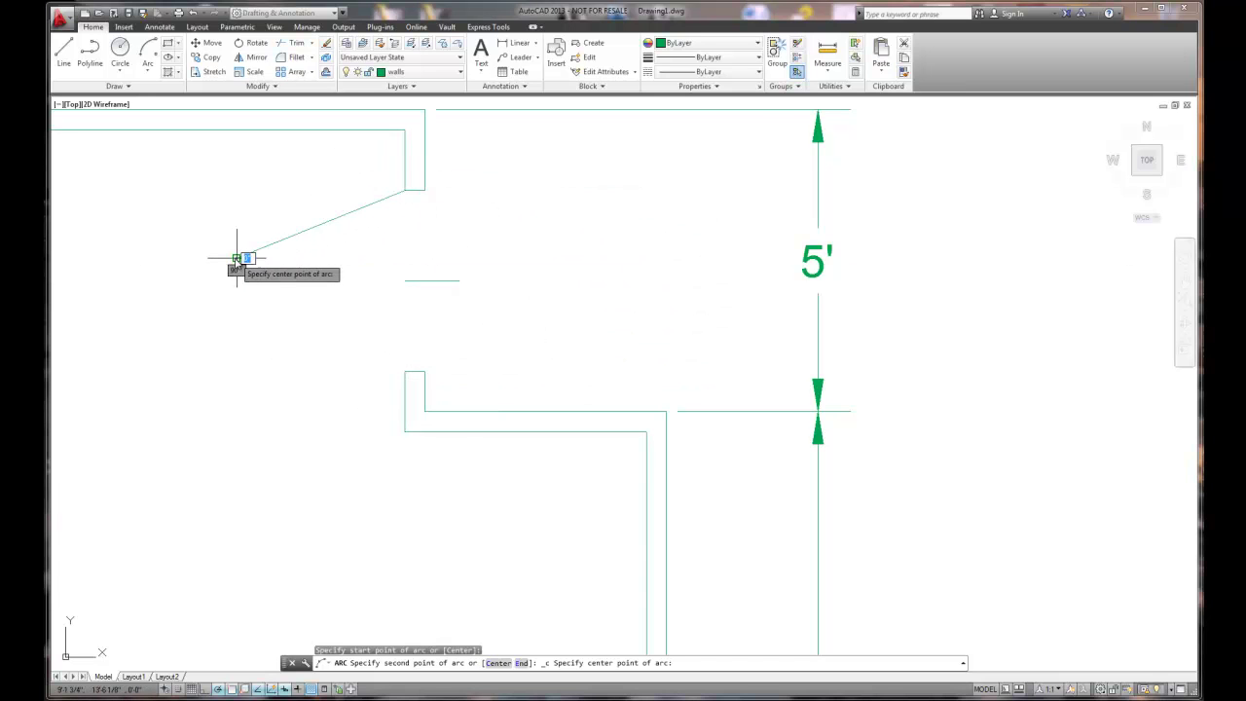
pyautogui.click(405, 192)
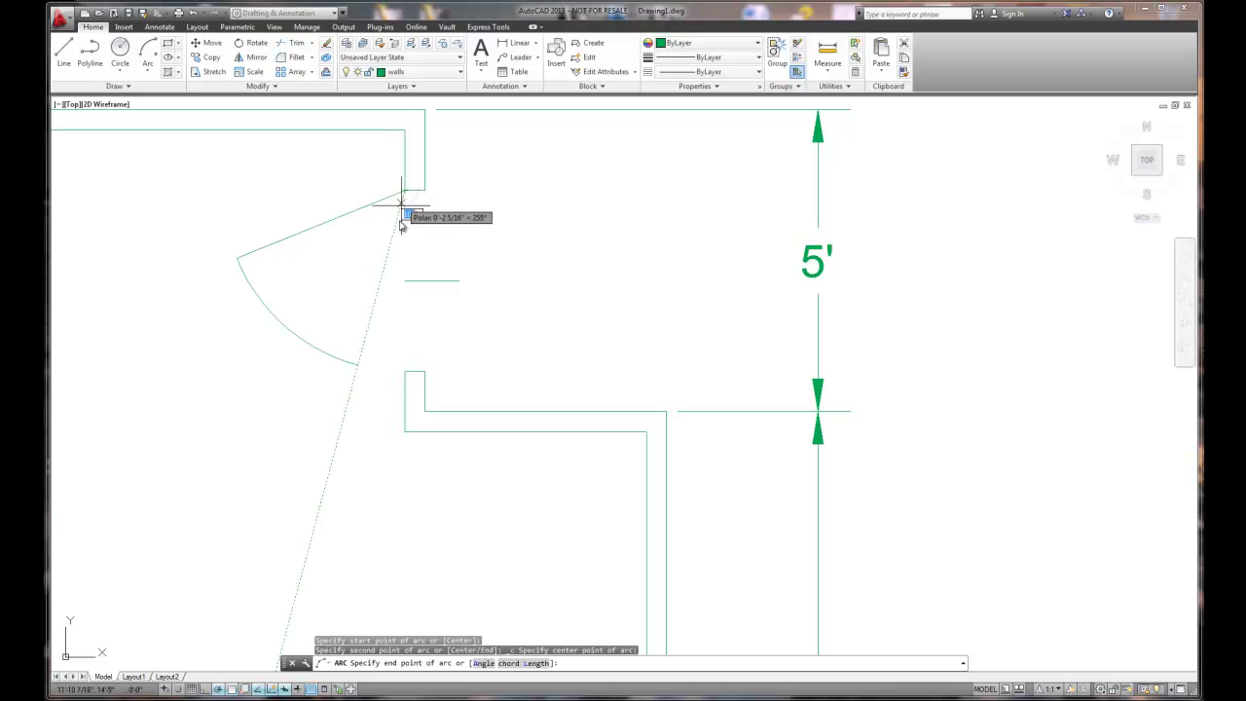
pyautogui.click(404, 373)
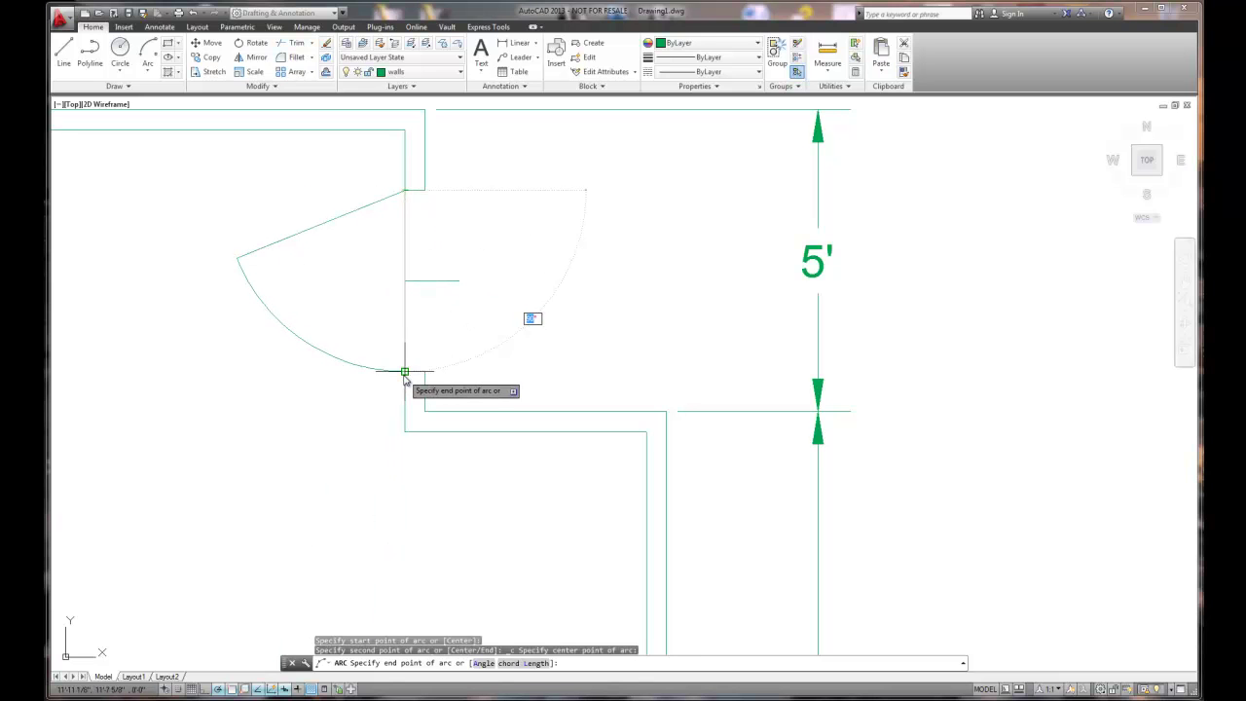
# Delete the short horizontal reference line in the middle of the door opening.
pyautogui.click(493, 301)
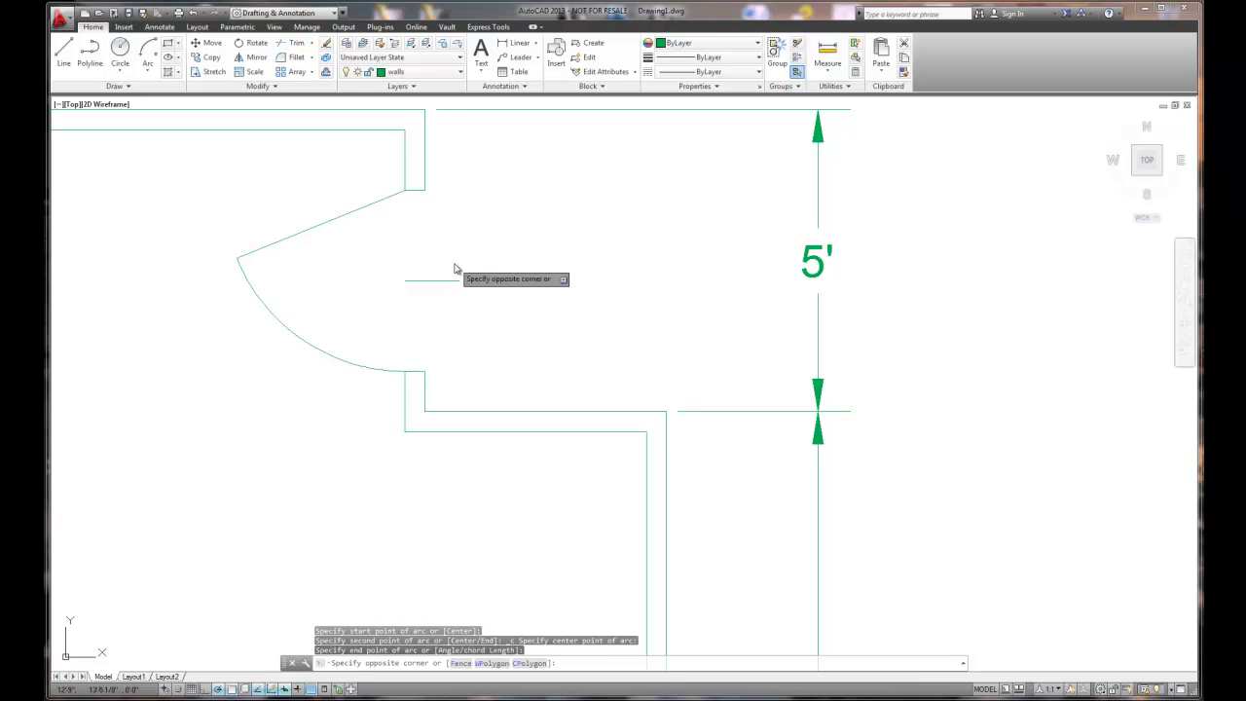
pyautogui.click(454, 267)
pyautogui.press('Delete')
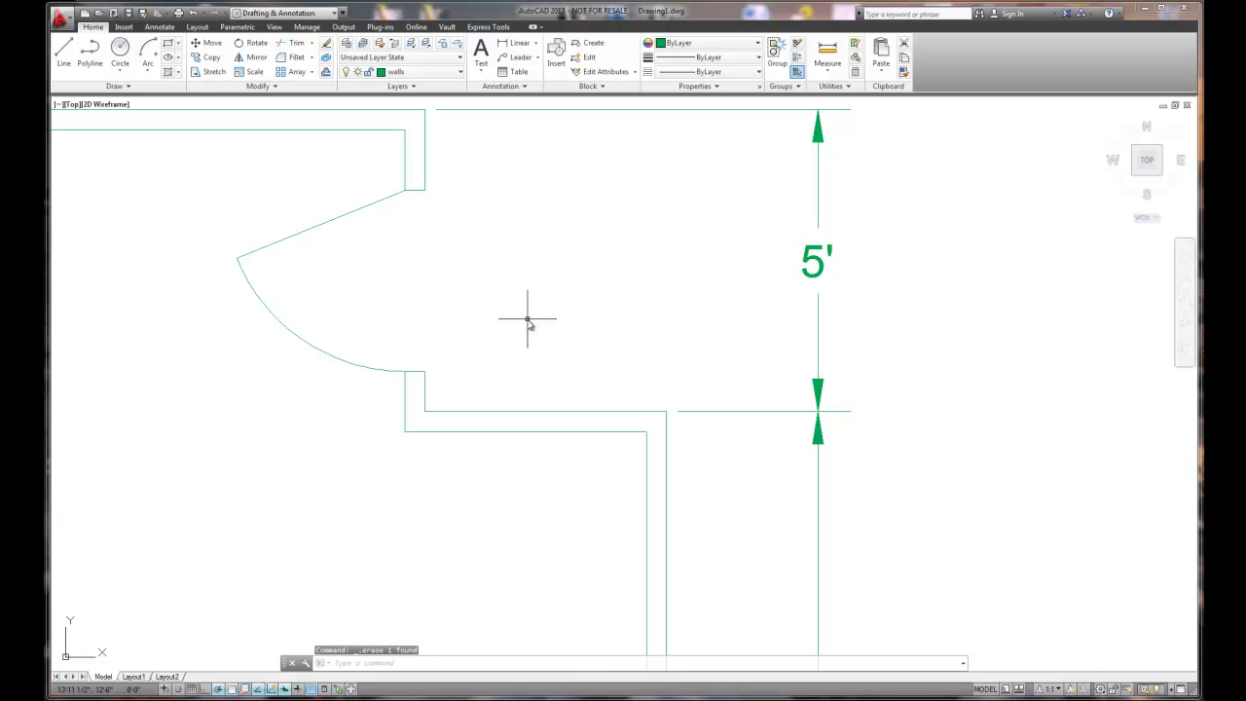
# Draw a vertical line about 1' long from the midpoint of the bottom outer wall line up across the wall.
pyautogui.scroll(-2, 528, 319)
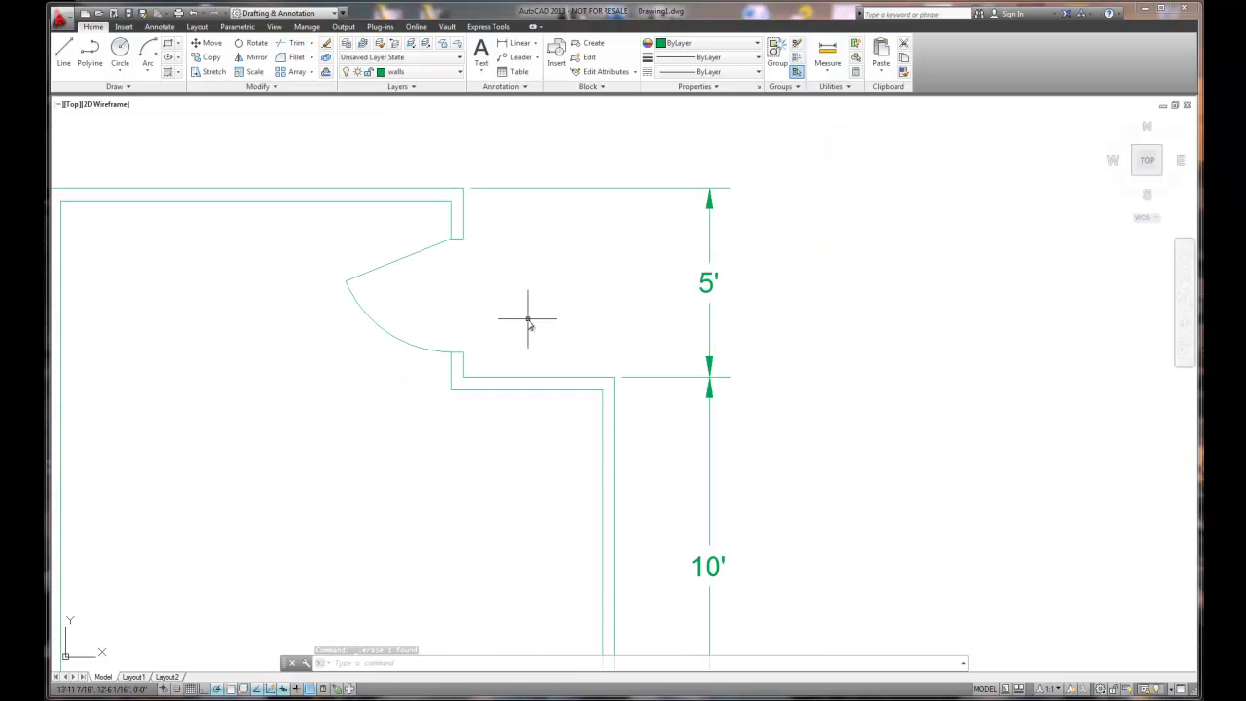
pyautogui.scroll(-2, 528, 318)
pyautogui.moveTo(467, 525); pyautogui.dragTo(469, 360, button='middle')
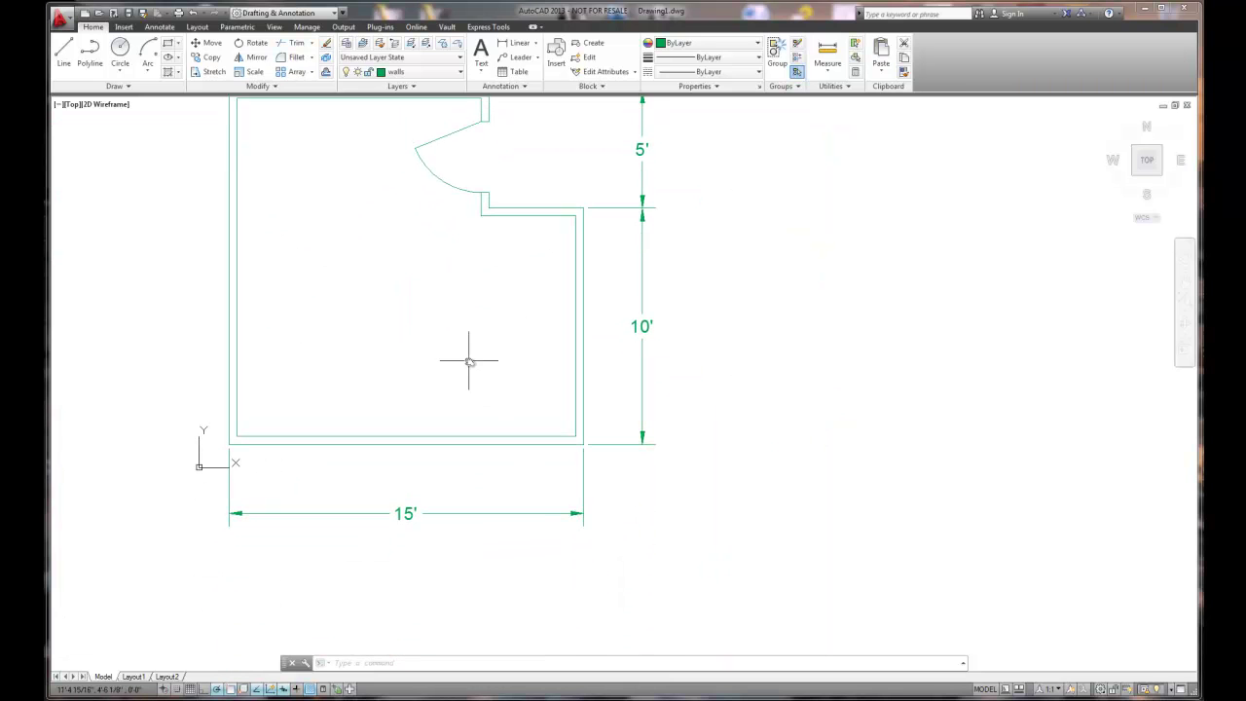
pyautogui.click(63, 51)
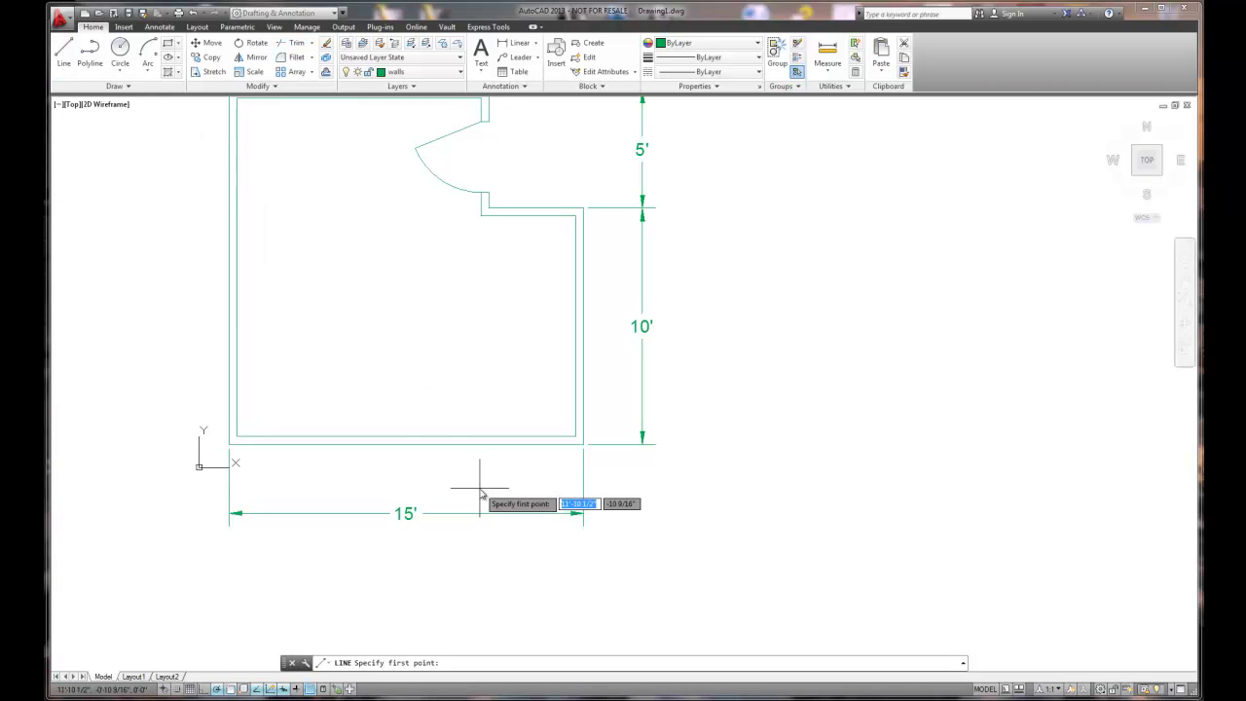
pyautogui.click(406, 446)
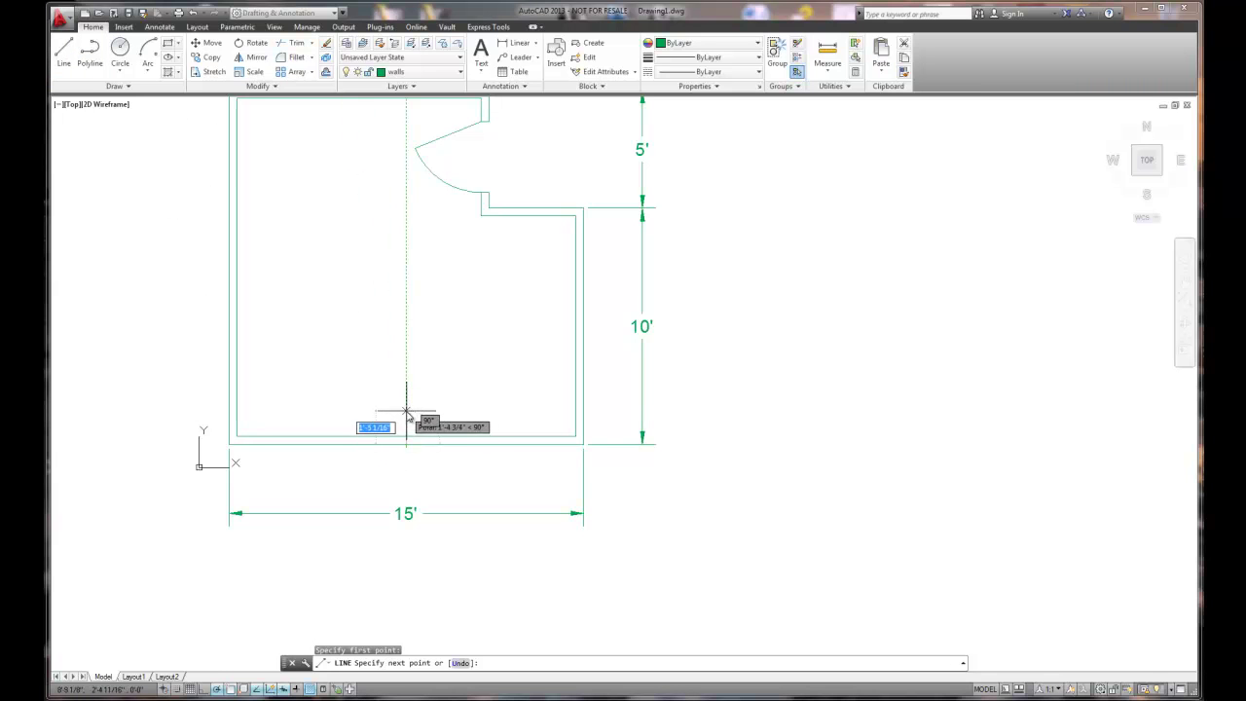
pyautogui.click(407, 419)
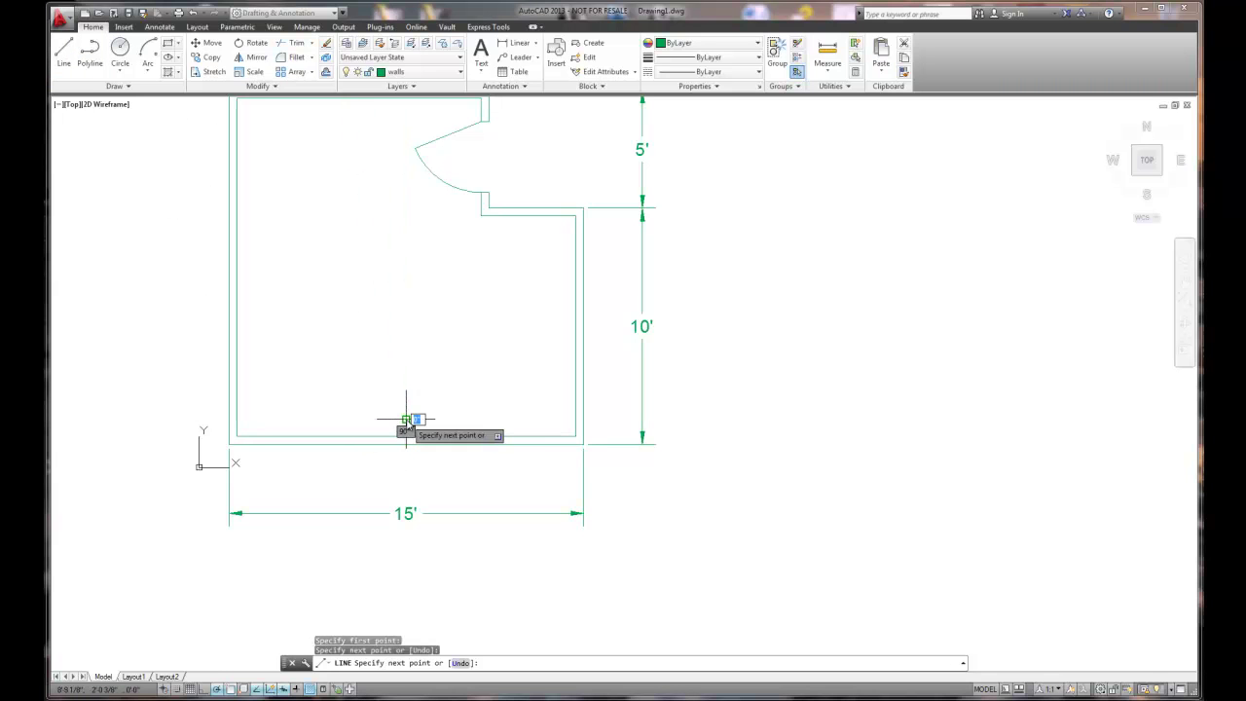
pyautogui.press('Escape')
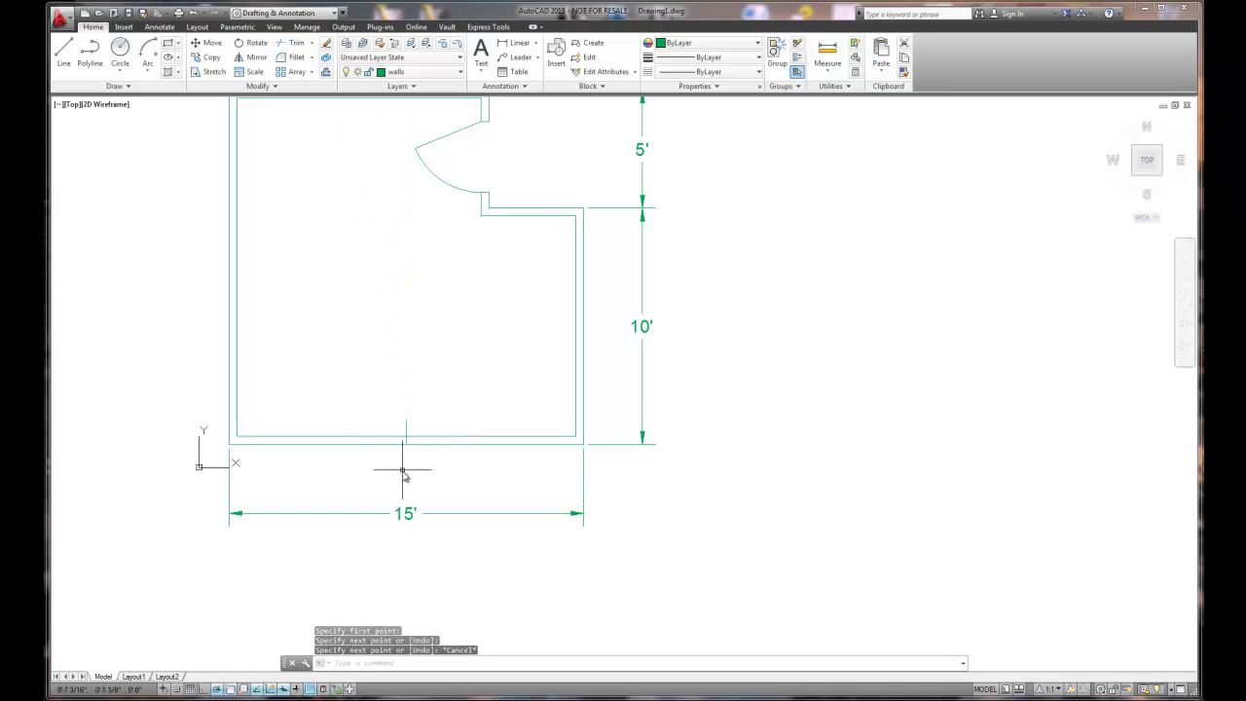
# Offset the short vertical line on the bottom wall 5' to both its right and left.
pyautogui.scroll(7, 409, 458)
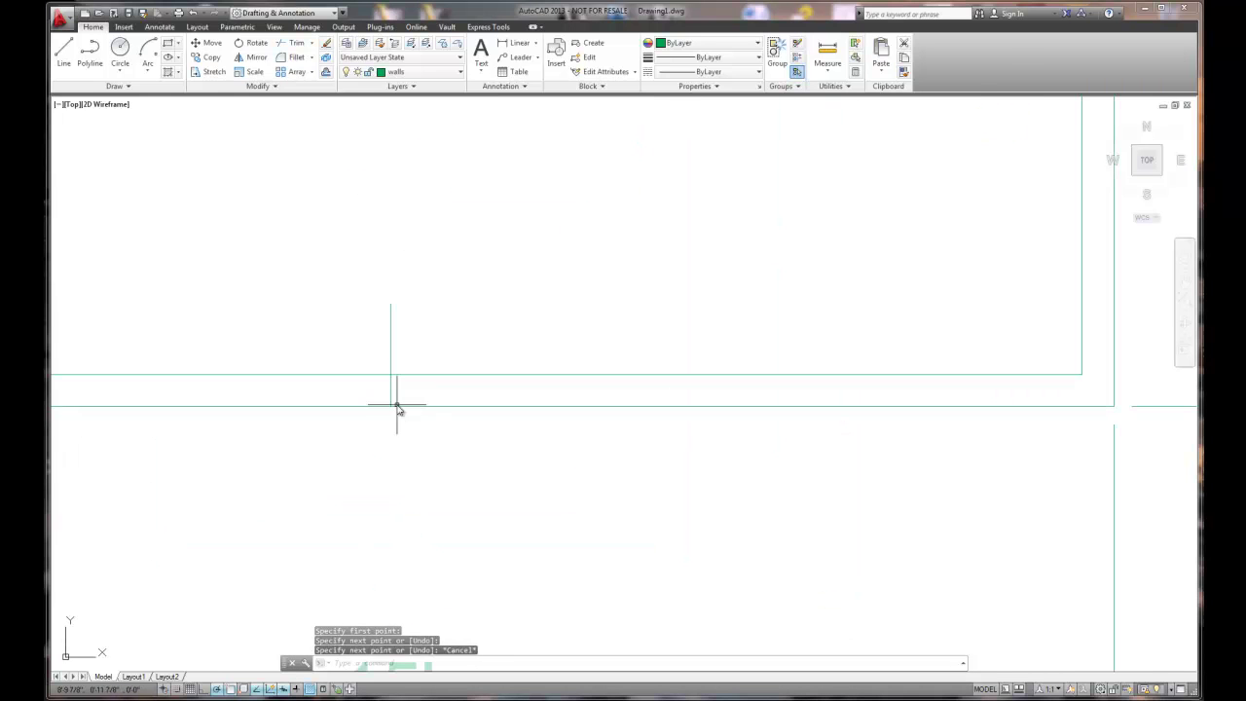
pyautogui.scroll(-6, 412, 454)
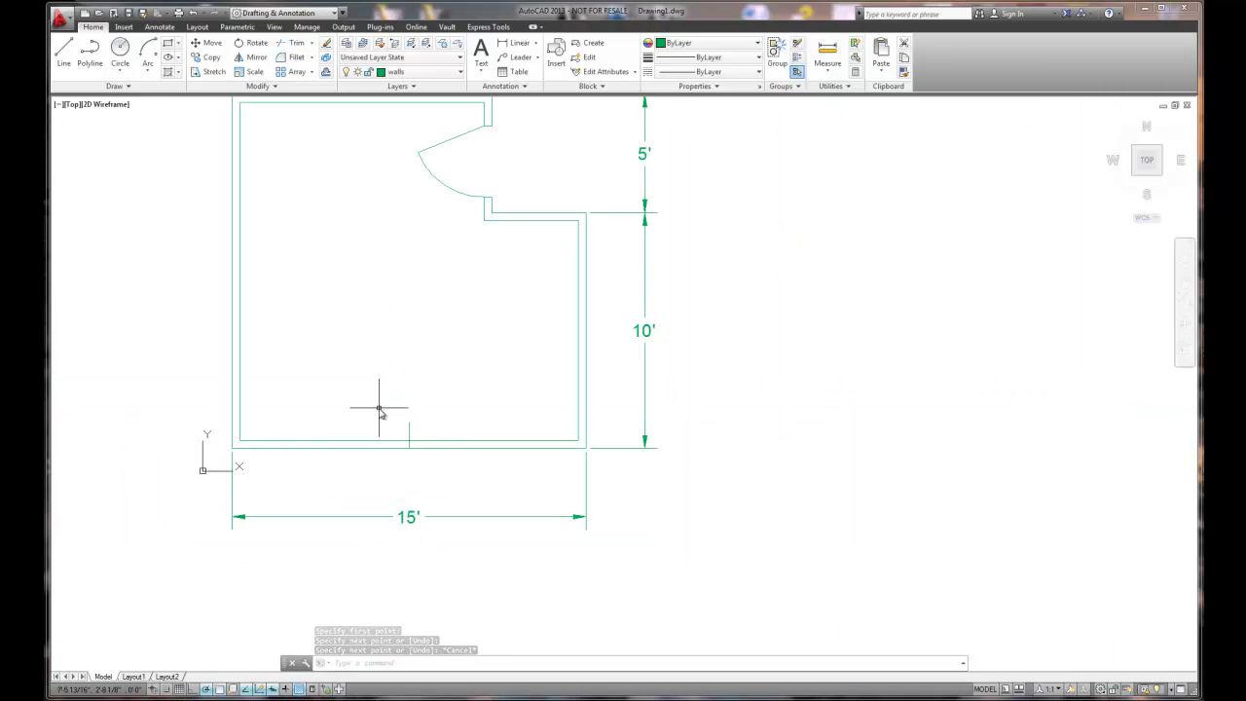
pyautogui.click(326, 71)
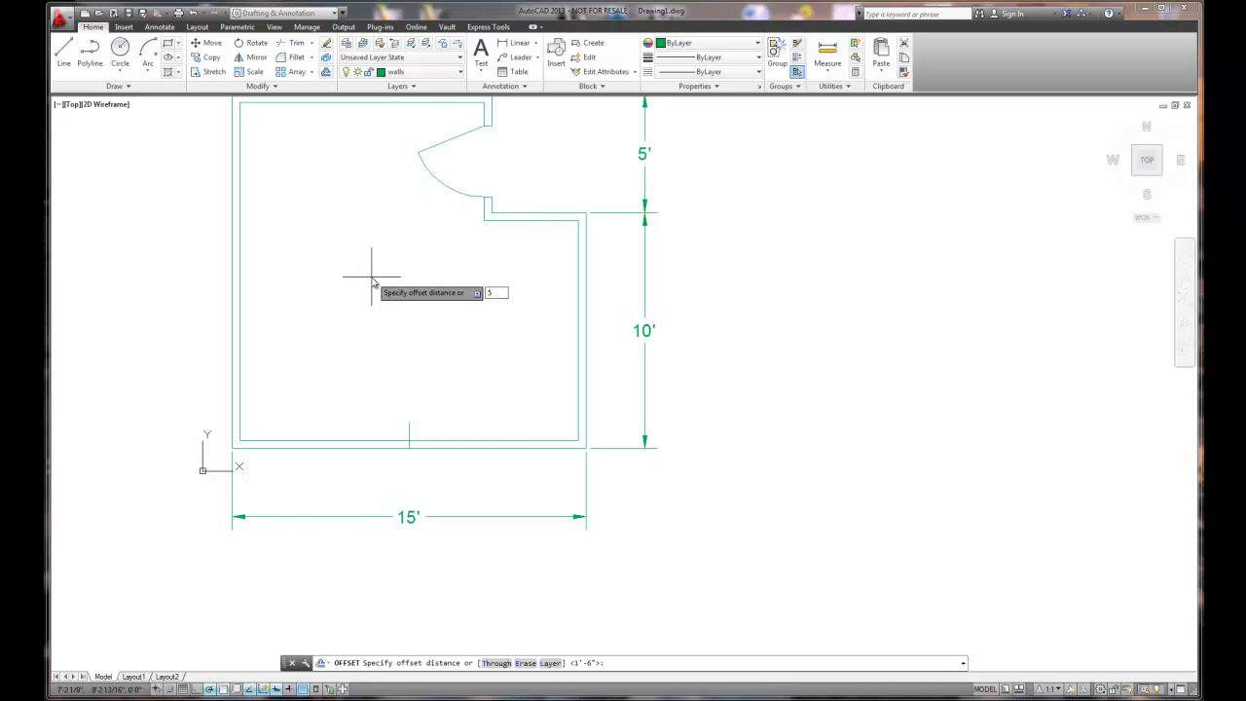
pyautogui.press('Return')
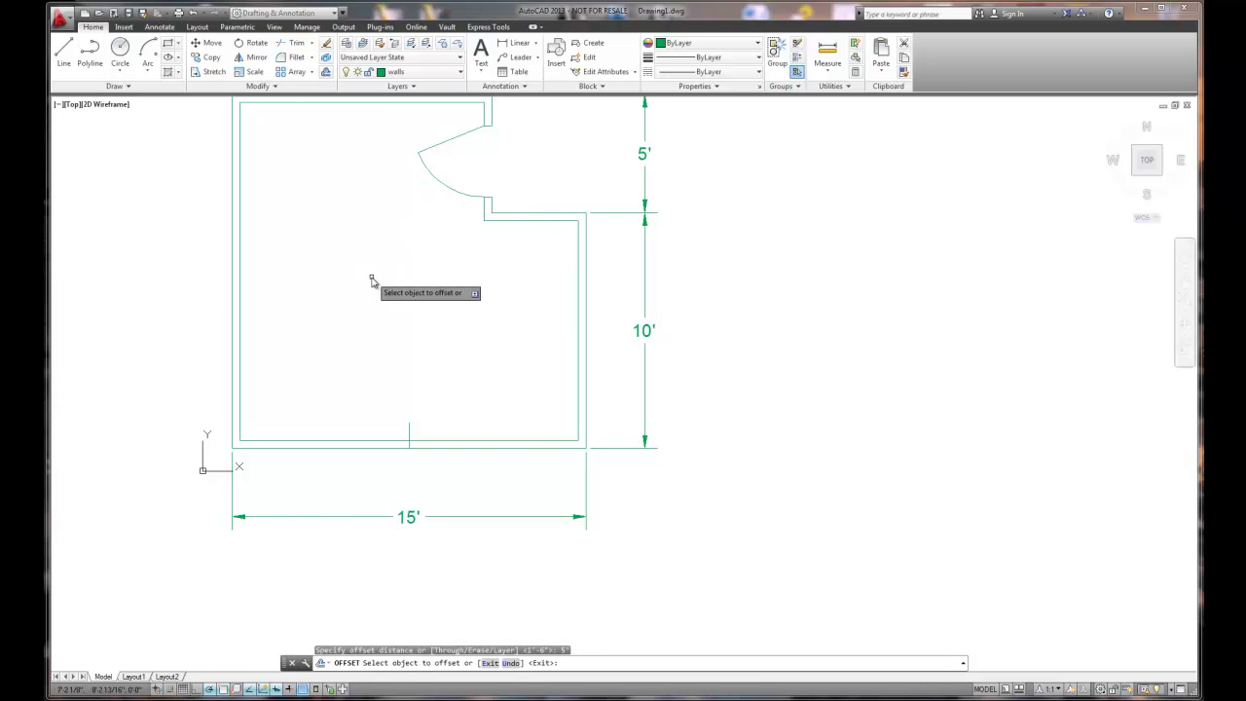
pyautogui.click(410, 429)
pyautogui.click(476, 432)
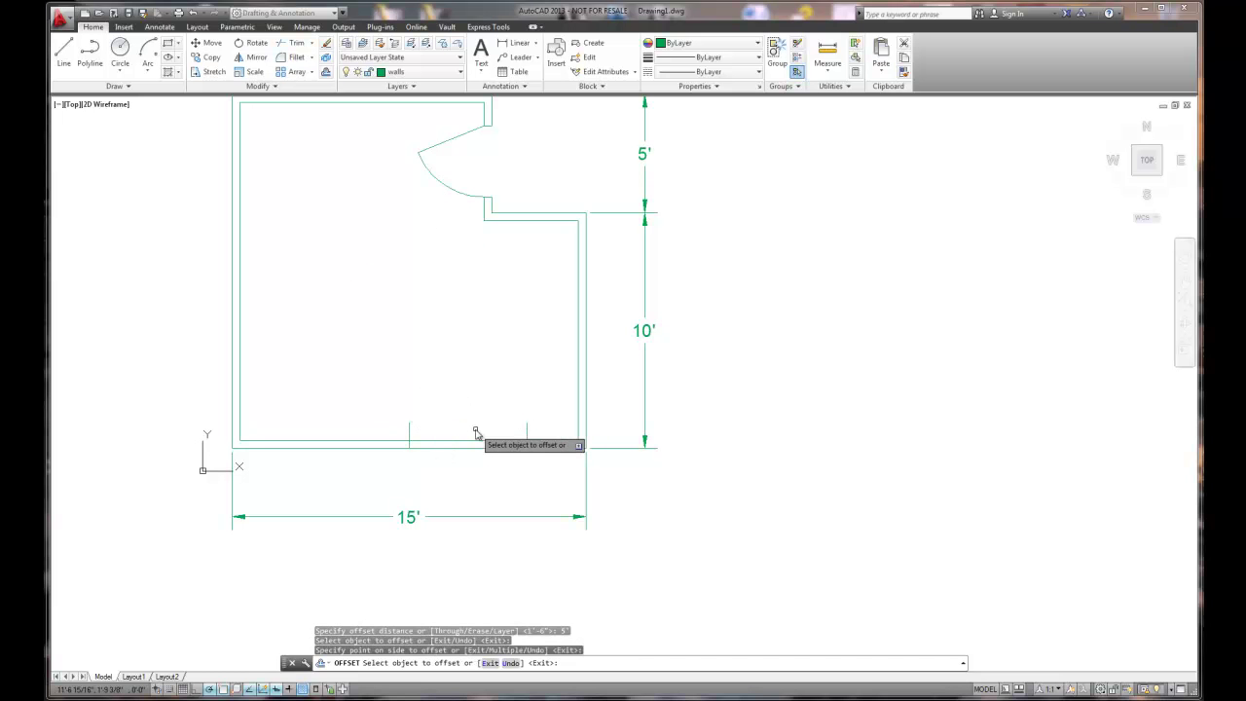
pyautogui.click(410, 435)
pyautogui.click(325, 426)
pyautogui.rightClick(392, 394)
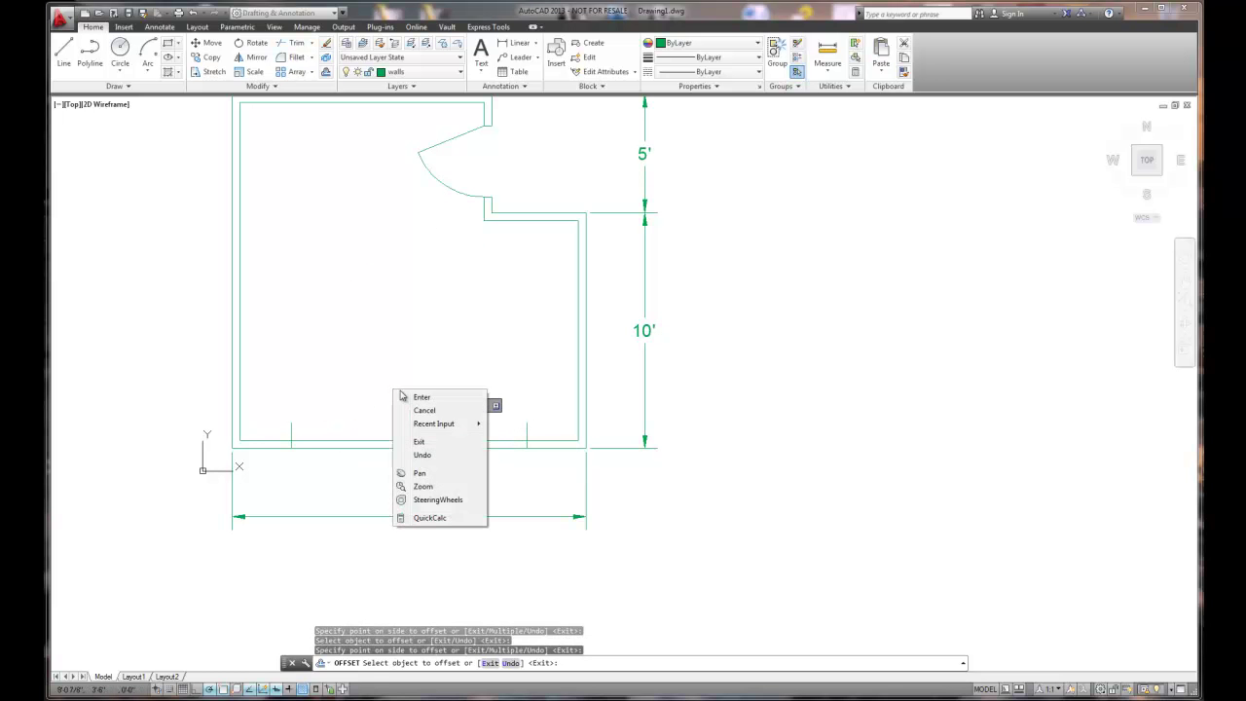
pyautogui.click(421, 397)
# Offset each of the two outlying vertical lines on the bottom wall 1' to both sides.
pyautogui.click(326, 77)
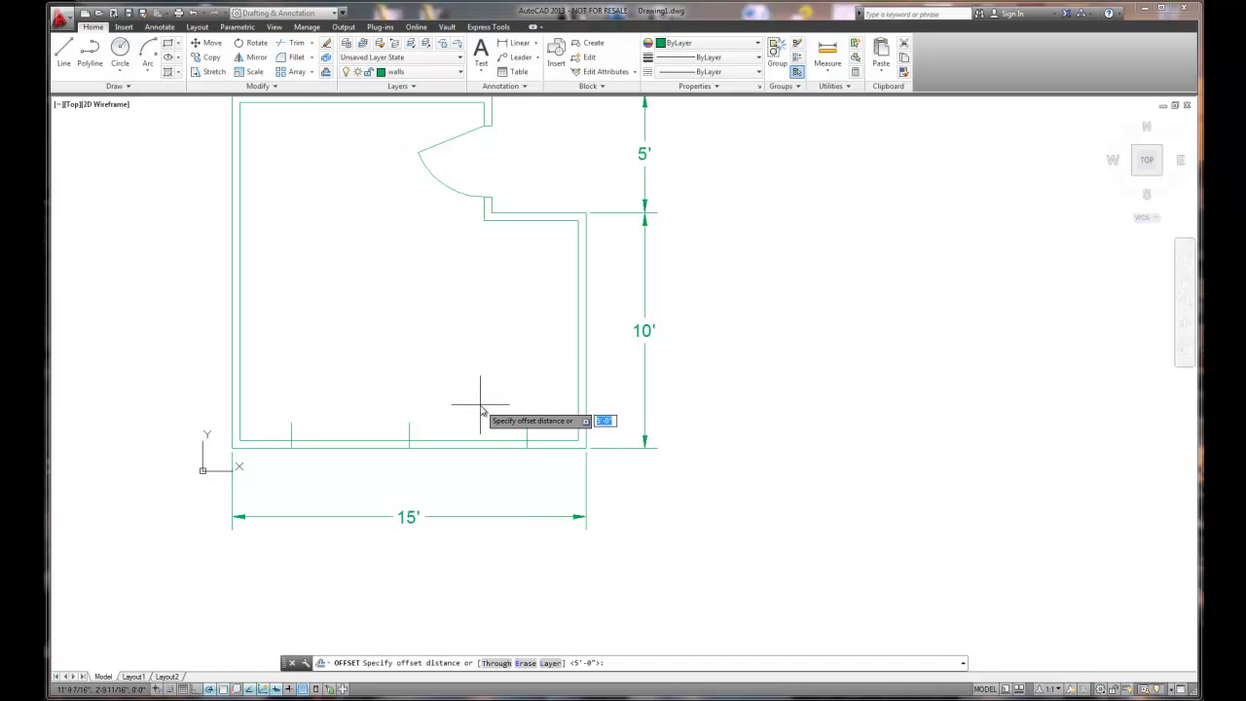
pyautogui.press('Return')
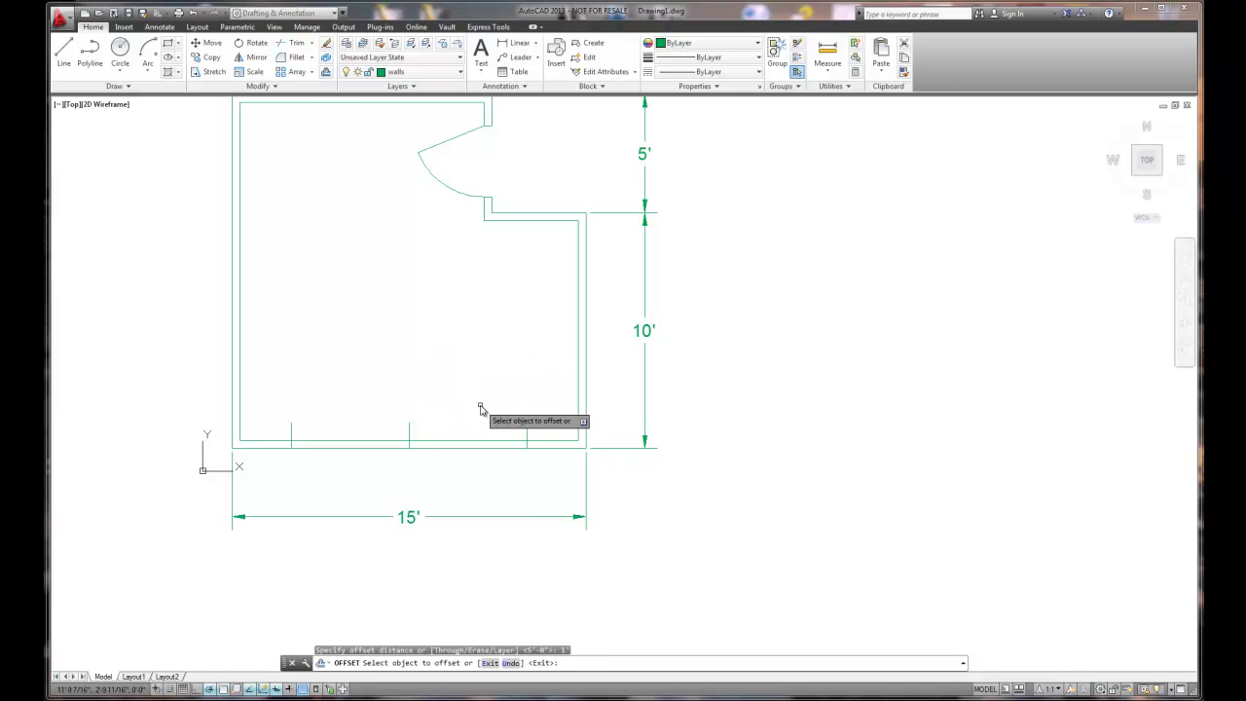
pyautogui.click(525, 432)
pyautogui.click(538, 419)
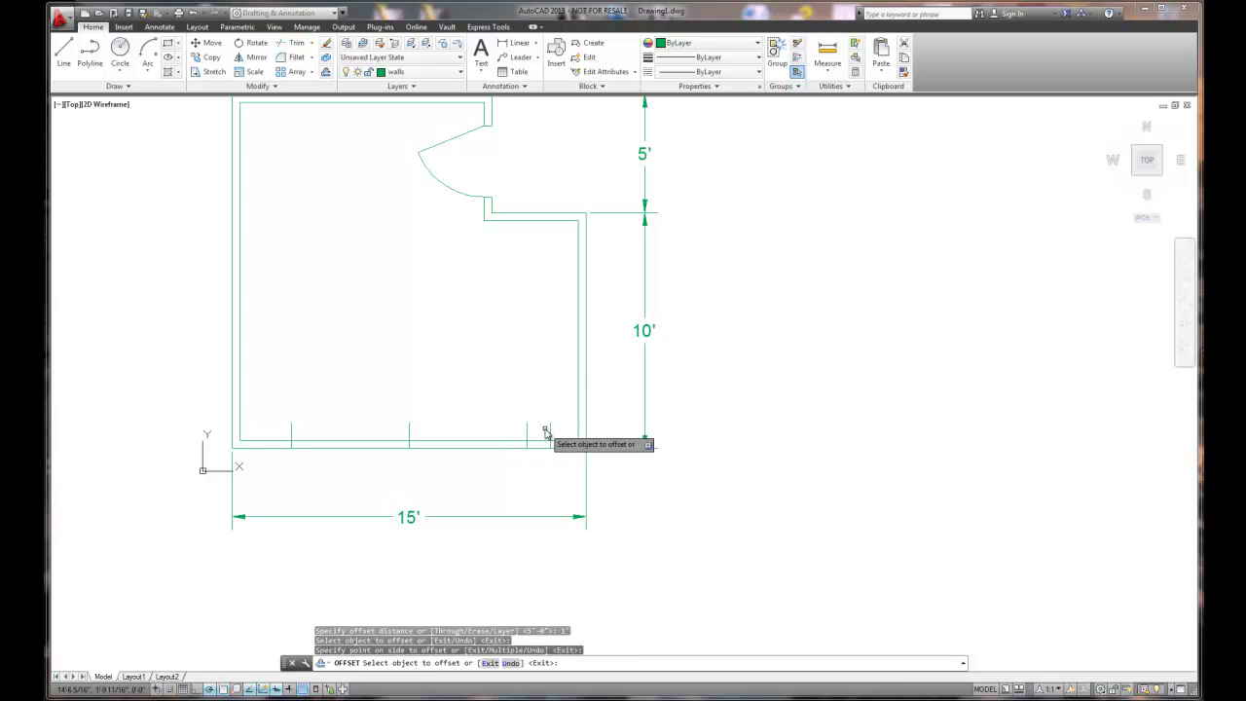
pyautogui.click(527, 431)
pyautogui.click(511, 424)
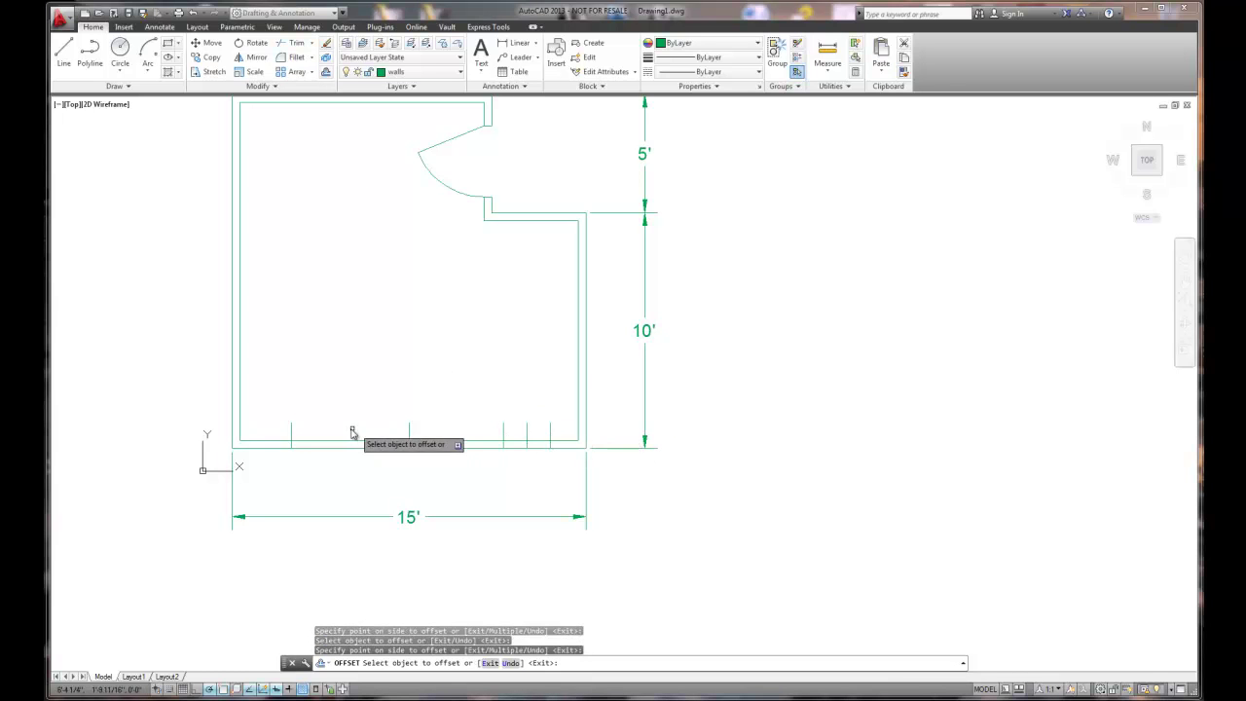
pyautogui.click(292, 433)
pyautogui.click(299, 422)
pyautogui.click(291, 432)
pyautogui.click(271, 435)
pyautogui.rightClick(325, 417)
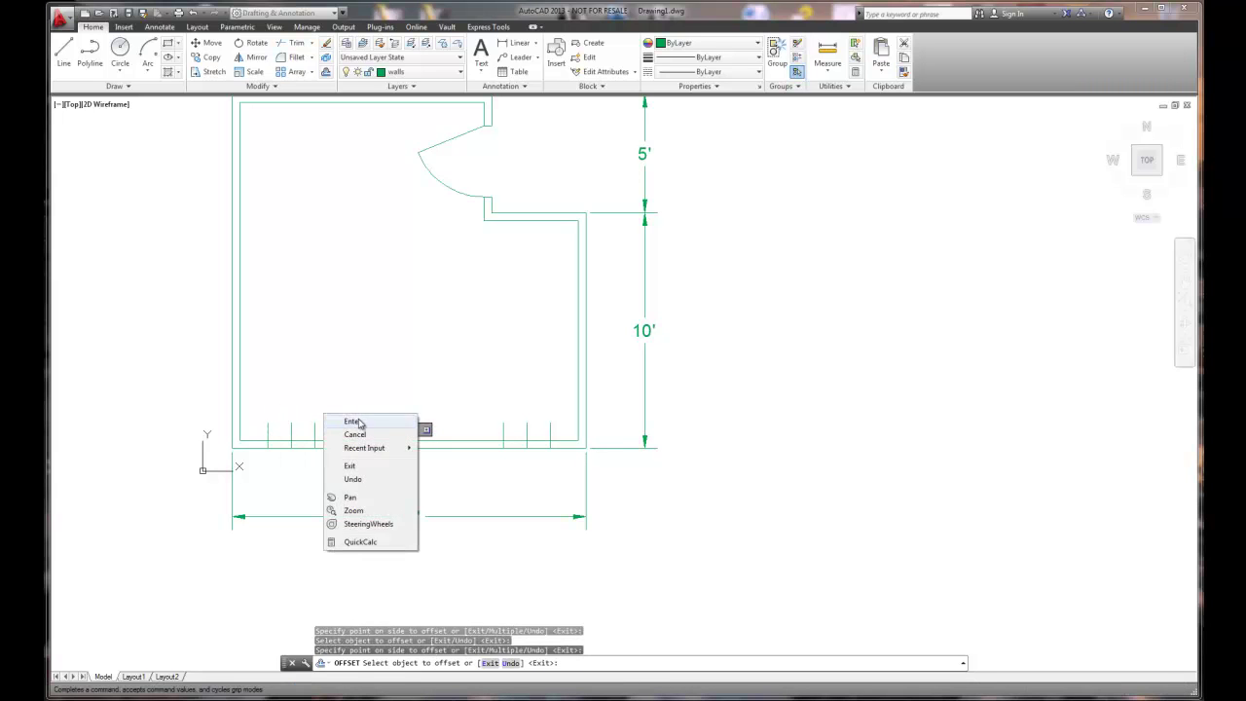
pyautogui.click(358, 422)
# Trim the four window-edge lines on the bottom wall back to the inner wall line, keeping both wall lines continuous.
pyautogui.click(301, 46)
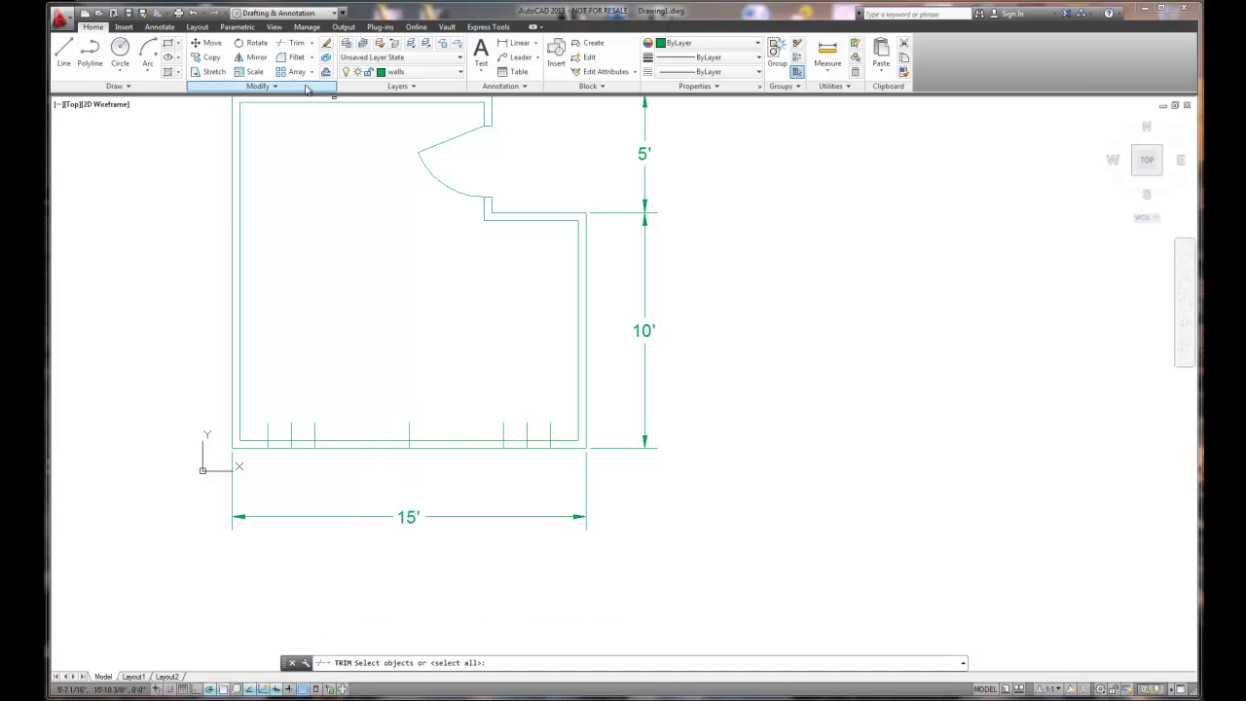
pyautogui.click(314, 429)
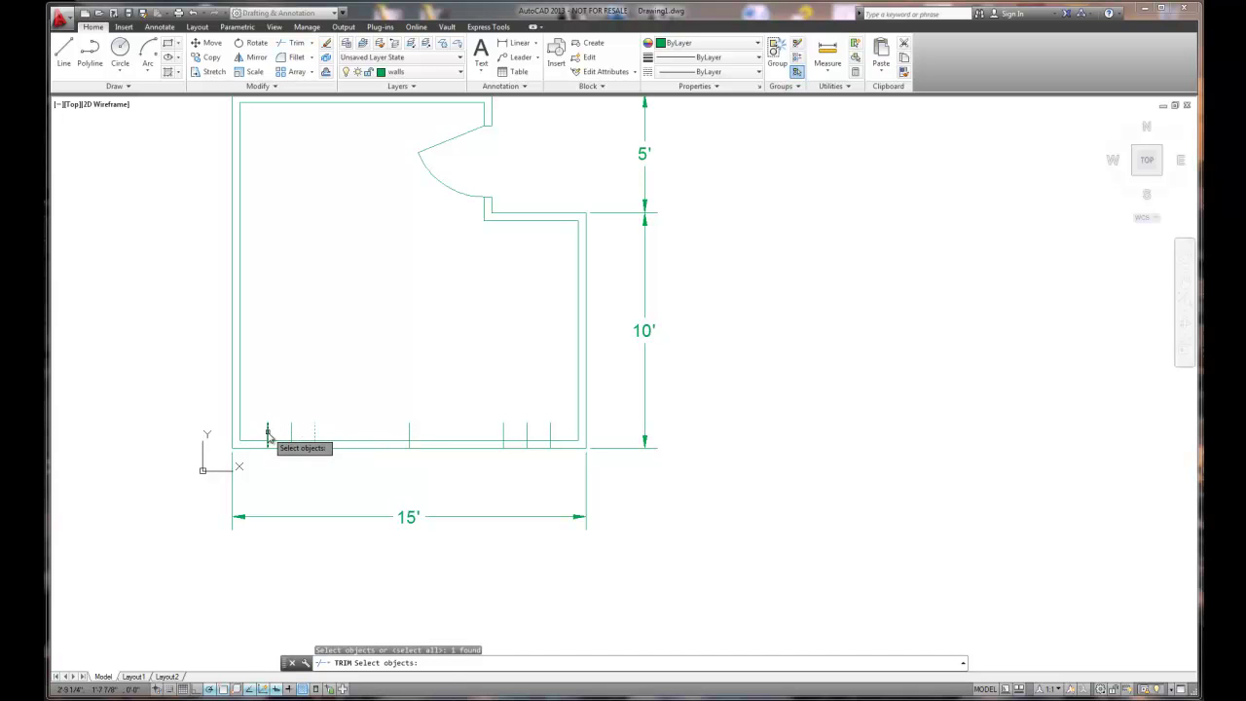
pyautogui.click(268, 432)
pyautogui.click(503, 432)
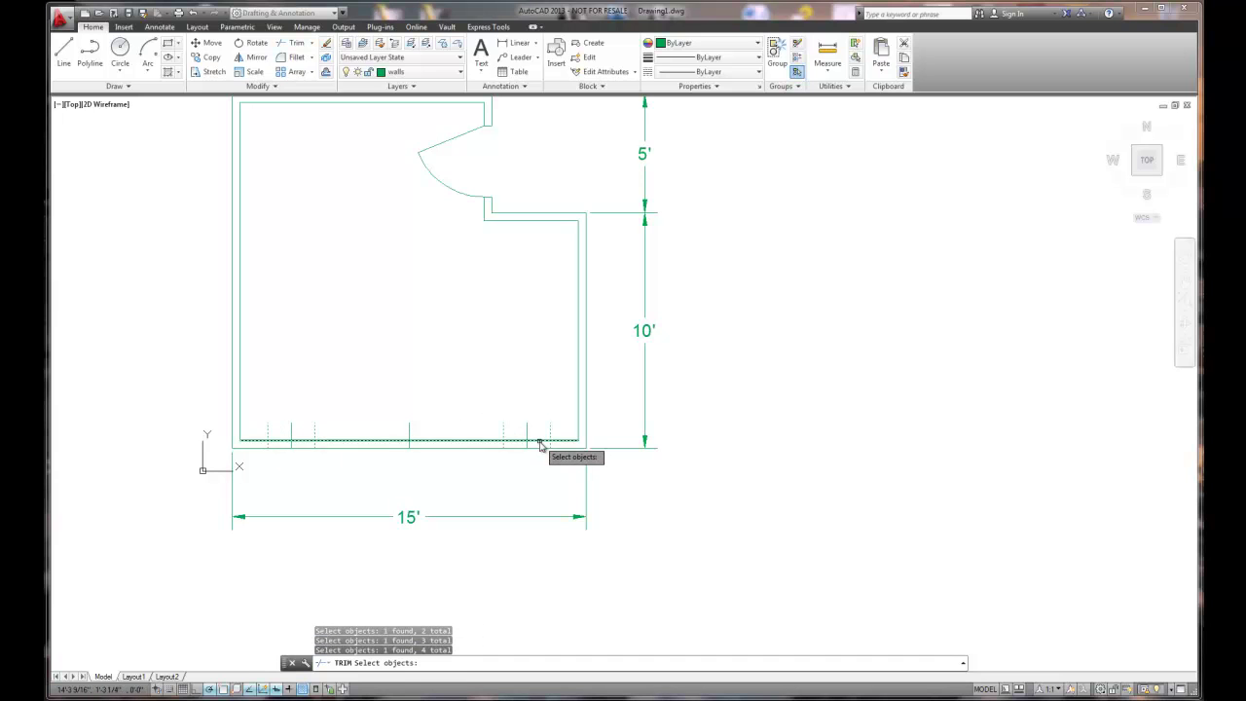
pyautogui.press('Return')
pyautogui.click(545, 433)
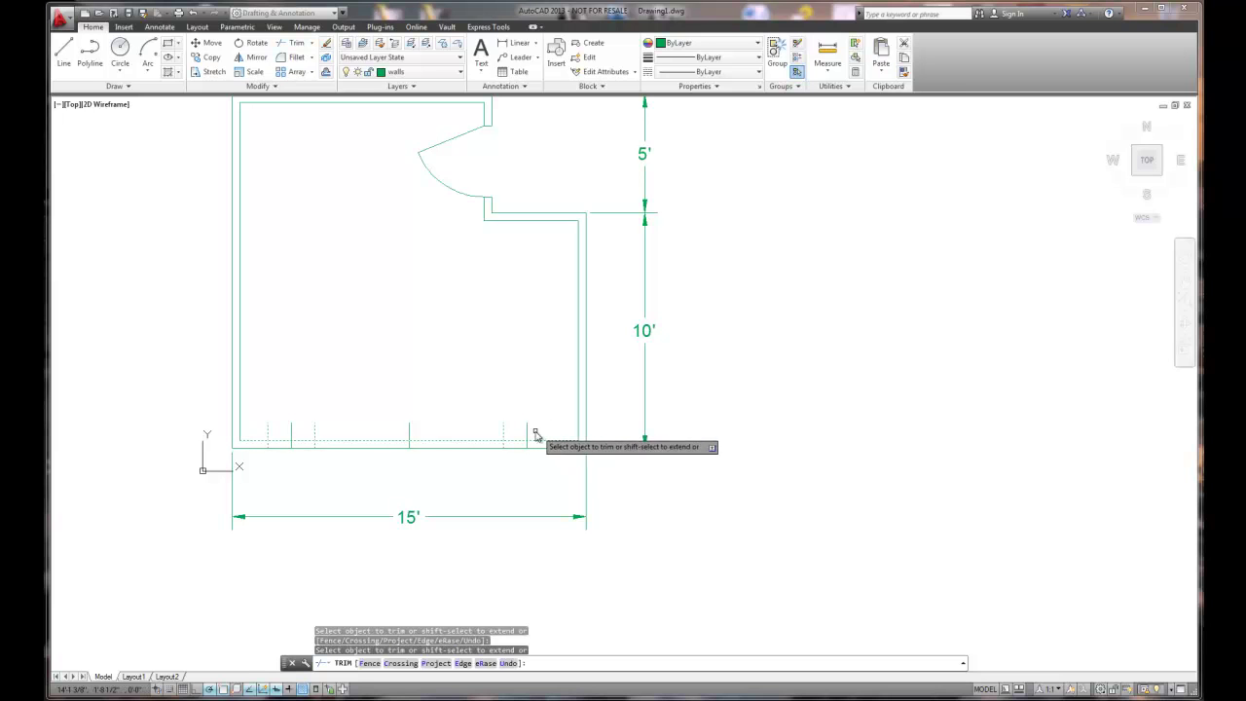
pyautogui.click(507, 437)
pyautogui.click(517, 445)
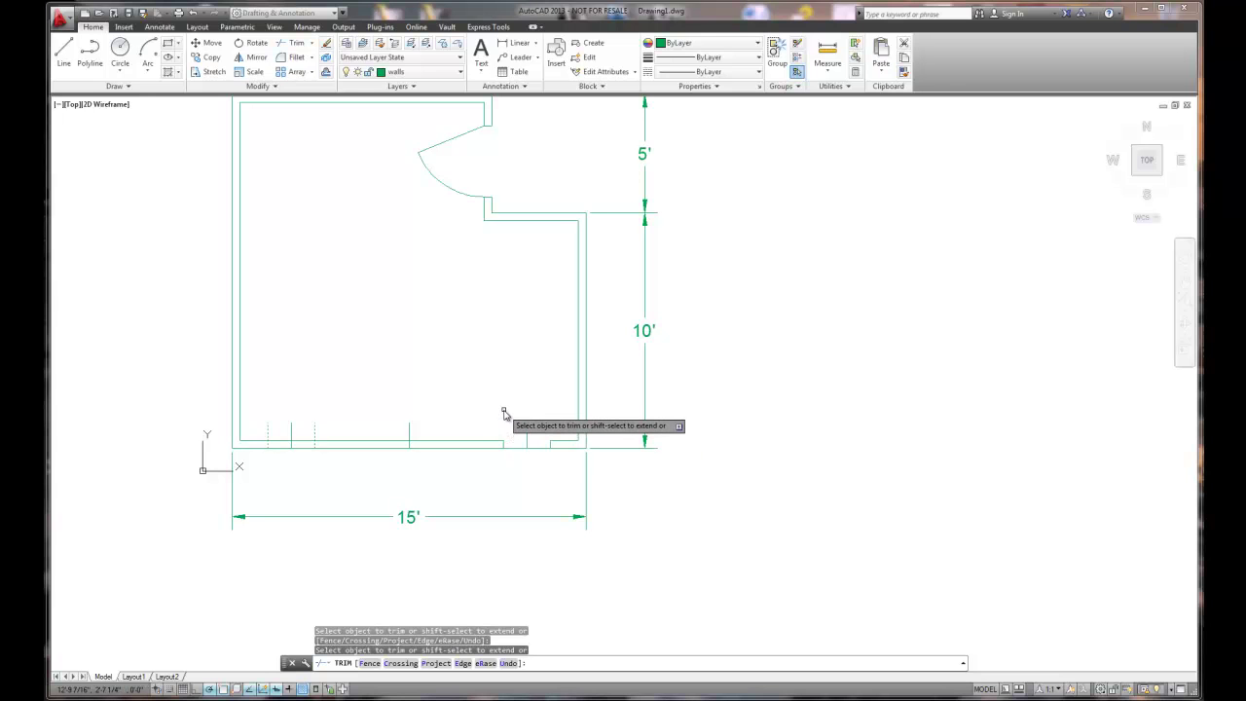
pyautogui.rightClick(505, 414)
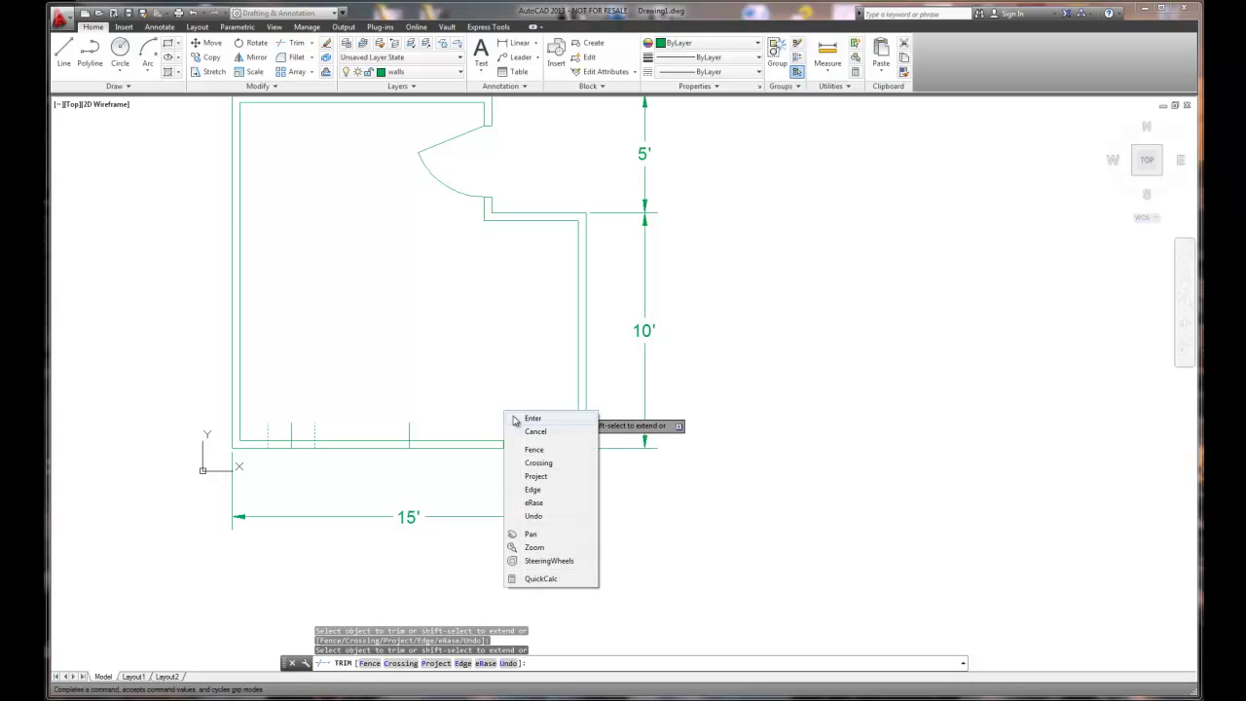
pyautogui.click(547, 522)
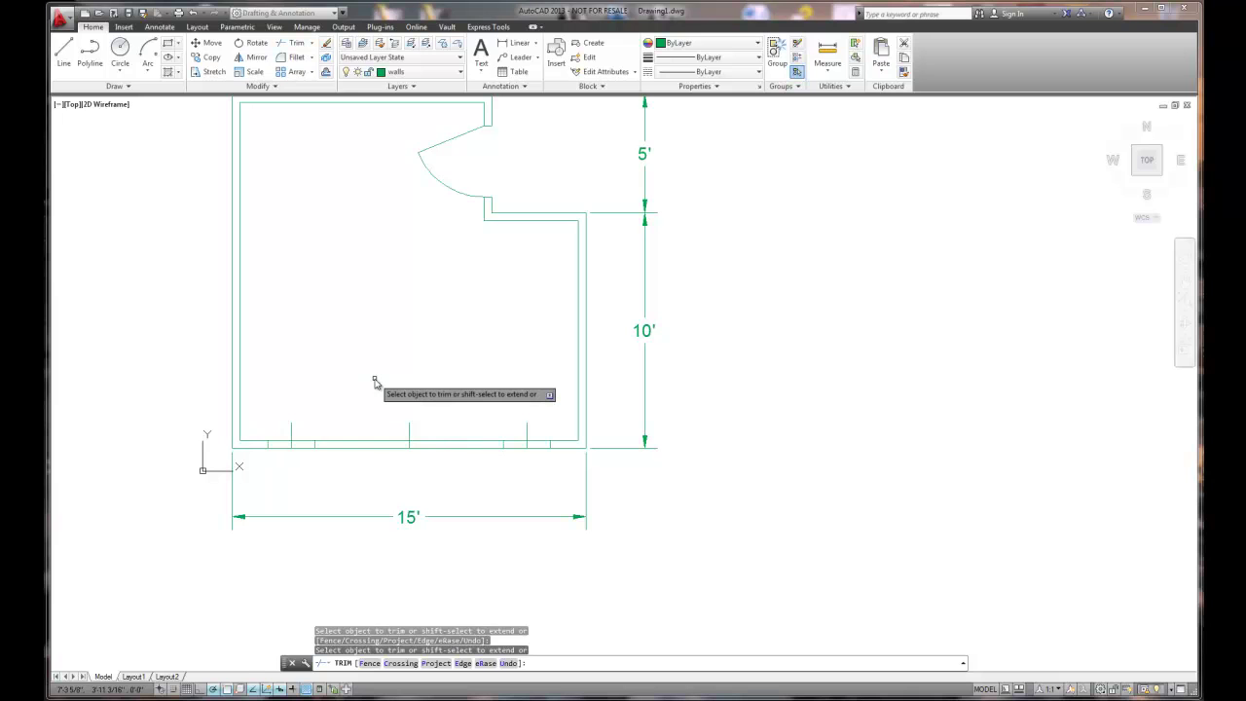
pyautogui.press('Escape')
# Delete the three long vertical reference lines at the middle of the bottom wall and at the centers of both openings.
pyautogui.click(291, 428)
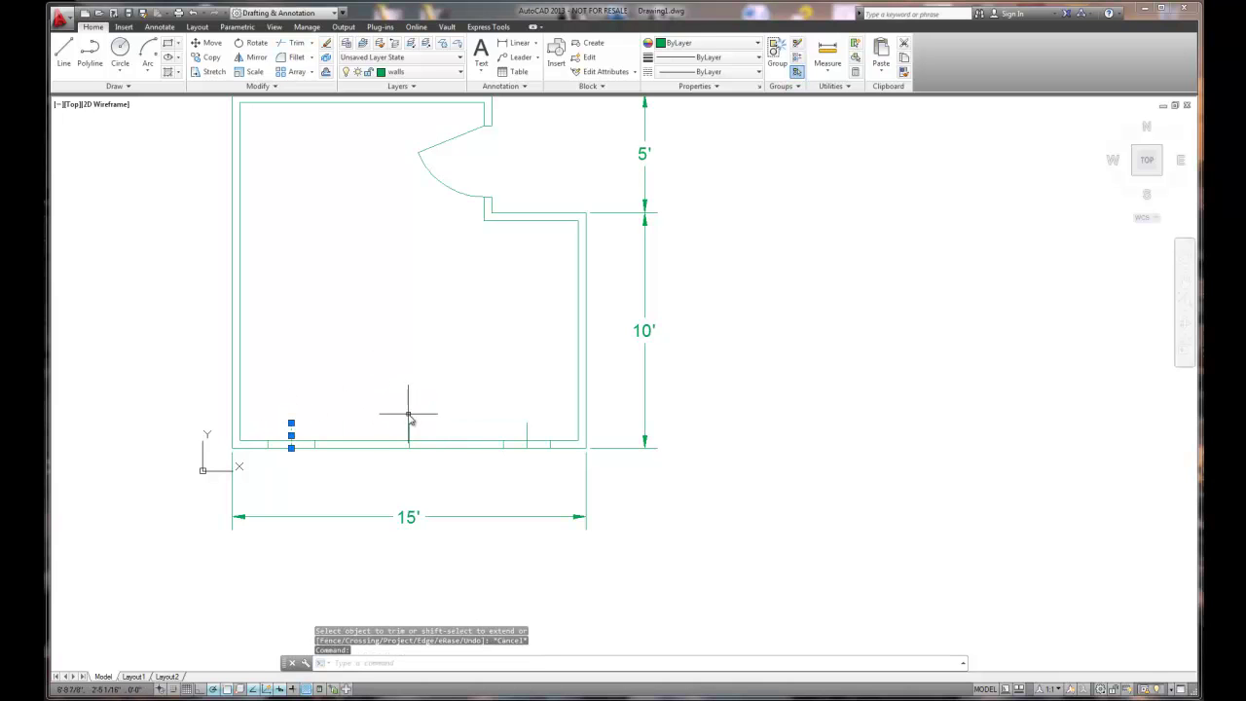
pyautogui.click(409, 429)
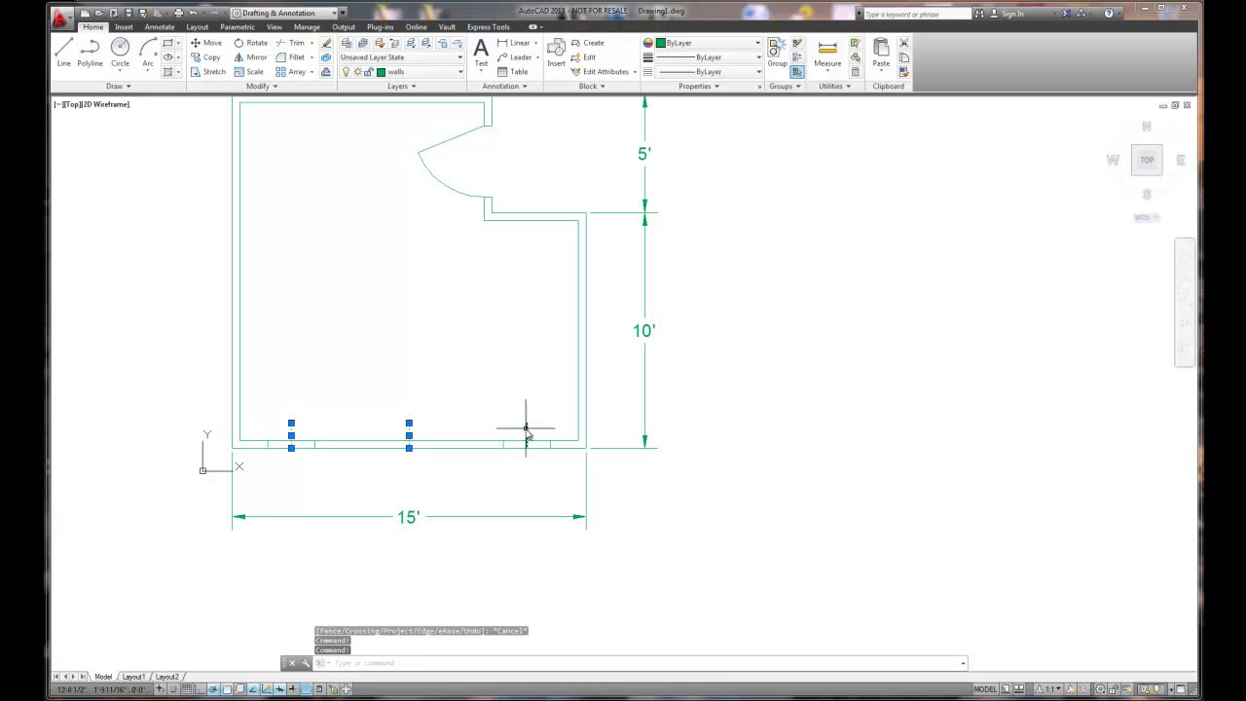
pyautogui.click(527, 429)
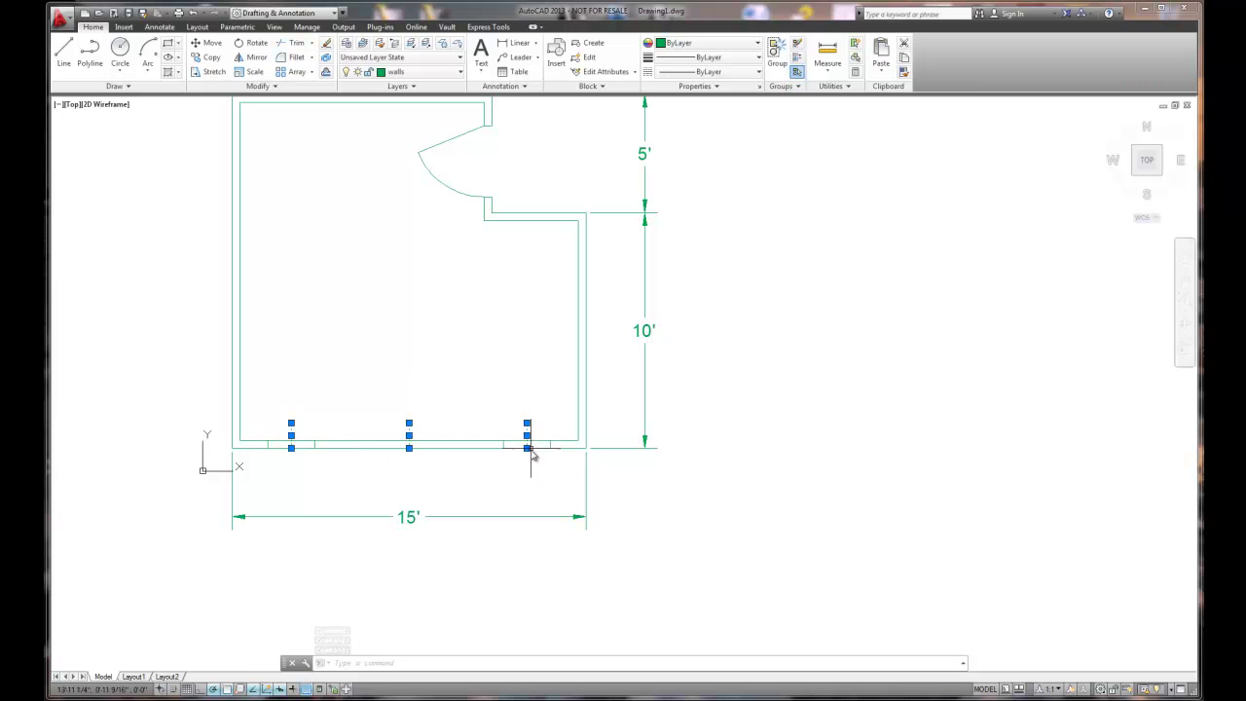
pyautogui.press('Delete')
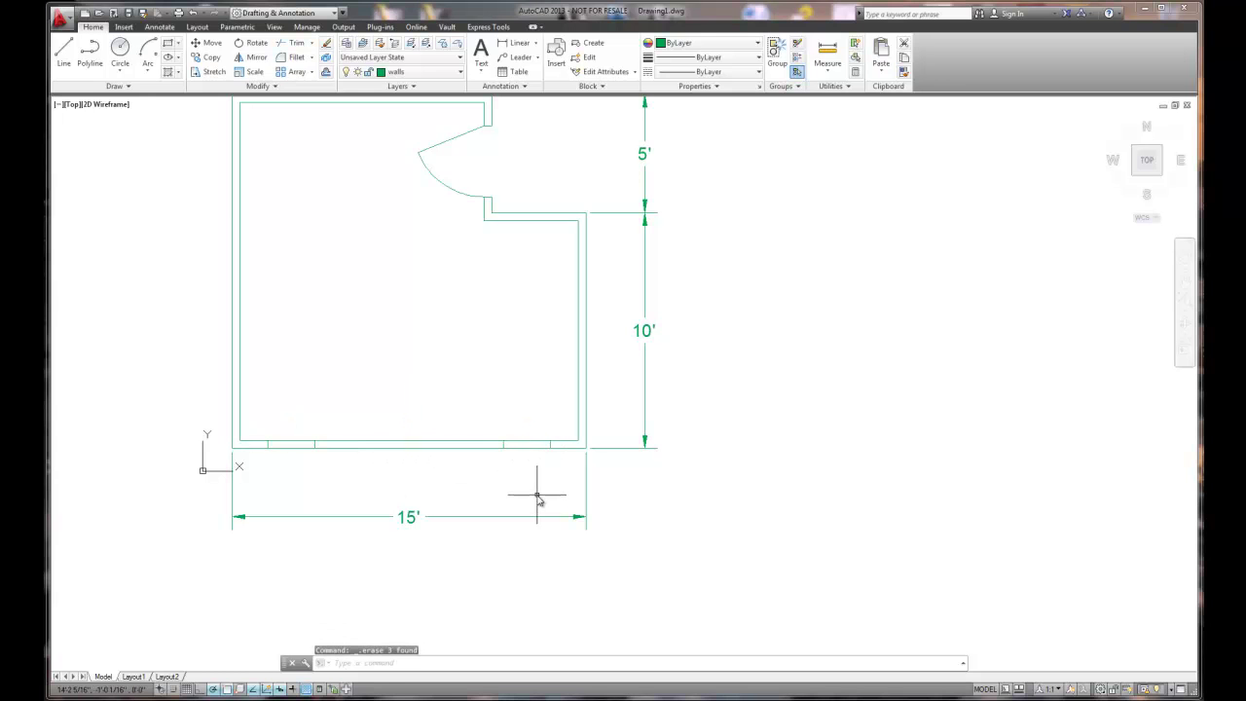
# Draw a horizontal glass line between the midpoints of the two edge lines of the right window in the bottom wall.
pyautogui.scroll(2, 520, 477)
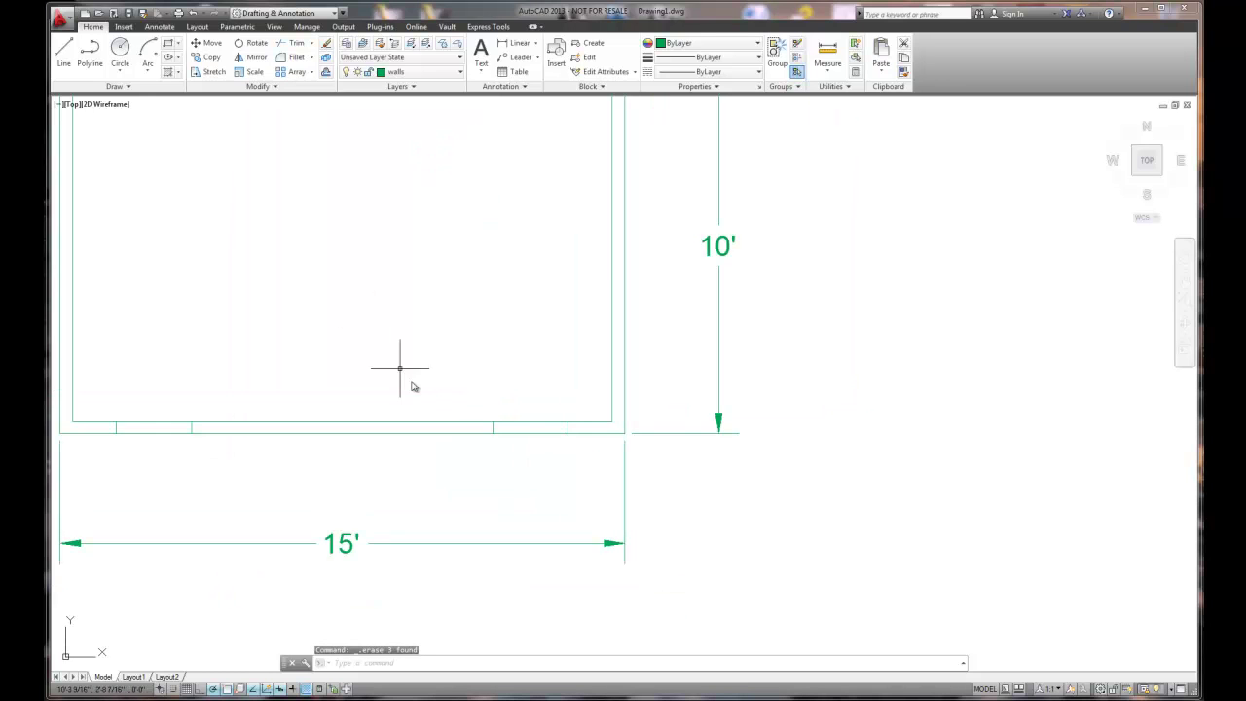
pyautogui.scroll(5, 504, 438)
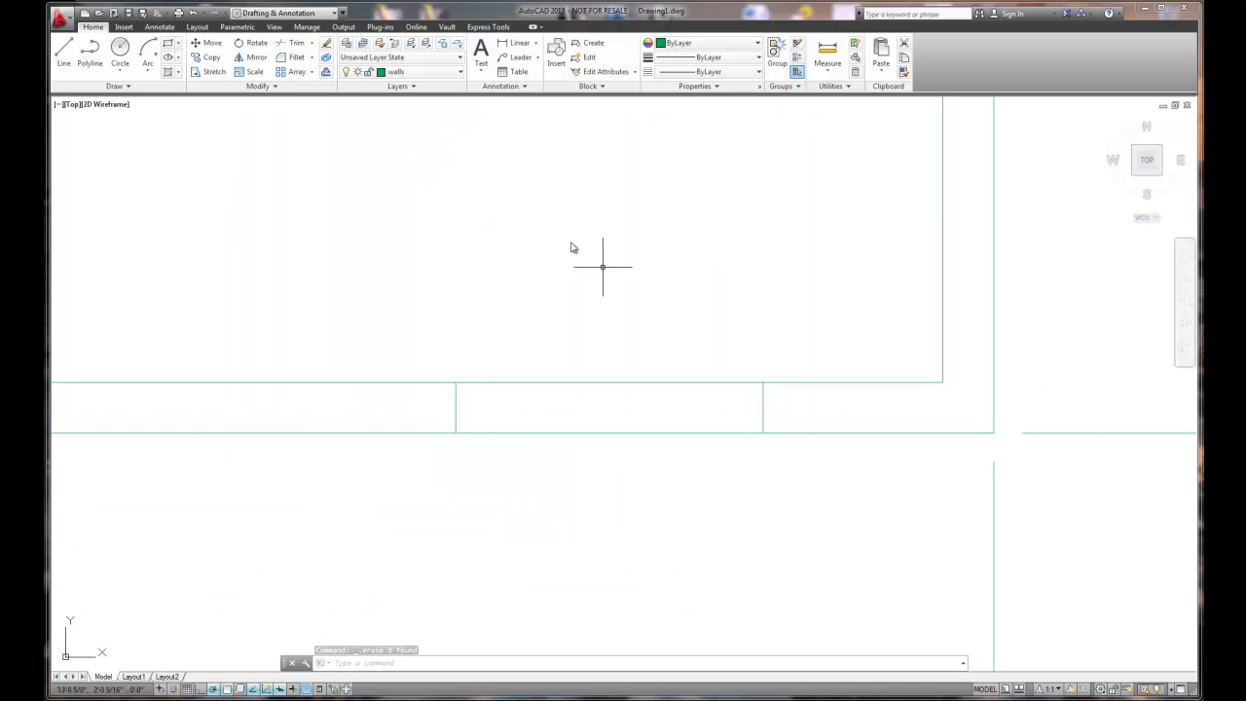
pyautogui.click(62, 54)
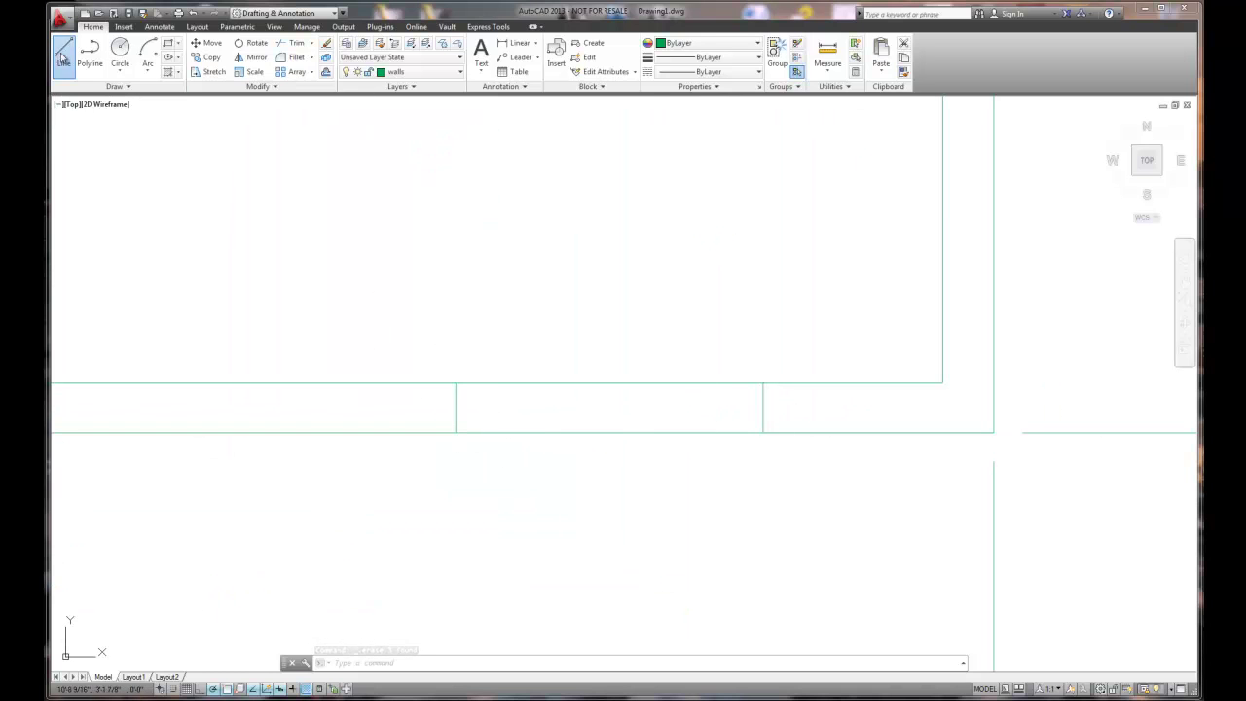
pyautogui.click(456, 407)
pyautogui.click(763, 407)
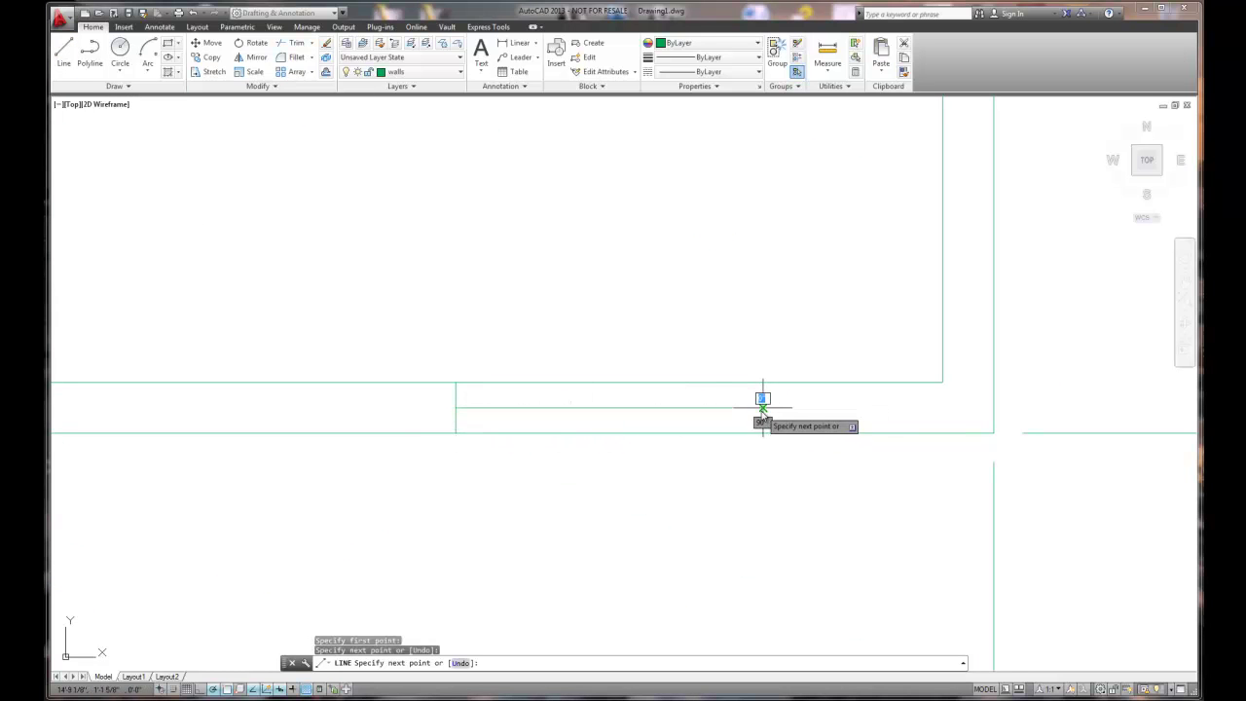
pyautogui.rightClick(742, 434)
pyautogui.click(780, 444)
# Draw a horizontal glass line between the midpoints of the two edge lines of the left window in the bottom wall.
pyautogui.scroll(-3, 659, 439)
pyautogui.scroll(2, 197, 435)
pyautogui.click(63, 54)
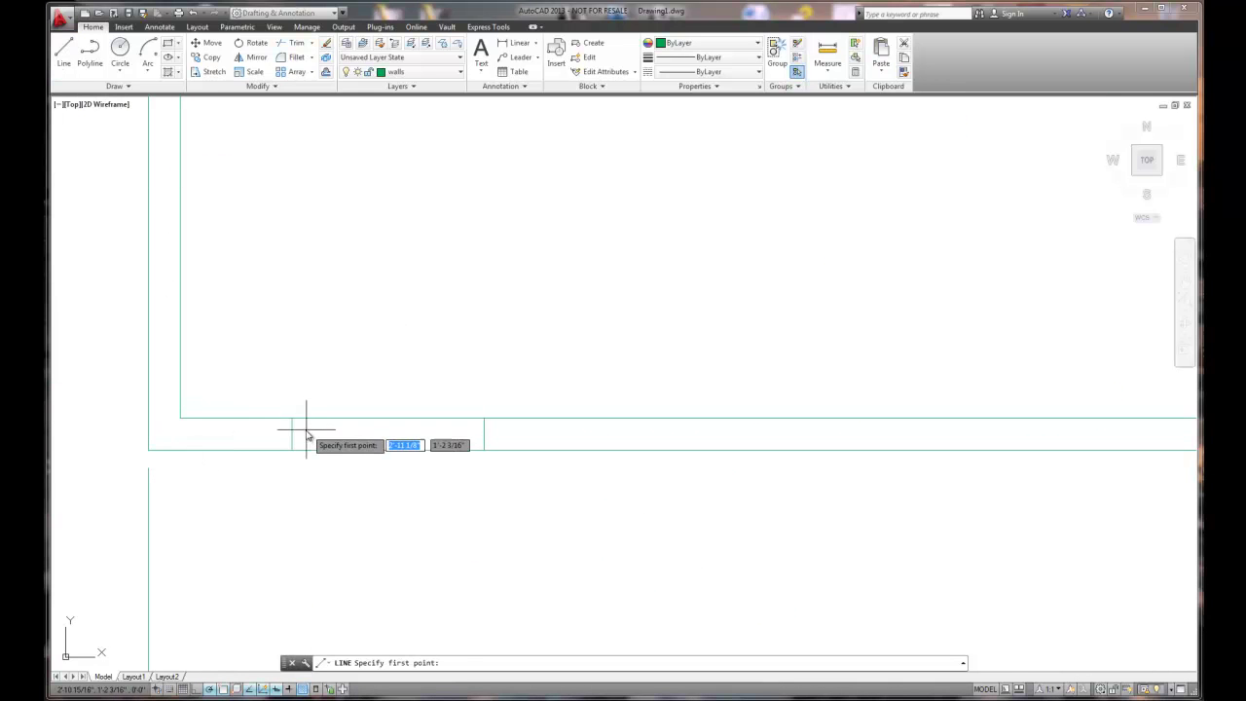
pyautogui.click(291, 435)
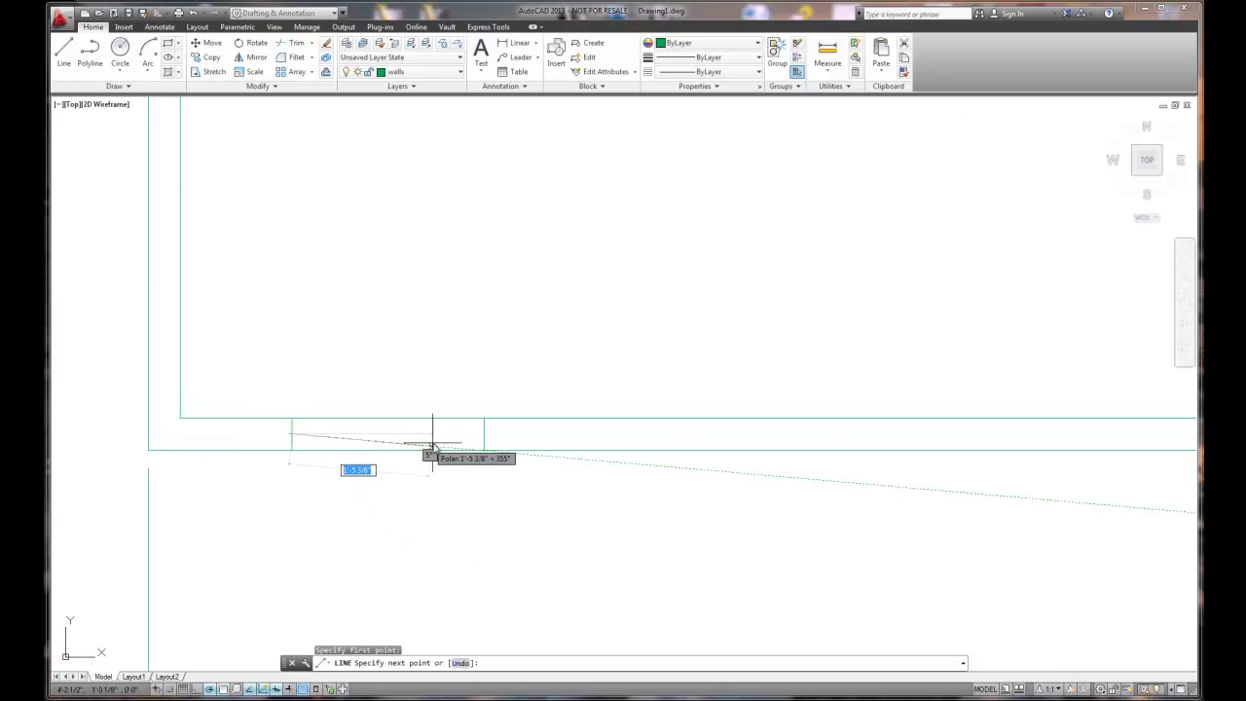
pyautogui.click(484, 433)
pyautogui.rightClick(542, 364)
pyautogui.click(571, 369)
pyautogui.scroll(-4, 615, 437)
pyautogui.moveTo(733, 465); pyautogui.dragTo(580, 565, button='middle')
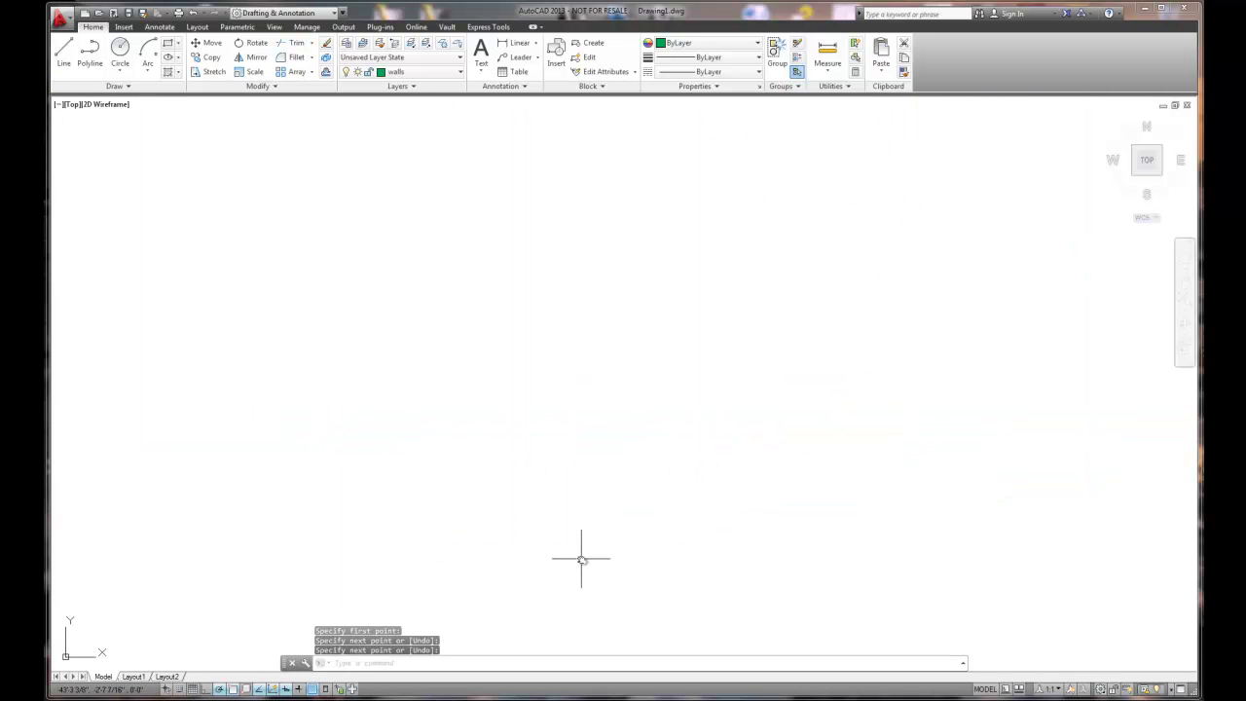
pyautogui.middleClick(581, 554)
pyautogui.middleClick(582, 554)
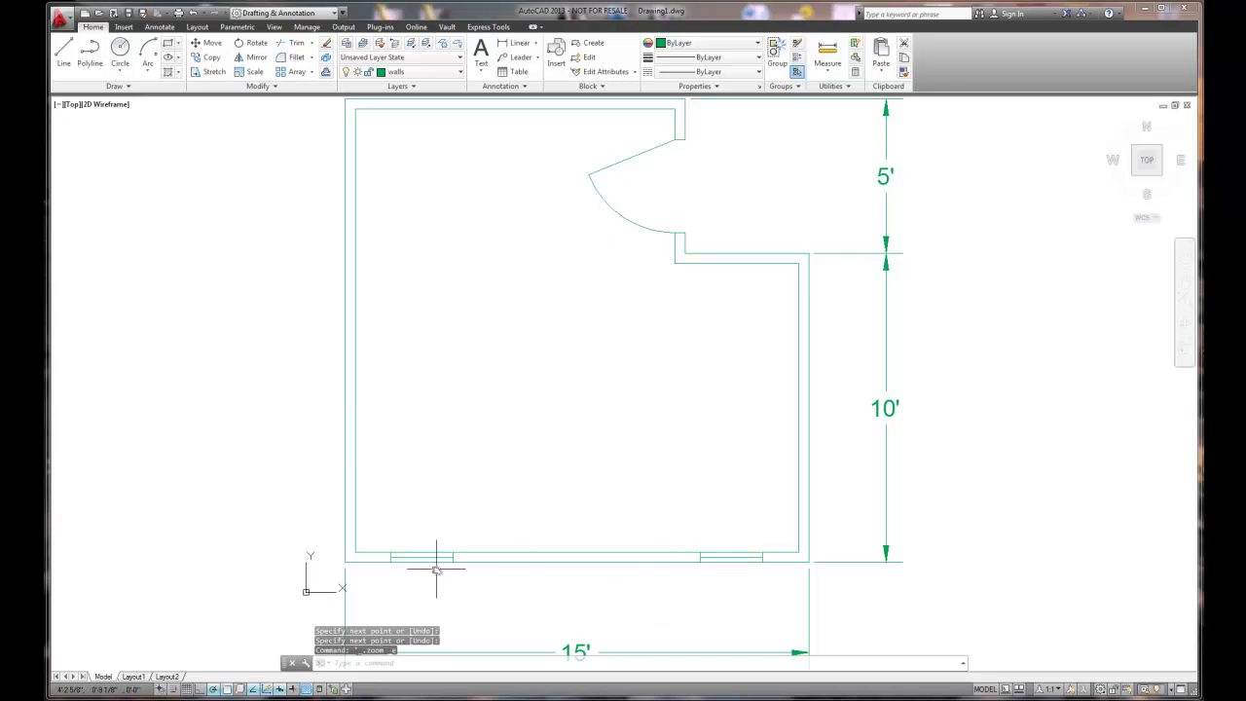
pyautogui.scroll(-1, 536, 479)
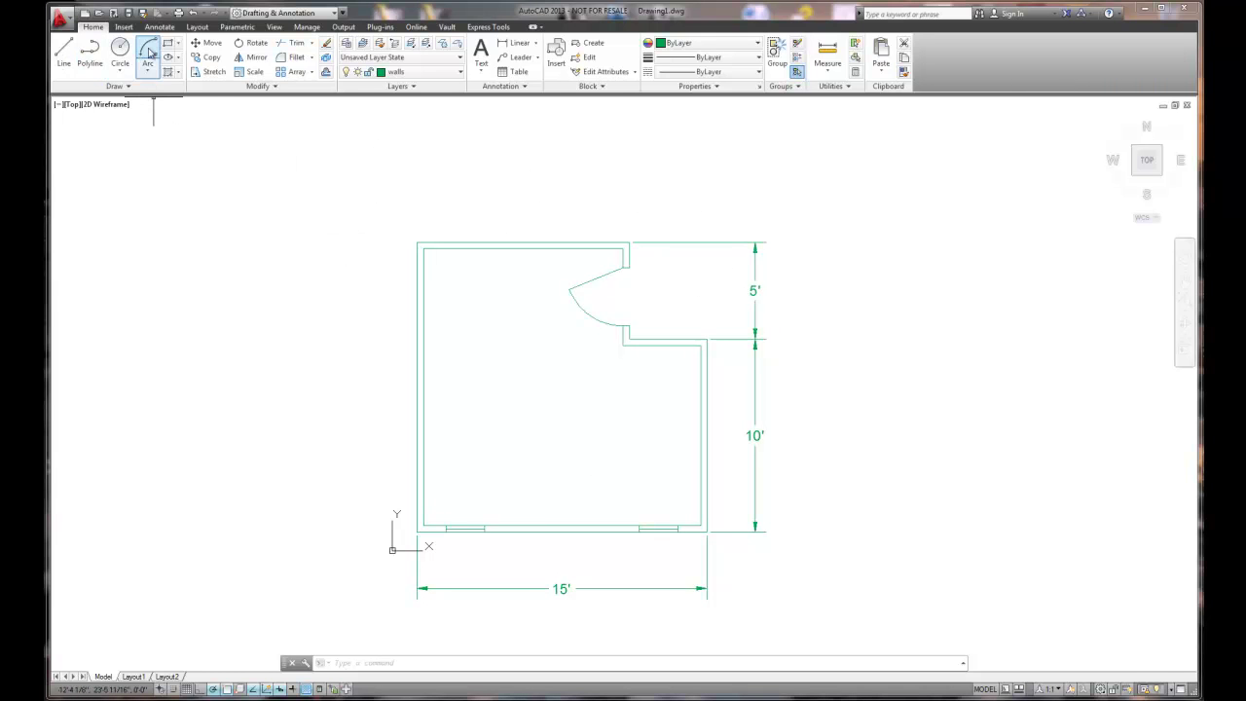
# Draw a 4" square post at the open outer corner of the notch, aligned with the top and right outer wall lines.
pyautogui.click(64, 50)
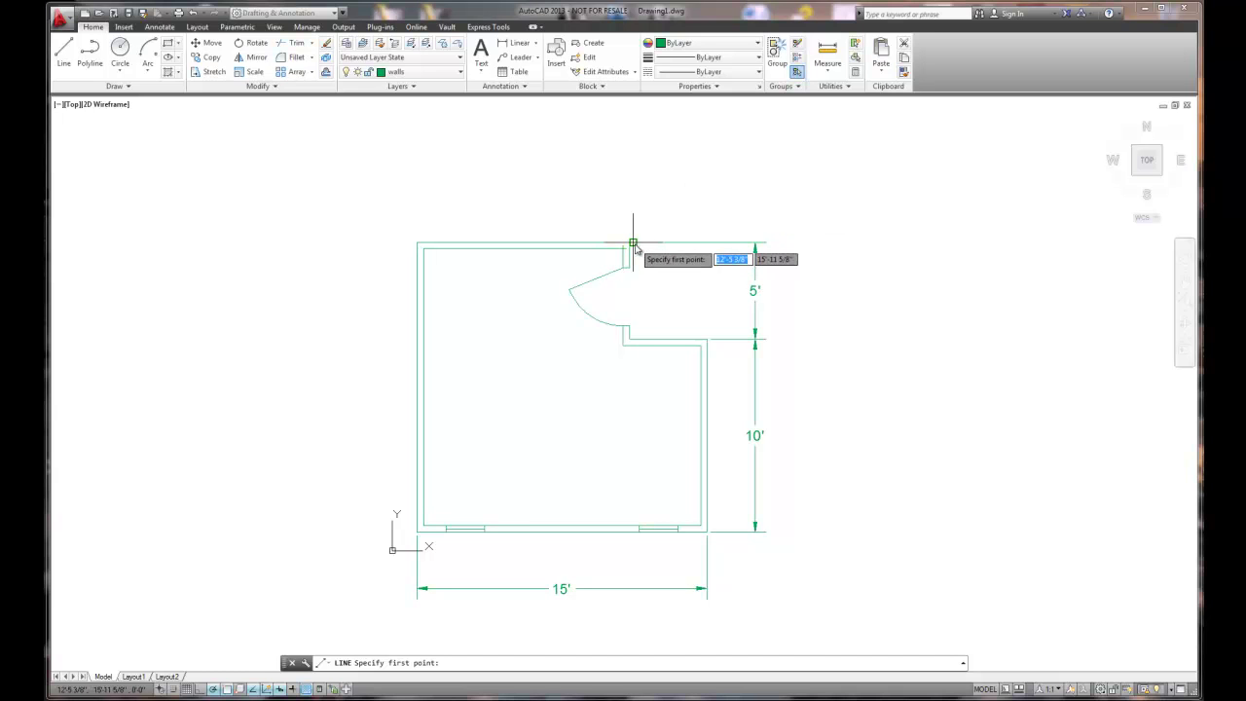
pyautogui.click(708, 244)
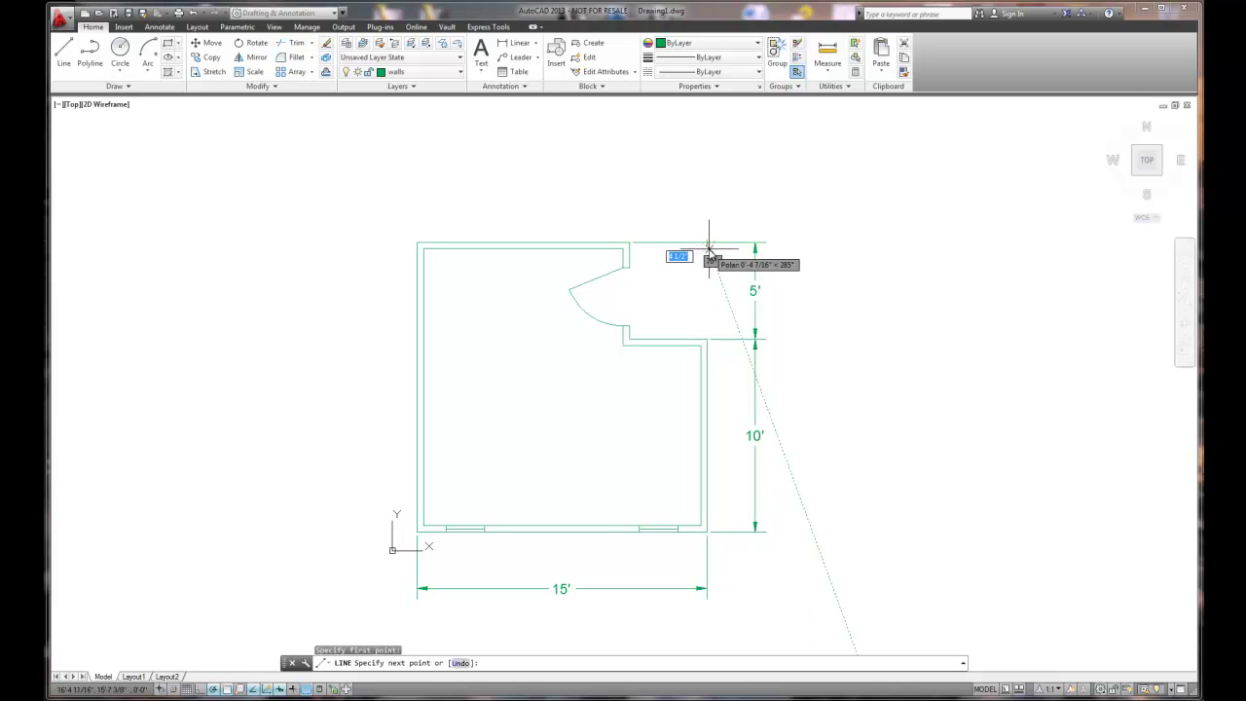
pyautogui.scroll(6, 708, 249)
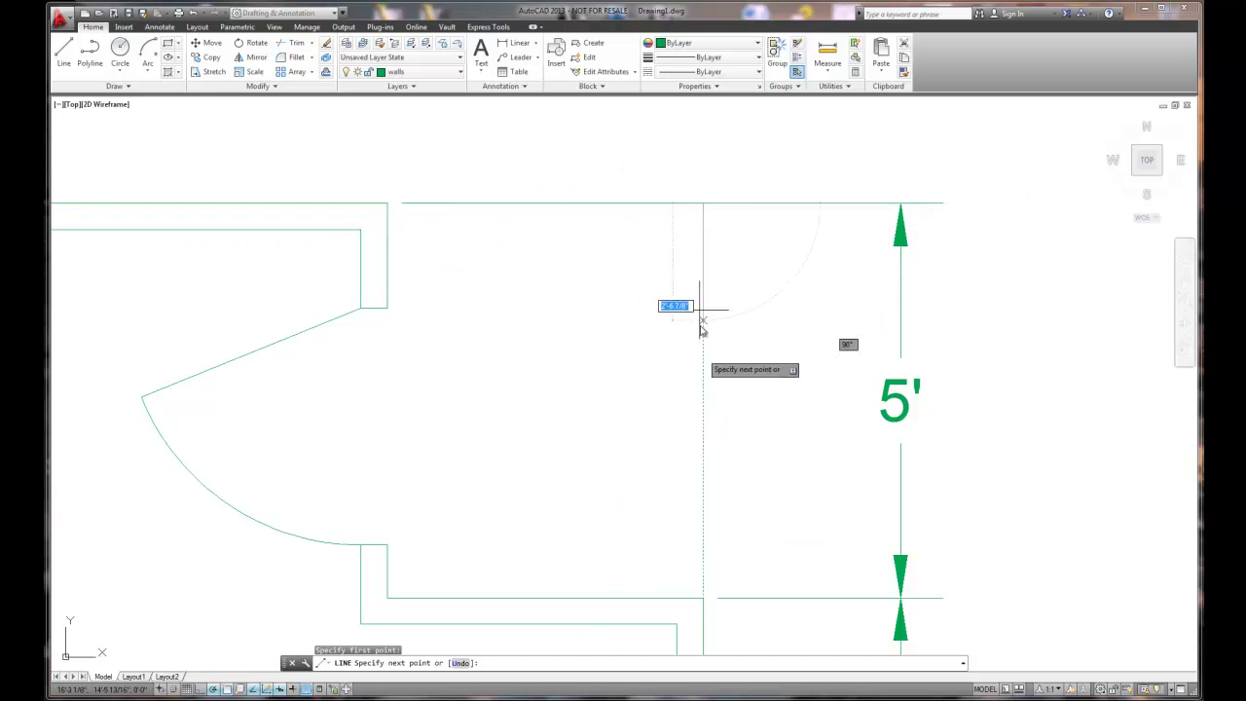
pyautogui.write('4')
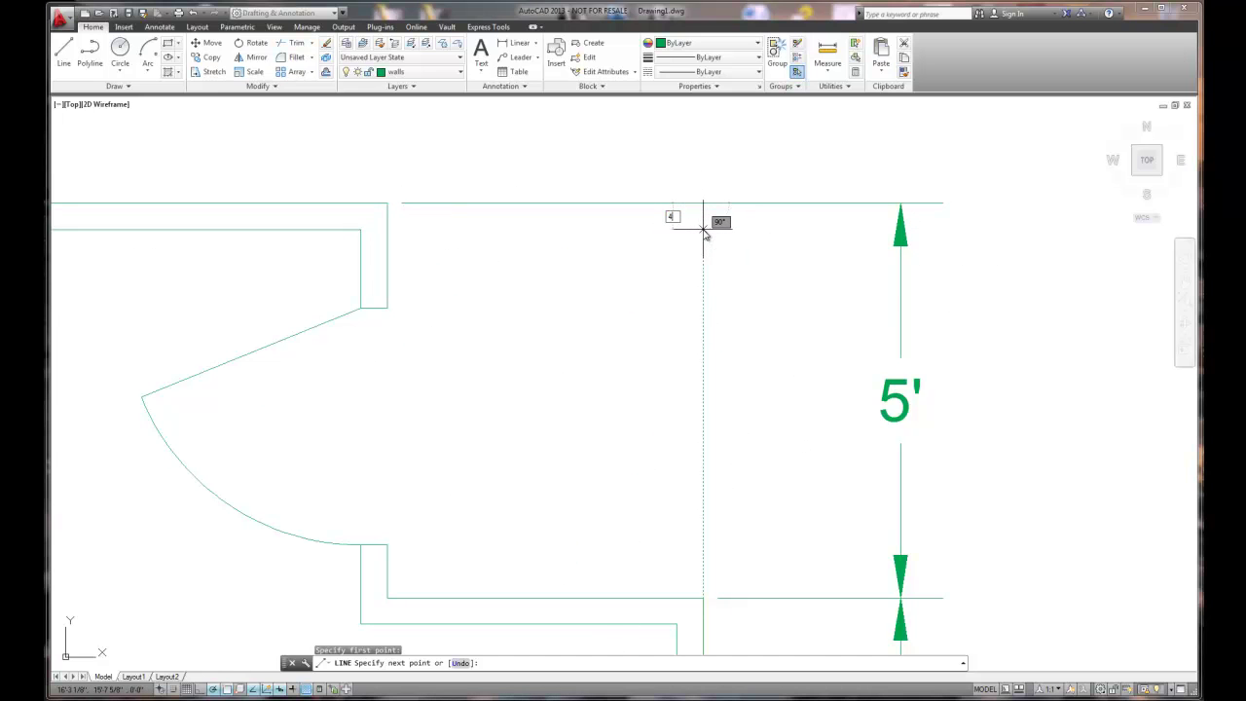
pyautogui.press('Return')
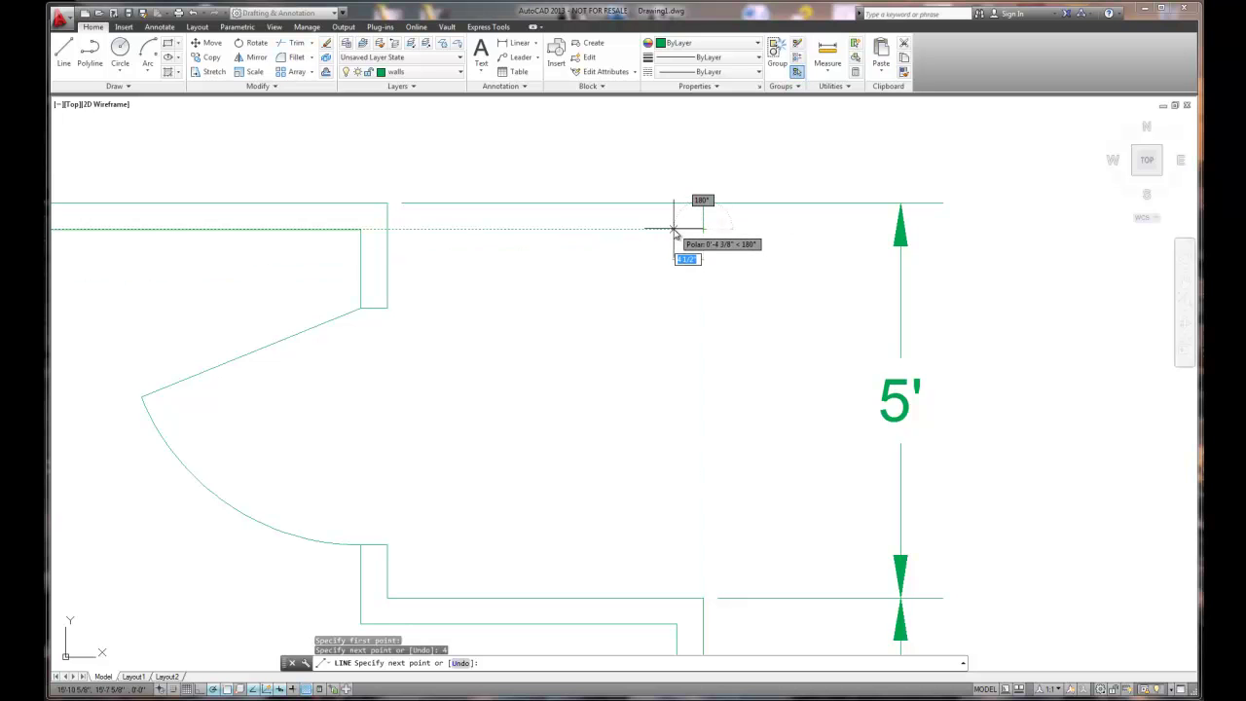
pyautogui.press('Return')
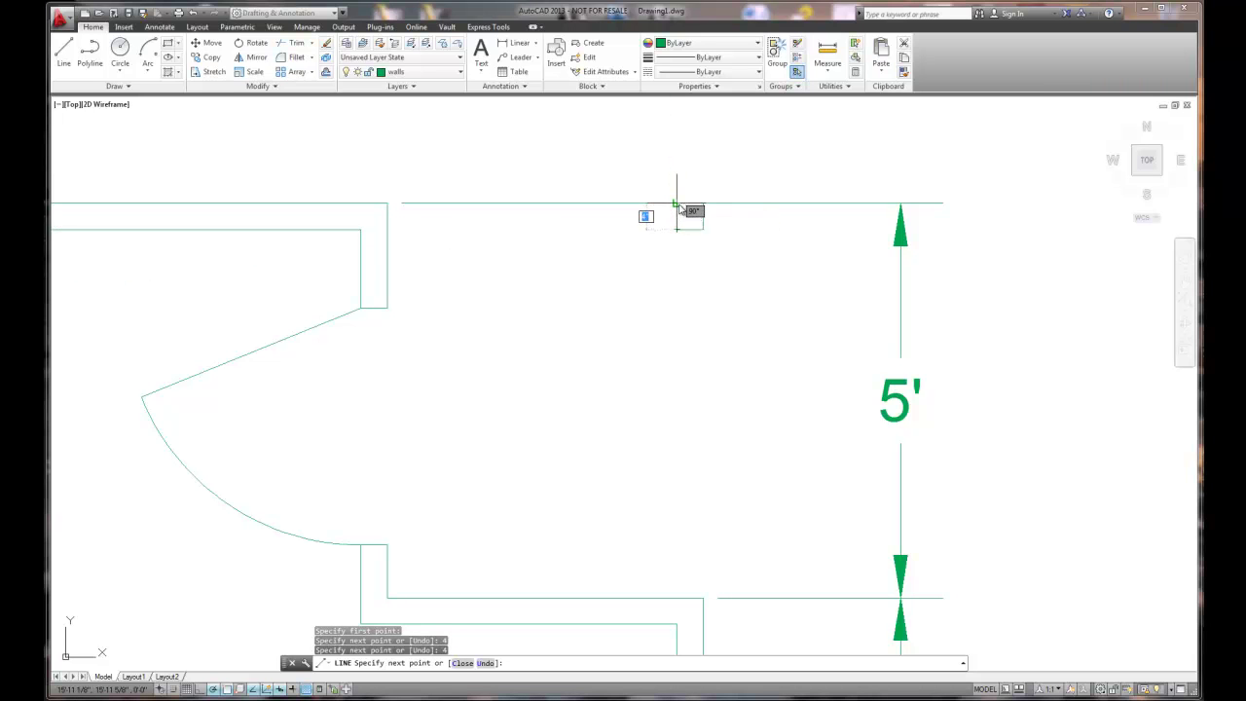
pyautogui.rightClick(711, 212)
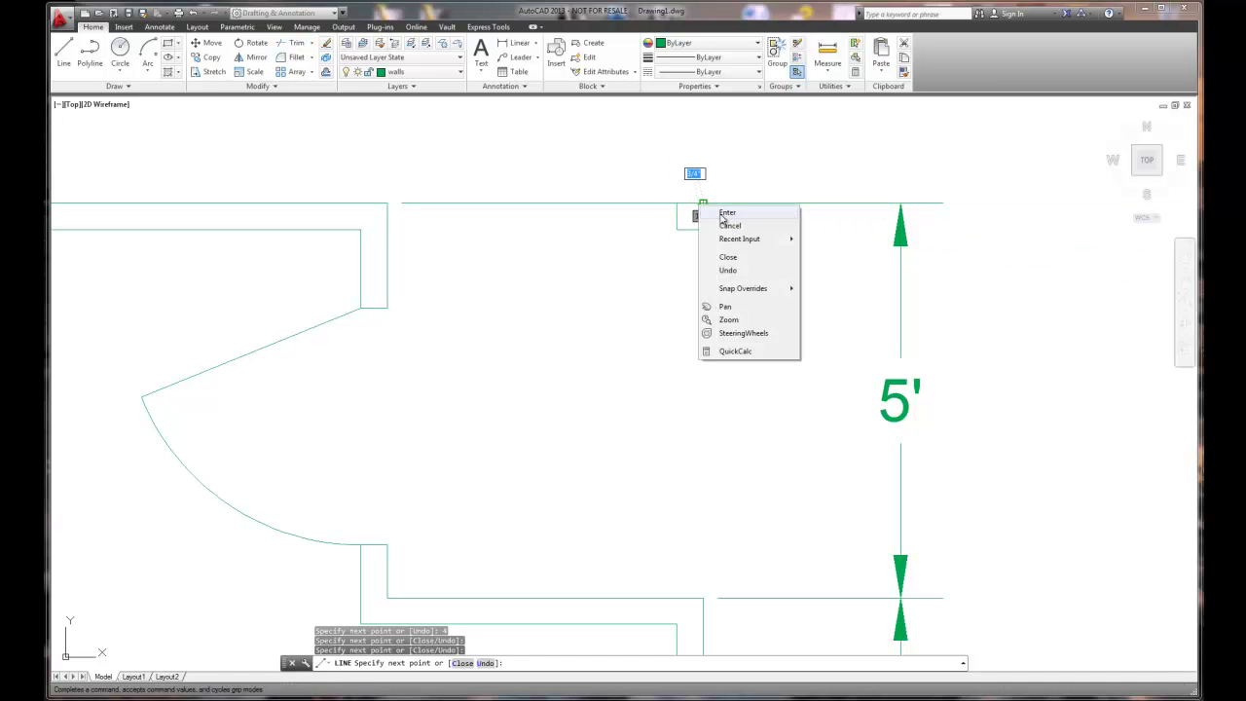
pyautogui.click(722, 213)
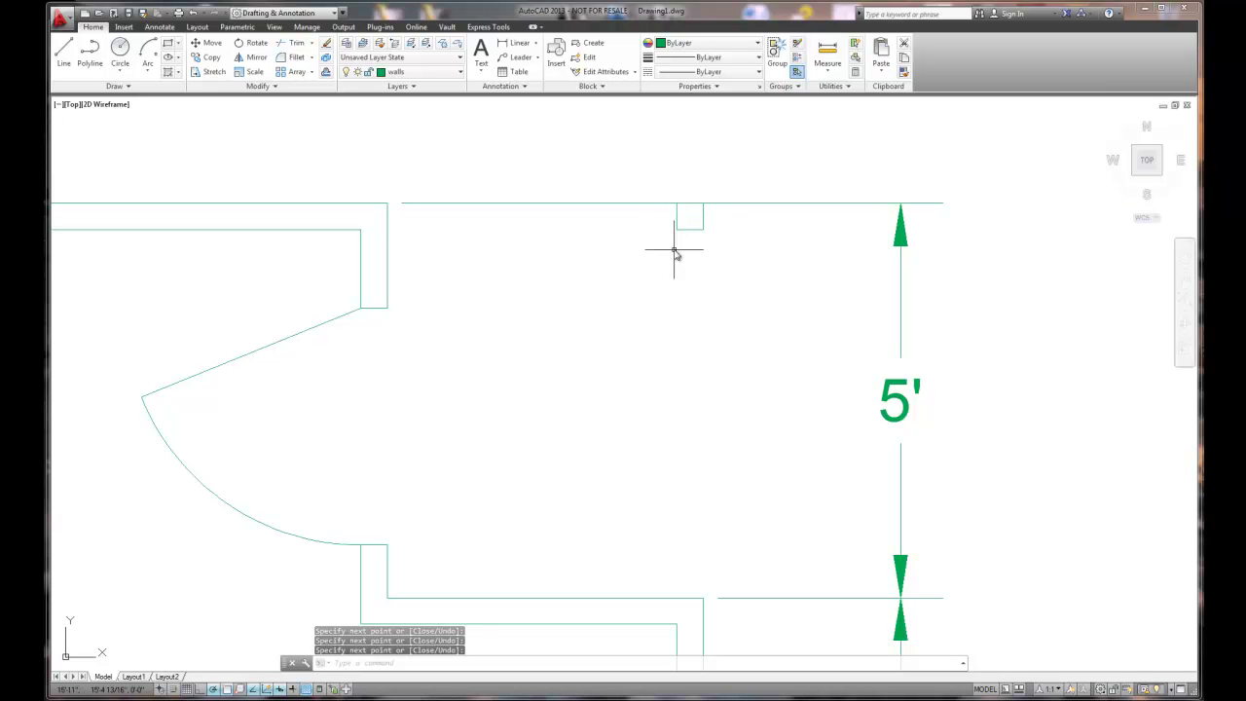
# Make the elevation front layer current.
pyautogui.scroll(-4, 724, 264)
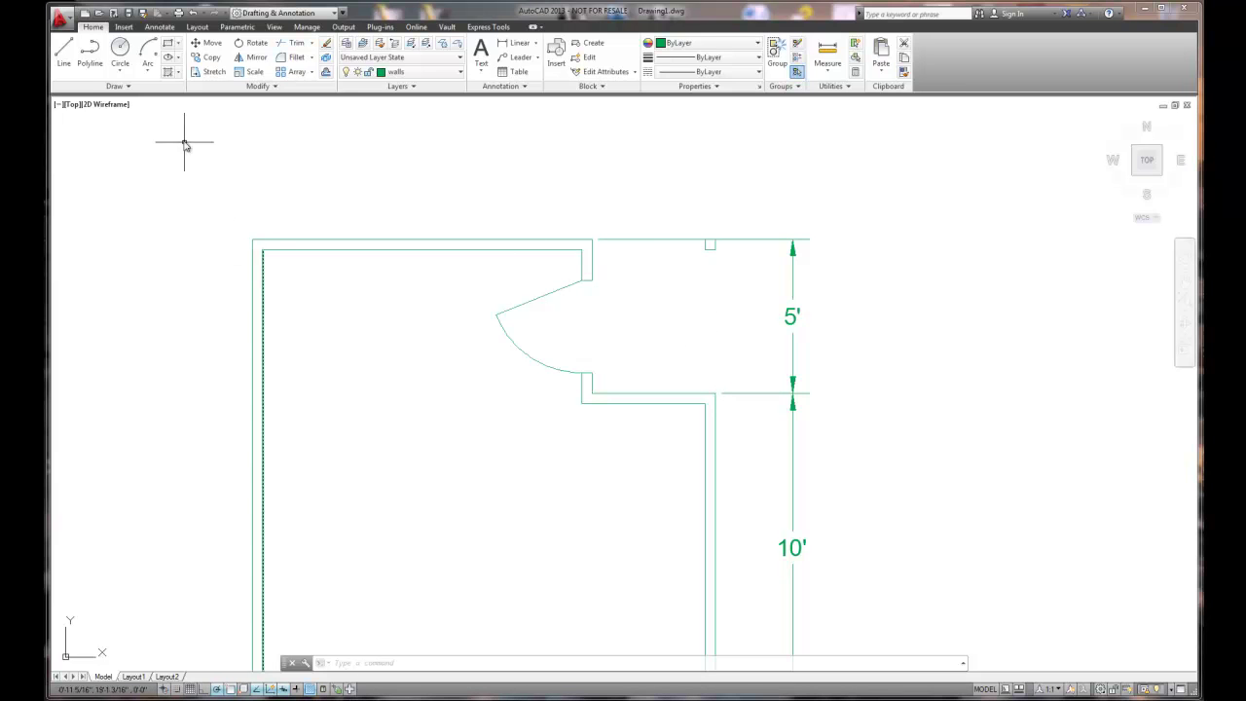
pyautogui.scroll(-2, 559, 231)
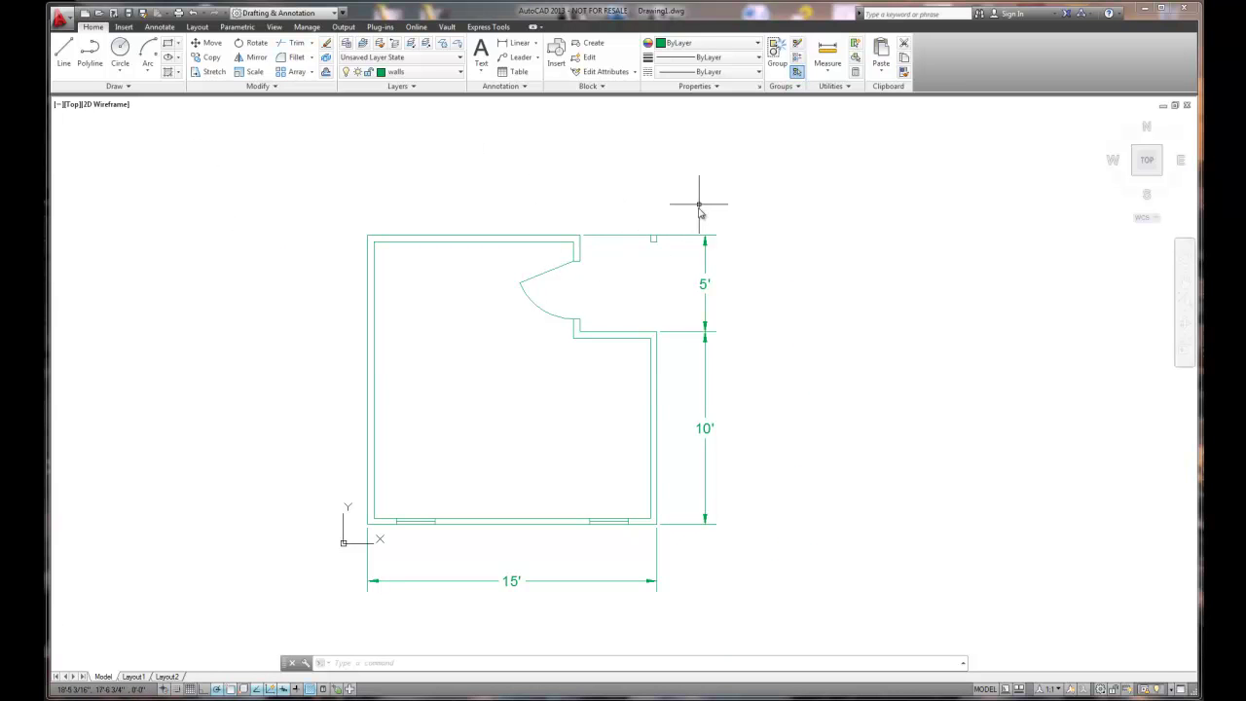
pyautogui.scroll(-1, 650, 282)
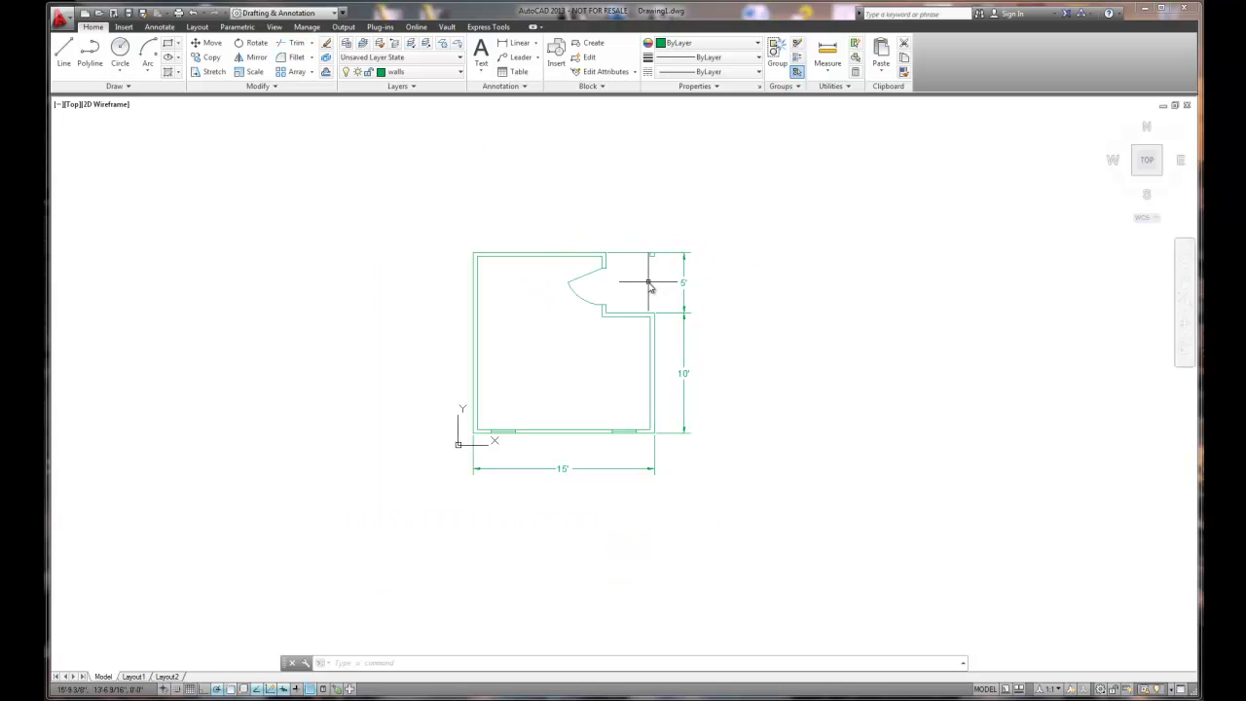
pyautogui.scroll(1, 614, 308)
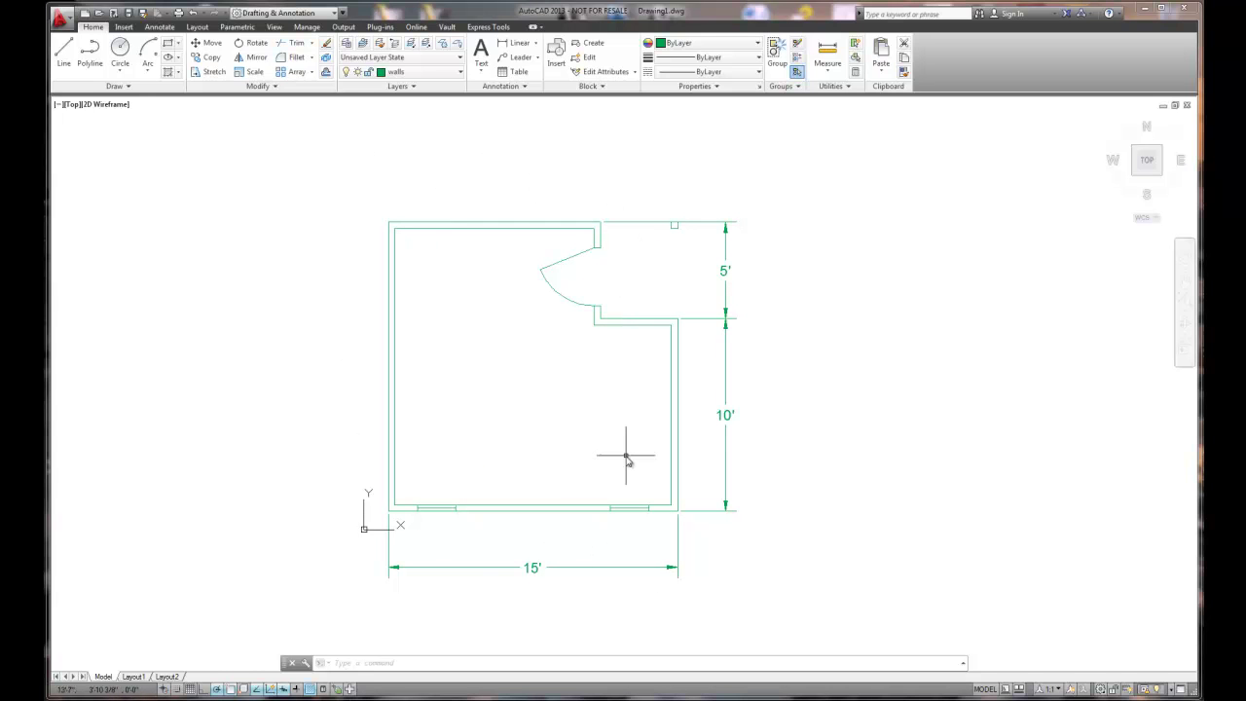
pyautogui.scroll(-2, 626, 454)
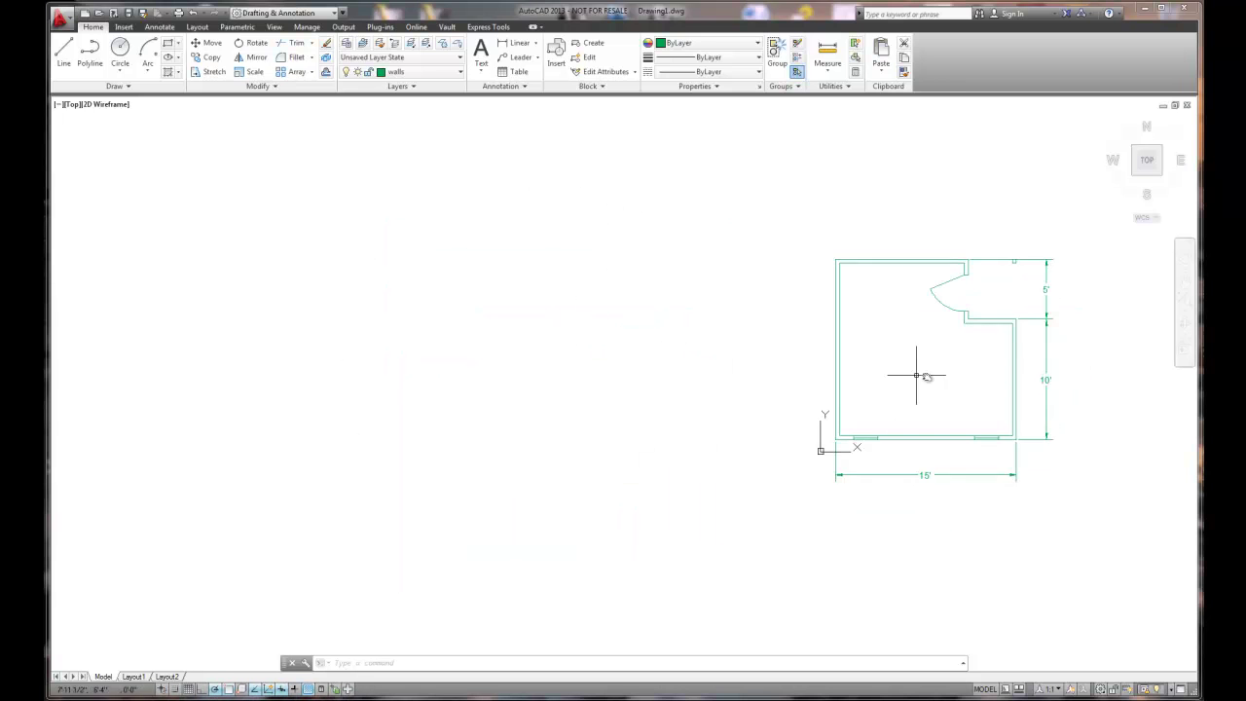
pyautogui.moveTo(938, 376); pyautogui.dragTo(500, 275, button='middle')
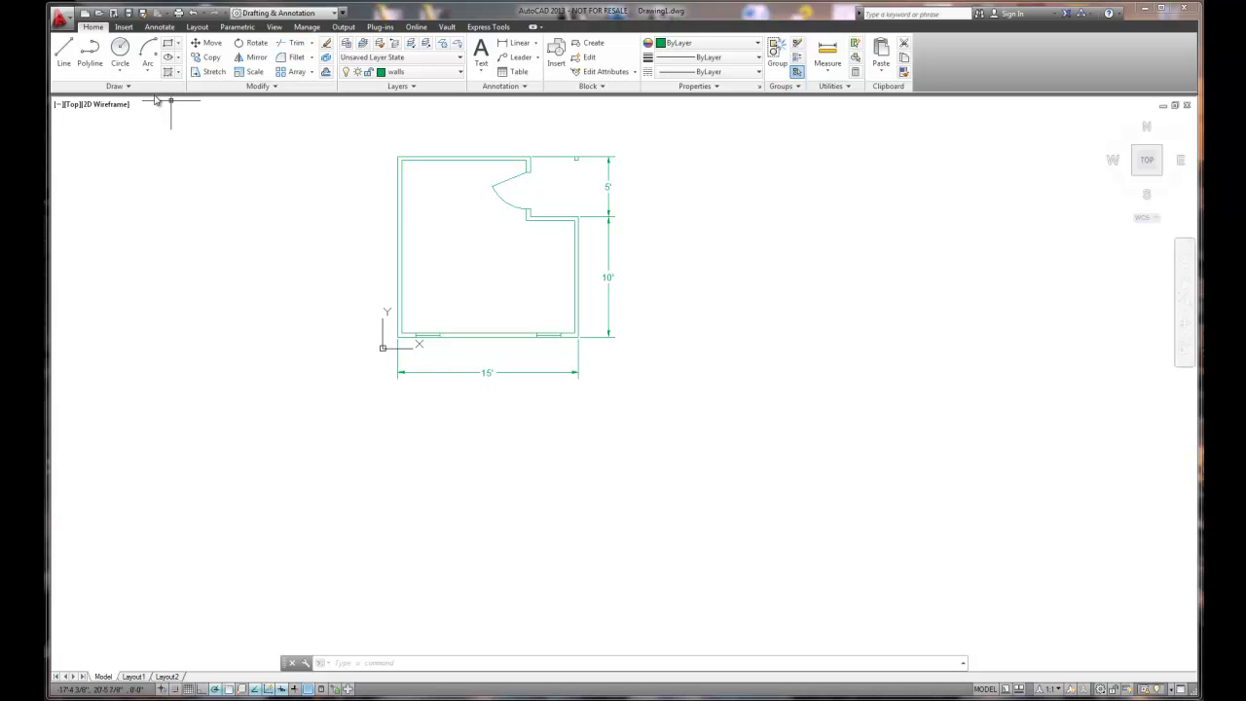
pyautogui.click(397, 73)
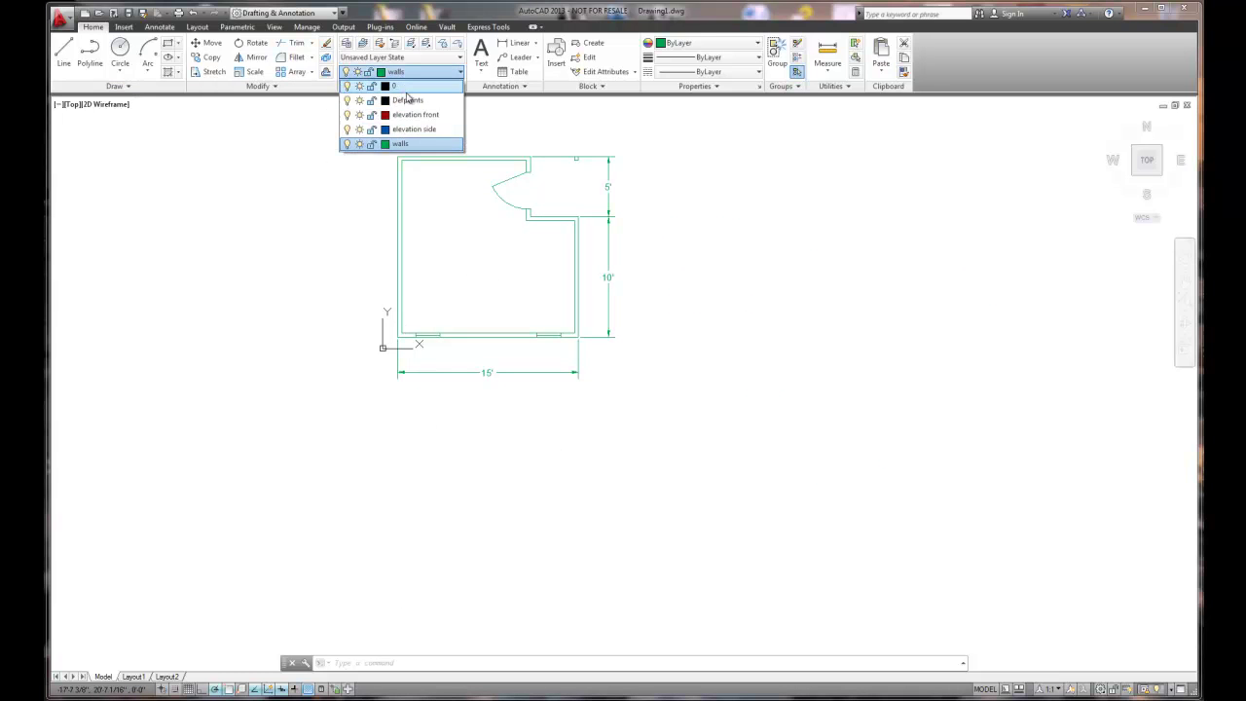
pyautogui.click(410, 122)
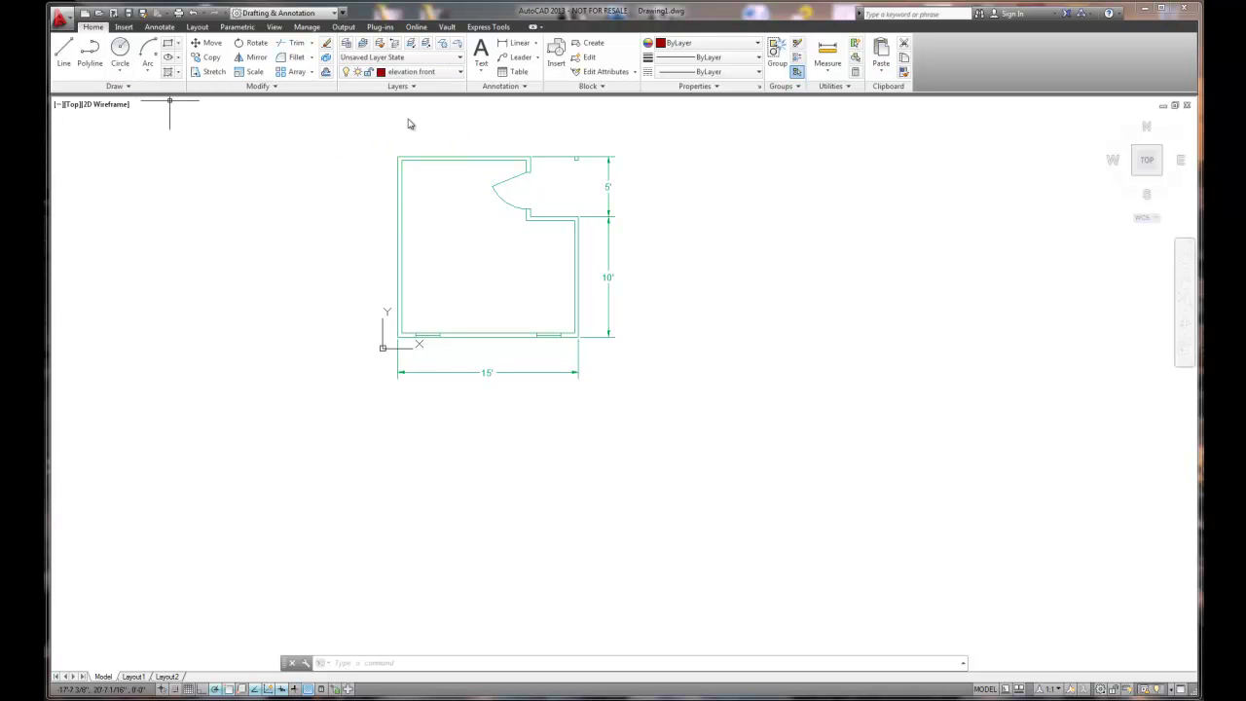
pyautogui.click(65, 50)
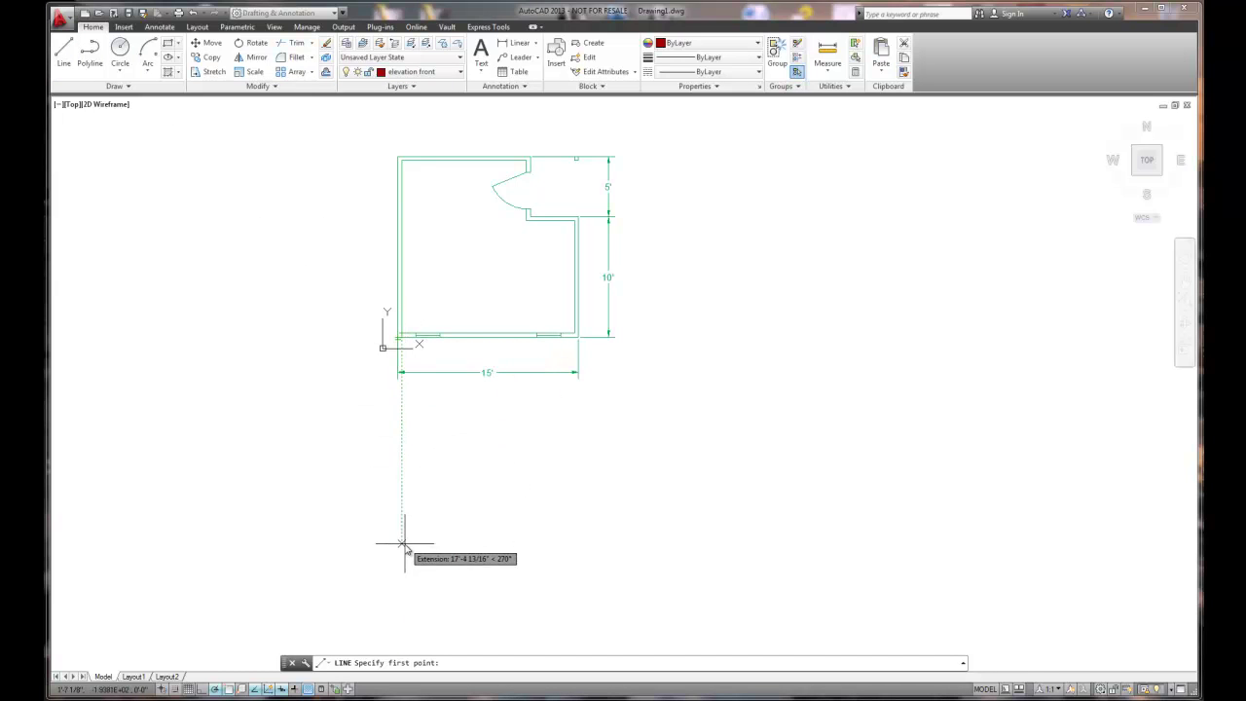
pyautogui.scroll(4, 407, 515)
pyautogui.scroll(-2, 412, 514)
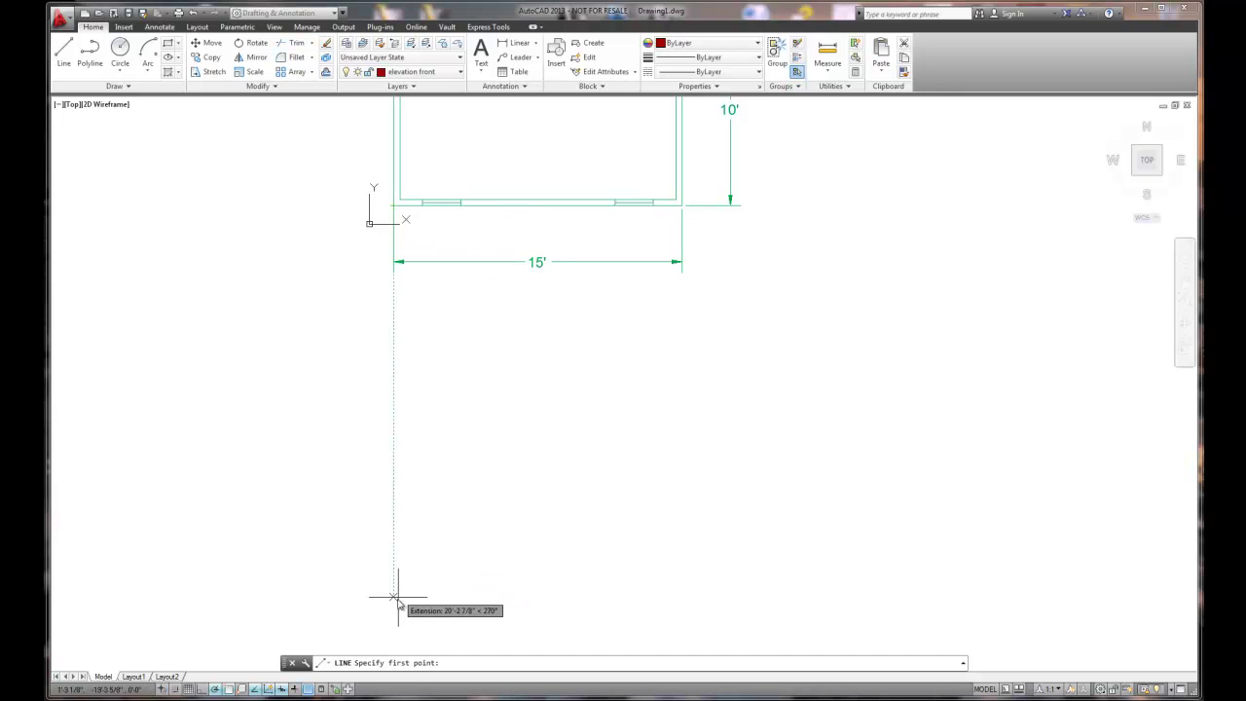
pyautogui.moveTo(398, 618); pyautogui.dragTo(385, 515, button='middle')
pyautogui.scroll(2, 387, 445)
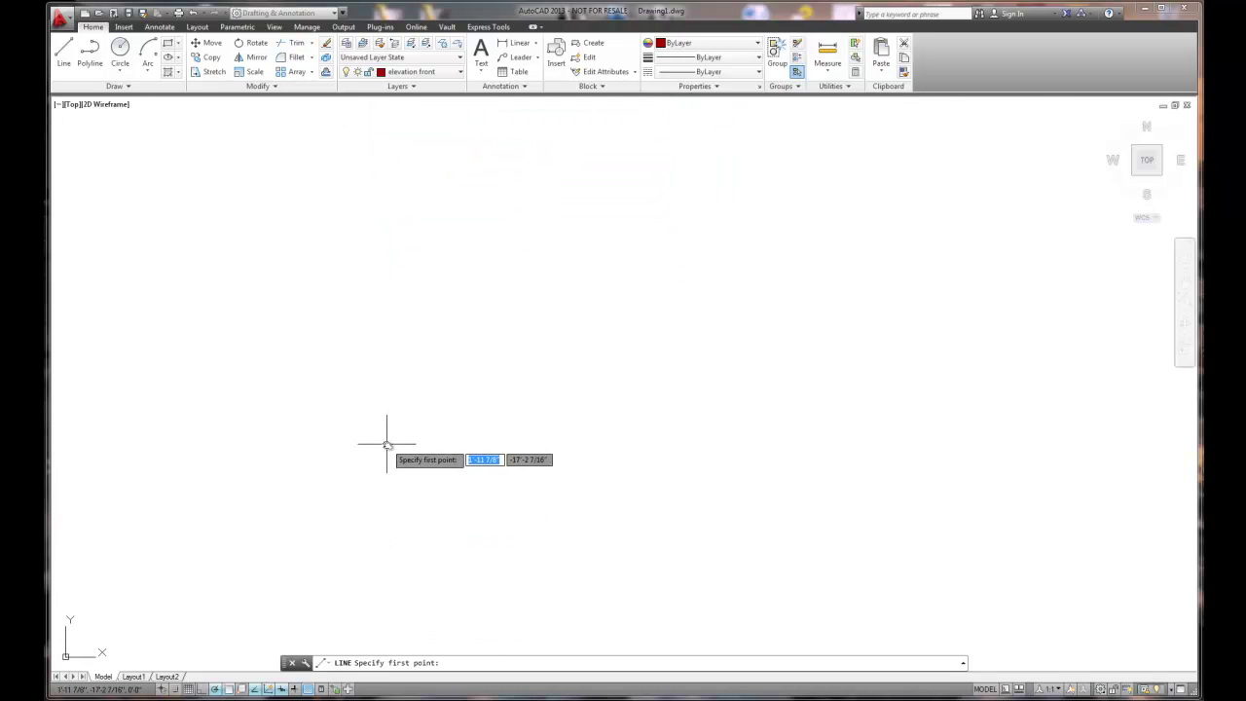
pyautogui.middleClick(390, 452)
pyautogui.middleClick(390, 453)
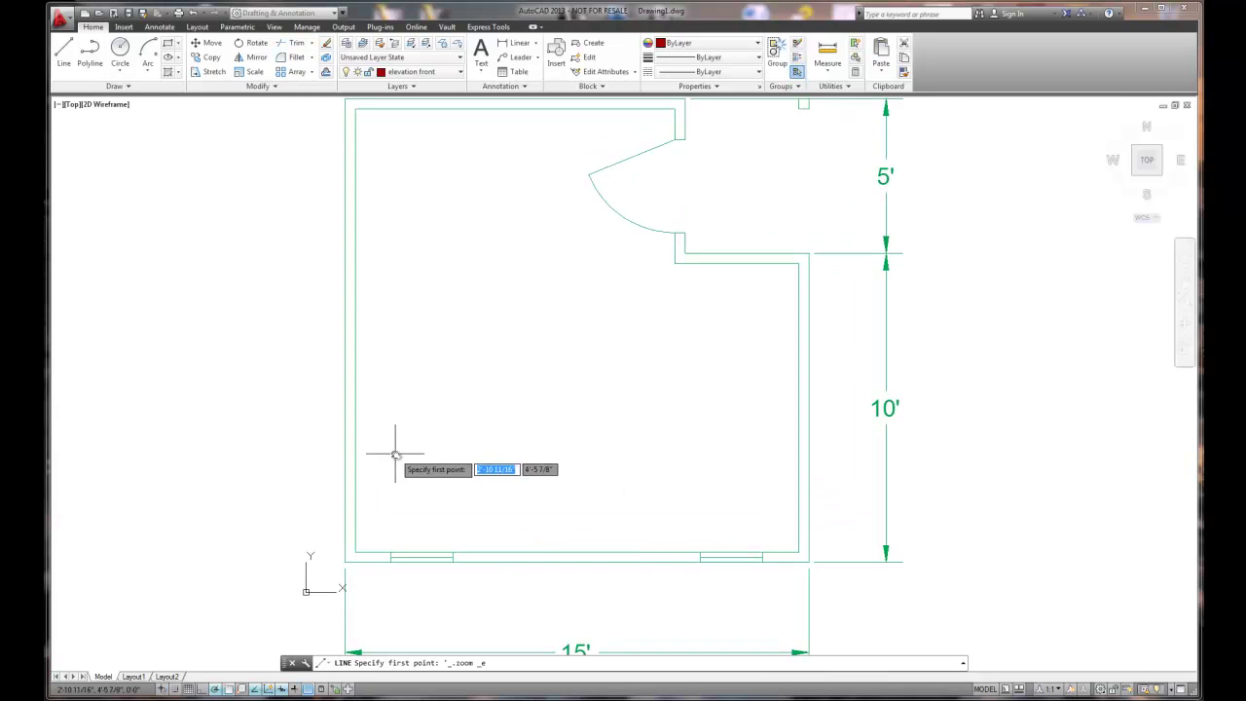
pyautogui.moveTo(424, 485); pyautogui.dragTo(413, 359, button='middle')
pyautogui.moveTo(480, 424); pyautogui.dragTo(468, 381, button='middle')
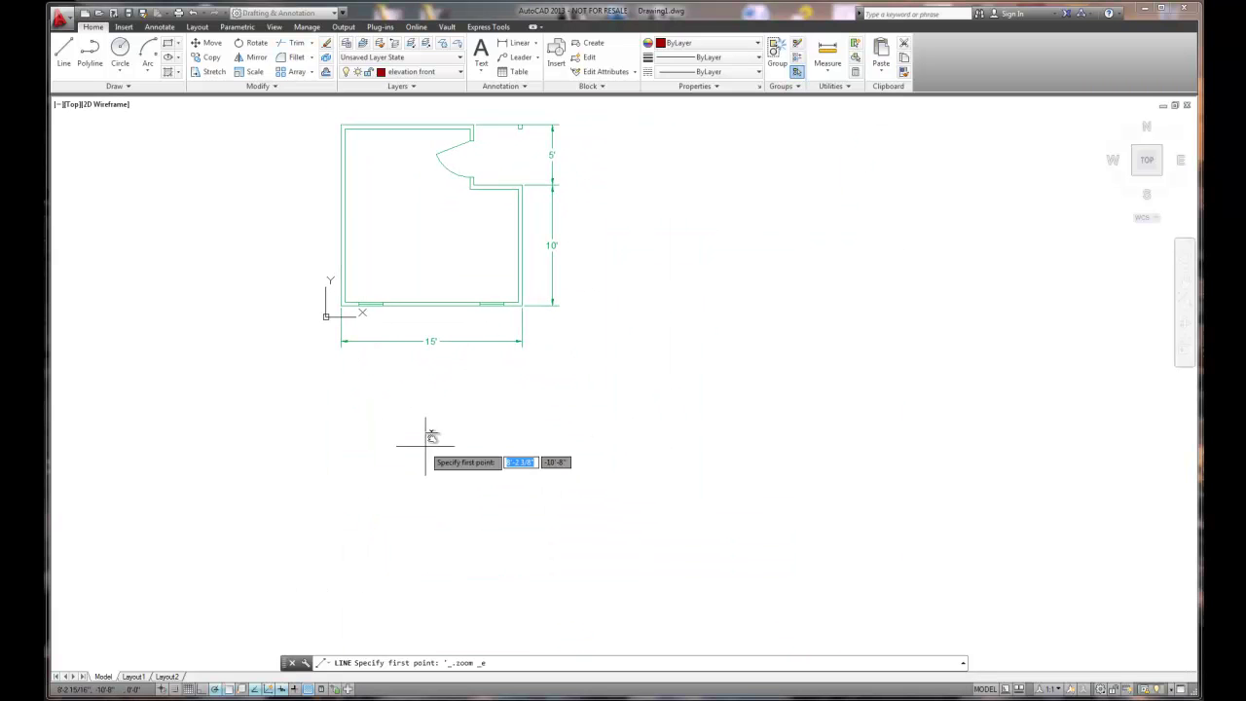
# Draw a 15' horizontal base line below the floor plan, starting directly under the plan's lower-left outer corner.
pyautogui.click(68, 53)
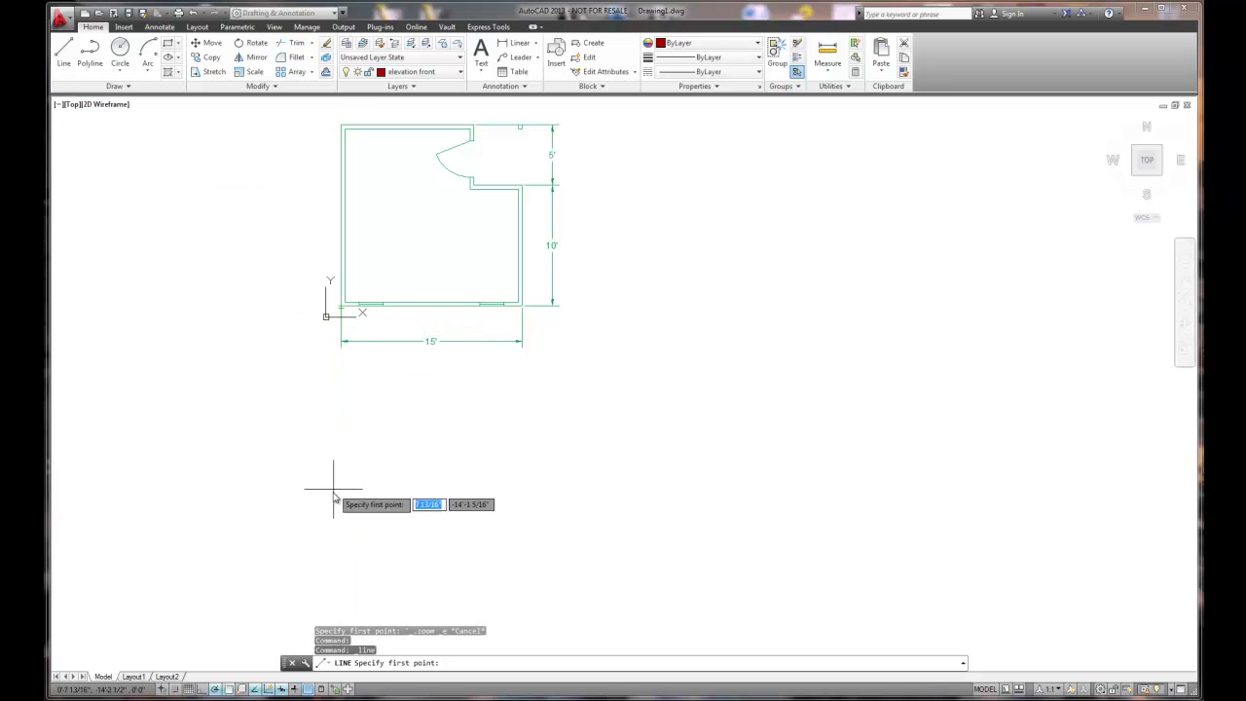
pyautogui.click(341, 606)
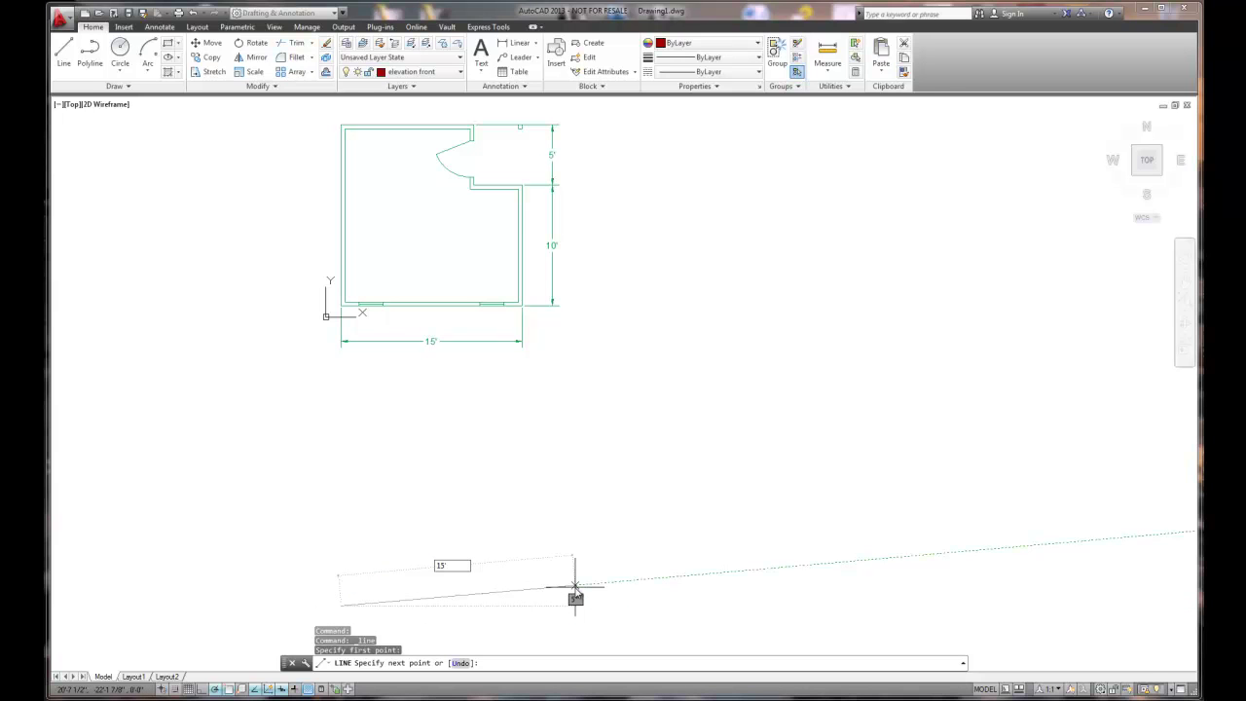
pyautogui.press('Escape')
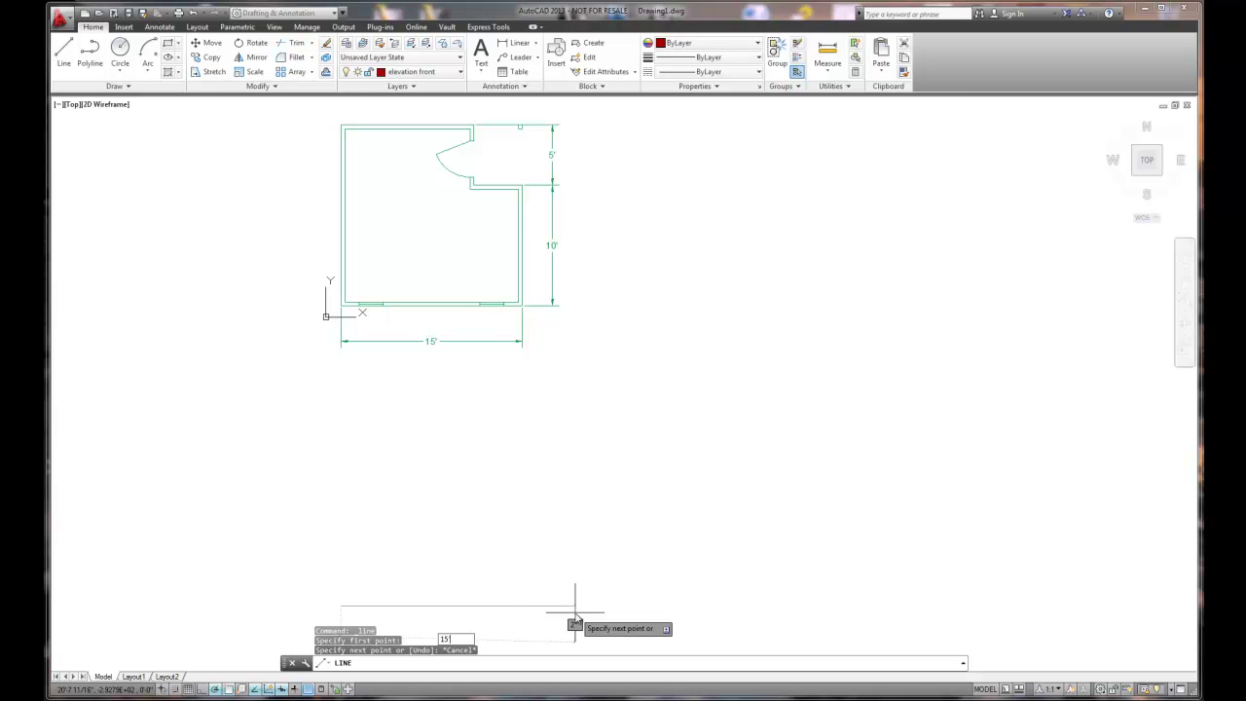
pyautogui.write("'")
pyautogui.press('Return')
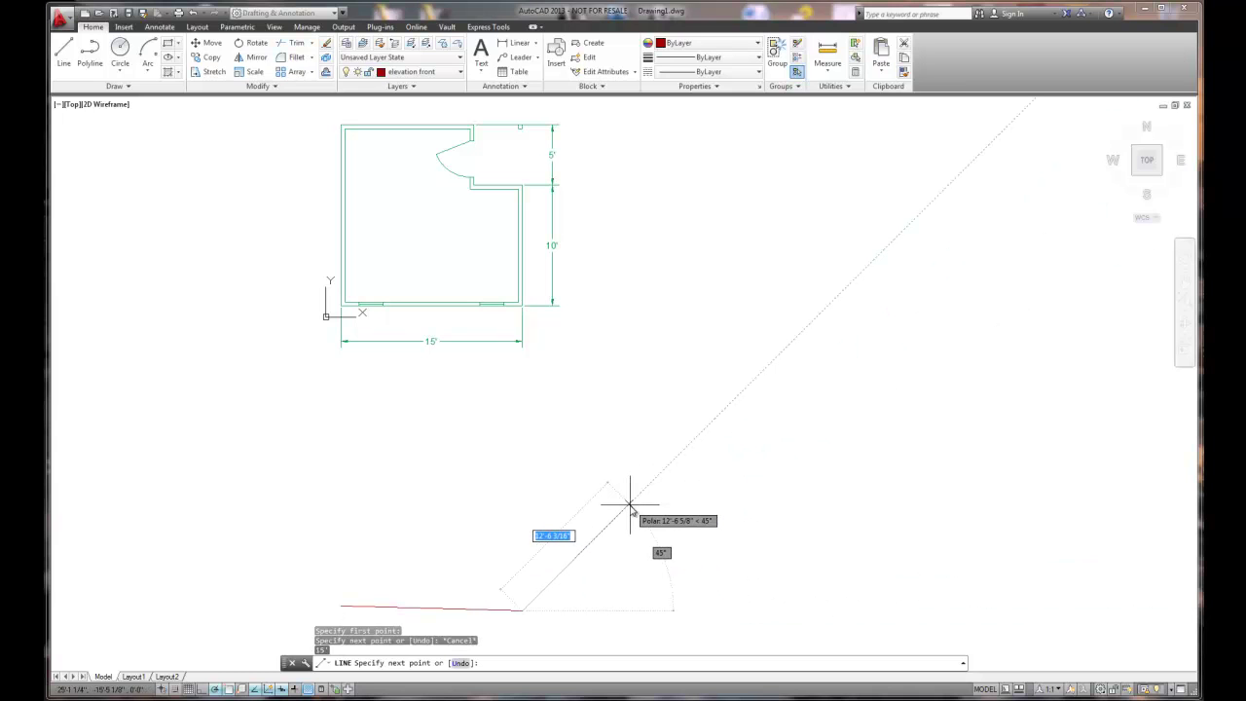
pyautogui.press('Return')
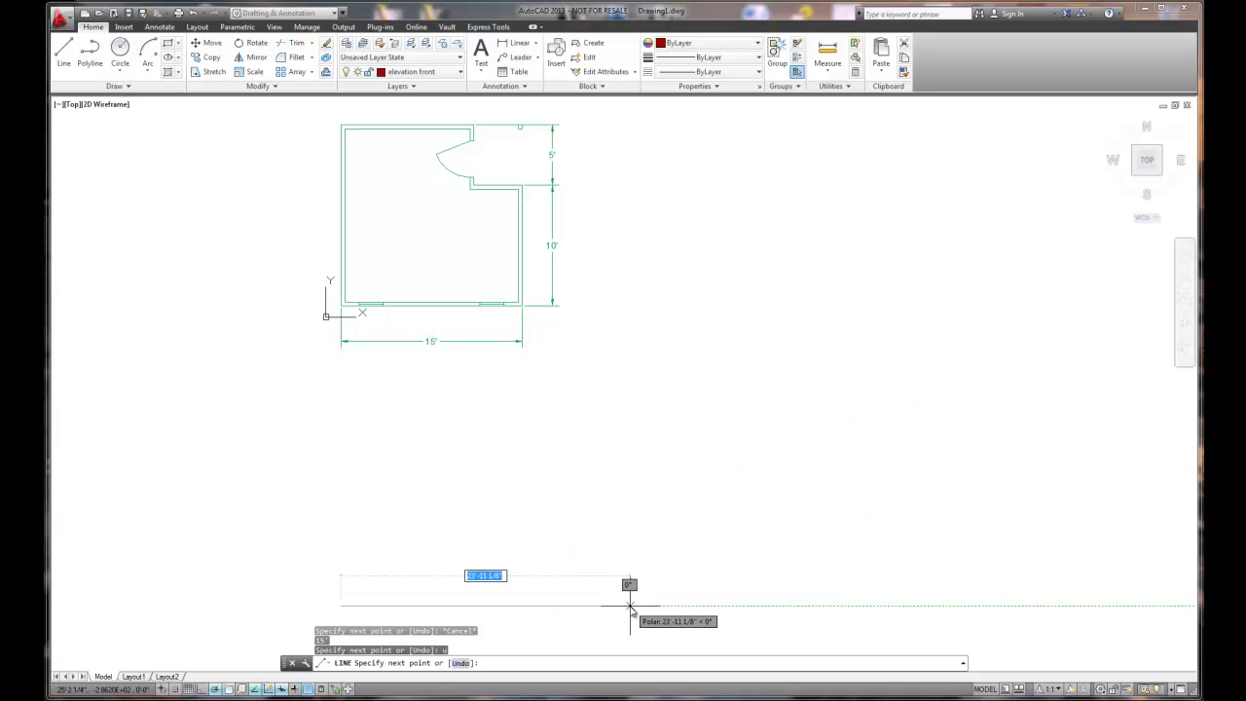
pyautogui.press('Return')
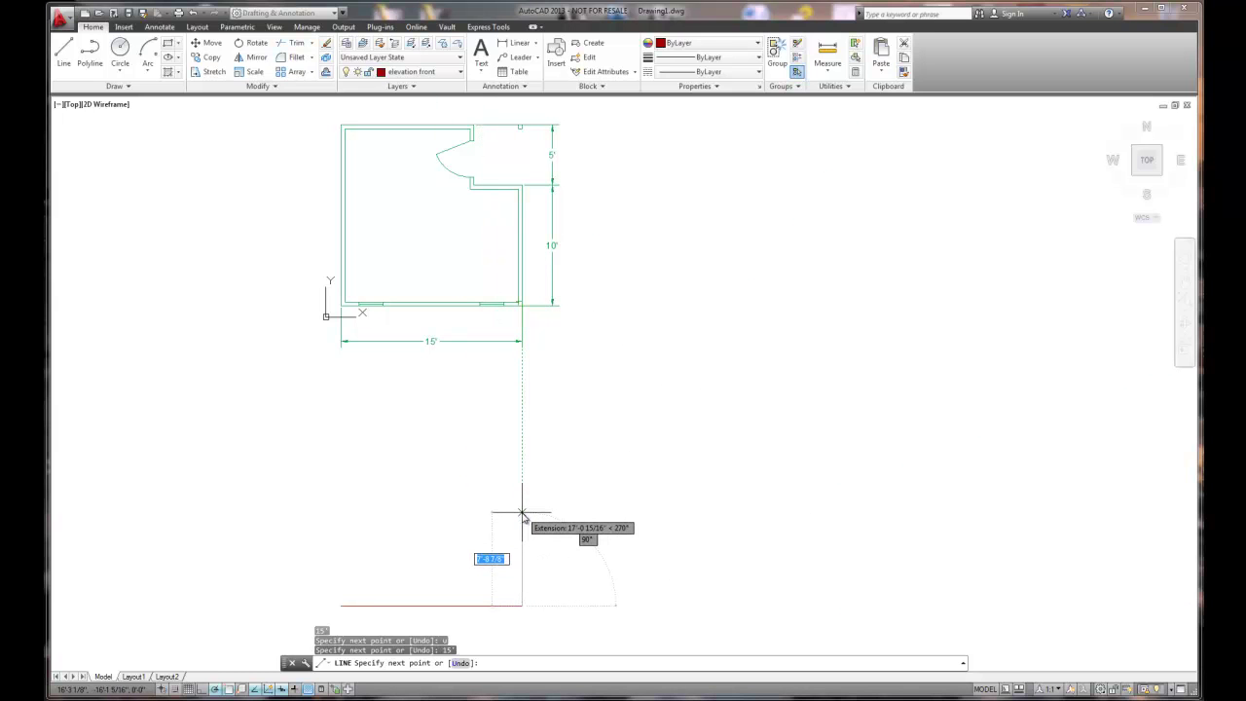
# Complete the front elevation rectangle with an 8' right side, a top line and a left side back to the base line's start.
pyautogui.write('8')
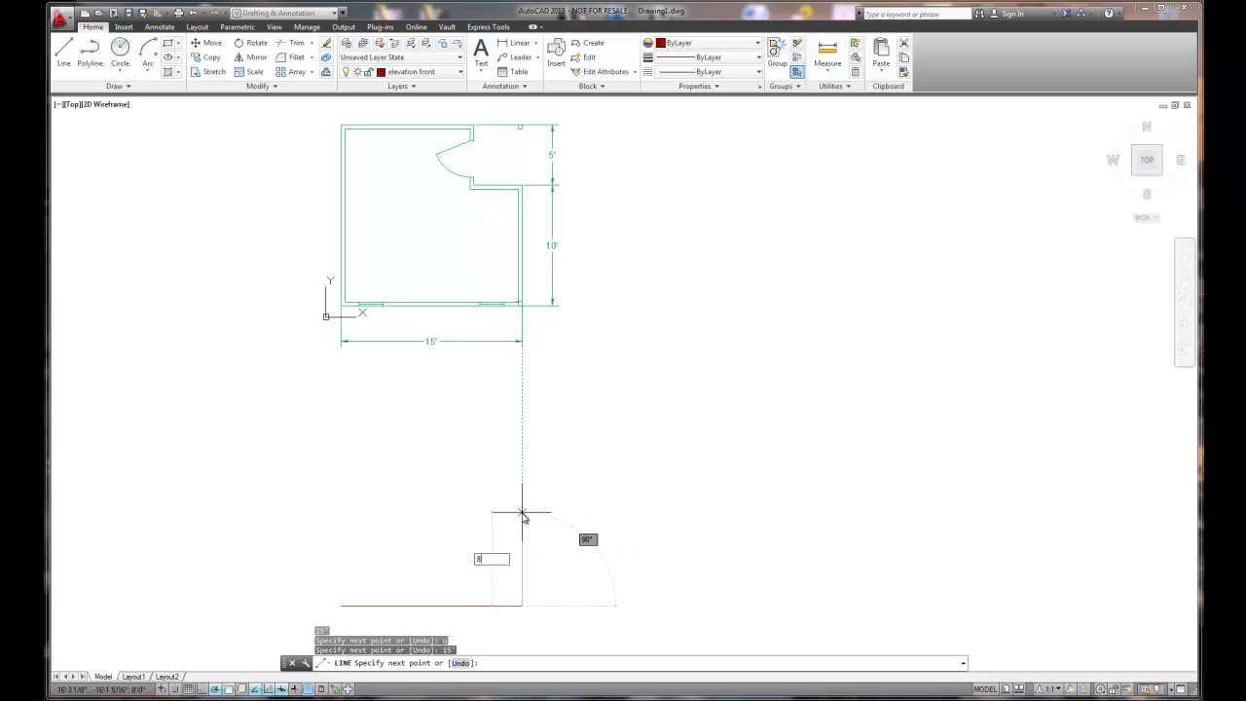
pyautogui.write("'")
pyautogui.press('Return')
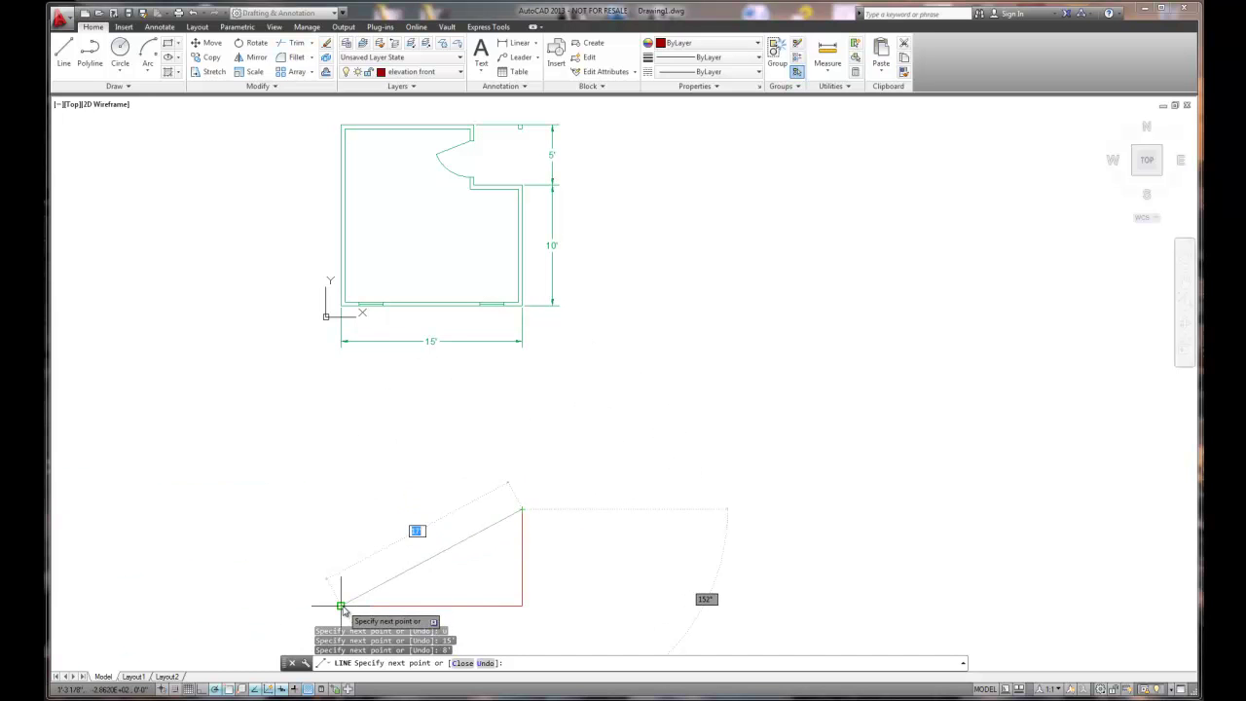
pyautogui.click(341, 509)
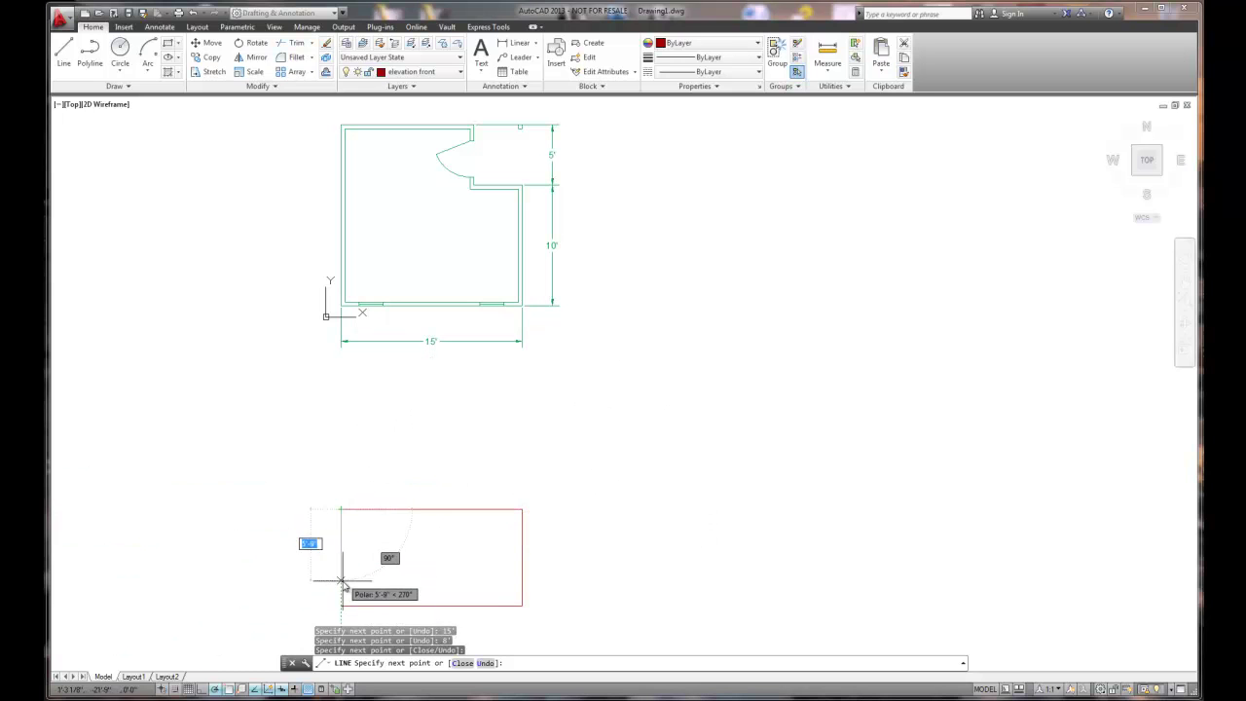
pyautogui.rightClick(384, 587)
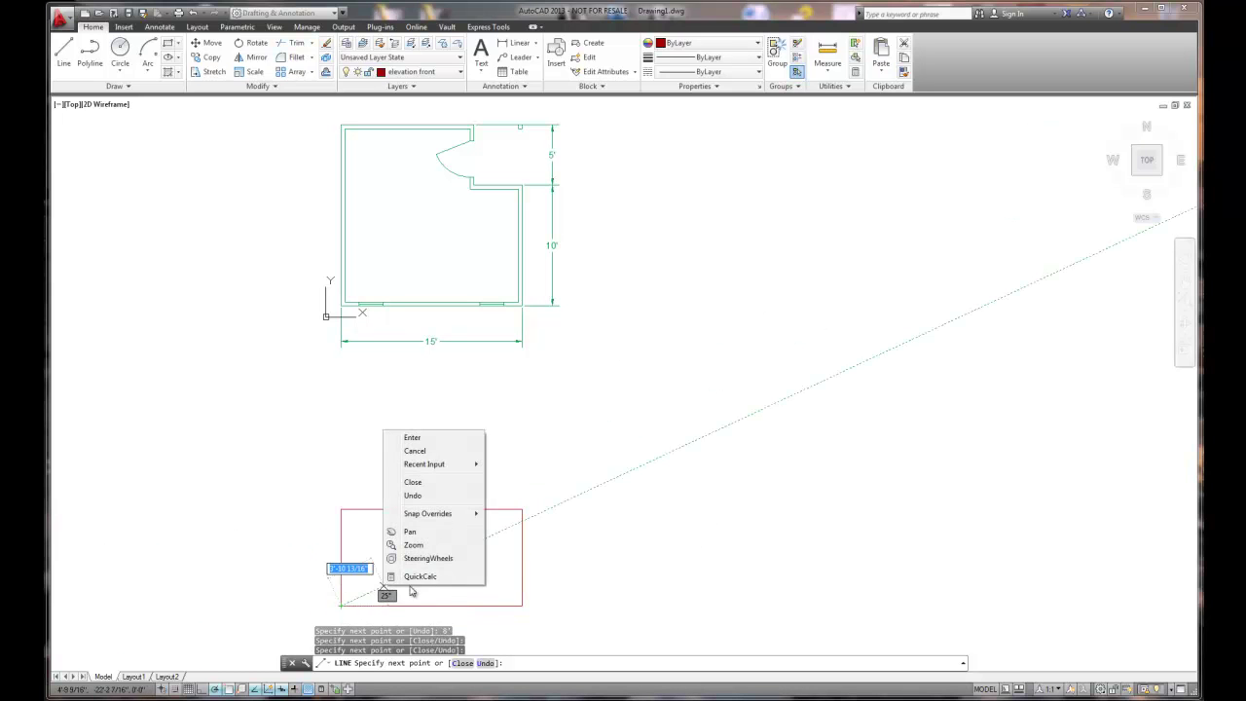
pyautogui.click(425, 441)
# Draw a full-height vertical line in the front elevation, aligned with the left edge of the plan's left window.
pyautogui.rightClick(317, 363)
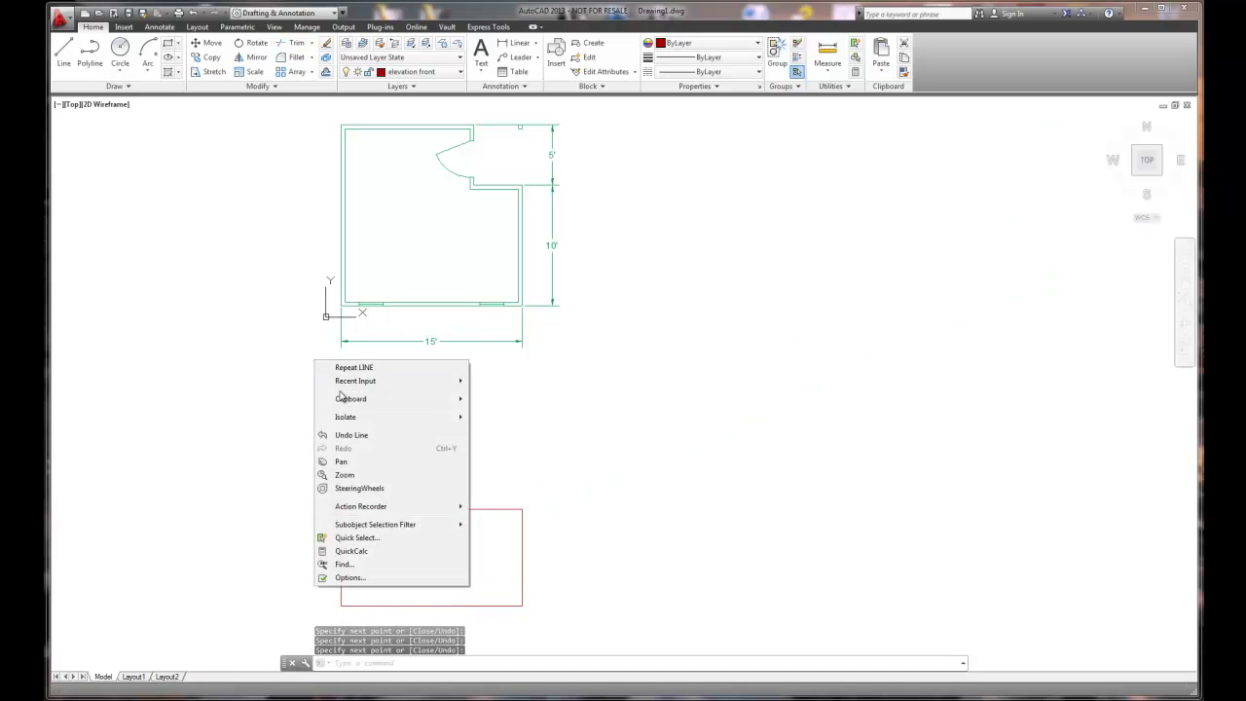
pyautogui.click(349, 368)
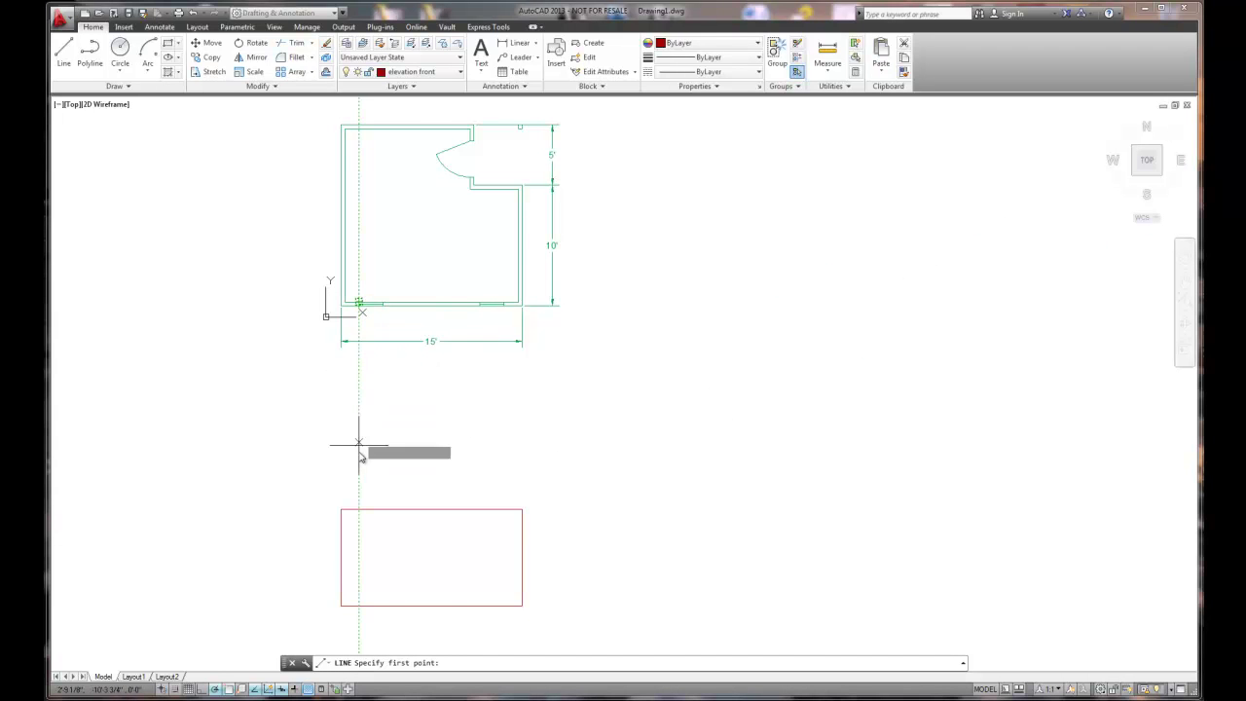
pyautogui.click(358, 509)
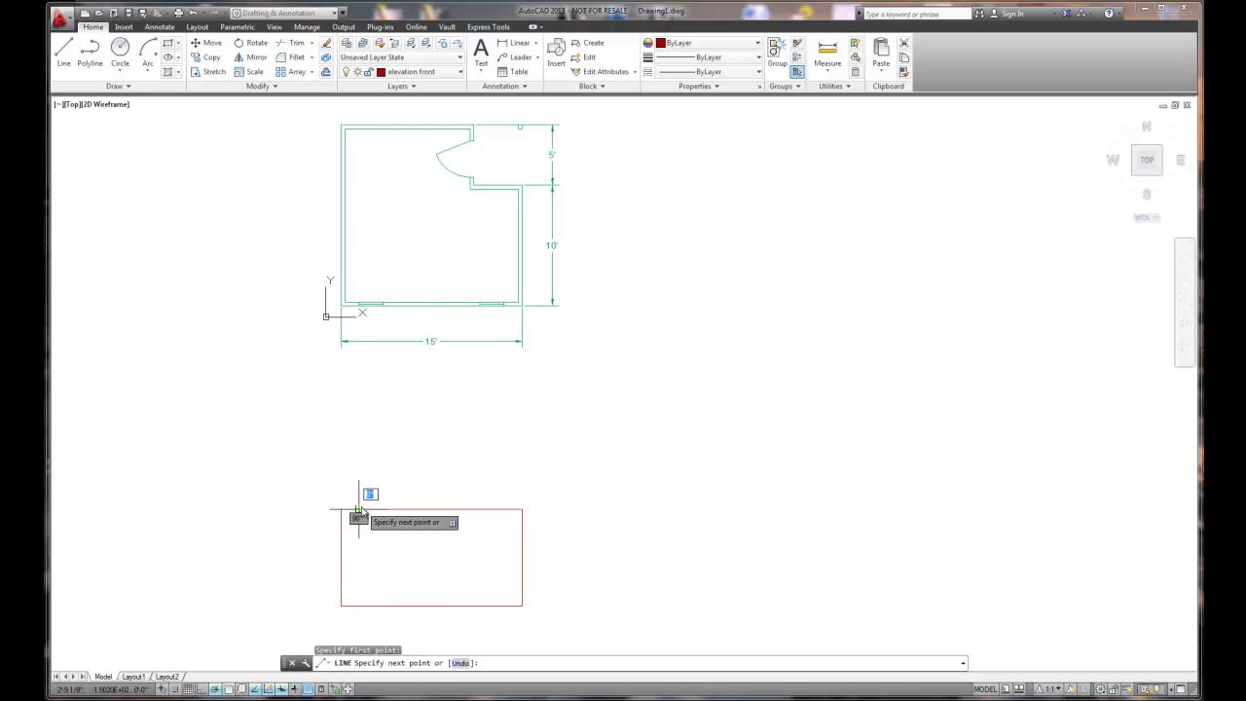
pyautogui.click(358, 606)
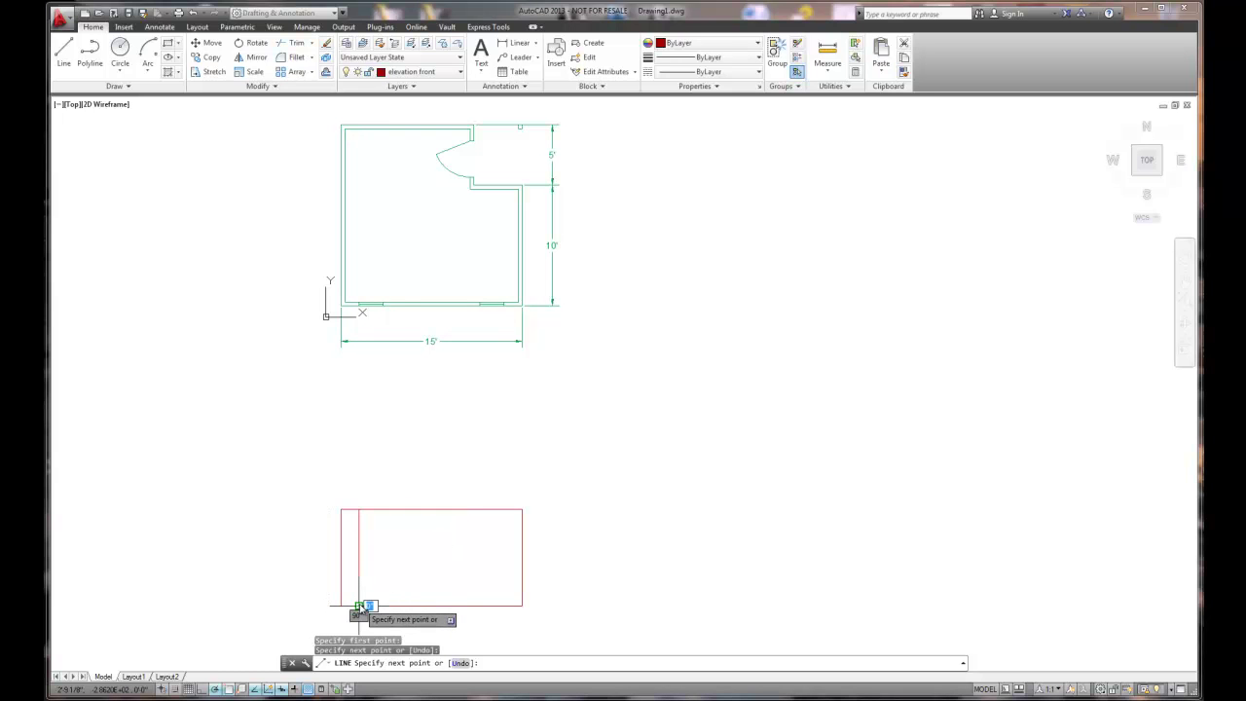
pyautogui.rightClick(358, 606)
pyautogui.click(390, 466)
# Draw a full-height vertical line in the front elevation, aligned with the right edge of the plan's left window.
pyautogui.rightClick(406, 416)
pyautogui.click(447, 422)
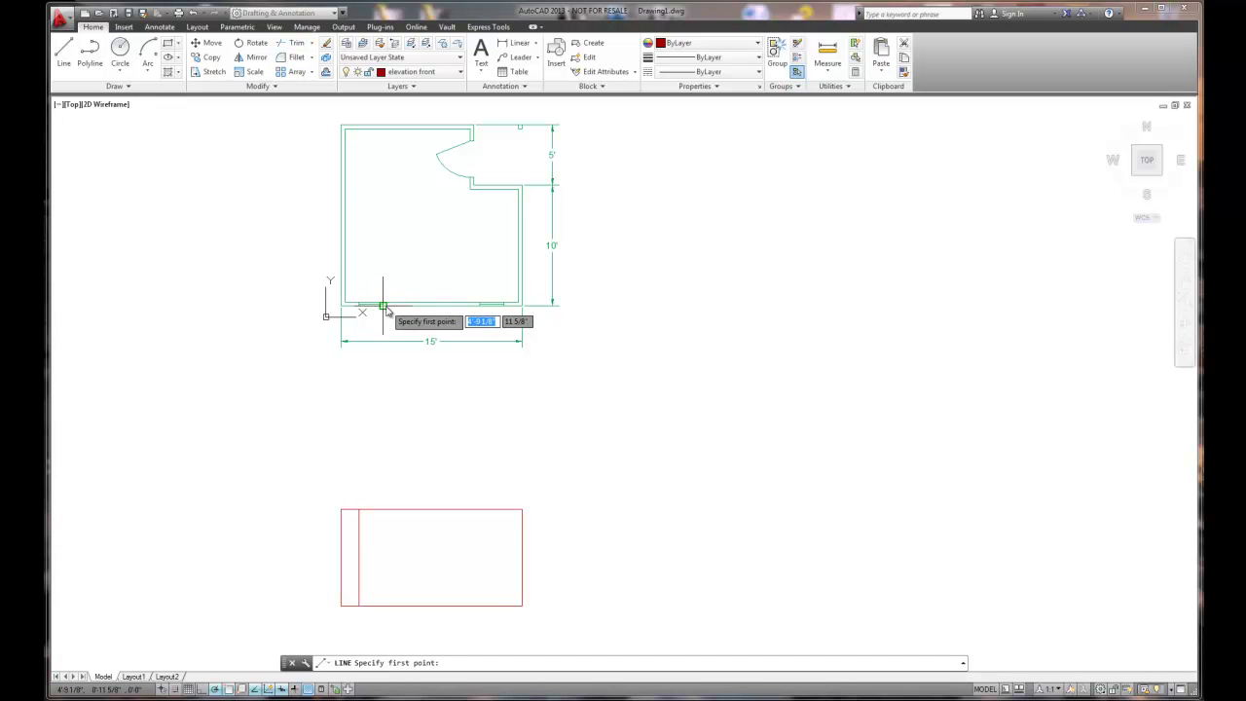
pyautogui.click(383, 510)
pyautogui.click(383, 608)
pyautogui.rightClick(389, 615)
pyautogui.click(428, 473)
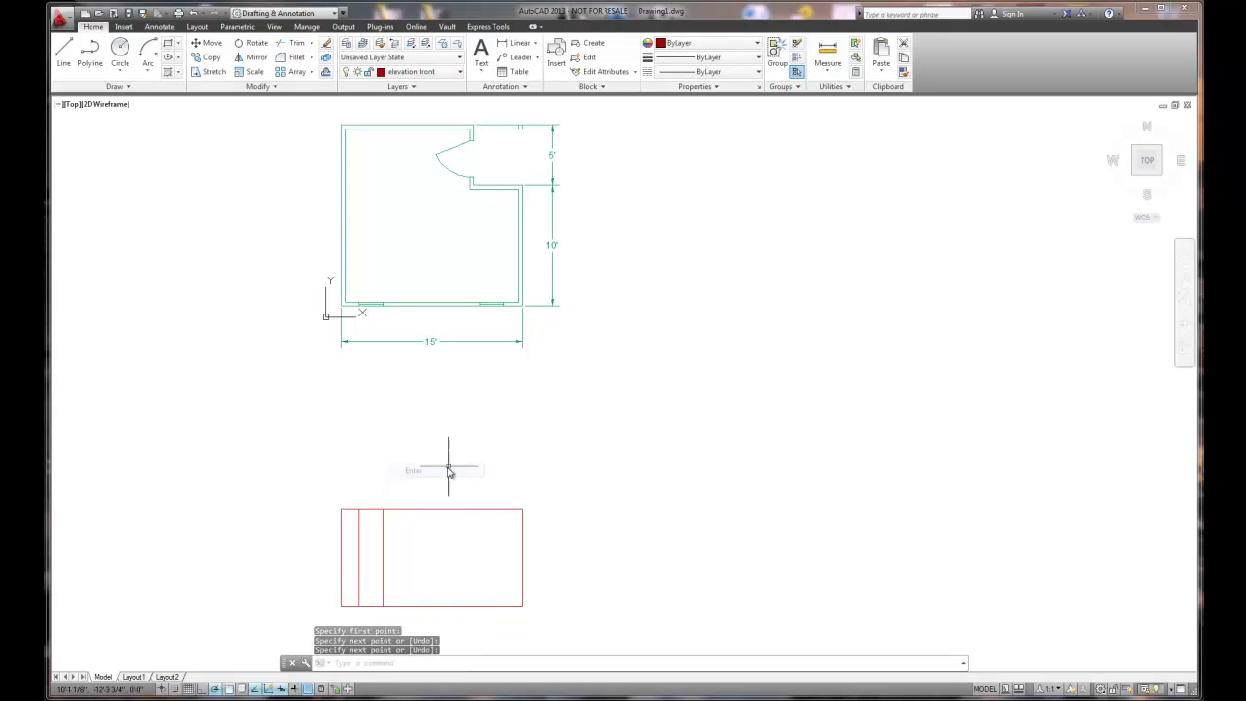
# Draw a full-height vertical line in the front elevation, aligned with the left edge of the plan's right window.
pyautogui.rightClick(503, 394)
pyautogui.click(545, 405)
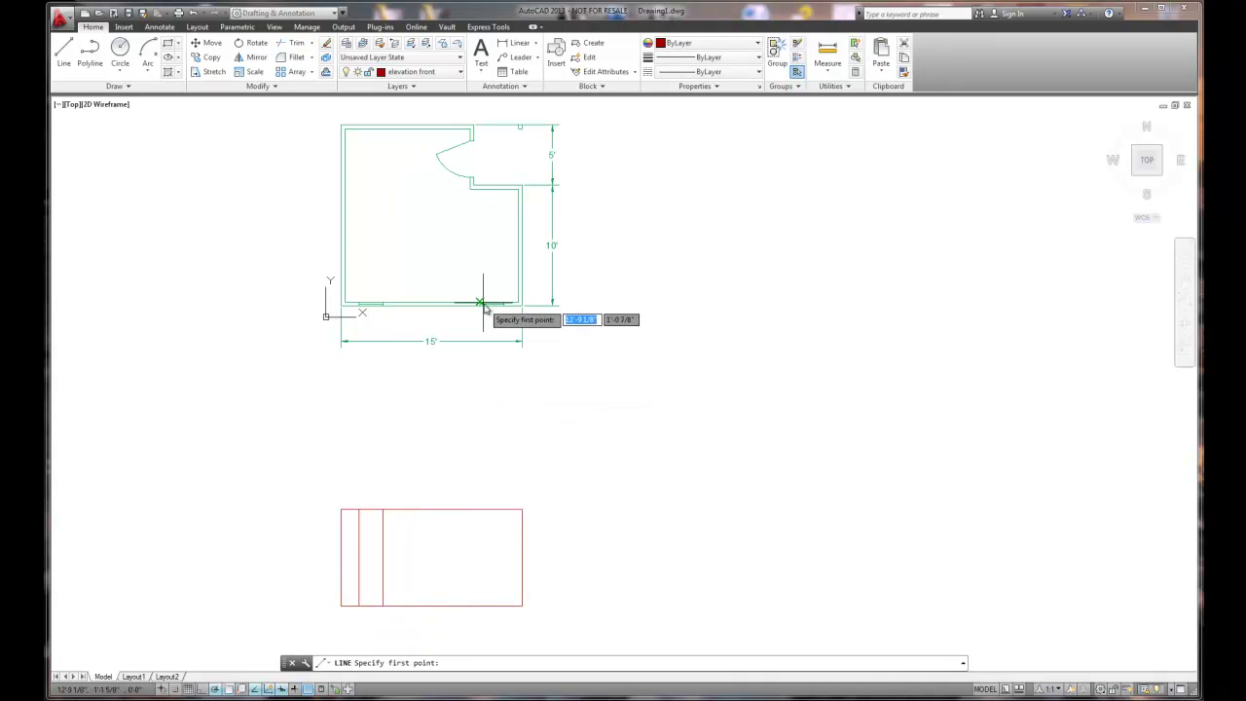
pyautogui.click(480, 509)
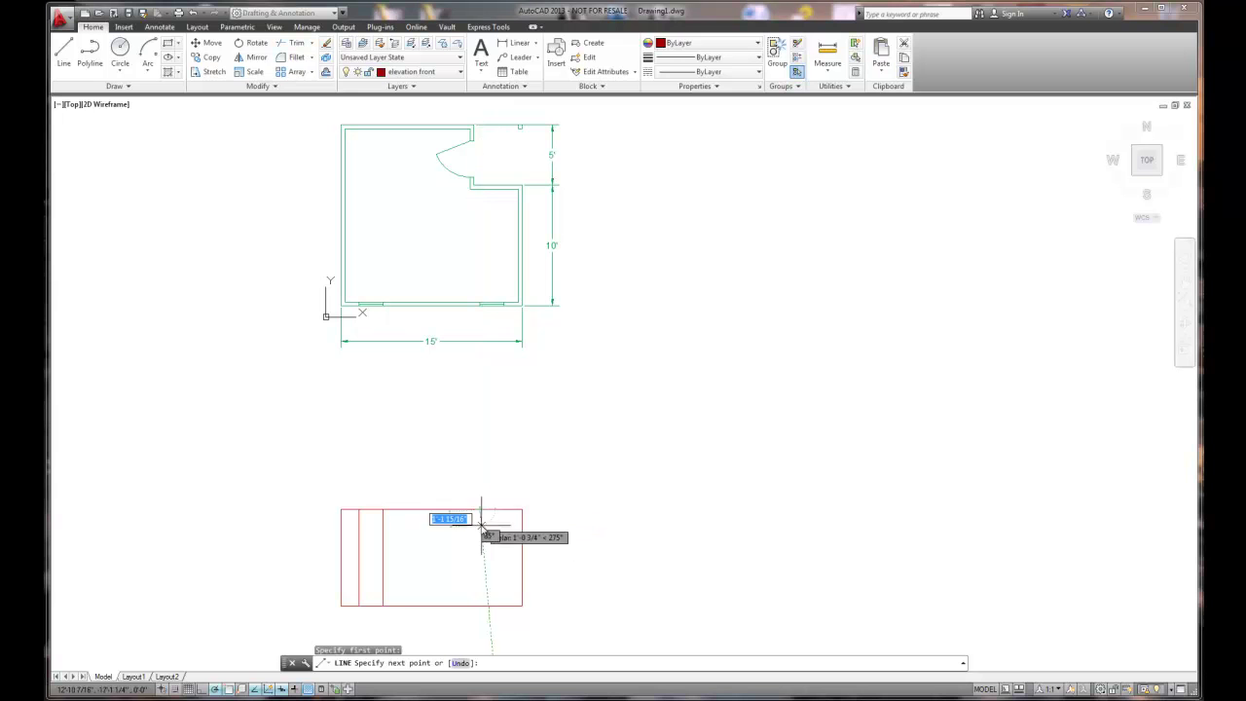
pyautogui.click(479, 605)
pyautogui.rightClick(480, 605)
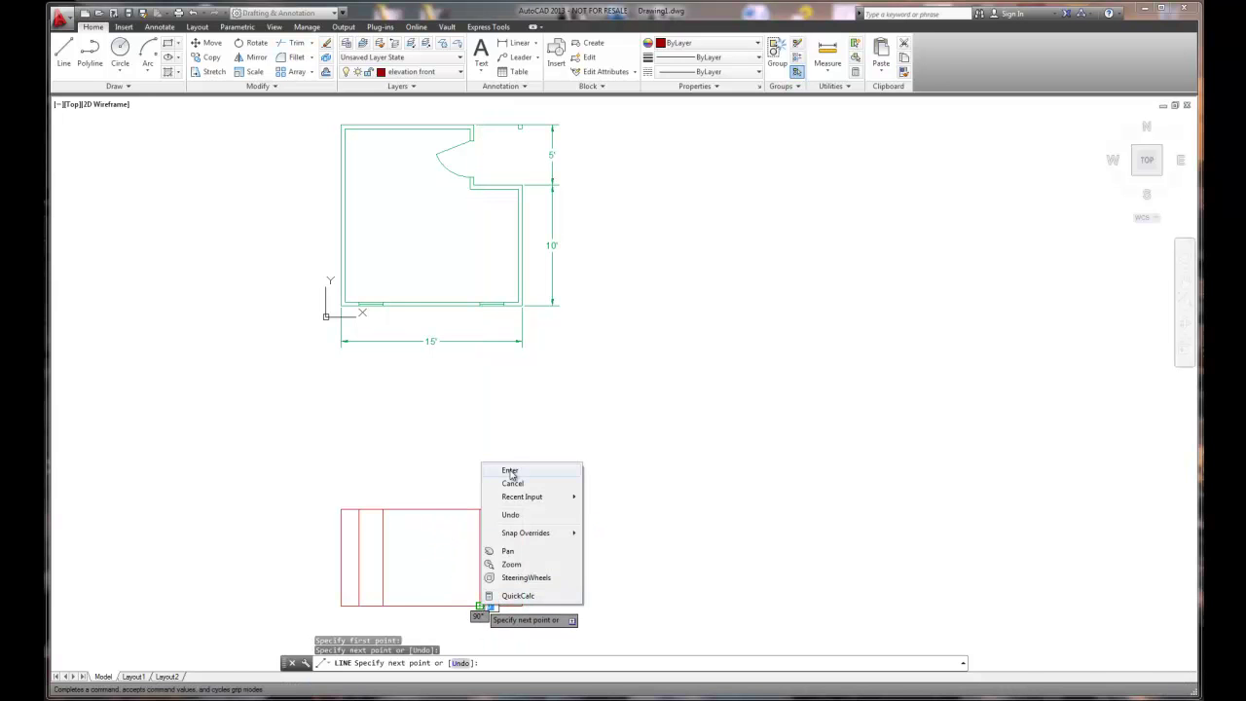
pyautogui.click(510, 472)
# Draw a full-height vertical line in the front elevation, aligned with the right edge of the plan's right window.
pyautogui.rightClick(508, 322)
pyautogui.click(514, 327)
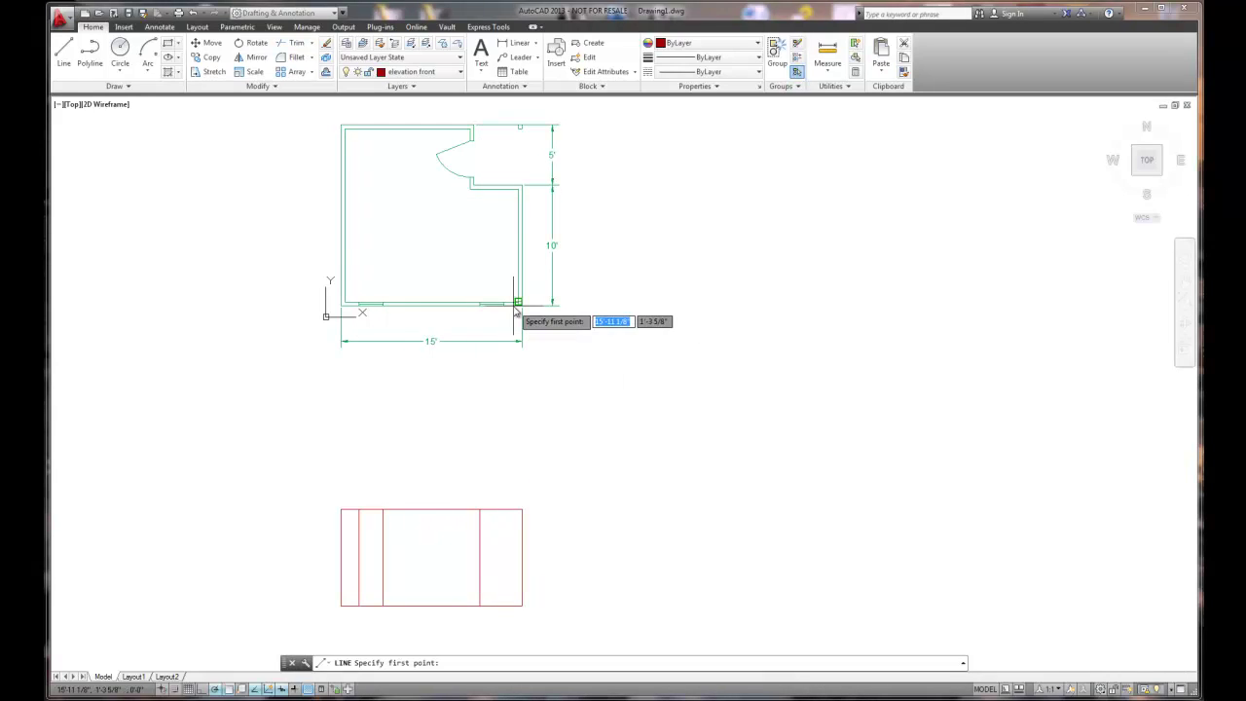
pyautogui.click(504, 510)
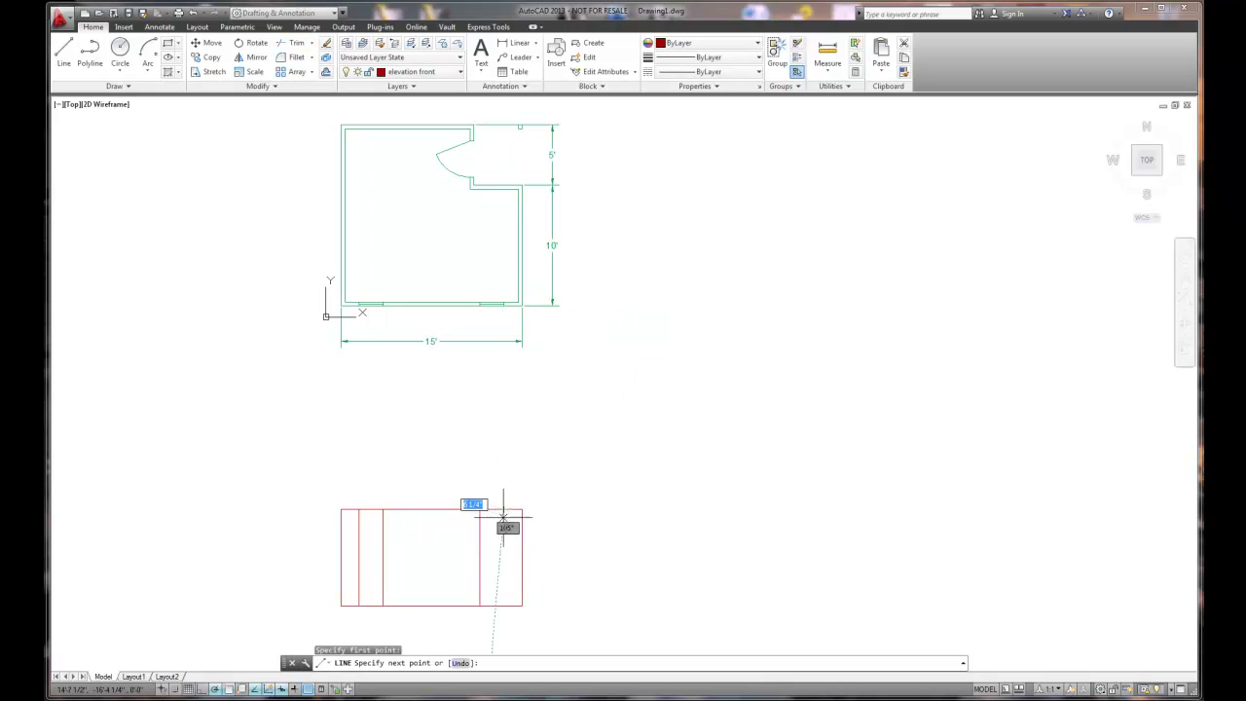
pyautogui.click(504, 605)
pyautogui.rightClick(510, 580)
pyautogui.click(538, 445)
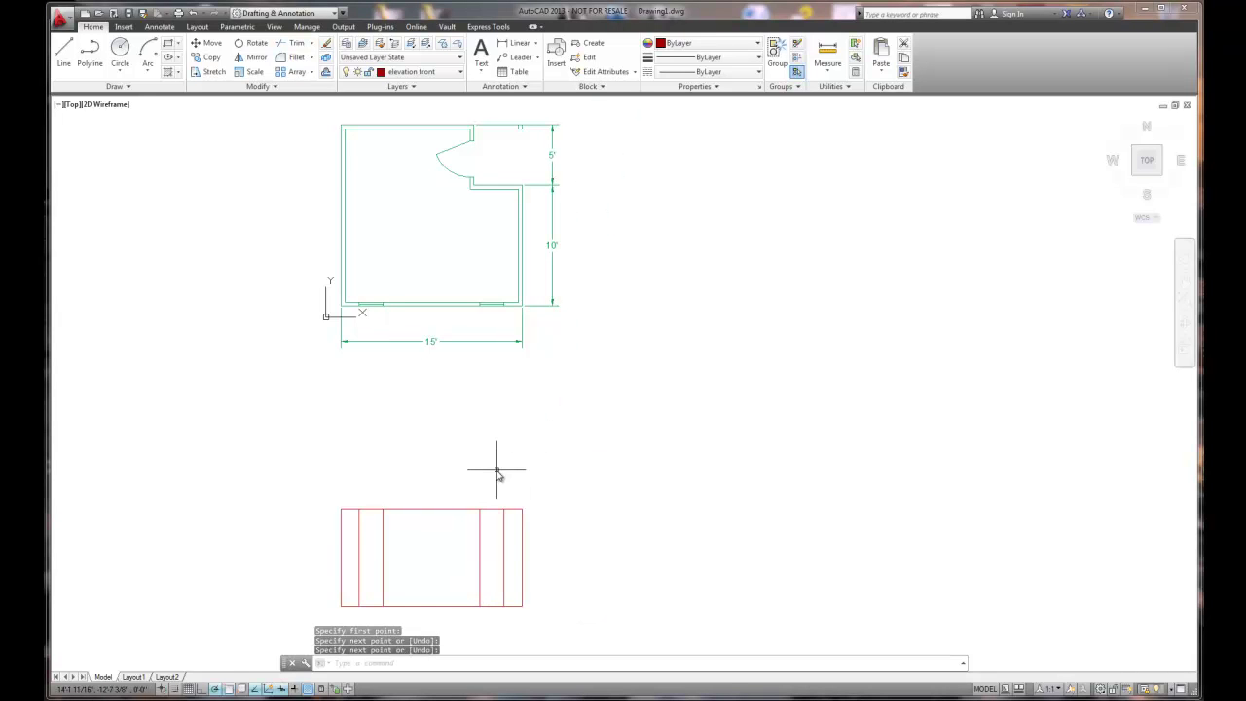
# Offset the front elevation's base line 7' upward to mark the window head height.
pyautogui.scroll(3, 468, 556)
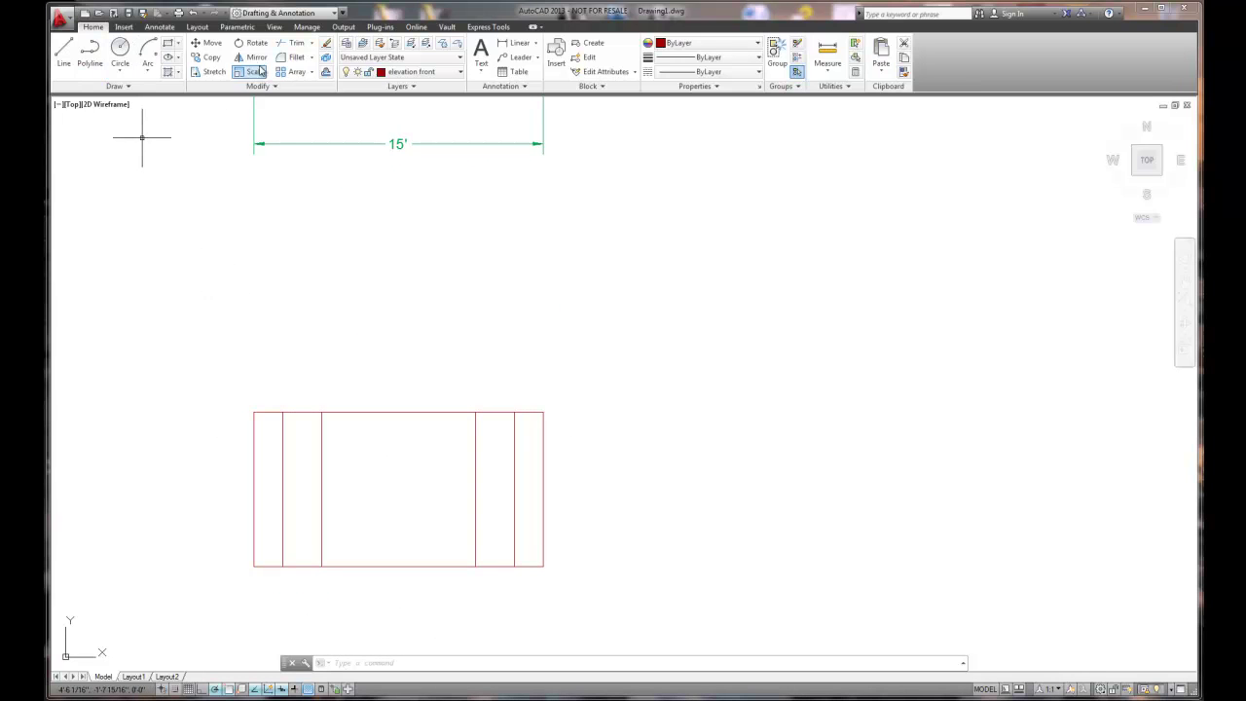
pyautogui.click(326, 73)
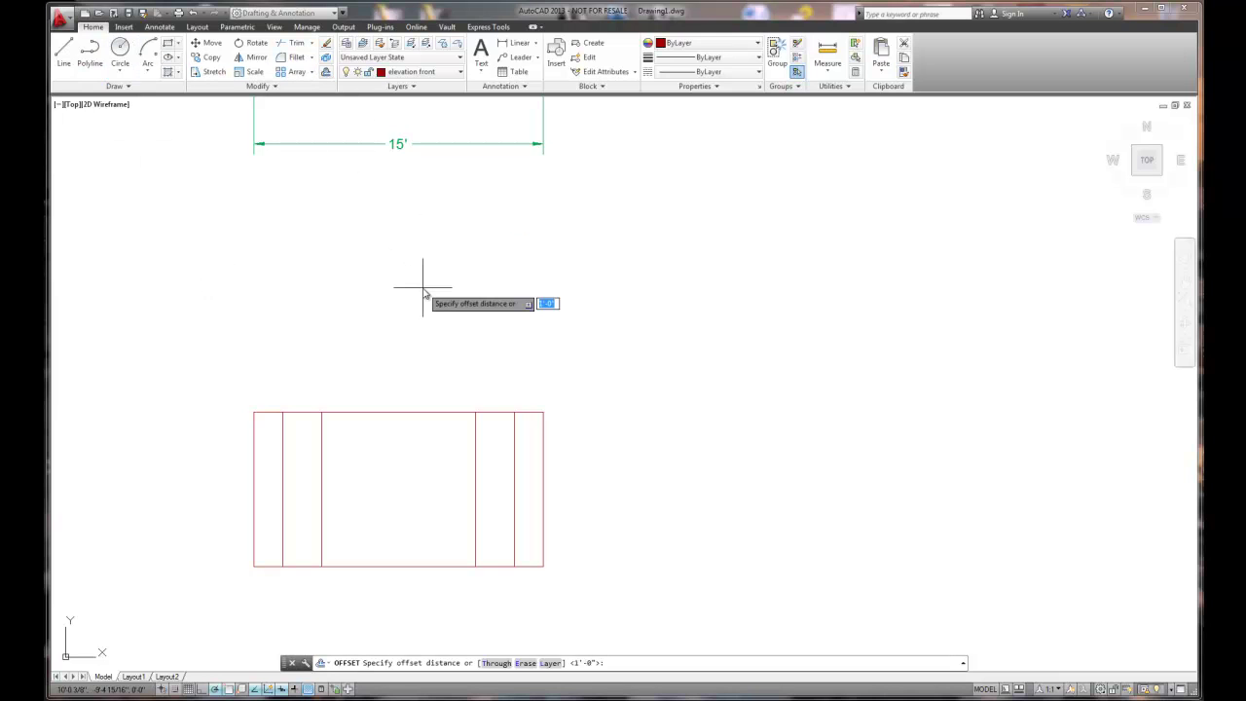
pyautogui.write('2')
pyautogui.press('Return')
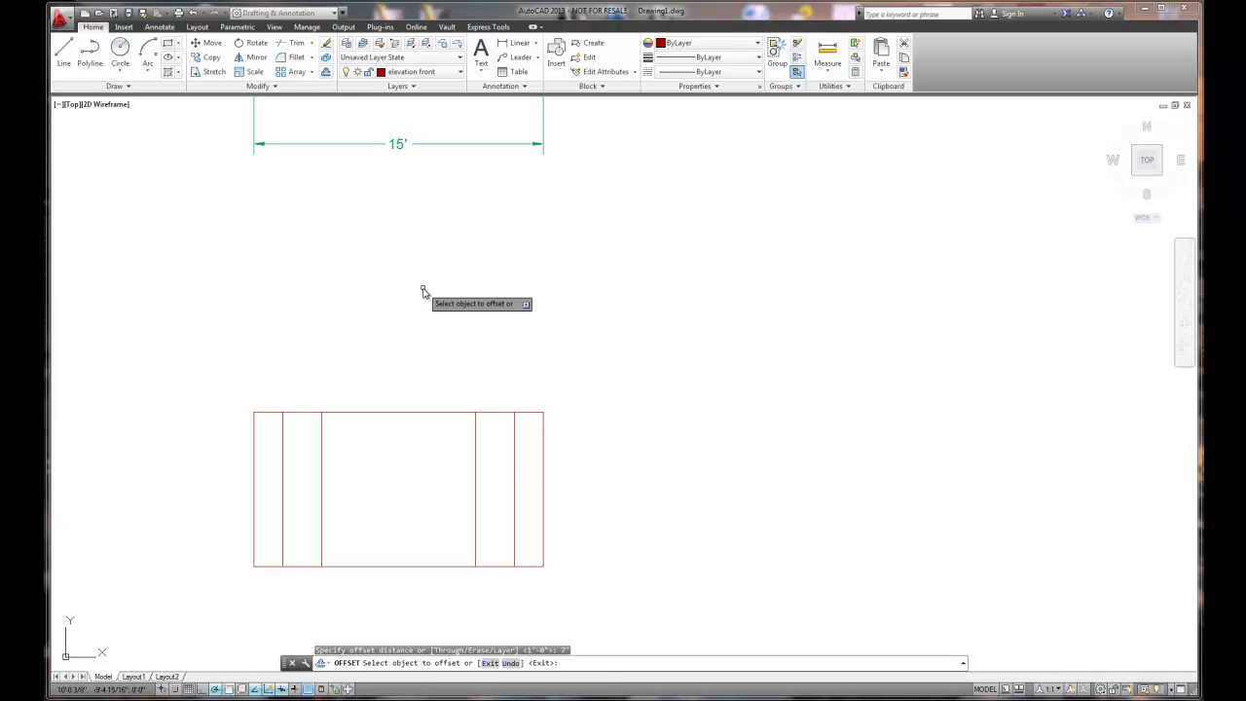
pyautogui.click(405, 568)
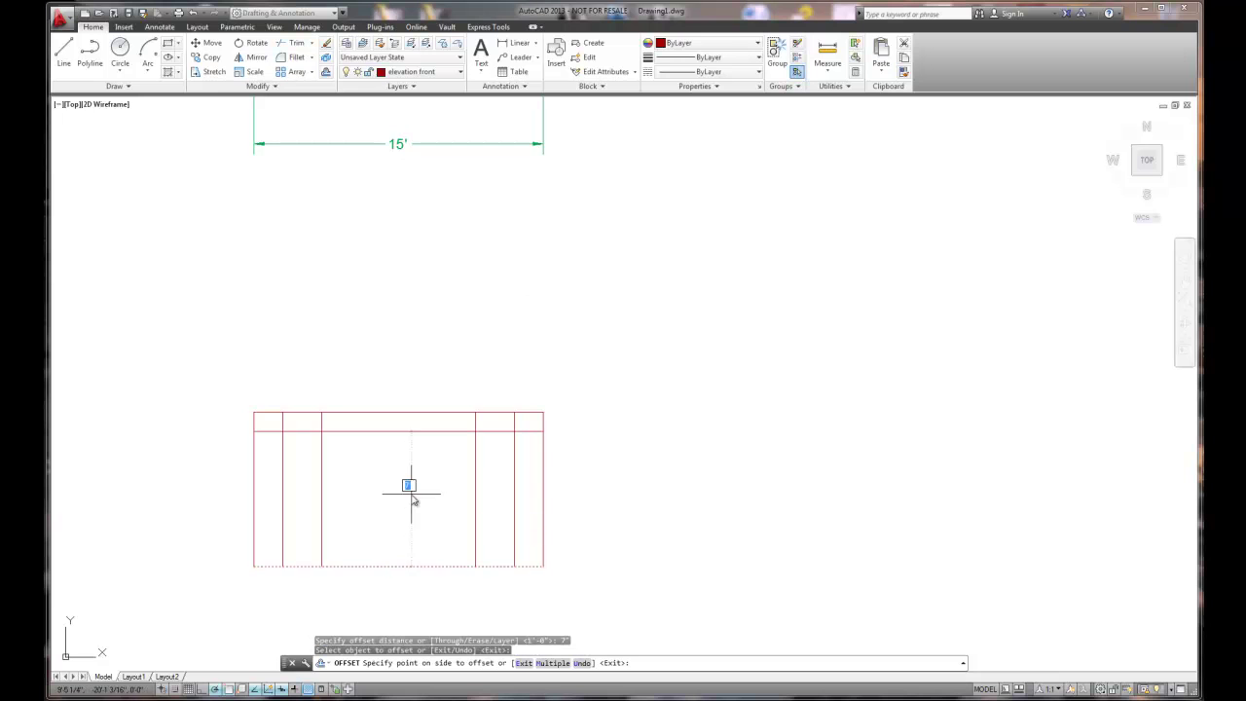
pyautogui.click(405, 498)
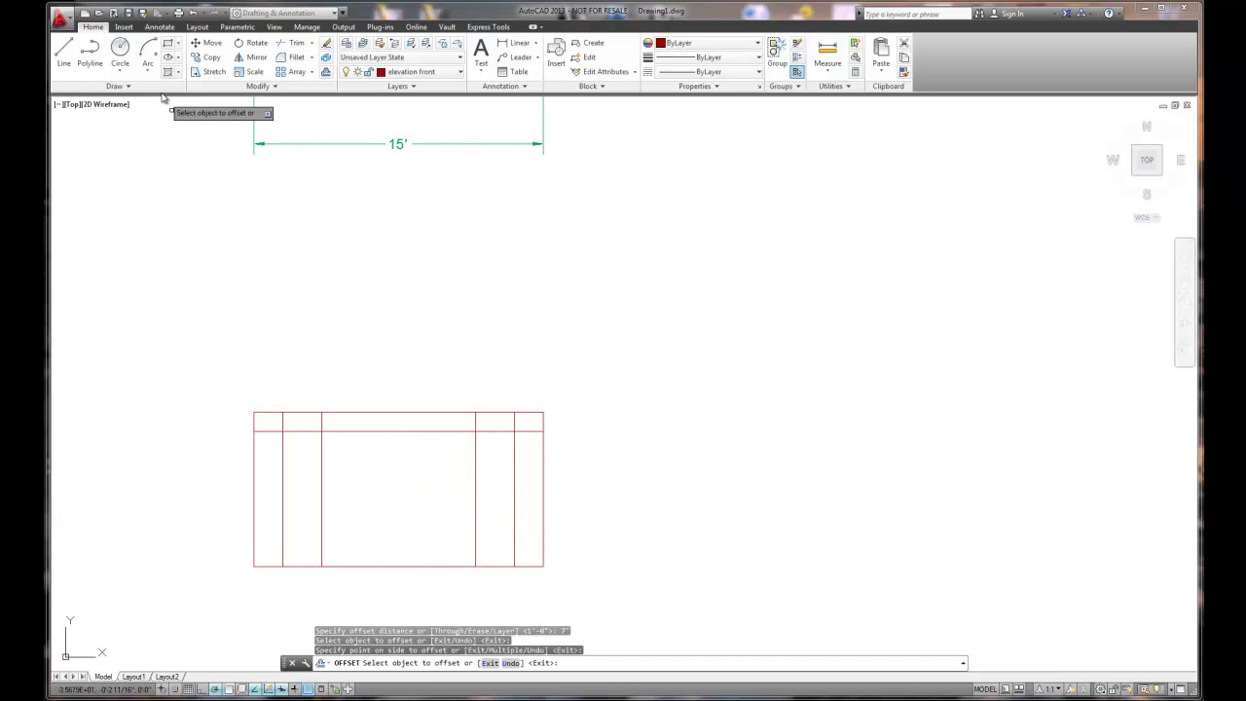
# Offset the window head line 3' downward to mark the window sill height.
pyautogui.click(327, 72)
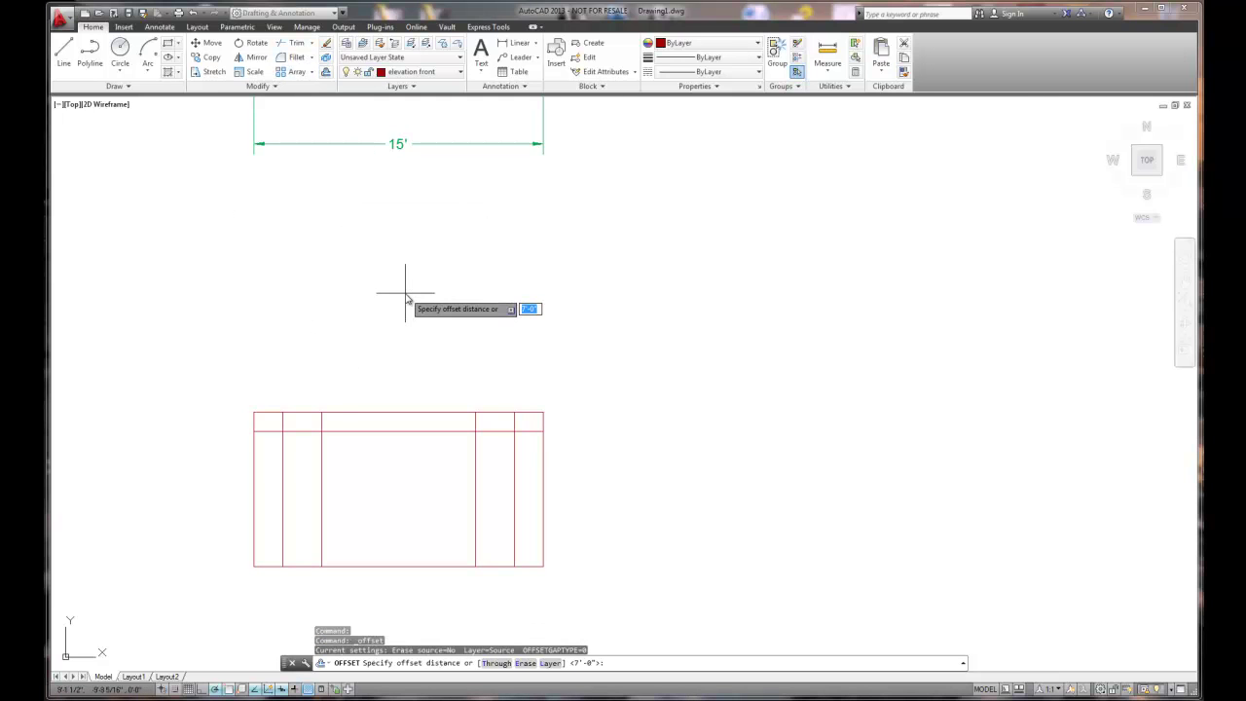
pyautogui.write("3'")
pyautogui.press('Return')
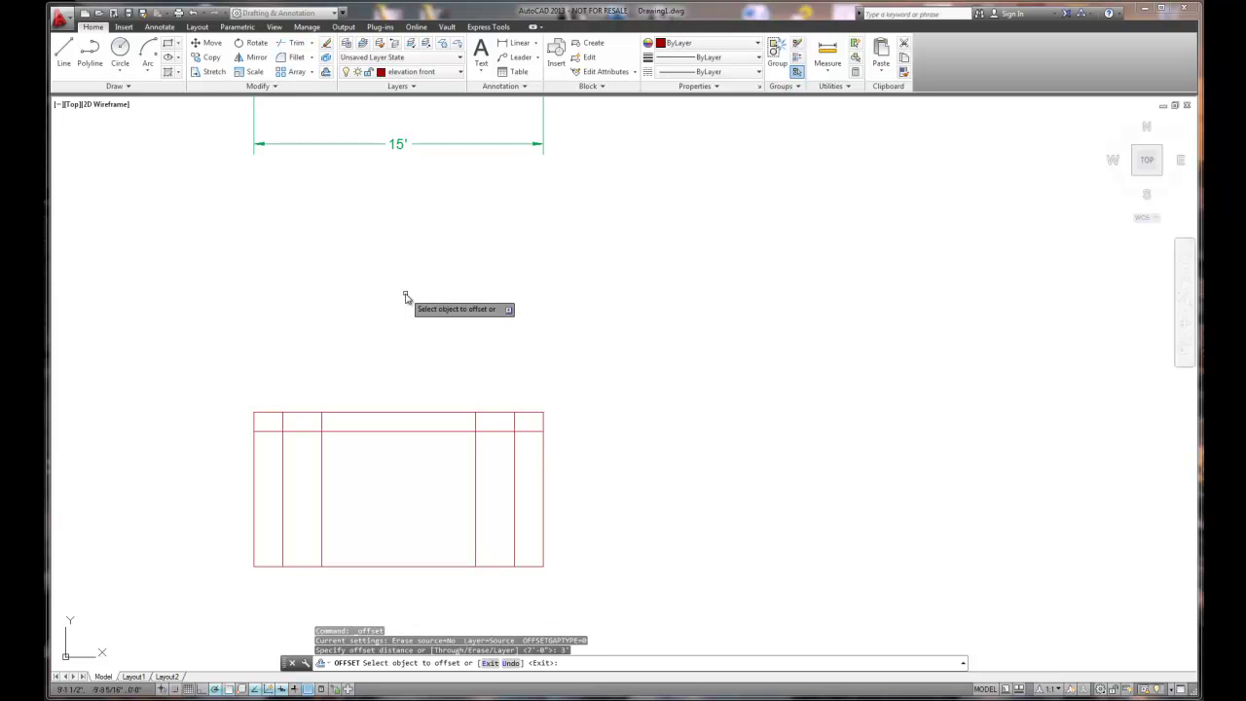
pyautogui.click(398, 430)
pyautogui.click(403, 495)
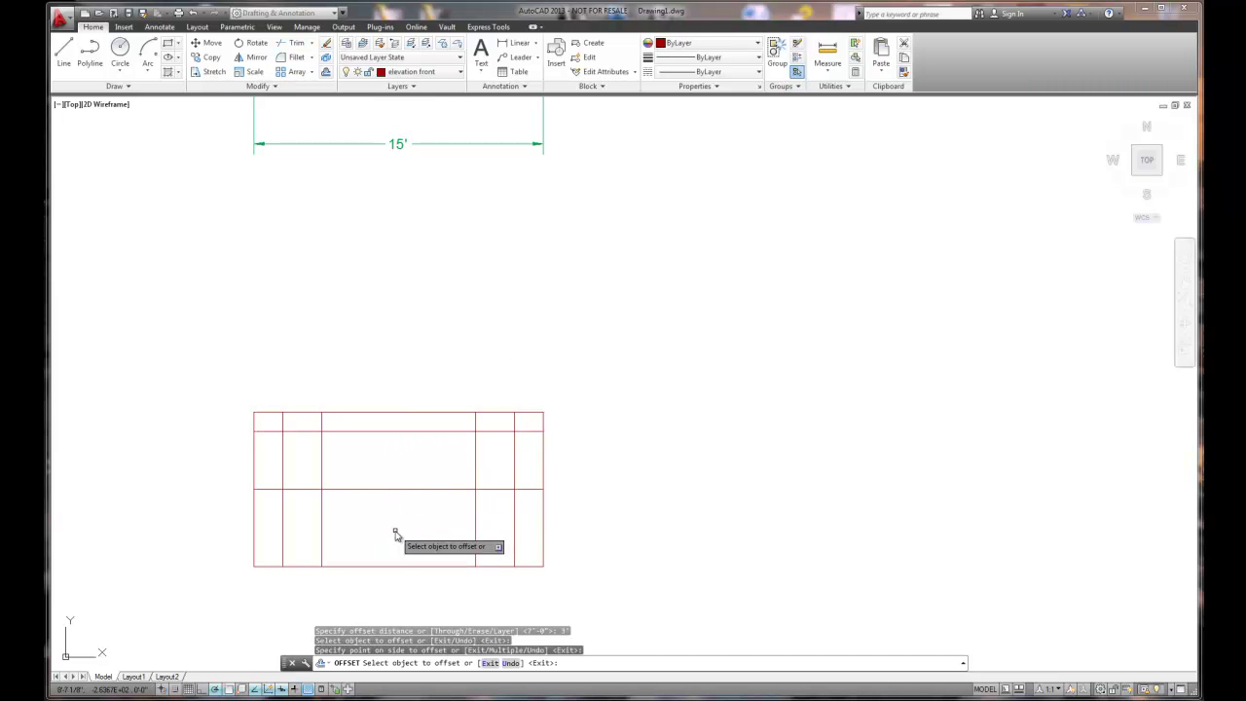
pyautogui.rightClick(395, 532)
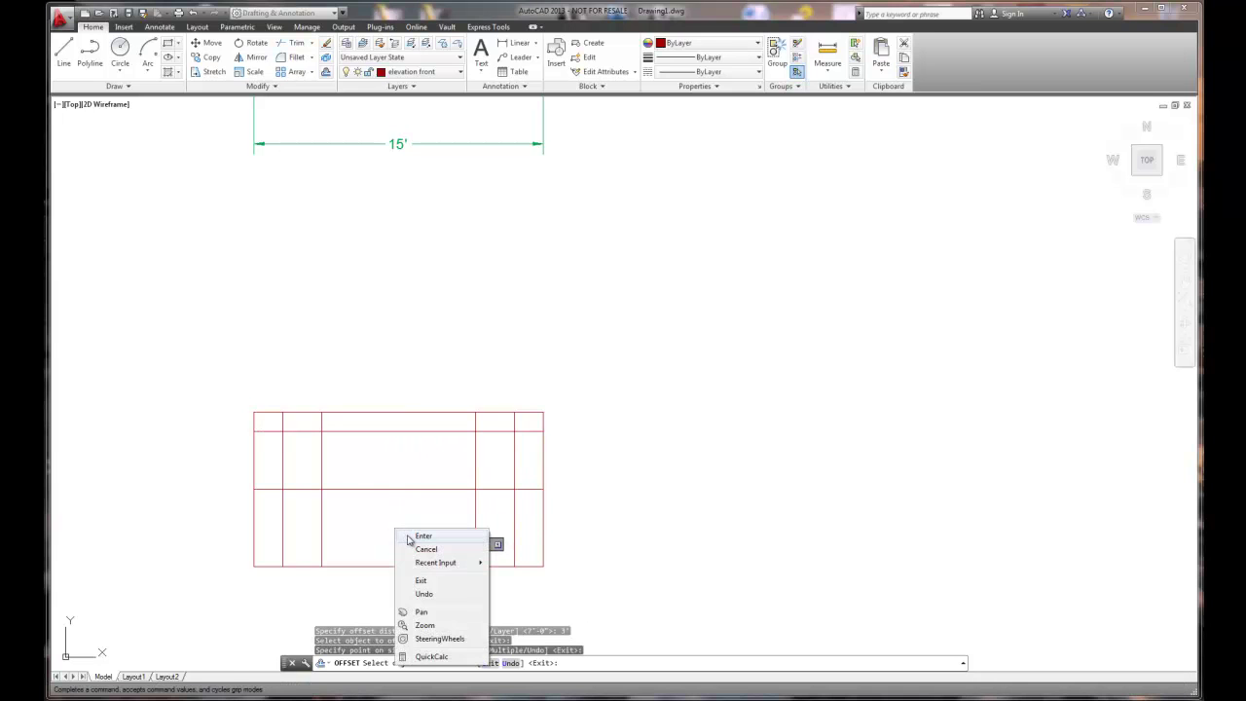
pyautogui.click(411, 537)
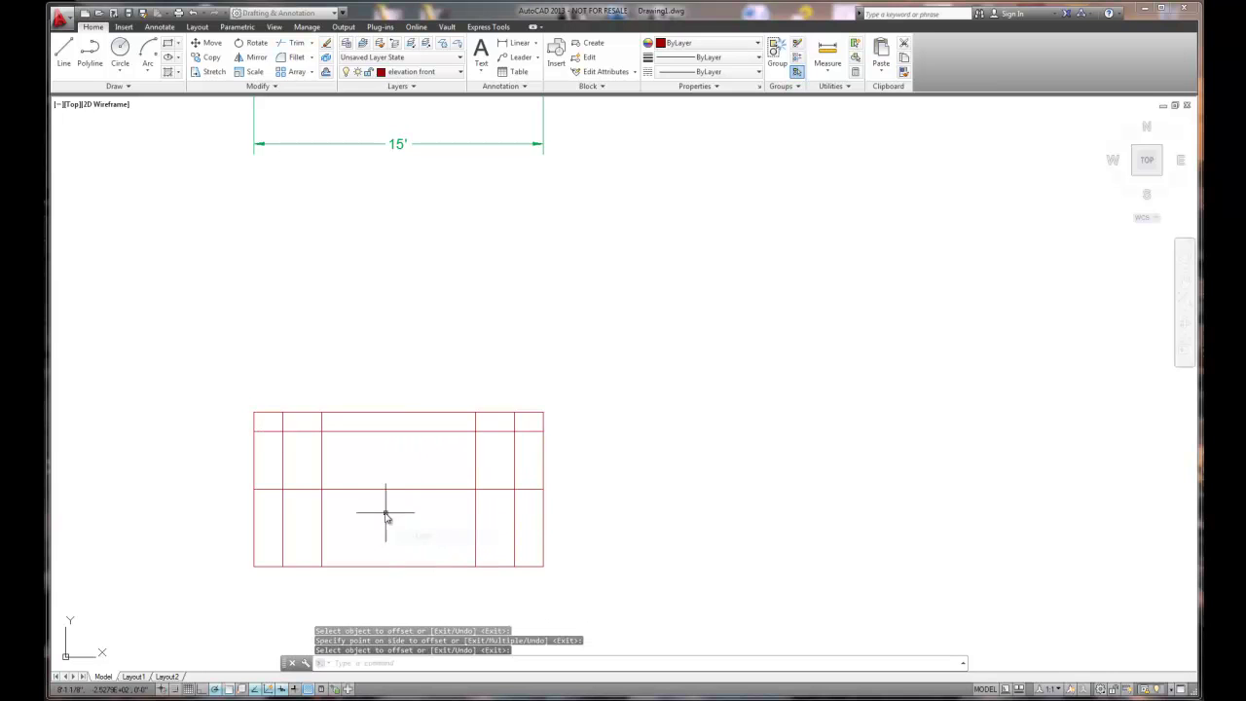
# Fillet the head line with the left window's two vertical lines in multiple mode to form its upper corners.
pyautogui.click(290, 58)
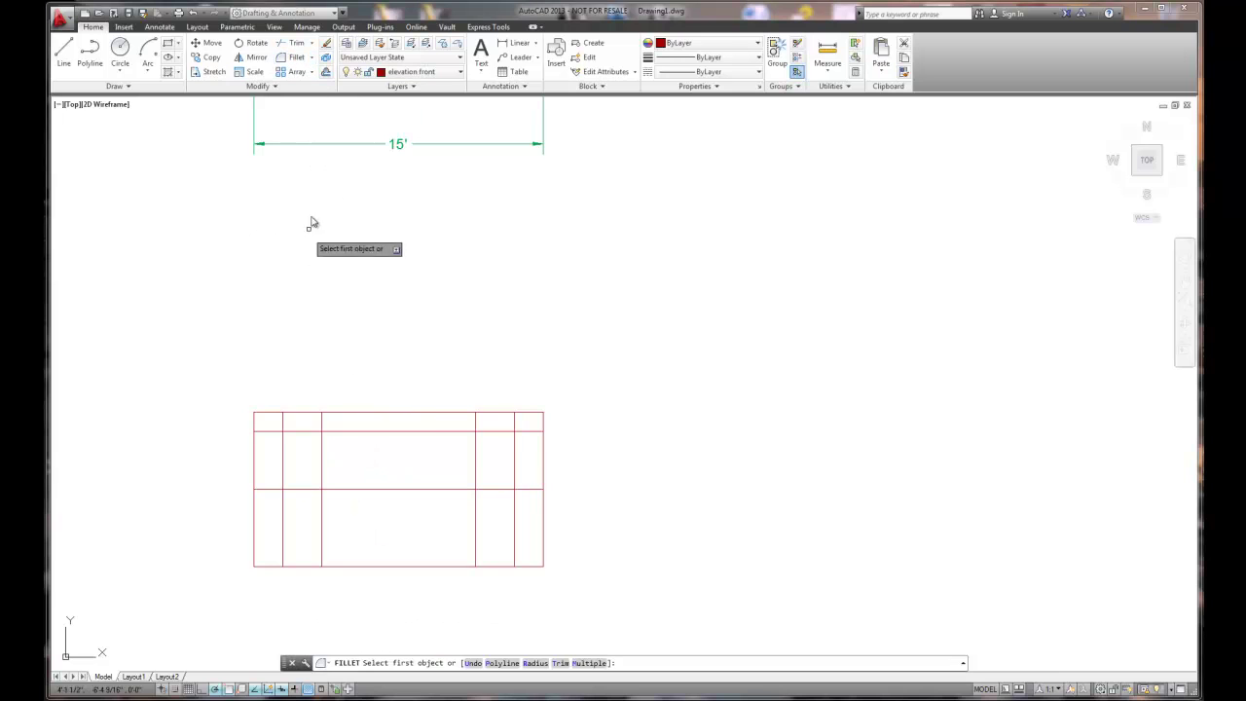
pyautogui.rightClick(344, 251)
pyautogui.click(377, 350)
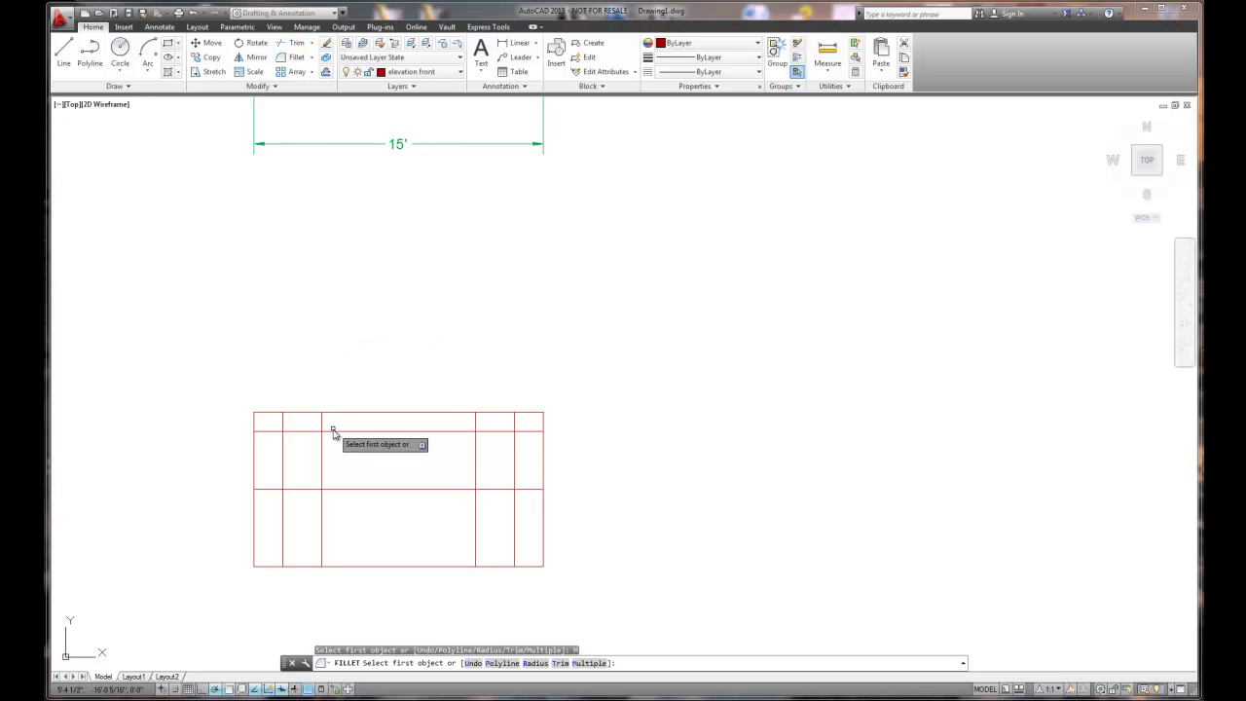
pyautogui.click(322, 446)
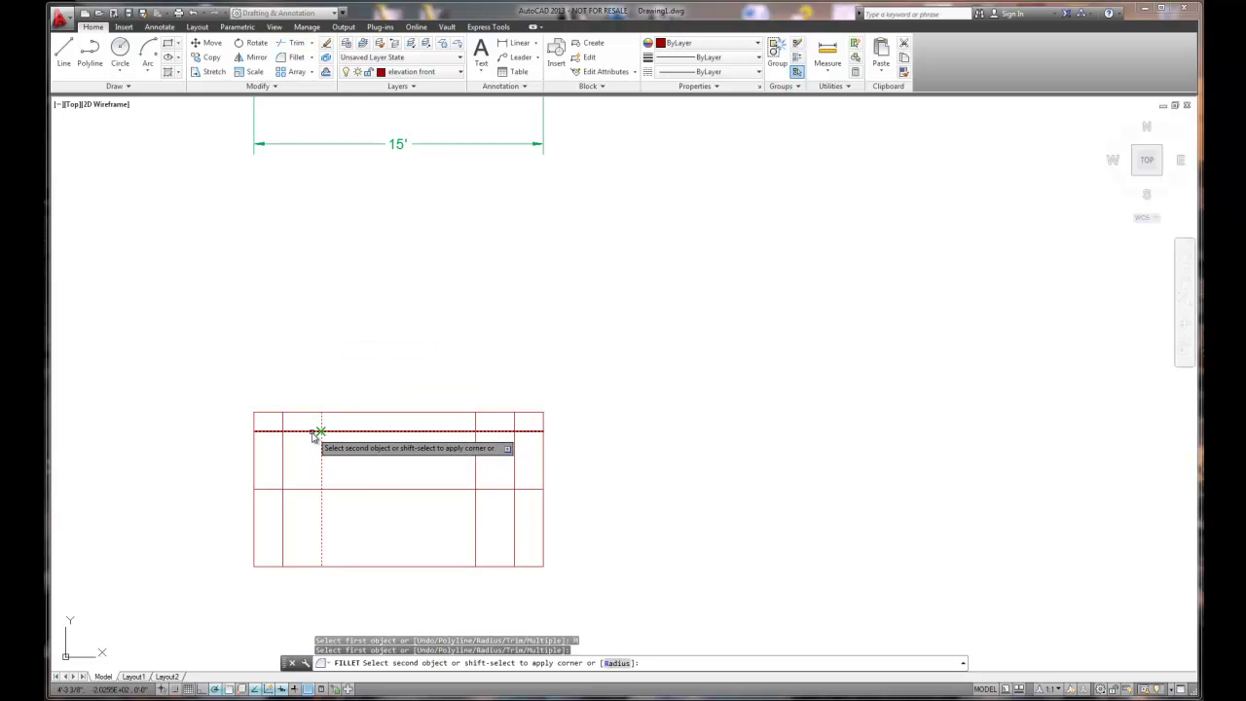
pyautogui.click(307, 432)
pyautogui.click(299, 433)
pyautogui.click(283, 447)
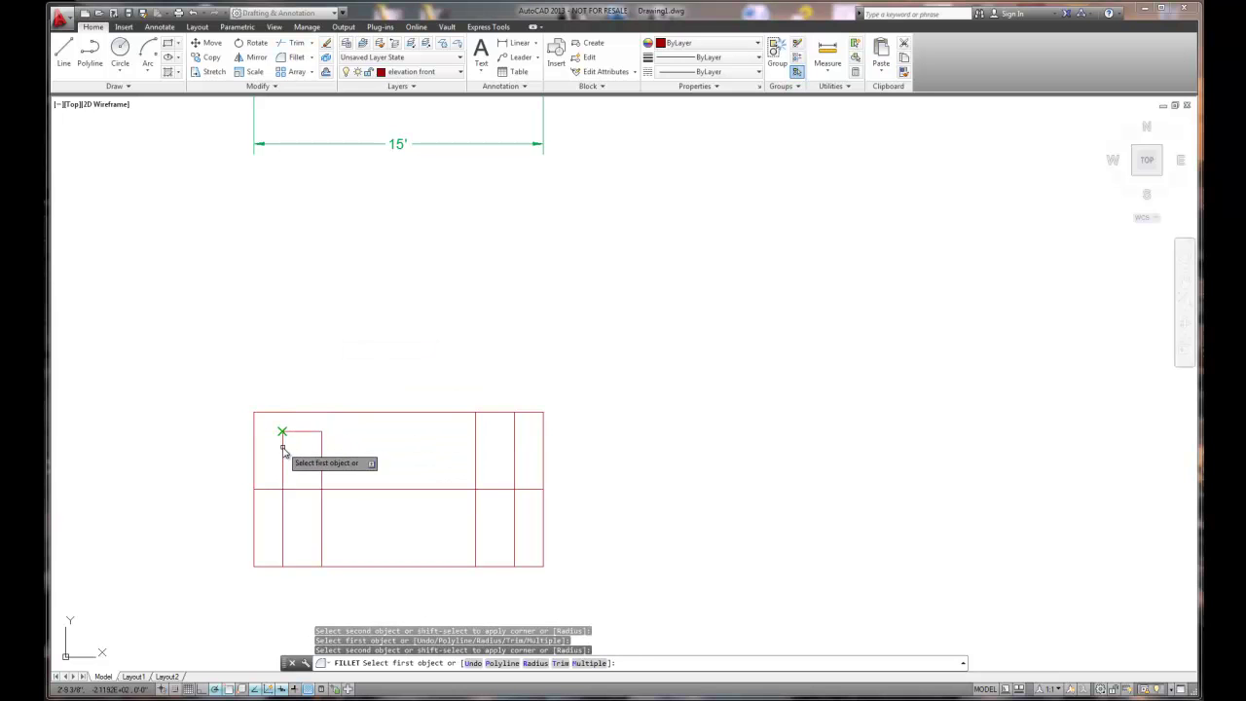
# Fillet the sill line with the left window's two vertical lines to form its lower corners.
pyautogui.click(282, 450)
pyautogui.click(293, 489)
pyautogui.click(294, 490)
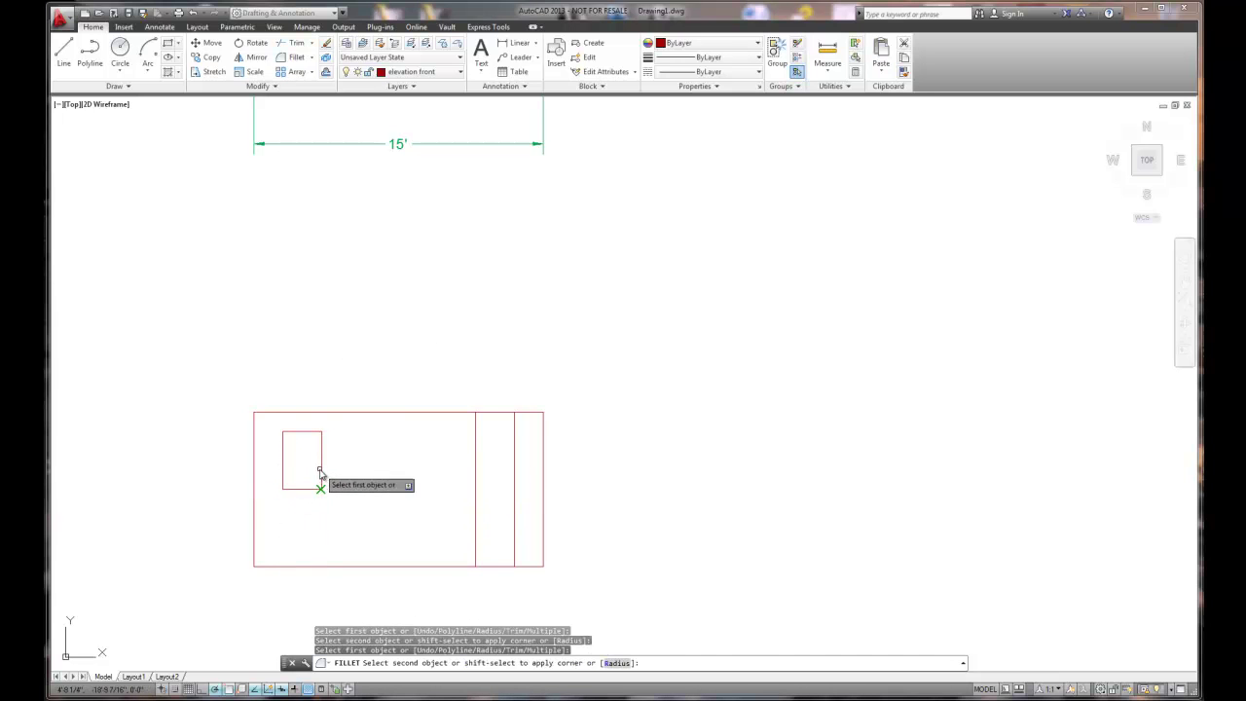
pyautogui.click(323, 460)
pyautogui.rightClick(426, 452)
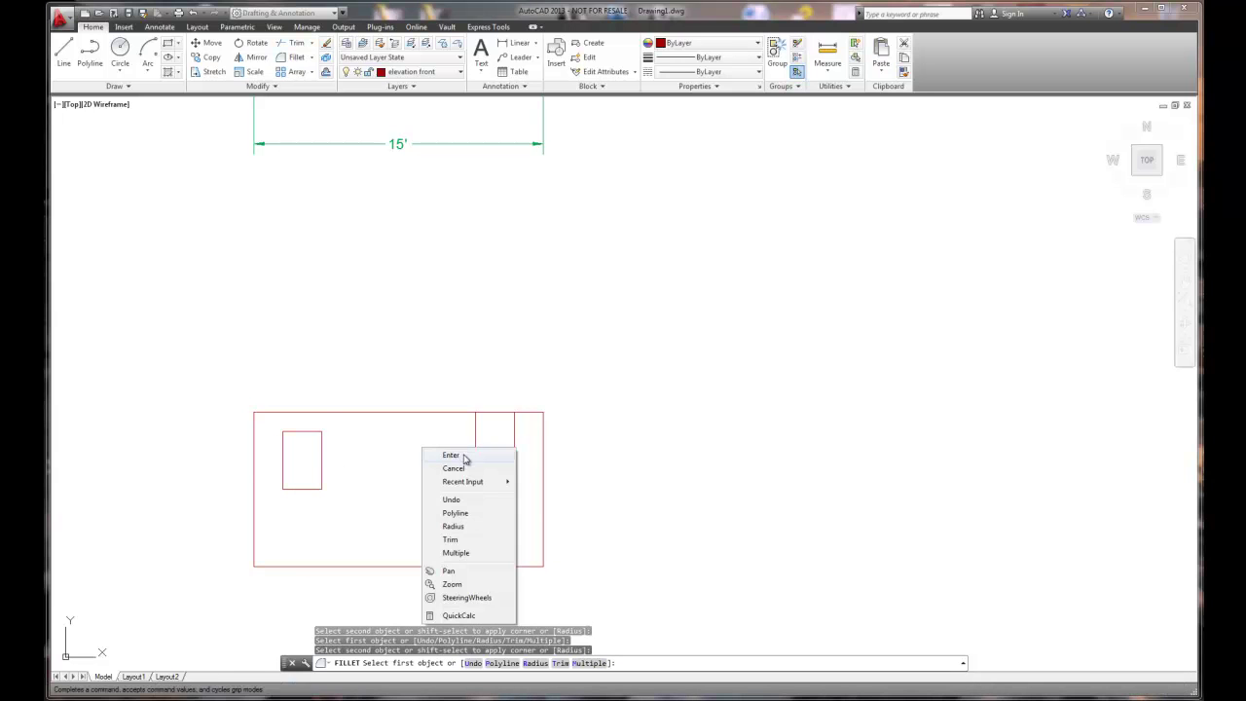
pyautogui.click(466, 461)
# Draw the right window's head line between its two vertical lines, level with the left window's top edge.
pyautogui.click(63, 54)
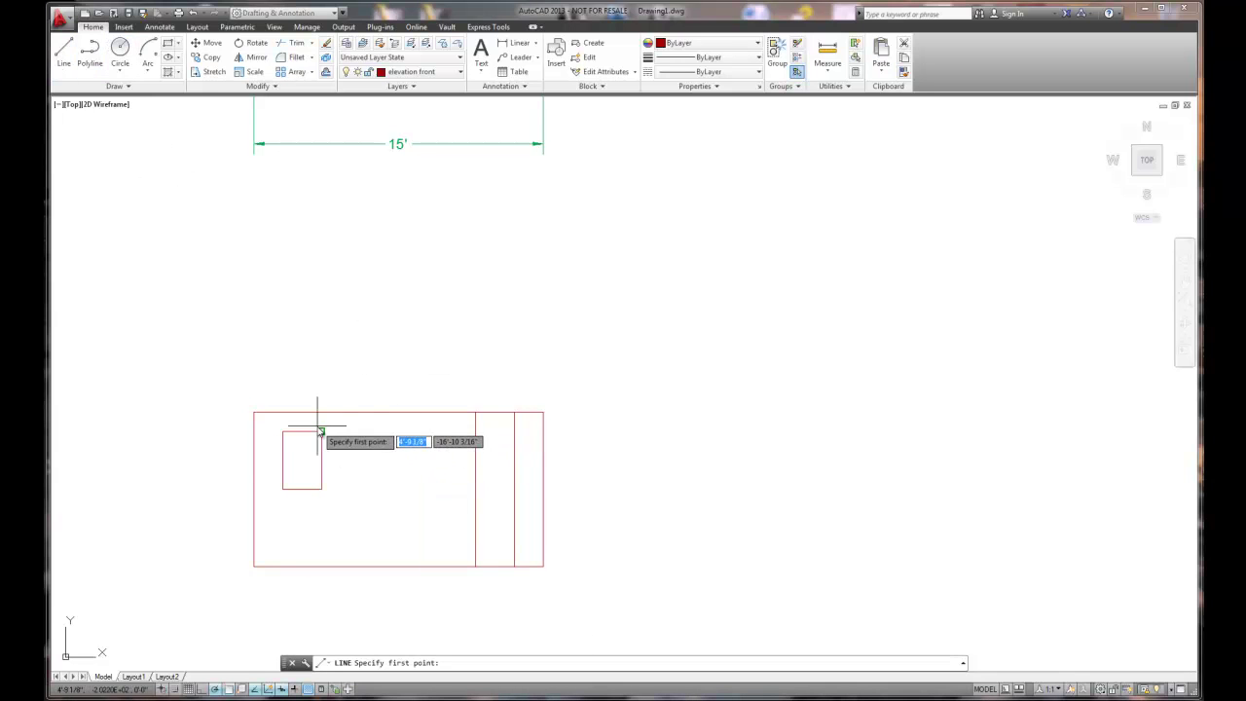
pyautogui.click(476, 431)
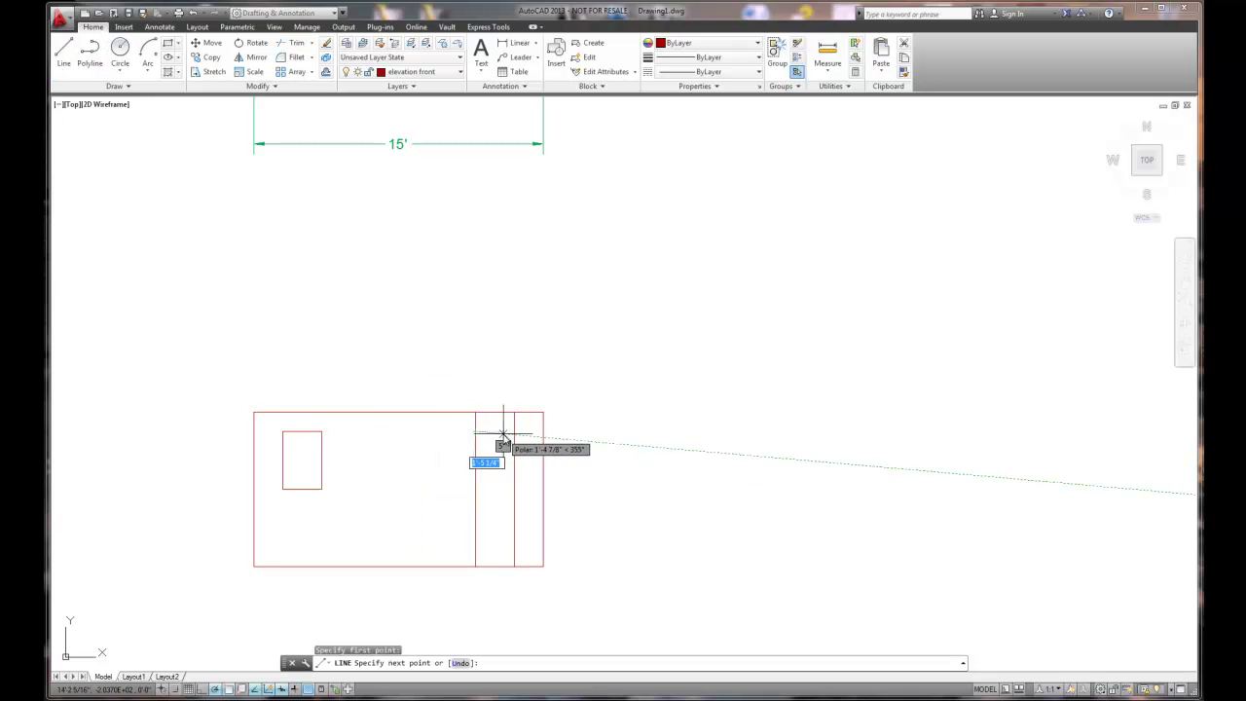
pyautogui.click(514, 432)
pyautogui.rightClick(514, 432)
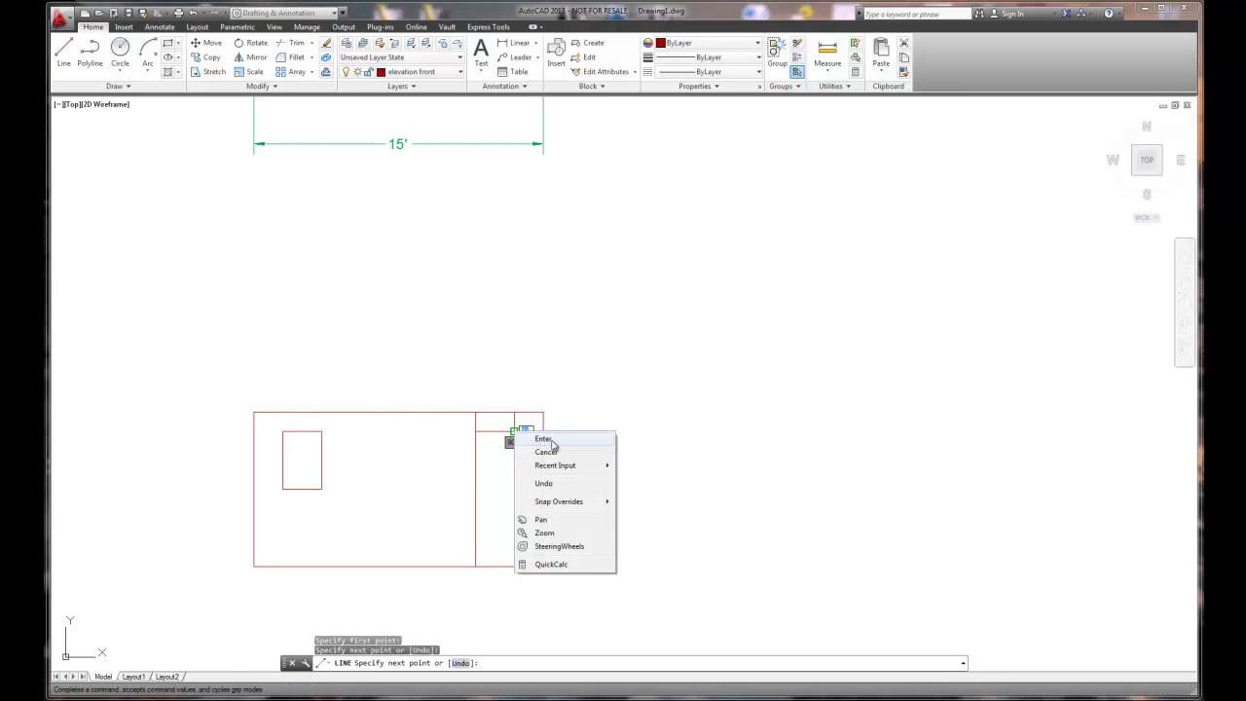
pyautogui.click(538, 434)
# Draw the right window's sill line between its two vertical lines, level with the left window's bottom edge.
pyautogui.rightClick(354, 455)
pyautogui.click(390, 462)
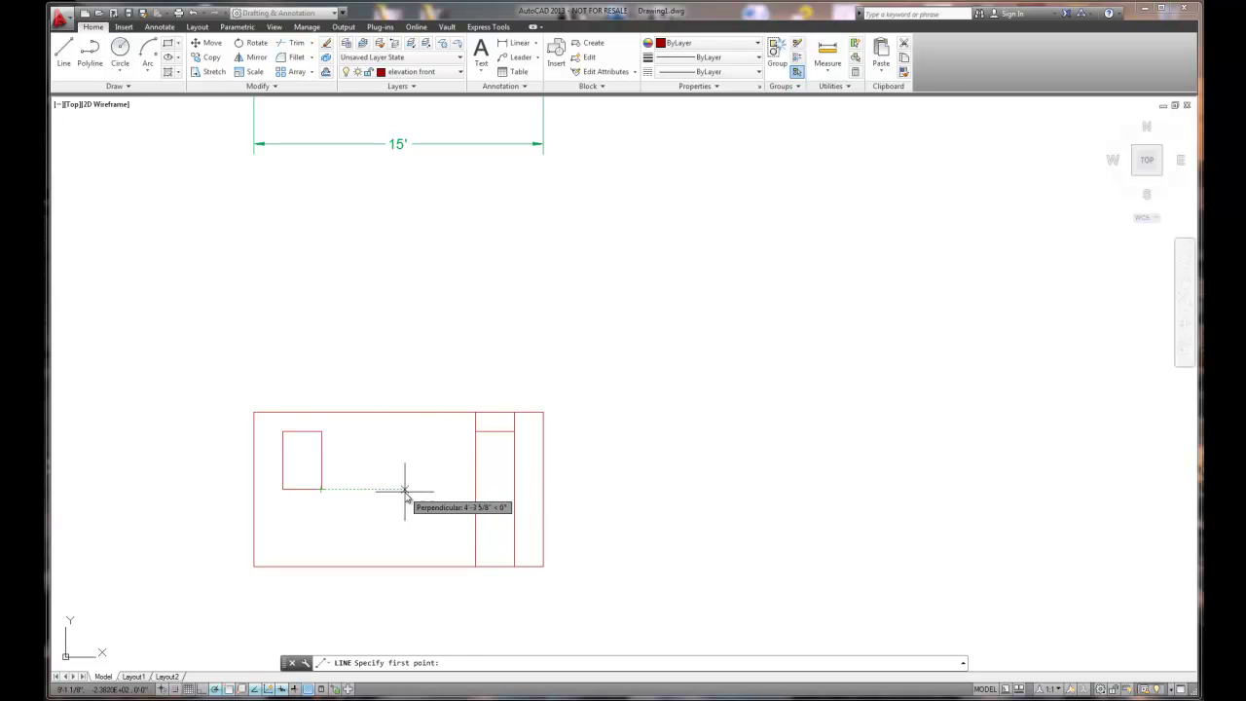
pyautogui.click(476, 490)
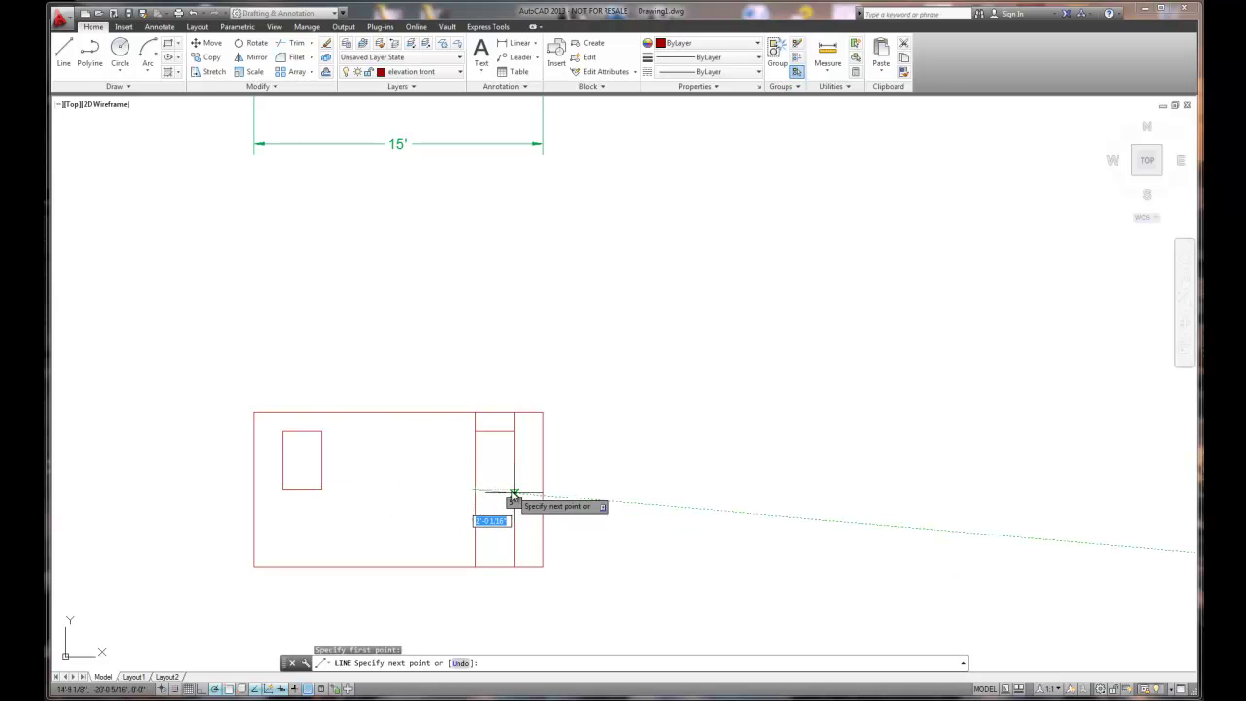
pyautogui.click(515, 490)
pyautogui.rightClick(516, 495)
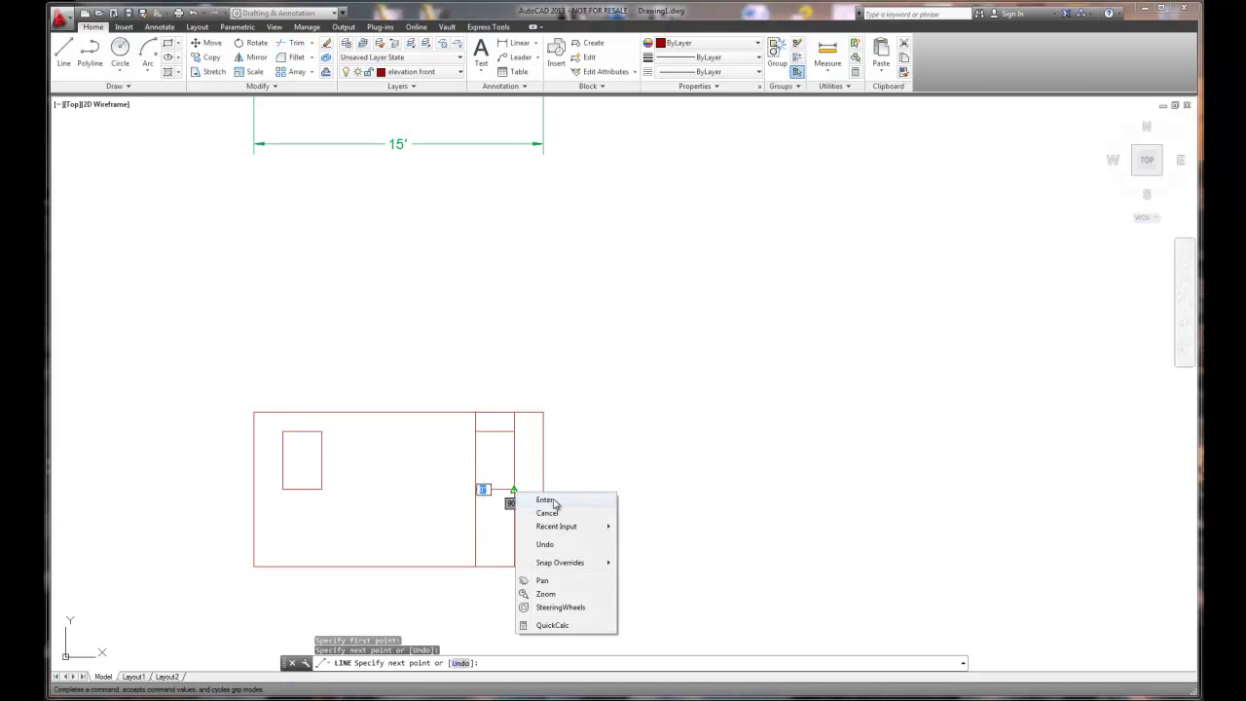
pyautogui.click(543, 502)
# Fillet the right window's head line with its left vertical line to form the upper-left corner.
pyautogui.click(292, 57)
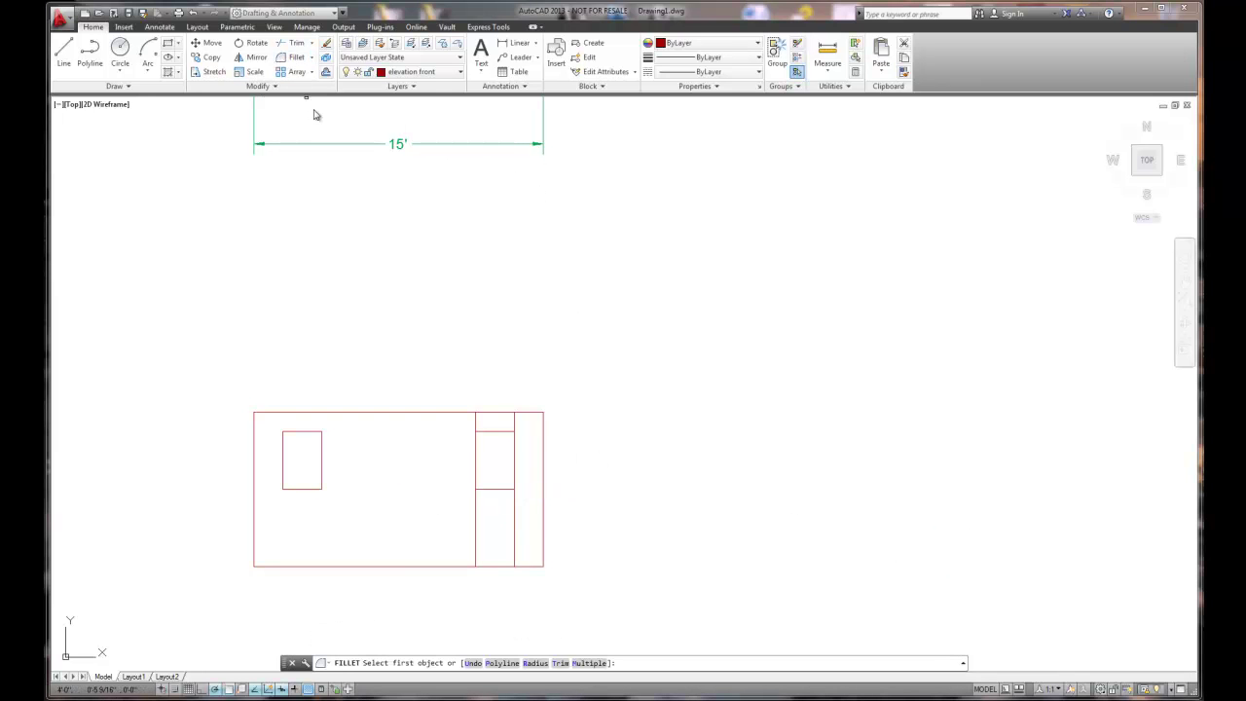
pyautogui.click(498, 430)
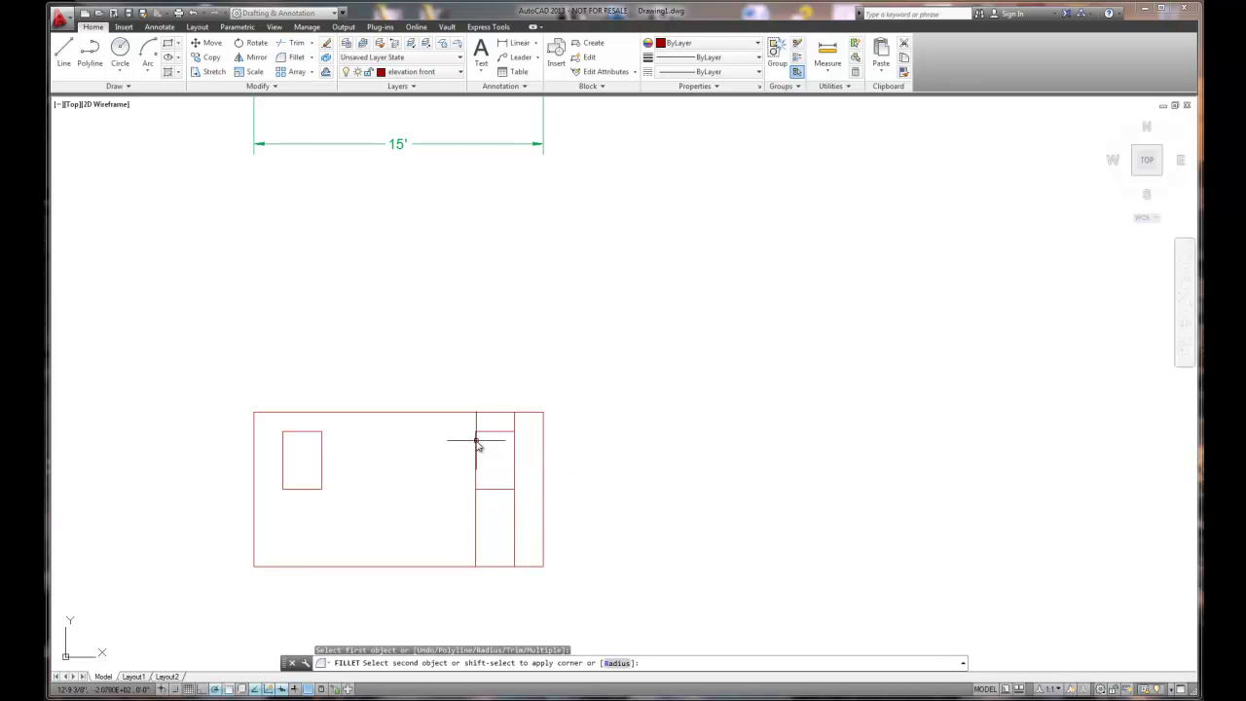
pyautogui.click(477, 435)
# Try to fillet the right window's lower-left corner, and undo that fillet.
pyautogui.rightClick(481, 449)
pyautogui.click(506, 455)
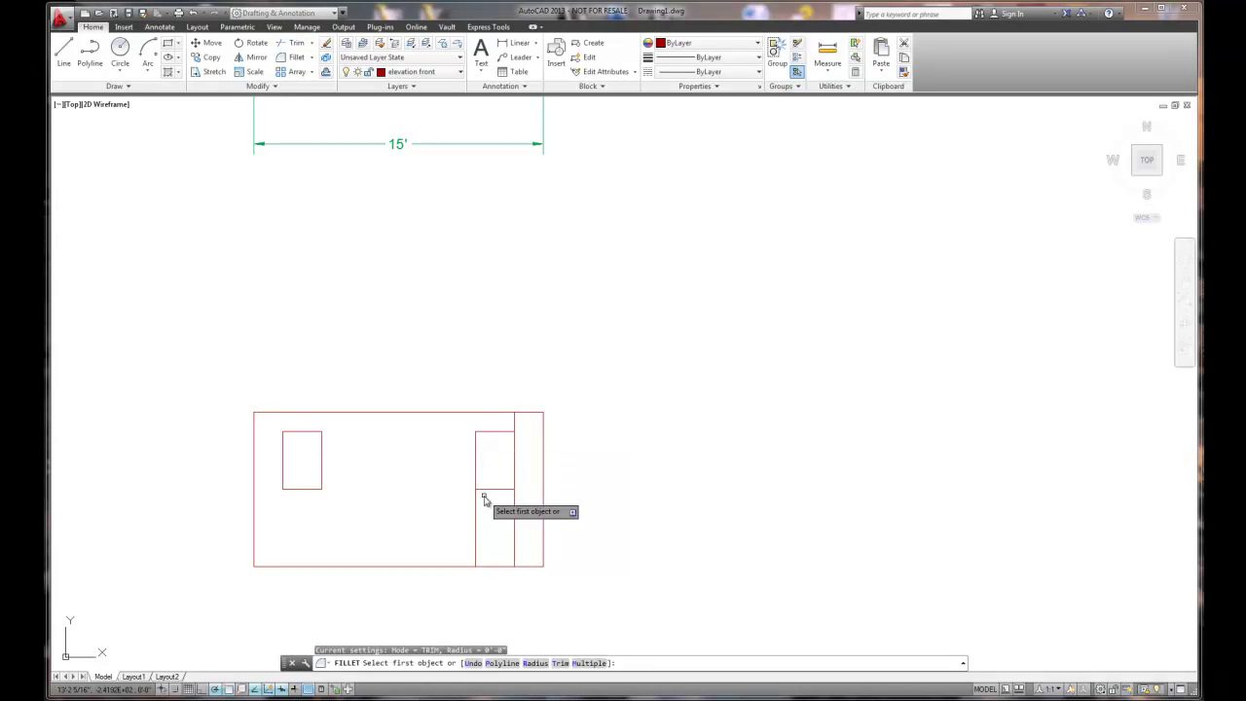
pyautogui.click(476, 490)
pyautogui.click(484, 492)
pyautogui.rightClick(484, 493)
pyautogui.click(523, 338)
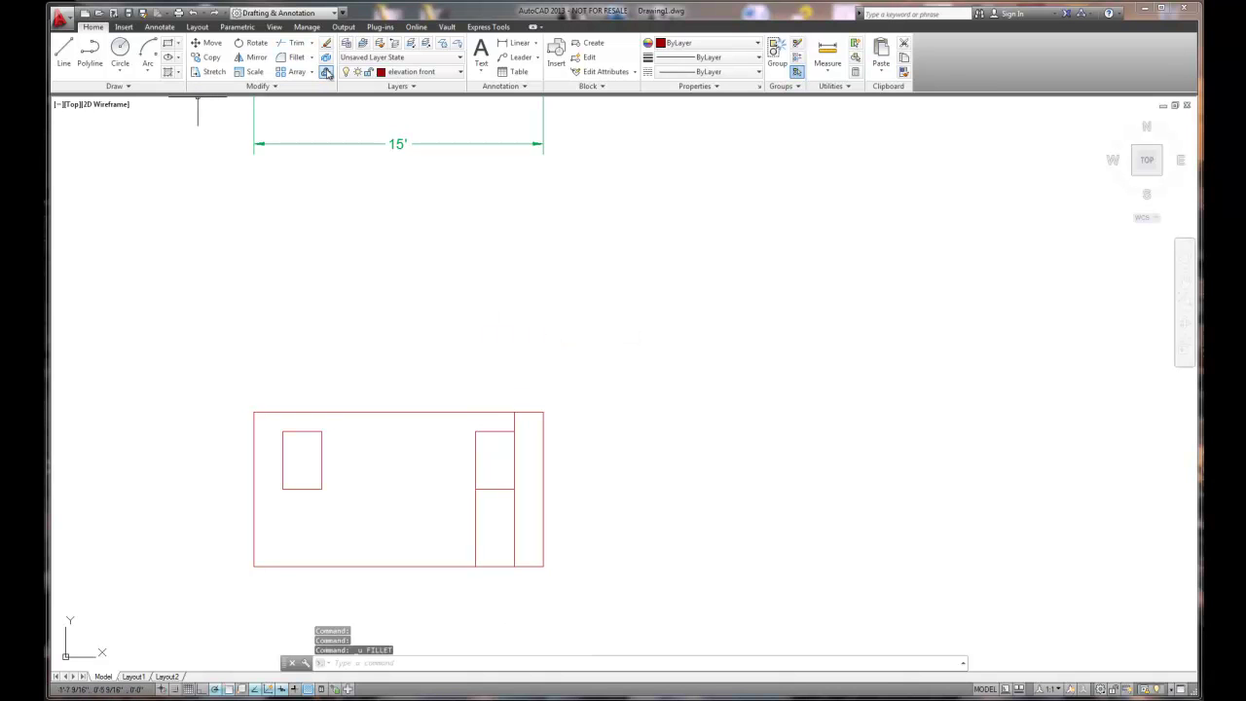
# Fillet the right window's sill line with both vertical lines to form its lower-left and lower-right corners.
pyautogui.click(294, 57)
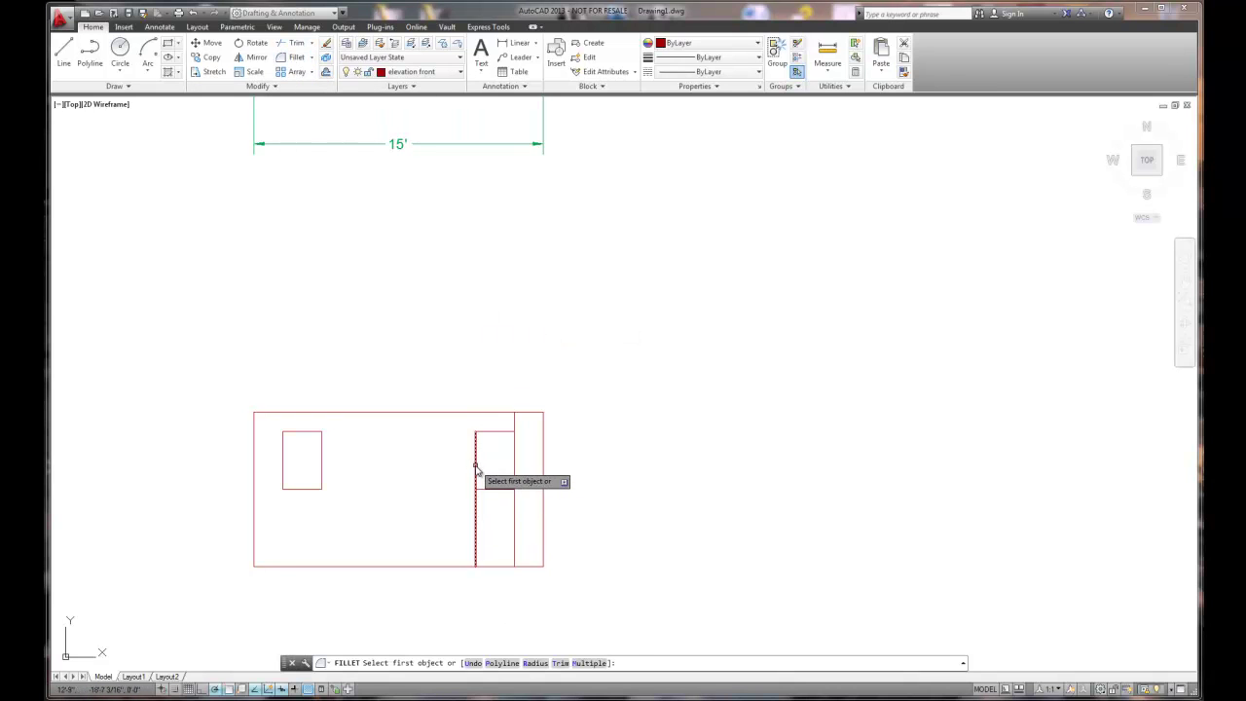
pyautogui.click(475, 478)
pyautogui.click(488, 490)
pyautogui.rightClick(492, 466)
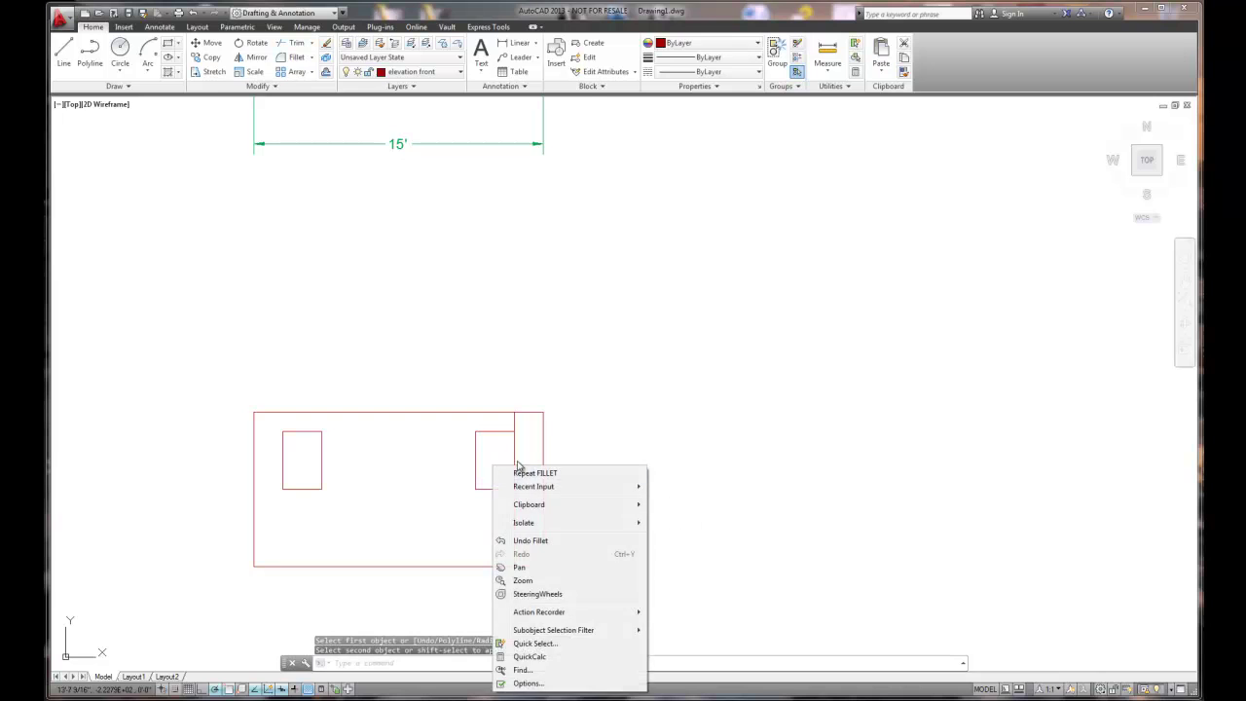
pyautogui.click(531, 474)
pyautogui.click(499, 489)
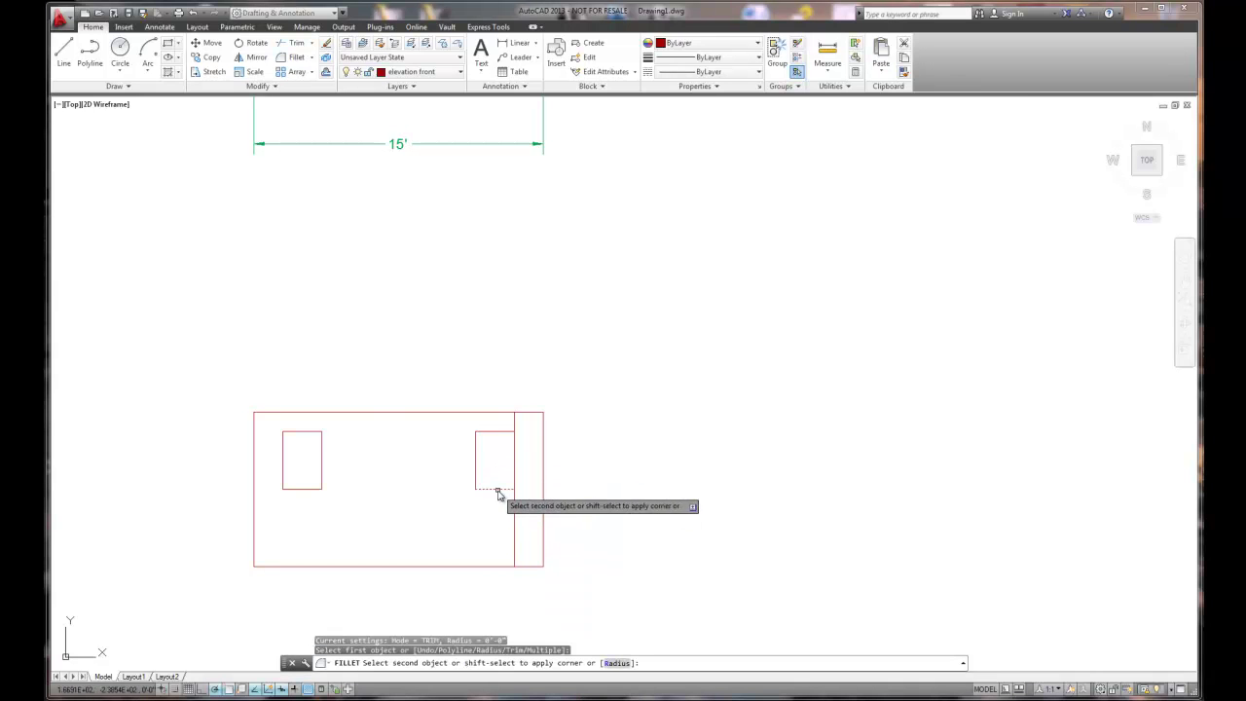
pyautogui.click(513, 476)
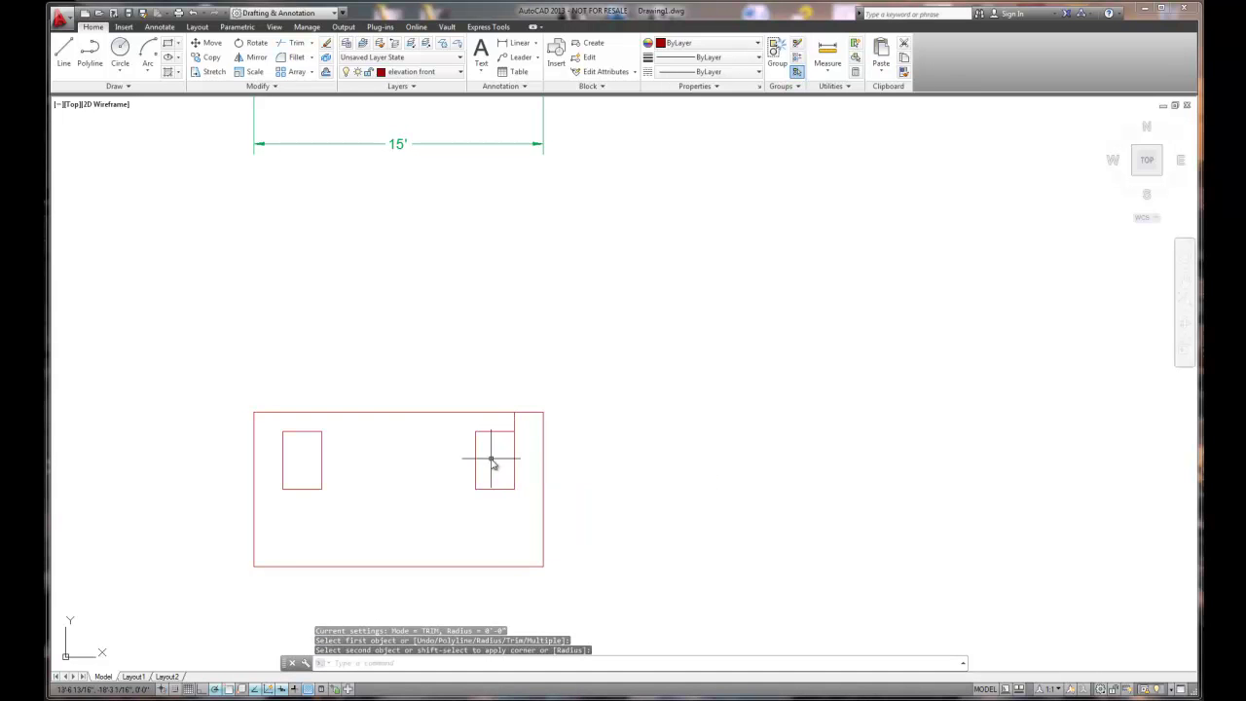
# Fillet the right window's head line with its right vertical line to form the upper-right corner.
pyautogui.rightClick(494, 460)
pyautogui.click(531, 468)
pyautogui.click(500, 432)
pyautogui.click(501, 432)
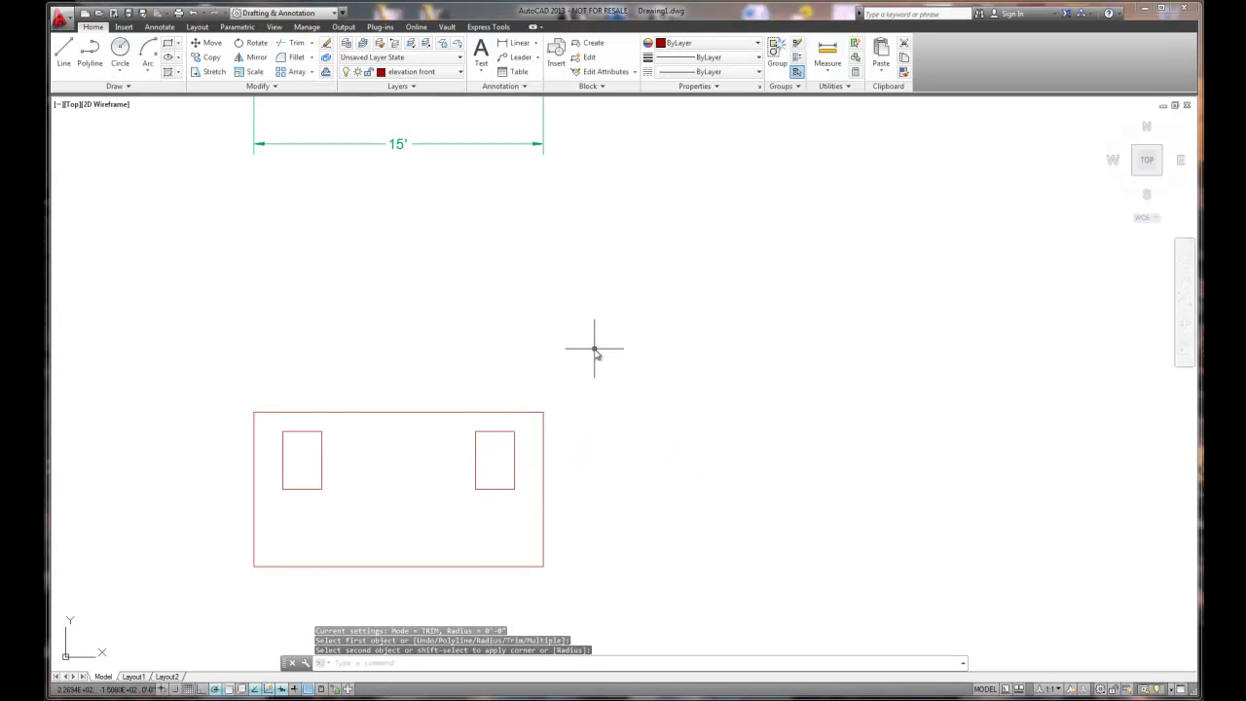
# Draw a 7'6" vertical line up from the midpoint of the elevation's top edge, and erase it.
pyautogui.scroll(-2, 578, 367)
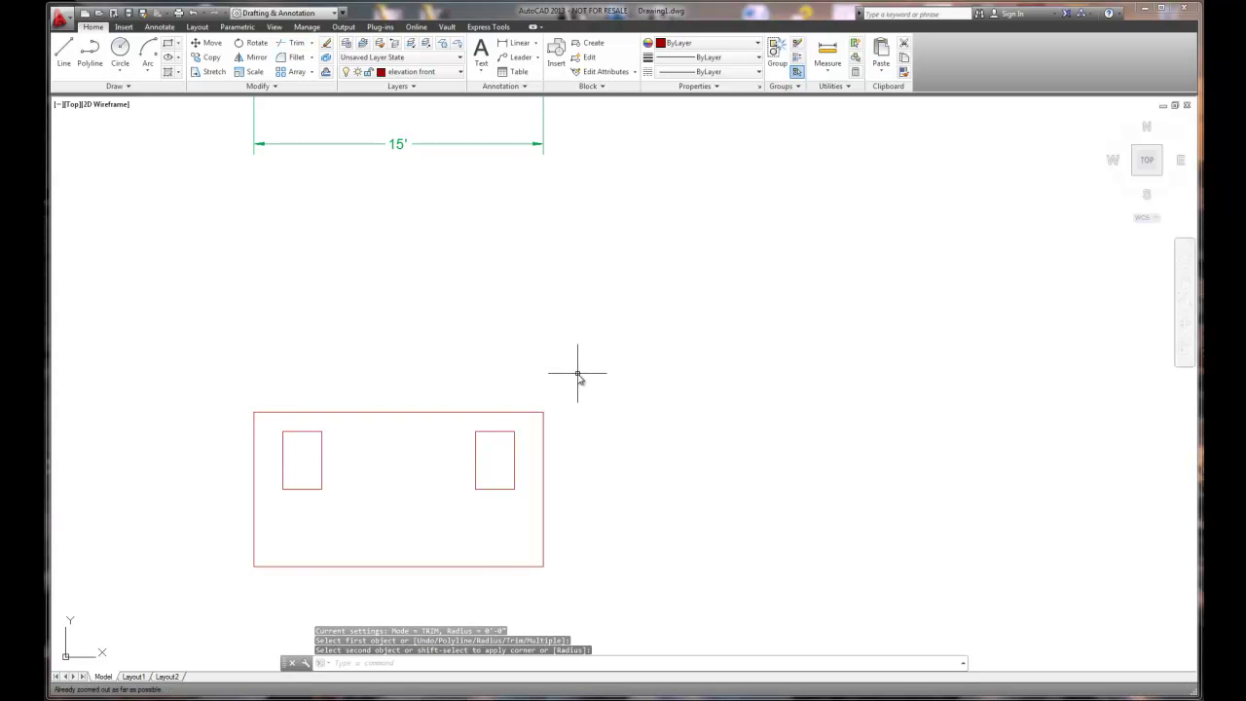
pyautogui.moveTo(466, 371); pyautogui.dragTo(551, 353, button='middle')
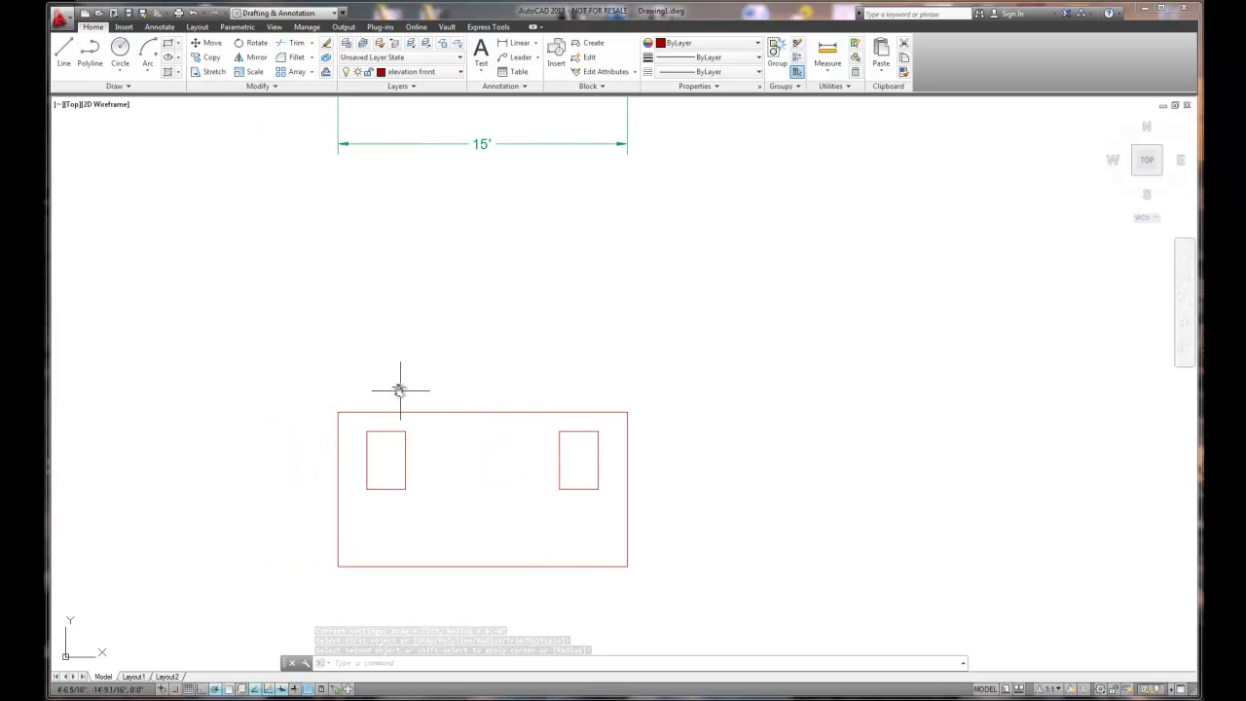
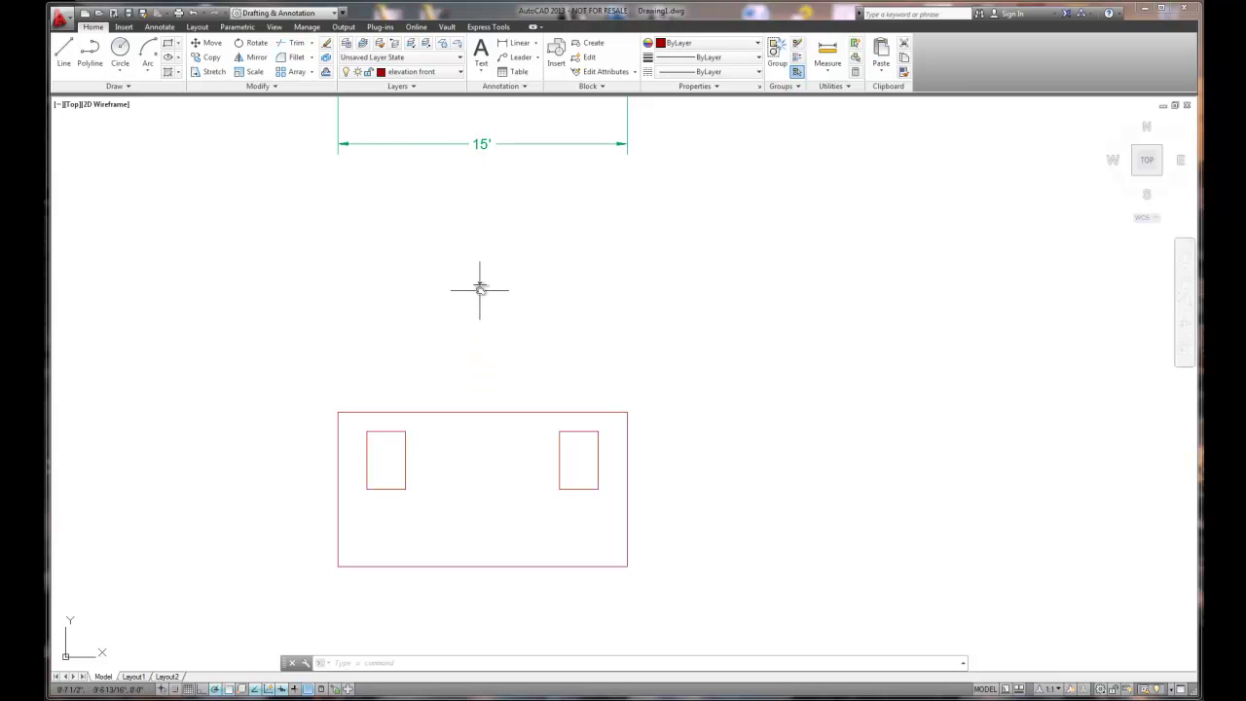
pyautogui.click(63, 51)
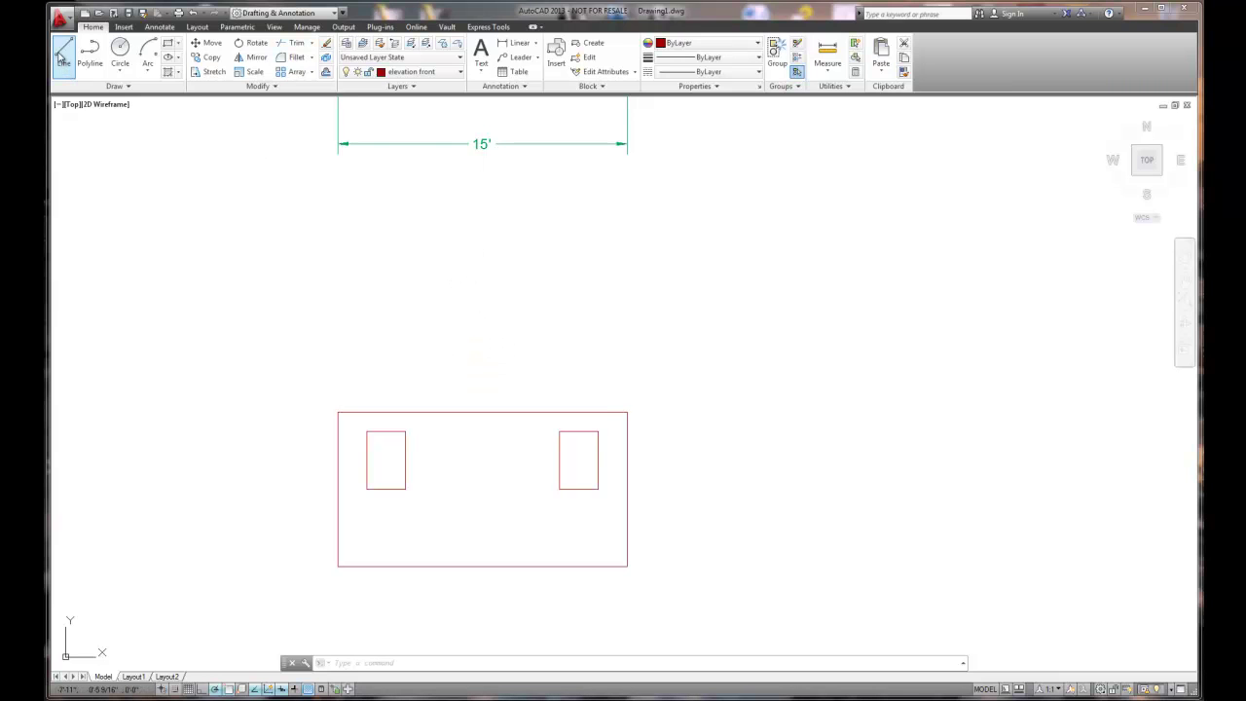
pyautogui.click(482, 414)
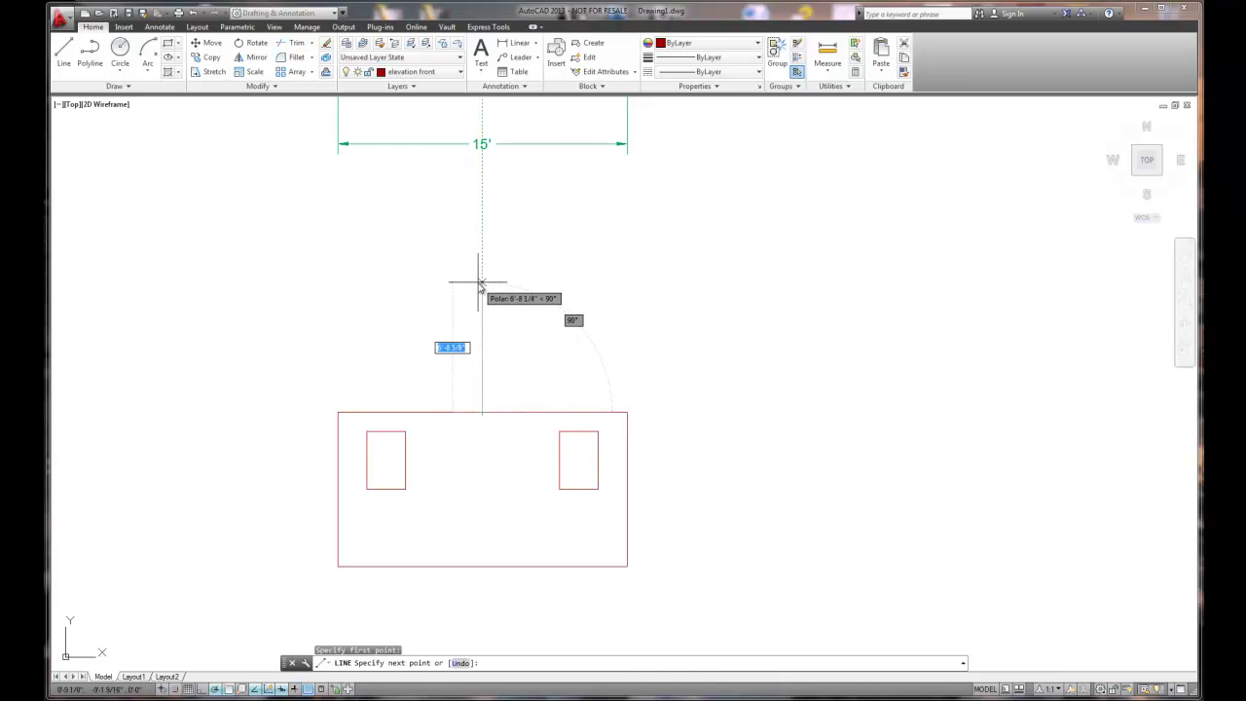
pyautogui.write('7')
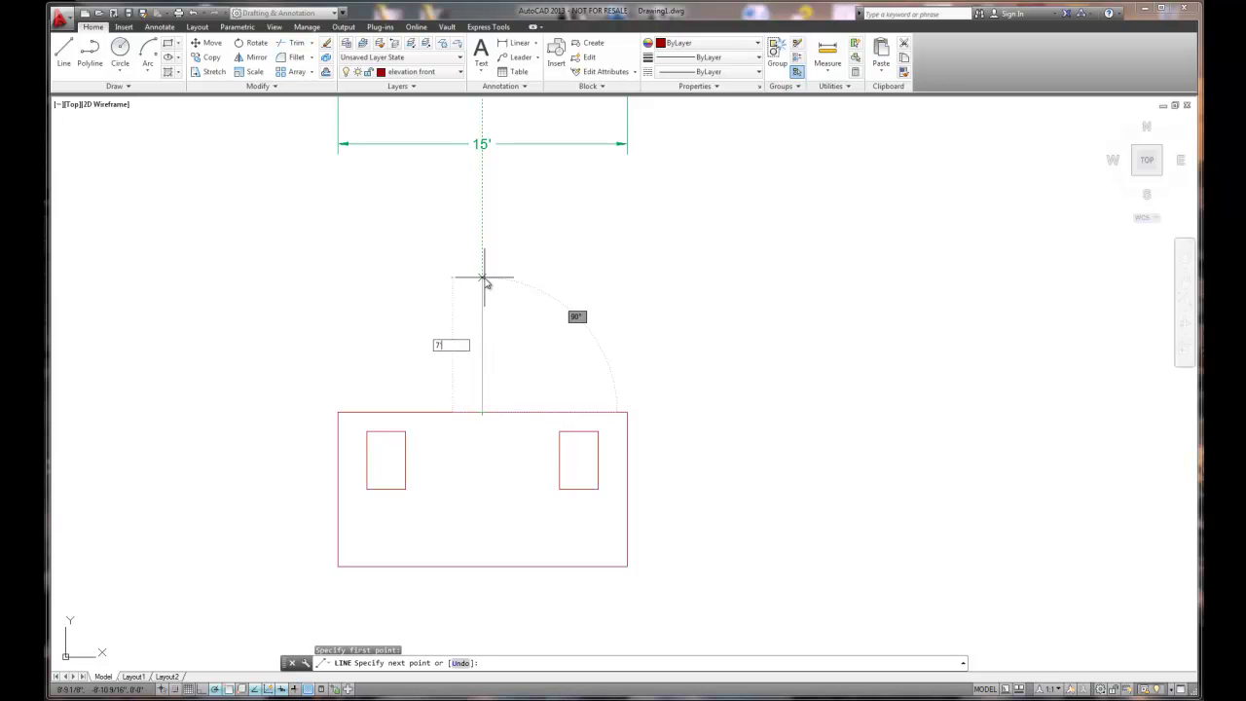
pyautogui.press('Return')
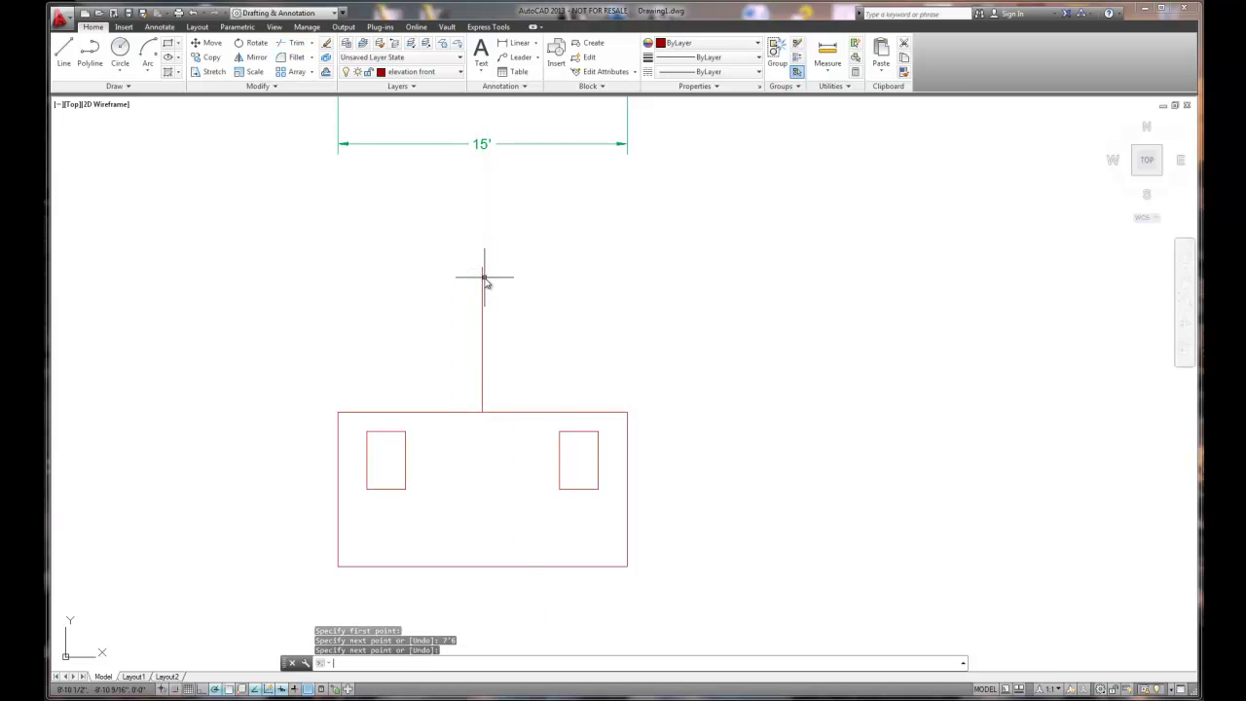
pyautogui.press('Return')
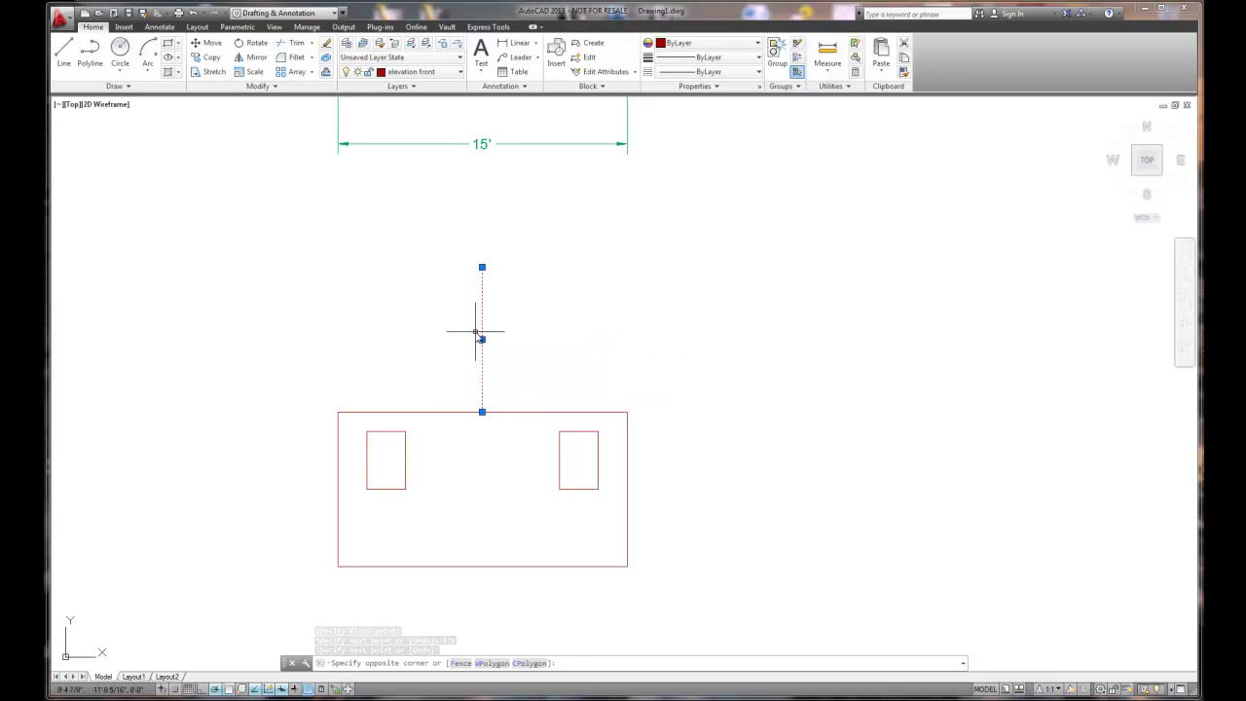
pyautogui.click(482, 334)
pyautogui.click(476, 332)
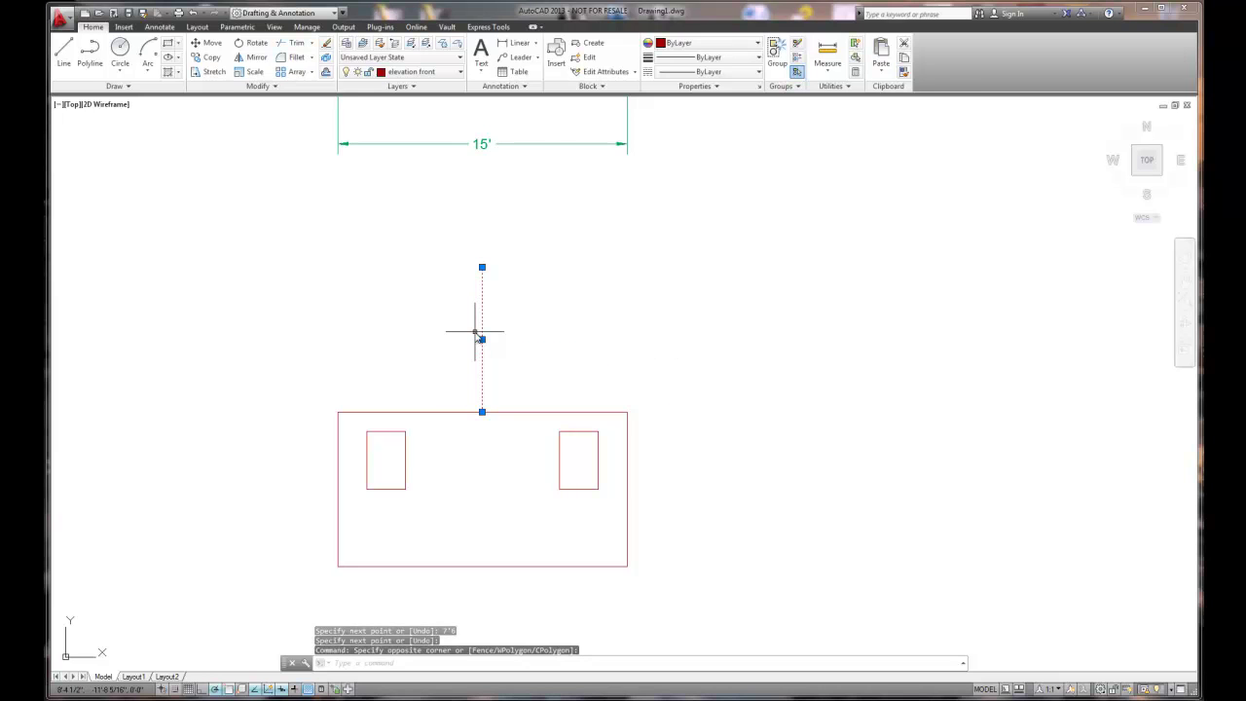
pyautogui.press('Delete')
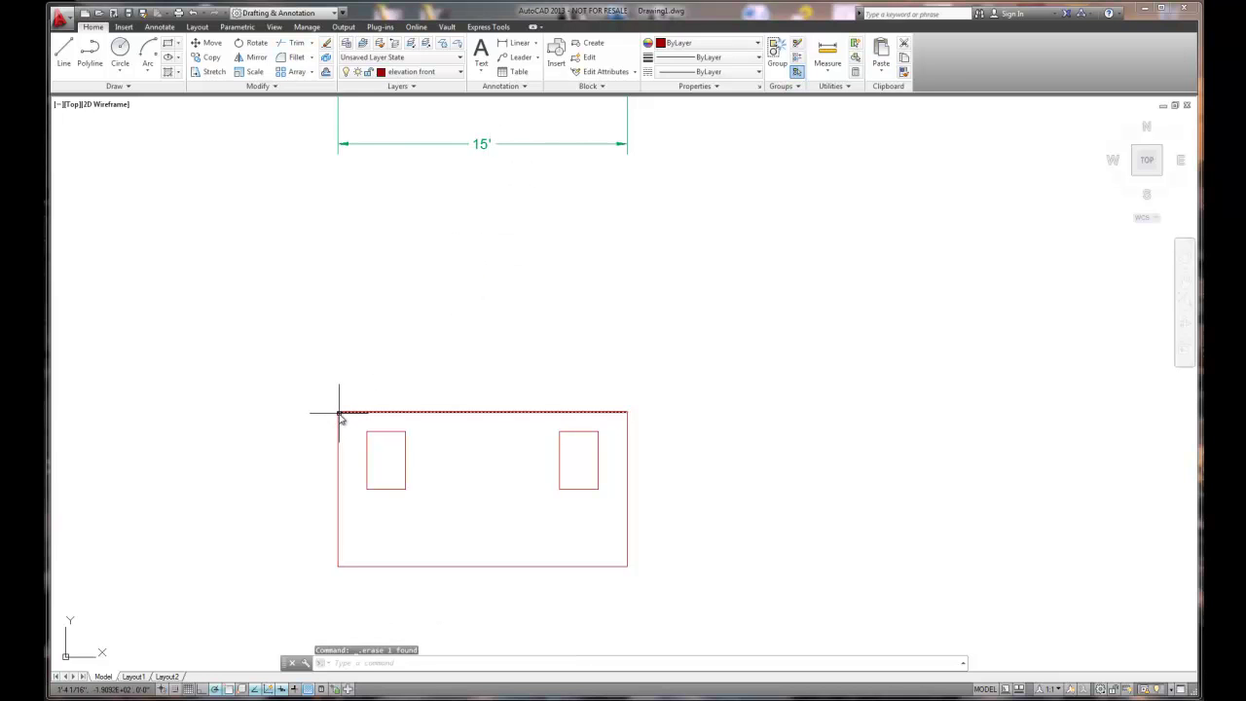
# Draw a line 45" straight up from the midpoint of the elevation's top edge and down to its upper-left corner.
pyautogui.moveTo(485, 415)
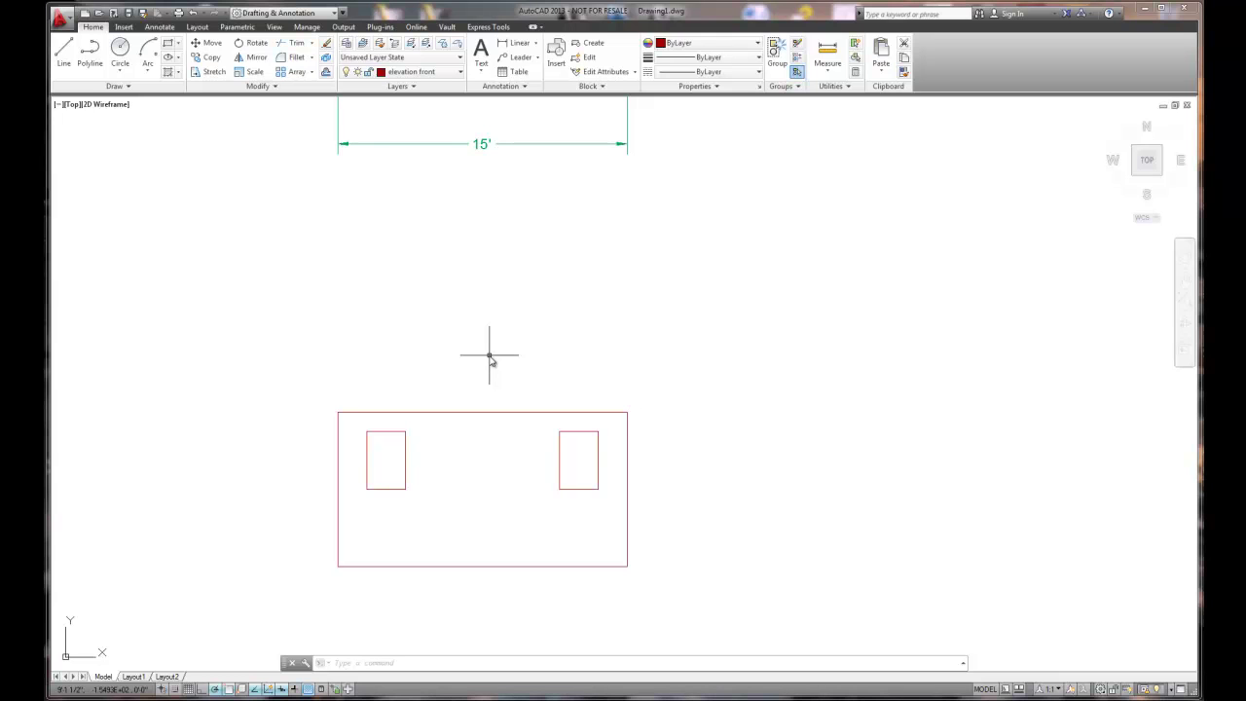
pyautogui.click(64, 51)
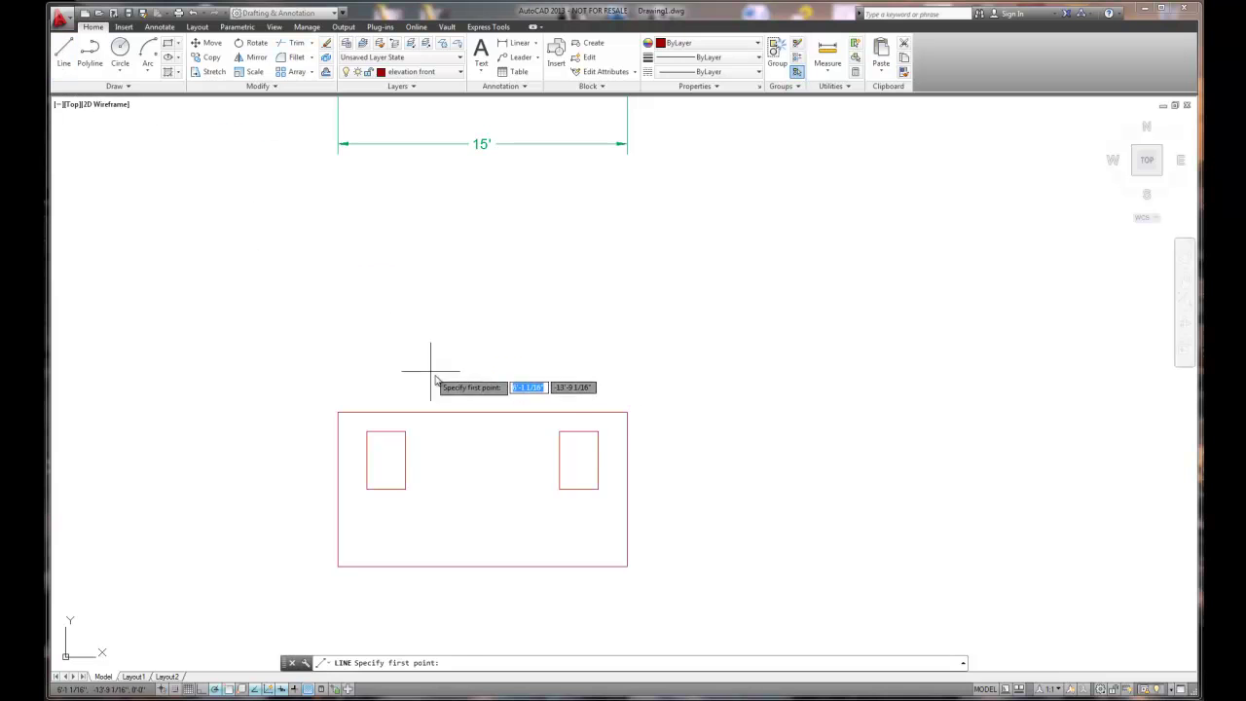
pyautogui.click(482, 413)
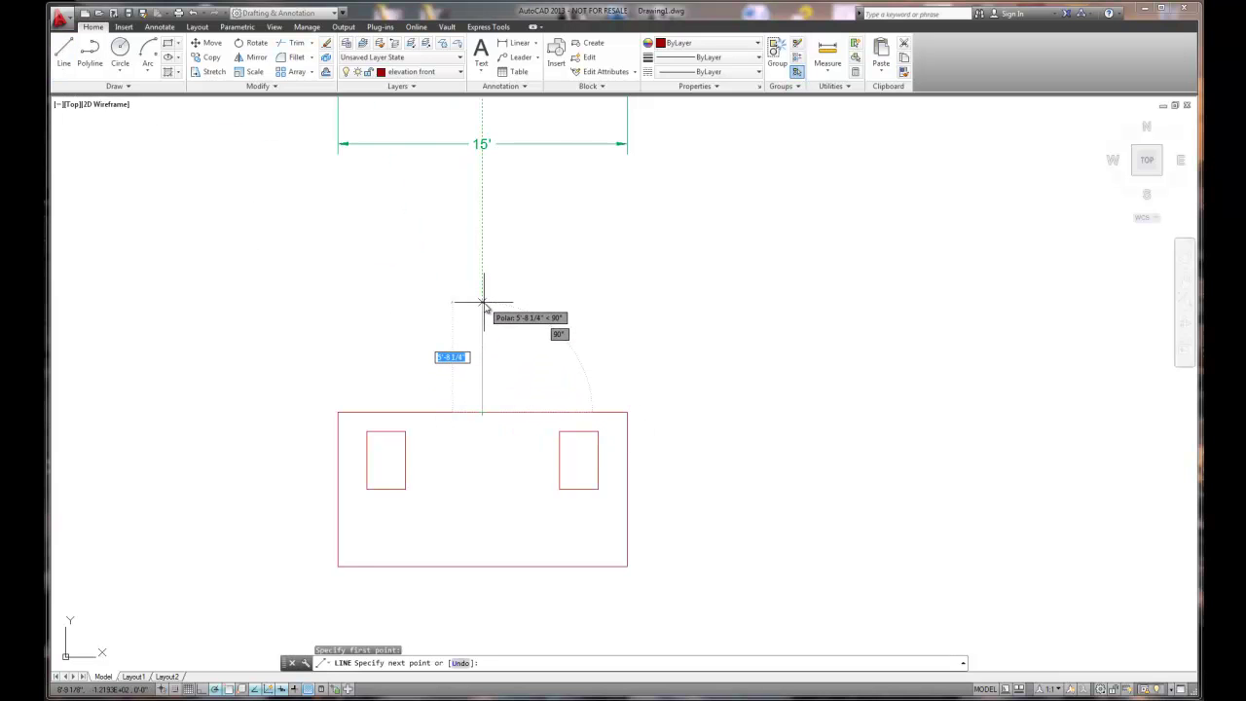
pyautogui.write('45')
pyautogui.press('Return')
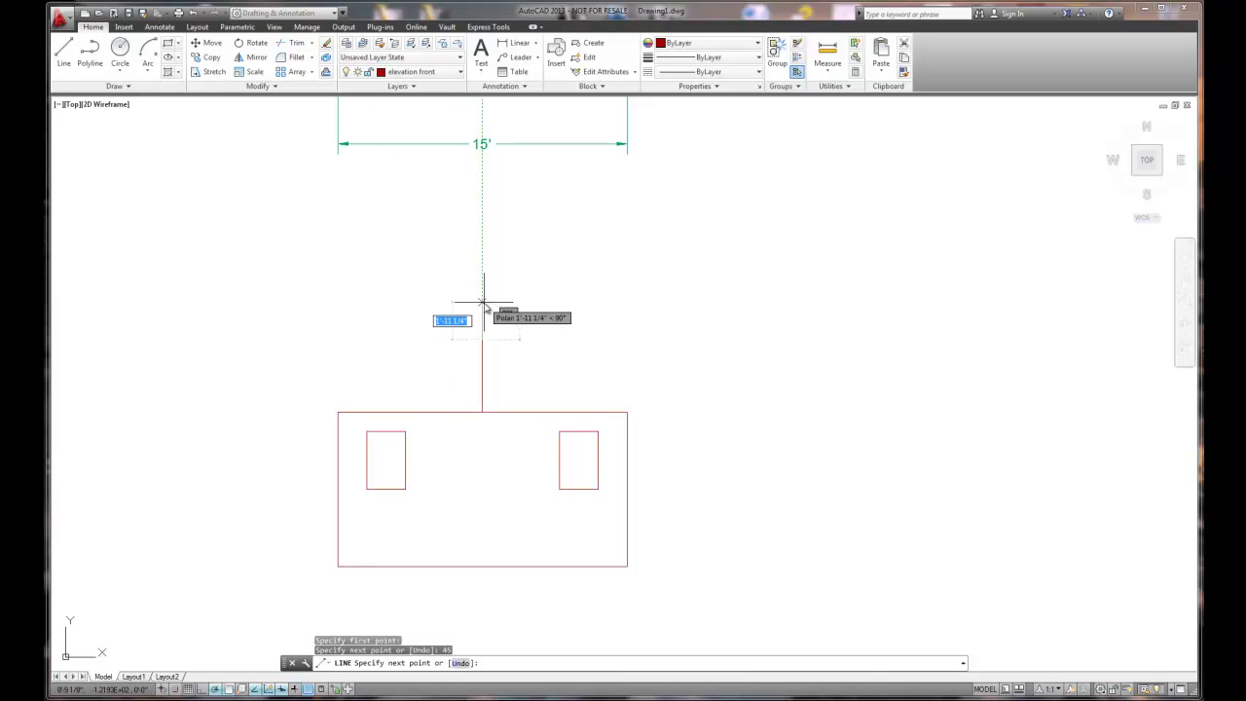
pyautogui.click(338, 413)
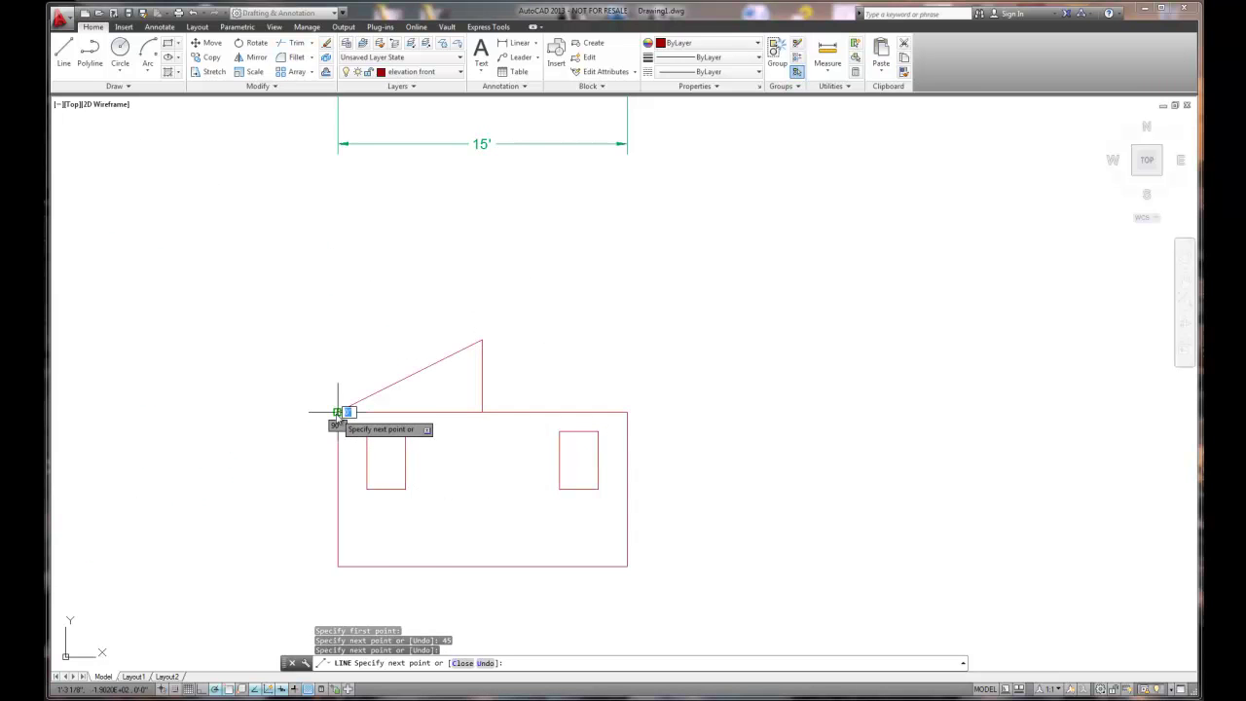
pyautogui.rightClick(338, 413)
pyautogui.click(356, 419)
# Draw the right roof slope from the peak to the elevation's upper-right corner.
pyautogui.rightClick(403, 376)
pyautogui.click(446, 382)
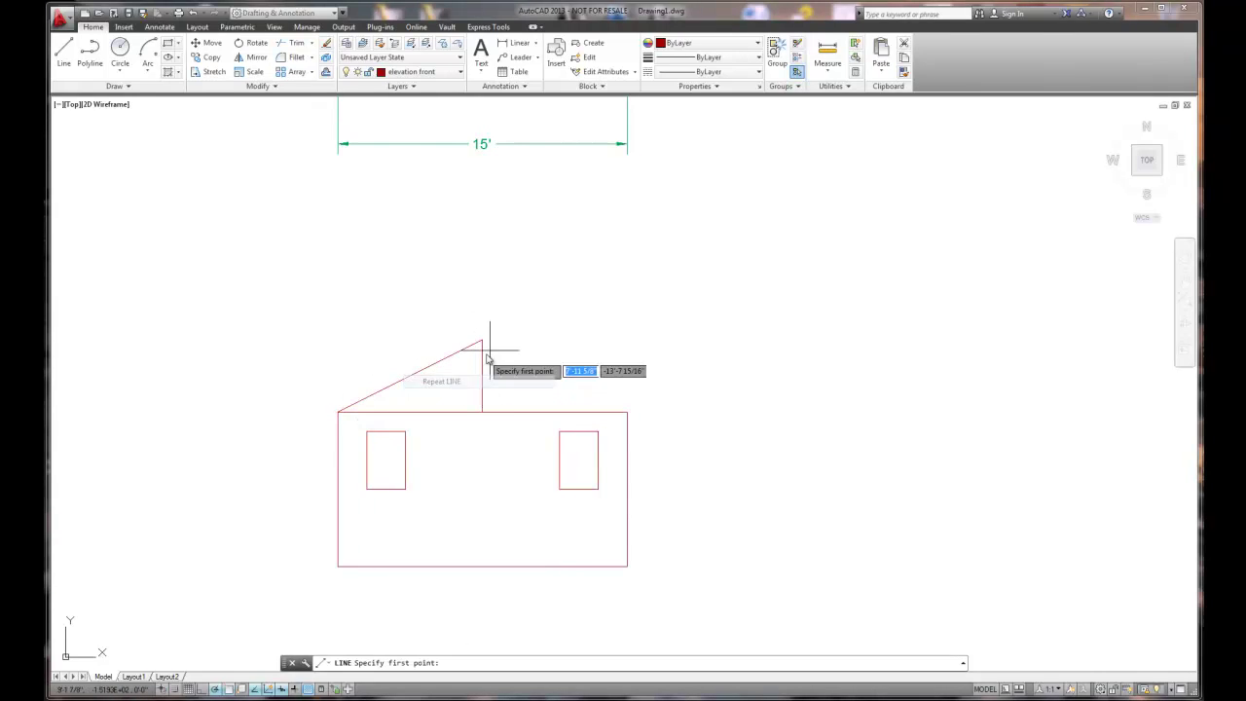
pyautogui.click(482, 340)
pyautogui.click(628, 413)
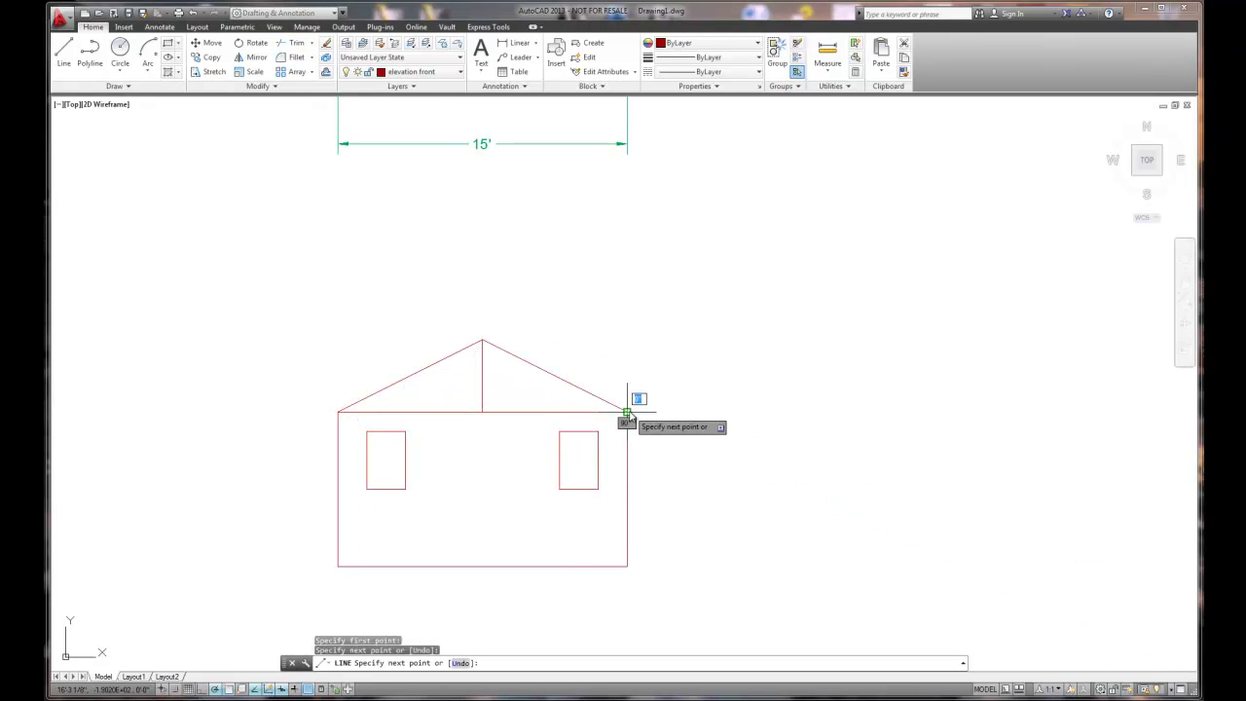
pyautogui.rightClick(628, 413)
pyautogui.click(655, 421)
# Offset the elevation's left and right wall lines 12" outward.
pyautogui.scroll(2, 476, 374)
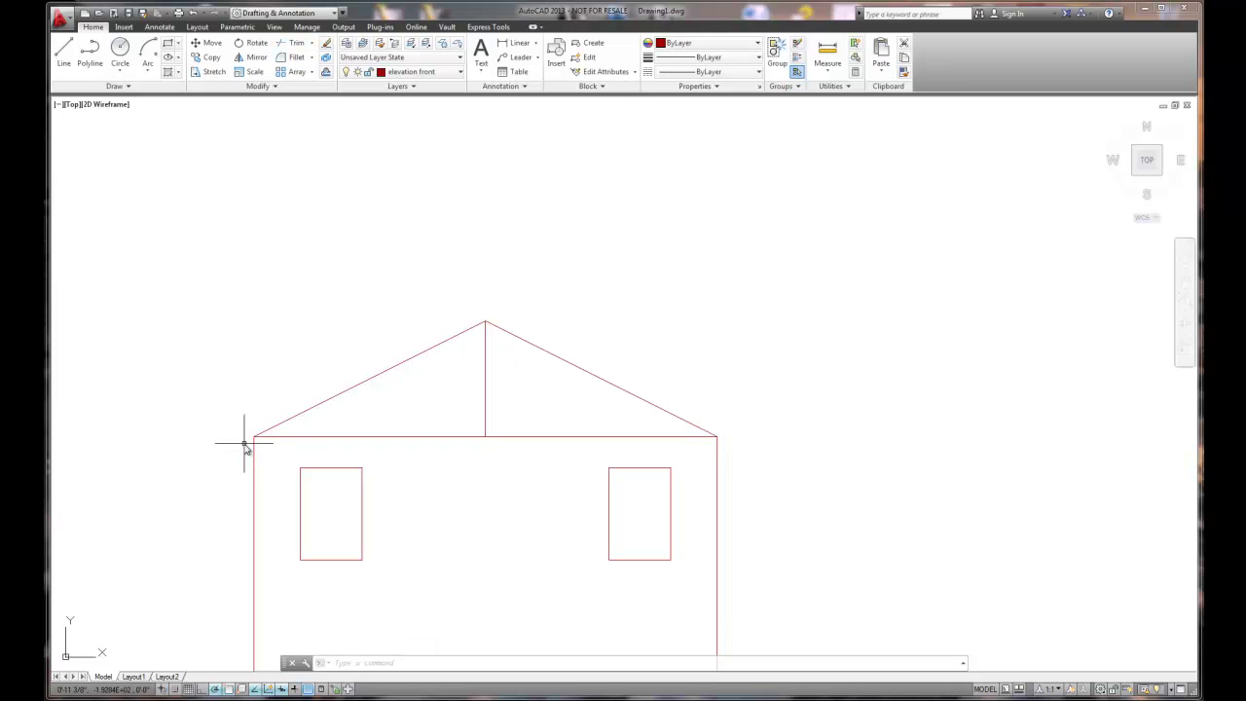
pyautogui.scroll(-1, 245, 454)
pyautogui.scroll(2, 277, 454)
pyautogui.moveTo(285, 452); pyautogui.dragTo(326, 391, button='middle')
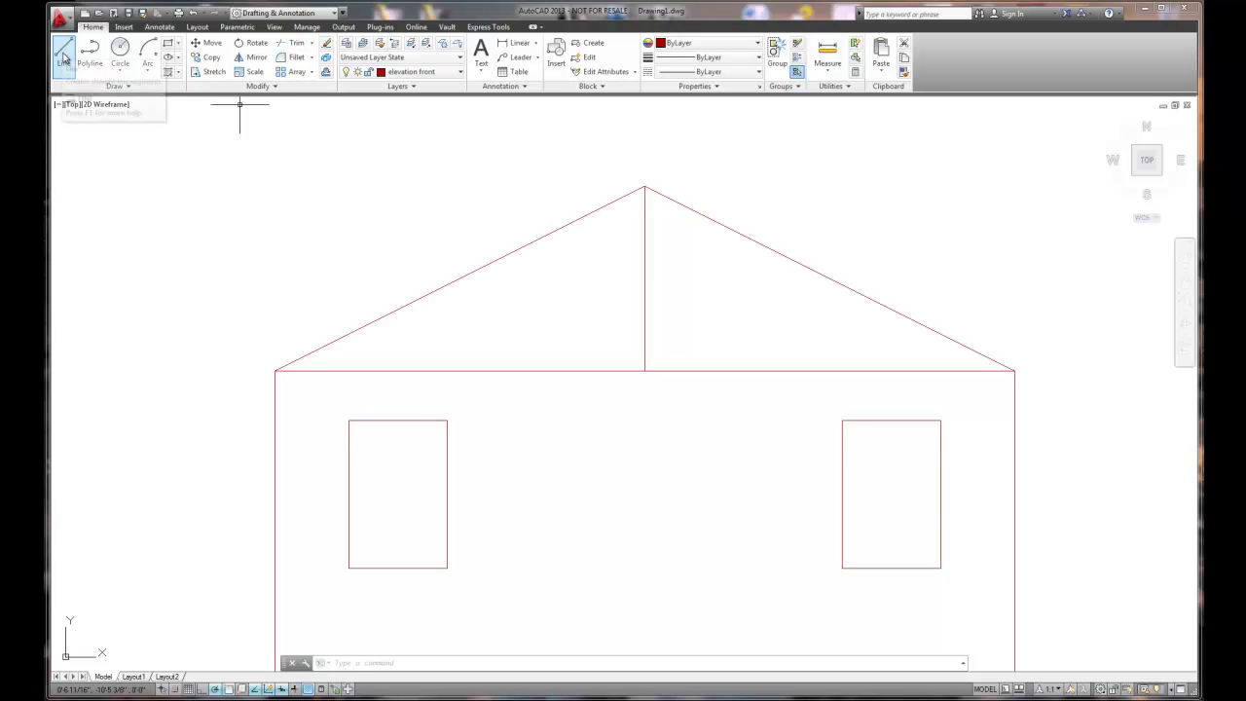
pyautogui.click(326, 71)
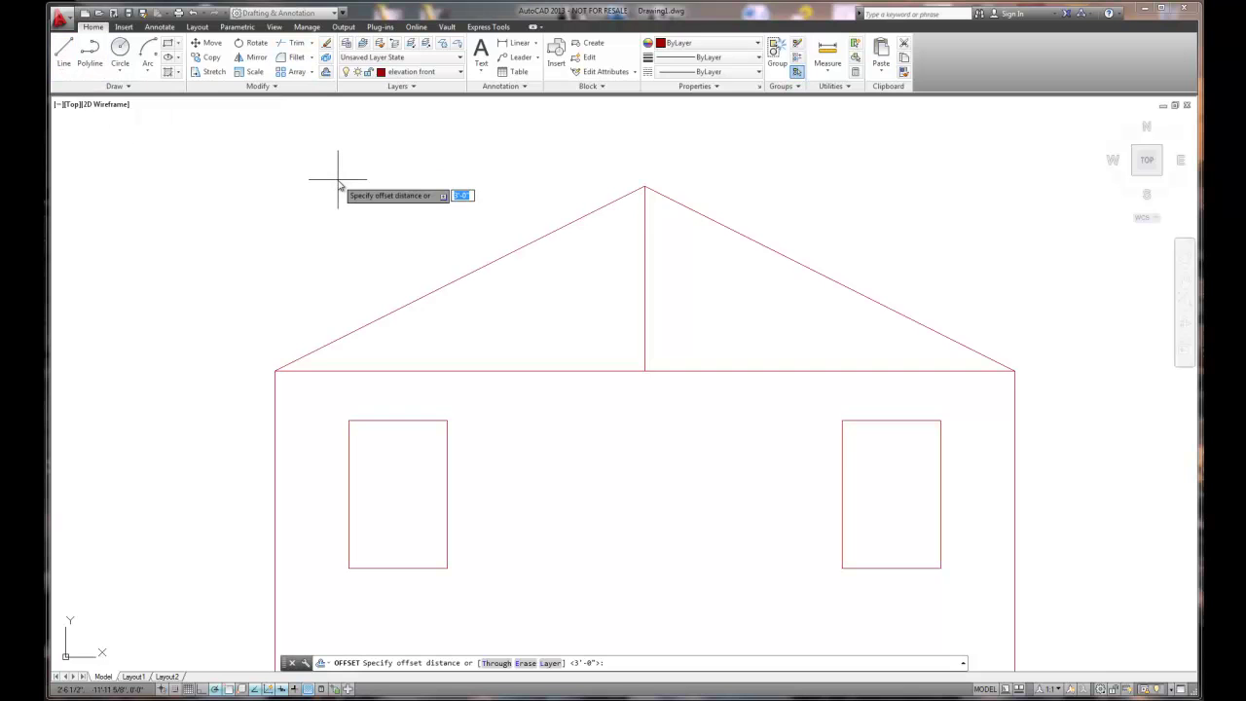
pyautogui.press('Return')
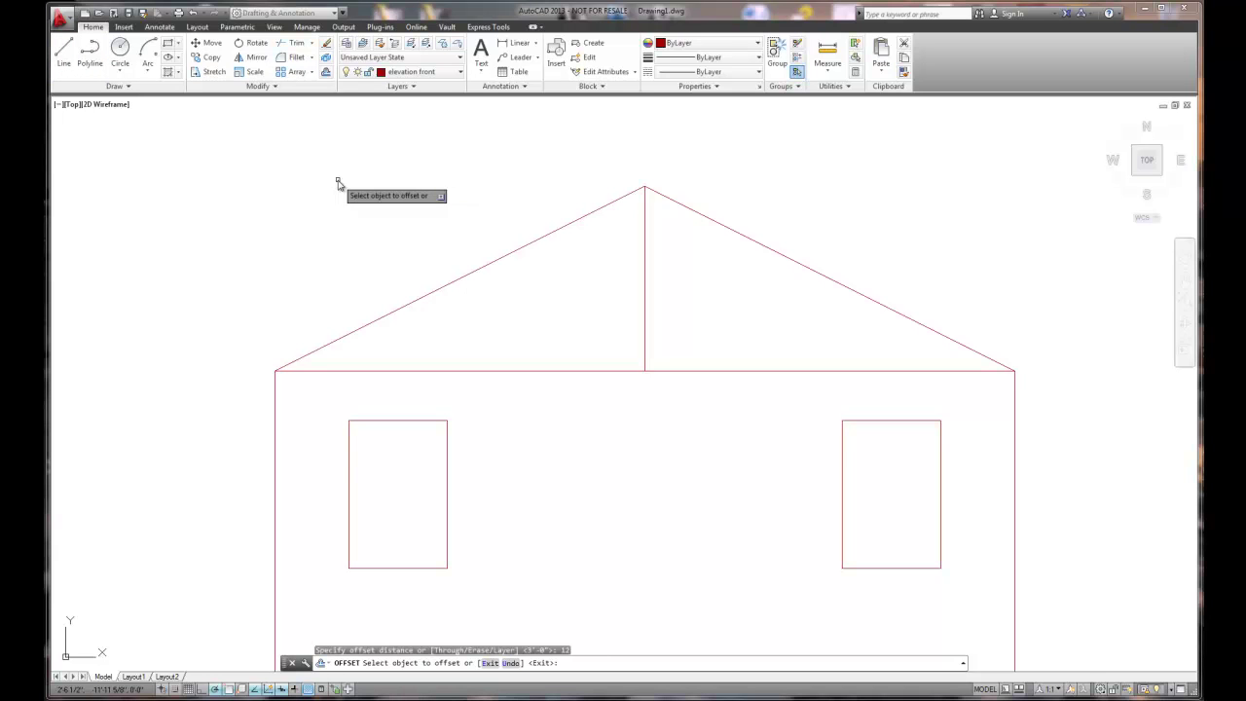
pyautogui.click(277, 435)
pyautogui.click(247, 438)
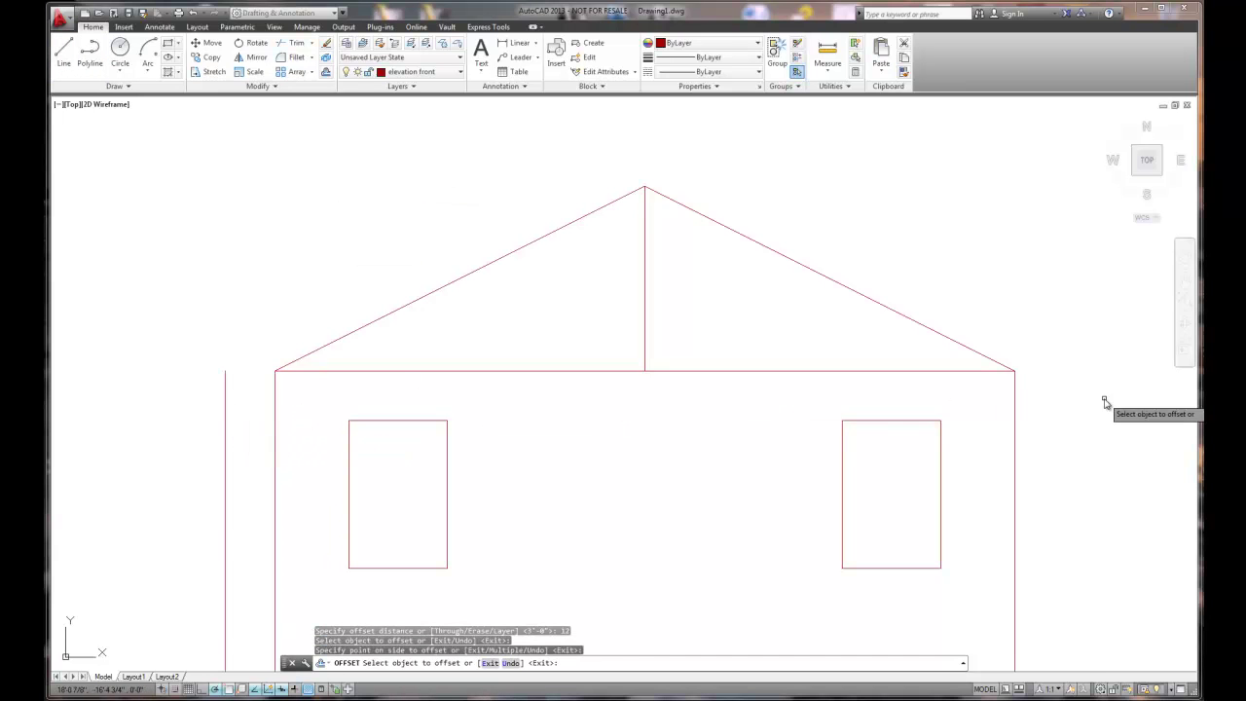
pyautogui.click(1013, 405)
pyautogui.click(1086, 407)
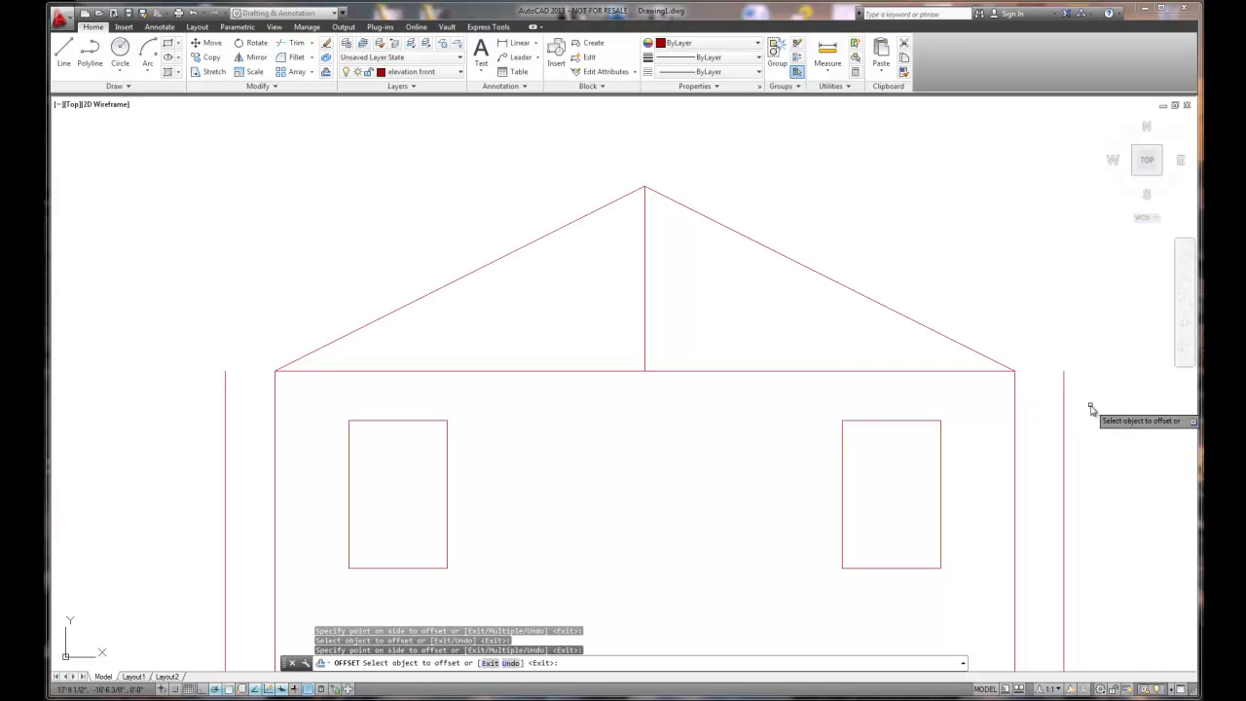
# Extend both sloped roof lines to the offset lines outside the walls.
pyautogui.click(311, 44)
pyautogui.click(297, 80)
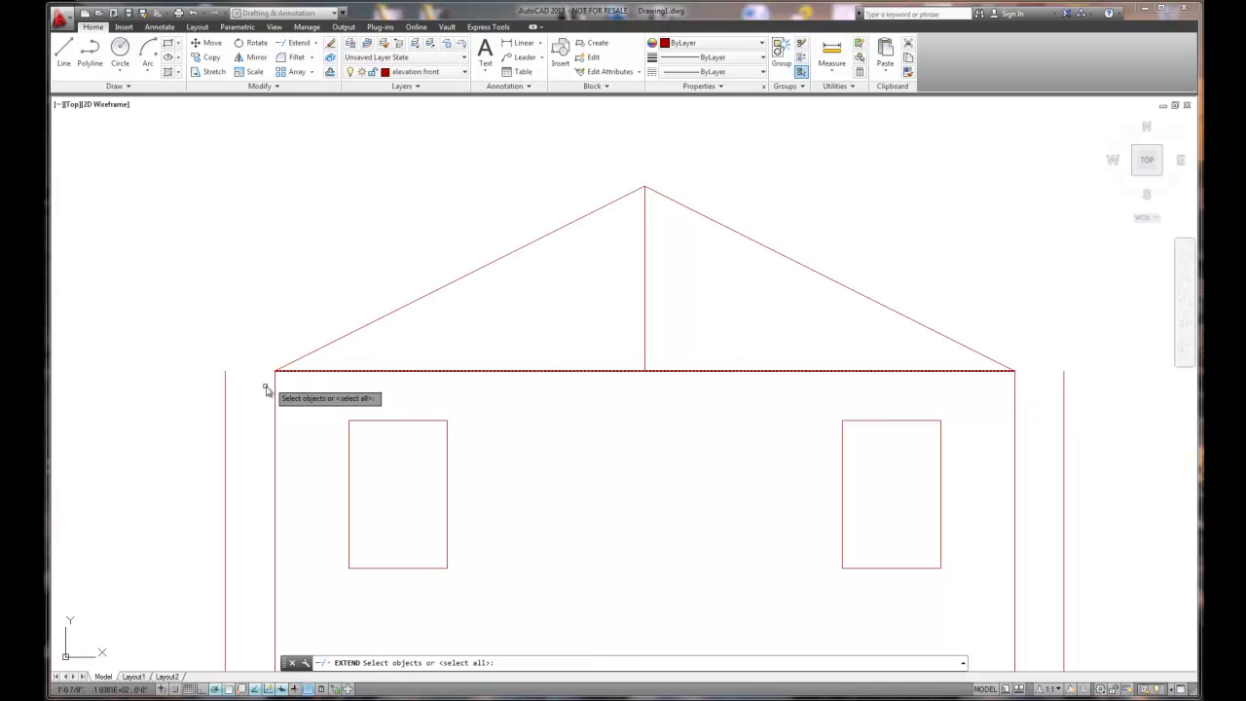
pyautogui.click(225, 417)
pyautogui.click(1063, 423)
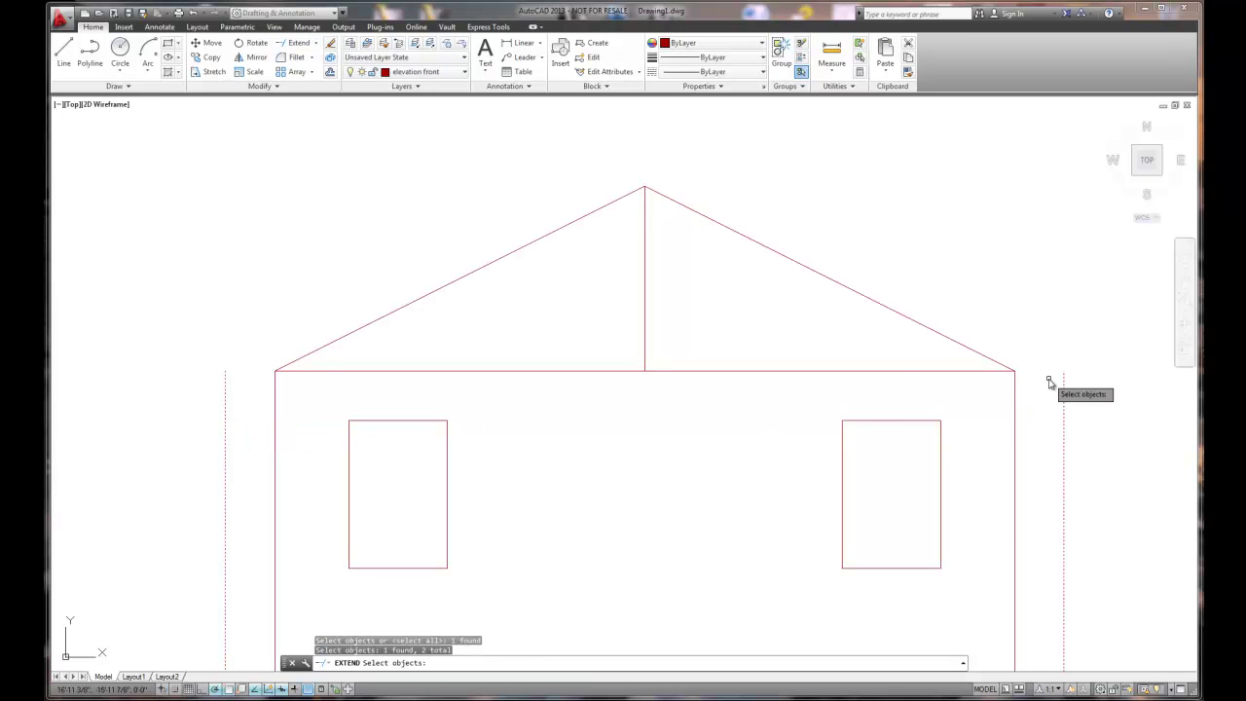
pyautogui.press('Return')
pyautogui.click(998, 366)
pyautogui.click(381, 318)
pyautogui.rightClick(436, 346)
pyautogui.click(452, 350)
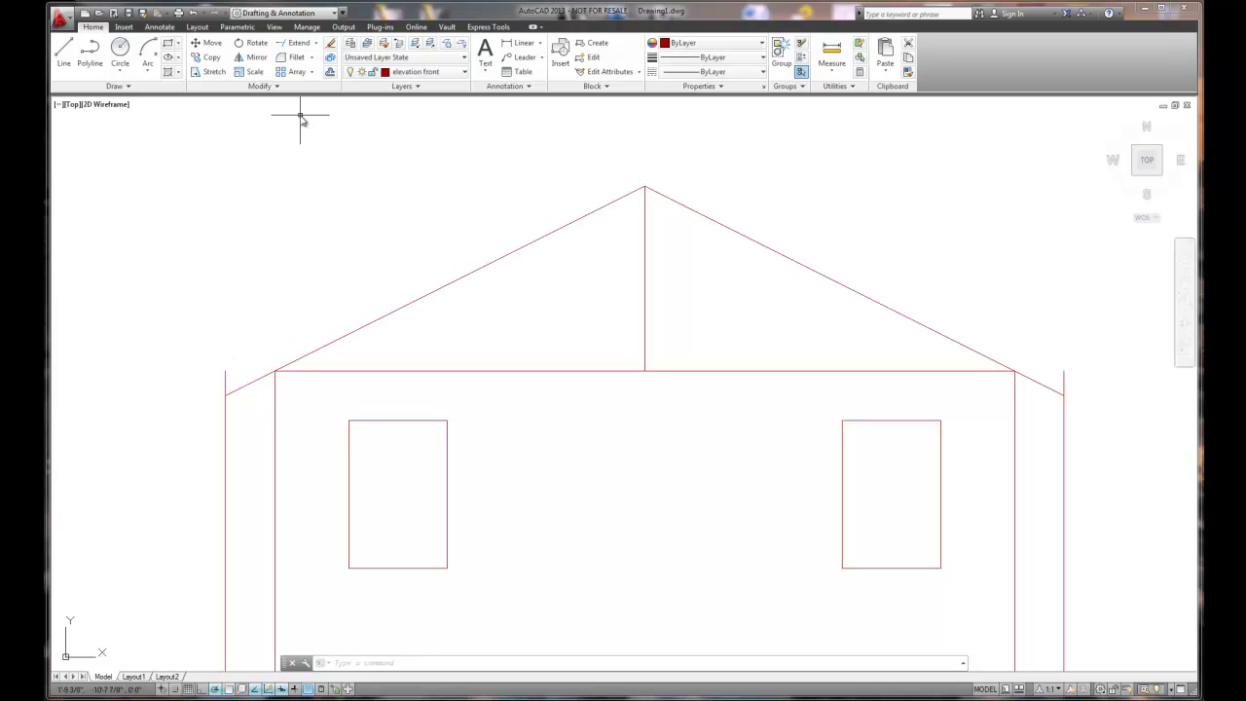
# Offset both sloped roof lines 6" upward on the outer side of the roof.
pyautogui.click(330, 73)
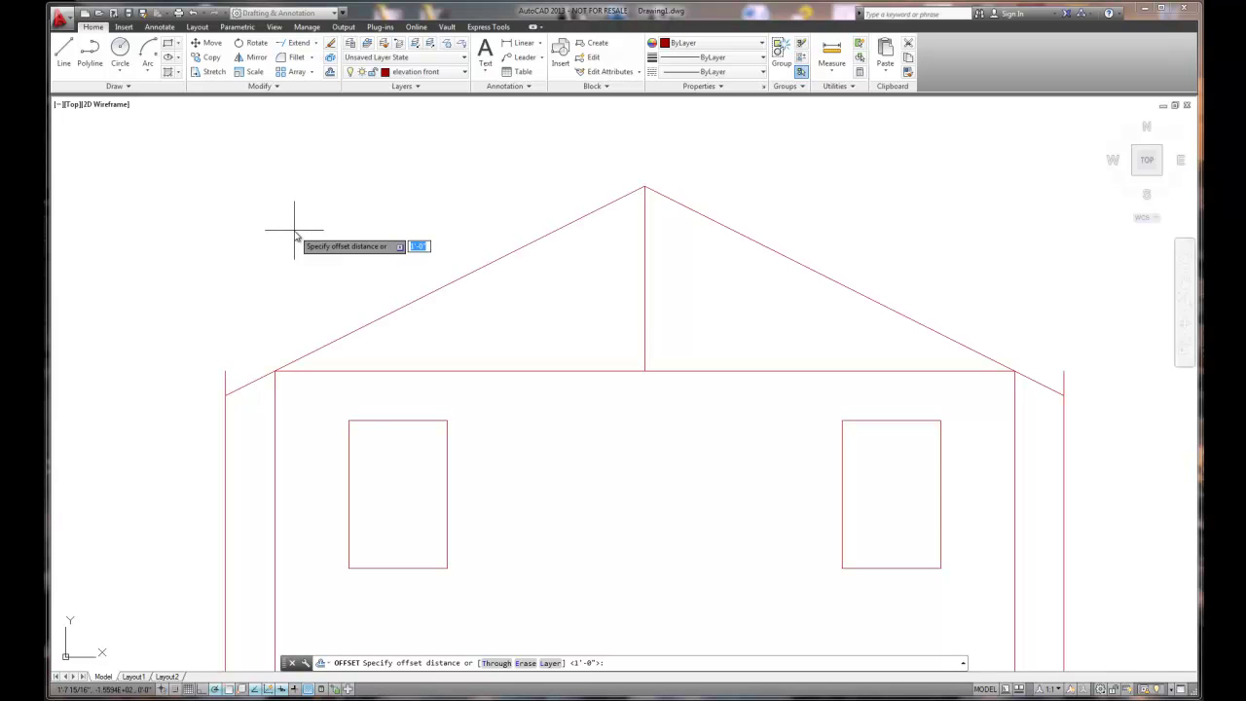
pyautogui.press('Return')
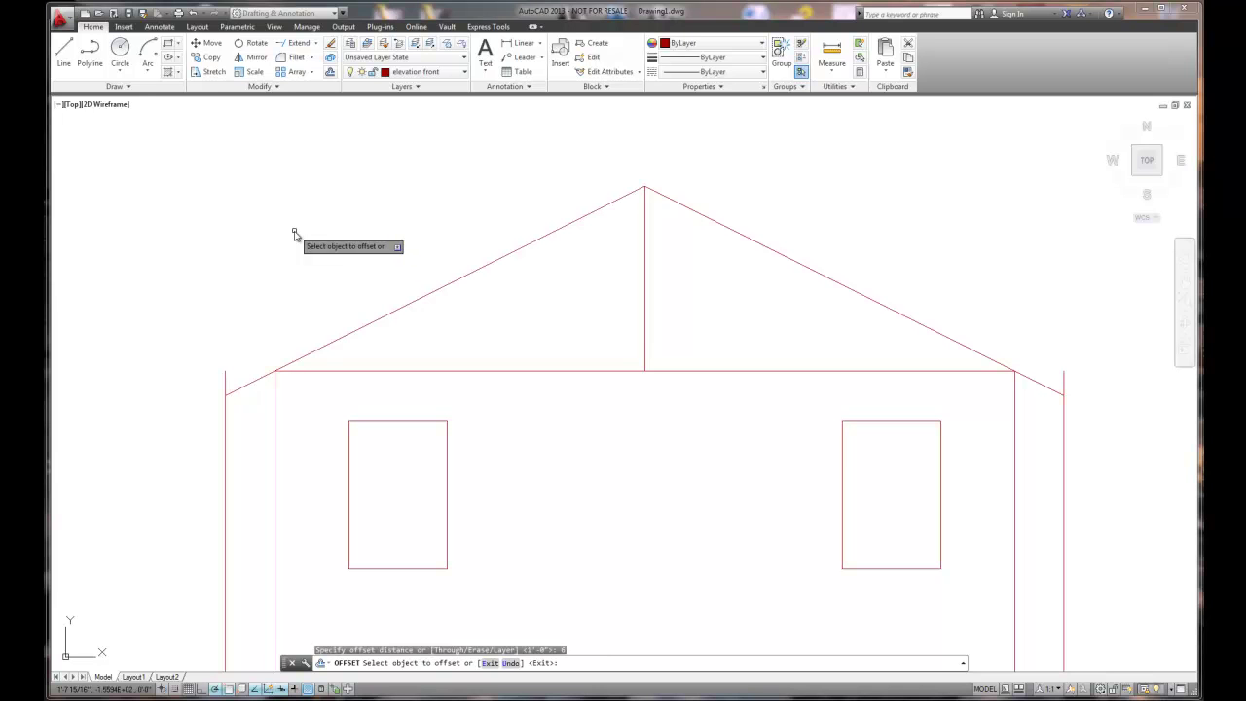
pyautogui.click(391, 314)
pyautogui.click(388, 284)
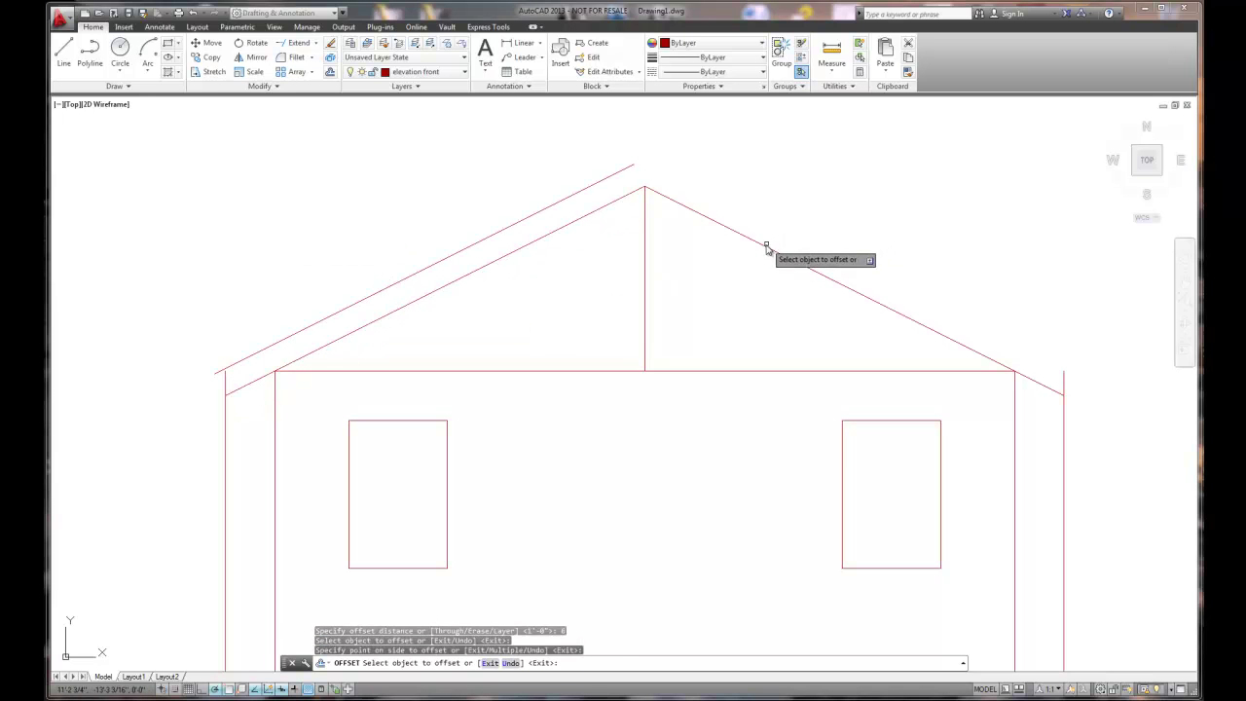
pyautogui.click(768, 248)
pyautogui.click(768, 234)
pyautogui.click(699, 214)
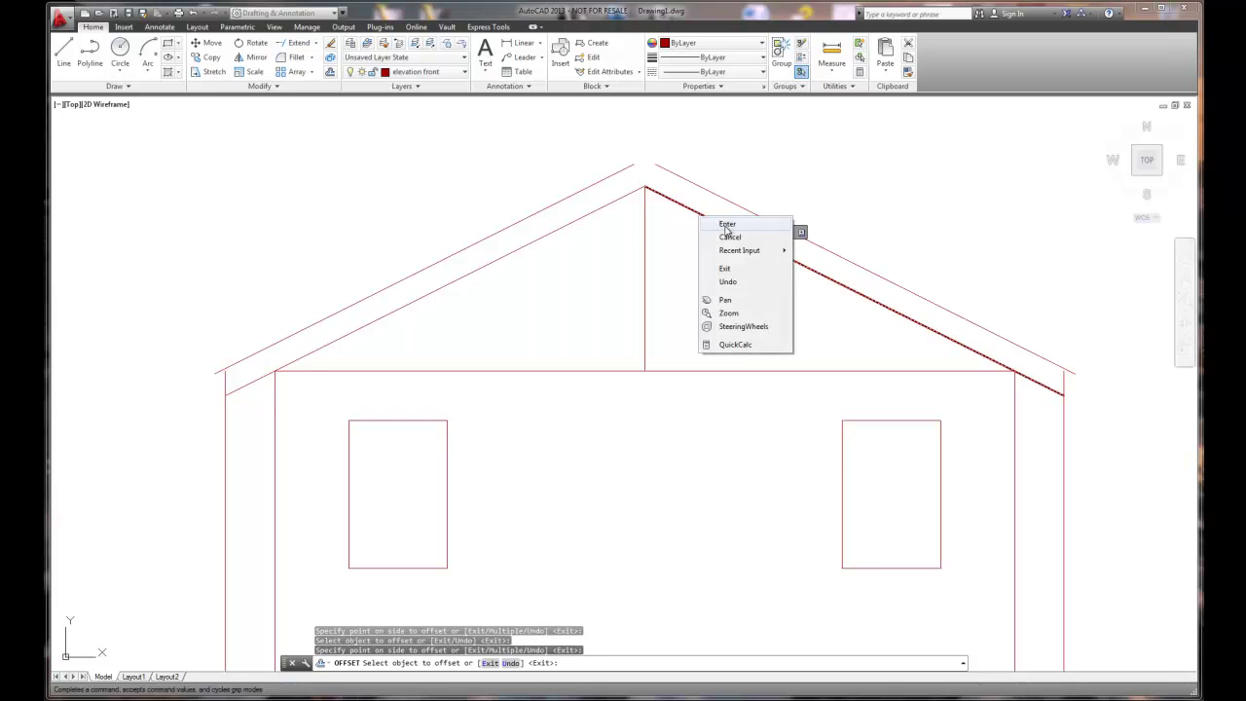
pyautogui.click(709, 226)
# Fillet the two outer roof lines together at the peak.
pyautogui.click(303, 59)
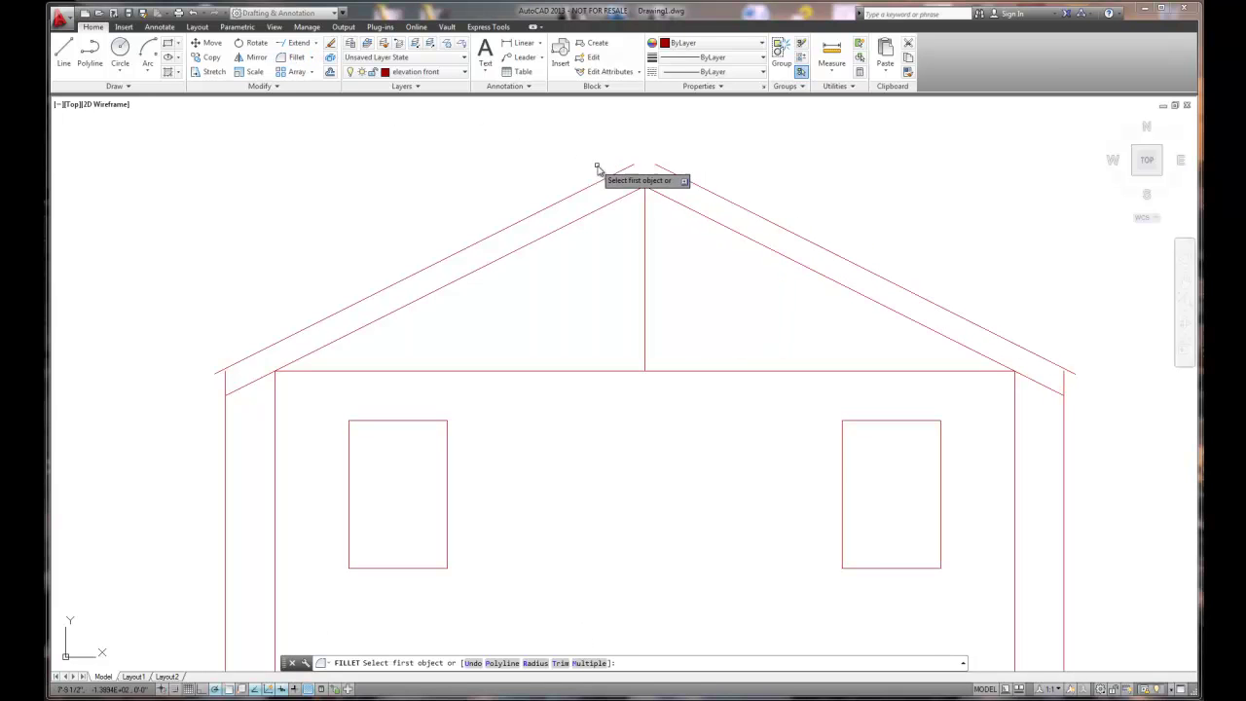
pyautogui.click(628, 171)
pyautogui.click(670, 173)
# Fillet the left overhang line with the left outer roof line to form the left eave corner.
pyautogui.rightClick(367, 258)
pyautogui.click(413, 263)
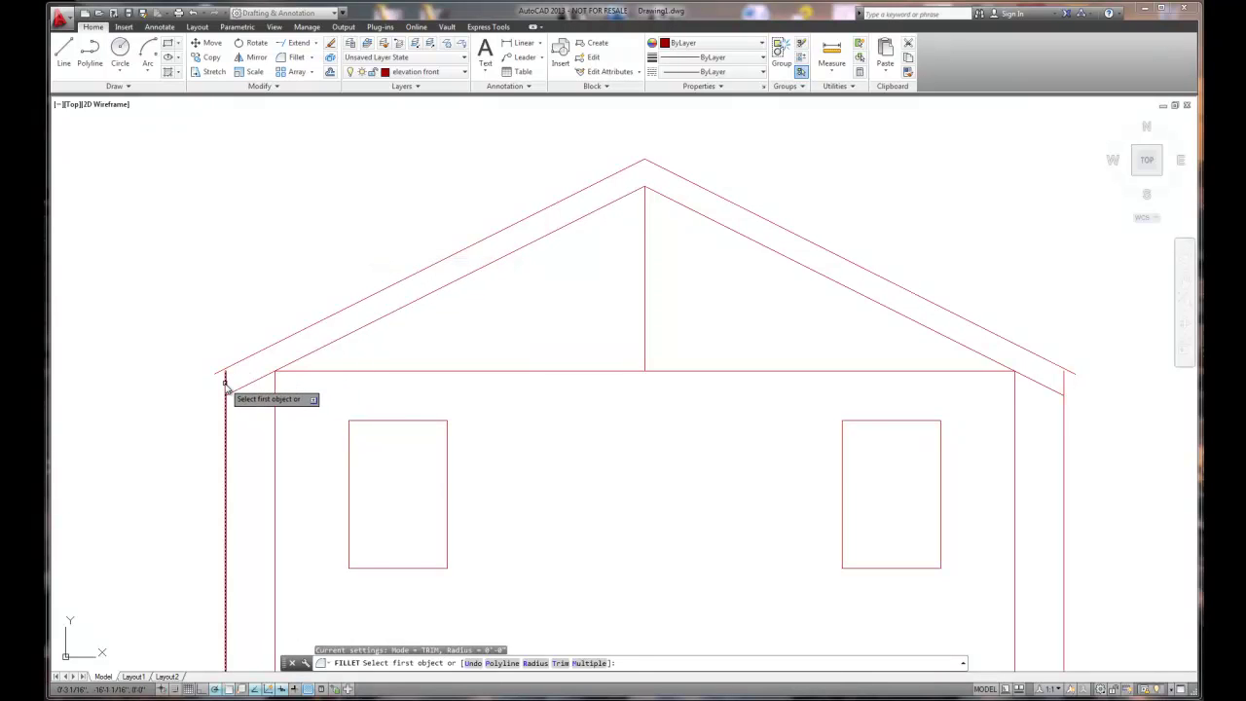
pyautogui.click(225, 384)
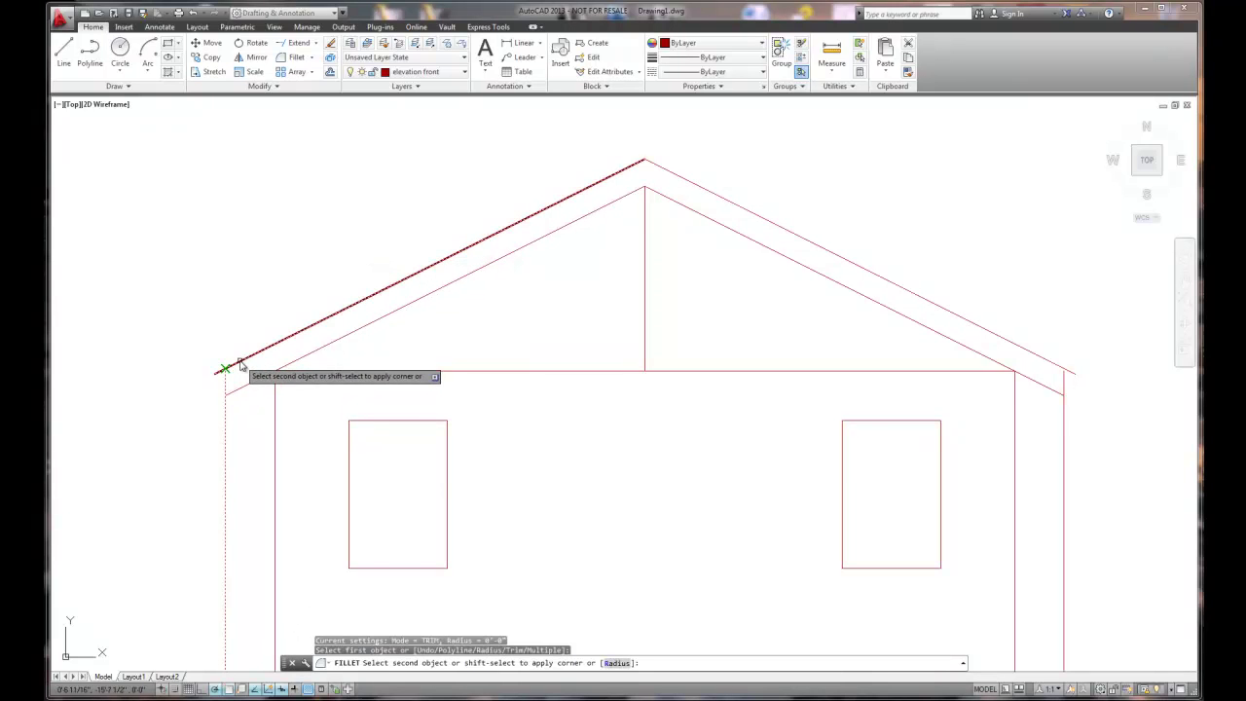
pyautogui.click(232, 366)
# Fillet the right overhang line with the right outer and inner roof lines to close off the right eave.
pyautogui.rightClick(375, 336)
pyautogui.click(432, 342)
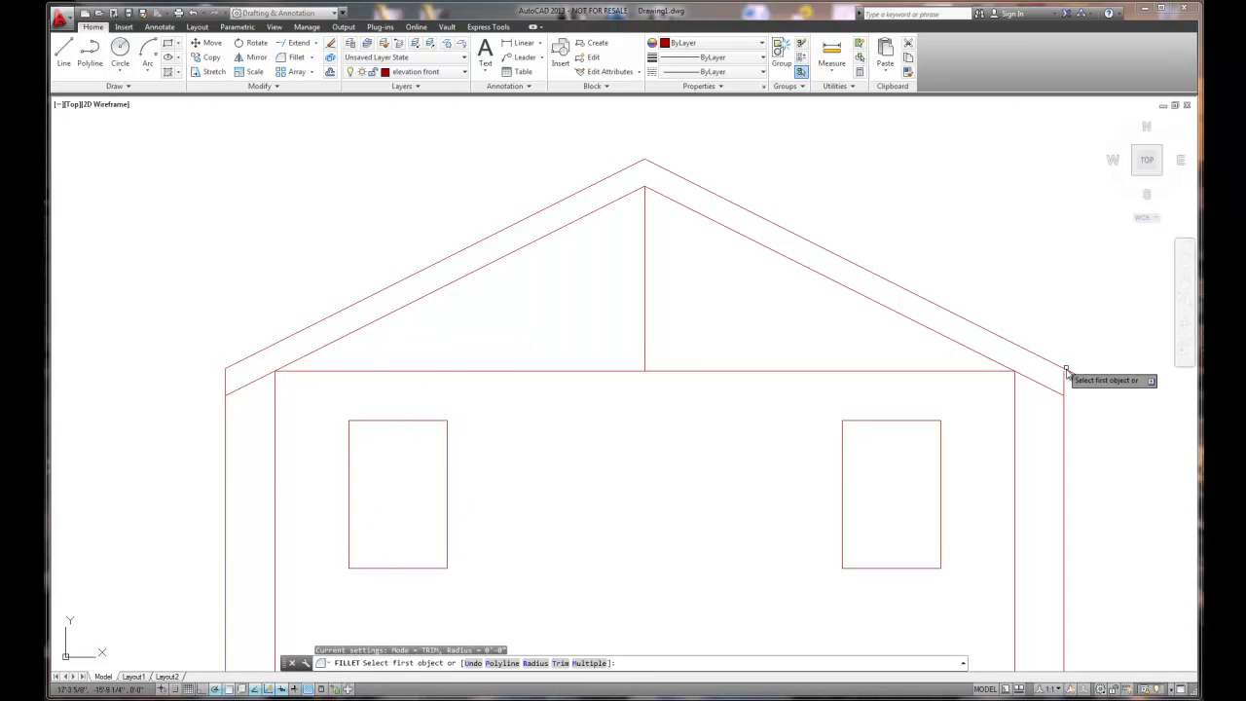
pyautogui.click(1062, 382)
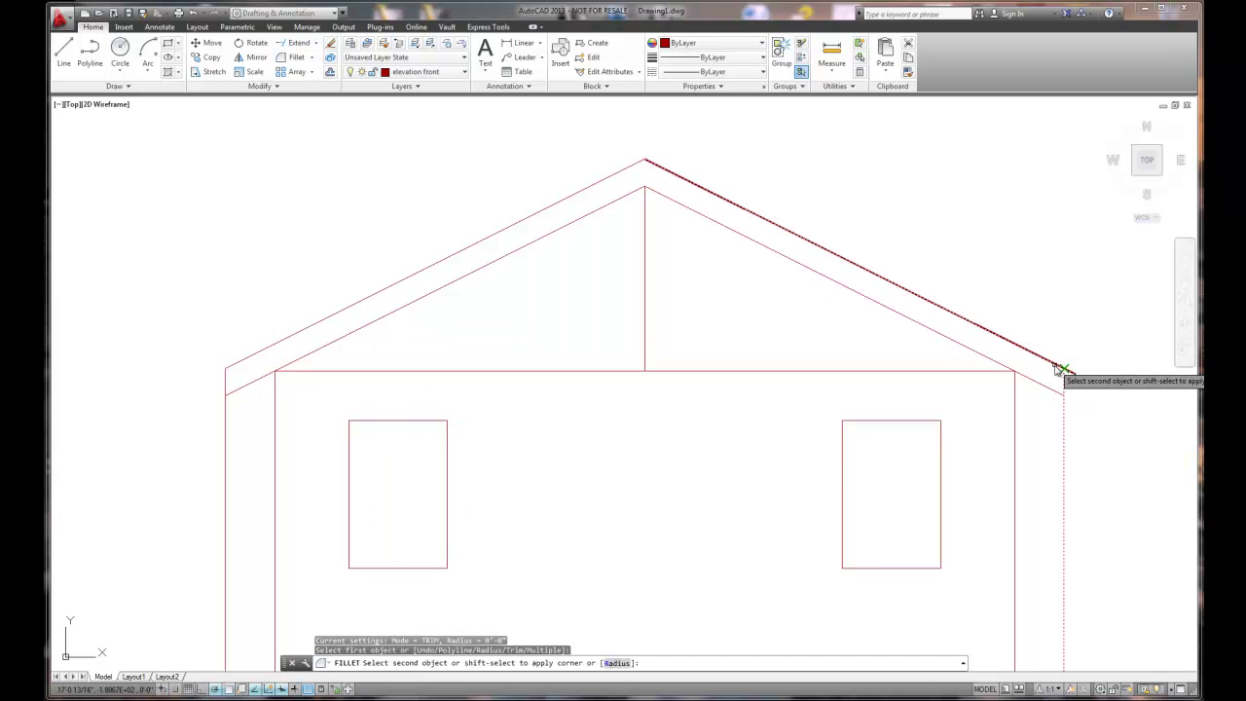
pyautogui.click(1062, 367)
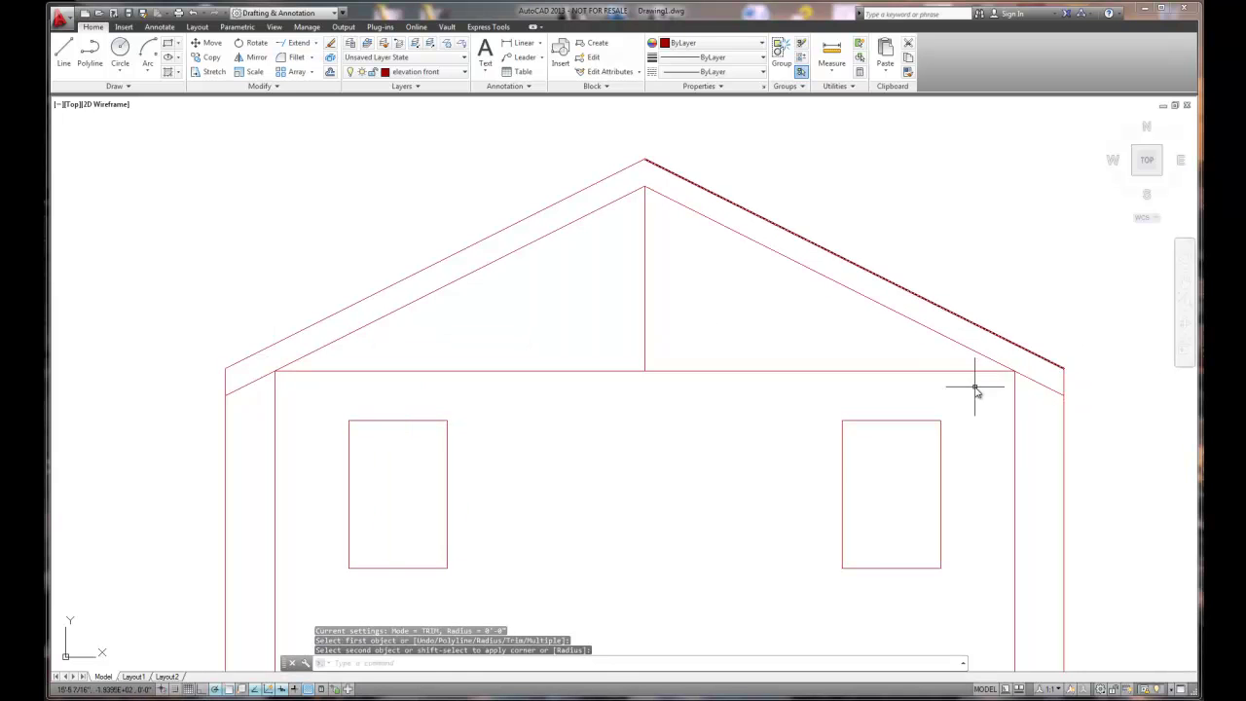
pyautogui.rightClick(1069, 416)
pyautogui.click(1073, 415)
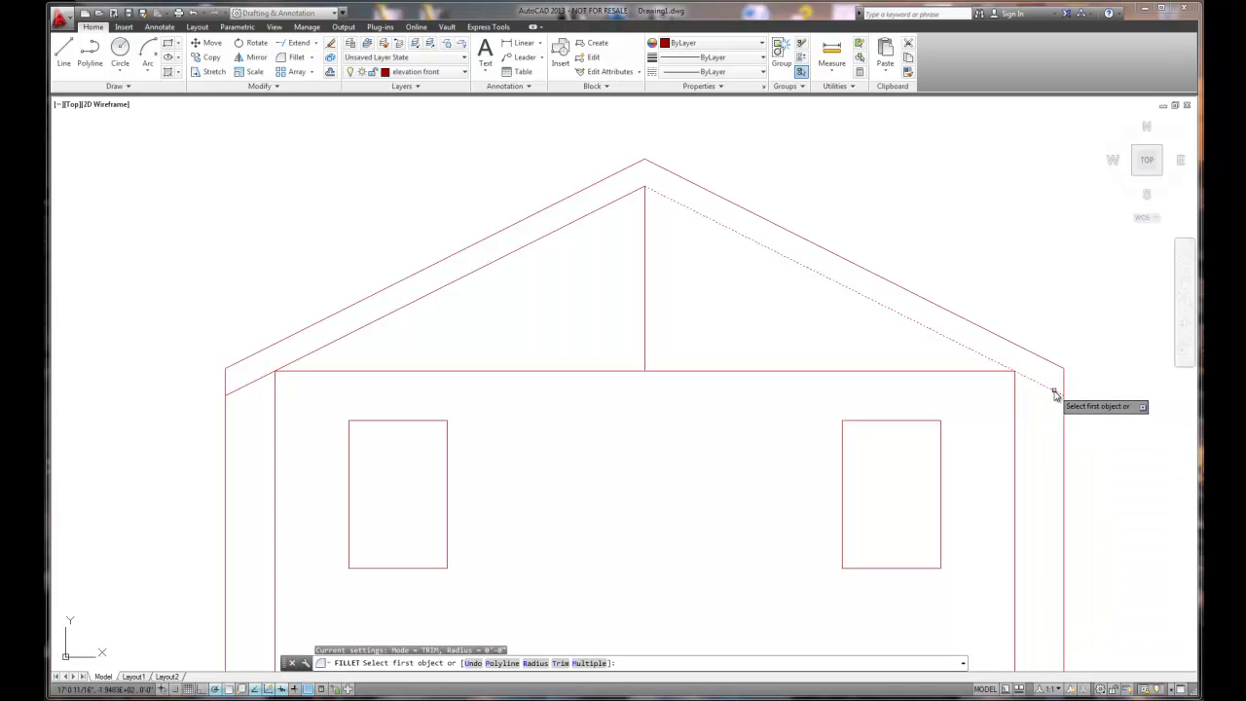
pyautogui.click(1056, 393)
# Fillet the left overhang line with the left inner roof line to close off the left eave's lower corner.
pyautogui.rightClick(558, 321)
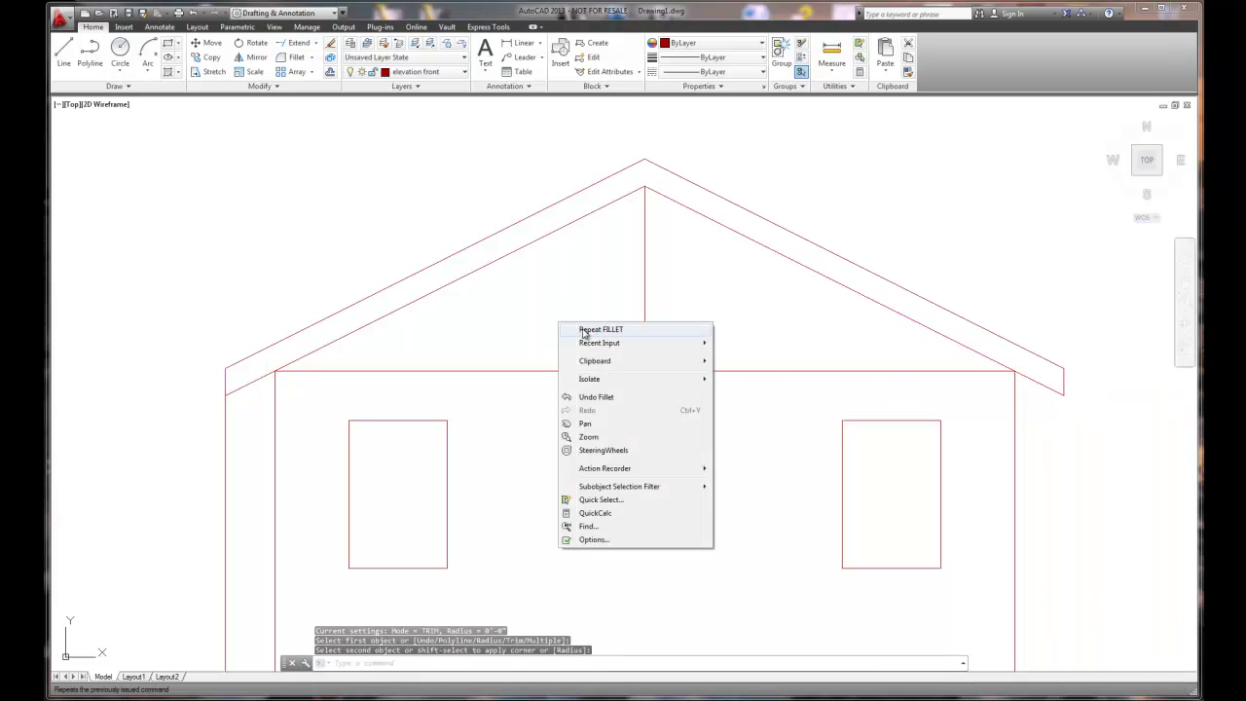
pyautogui.click(584, 326)
pyautogui.click(226, 387)
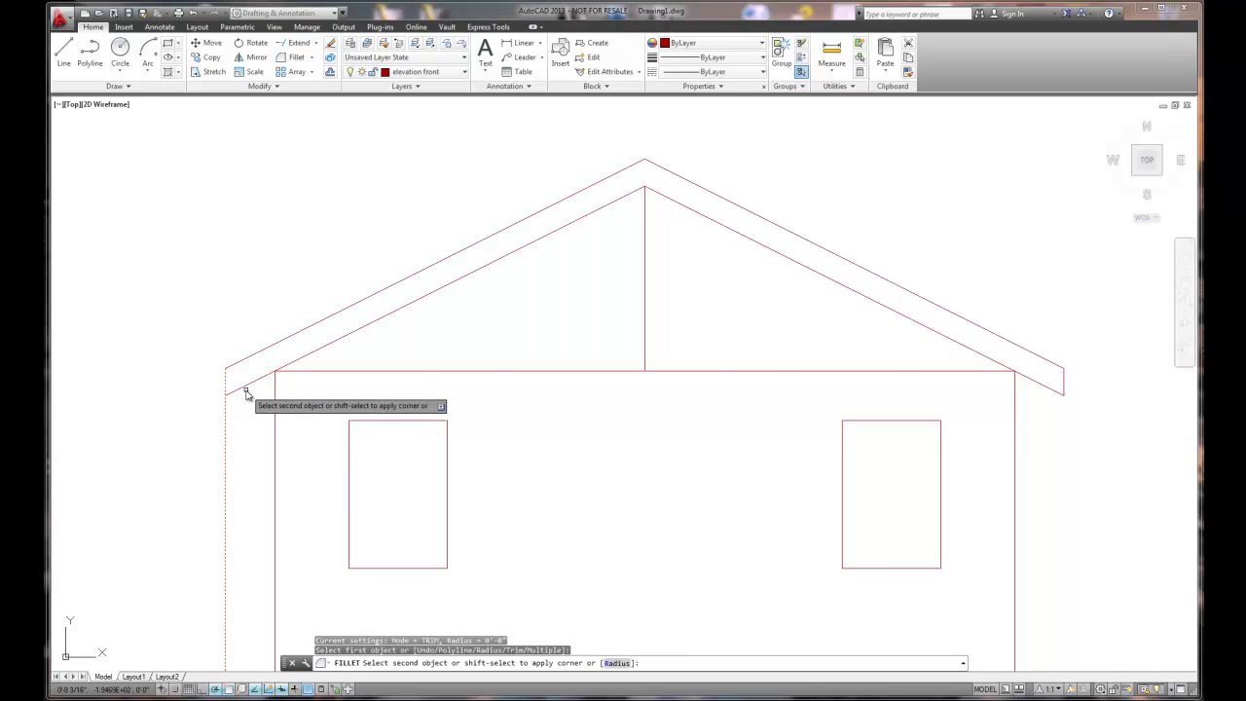
pyautogui.click(237, 391)
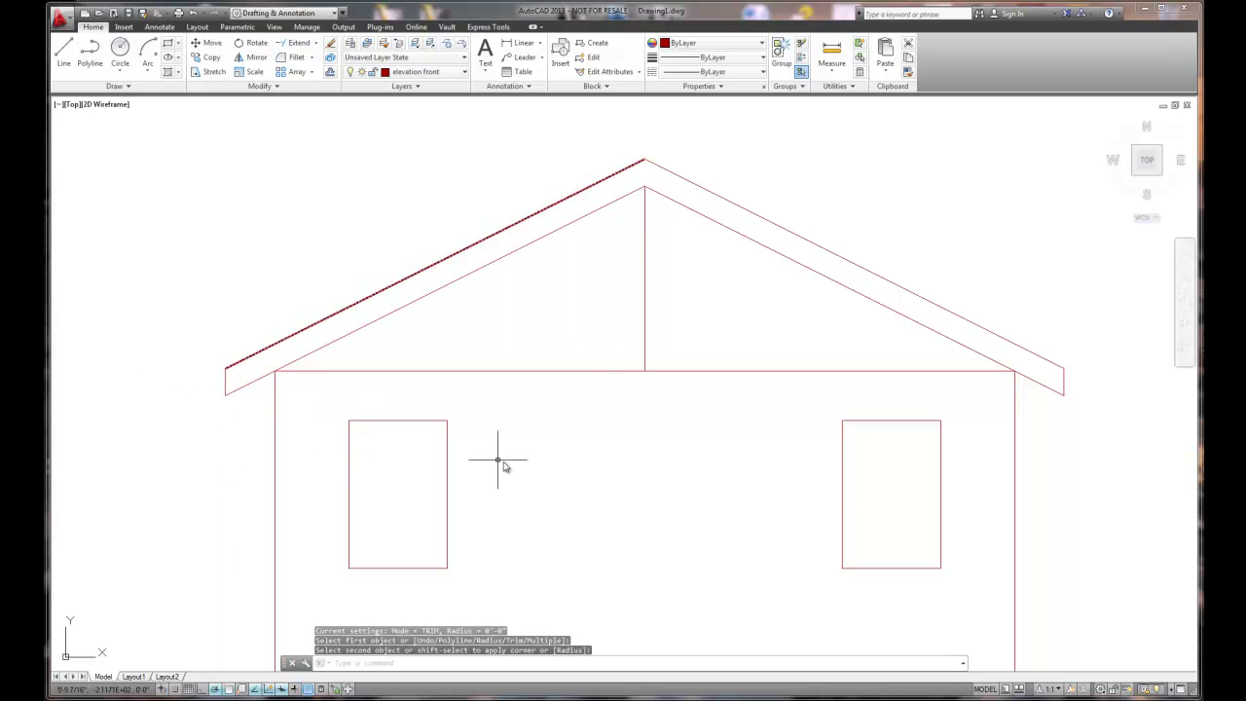
pyautogui.scroll(-2, 812, 417)
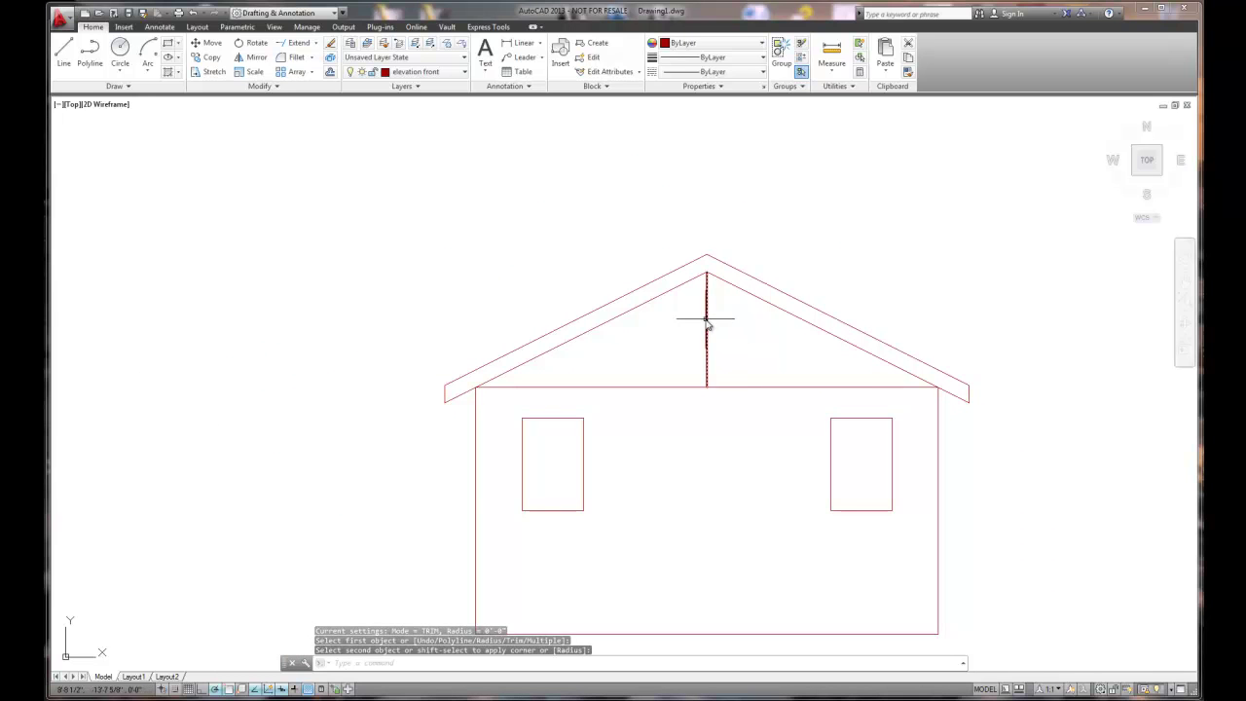
# Delete the vertical centre line between the roof peak and the top of the wall in the front elevation.
pyautogui.moveTo(709, 311)
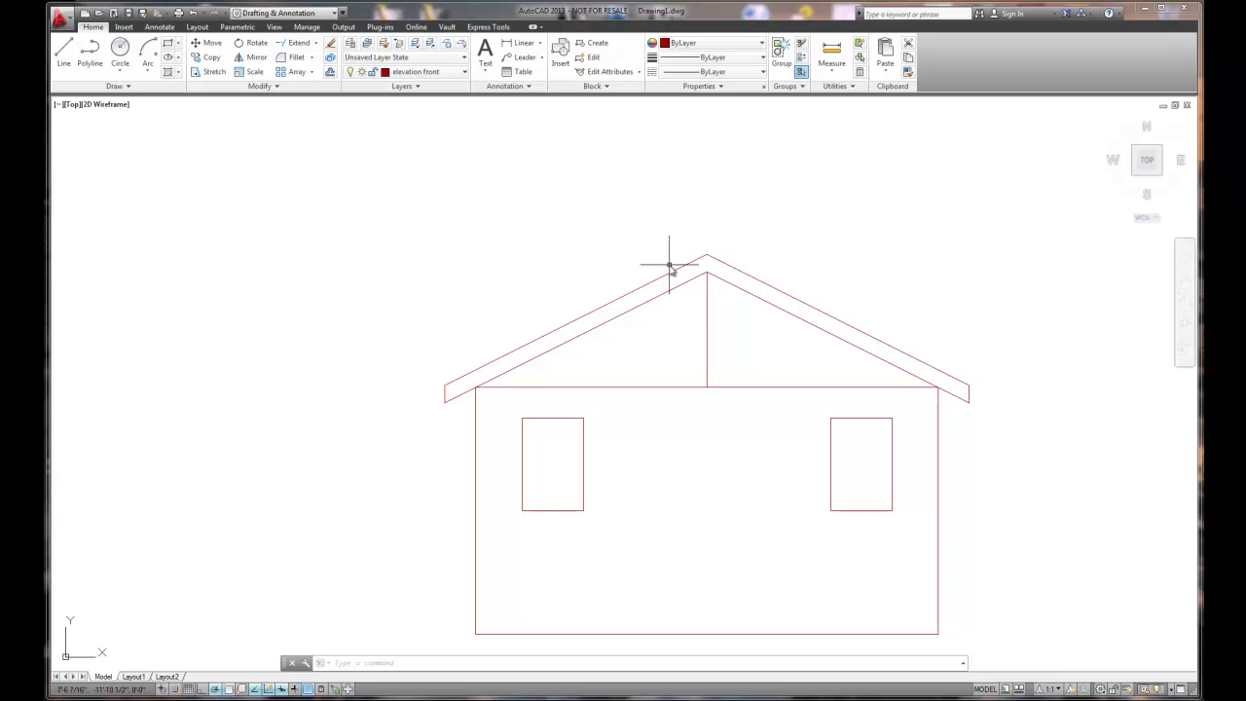
pyautogui.moveTo(666, 281)
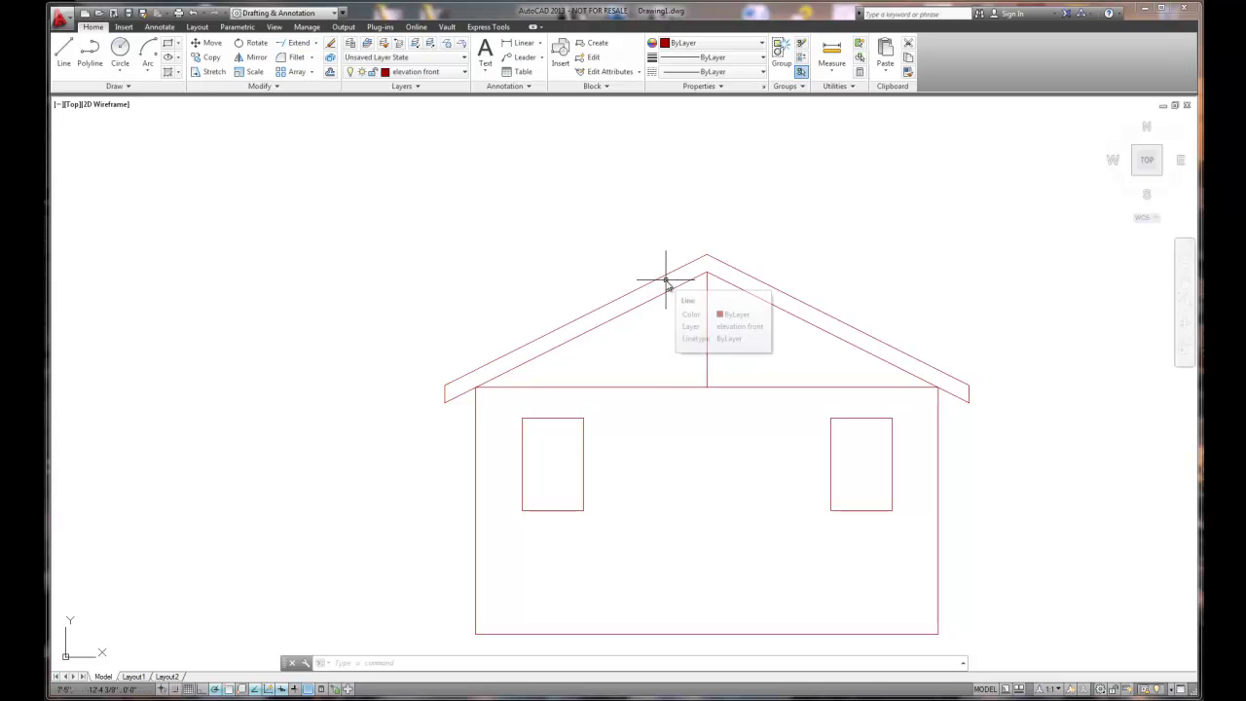
pyautogui.scroll(-2, 460, 404)
pyautogui.scroll(4, 461, 404)
pyautogui.scroll(-4, 496, 394)
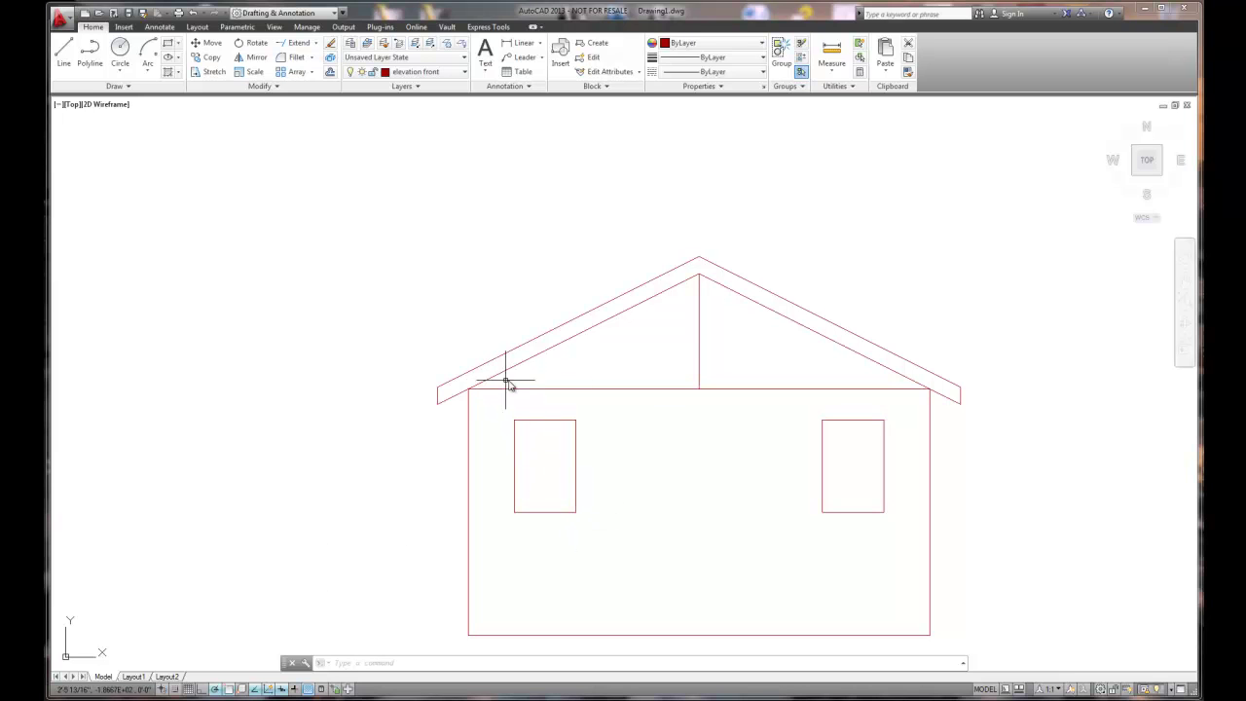
pyautogui.click(700, 329)
pyautogui.press('Delete')
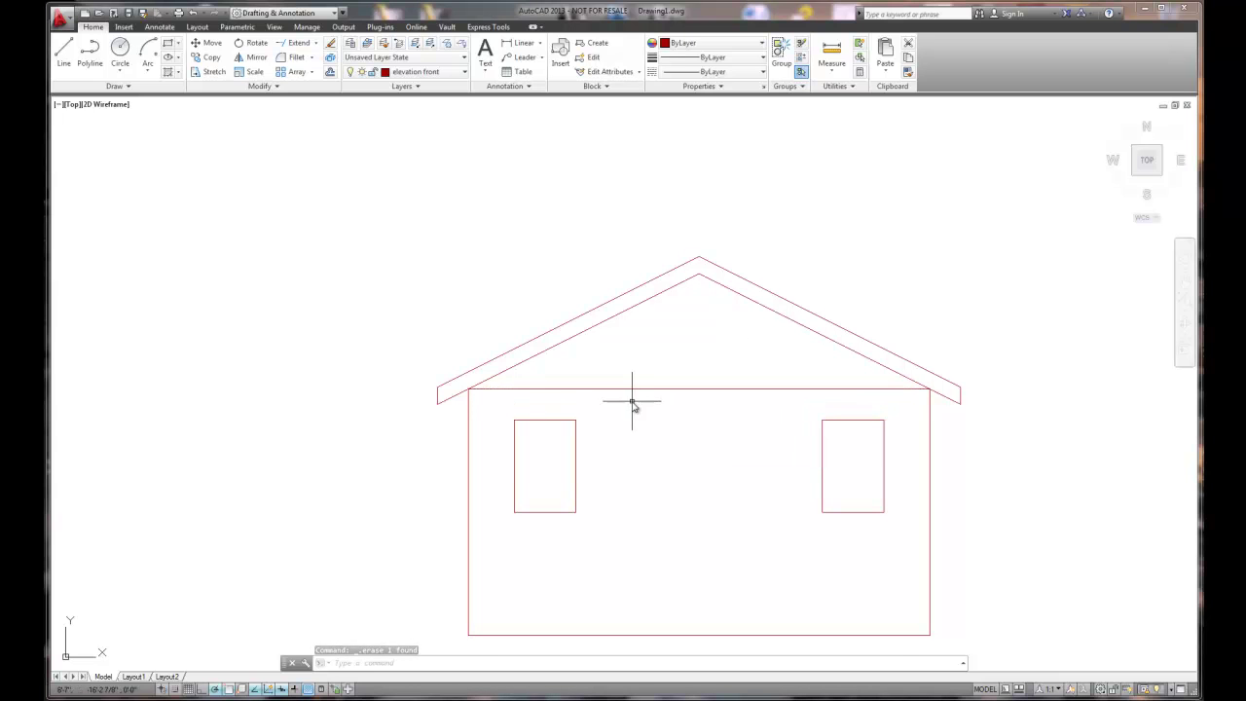
# Start a hatch for the front elevation and choose the AR-BRSTD brick pattern.
pyautogui.scroll(-2, 725, 468)
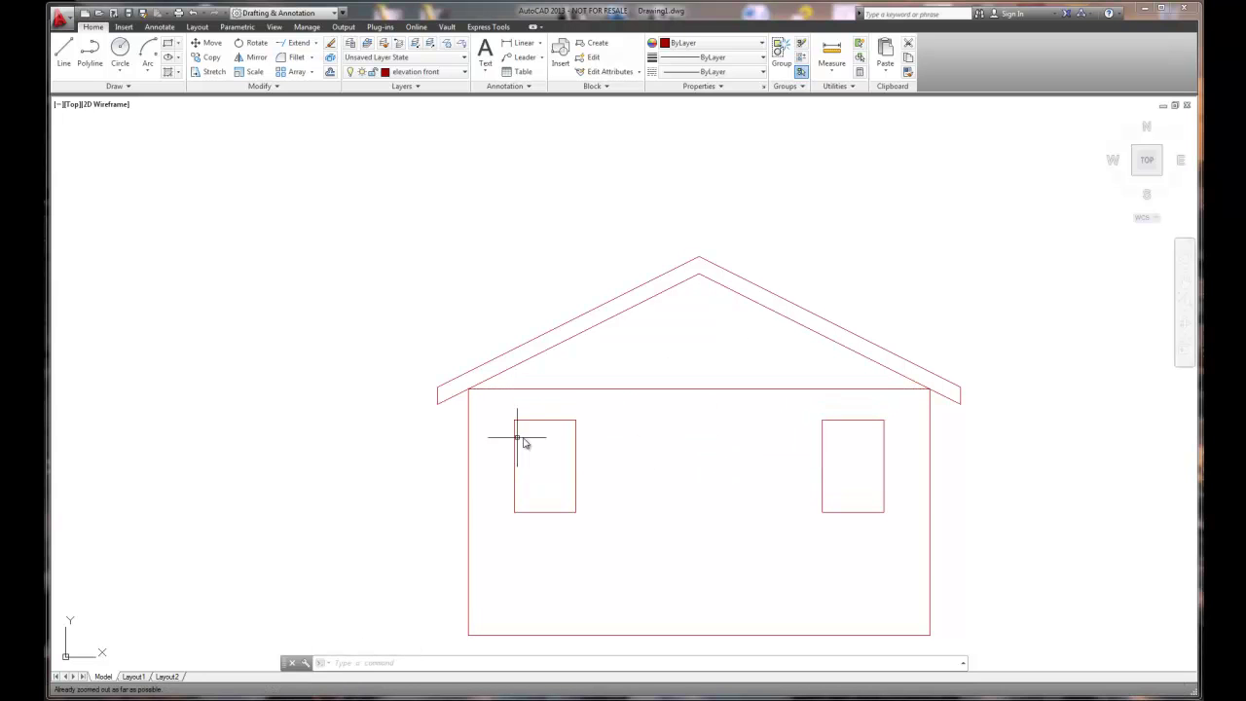
pyautogui.scroll(1, 697, 429)
pyautogui.scroll(-2, 696, 465)
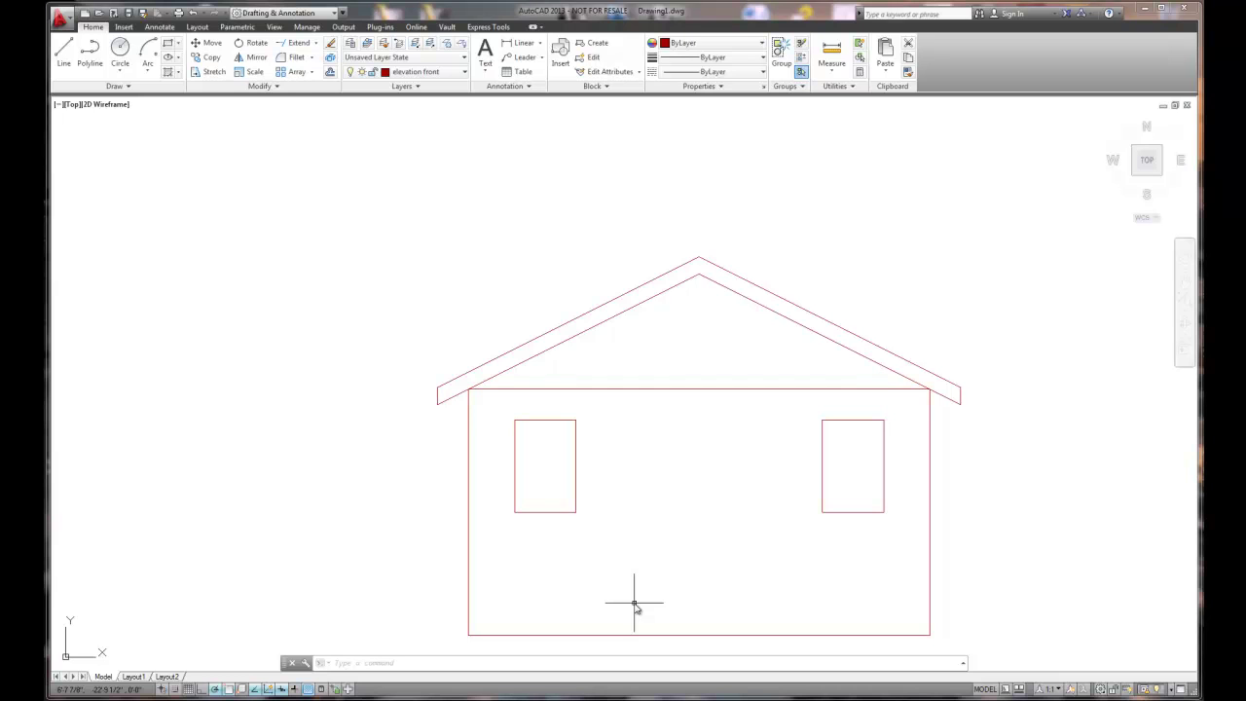
pyautogui.click(168, 74)
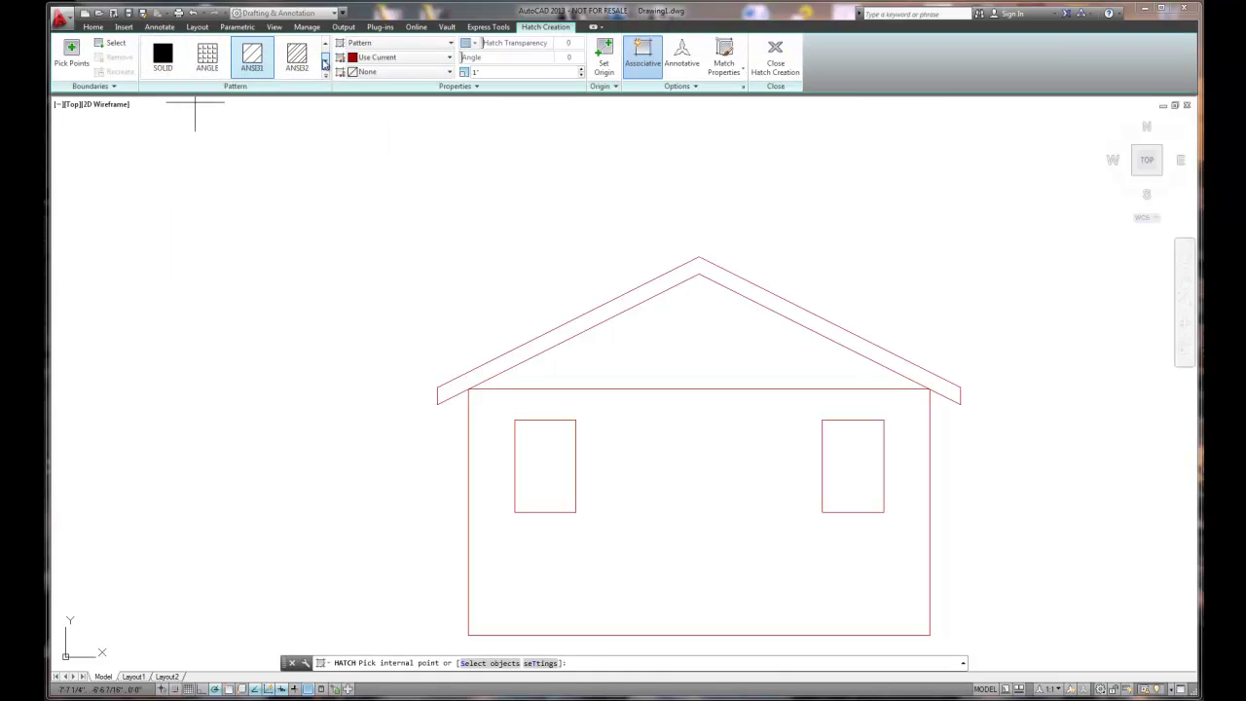
pyautogui.click(325, 60)
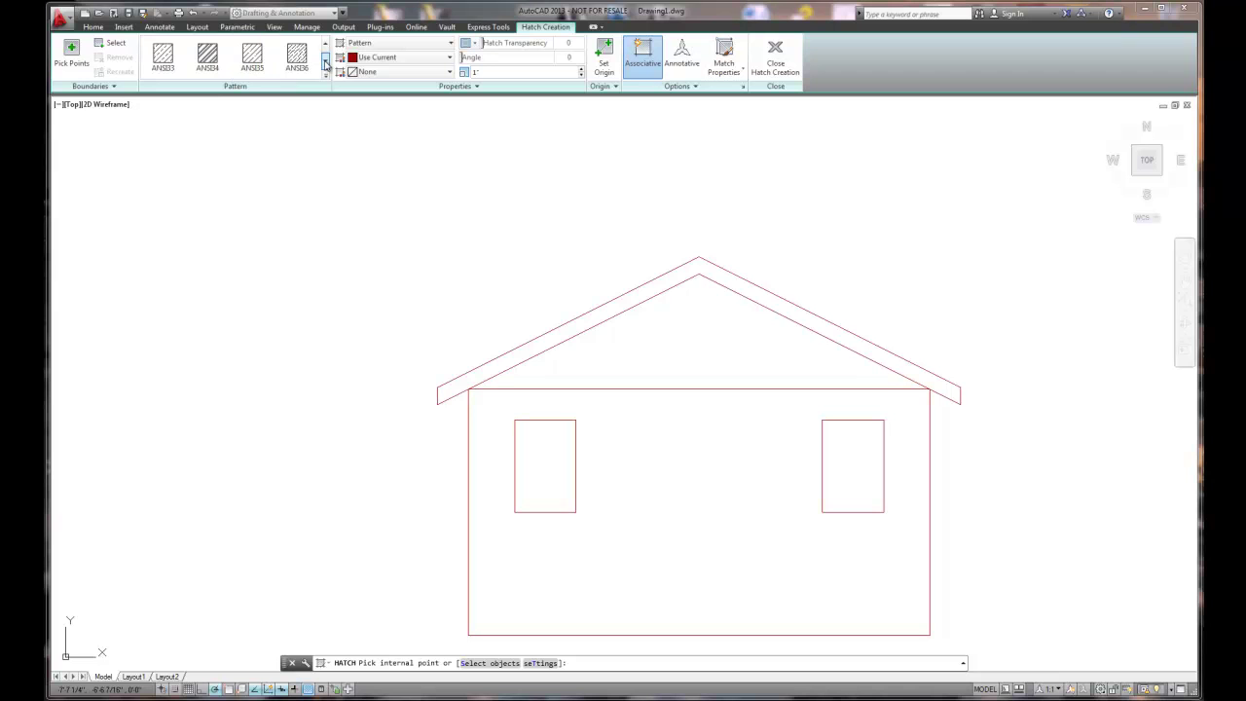
pyautogui.click(326, 79)
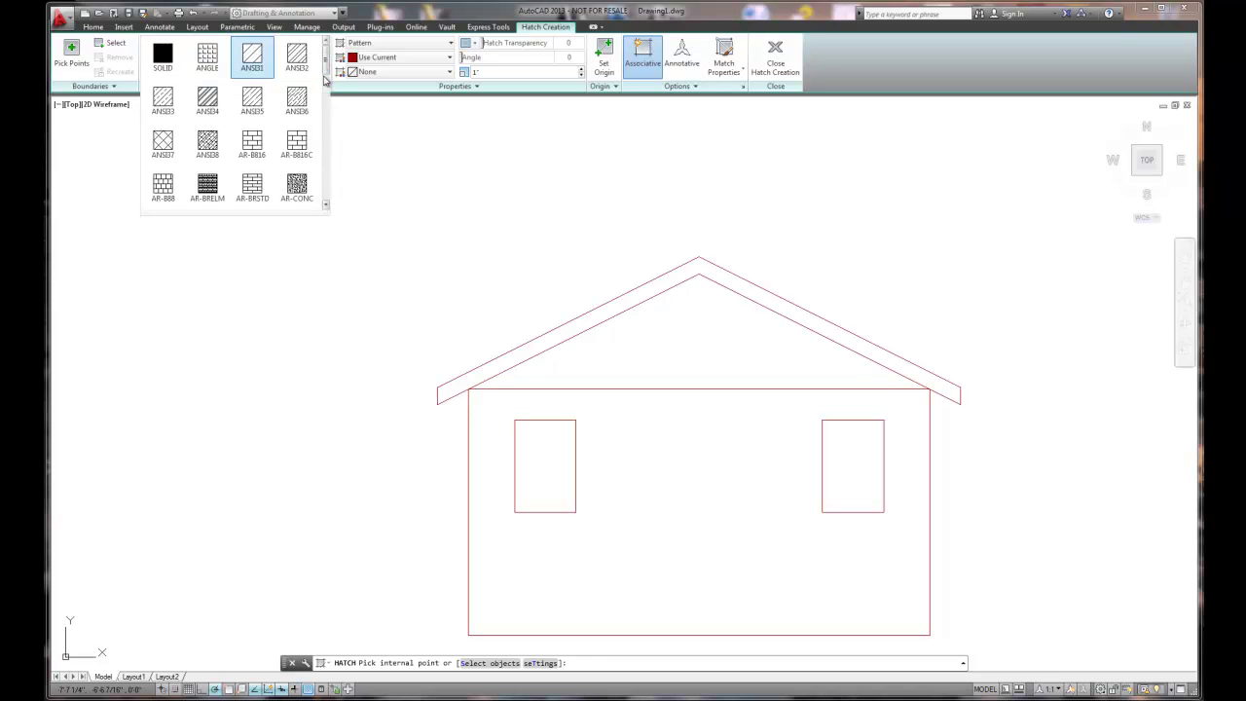
pyautogui.click(250, 198)
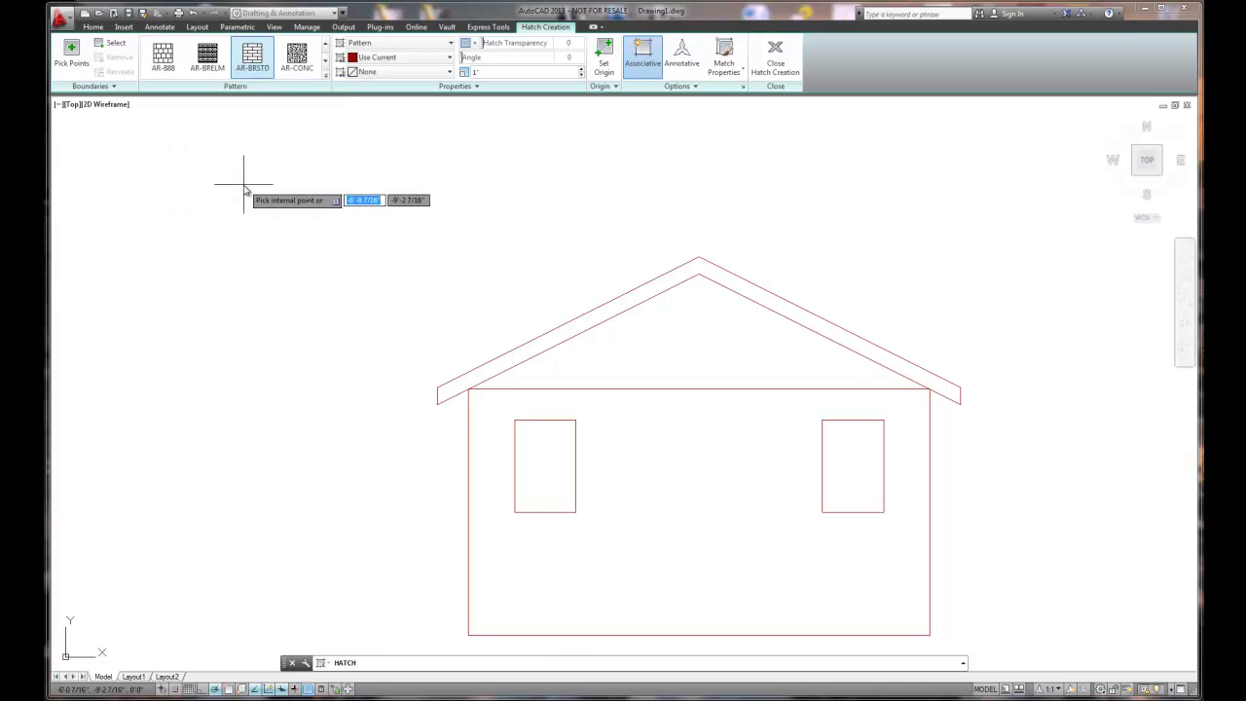
# Set the hatch origin at the wall's lower-left corner and fill the front wall around both windows with the brick hatch.
pyautogui.click(604, 58)
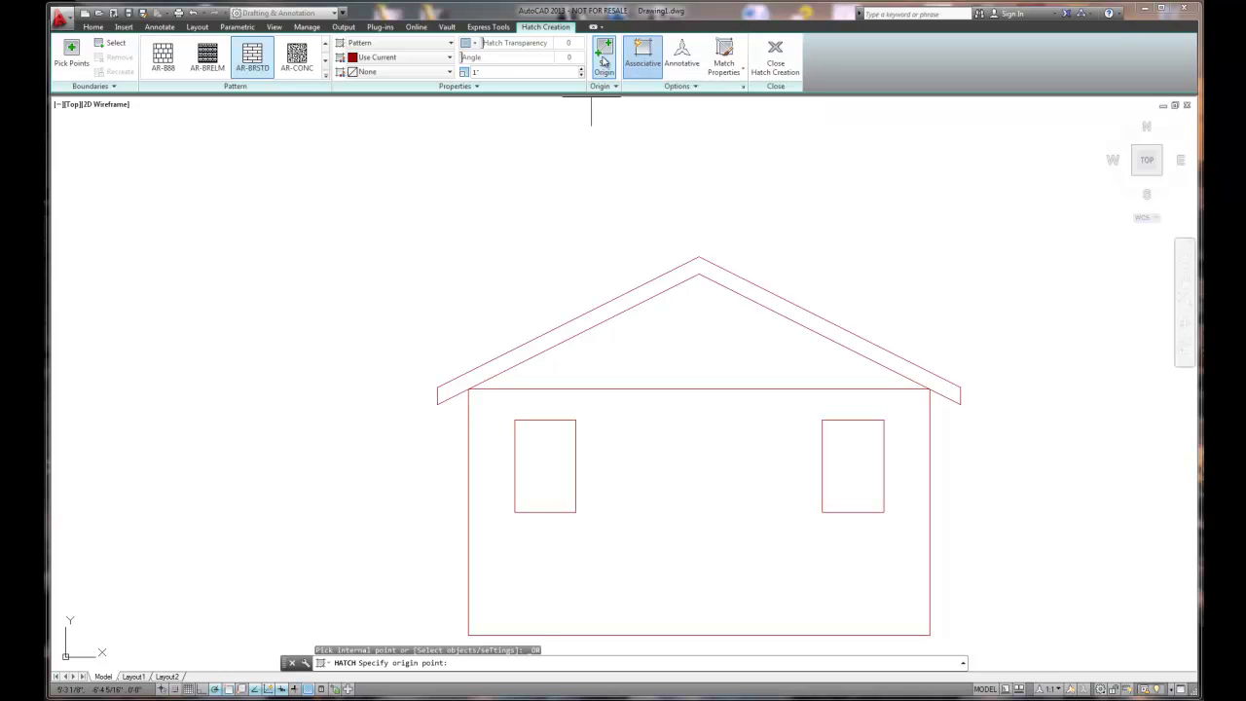
pyautogui.click(468, 636)
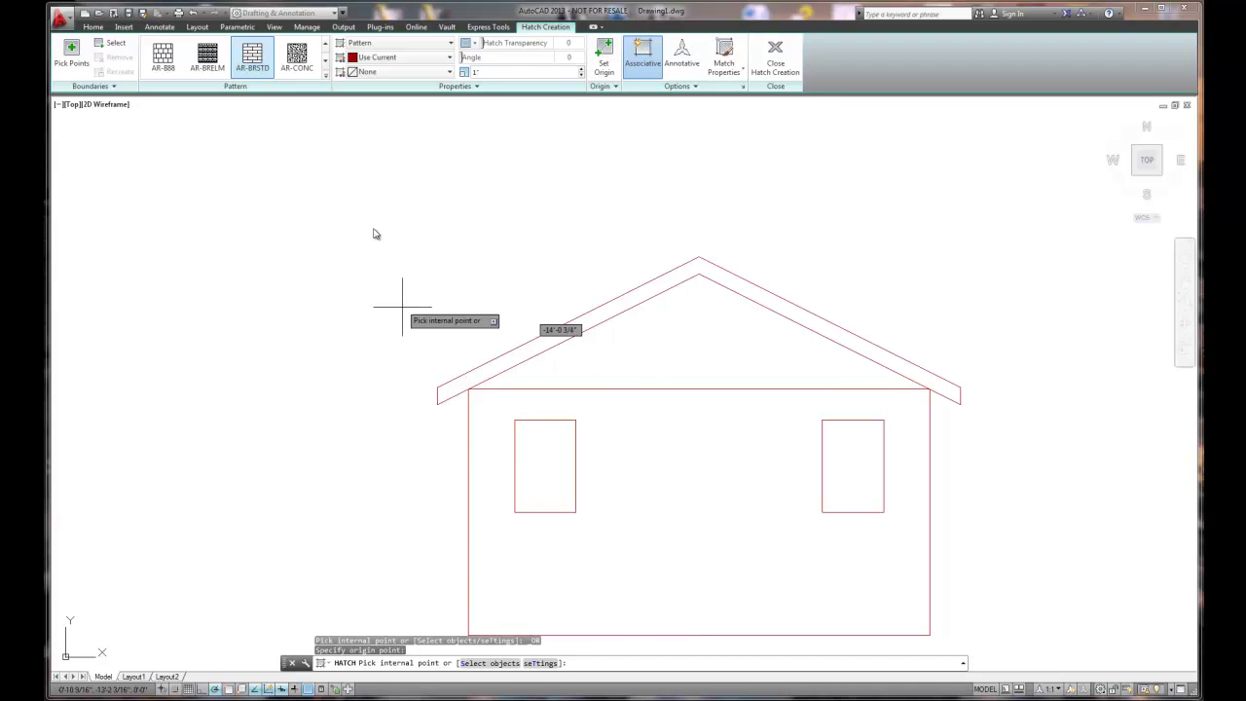
pyautogui.click(72, 54)
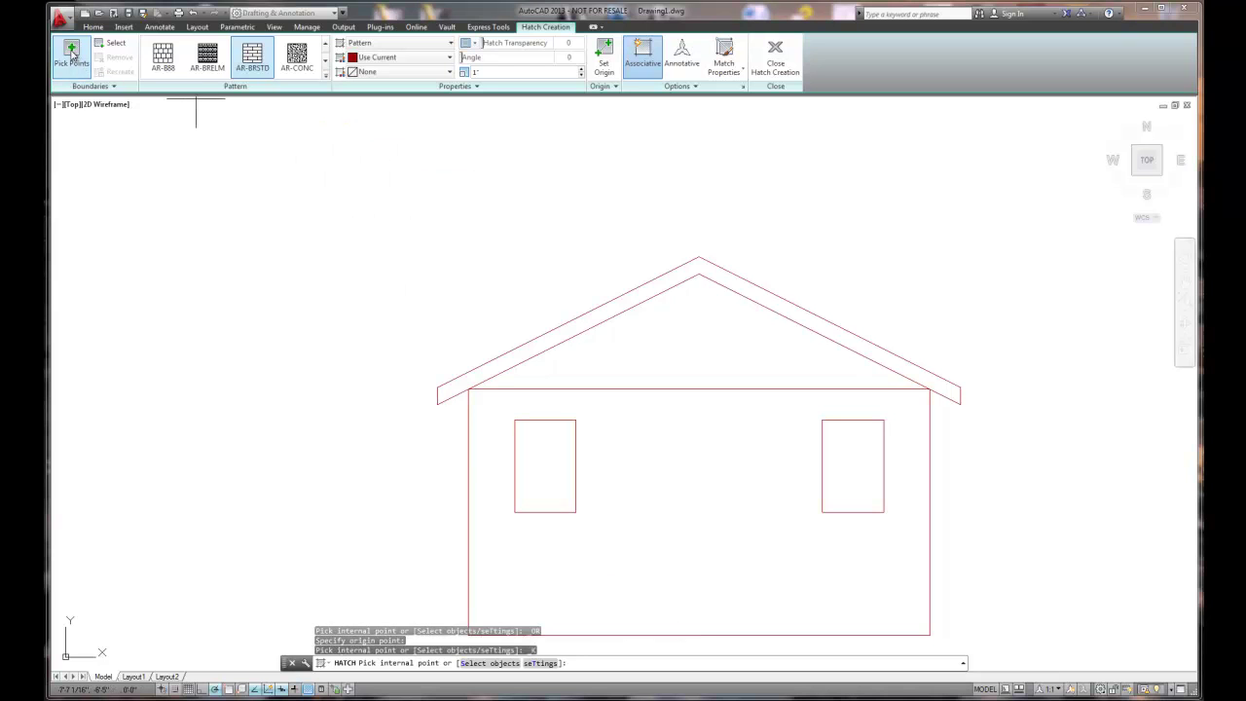
pyautogui.click(654, 580)
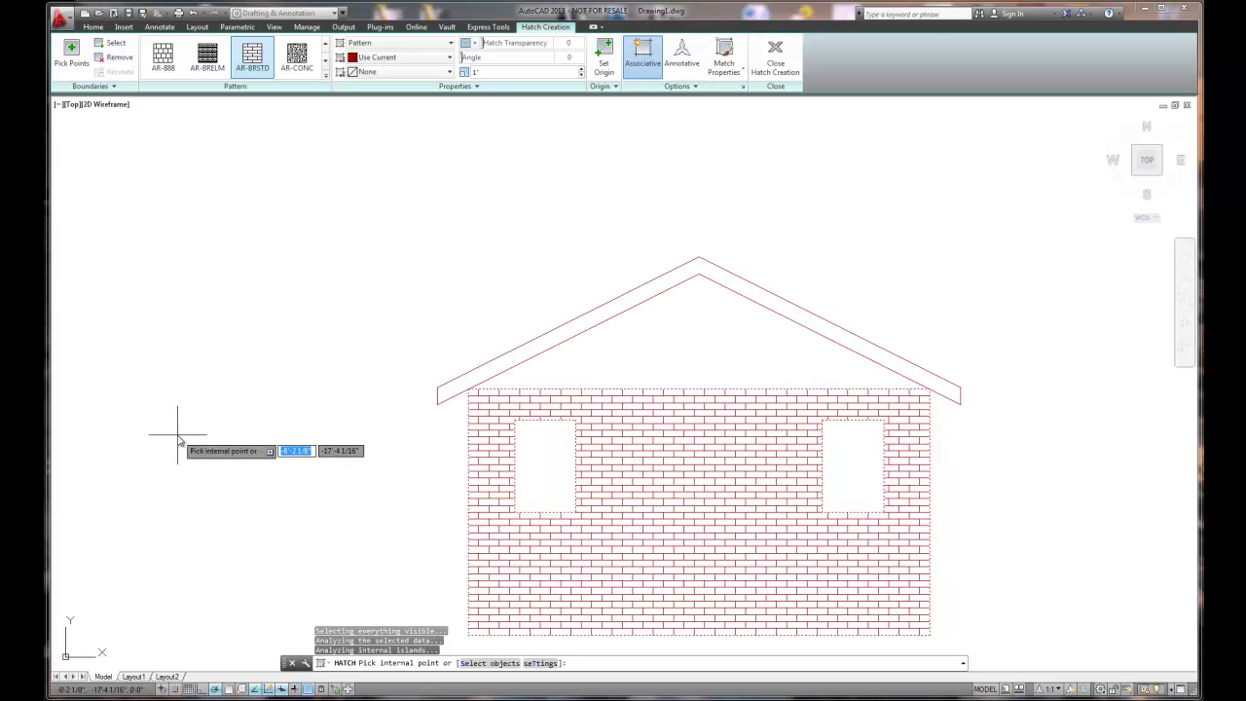
pyautogui.rightClick(187, 467)
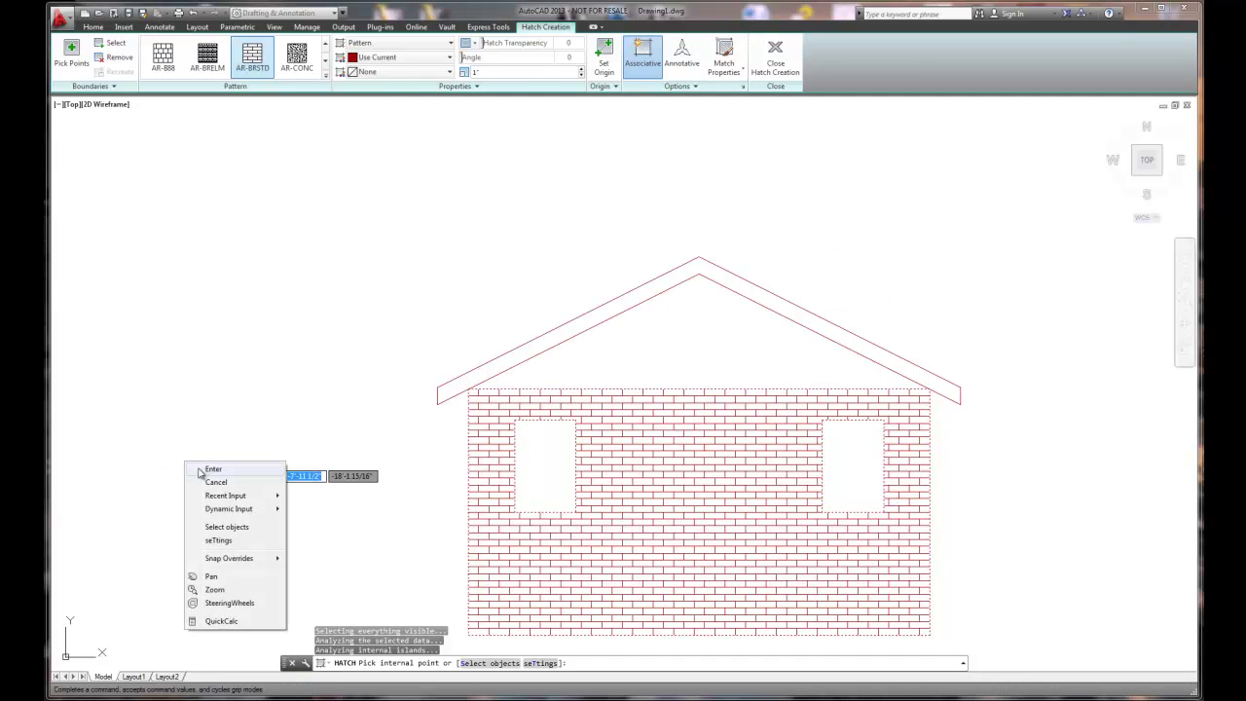
pyautogui.click(216, 474)
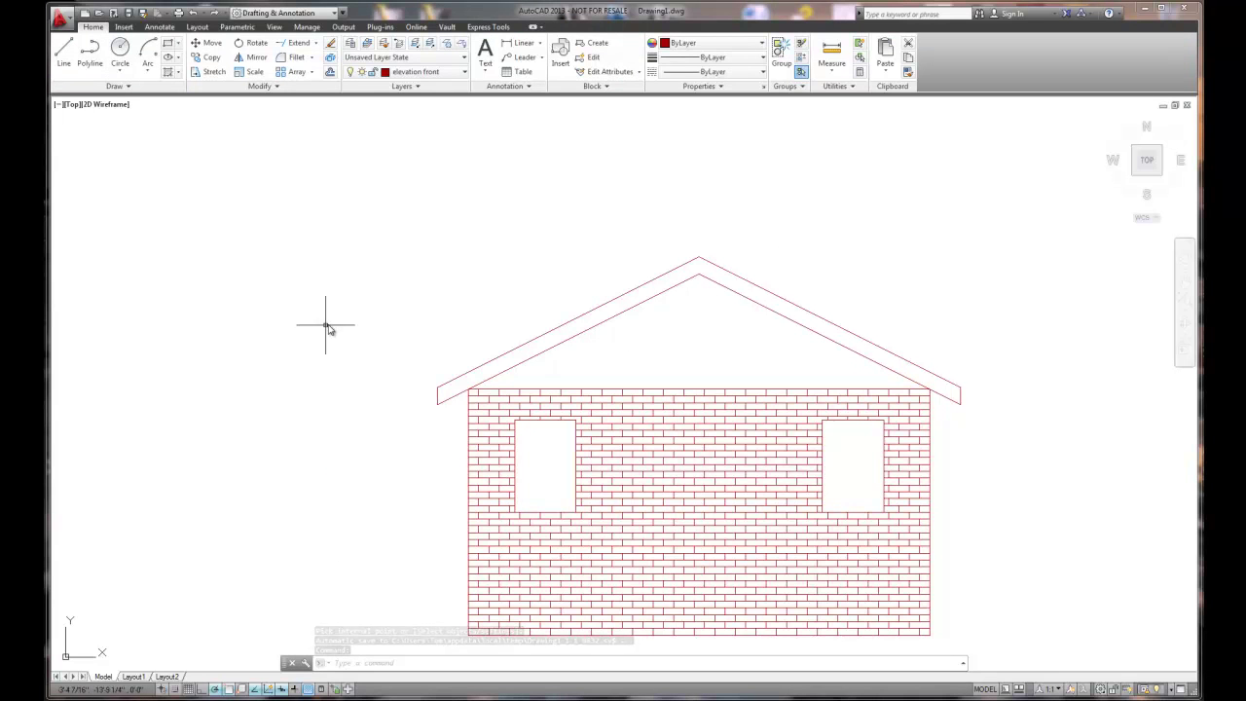
# Make the elevation side layer current.
pyautogui.scroll(-2, 643, 354)
pyautogui.middleClick(509, 259)
pyautogui.middleClick(510, 259)
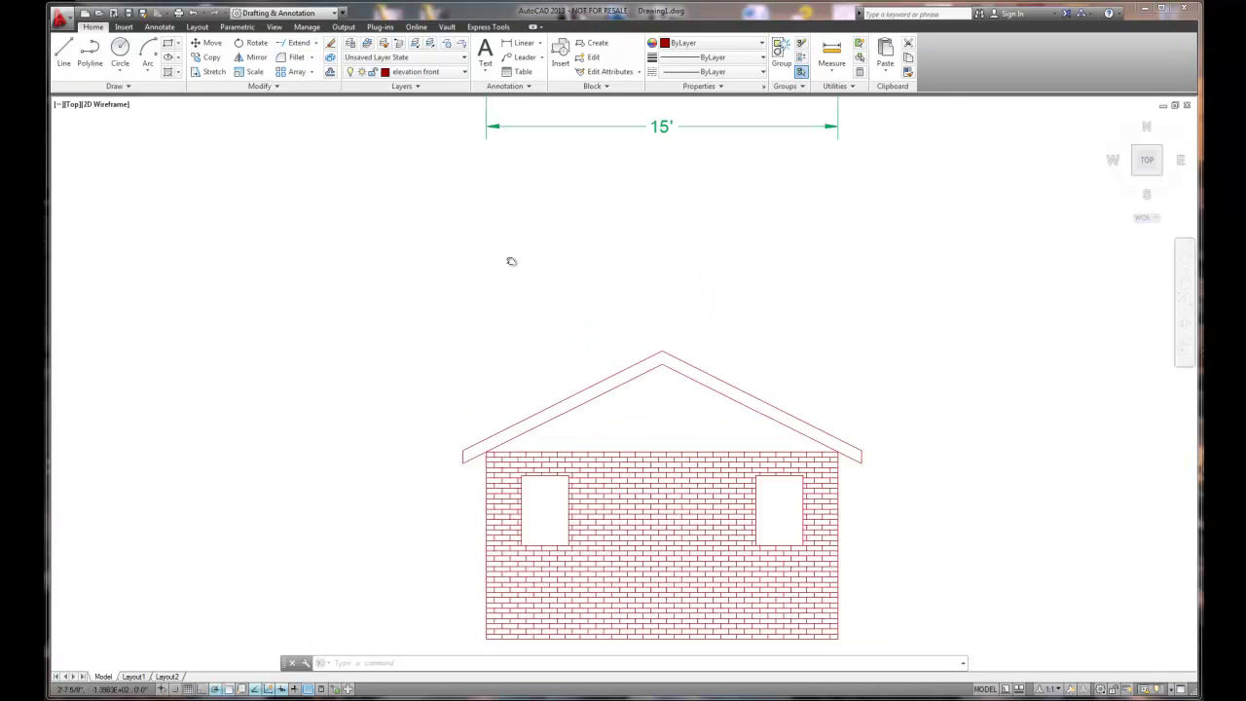
pyautogui.scroll(-1, 957, 272)
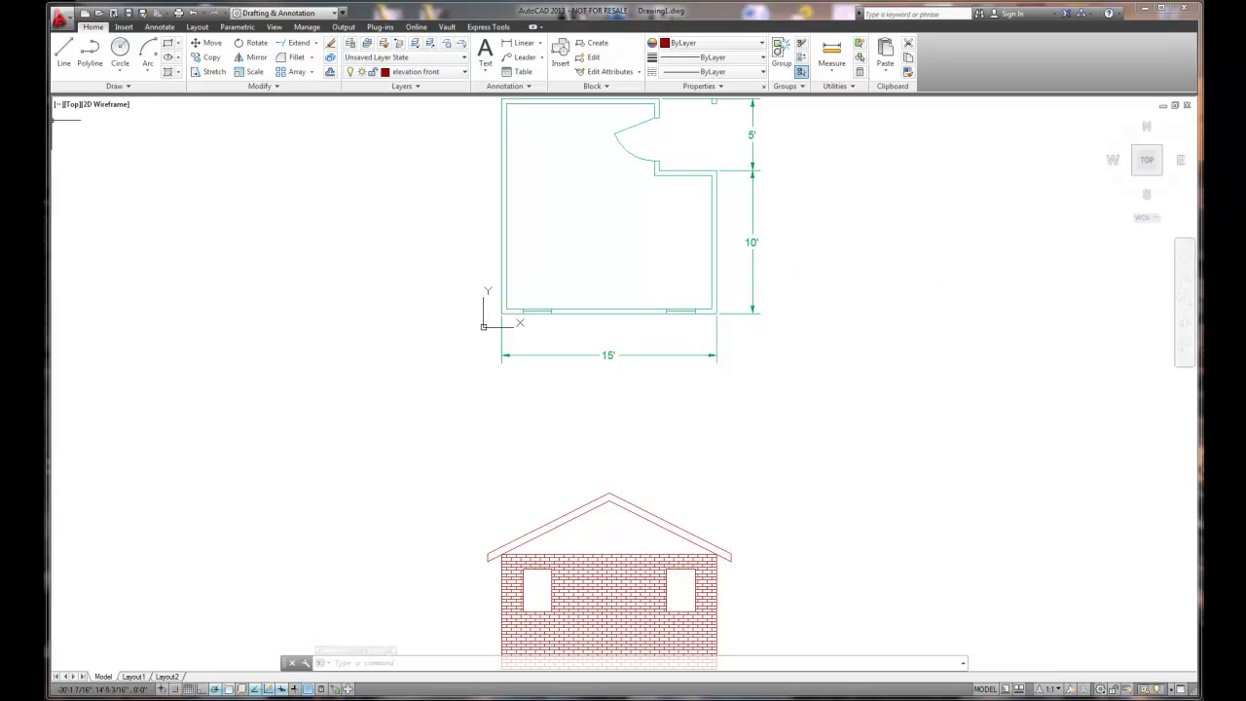
pyautogui.scroll(-2, 54, 390)
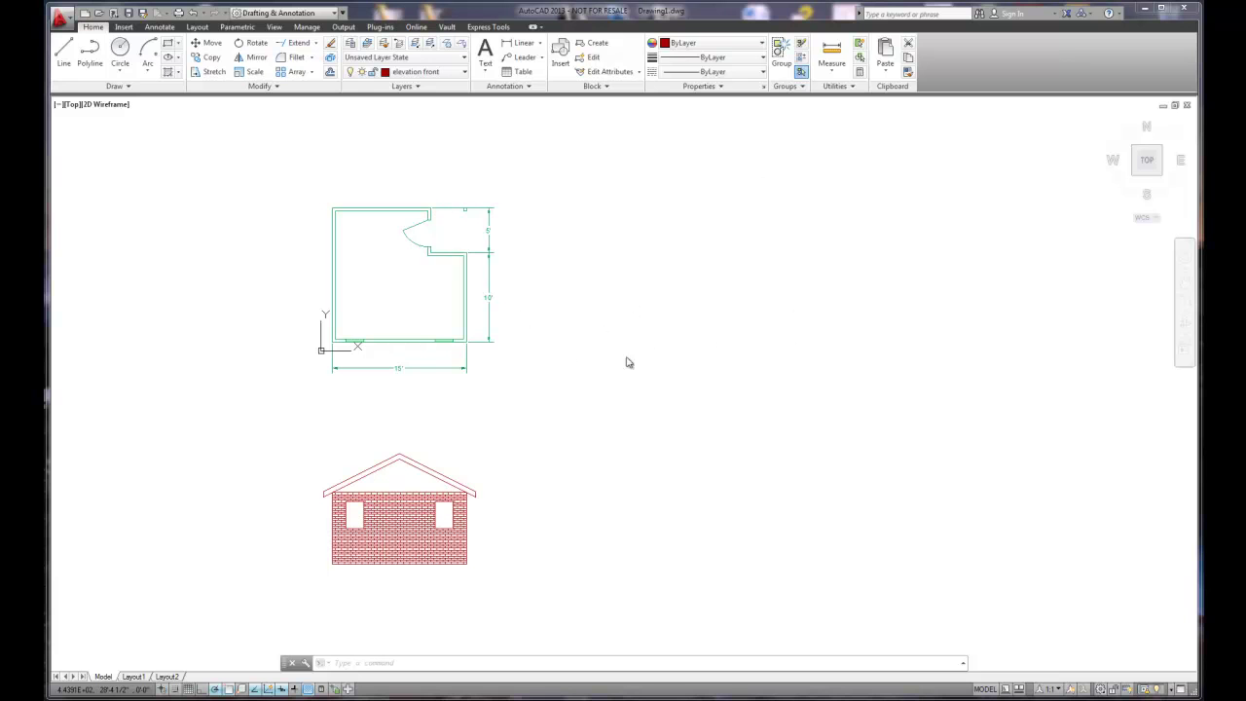
pyautogui.click(409, 74)
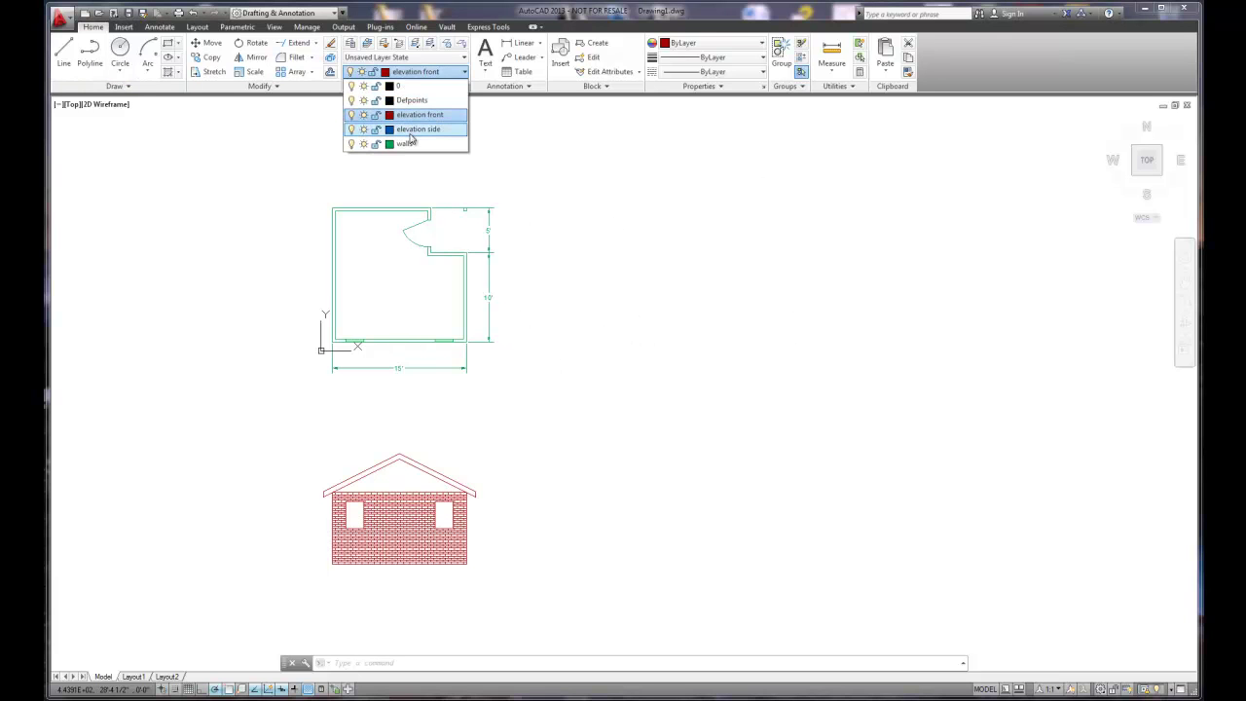
pyautogui.click(411, 137)
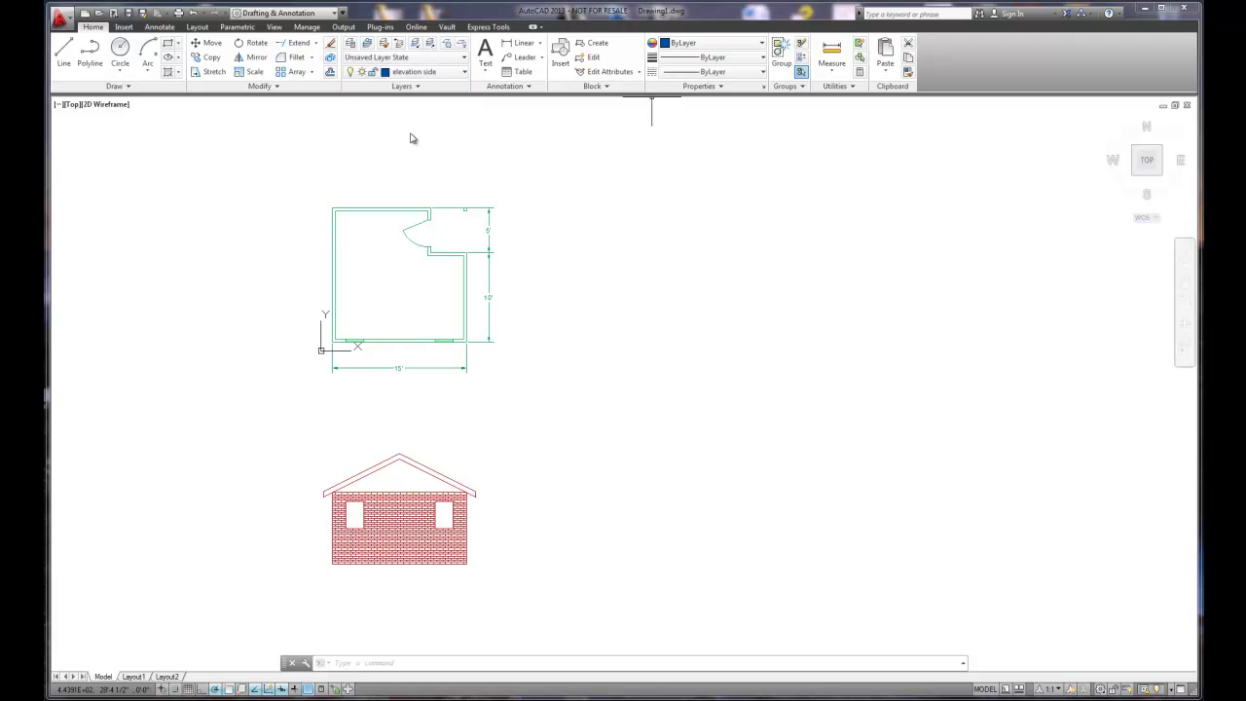
# Draw a vertical line to the right of the floor plan, aligned with the plan's upper and lower outer wall edges.
pyautogui.click(63, 54)
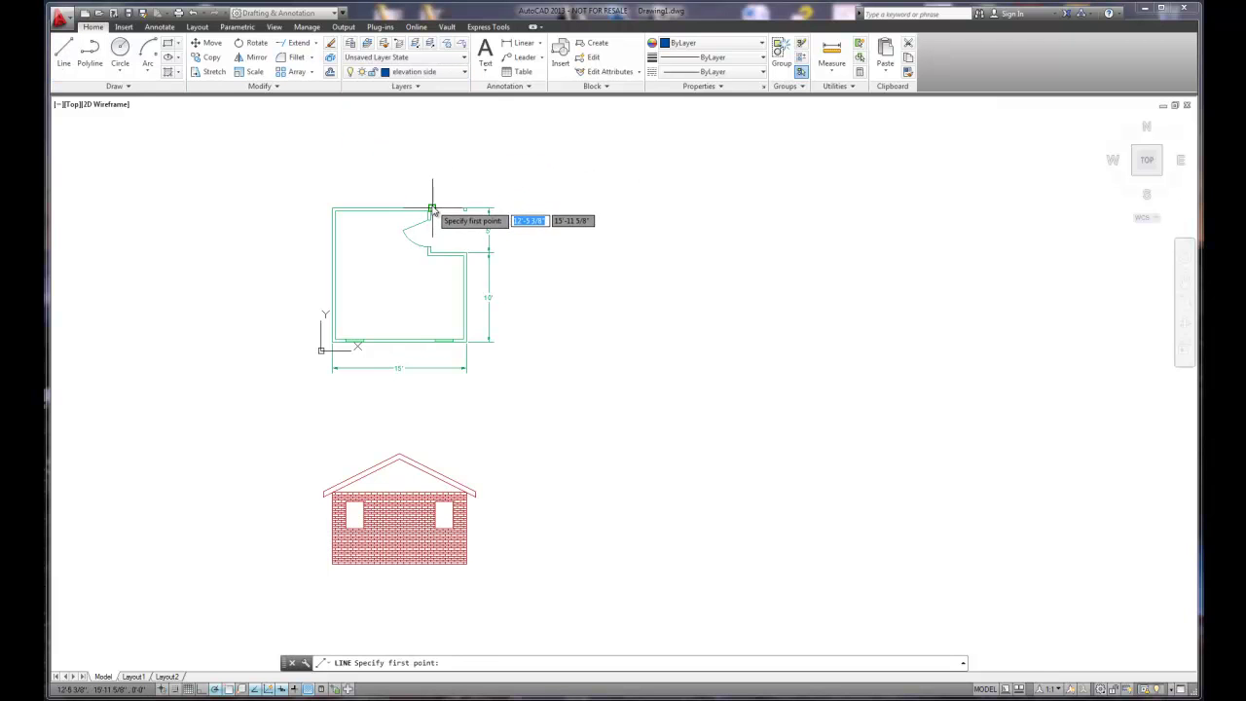
pyautogui.click(677, 207)
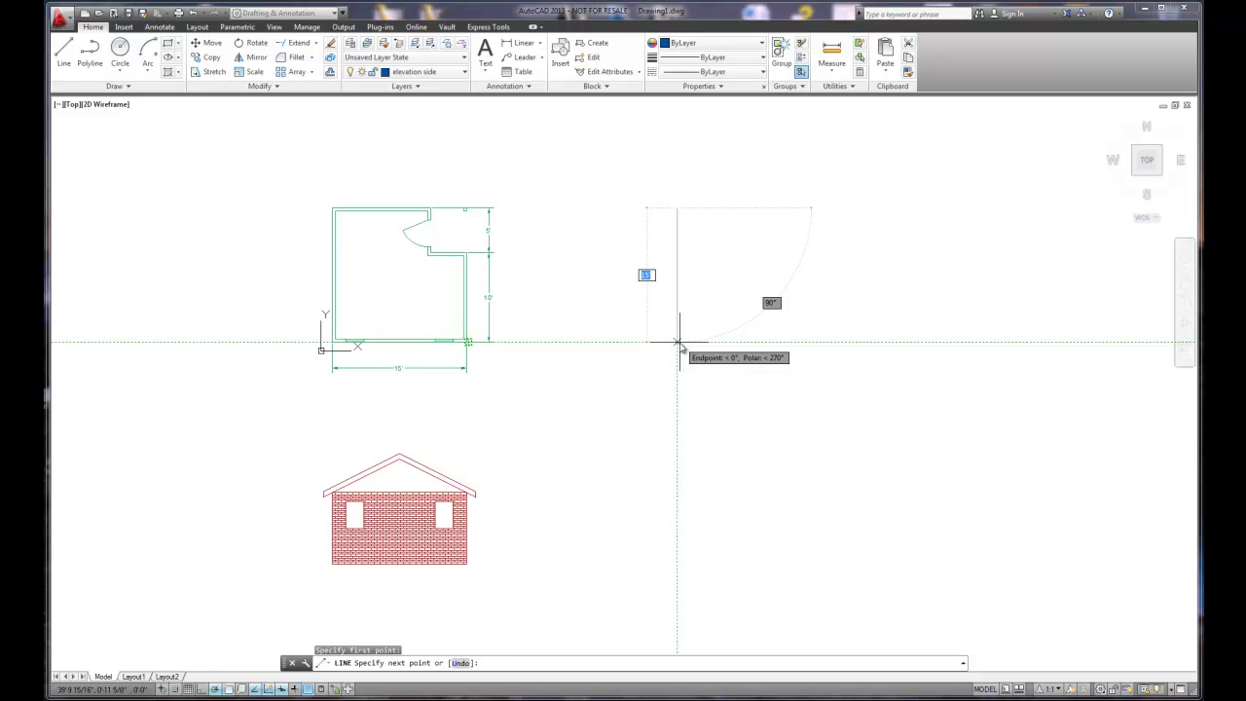
pyautogui.click(679, 343)
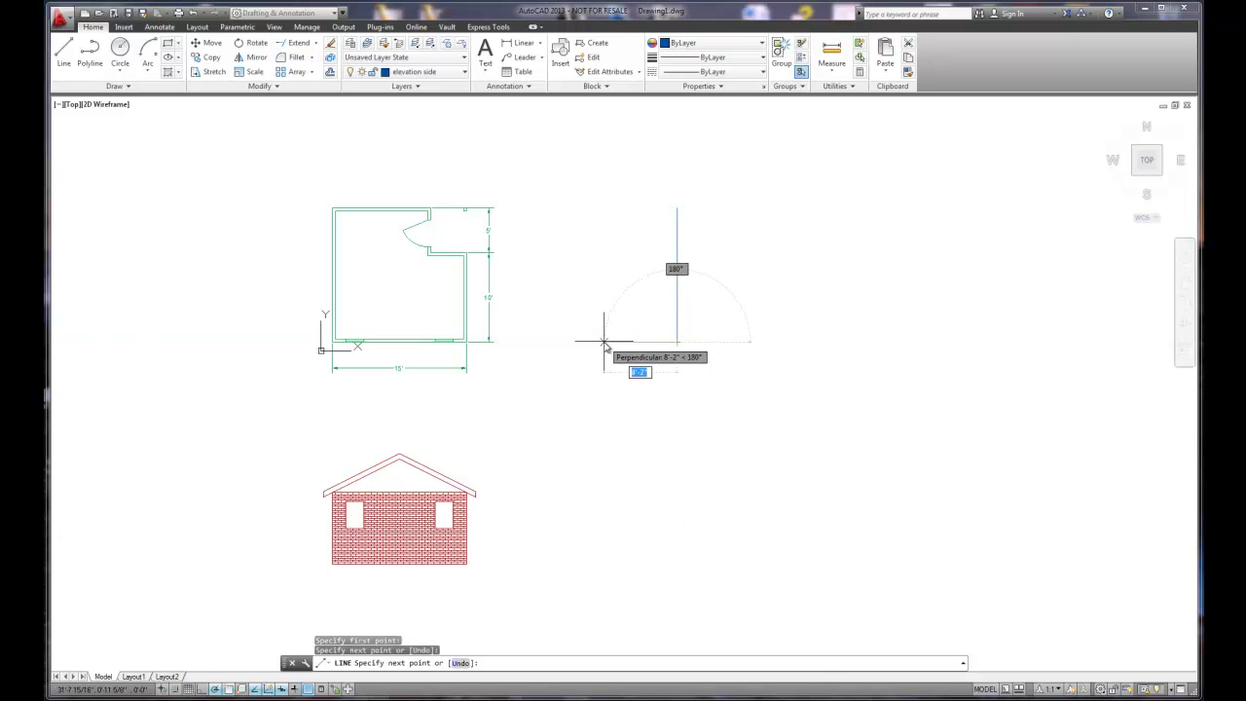
pyautogui.write('8')
pyautogui.press('Return')
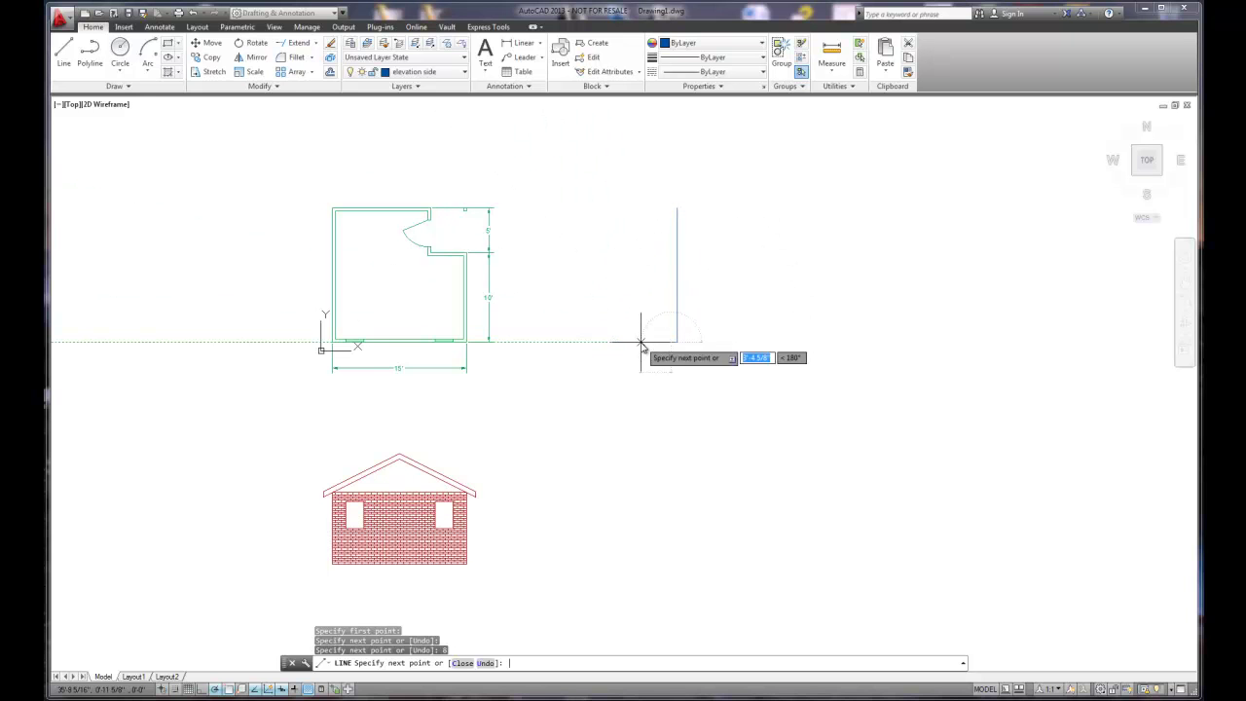
pyautogui.press('Return')
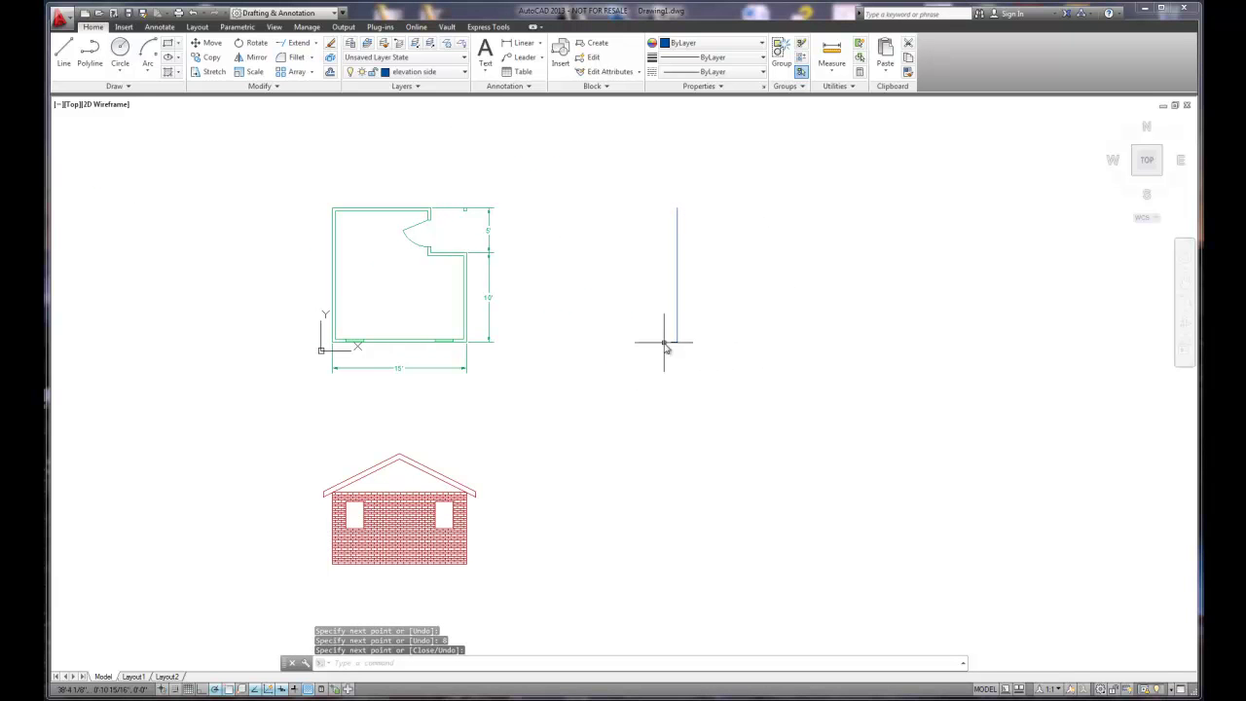
pyautogui.scroll(4, 730, 321)
pyautogui.click(588, 379)
pyautogui.press('Delete')
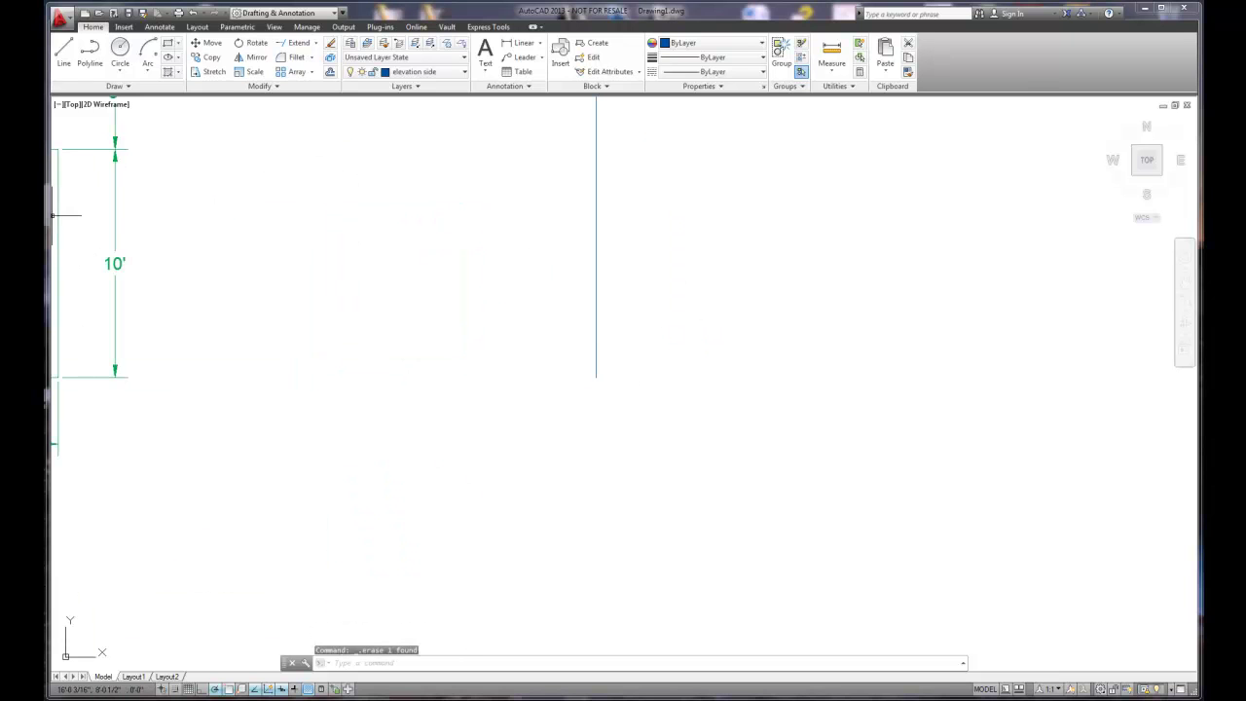
# Complete the side elevation rectangle with lines from the vertical line's lower end: 8' left, up level with its upper end, and back to it.
pyautogui.click(66, 55)
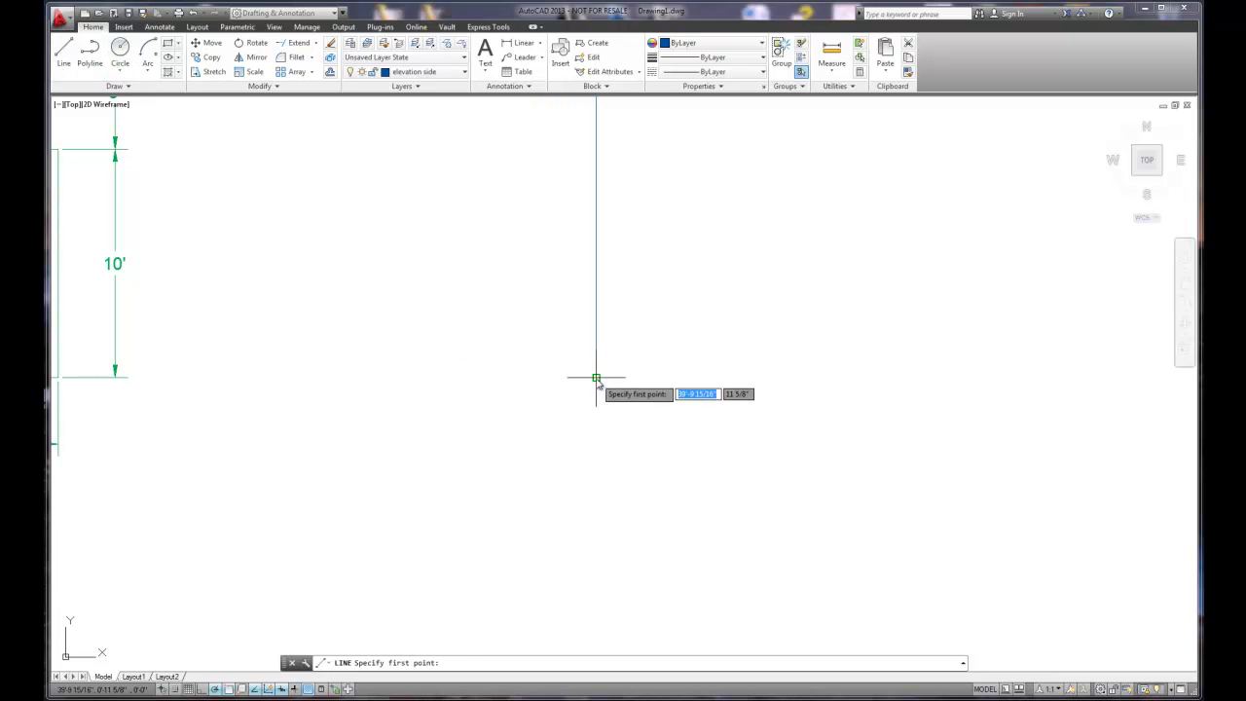
pyautogui.click(596, 377)
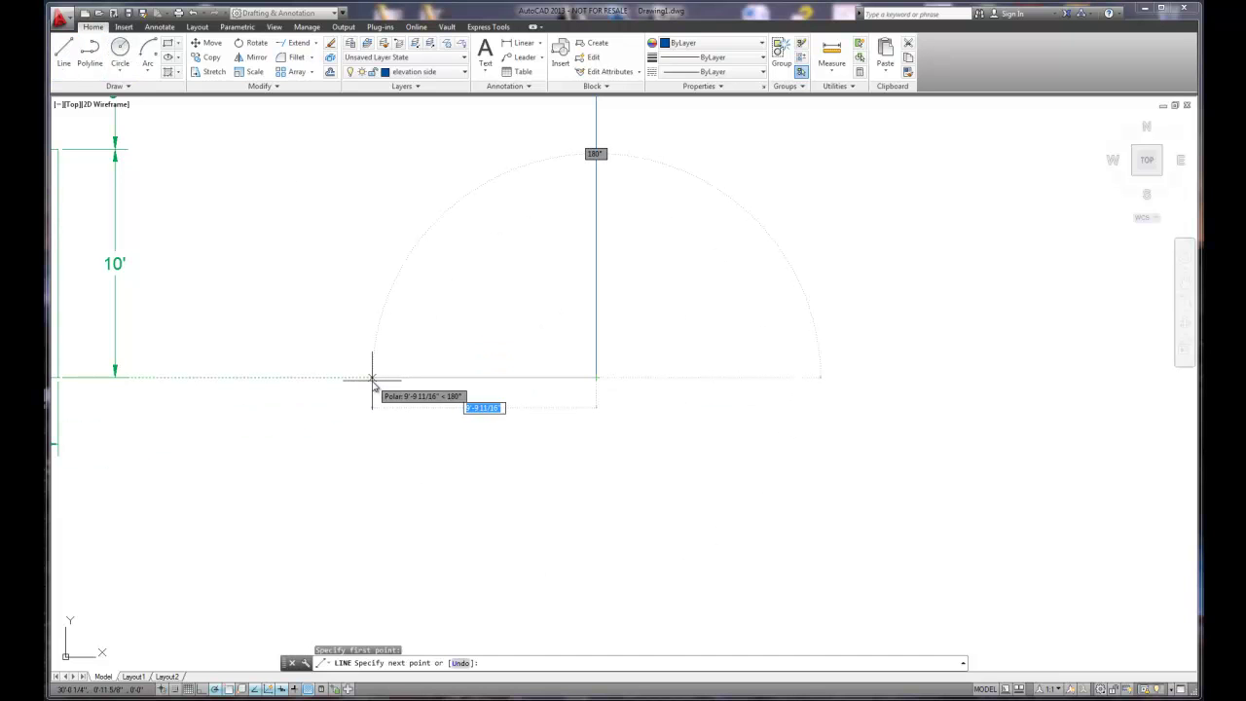
pyautogui.write('8')
pyautogui.press('Return')
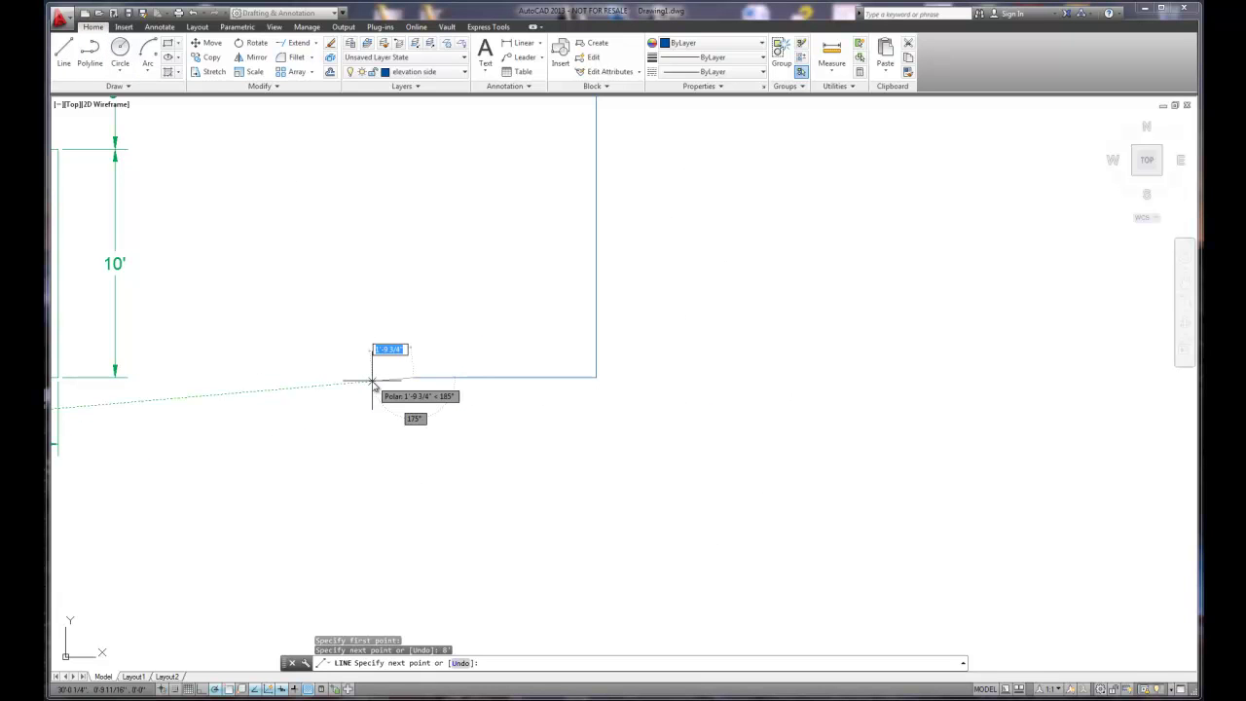
pyautogui.scroll(-3, 375, 380)
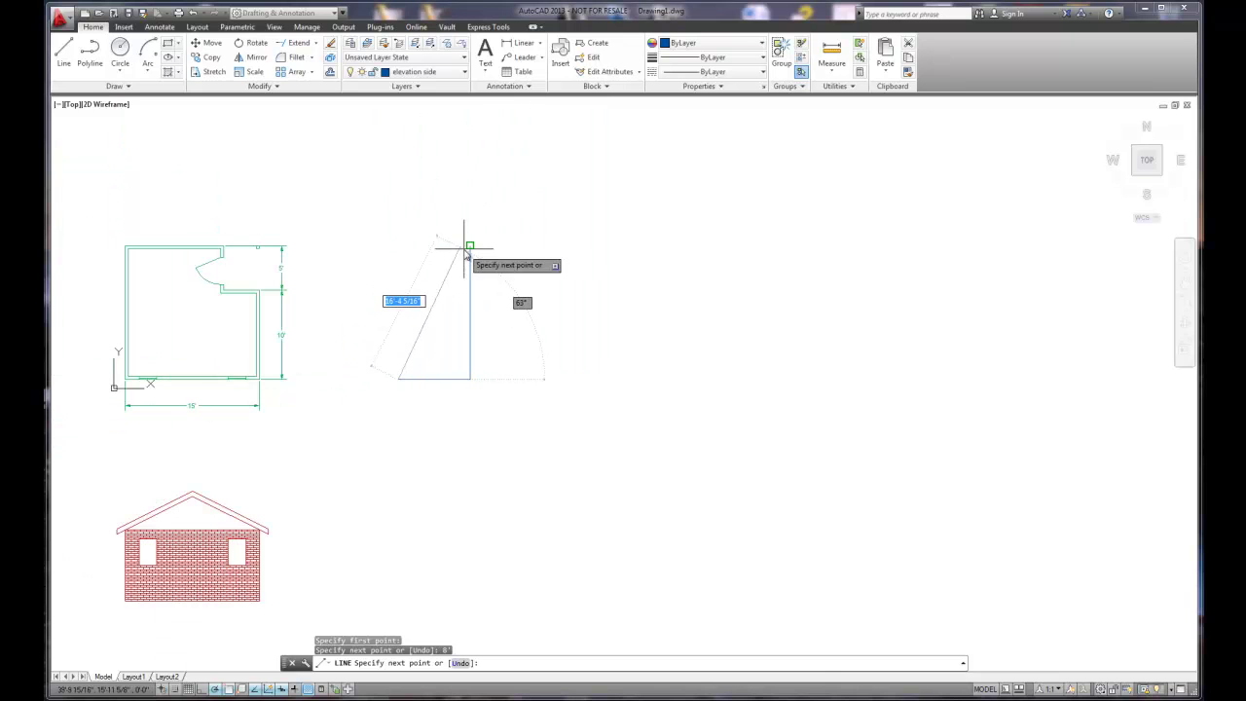
pyautogui.click(399, 246)
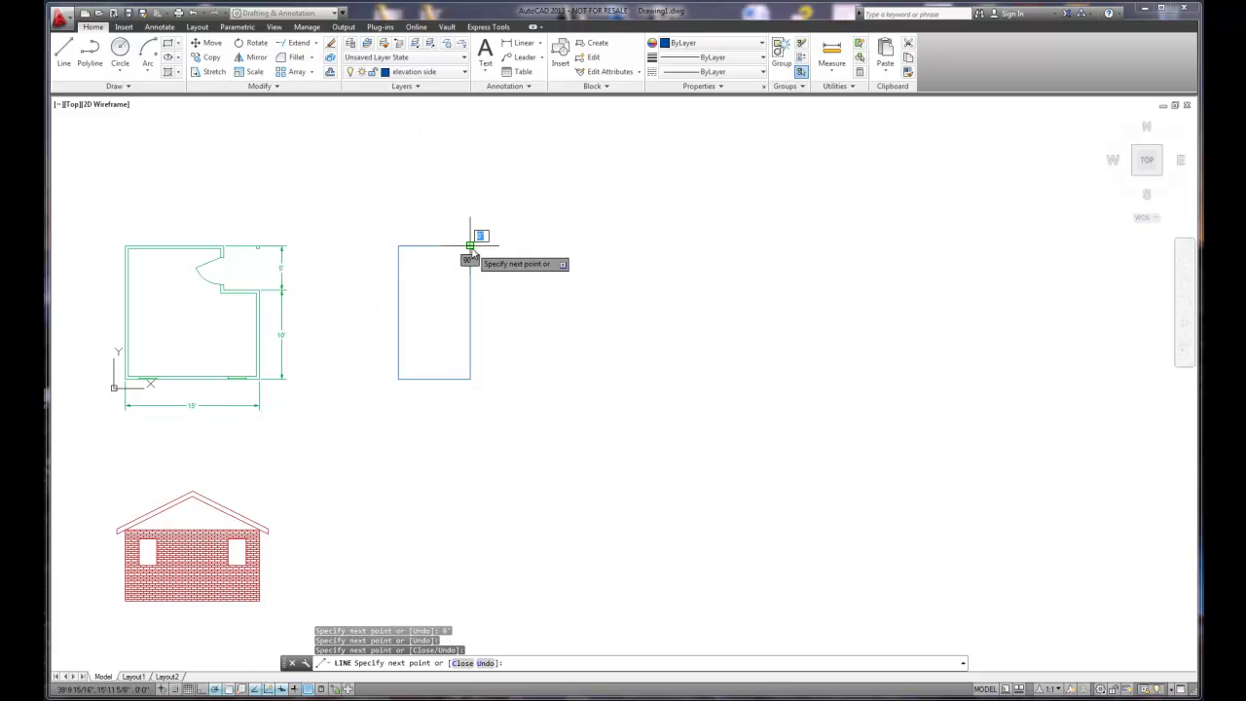
pyautogui.rightClick(550, 250)
pyautogui.click(575, 254)
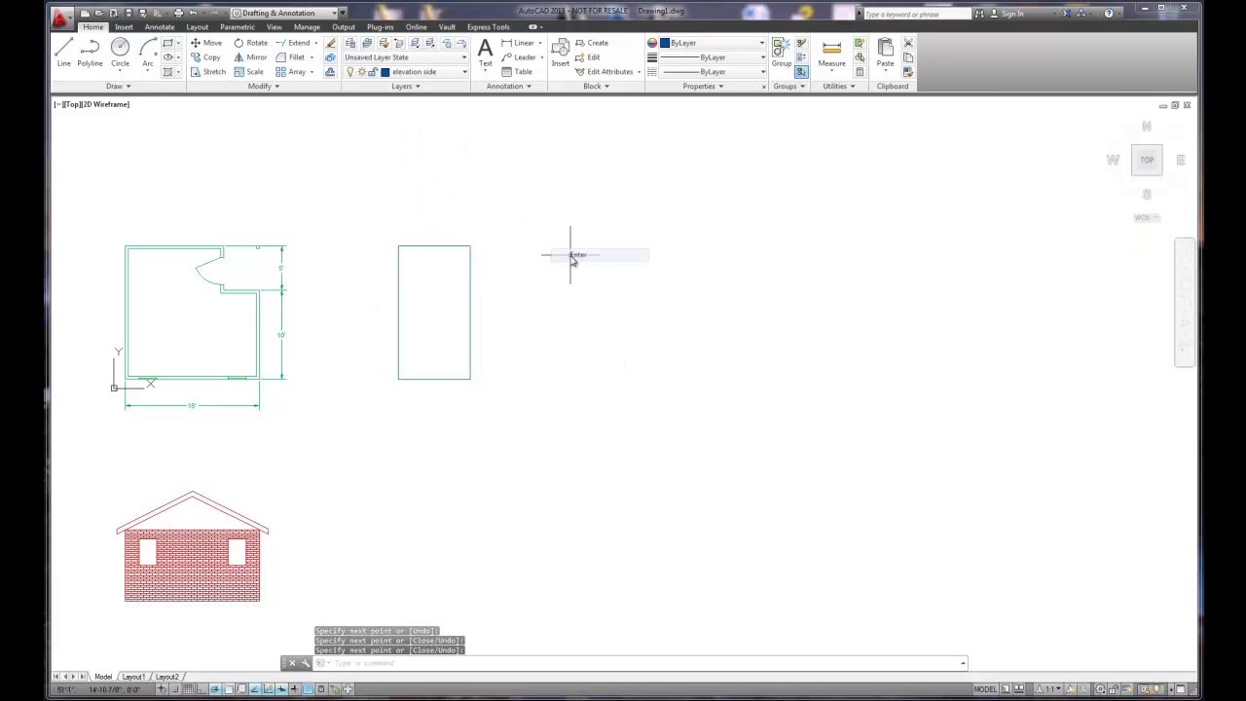
# Draw a horizontal line across the side elevation rectangle, level with the floor plan's outer wall corner between the 5' and 10' dimensions.
pyautogui.click(64, 53)
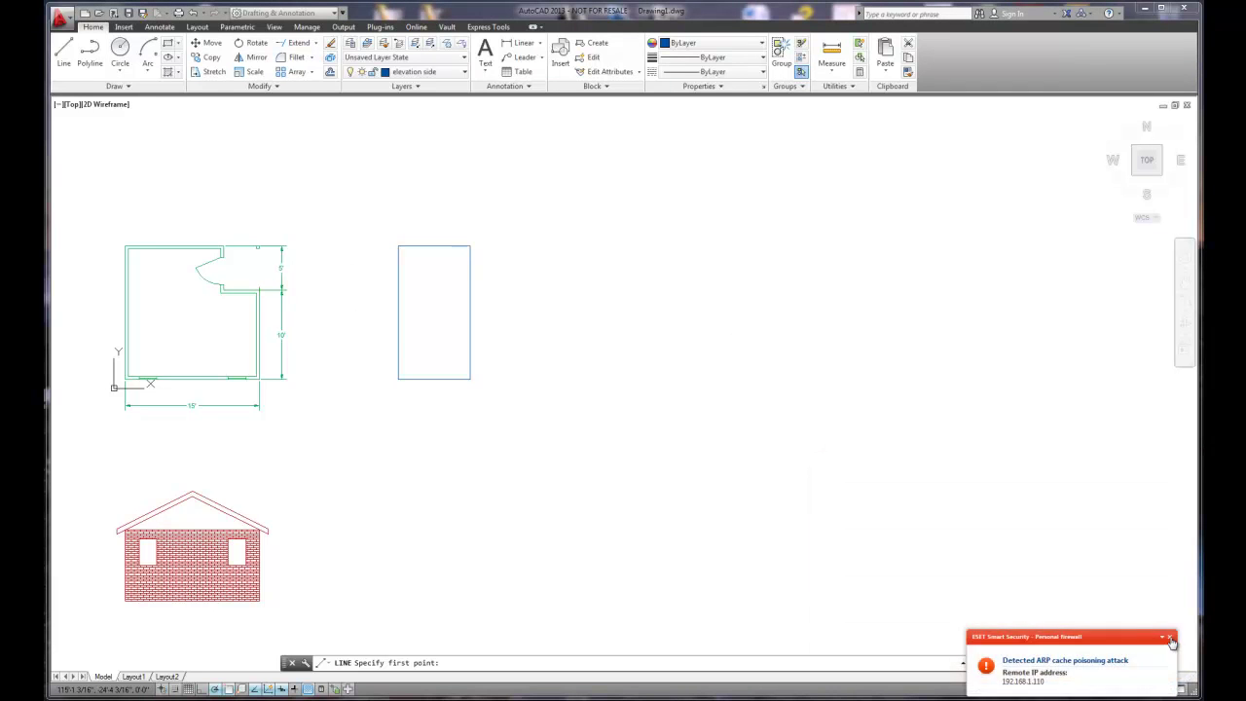
pyautogui.press('Escape')
pyautogui.scroll(4, 286, 303)
pyautogui.rightClick(268, 288)
pyautogui.click(298, 293)
pyautogui.moveTo(245, 286)
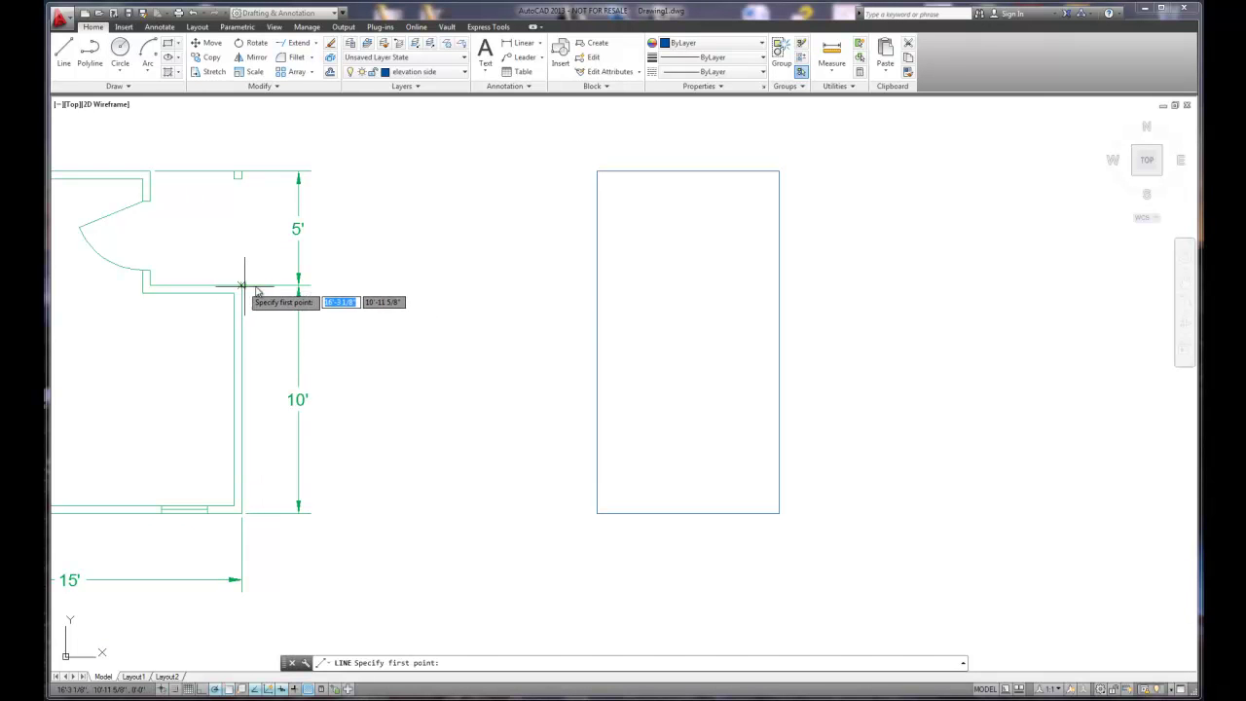
pyautogui.click(596, 286)
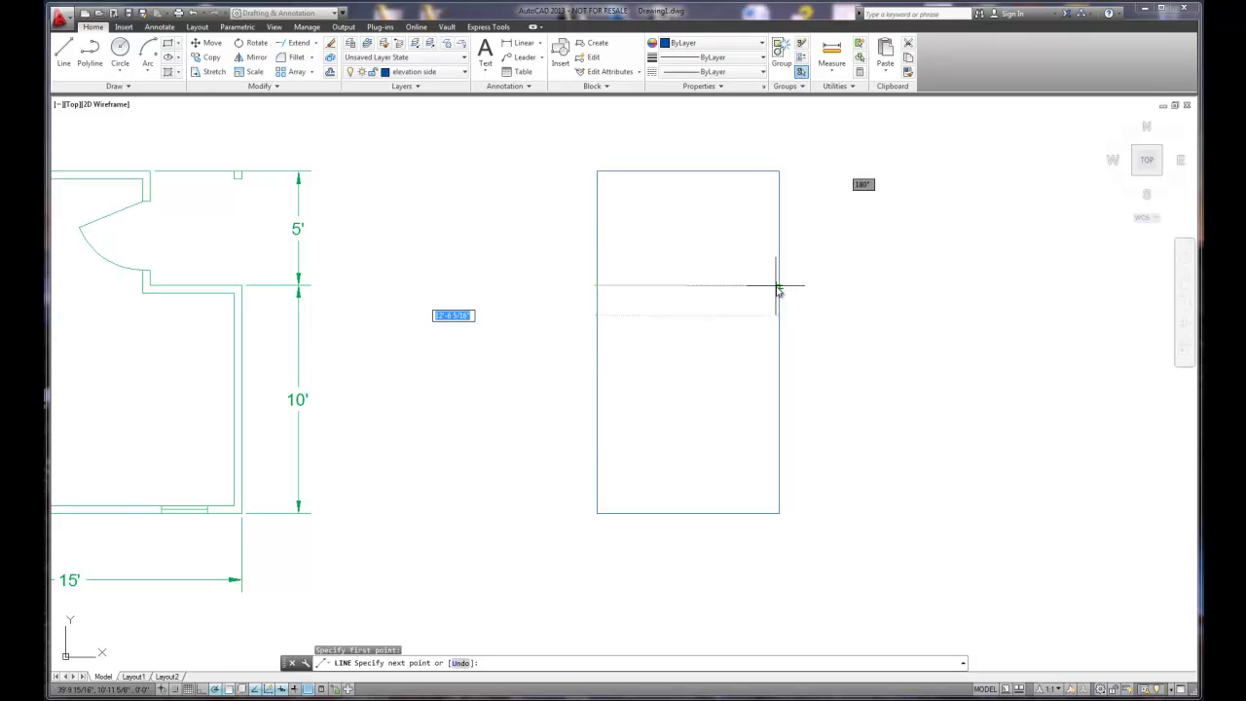
pyautogui.click(779, 286)
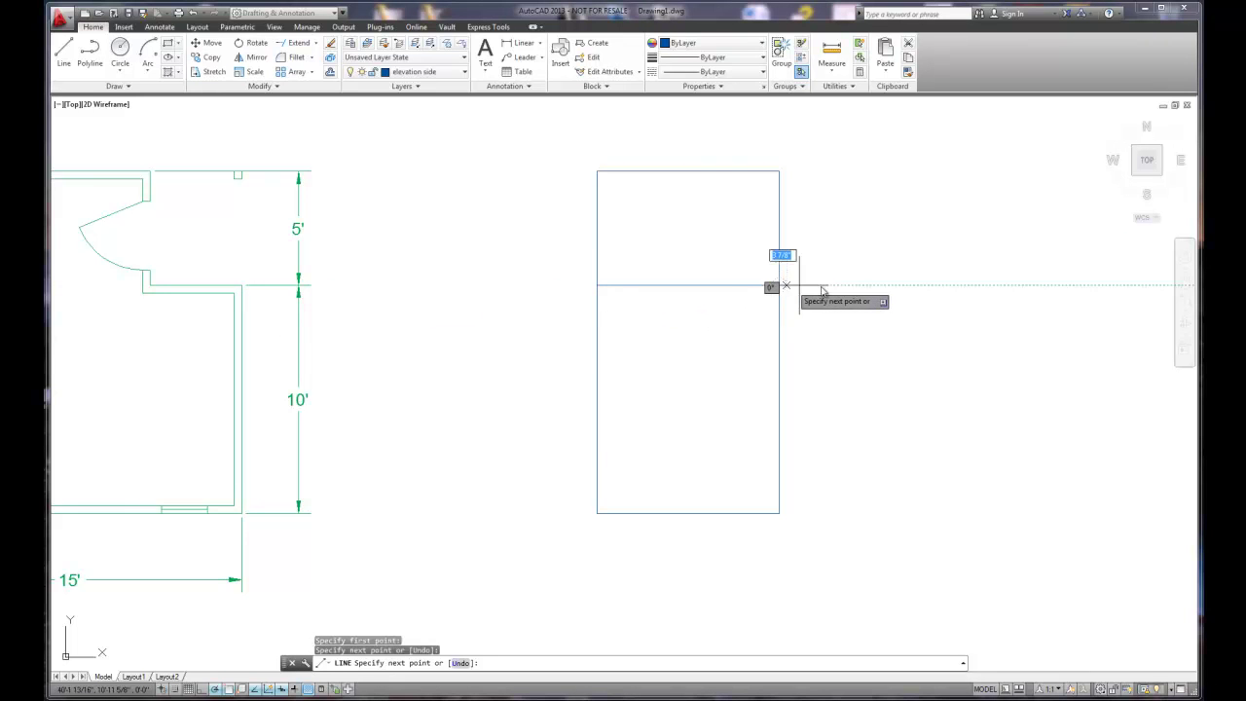
pyautogui.rightClick(849, 285)
pyautogui.click(879, 297)
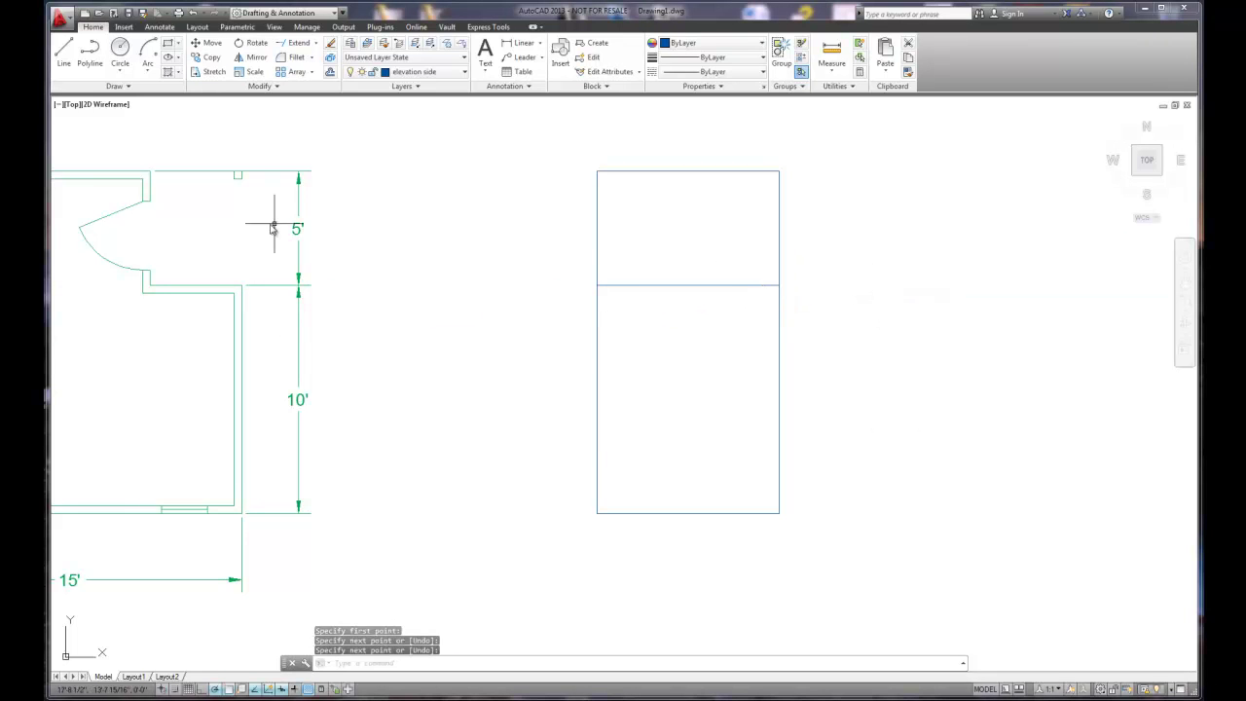
# Draw a horizontal line across the side elevation rectangle, level with the upper jamb of the plan's door opening.
pyautogui.click(68, 59)
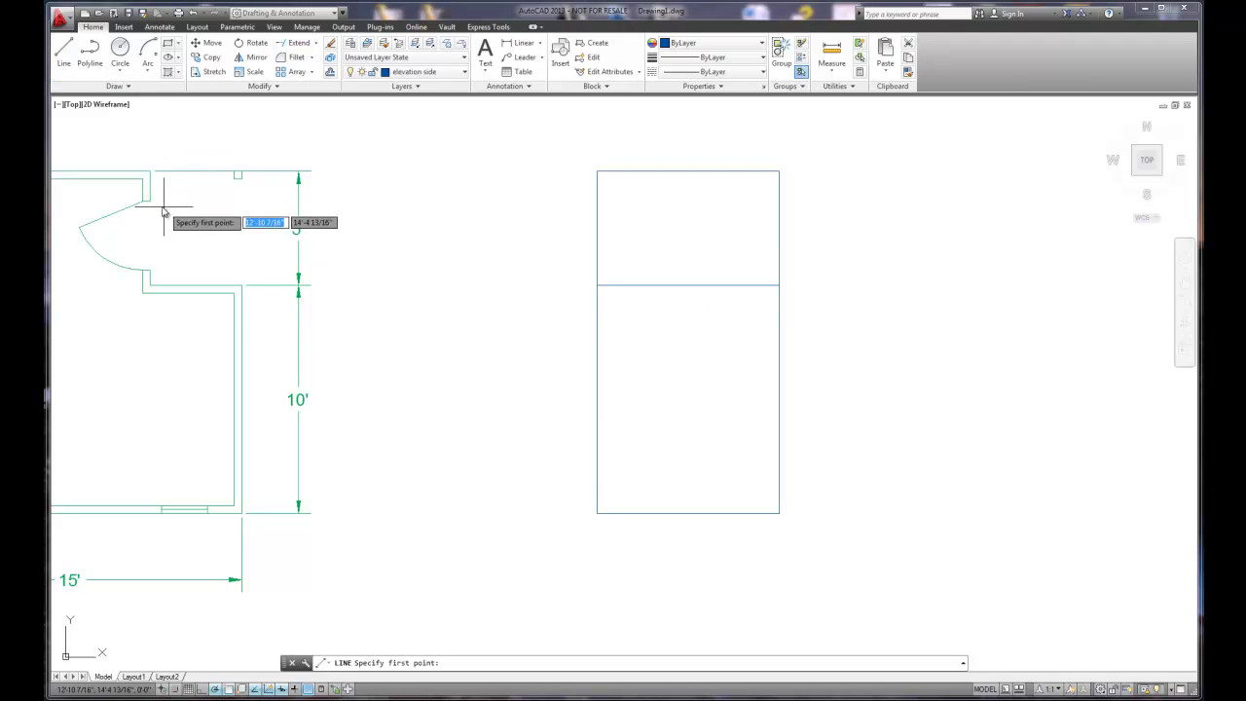
pyautogui.click(597, 201)
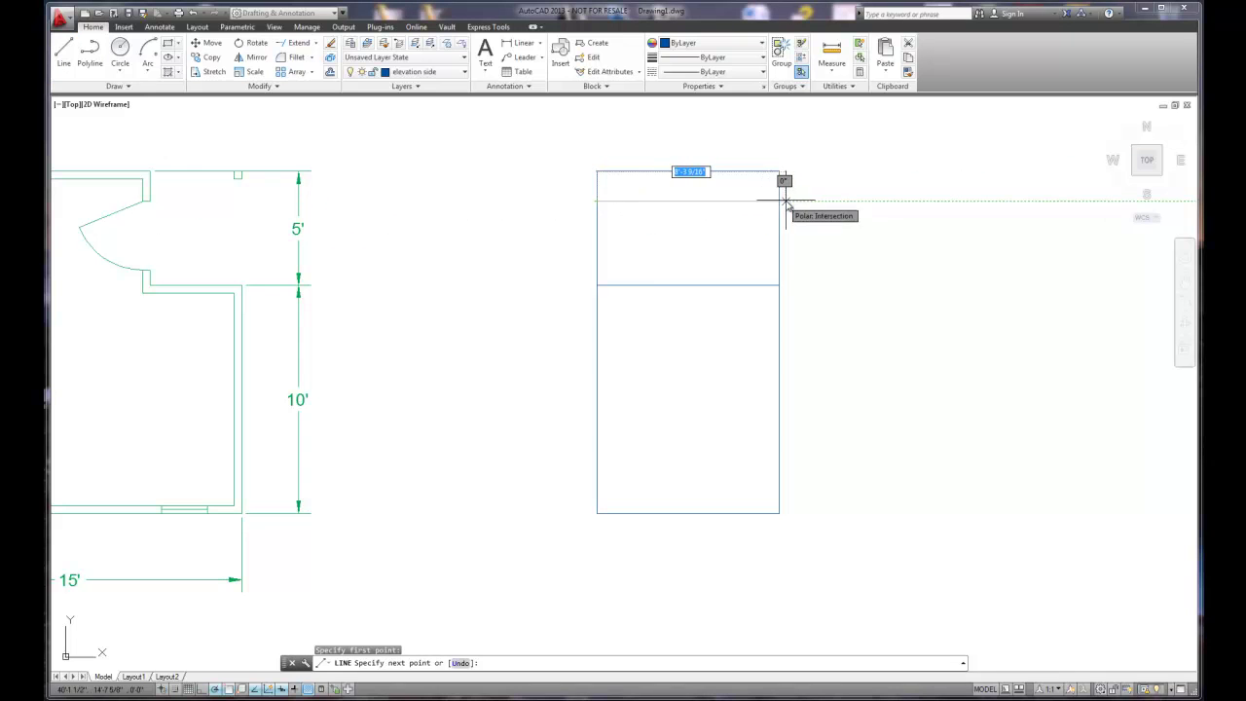
pyautogui.click(779, 202)
pyautogui.rightClick(779, 201)
pyautogui.click(821, 215)
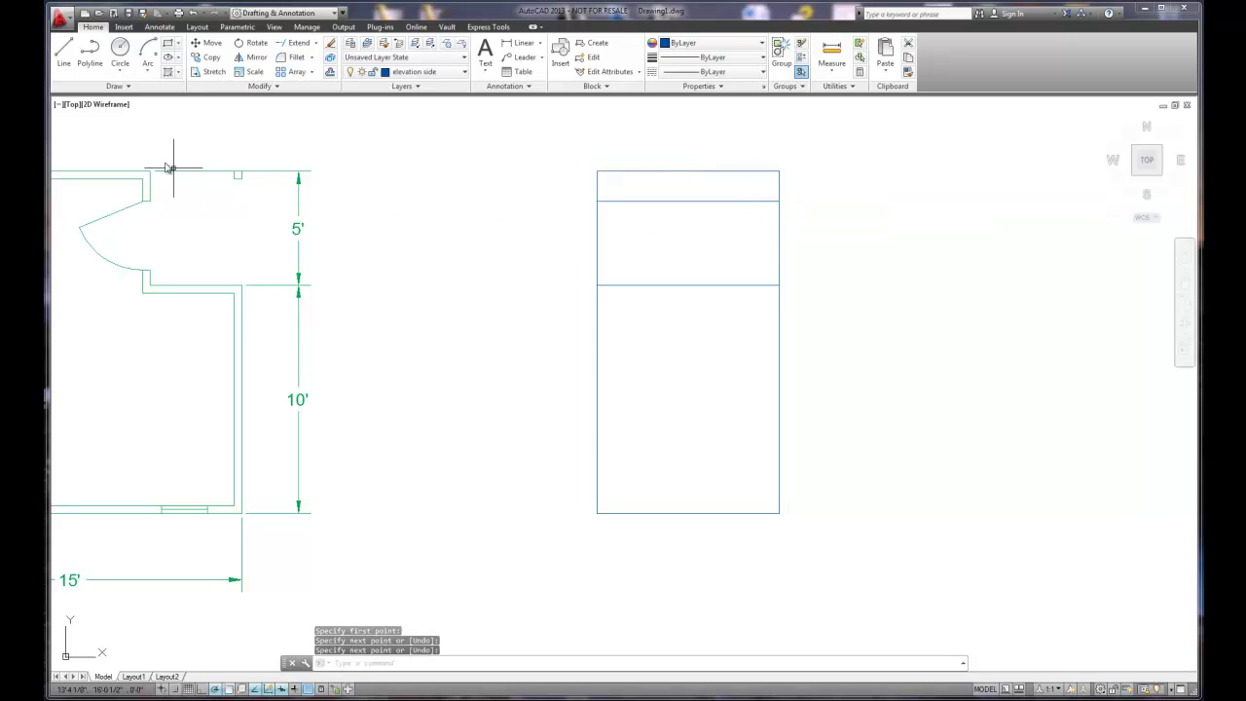
# Draw another horizontal line across the side elevation rectangle, level with the lower jamb of the plan's door opening.
pyautogui.click(66, 60)
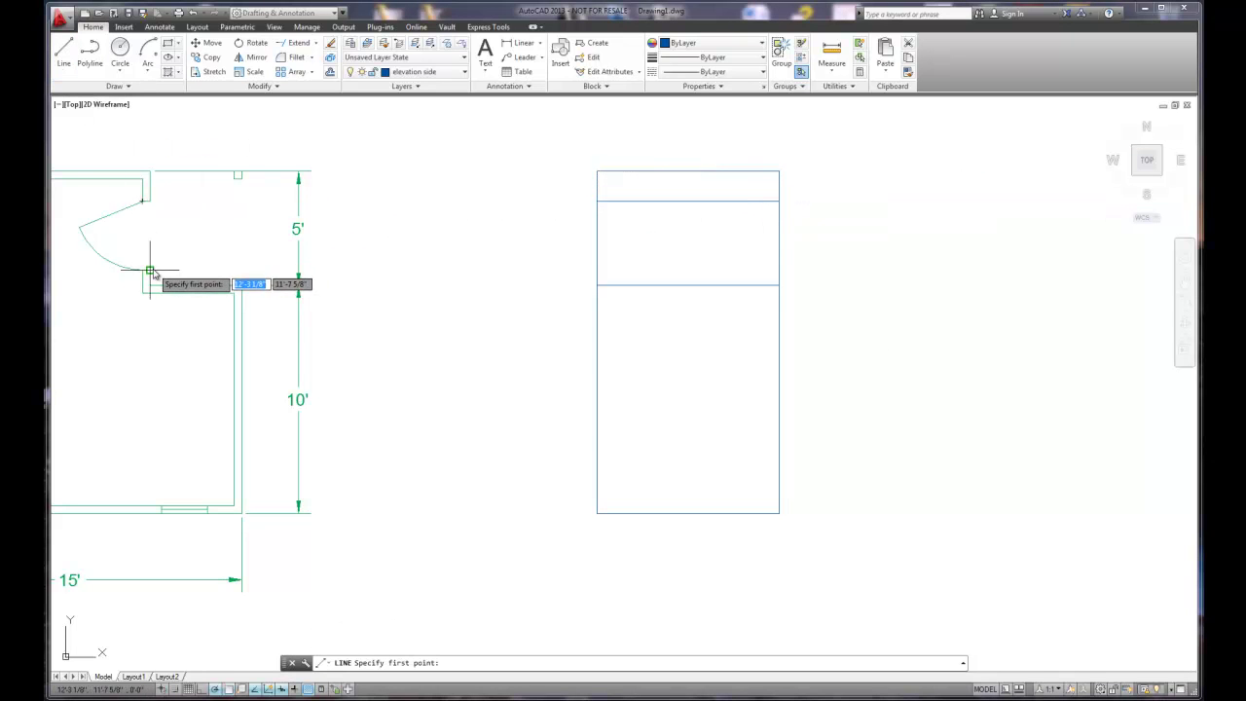
pyautogui.click(597, 271)
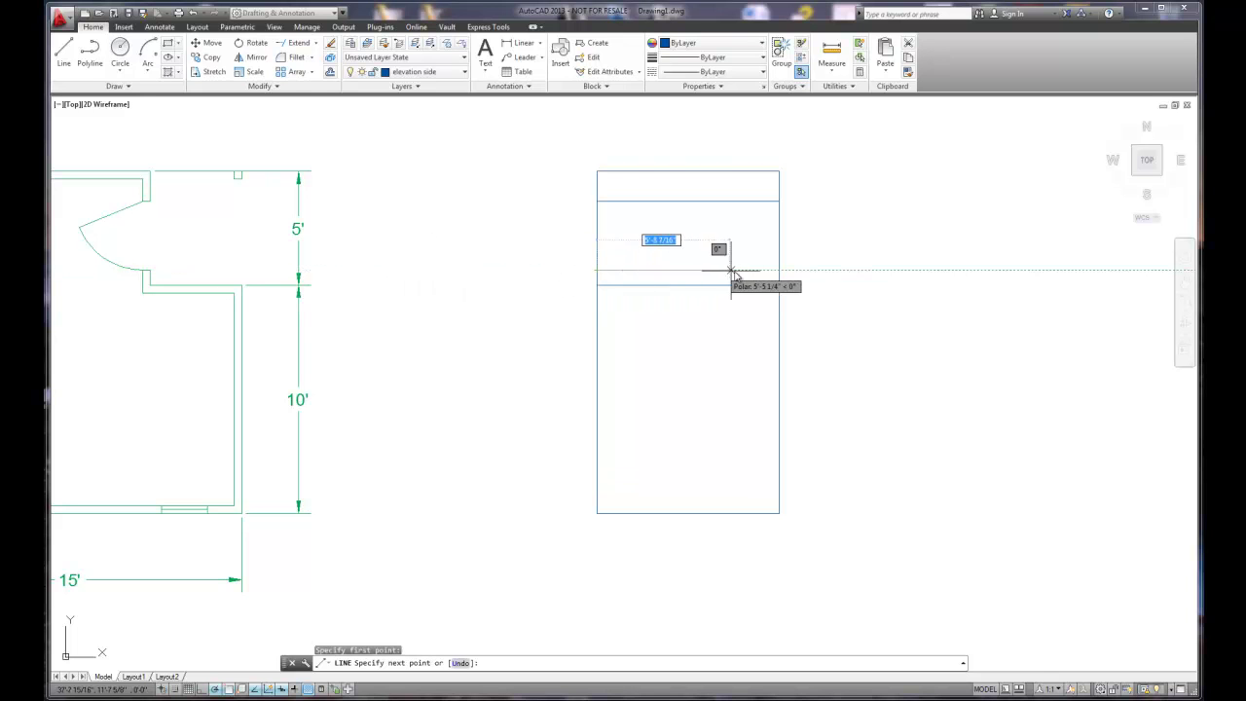
pyautogui.click(780, 271)
pyautogui.rightClick(862, 225)
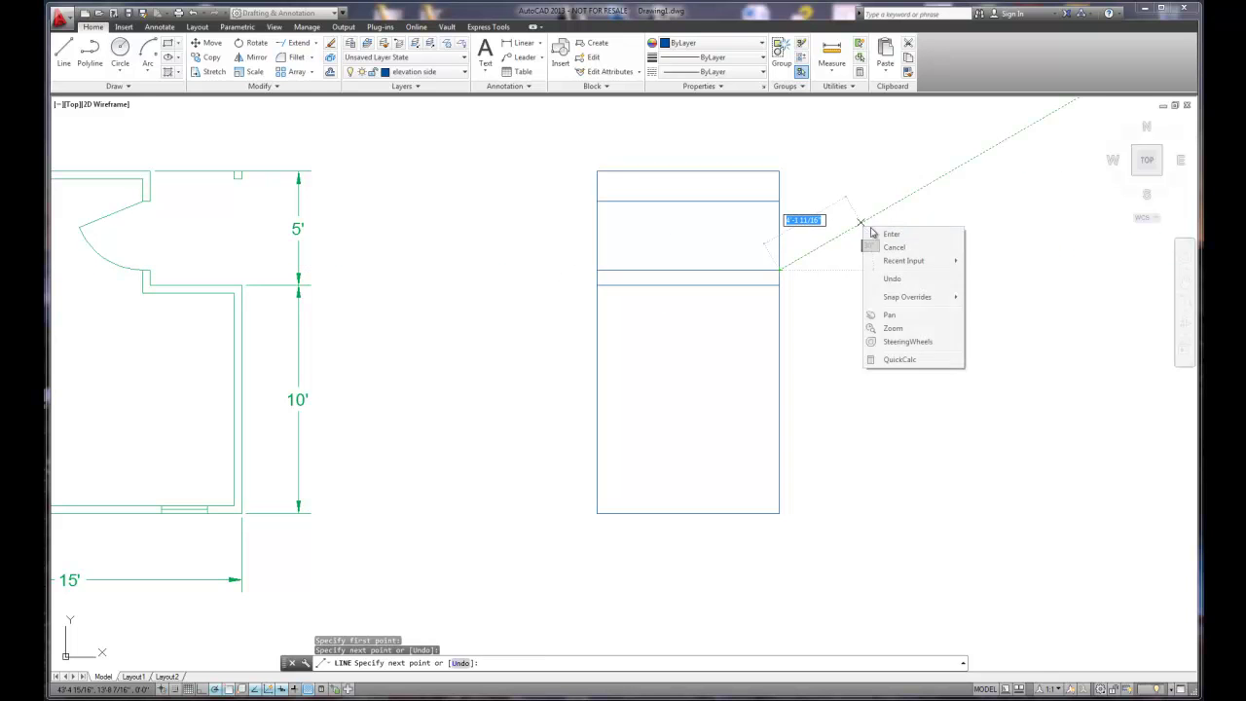
pyautogui.click(890, 235)
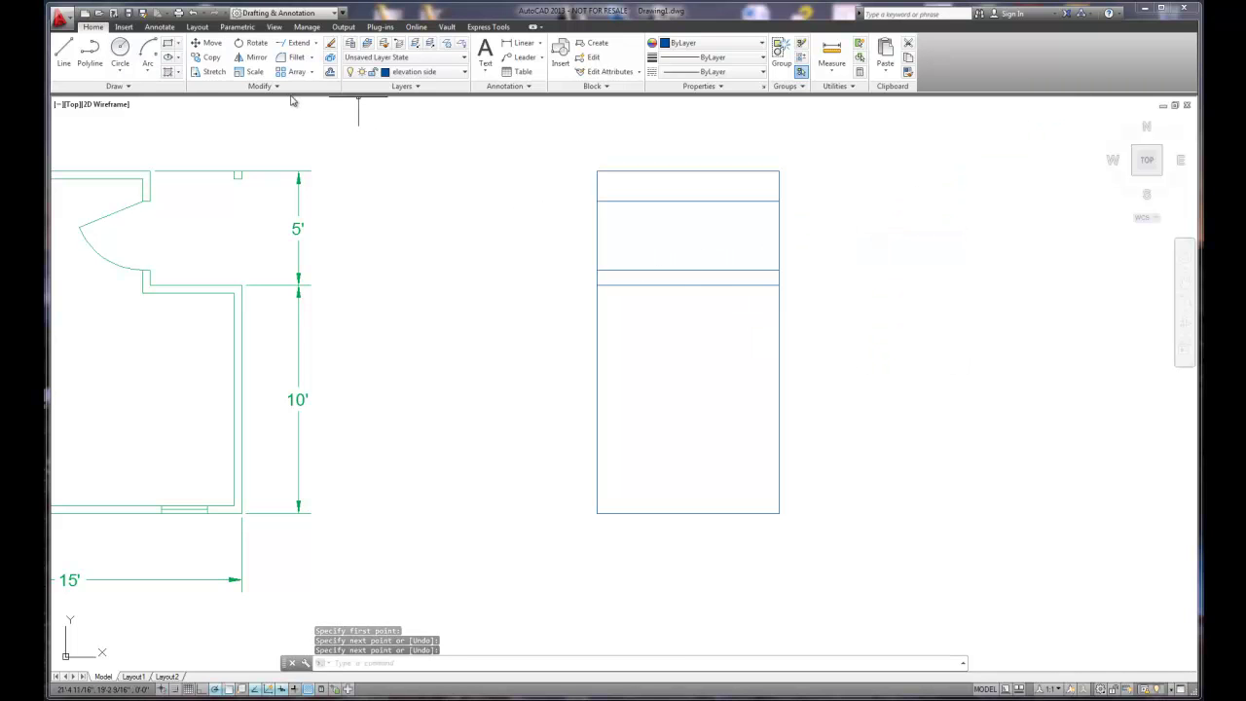
# Offset the side elevation's right edge 7' to the left to mark the door height.
pyautogui.click(329, 72)
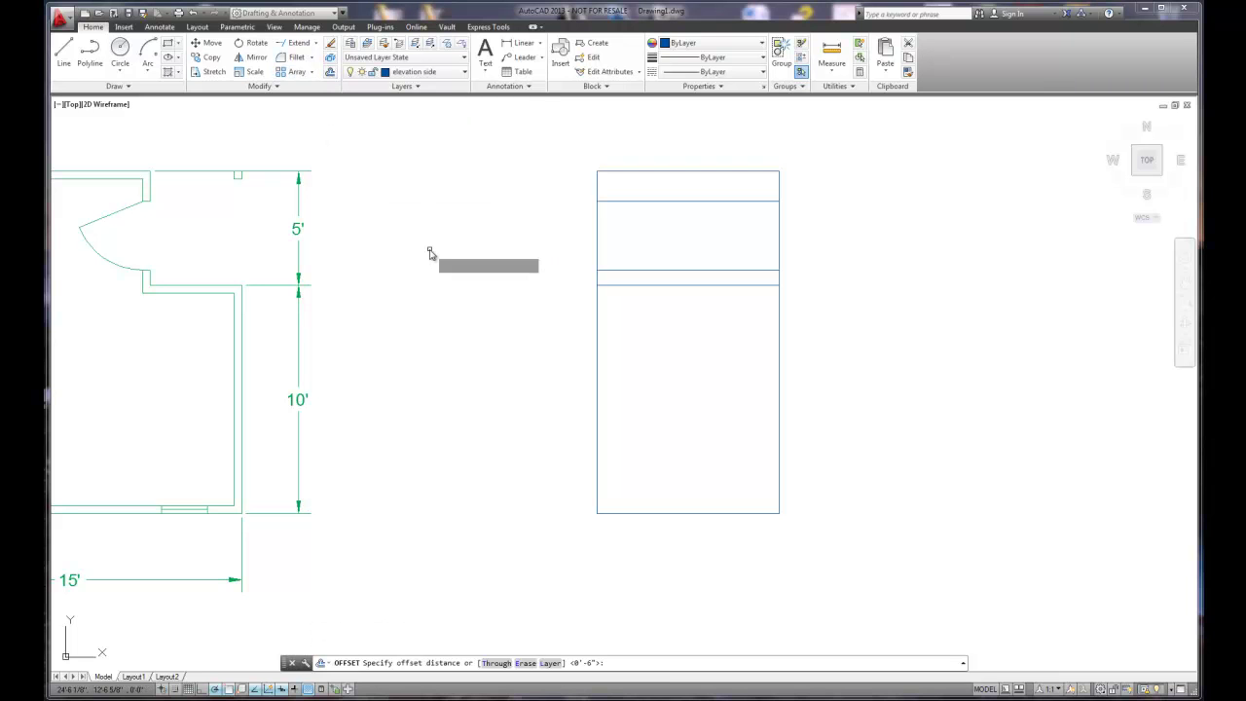
pyautogui.write("7'")
pyautogui.press('Return')
pyautogui.click(777, 230)
pyautogui.click(721, 233)
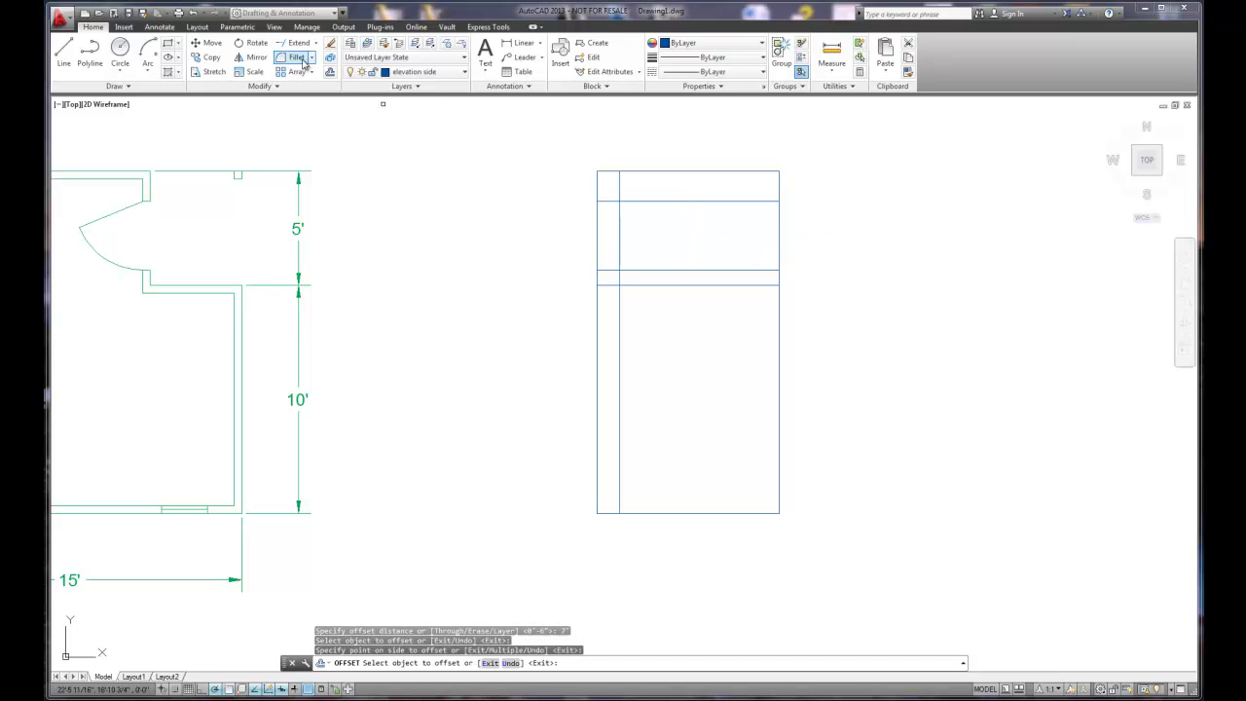
# Fillet the door height line with both door jamb lines to form the door outline's two square corners.
pyautogui.click(299, 58)
pyautogui.click(633, 201)
pyautogui.click(620, 216)
pyautogui.rightClick(637, 226)
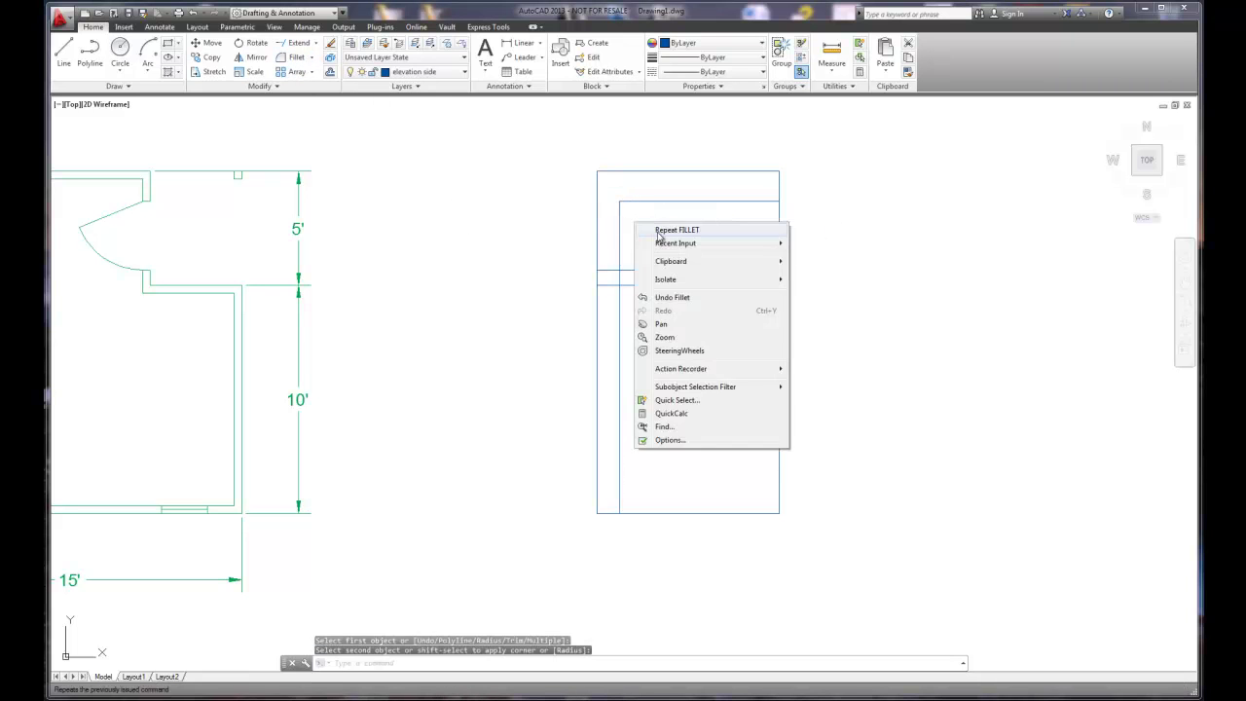
pyautogui.click(648, 231)
pyautogui.click(638, 270)
pyautogui.click(619, 264)
pyautogui.rightClick(846, 265)
pyautogui.click(867, 268)
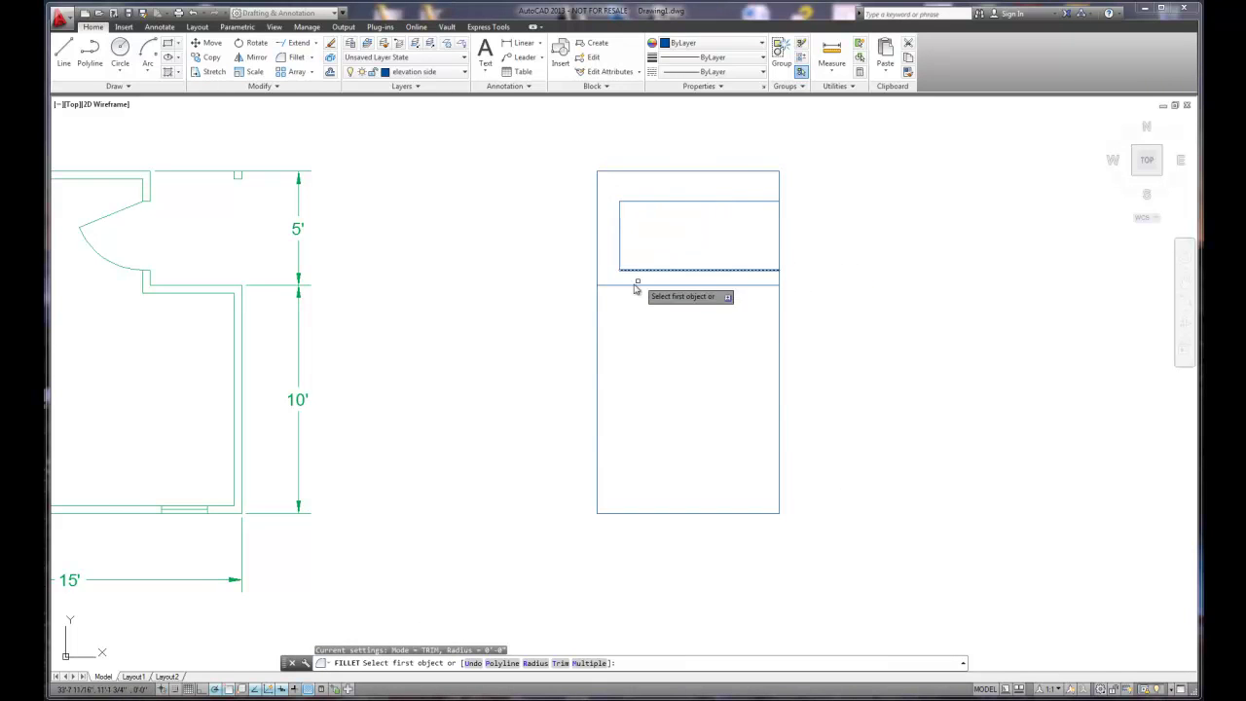
pyautogui.scroll(-2, 875, 410)
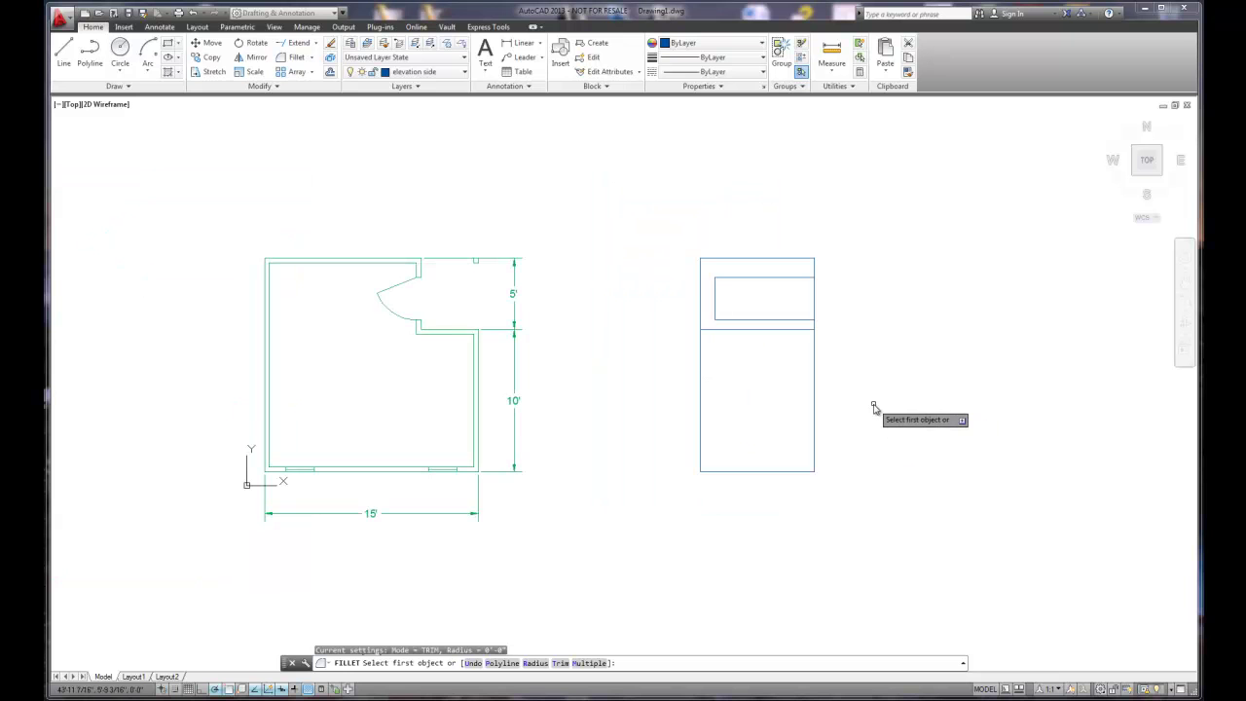
pyautogui.scroll(2, 832, 403)
pyautogui.scroll(-4, 828, 403)
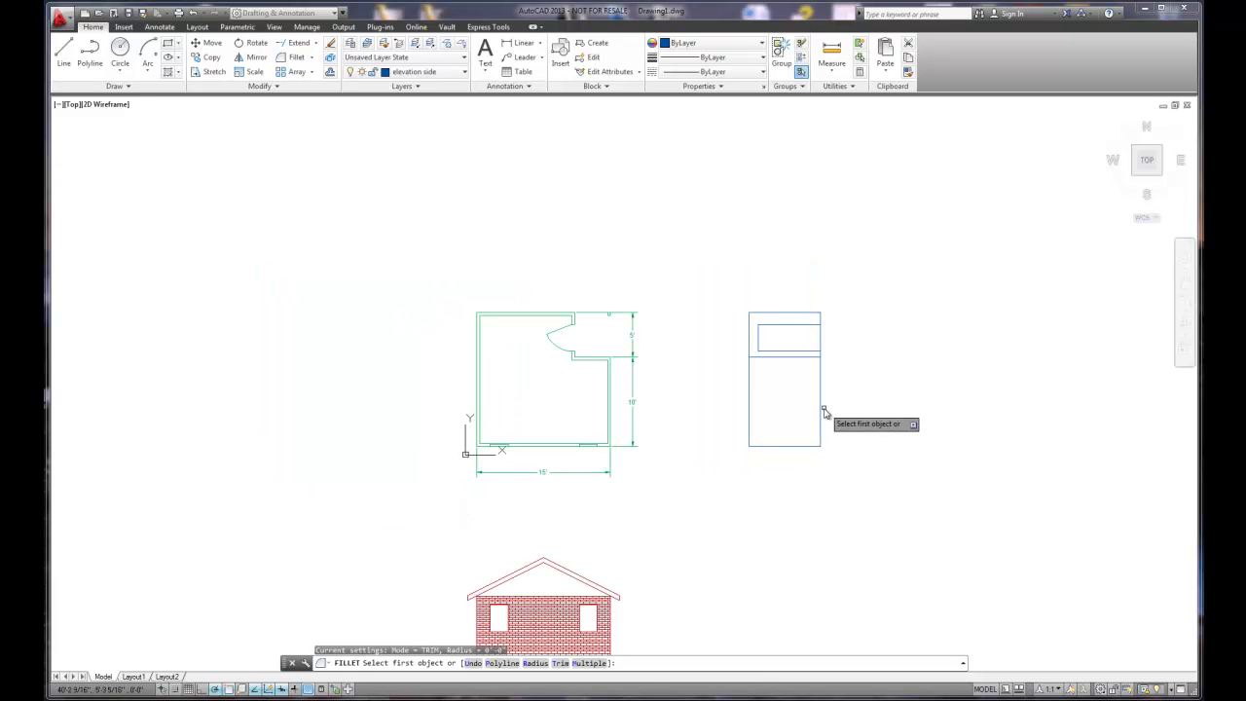
pyautogui.scroll(2, 598, 556)
pyautogui.rightClick(599, 555)
pyautogui.click(642, 396)
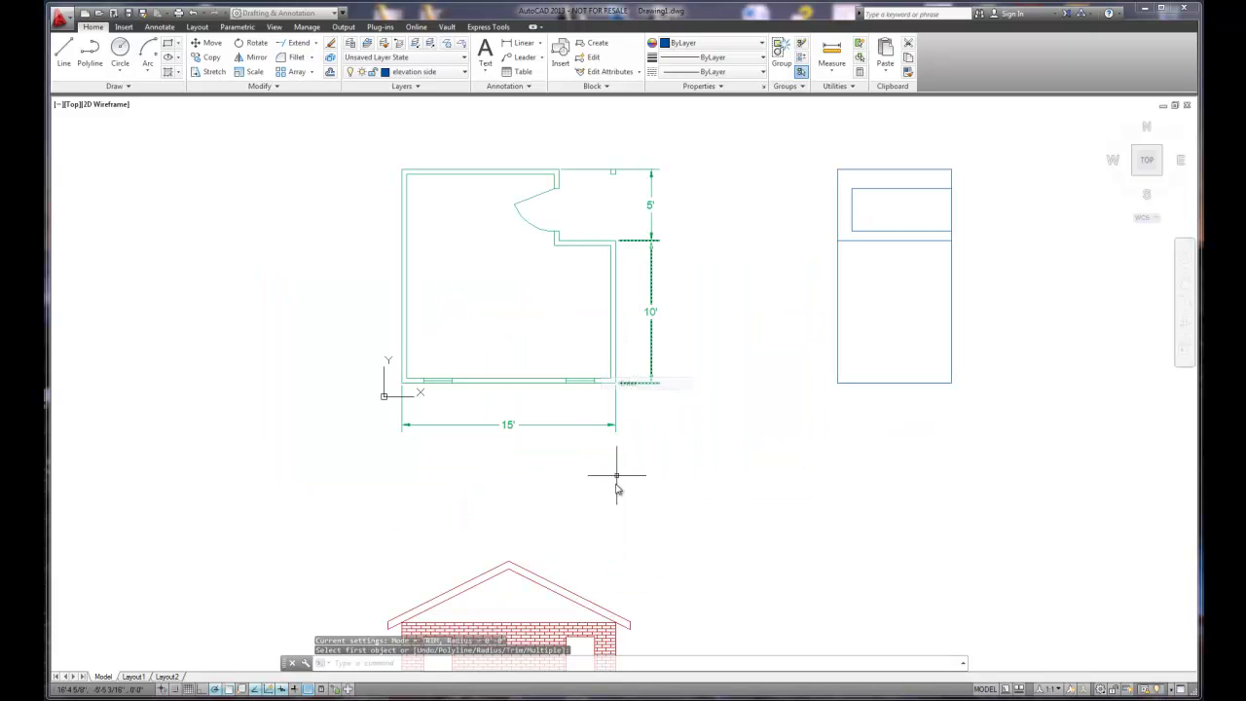
# Draw a vertical line in the front elevation's gable from the roof peak down to the midpoint of the wall's top edge.
pyautogui.scroll(-2, 605, 539)
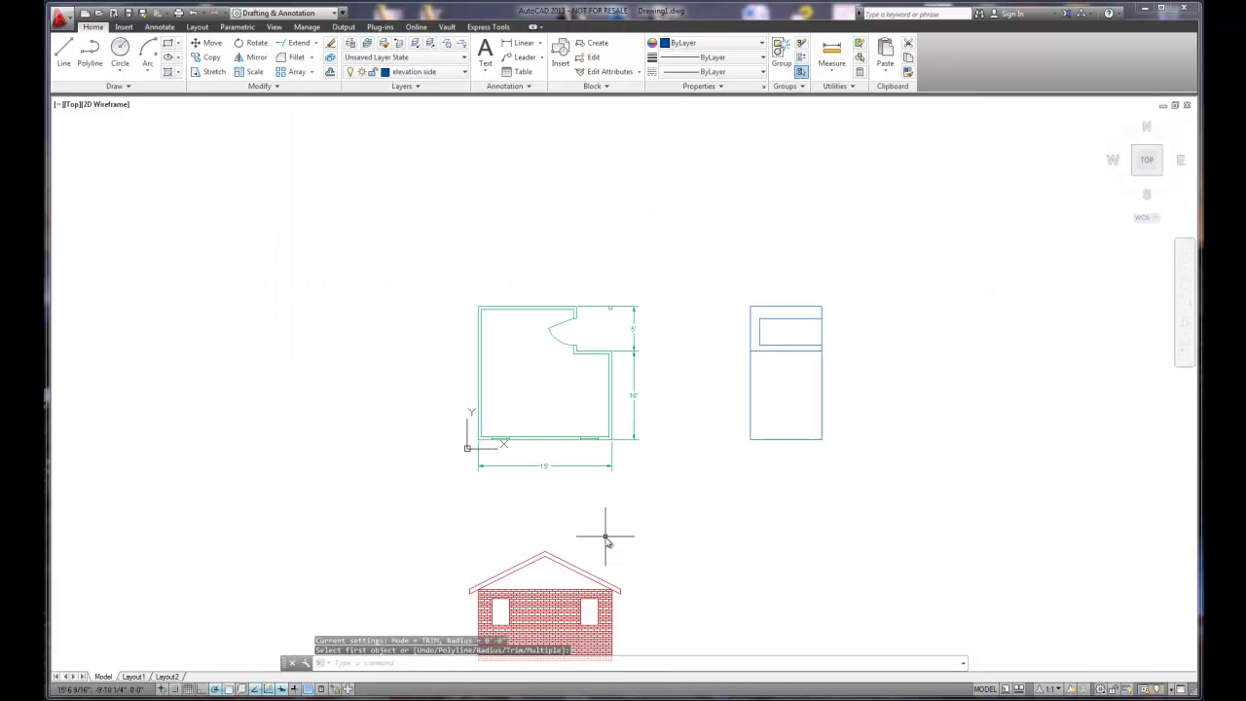
pyautogui.click(62, 53)
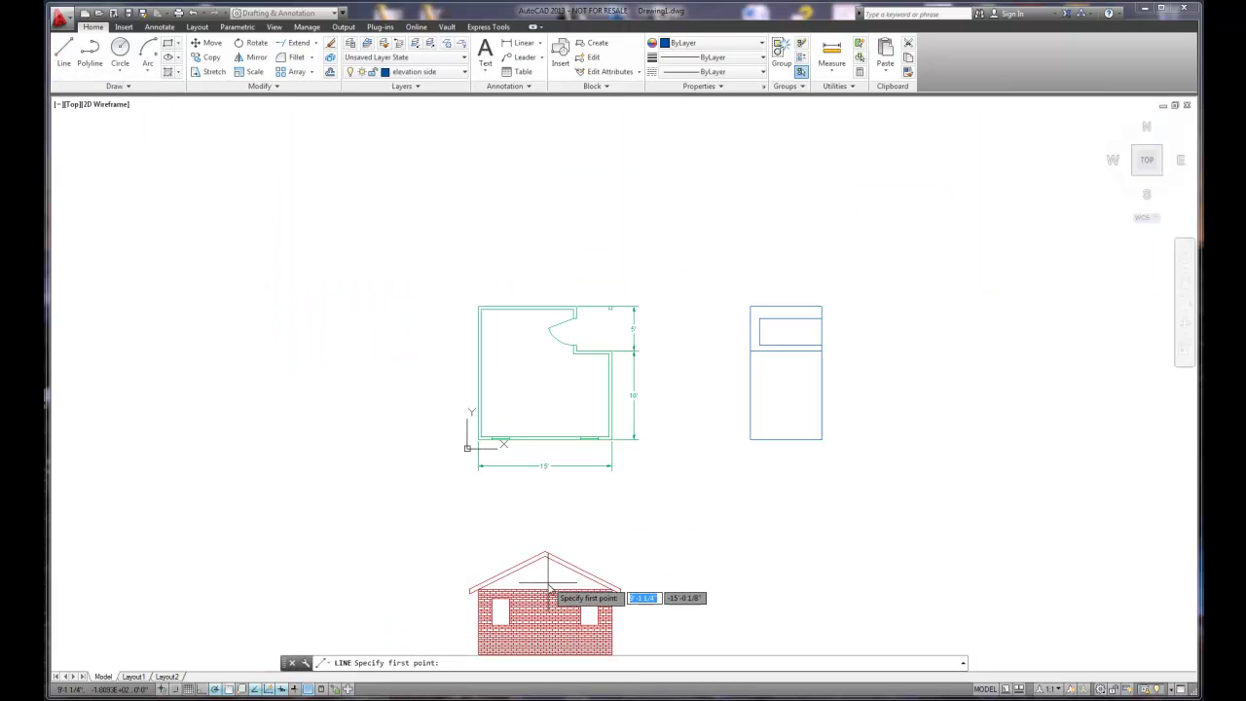
pyautogui.click(545, 553)
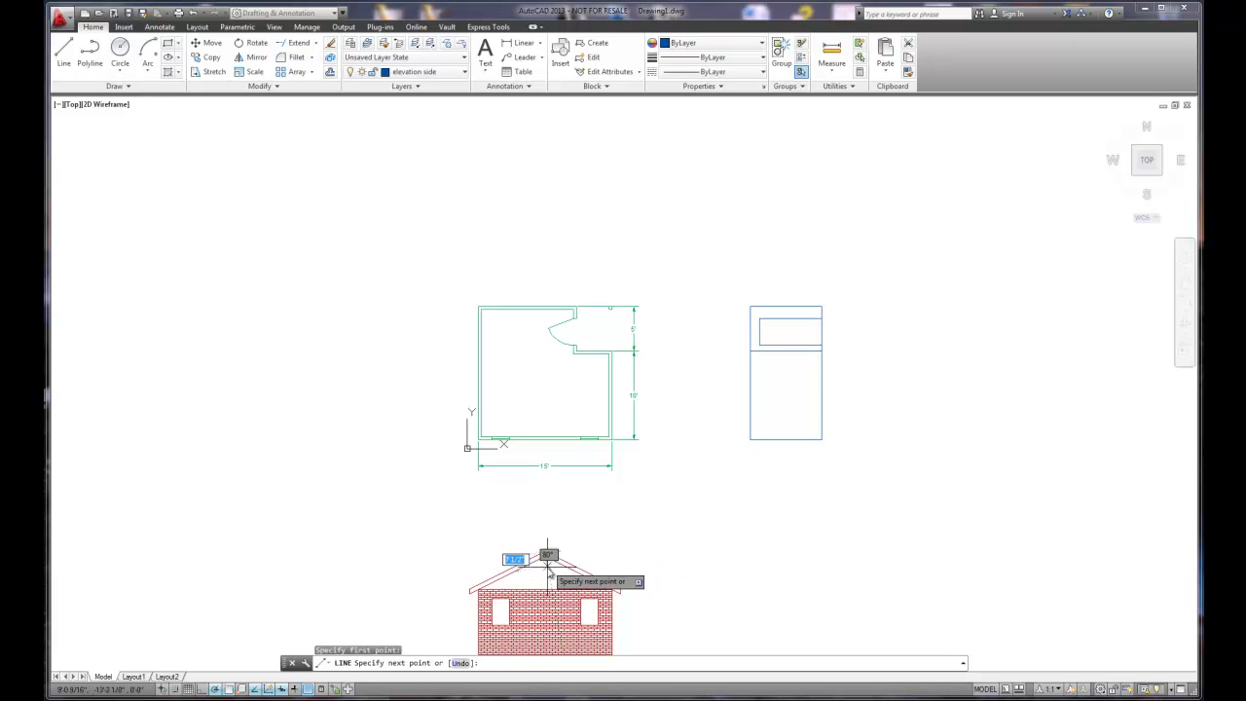
pyautogui.click(545, 590)
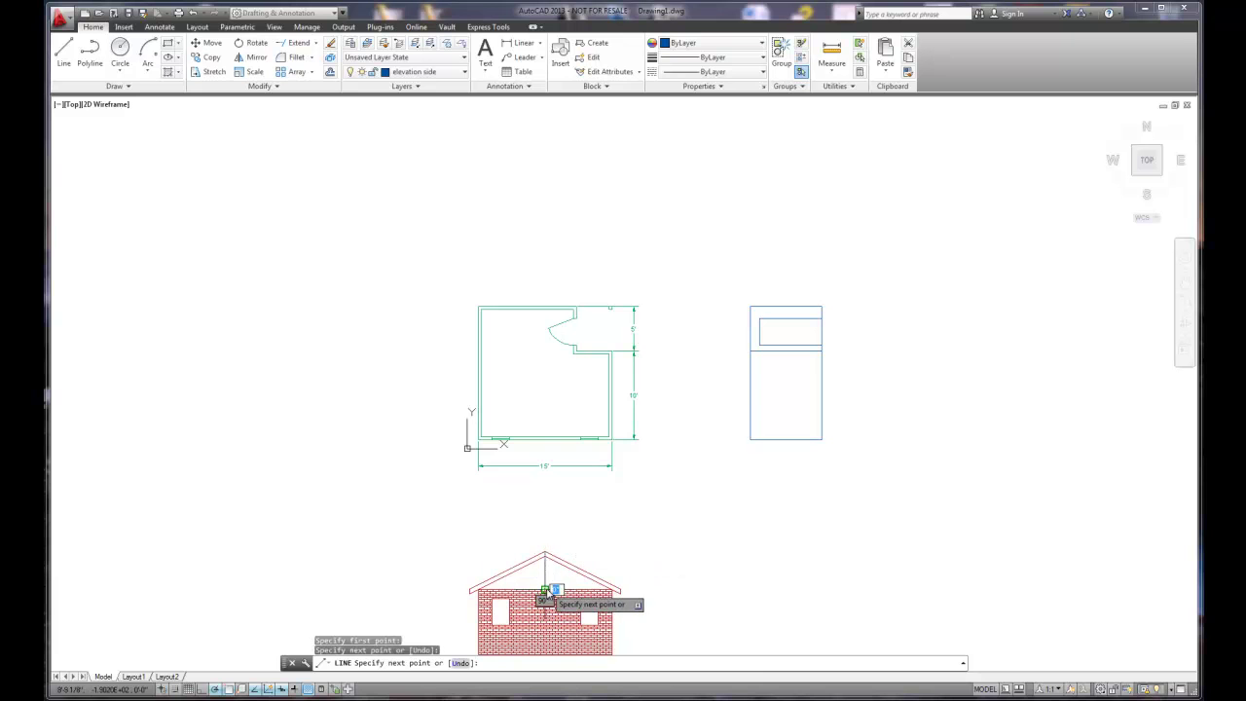
pyautogui.rightClick(547, 592)
pyautogui.click(563, 462)
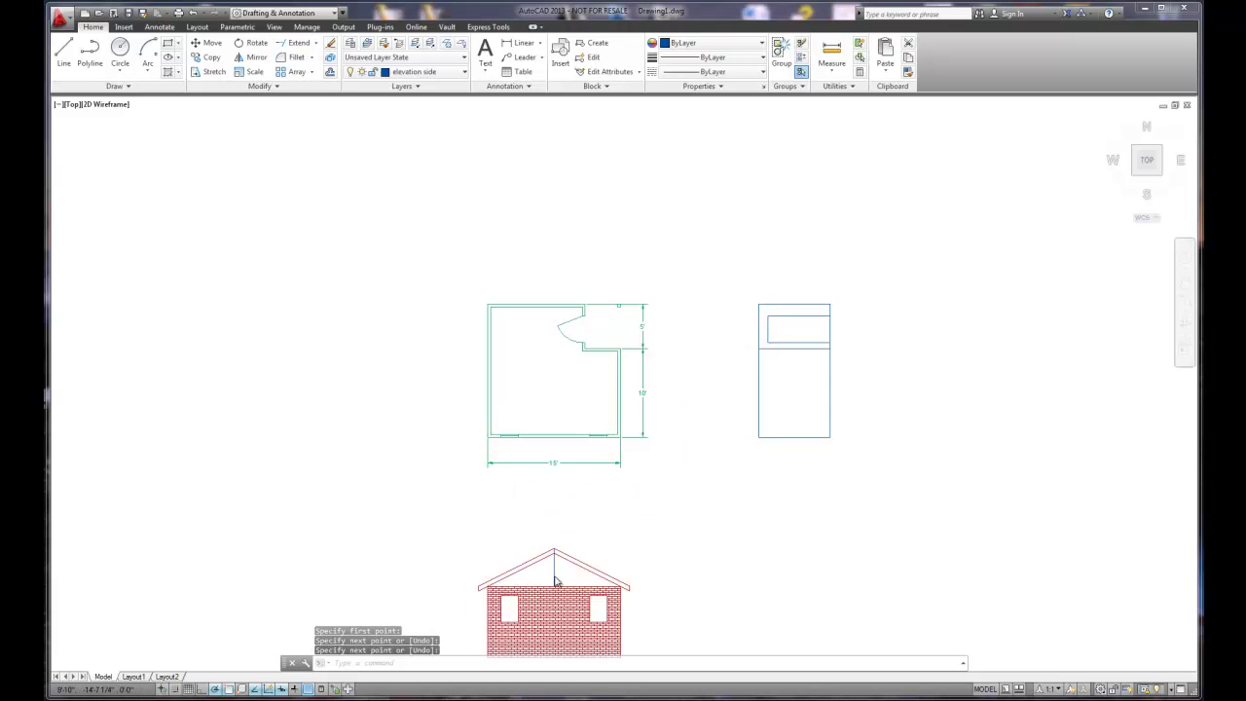
# Rotate the whole side elevation 90° clockwise about its lower-right corner.
pyautogui.scroll(8, 562, 572)
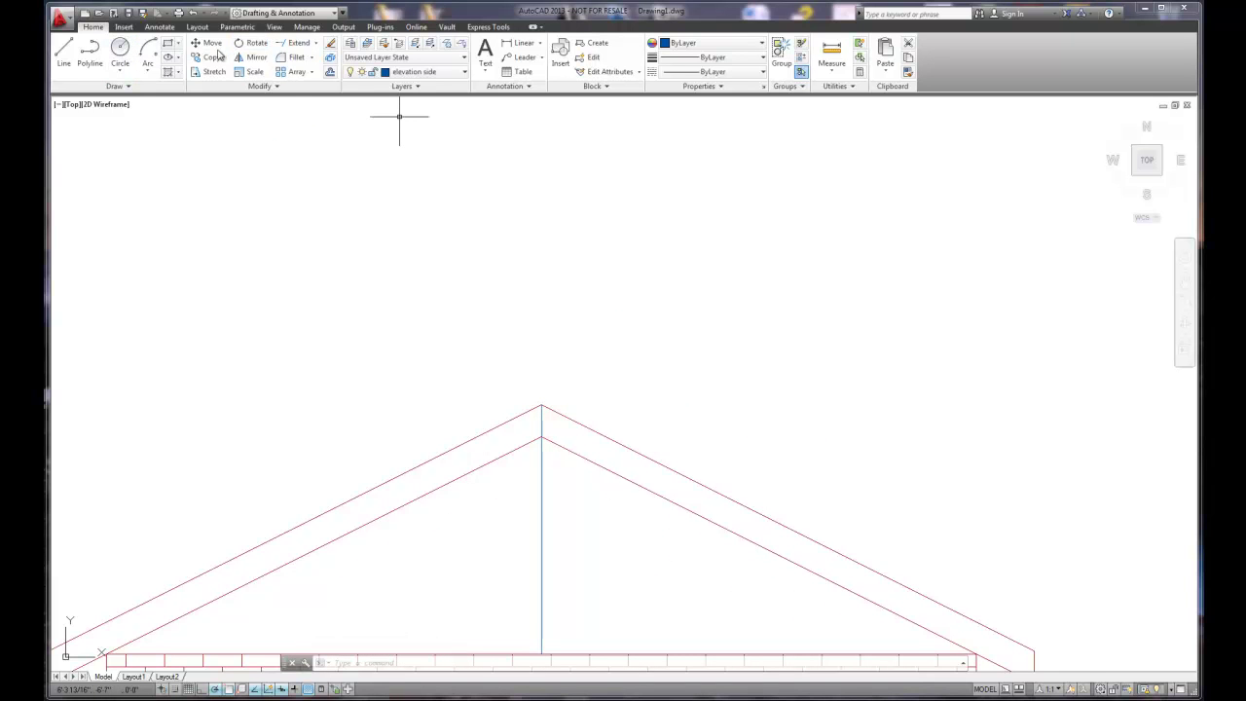
pyautogui.scroll(-8, 746, 334)
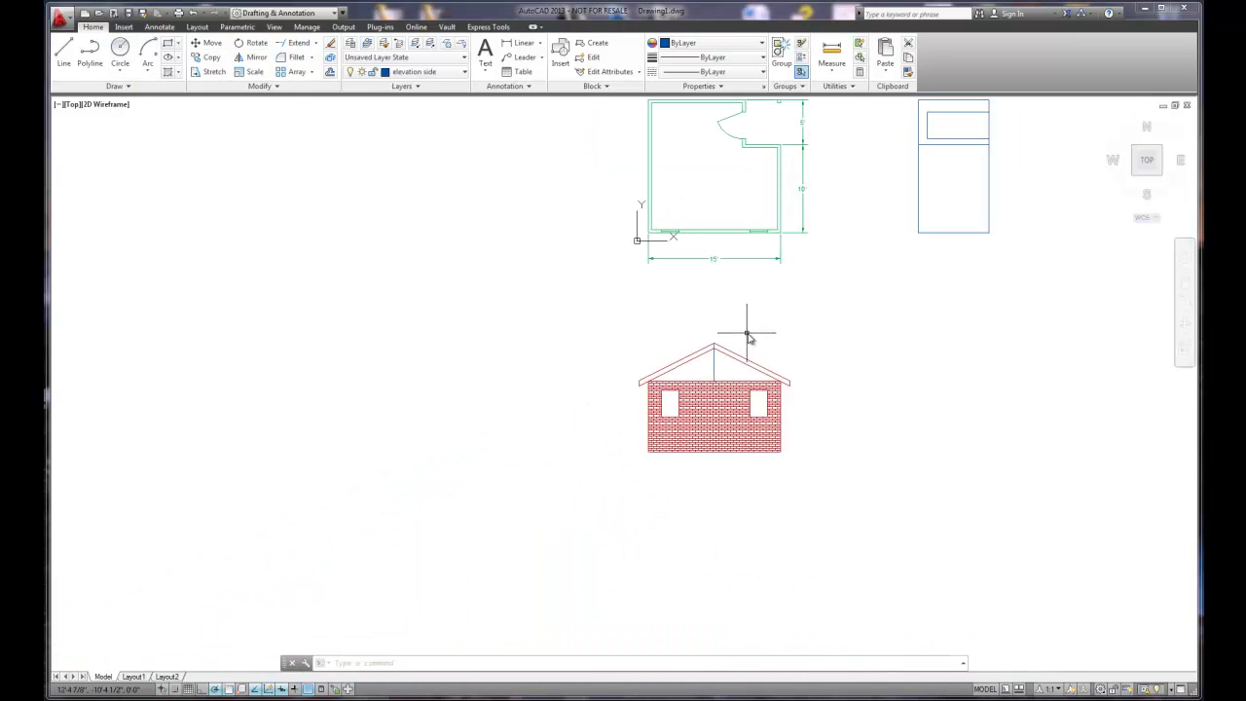
pyautogui.moveTo(870, 339); pyautogui.dragTo(554, 434, button='middle')
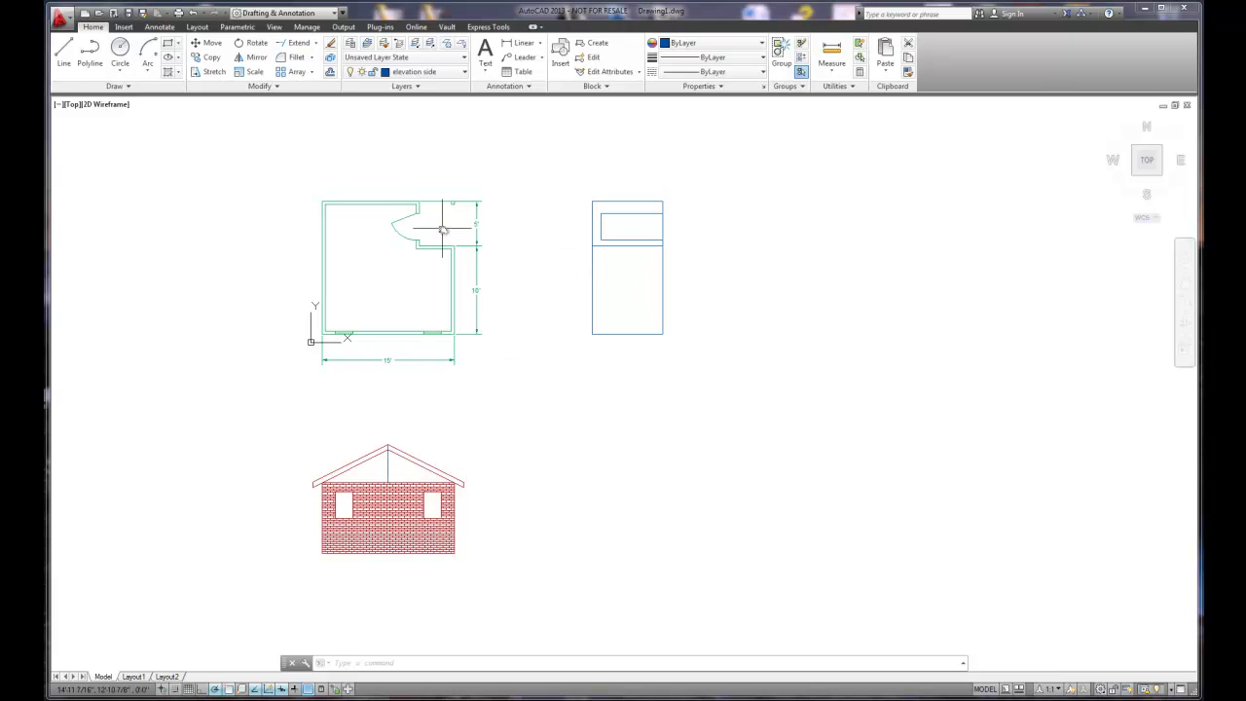
pyautogui.click(250, 46)
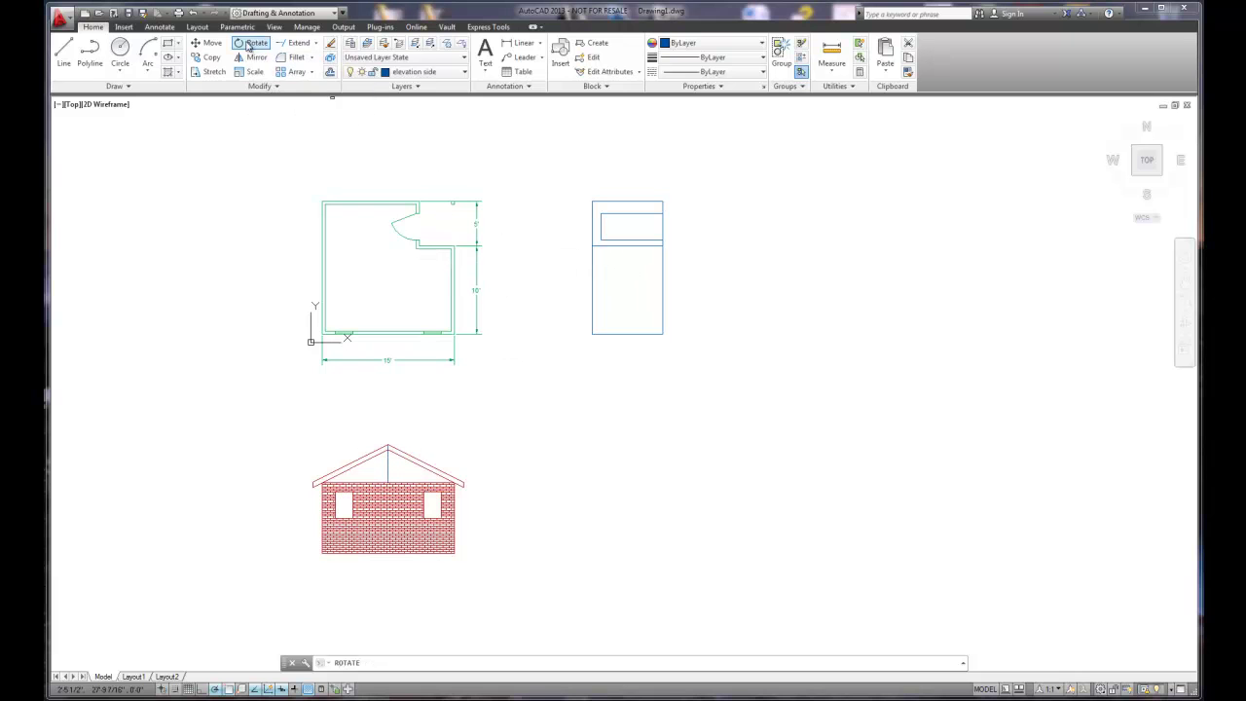
pyautogui.click(694, 185)
pyautogui.click(558, 362)
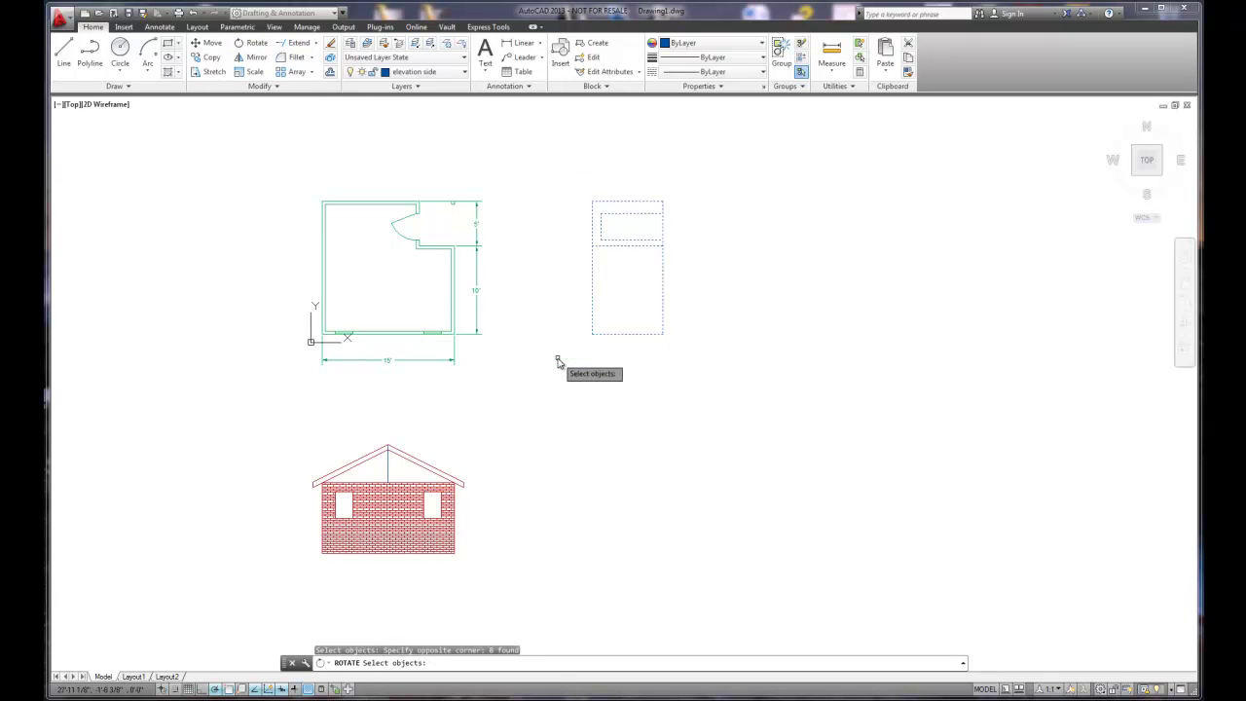
pyautogui.press('Return')
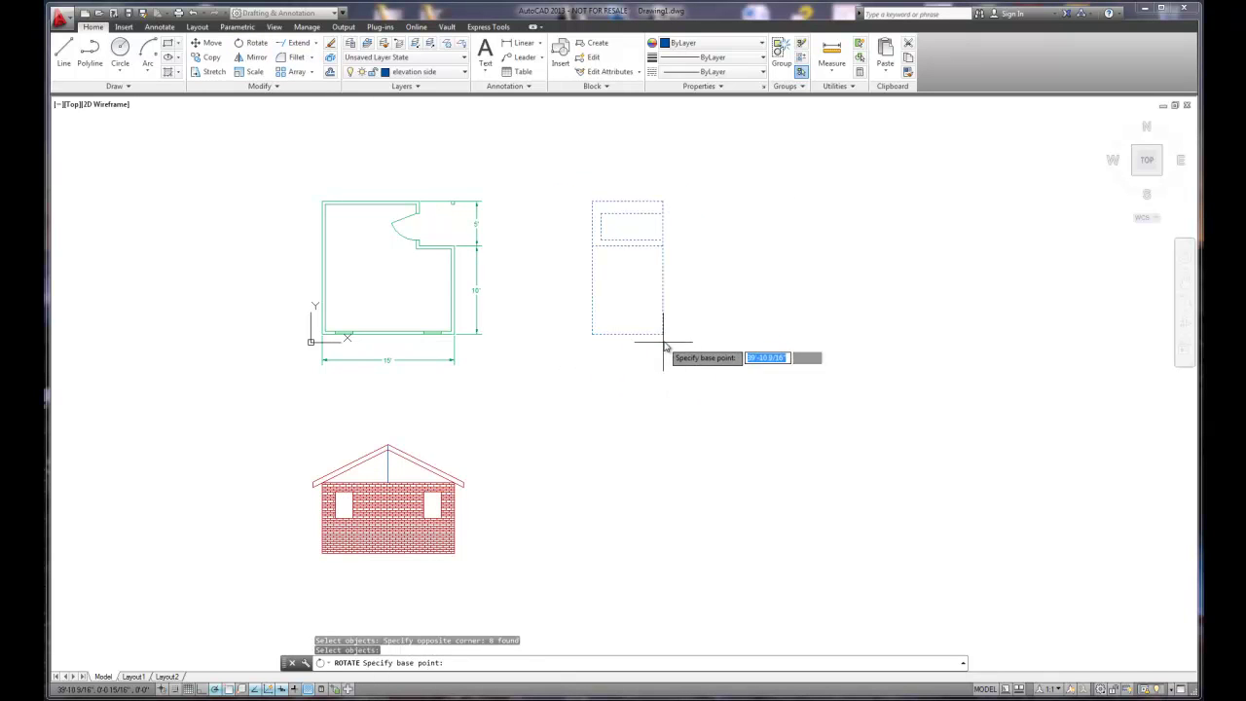
pyautogui.click(663, 334)
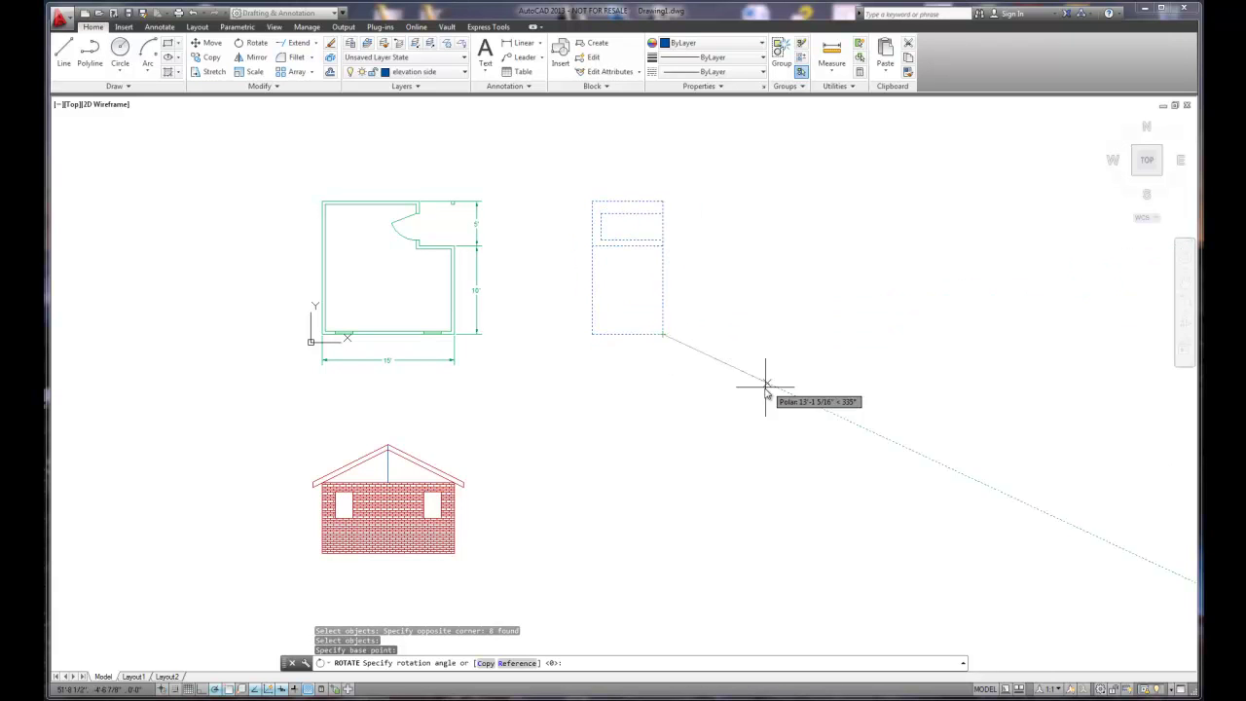
pyautogui.click(663, 421)
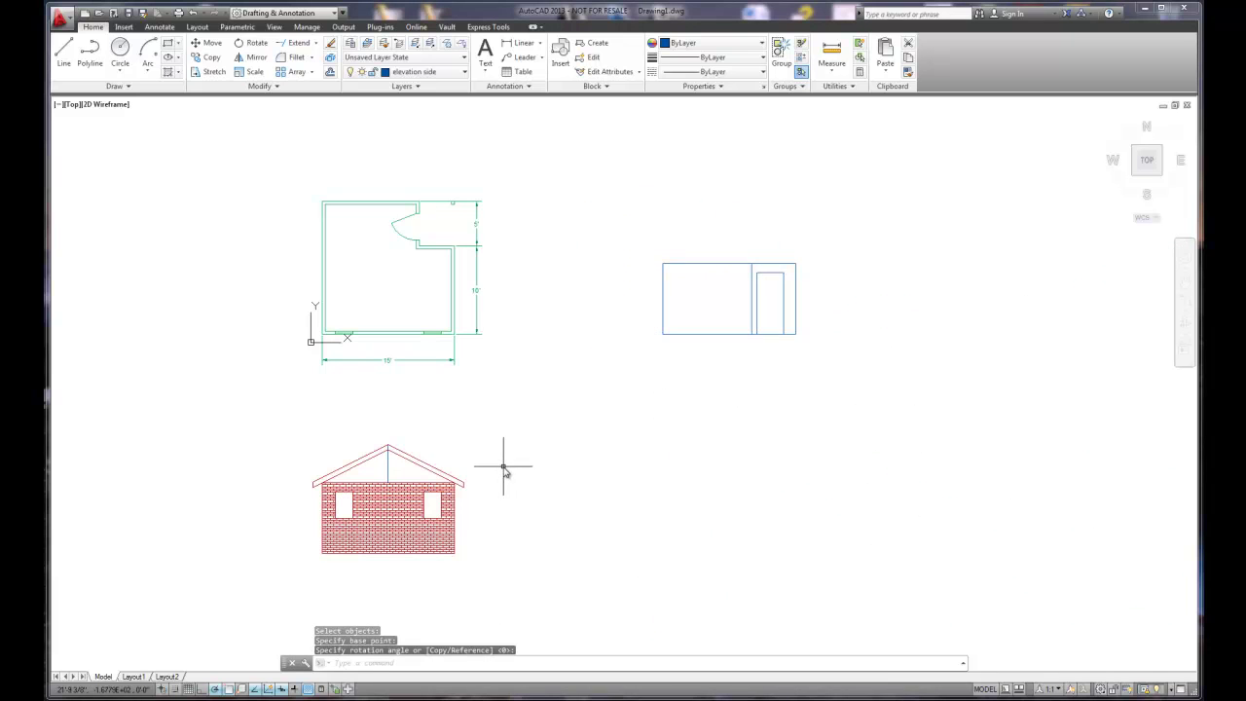
# Move the vertical roof height line from the front elevation's gable, by its lower end, to the midpoint of the side elevation's top edge.
pyautogui.click(208, 43)
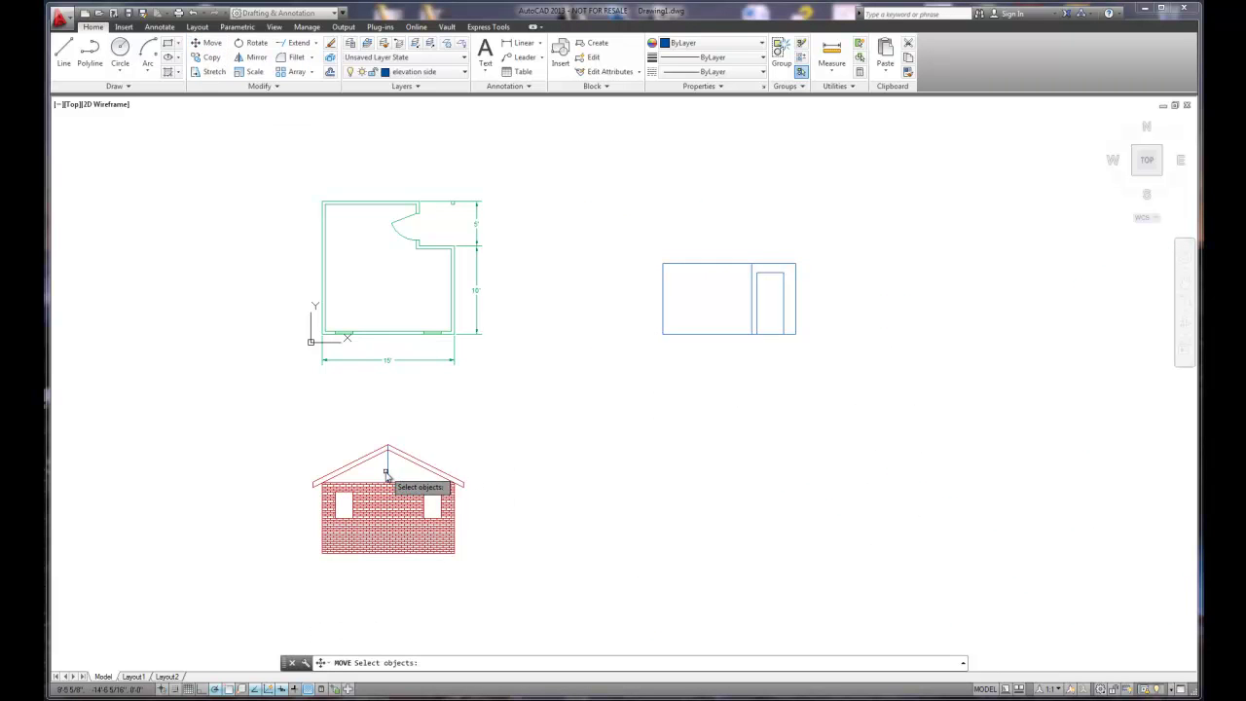
pyautogui.scroll(4, 387, 473)
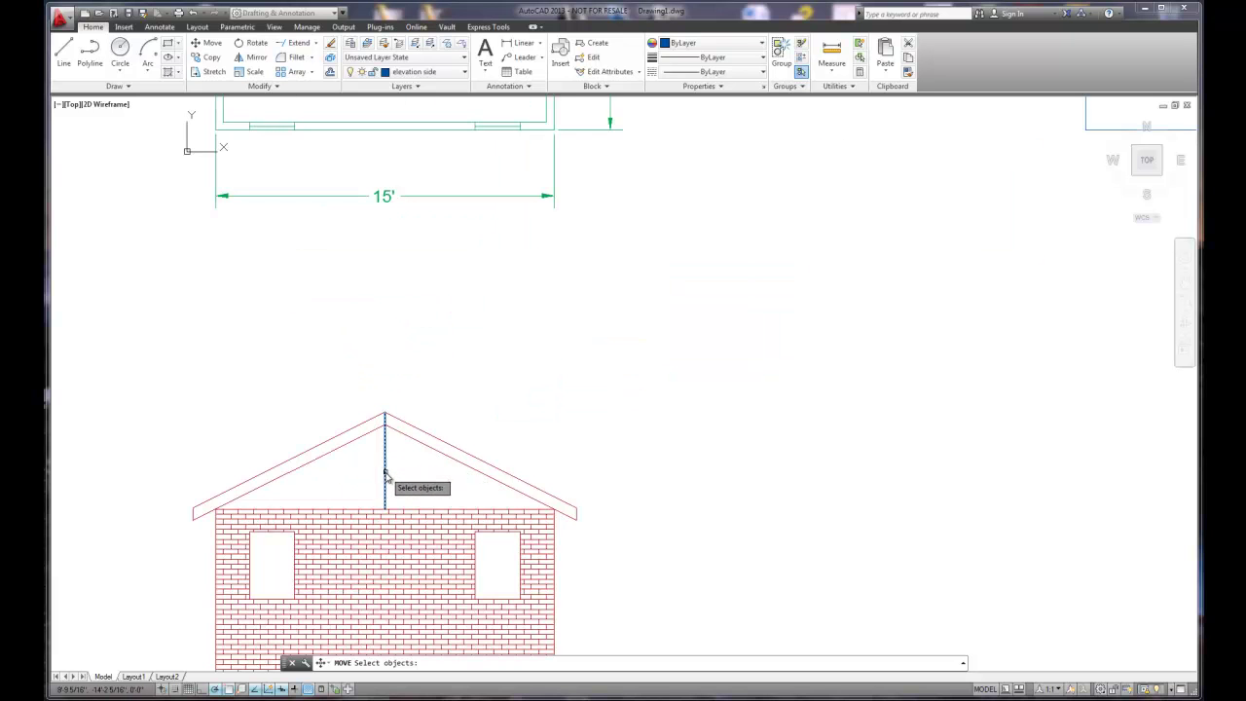
pyautogui.scroll(-6, 385, 474)
pyautogui.press('Return')
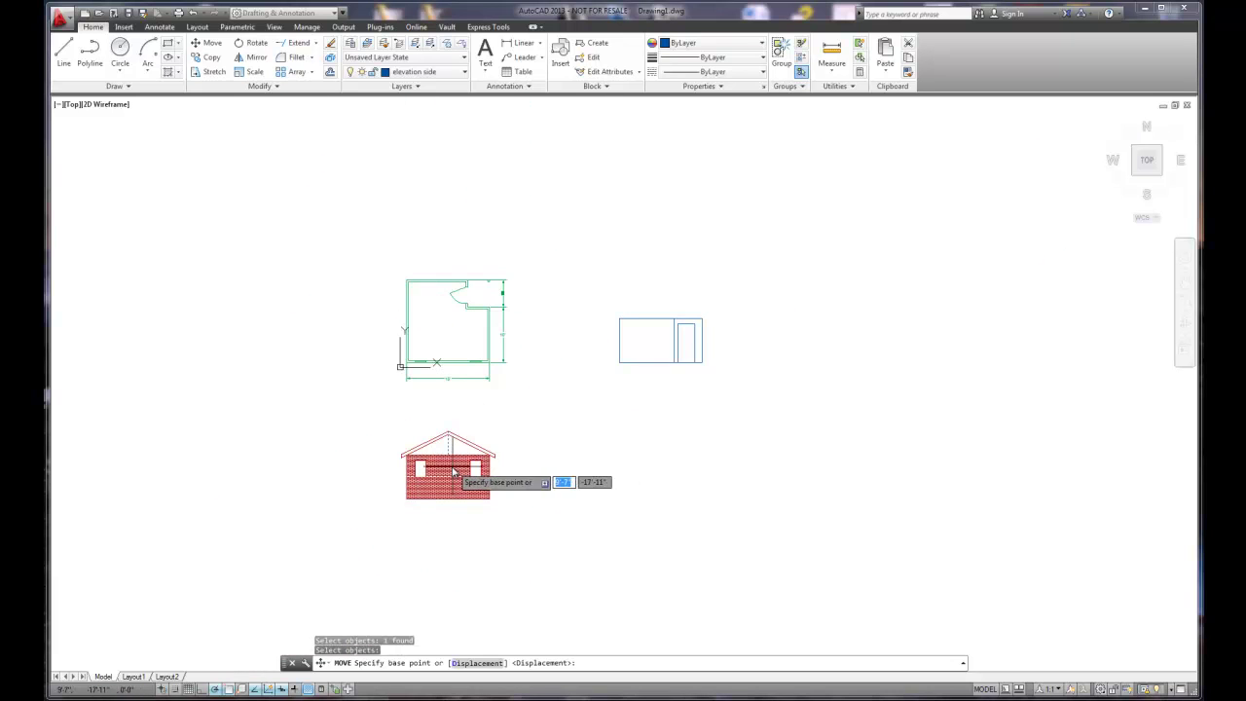
pyautogui.scroll(-2, 448, 455)
pyautogui.scroll(8, 448, 455)
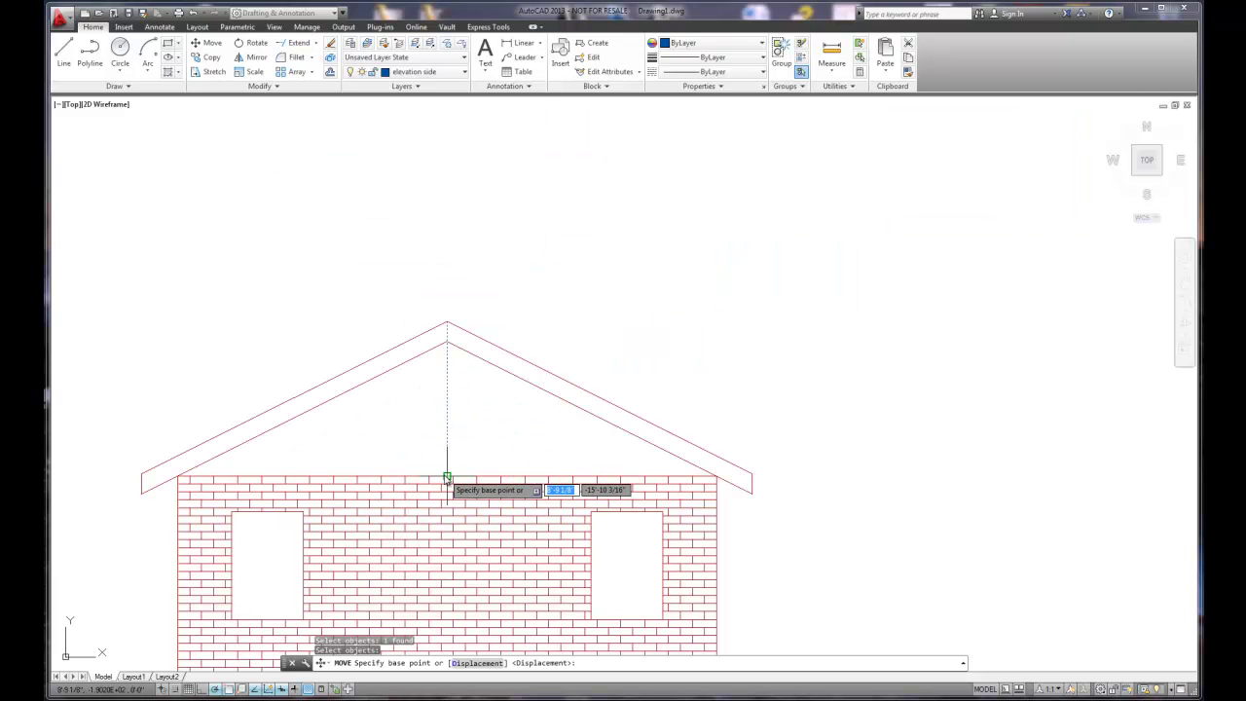
pyautogui.click(446, 477)
pyautogui.scroll(-5, 624, 326)
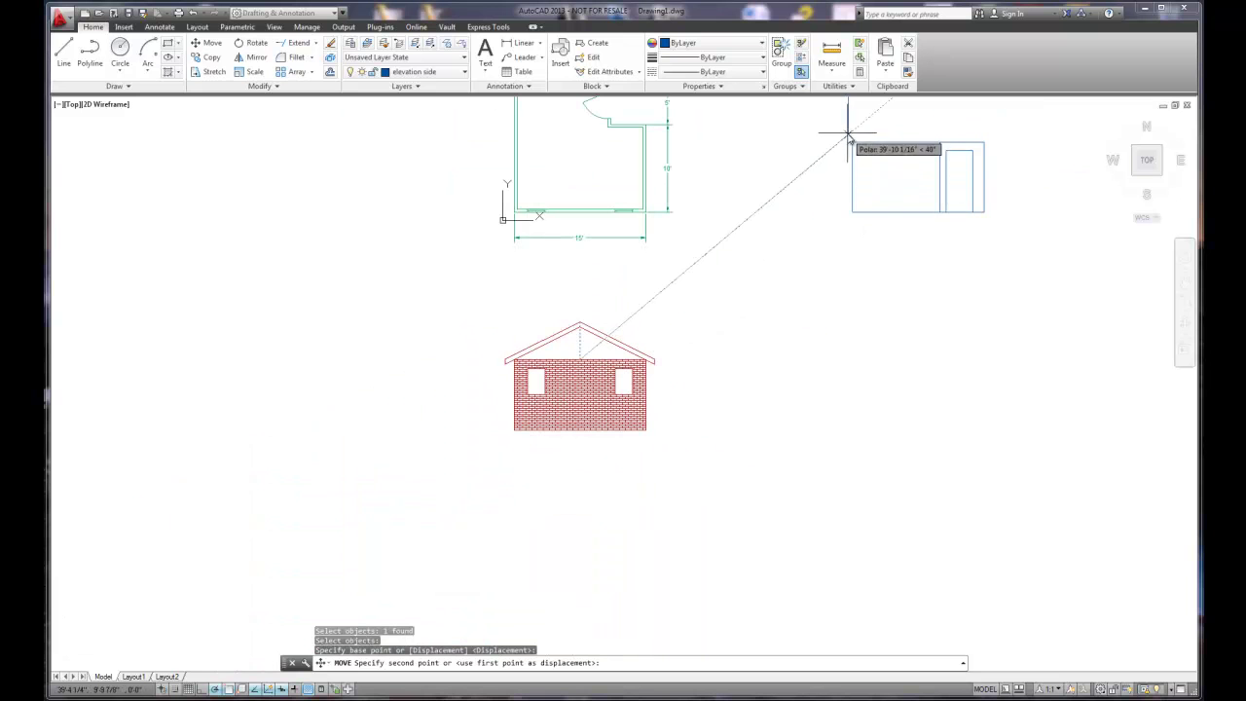
pyautogui.click(918, 144)
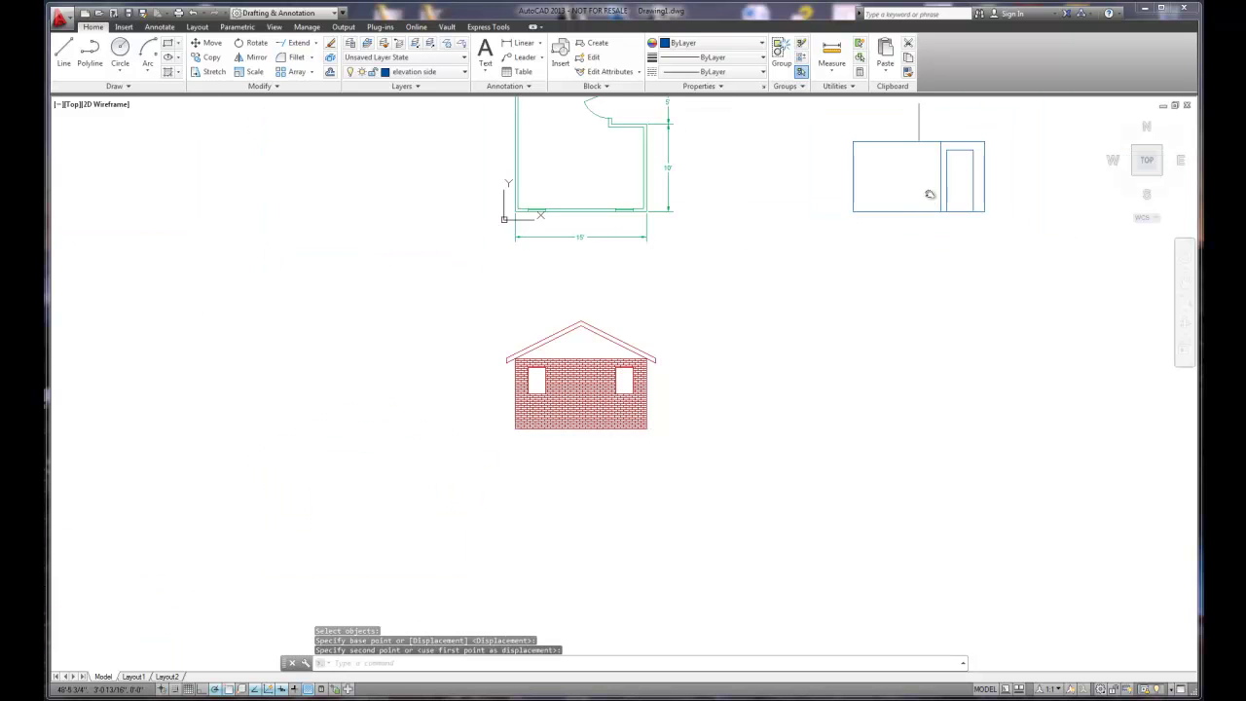
# Draw the roof outline from the side elevation's upper-right wall corner: 12" right, up to the roof height, then left past the opposite wall.
pyautogui.scroll(5, 930, 197)
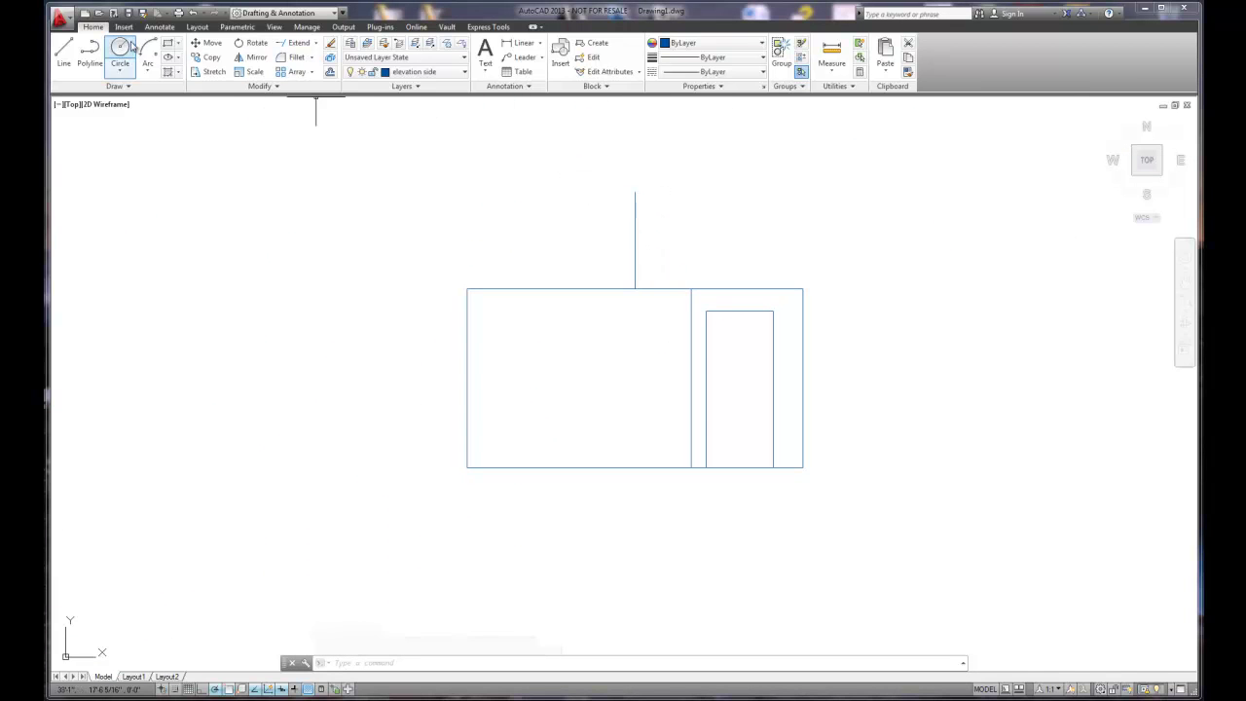
pyautogui.click(63, 51)
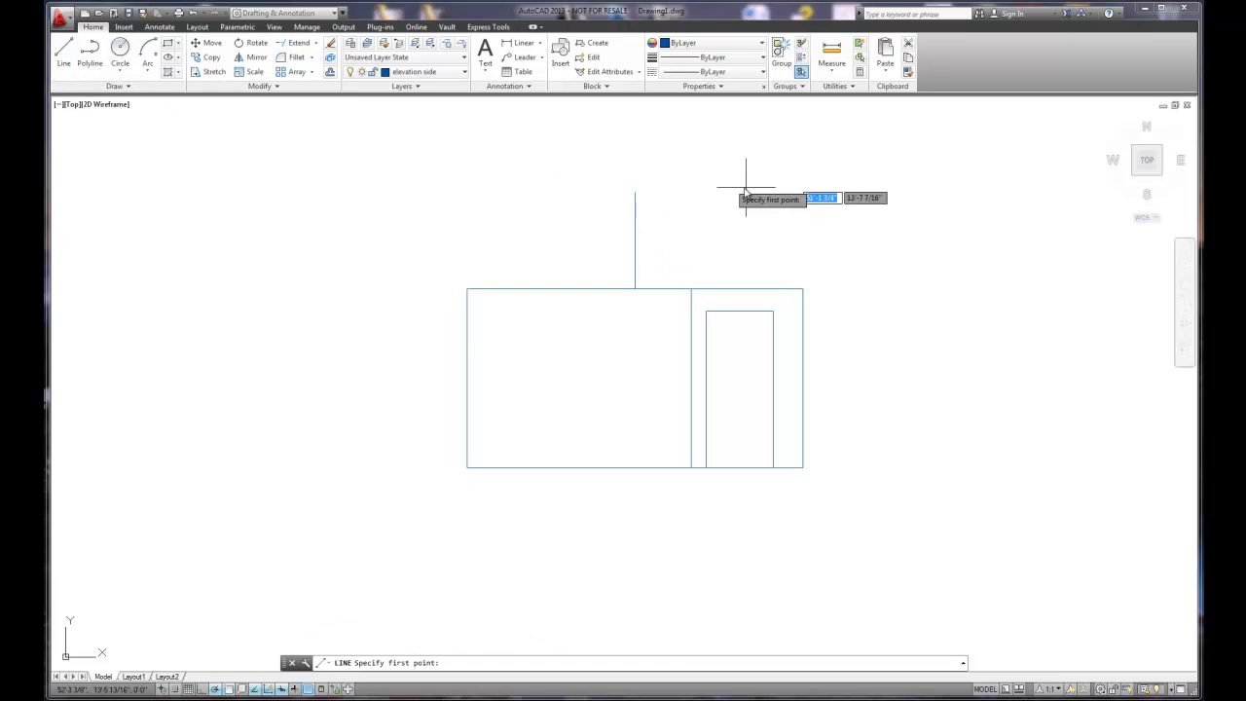
pyautogui.click(804, 289)
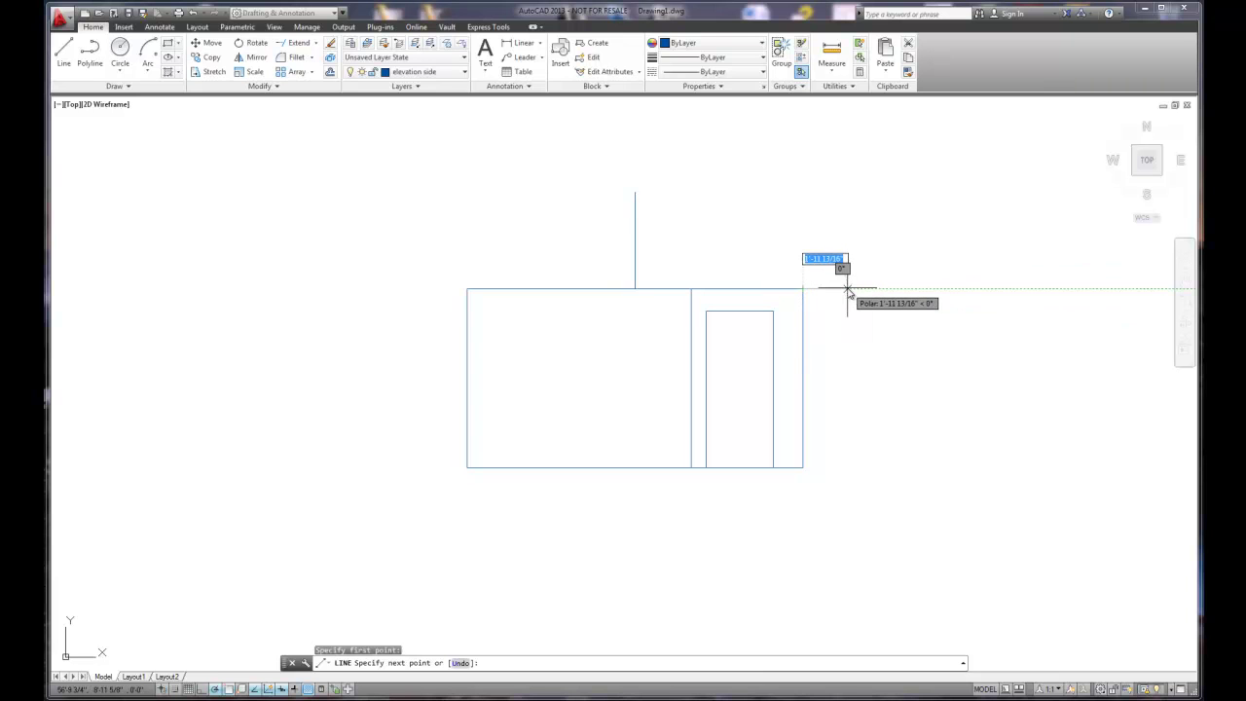
pyautogui.write('1')
pyautogui.press('Return')
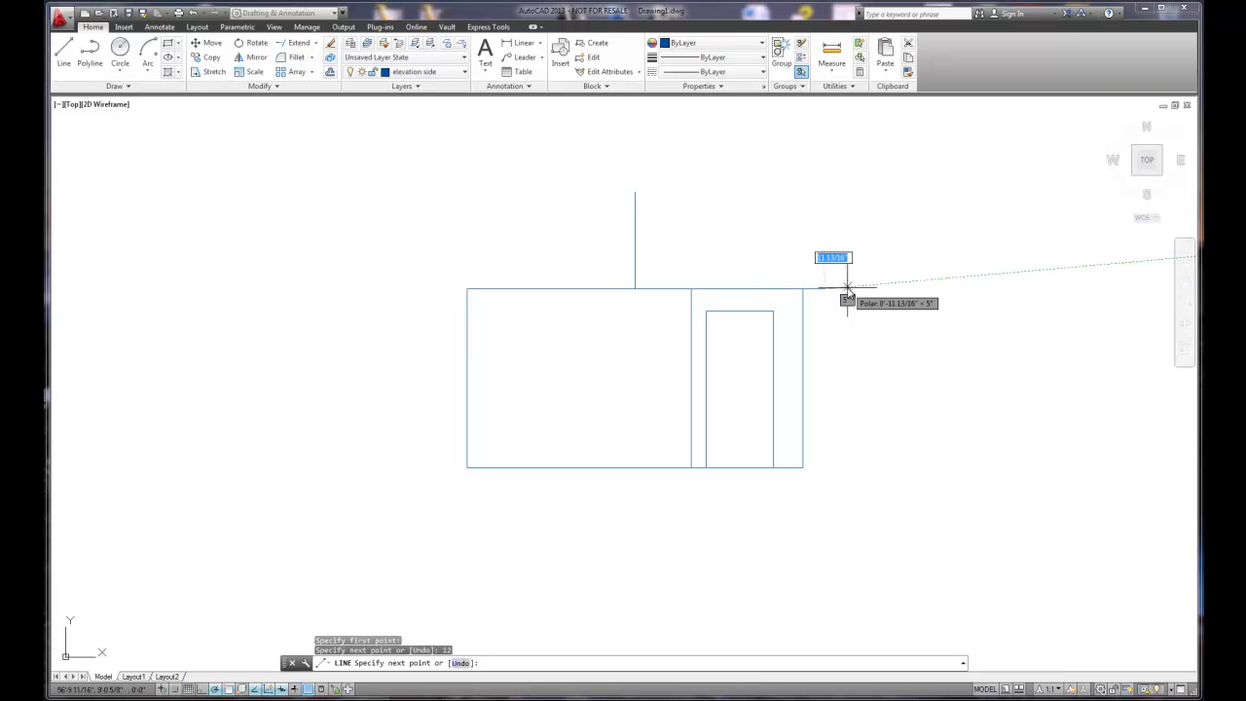
pyautogui.click(826, 194)
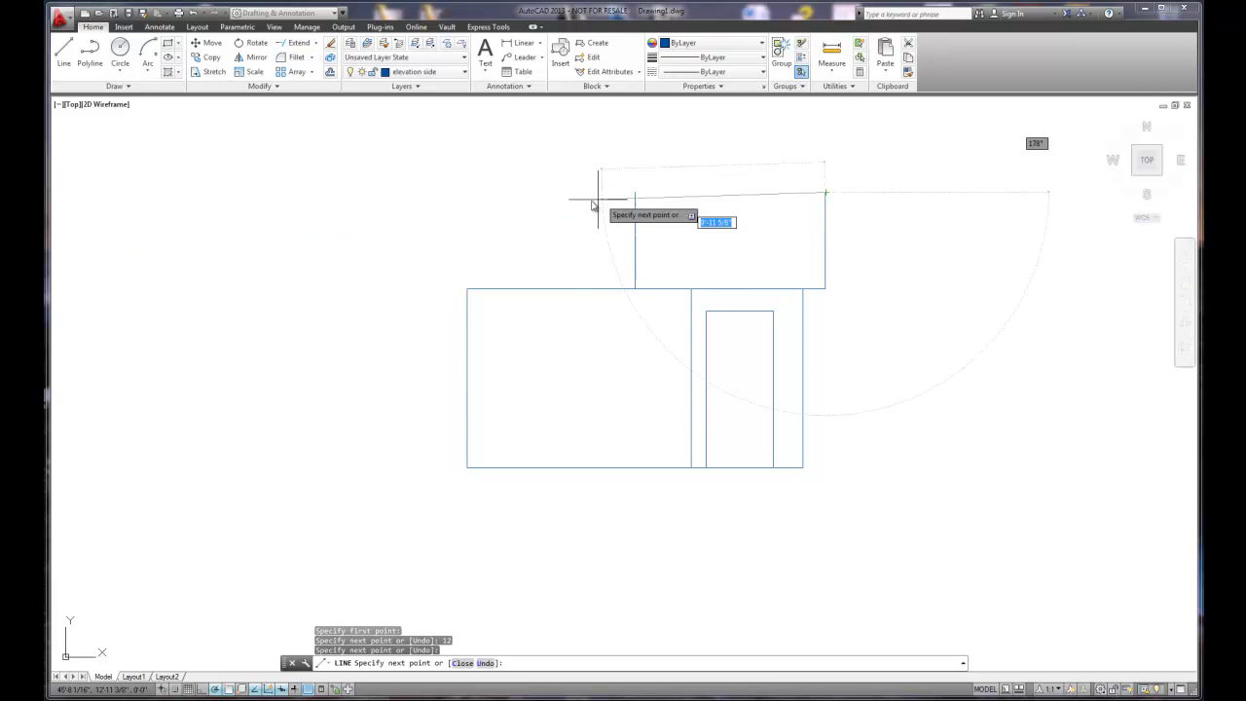
pyautogui.click(422, 192)
pyautogui.rightClick(423, 192)
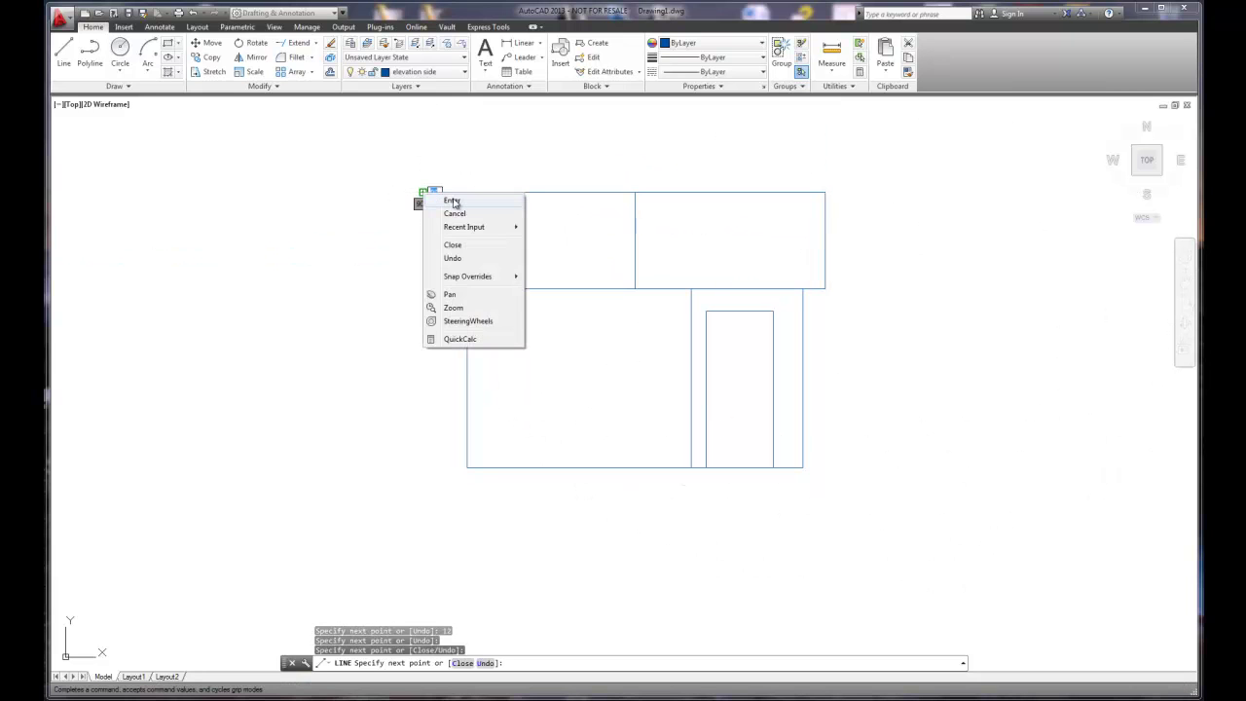
pyautogui.click(457, 200)
# Draw a vertical line up to the ridge line, starting 12" left of the side elevation's upper-left wall corner.
pyautogui.click(64, 53)
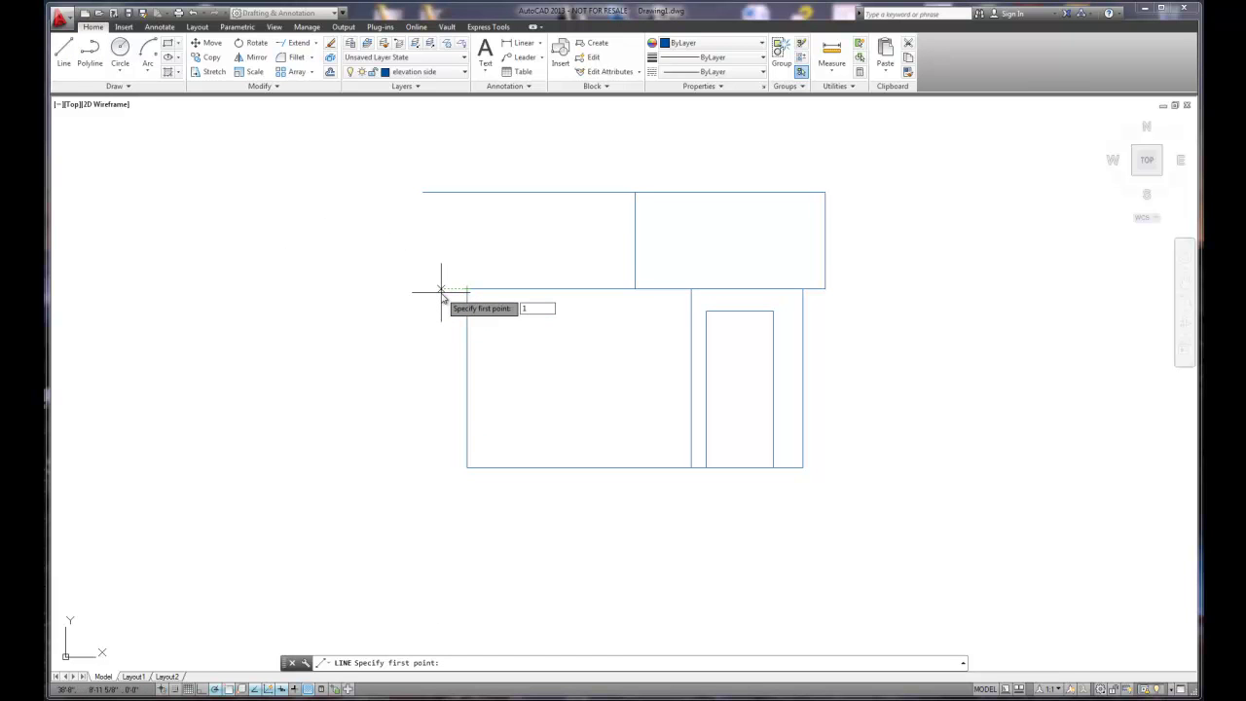
pyautogui.write('12')
pyautogui.press('Return')
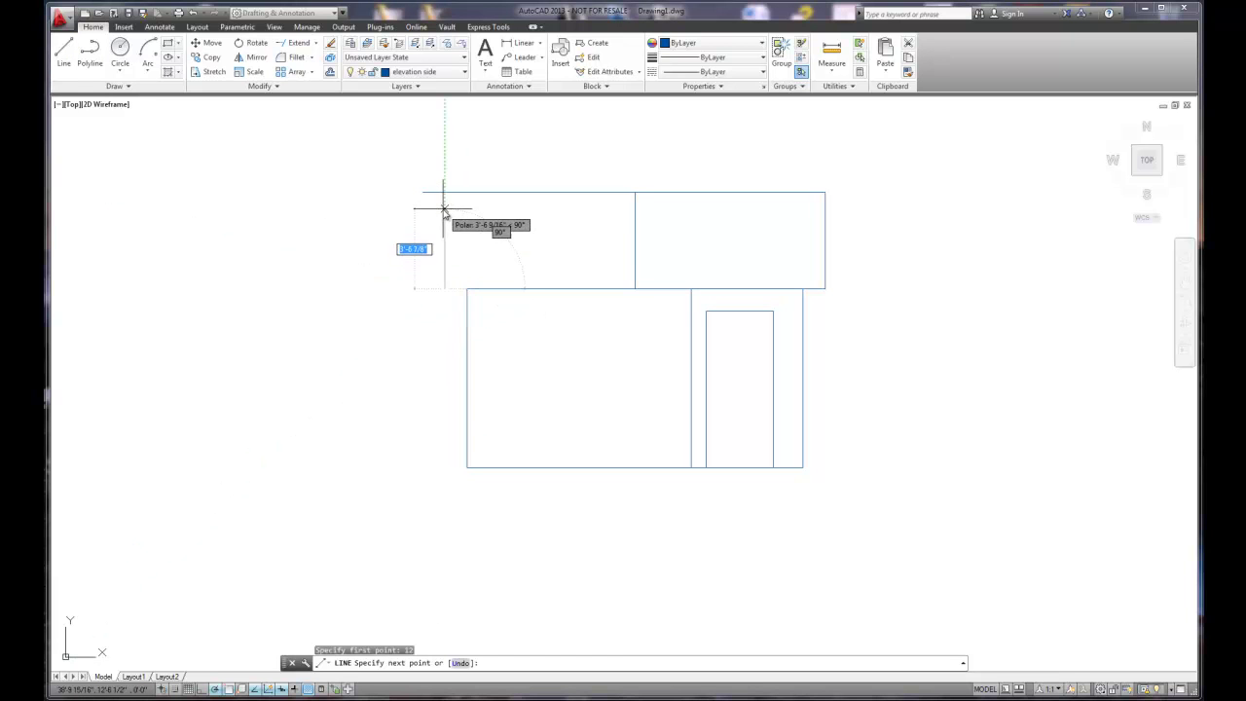
pyautogui.rightClick(387, 292)
pyautogui.click(417, 304)
# Draw a horizontal eave line from the lower end of the roof's left edge to the upper-left wall corner.
pyautogui.rightClick(412, 285)
pyautogui.click(422, 290)
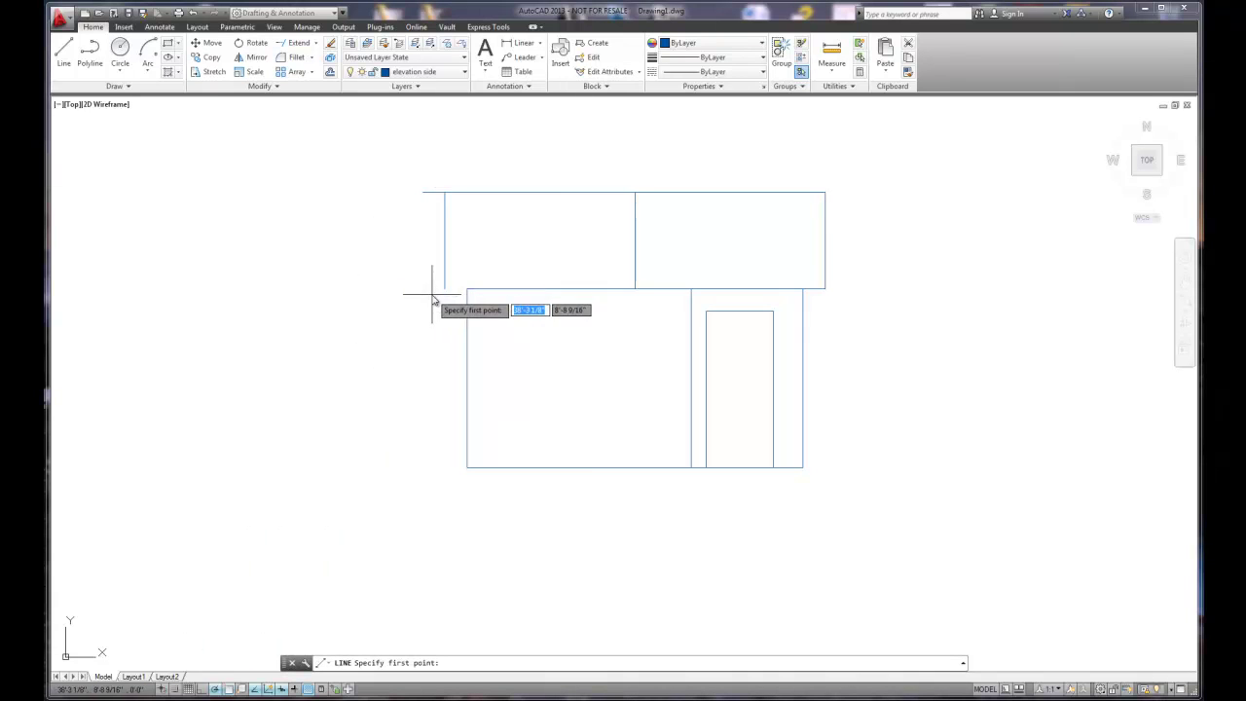
pyautogui.click(468, 288)
pyautogui.rightClick(471, 289)
pyautogui.click(496, 294)
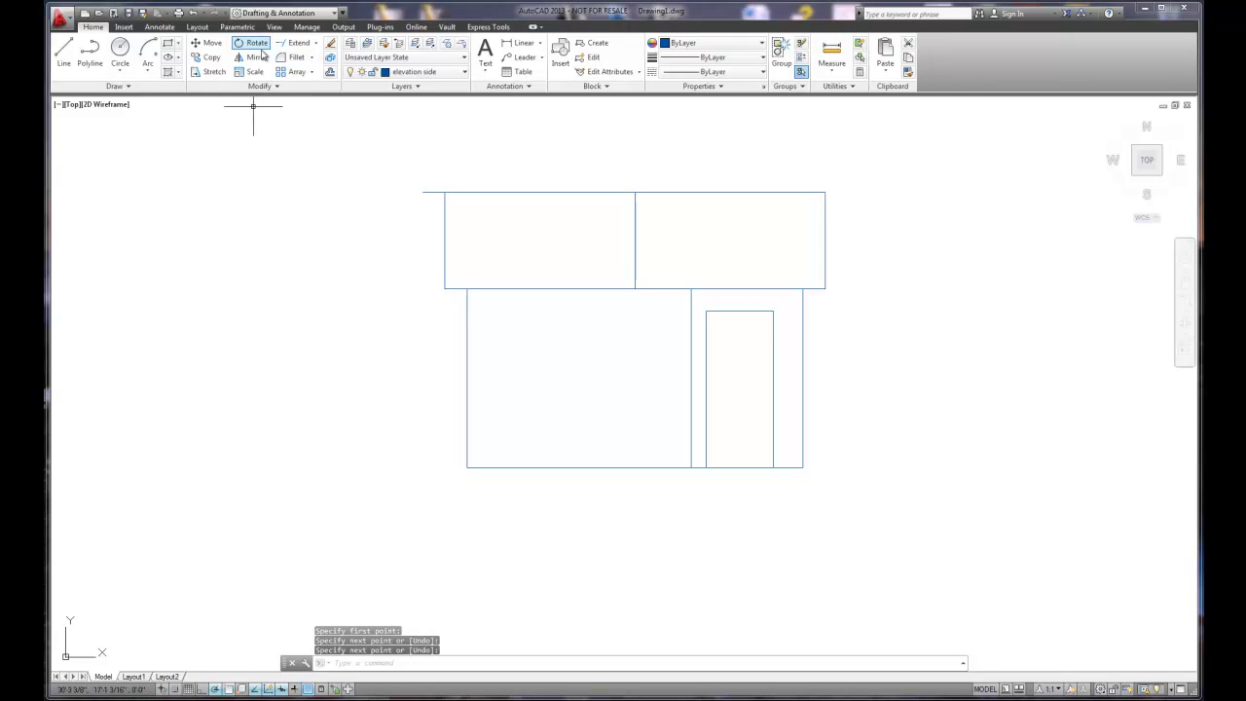
# Fillet the roof's left edge with the ridge line into a square corner and delete the vertical roof height line in the middle.
pyautogui.click(295, 58)
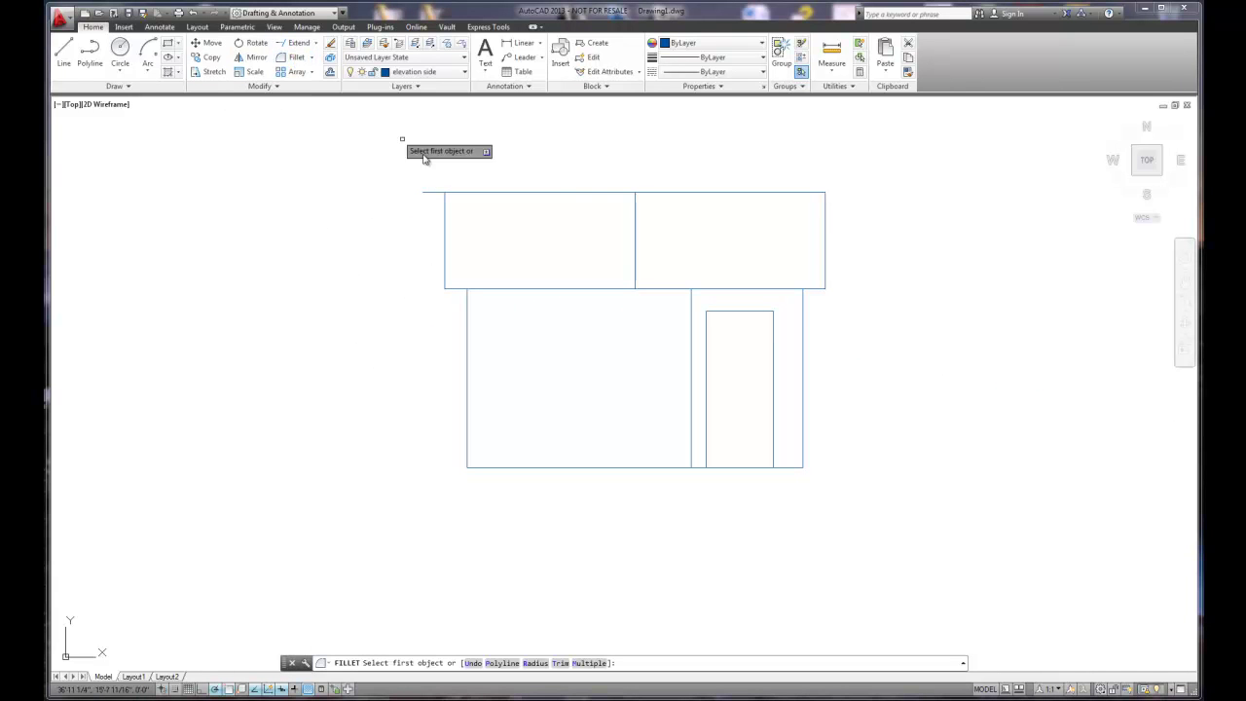
pyautogui.click(446, 216)
pyautogui.click(460, 192)
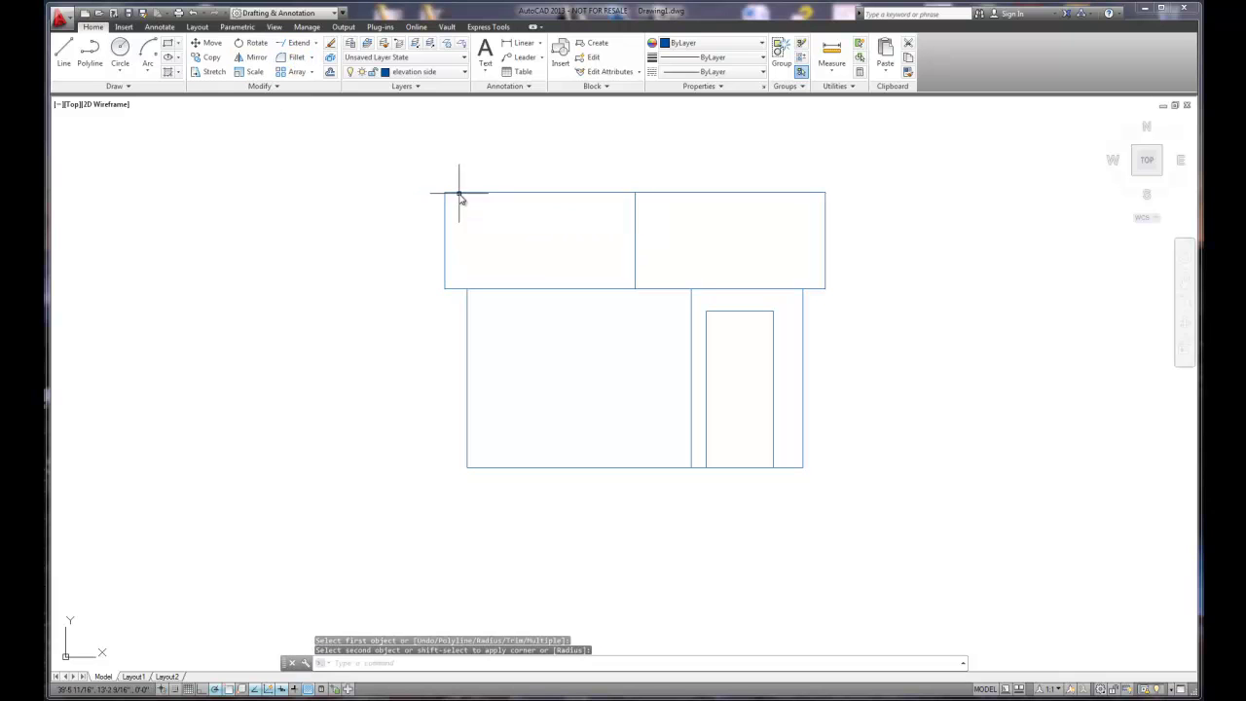
pyautogui.click(636, 225)
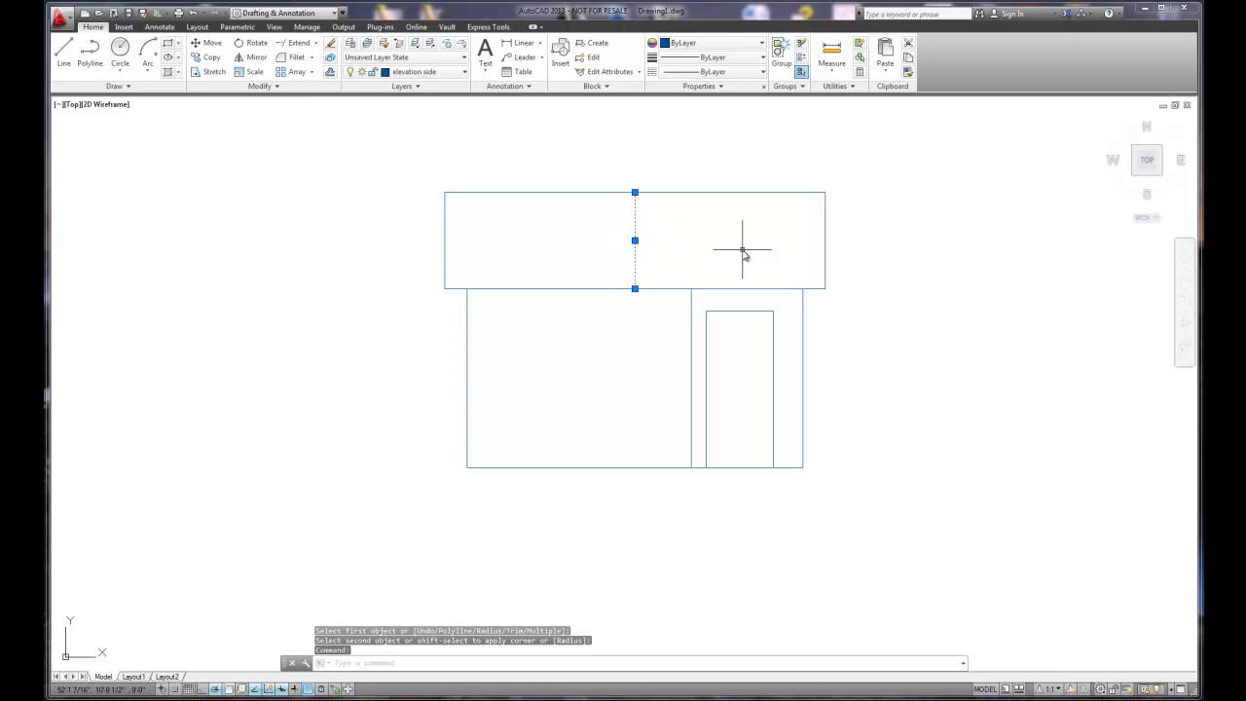
pyautogui.press('Delete')
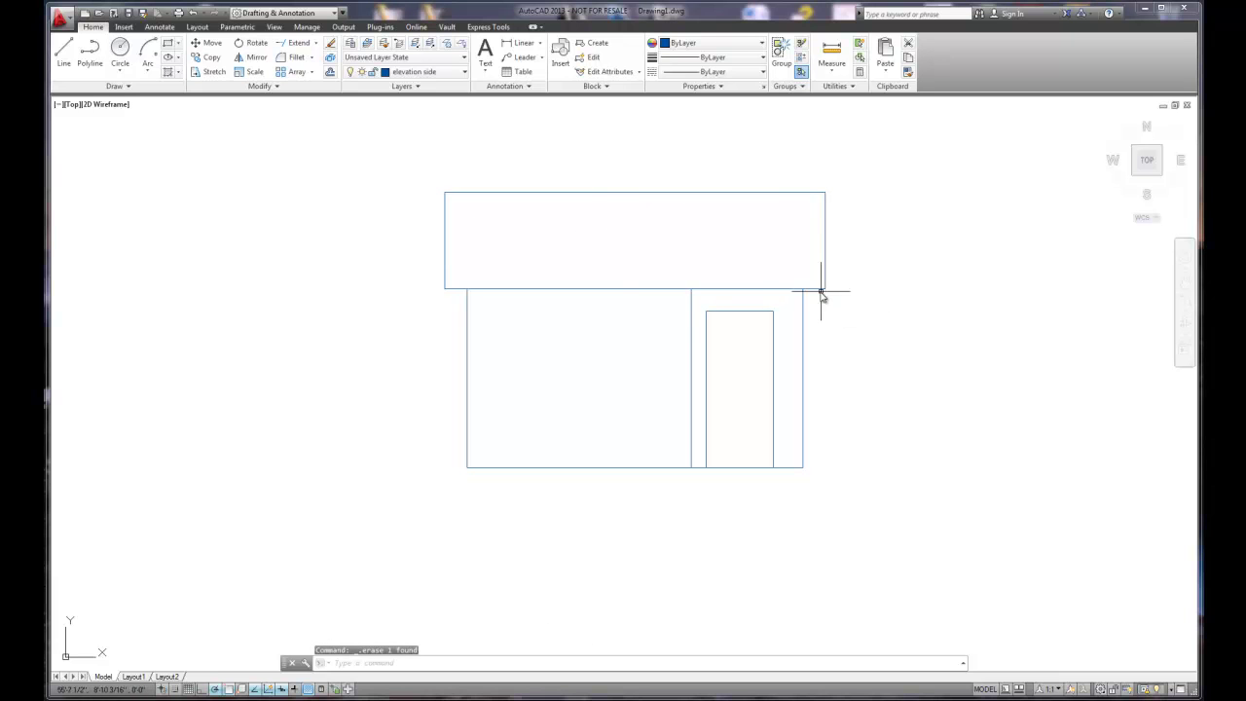
# Offset the side elevation's right wall edge 4" to the left.
pyautogui.click(63, 52)
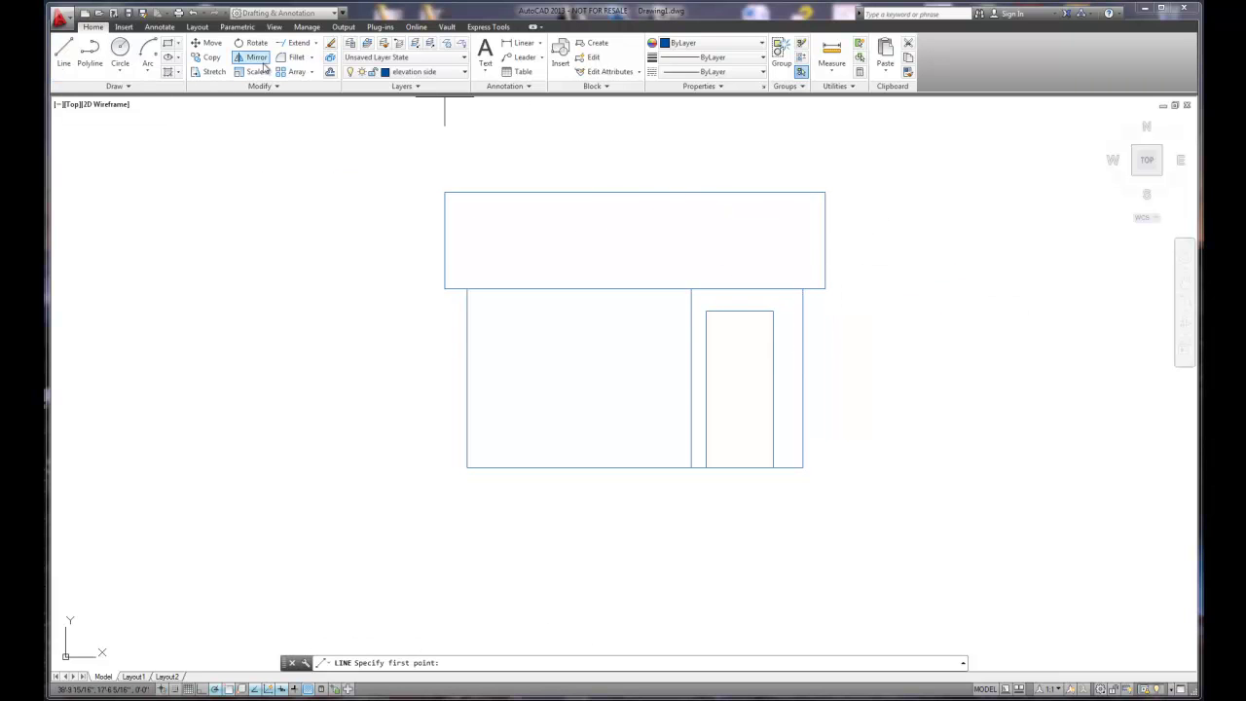
pyautogui.click(330, 73)
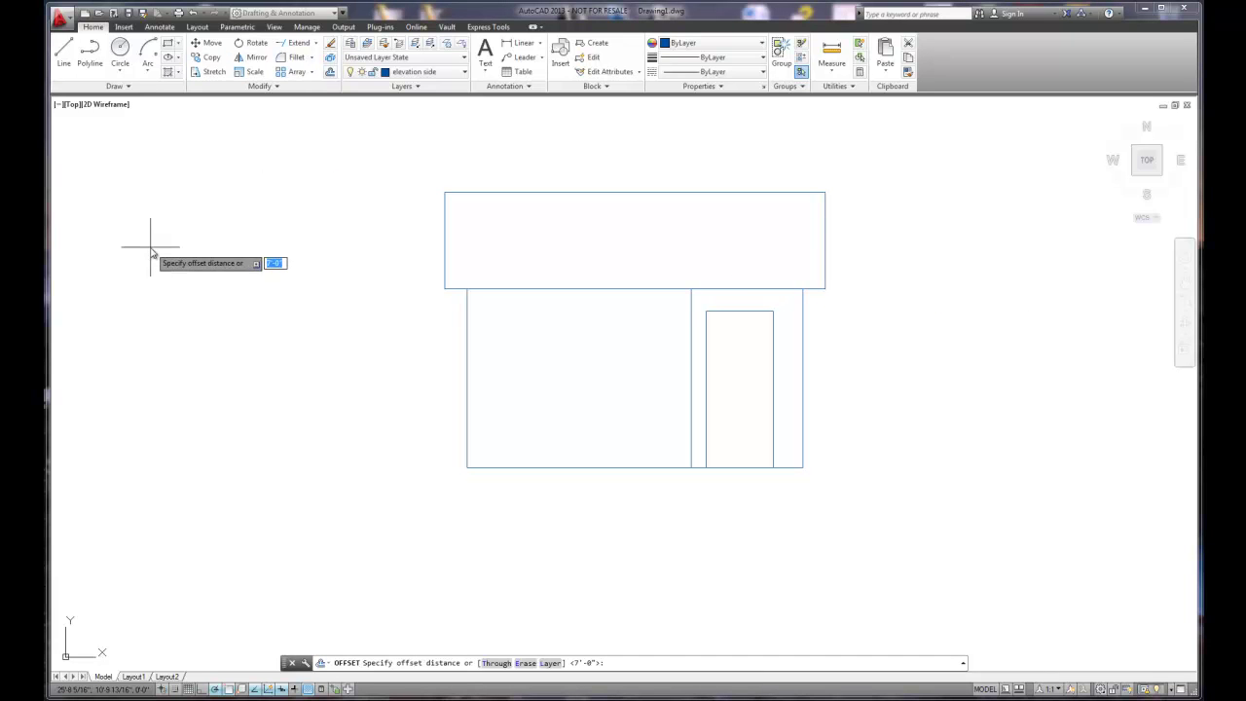
pyautogui.press('Return')
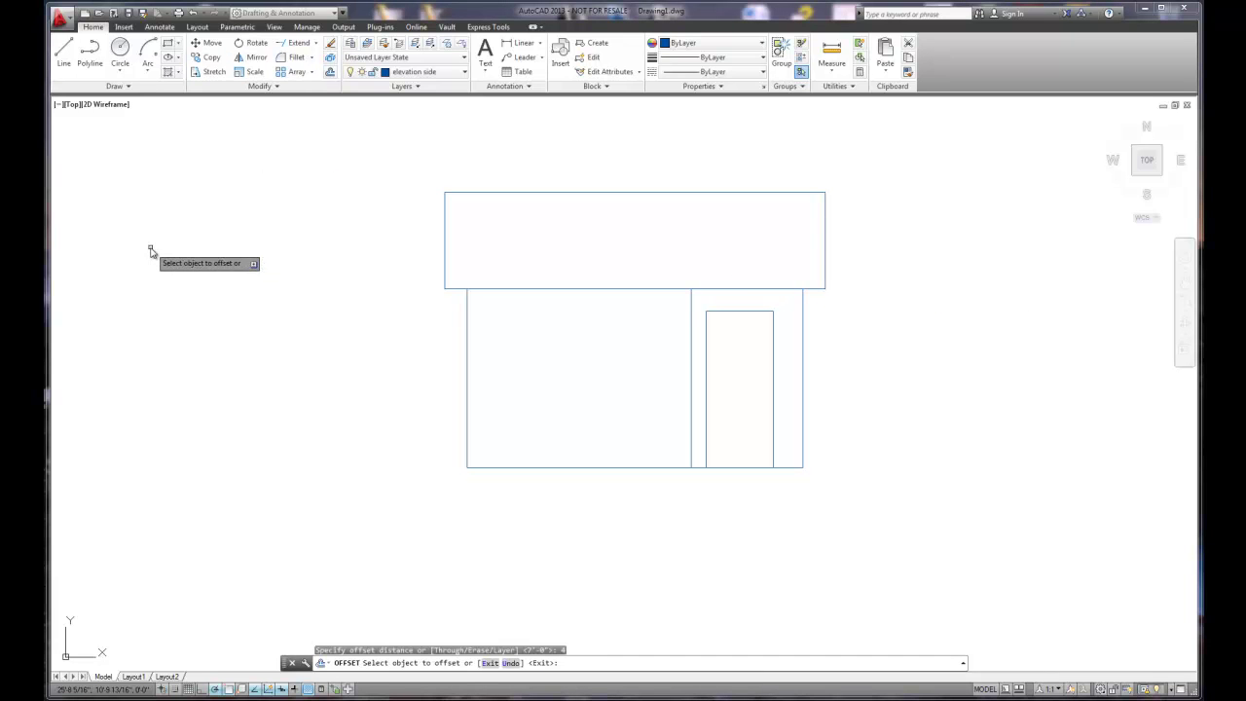
pyautogui.click(803, 345)
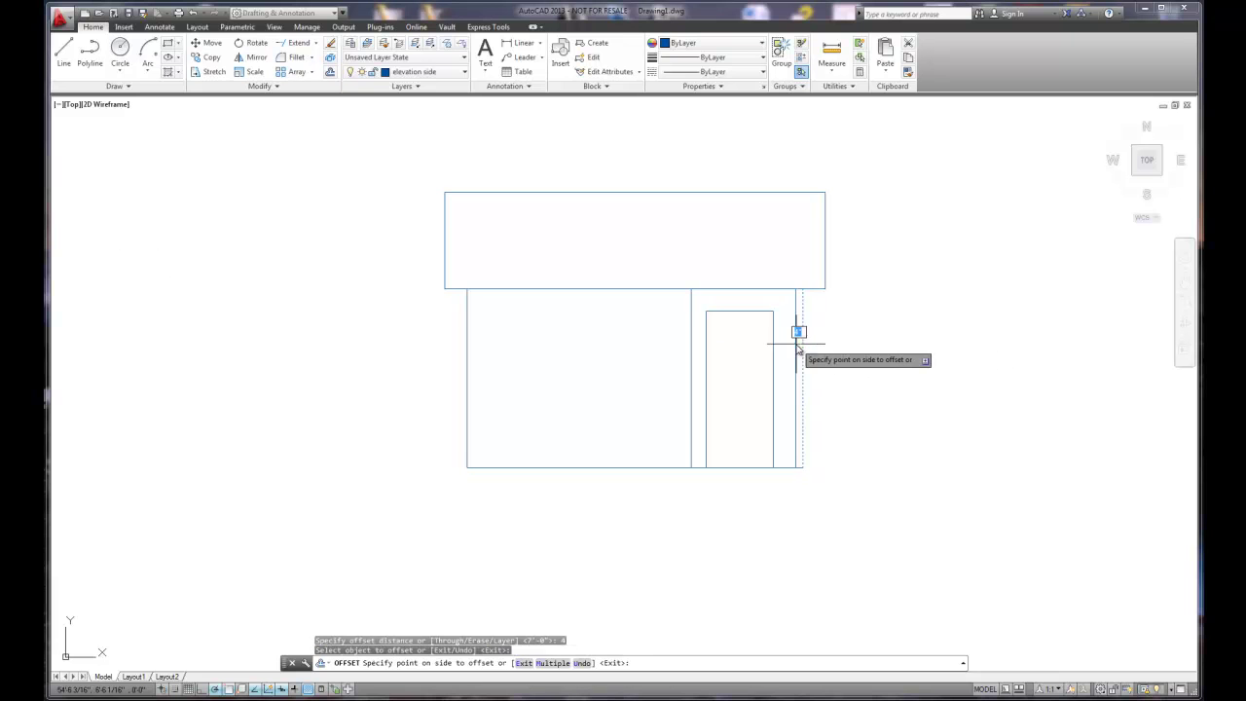
pyautogui.click(798, 347)
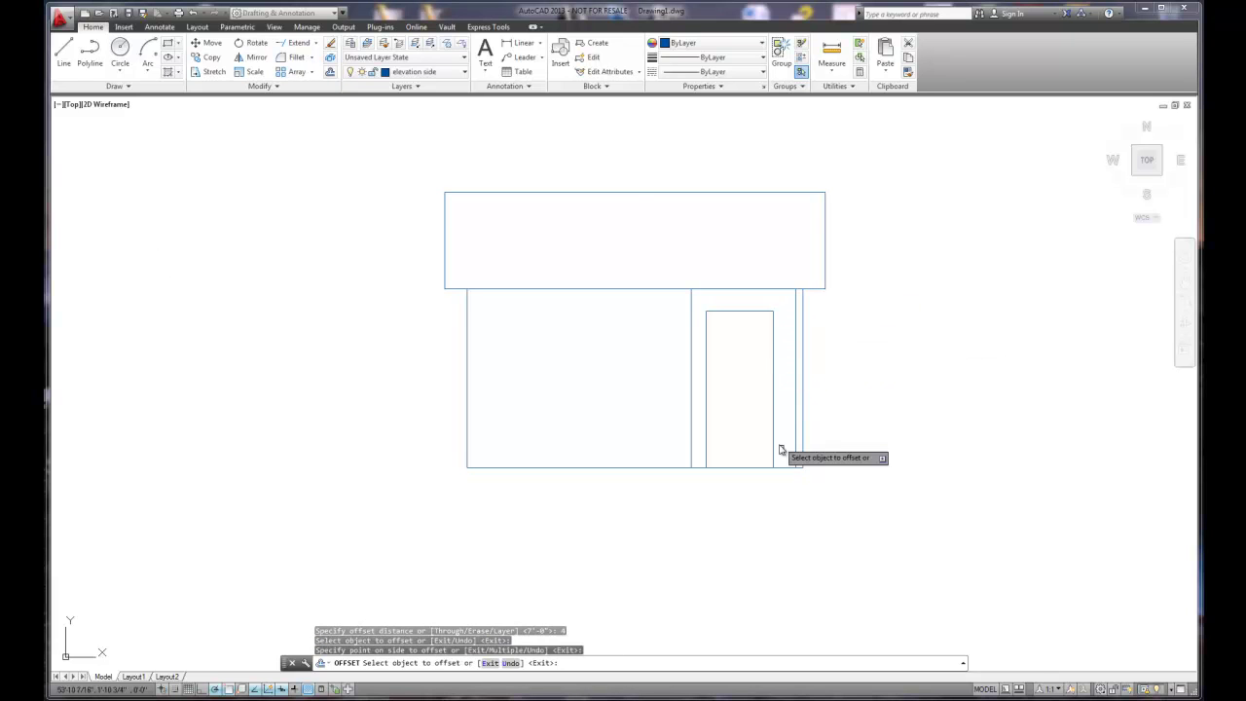
pyautogui.rightClick(857, 324)
pyautogui.click(883, 328)
# Open Layout1 and stretch the viewport's upper-left corner out to the corner of the printable area.
pyautogui.scroll(-5, 844, 312)
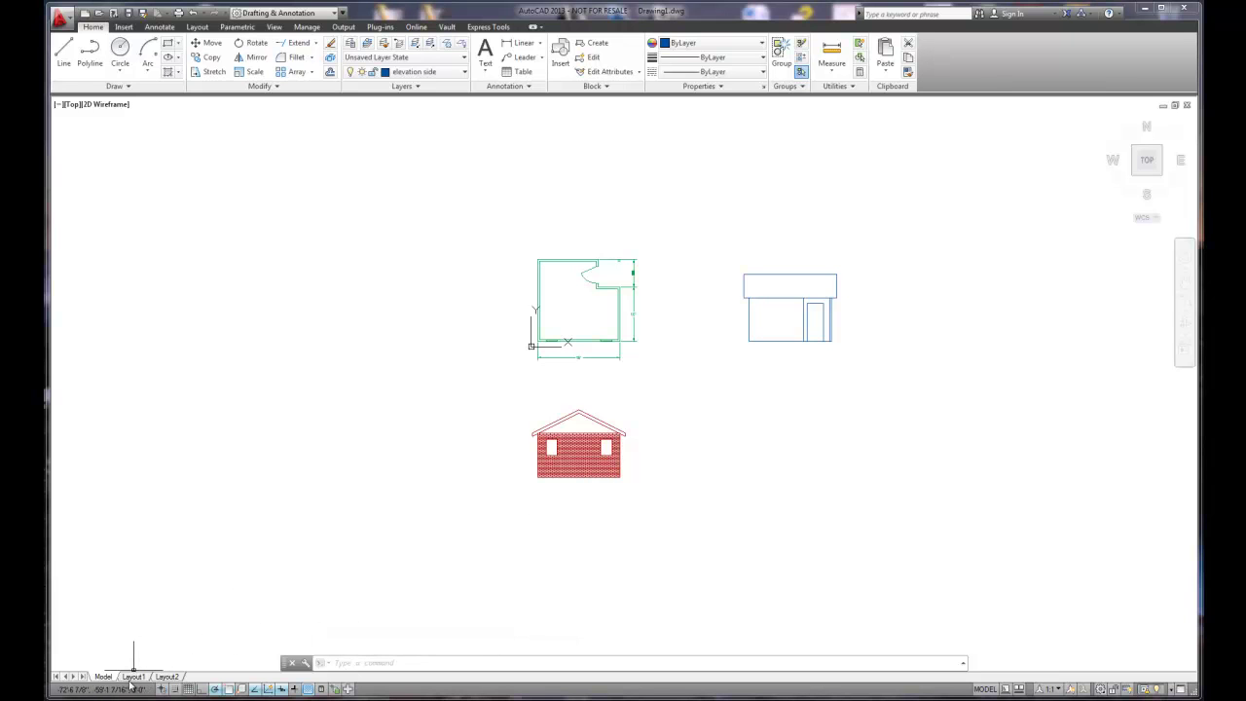
pyautogui.moveTo(134, 676)
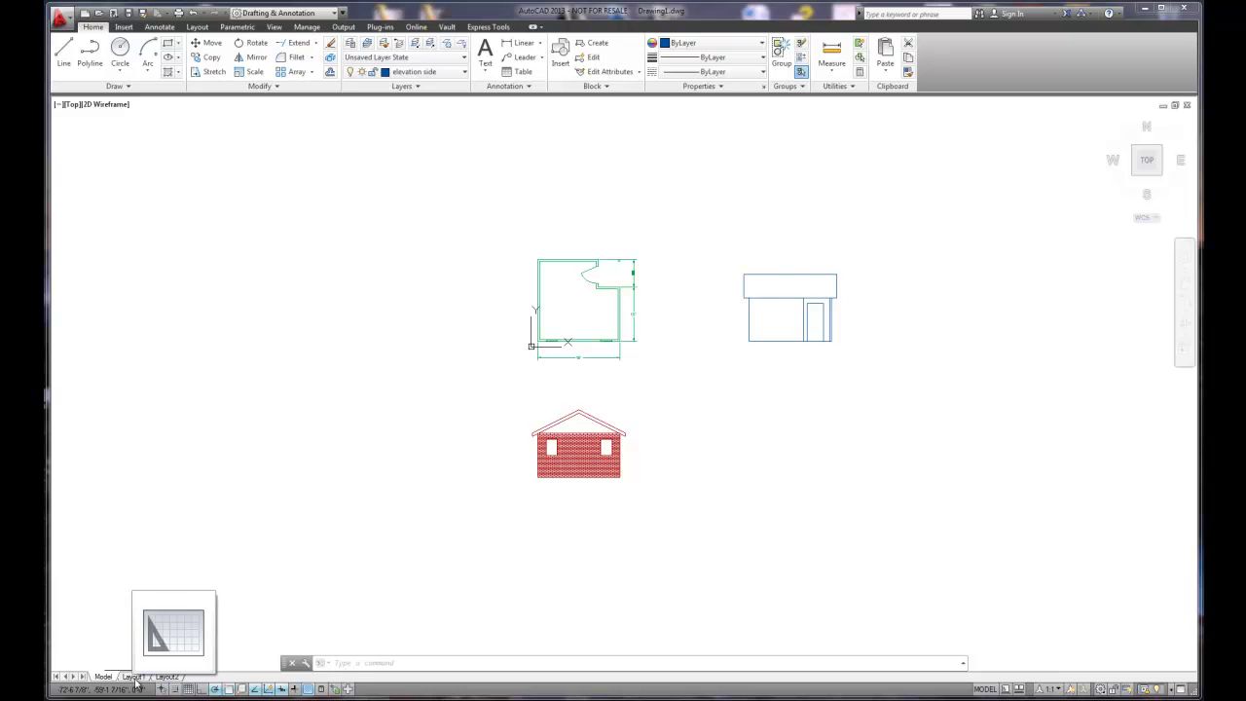
pyautogui.click(134, 677)
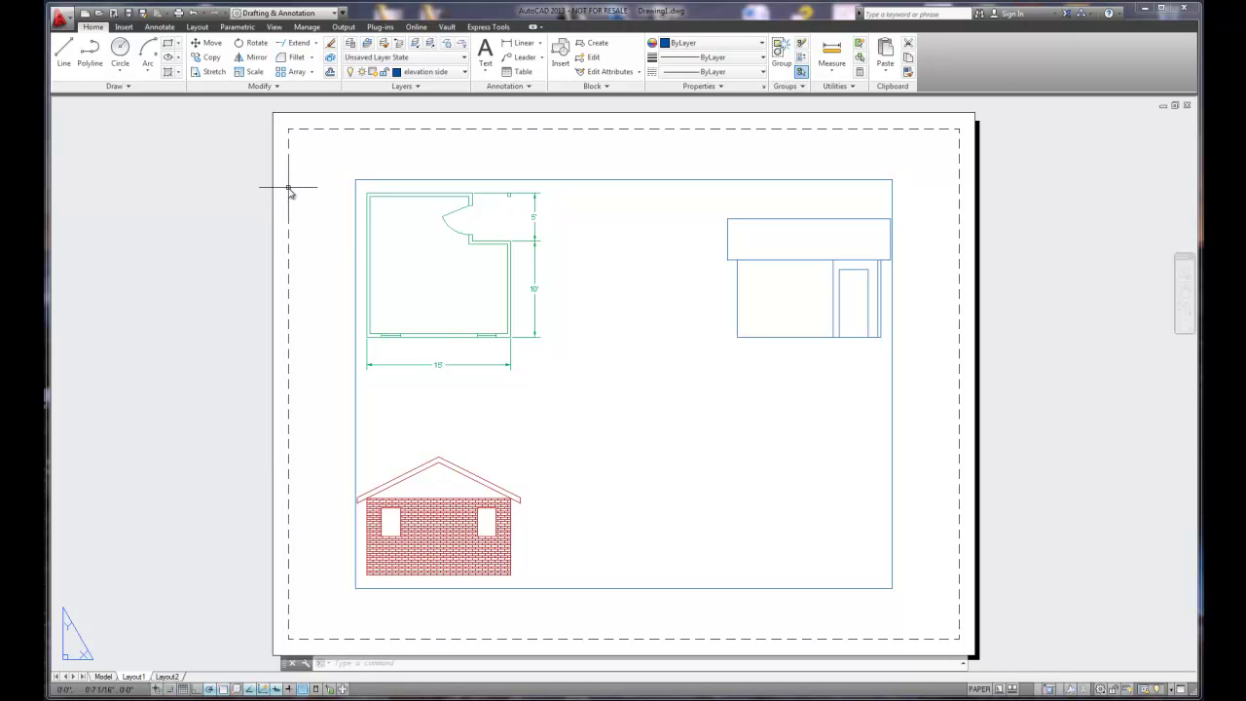
pyautogui.click(355, 196)
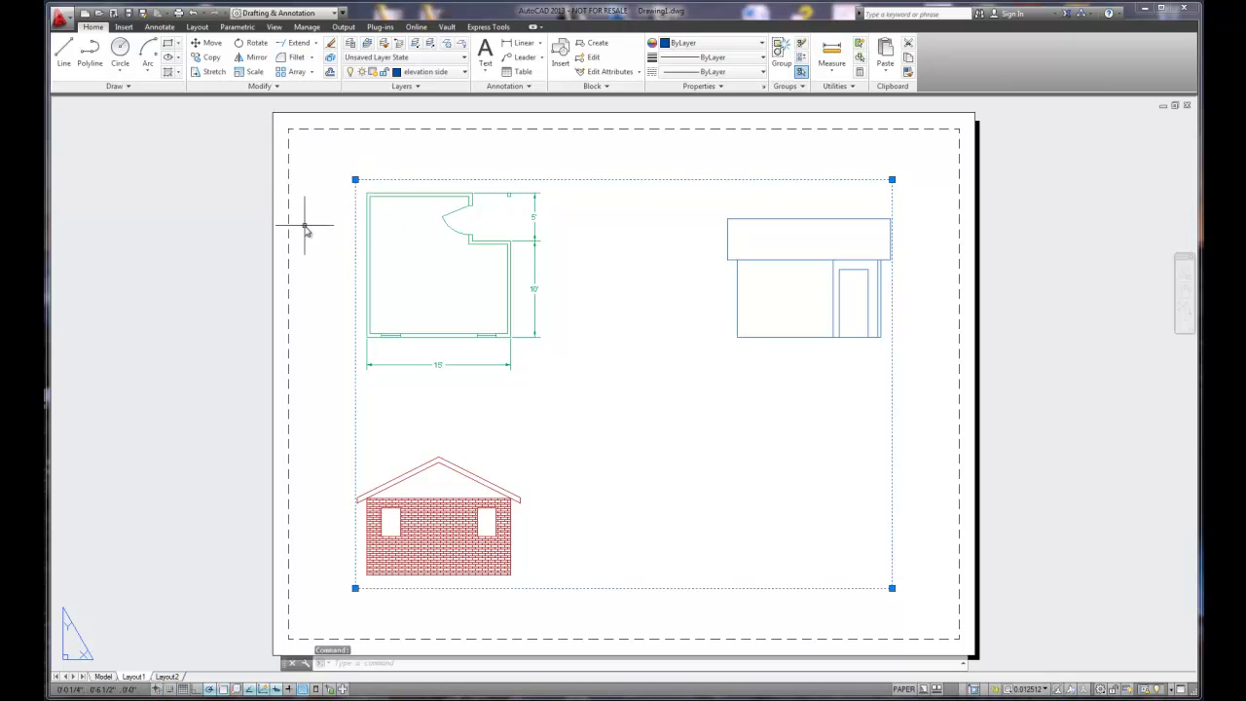
pyautogui.click(355, 180)
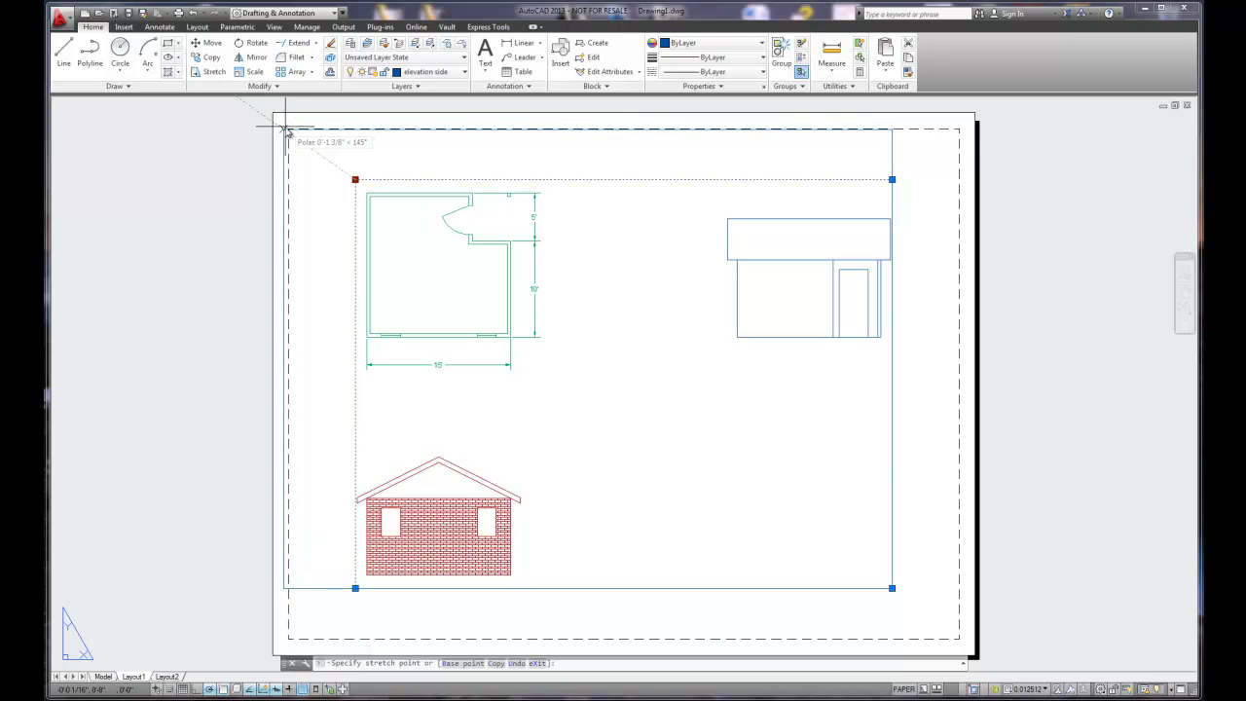
pyautogui.click(284, 129)
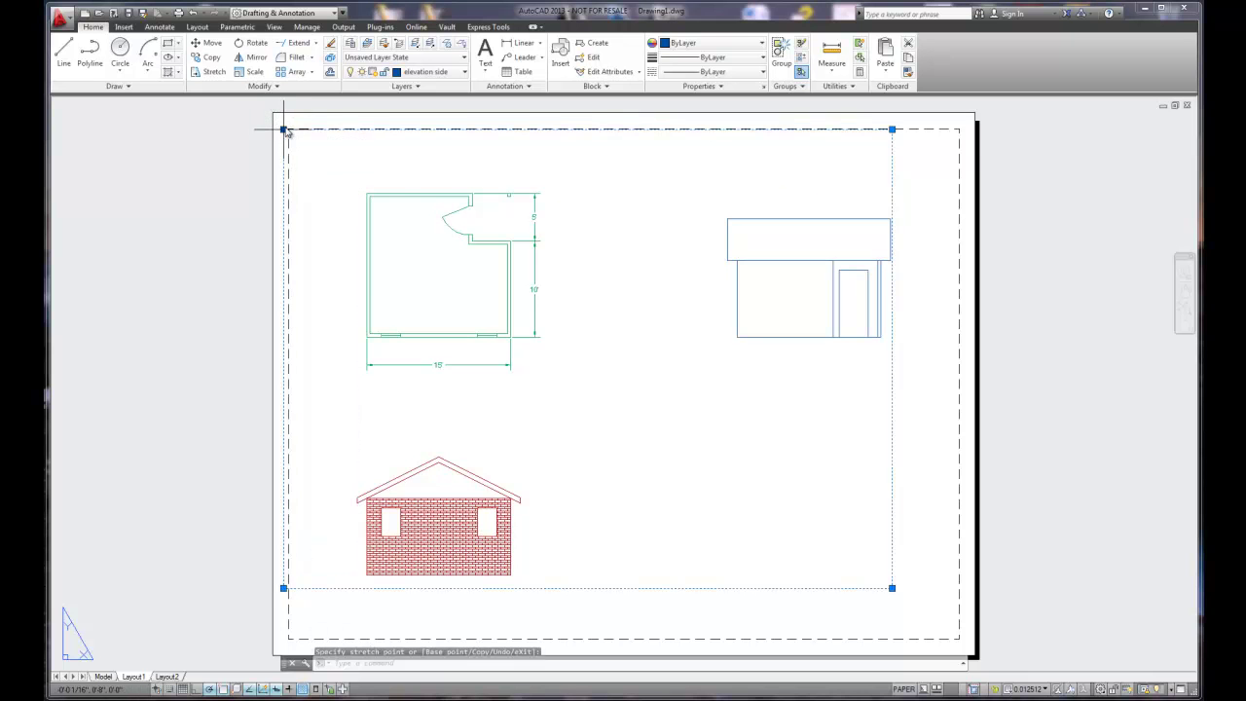
# Stretch the viewport's lower-right corner inward so that it frames only the floor plan.
pyautogui.click(892, 589)
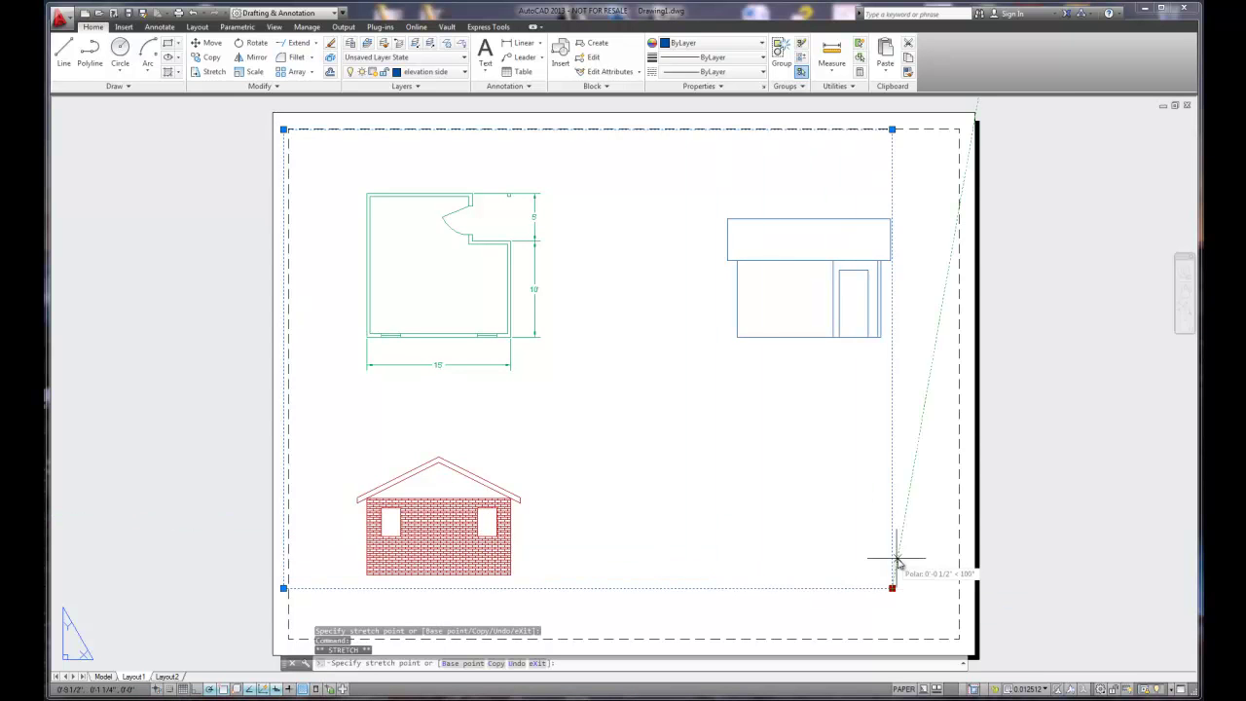
pyautogui.click(937, 559)
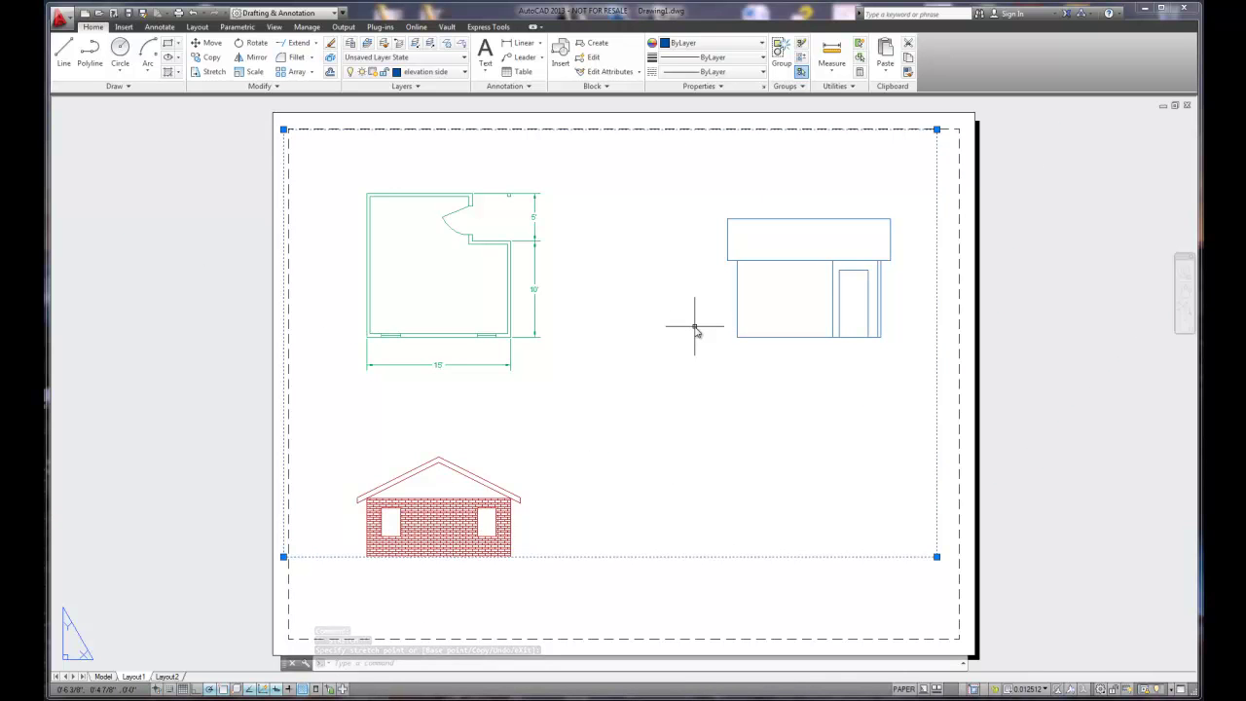
pyautogui.click(937, 557)
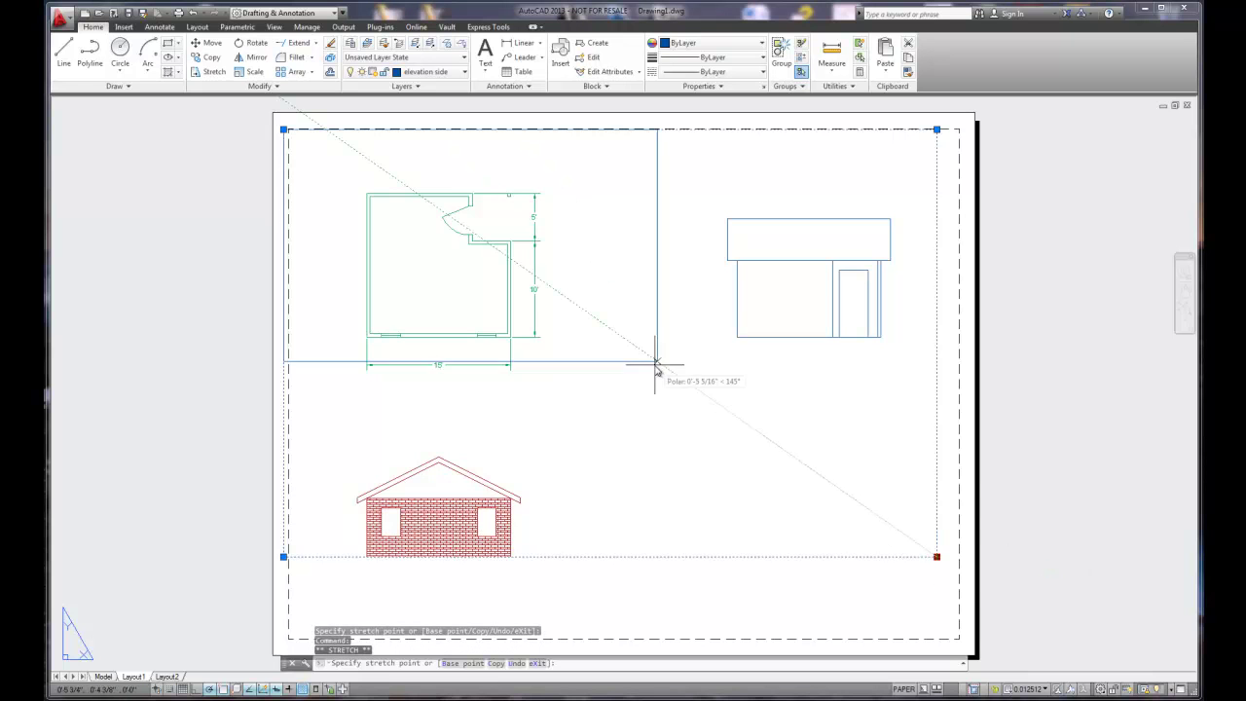
pyautogui.click(586, 392)
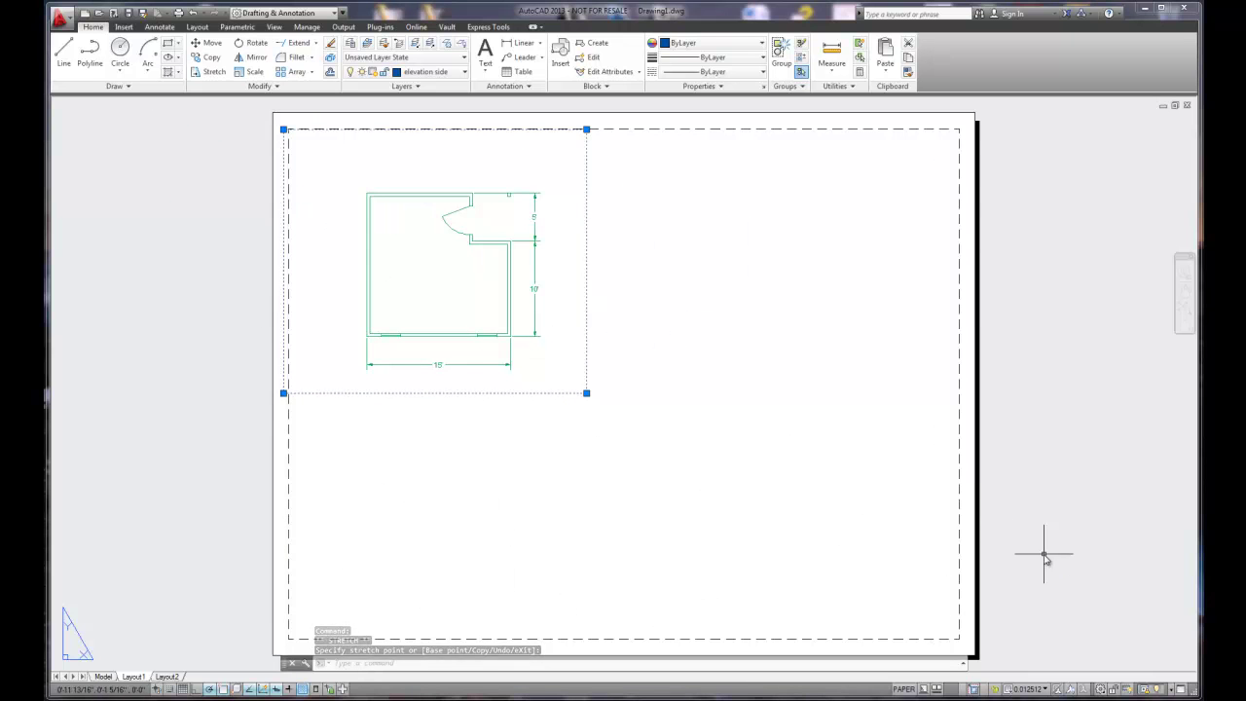
# Examine Layout1's page setup, including its plotter, paper size and drawing orientation settings.
pyautogui.rightClick(138, 676)
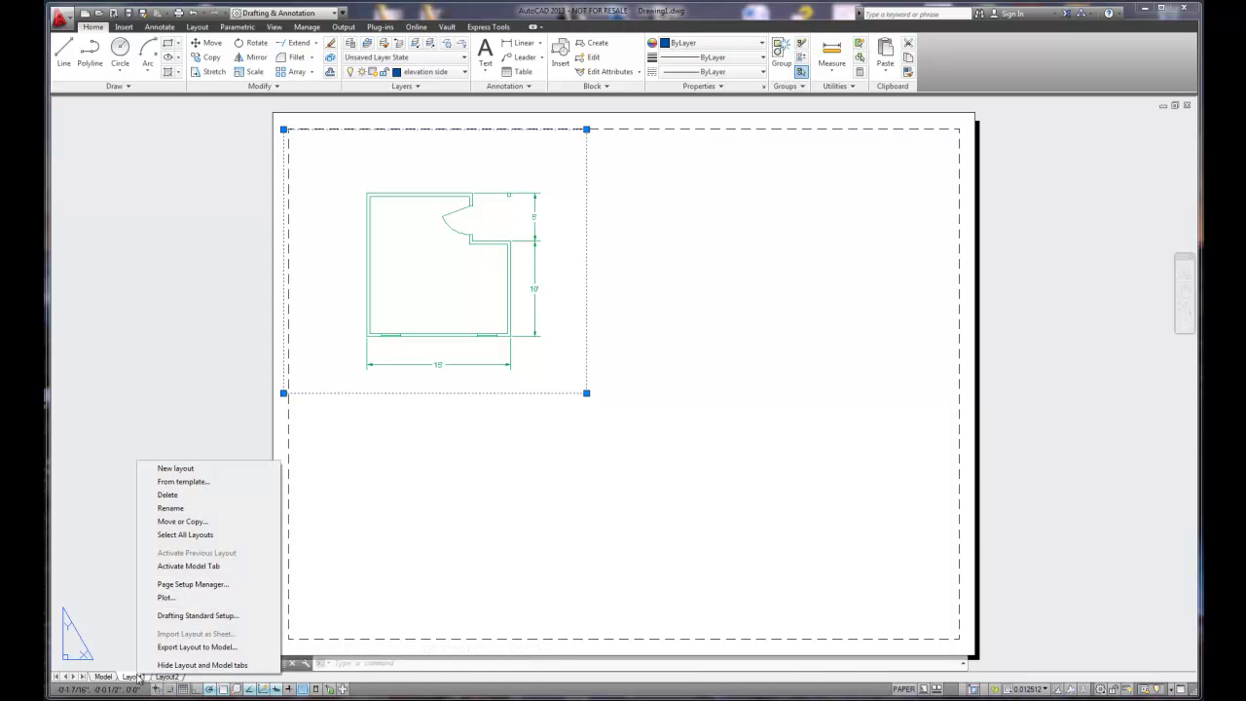
pyautogui.click(168, 585)
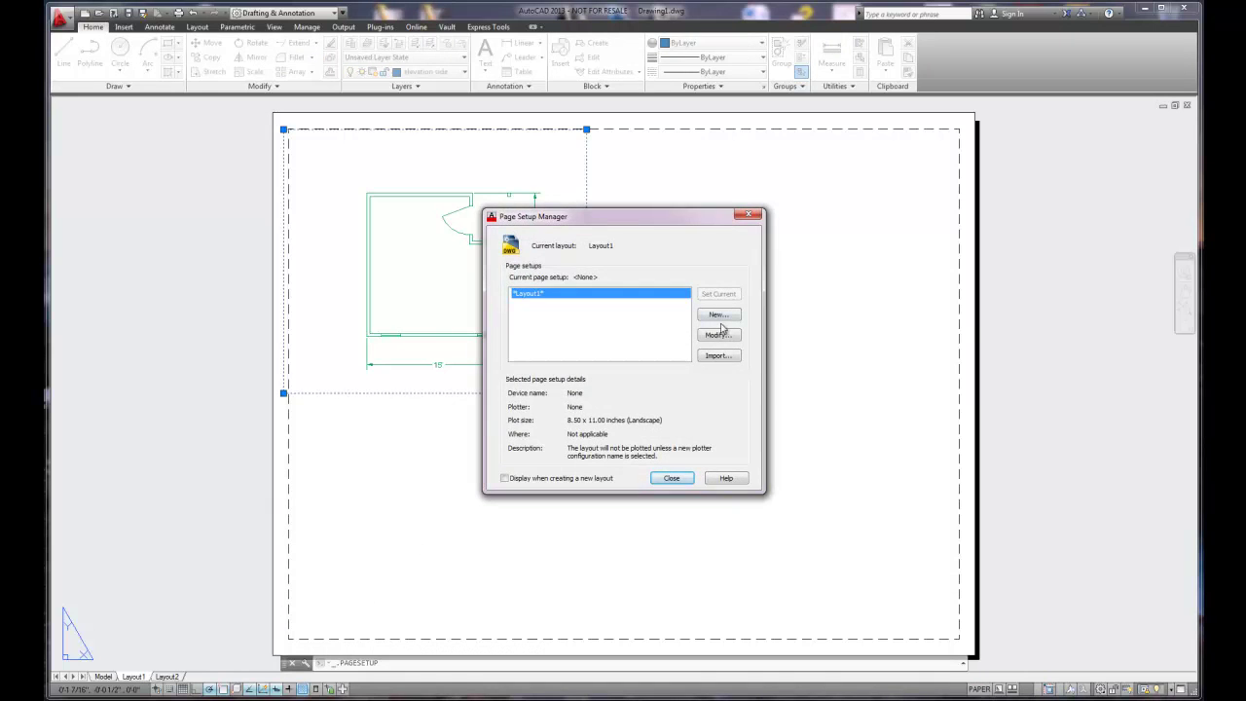
pyautogui.click(722, 336)
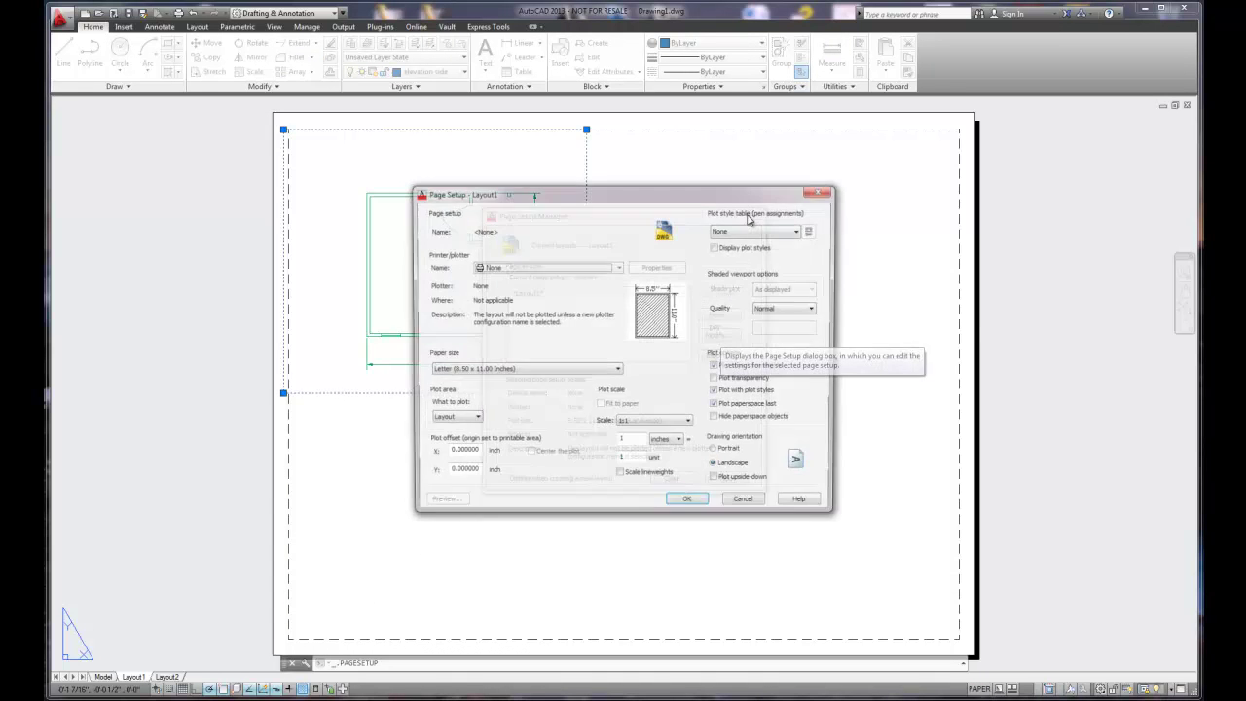
pyautogui.click(823, 194)
pyautogui.click(751, 217)
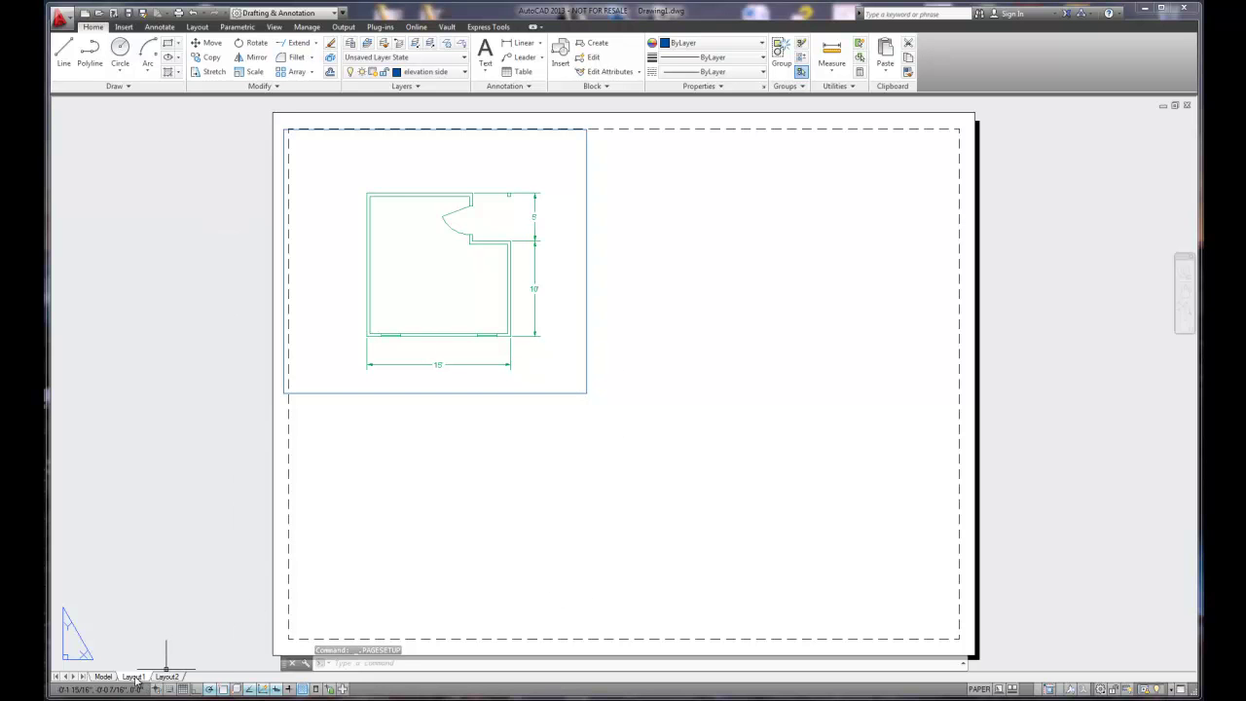
# Move the floor plan viewport down and slightly right so that it lies inside the printable area.
pyautogui.click(197, 27)
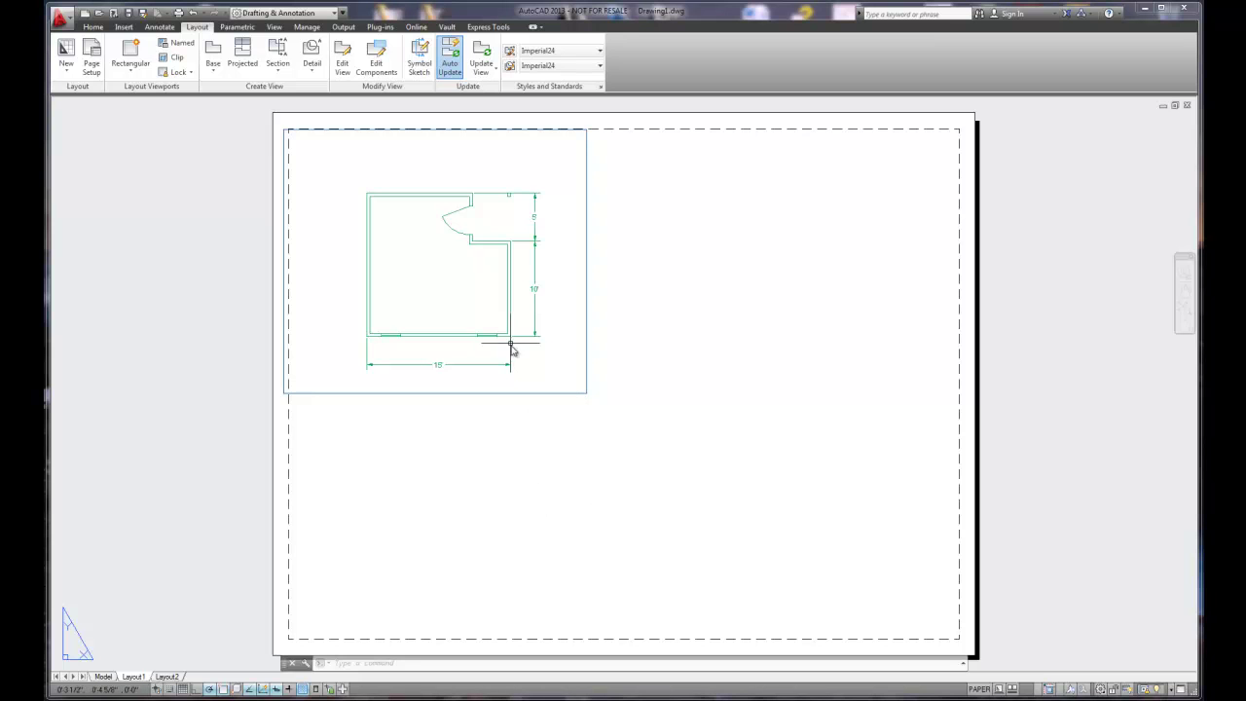
pyautogui.click(586, 166)
pyautogui.rightClick(587, 164)
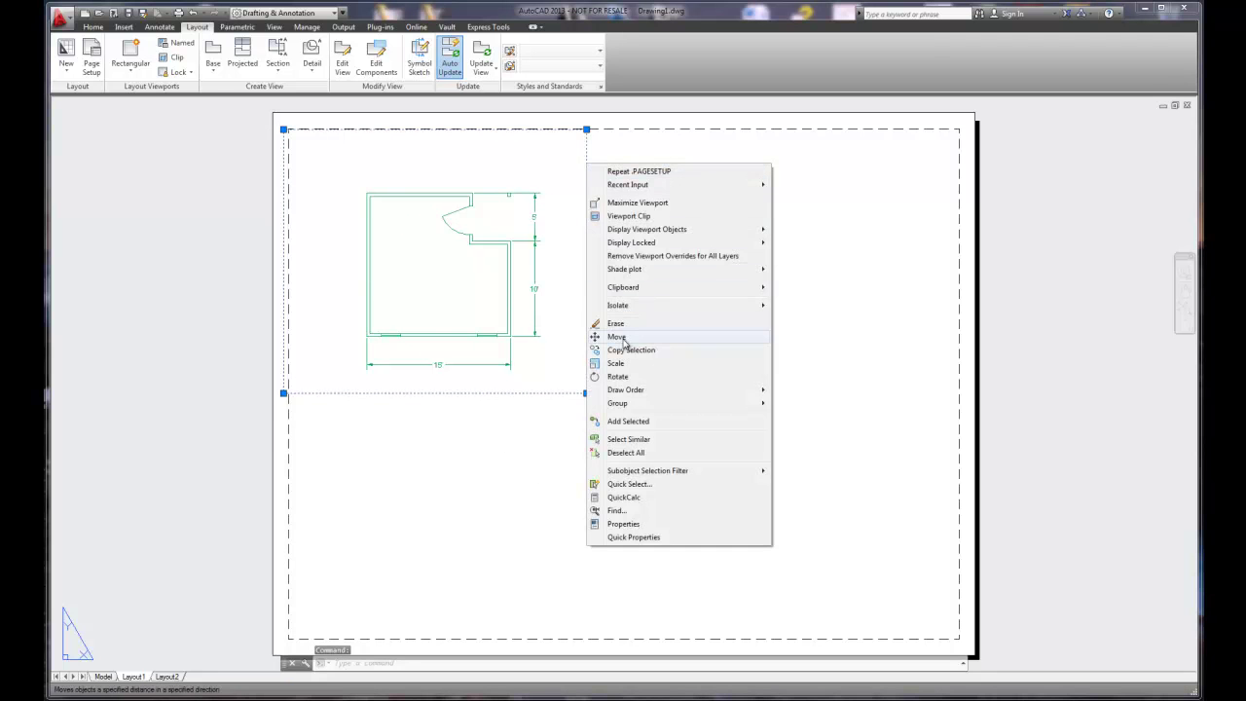
pyautogui.click(623, 339)
pyautogui.click(587, 395)
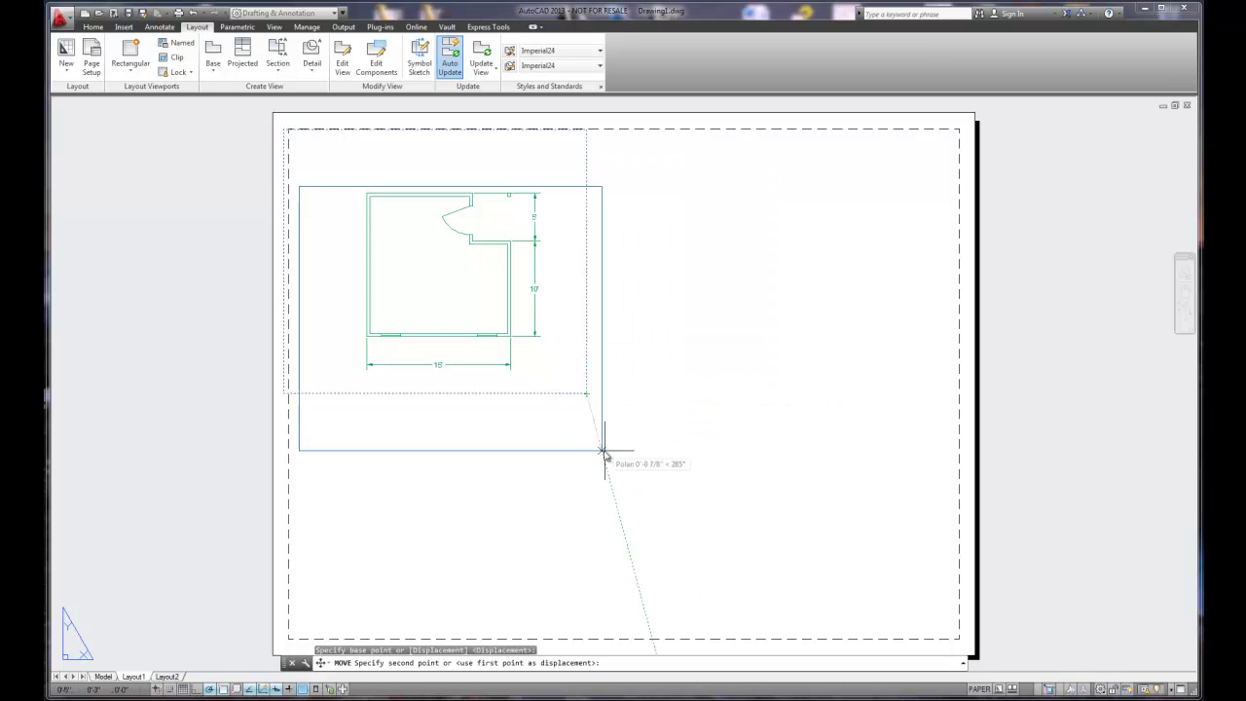
pyautogui.click(613, 550)
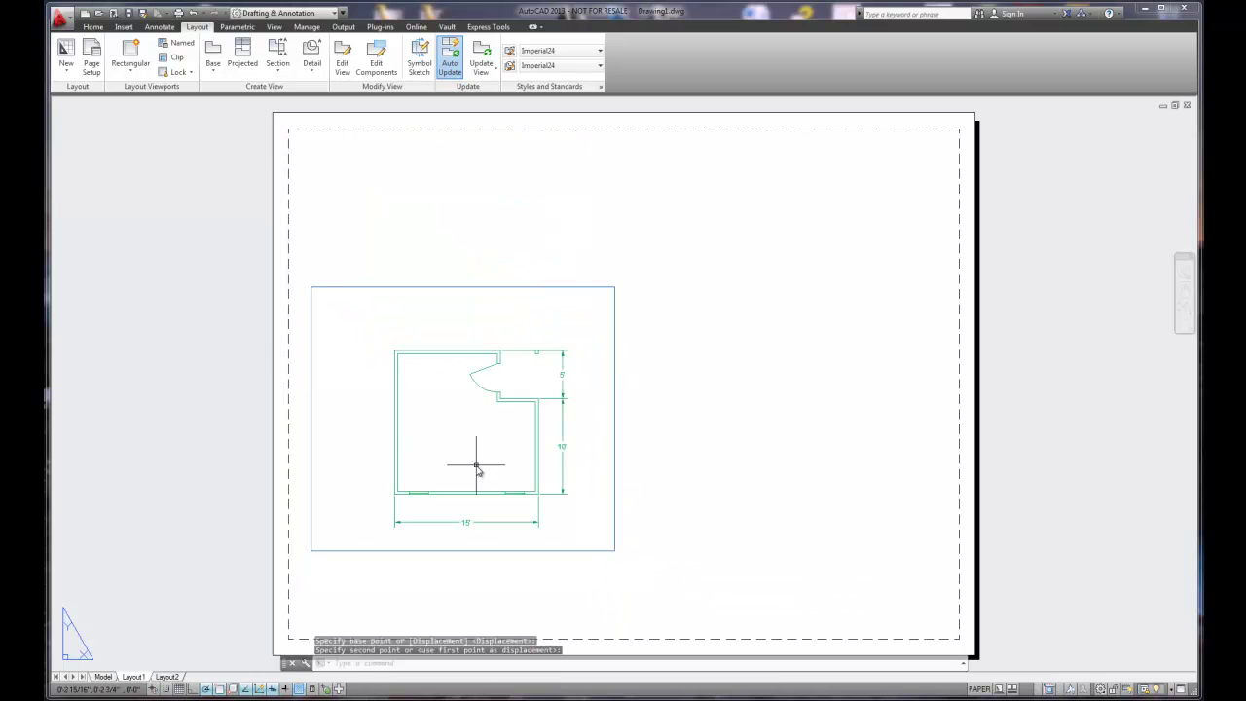
# Enlarge the floor plan viewport by stretching its upper-right and lower-right corners outward within the printable area.
pyautogui.click(615, 287)
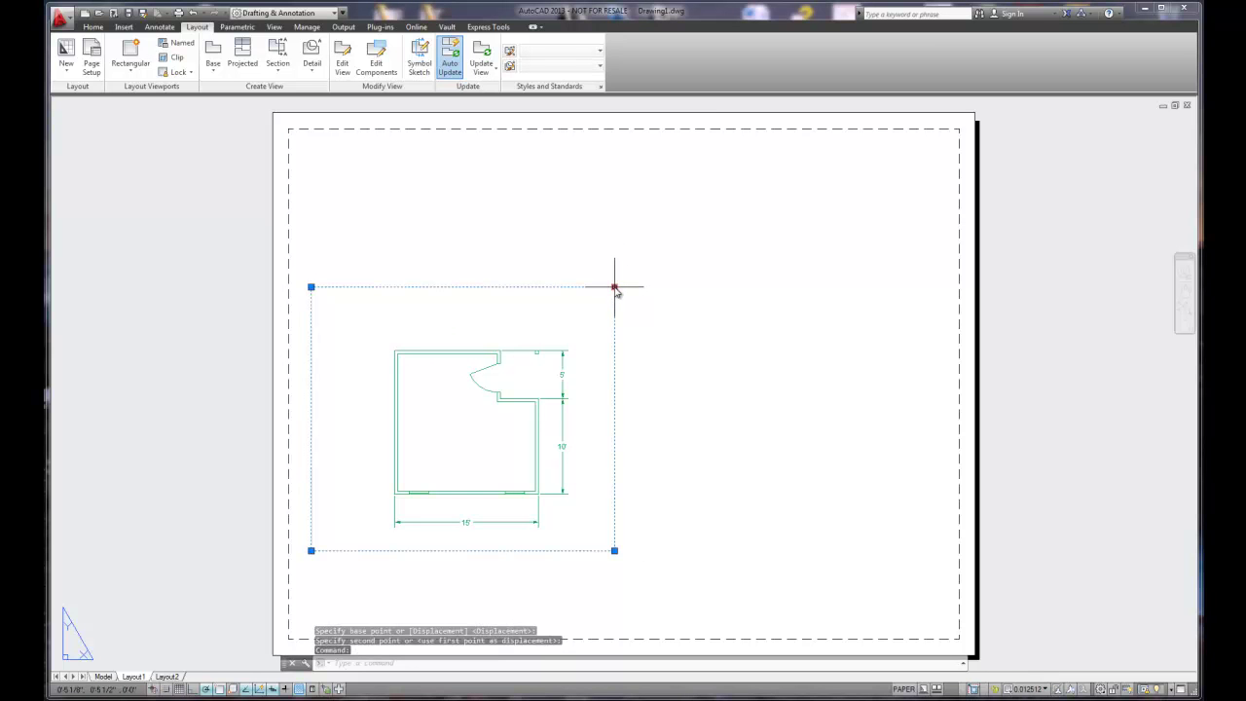
pyautogui.click(615, 287)
pyautogui.click(718, 164)
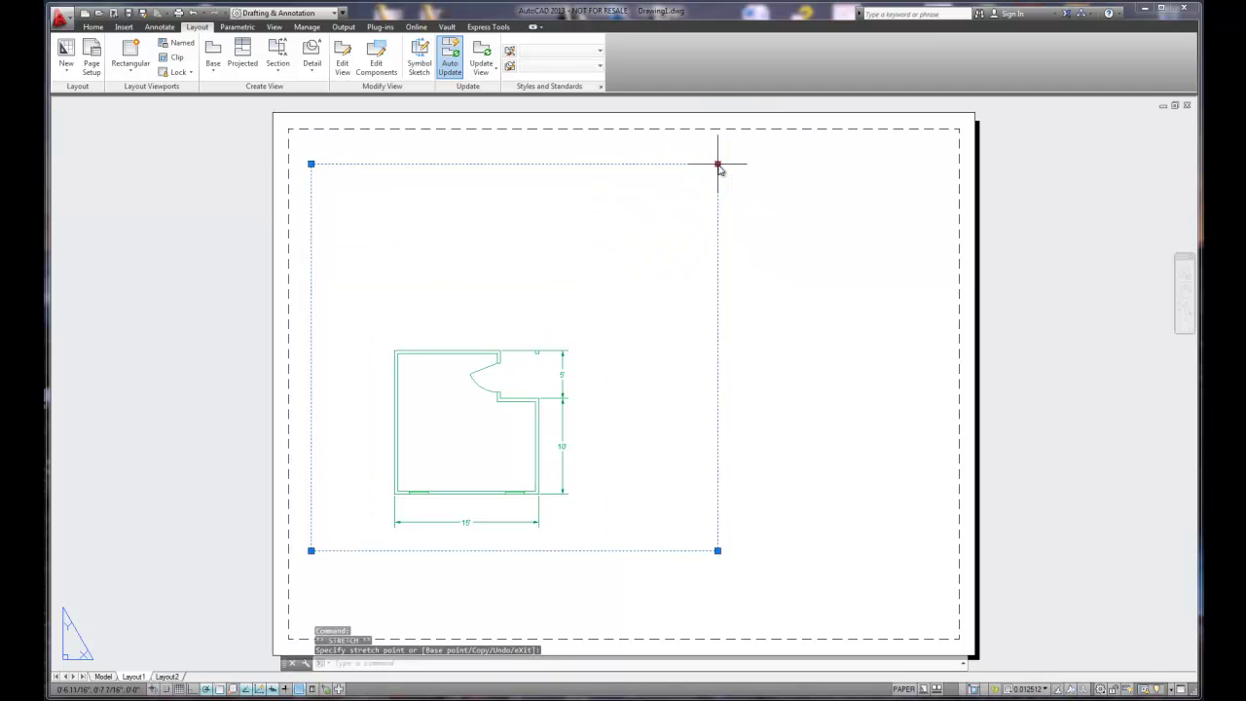
pyautogui.click(718, 551)
pyautogui.click(774, 591)
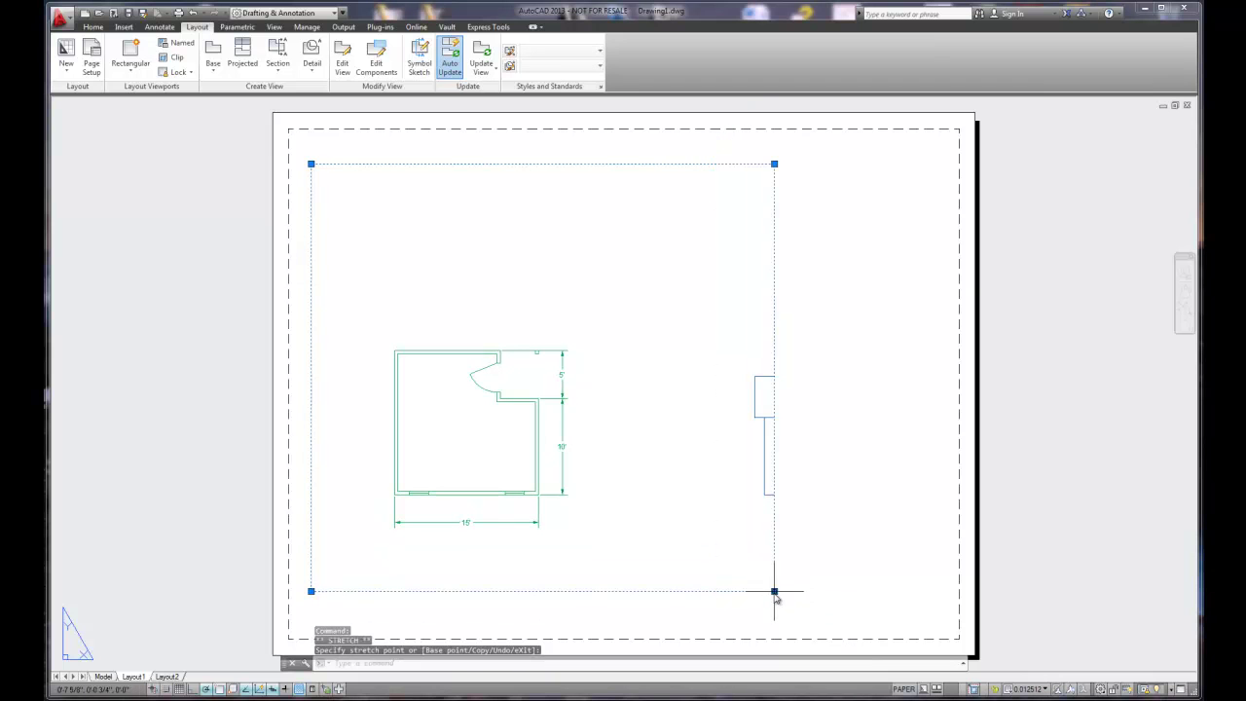
pyautogui.scroll(-2, 491, 416)
pyautogui.scroll(2, 490, 419)
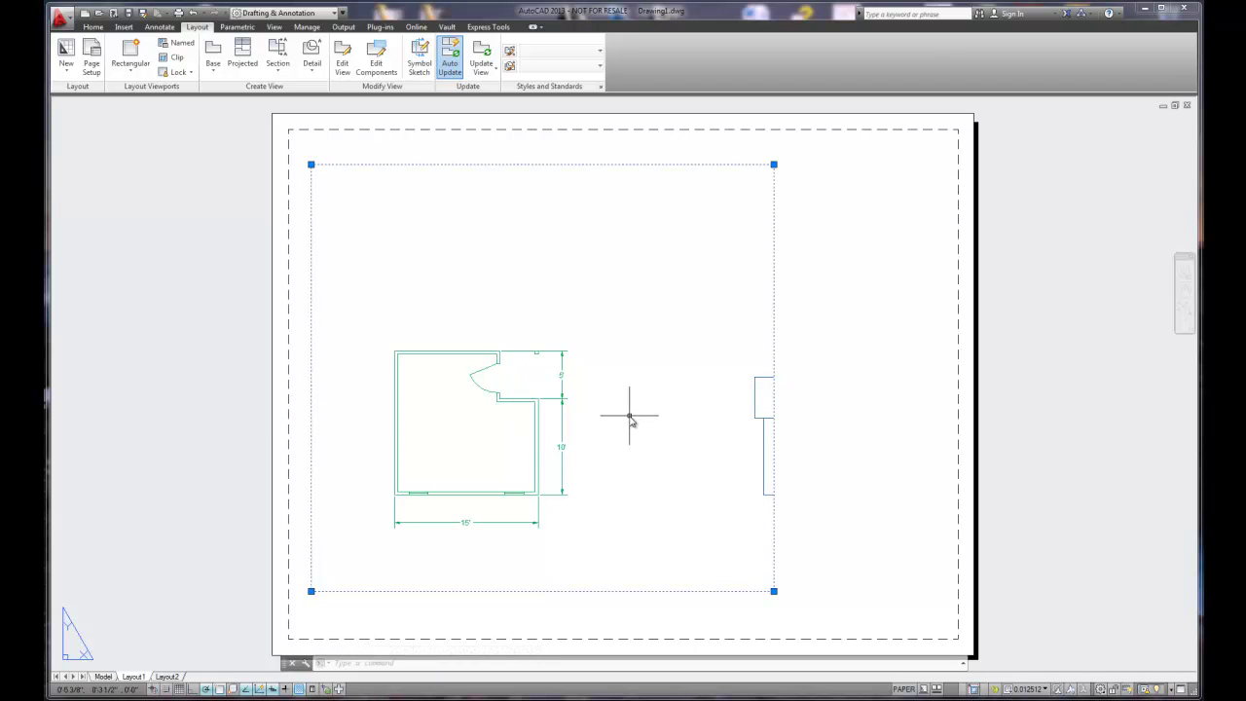
# Set the floor plan viewport's scale to 1/4" = 1'-0", centre the plan in it and return to paper space.
pyautogui.doubleClick(468, 326)
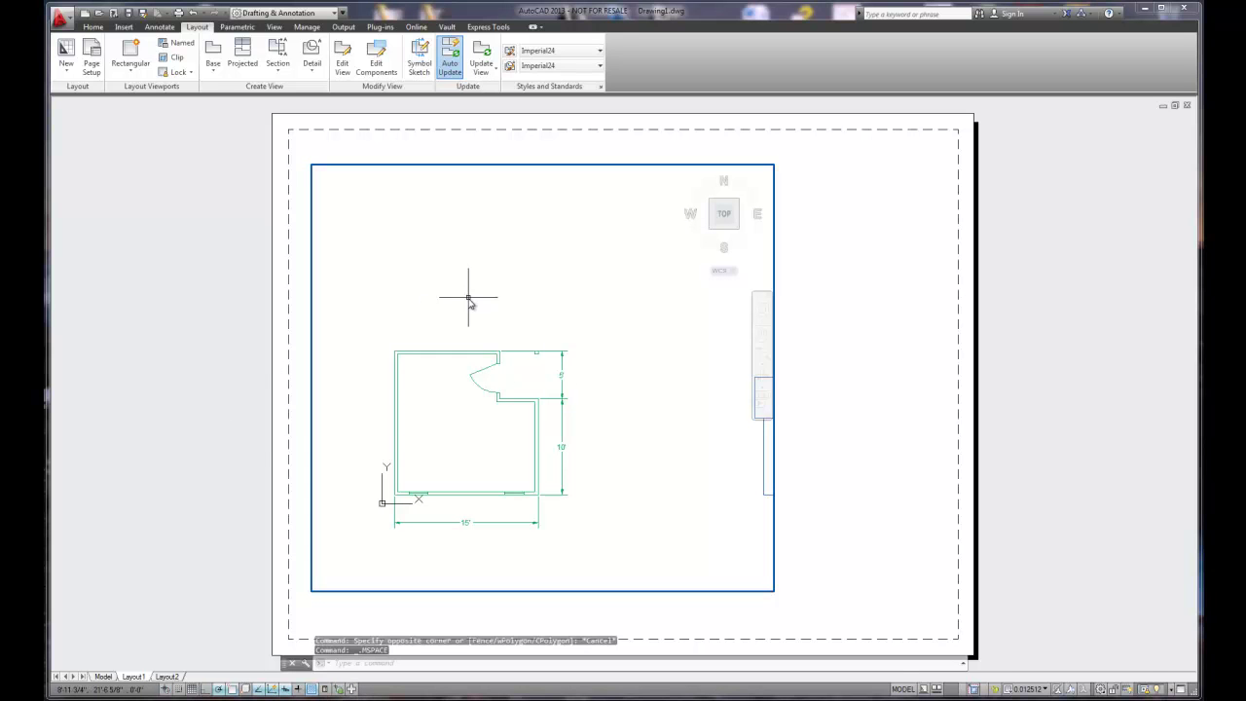
pyautogui.click(1045, 691)
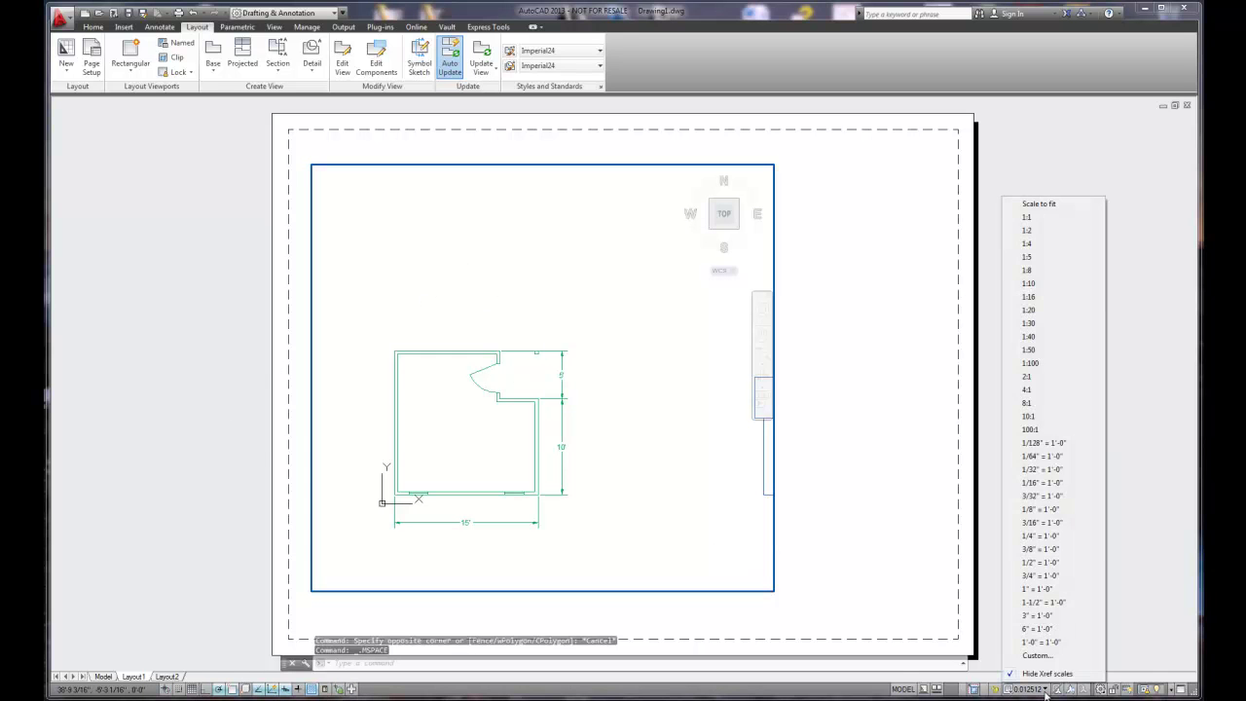
pyautogui.click(1042, 509)
pyautogui.click(1027, 686)
pyautogui.click(1034, 536)
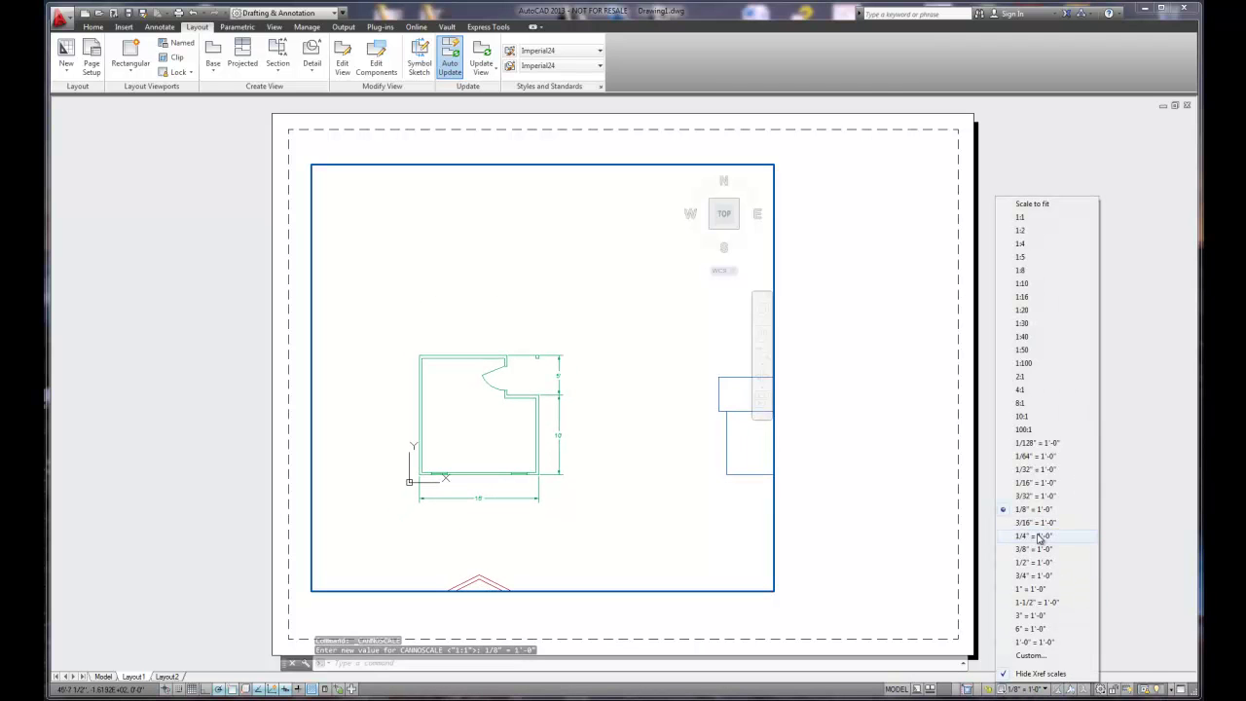
pyautogui.moveTo(596, 508); pyautogui.dragTo(683, 407, button='middle')
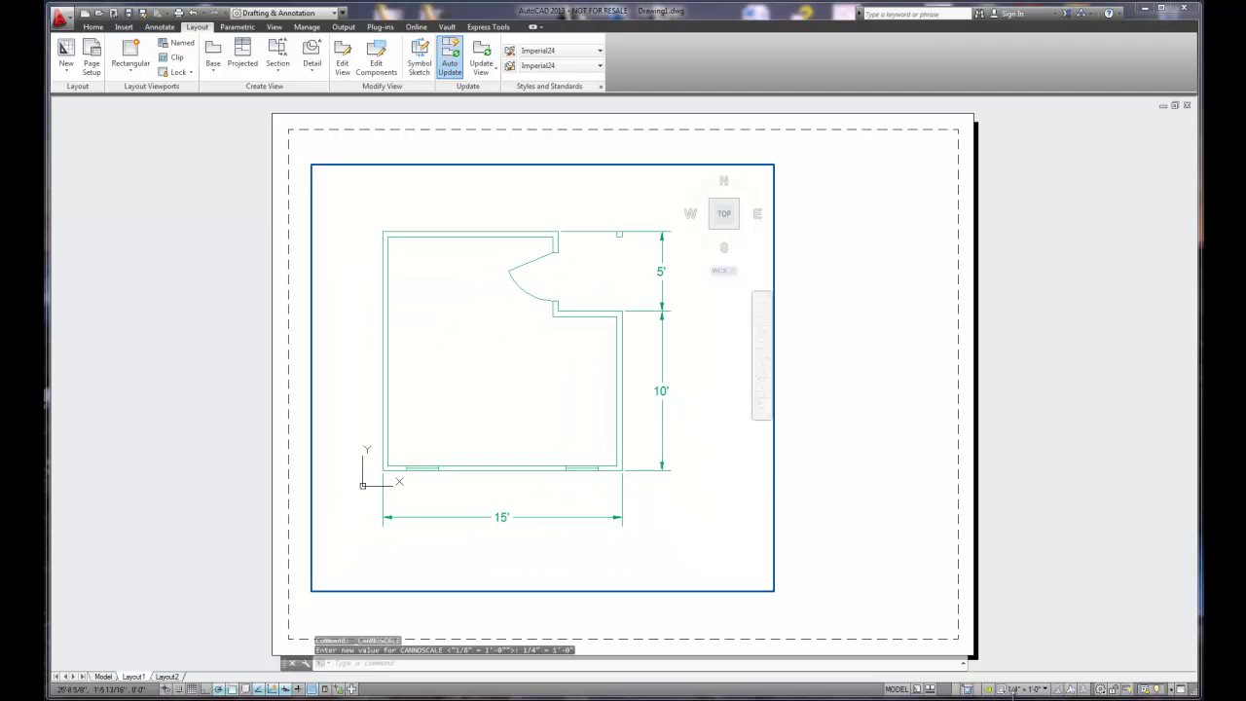
pyautogui.doubleClick(151, 503)
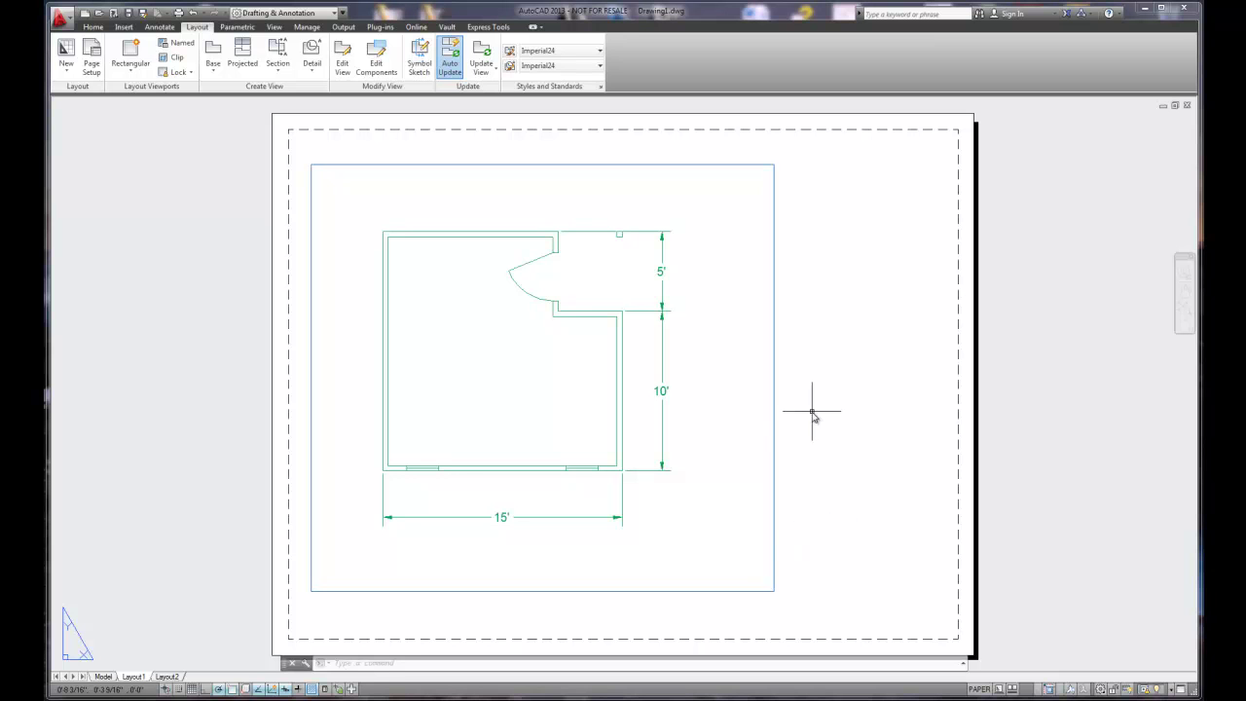
# Open Layout2 and delete its default viewport.
pyautogui.click(219, 688)
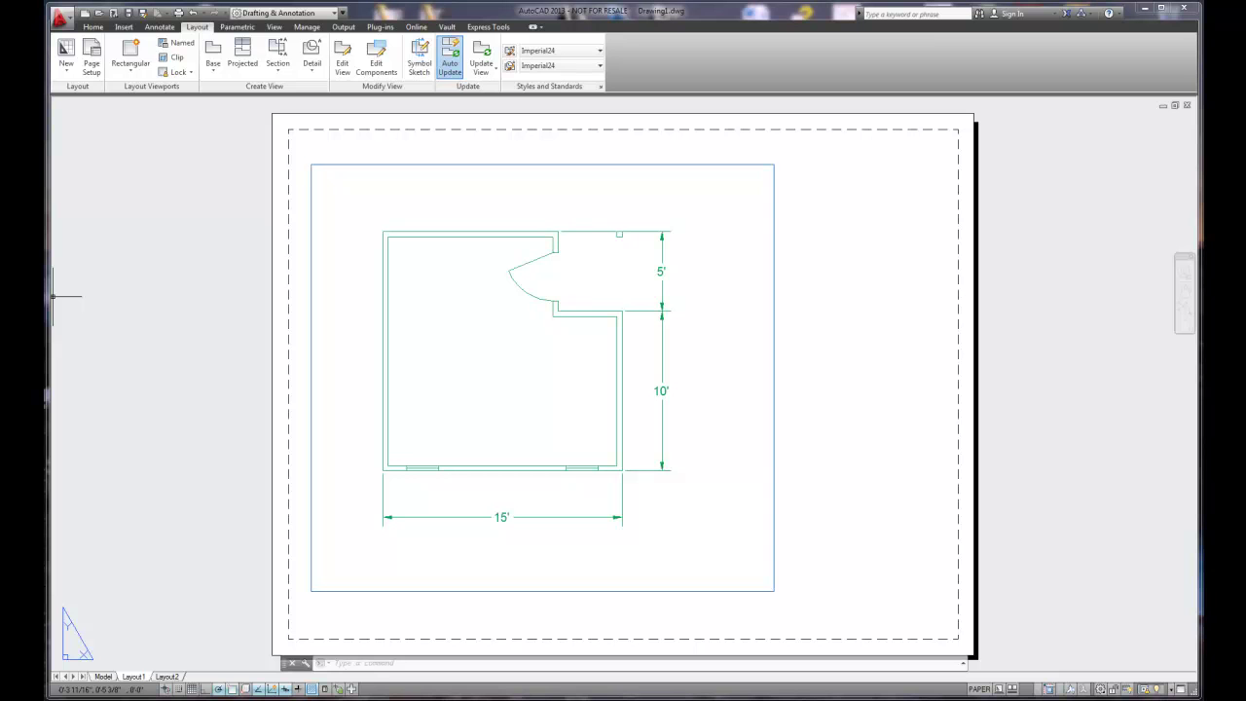
pyautogui.click(168, 677)
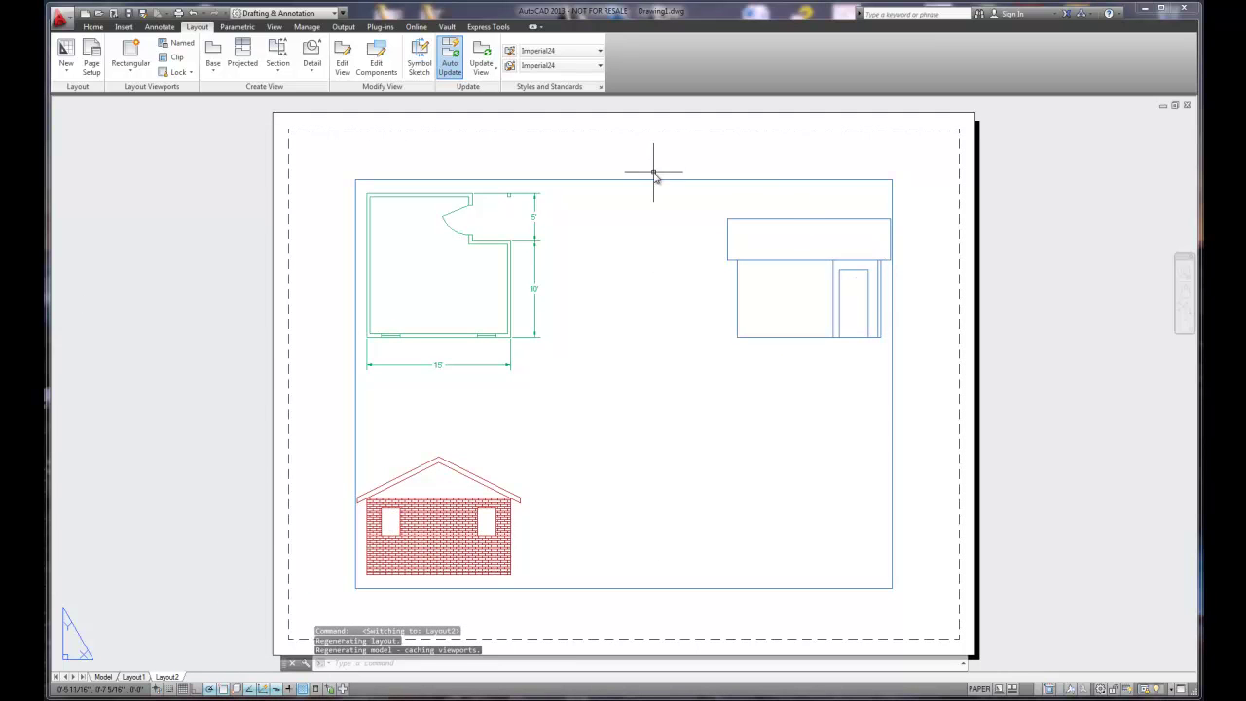
pyautogui.click(653, 180)
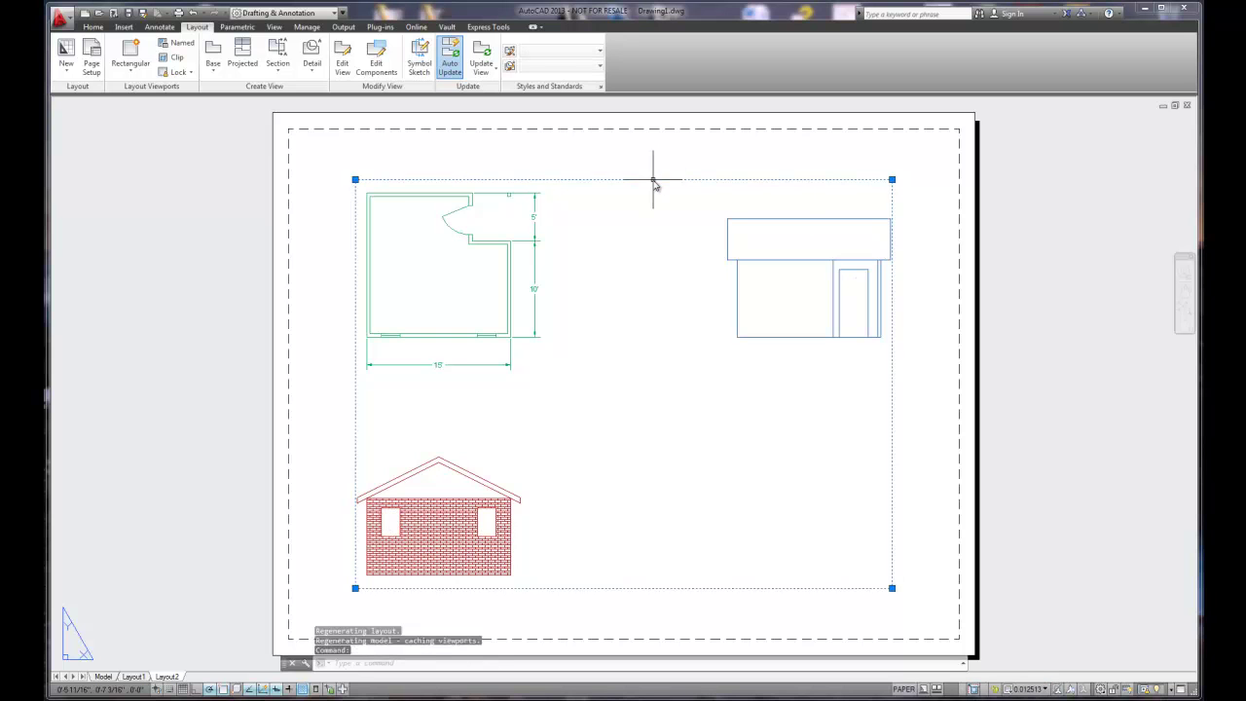
pyautogui.press('Delete')
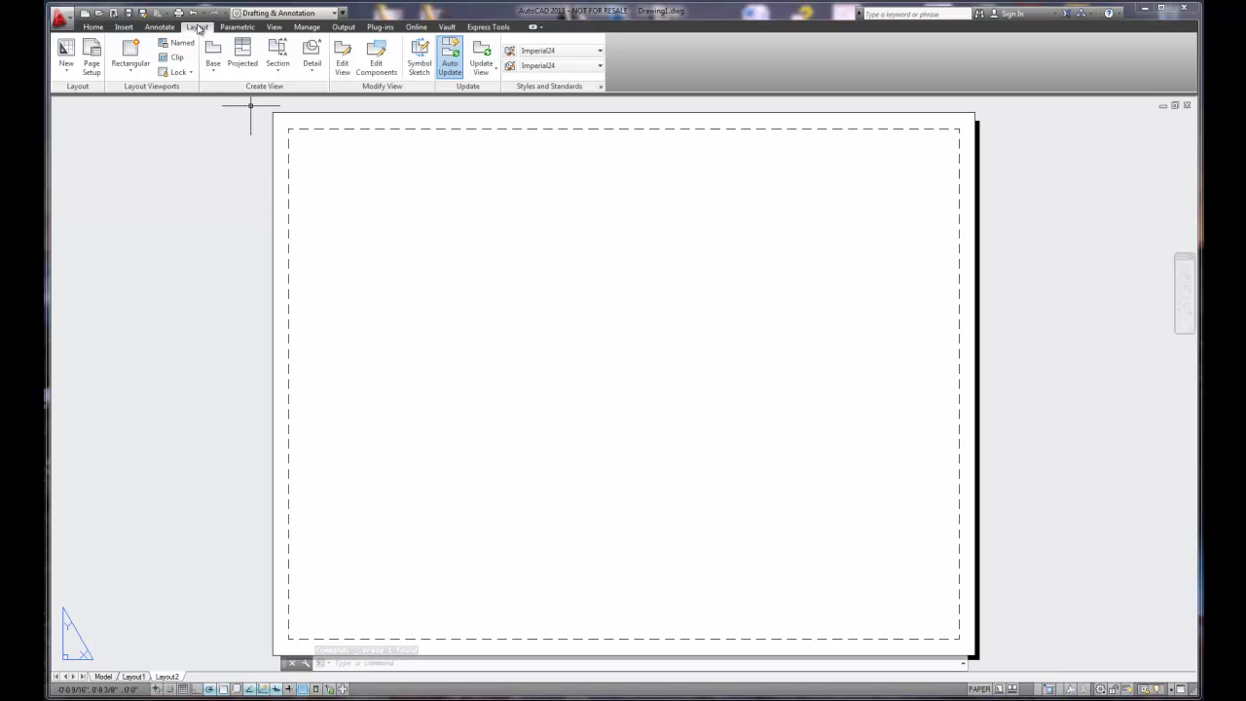
# Create a rectangular viewport on Layout2 from near the printable area's upper-left corner to below and right of the sheet's centre.
pyautogui.click(130, 71)
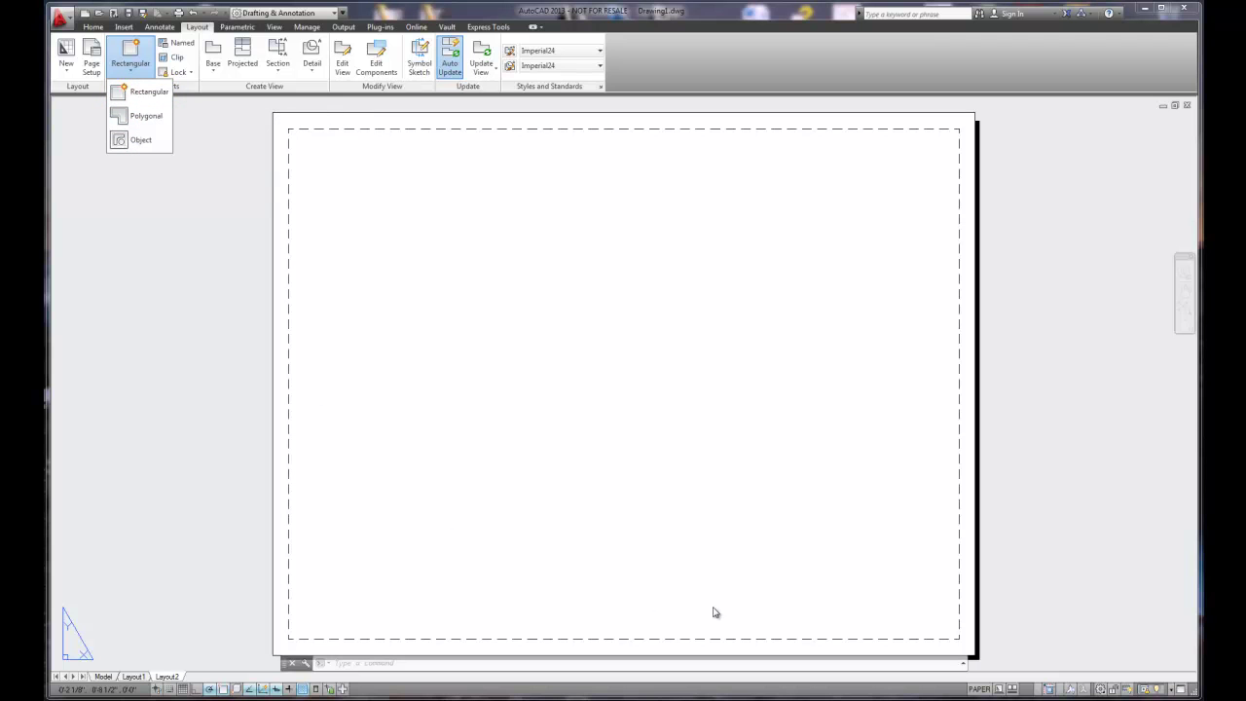
pyautogui.click(137, 96)
pyautogui.click(312, 190)
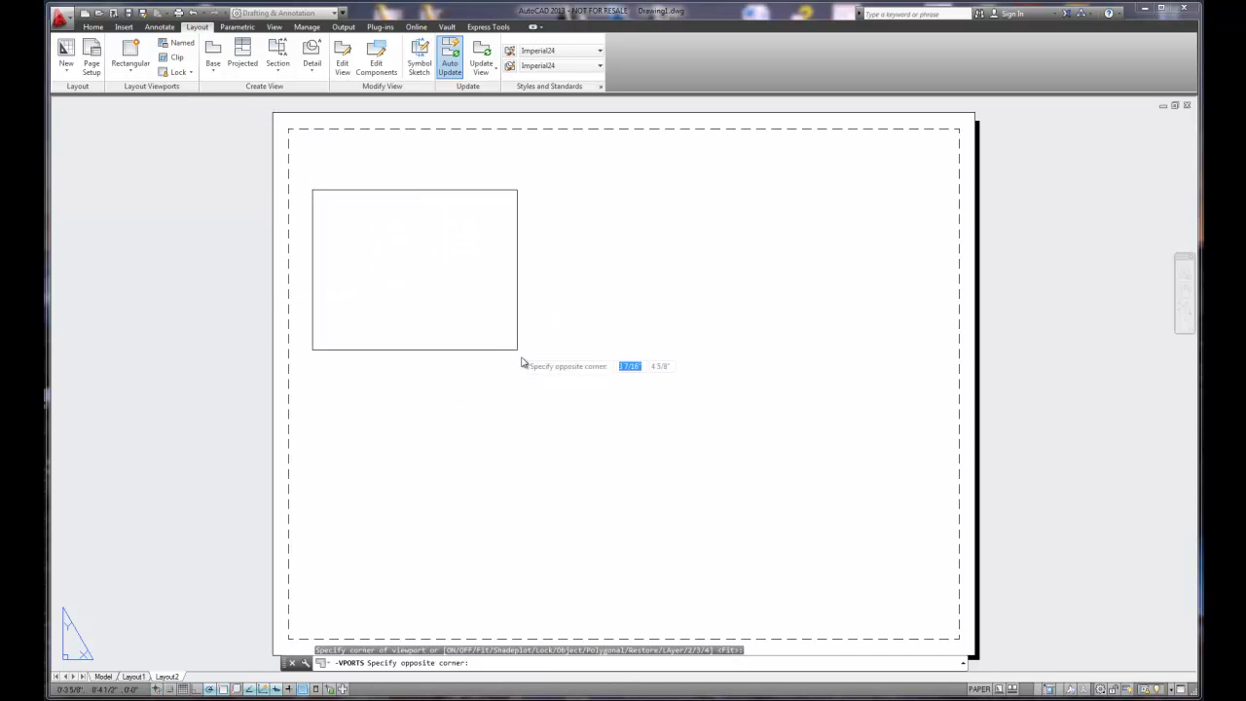
pyautogui.click(720, 485)
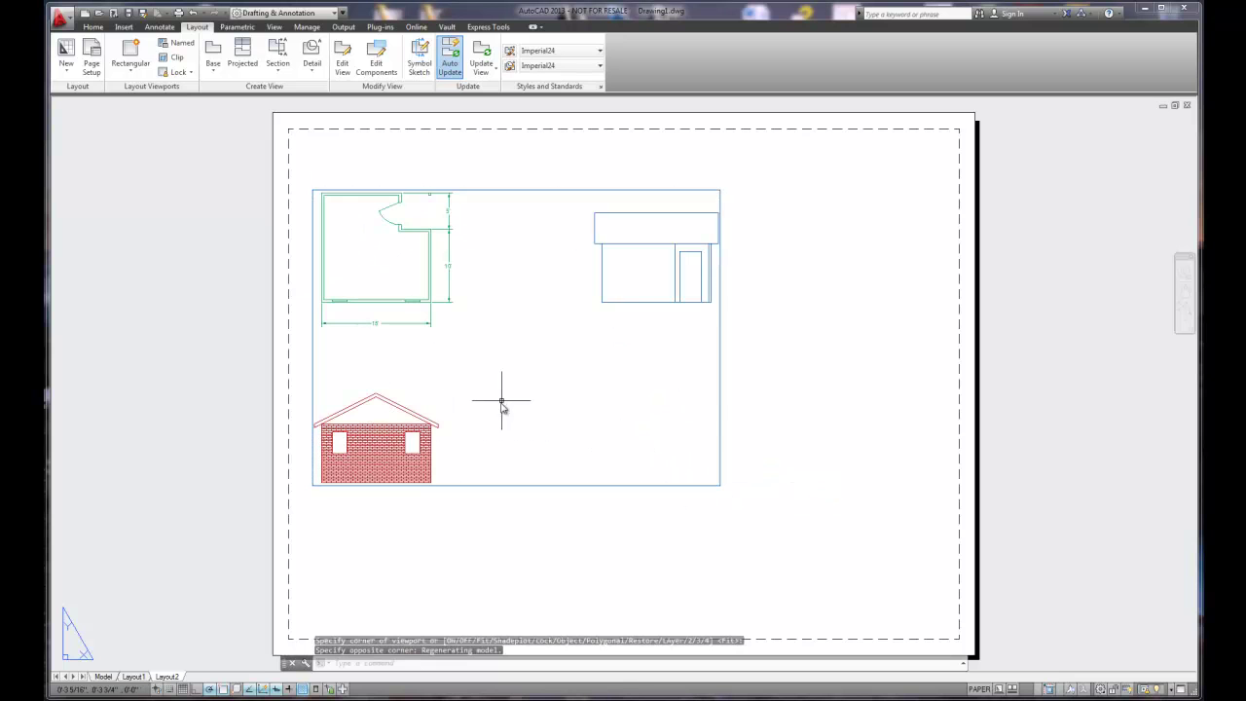
# Centre the brick front elevation in the new Layout2 viewport, set its scale to 1/4" = 1'-0" and return to paper space.
pyautogui.scroll(2, 452, 393)
pyautogui.scroll(-2, 437, 389)
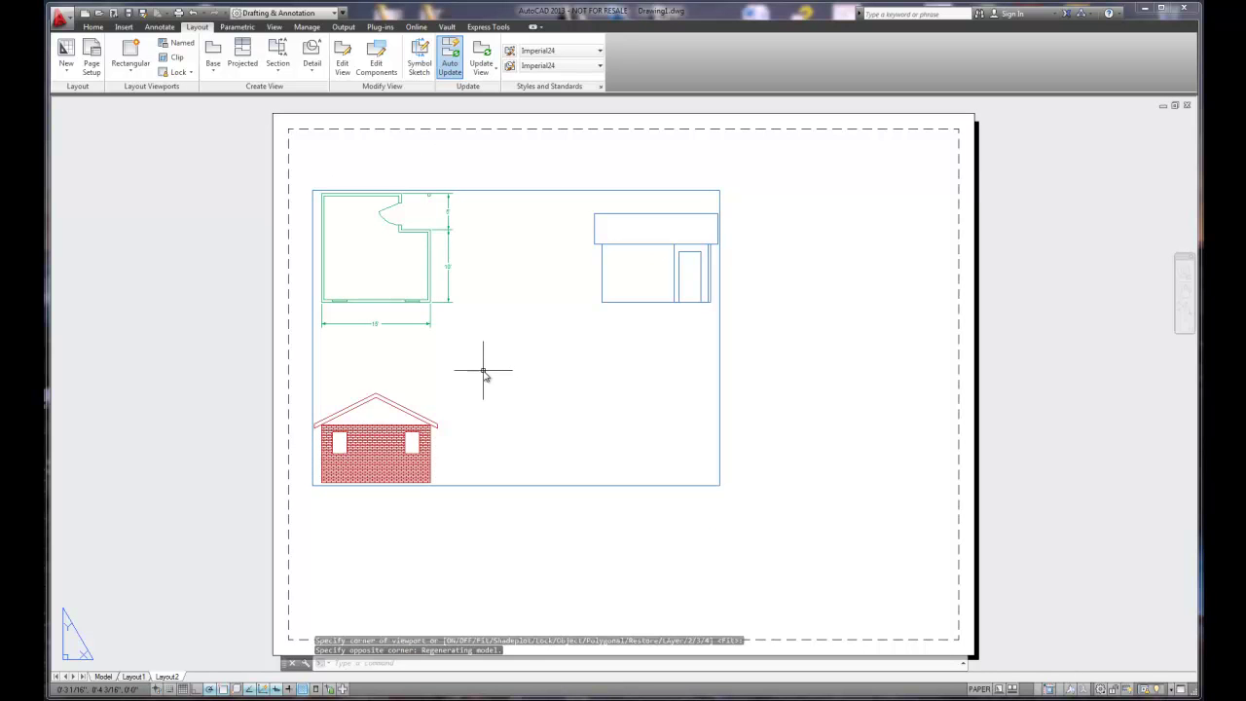
pyautogui.doubleClick(484, 373)
pyautogui.moveTo(468, 392); pyautogui.dragTo(556, 264, button='middle')
pyautogui.scroll(5, 556, 302)
pyautogui.scroll(-3, 711, 289)
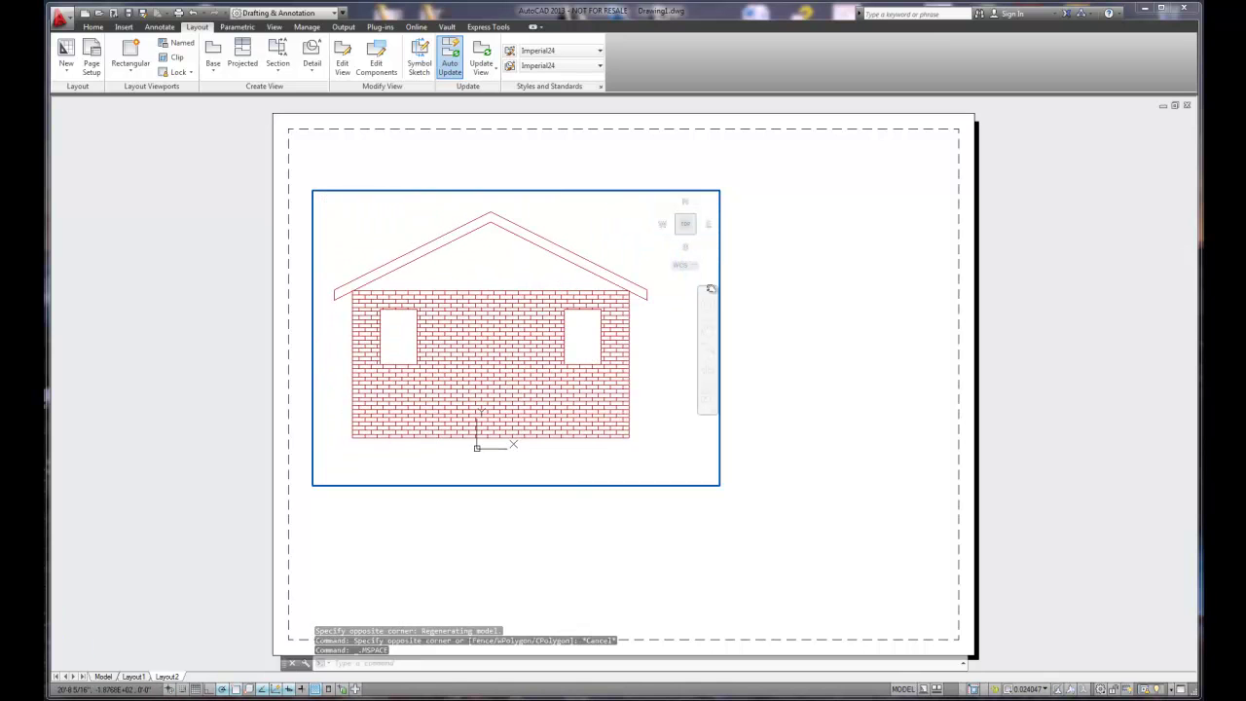
pyautogui.moveTo(711, 289); pyautogui.dragTo(731, 286, button='middle')
pyautogui.click(1045, 689)
pyautogui.click(1040, 537)
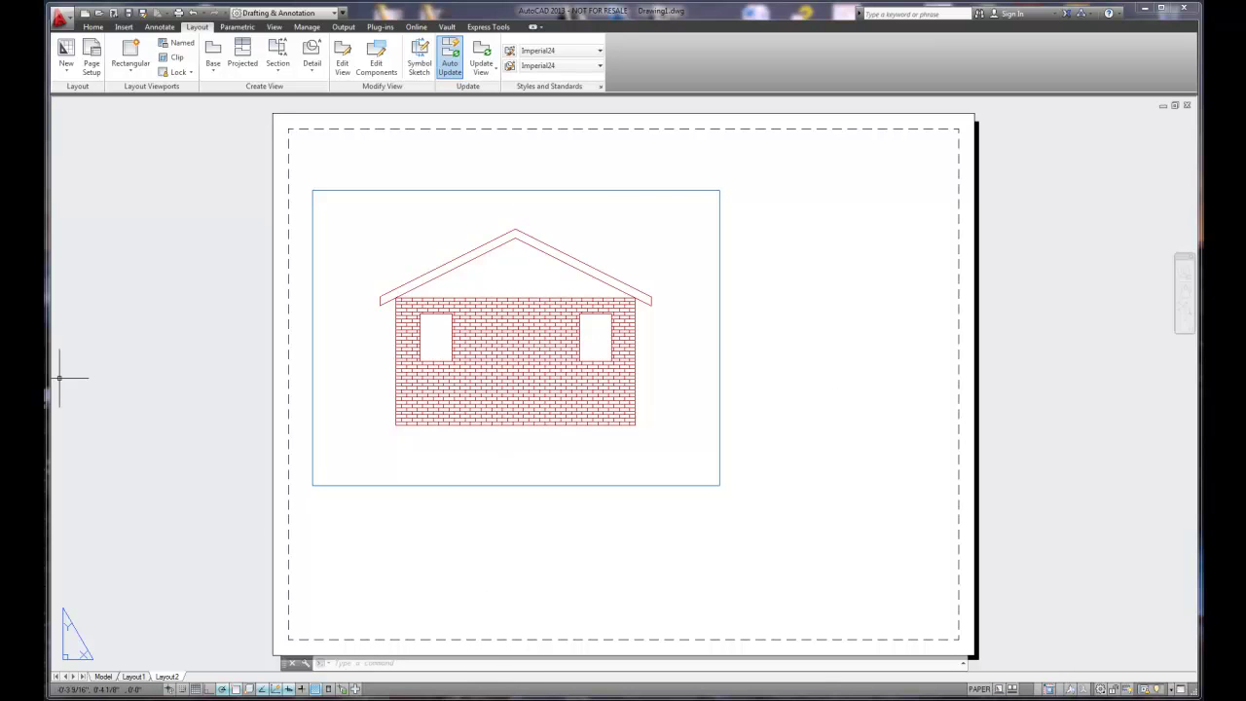
# Add the ANSI B Title Block layout from the template file MET 1371 Title Block Template.dwt.
pyautogui.rightClick(169, 678)
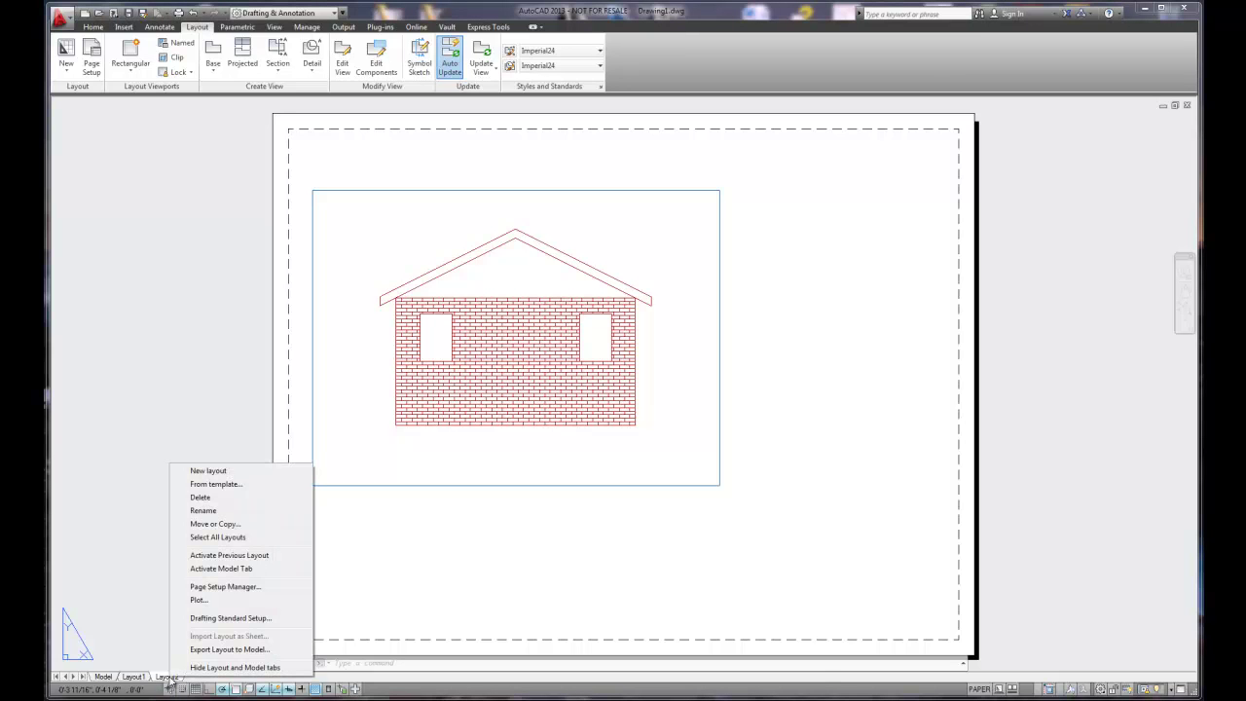
pyautogui.click(216, 484)
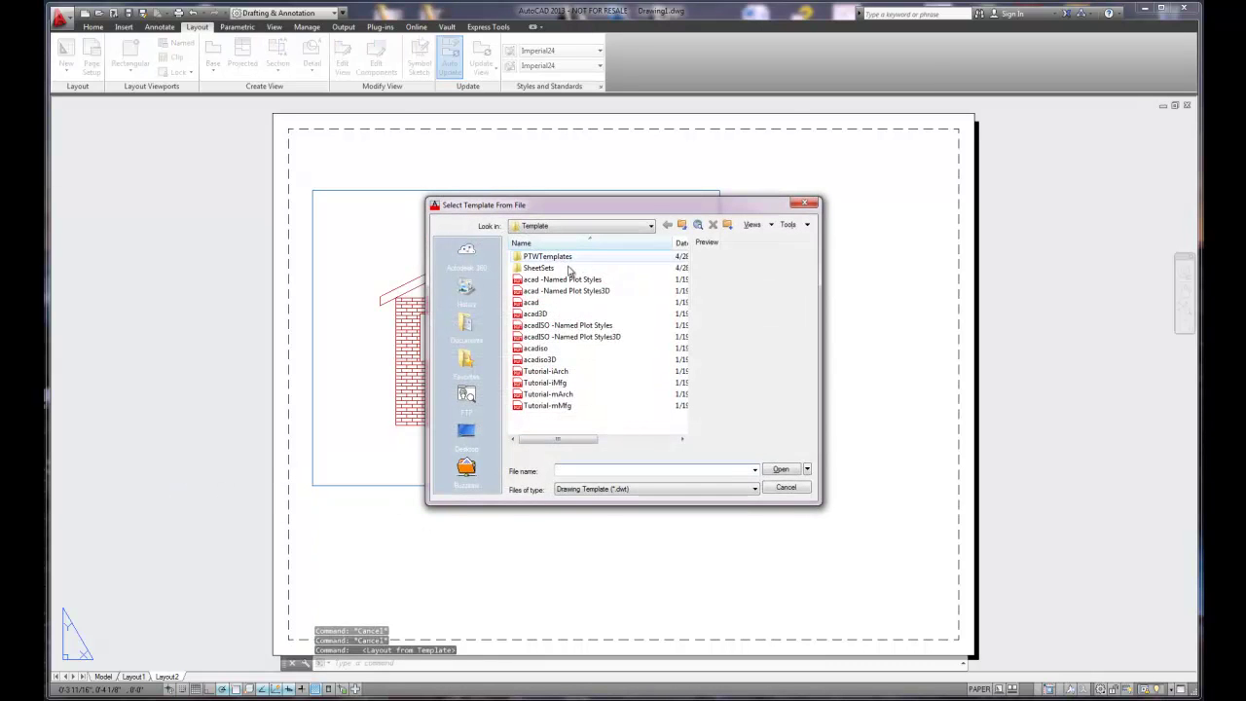
pyautogui.click(586, 229)
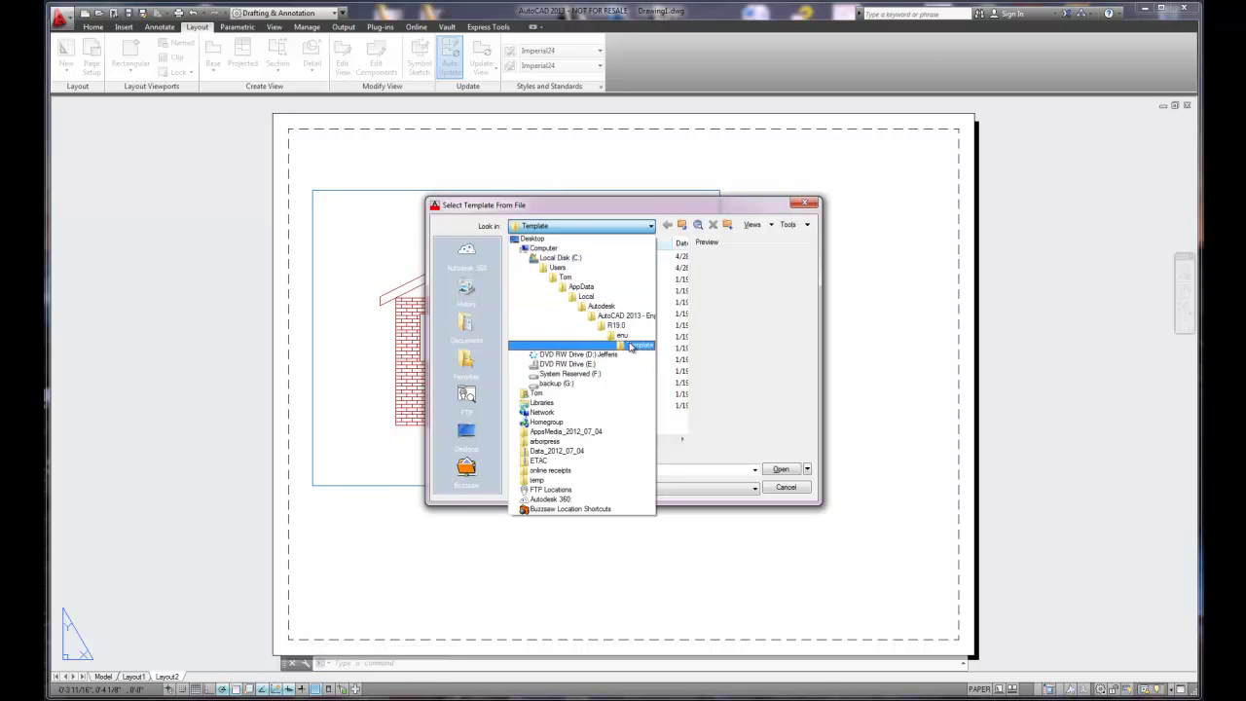
pyautogui.click(562, 227)
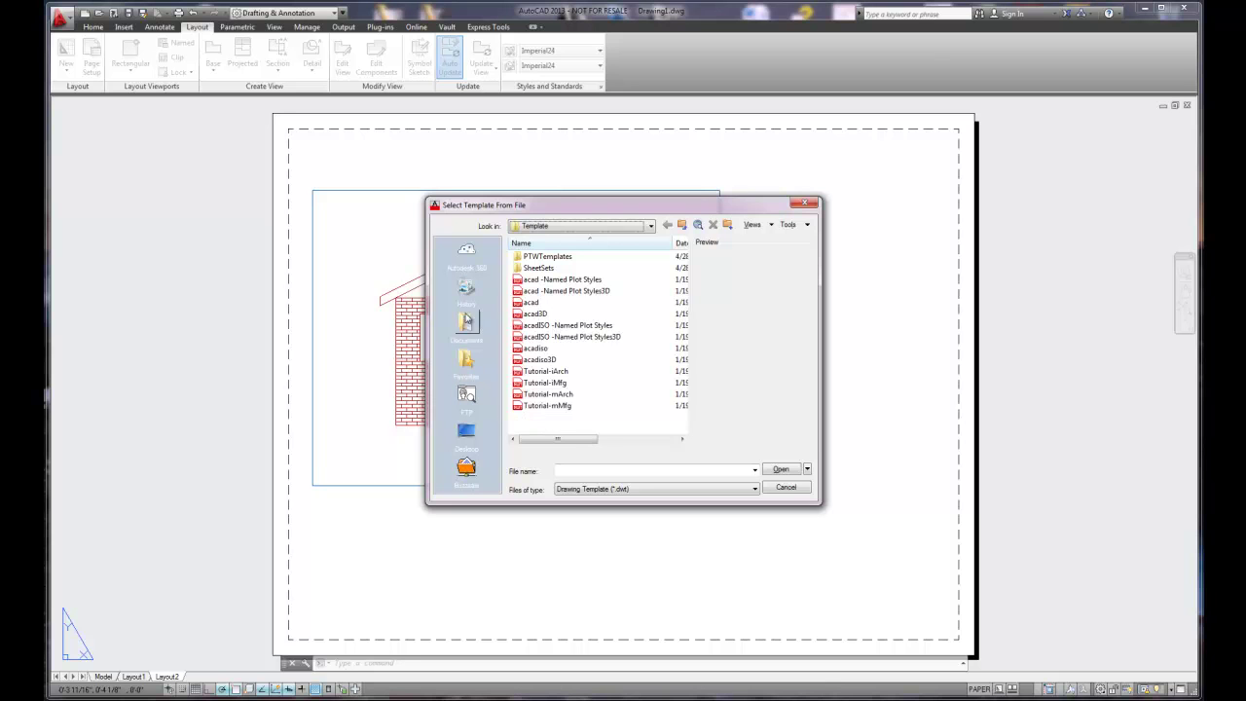
pyautogui.click(467, 288)
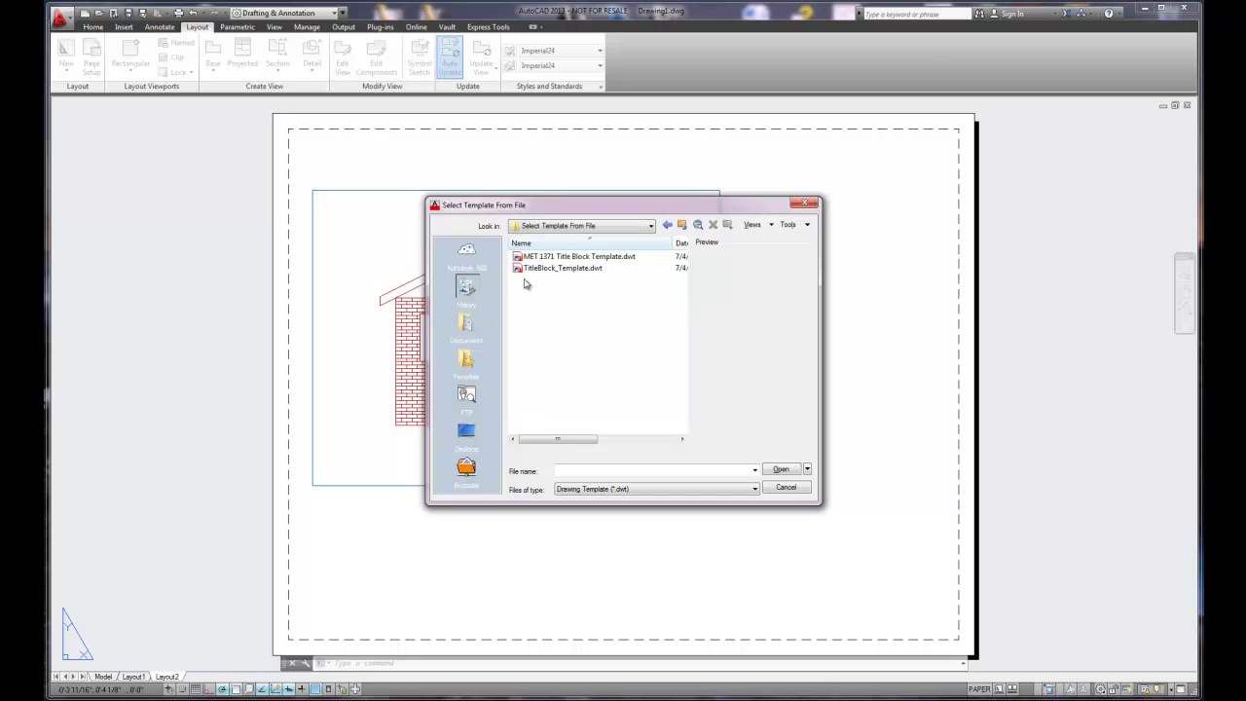
pyautogui.click(572, 258)
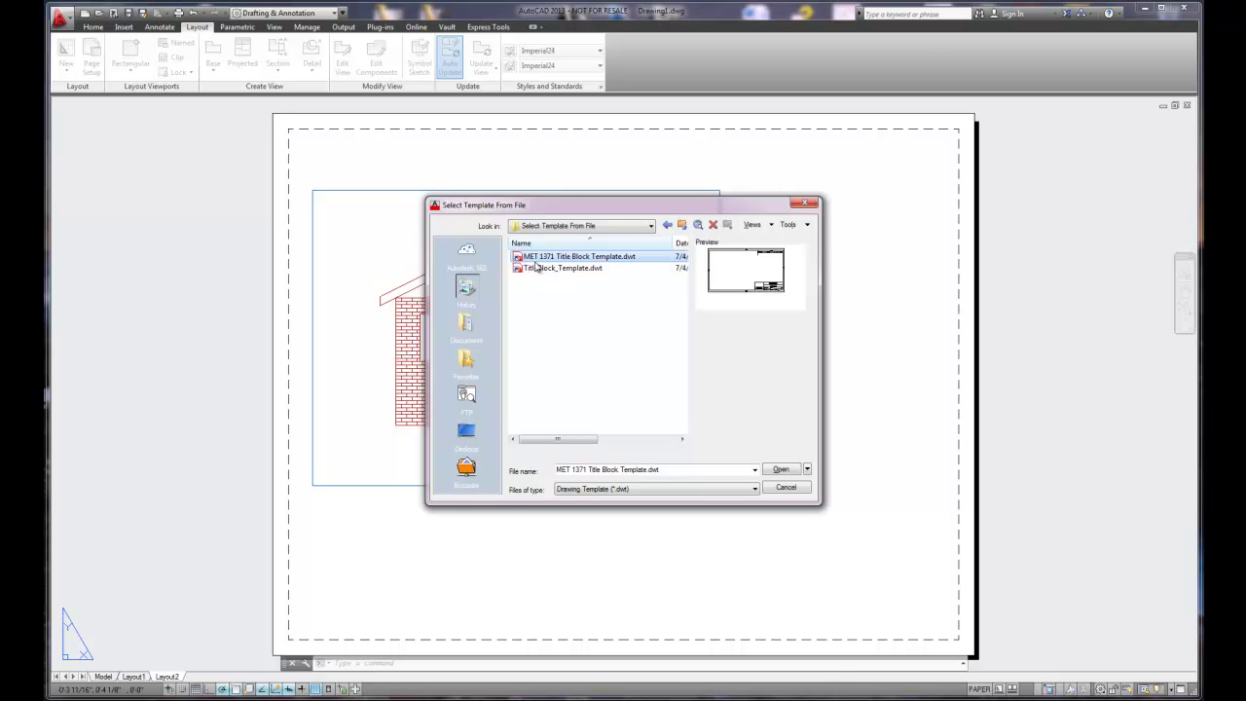
pyautogui.click(782, 471)
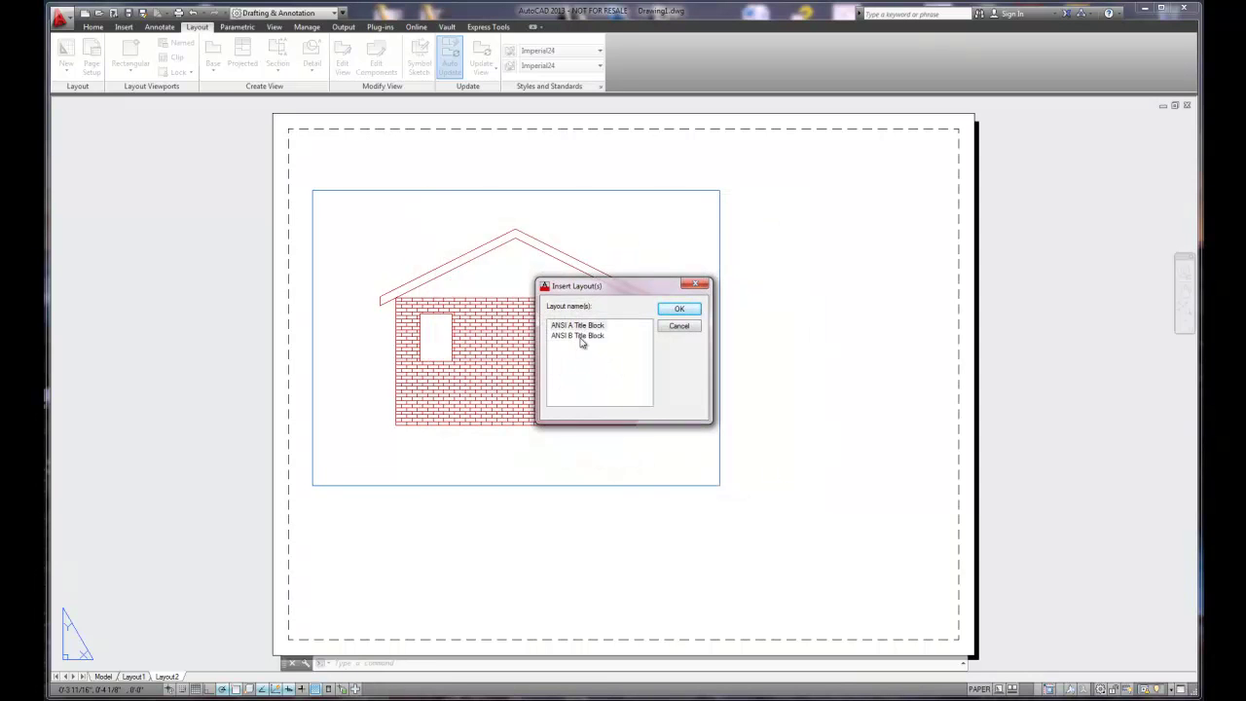
pyautogui.click(581, 336)
pyautogui.click(679, 310)
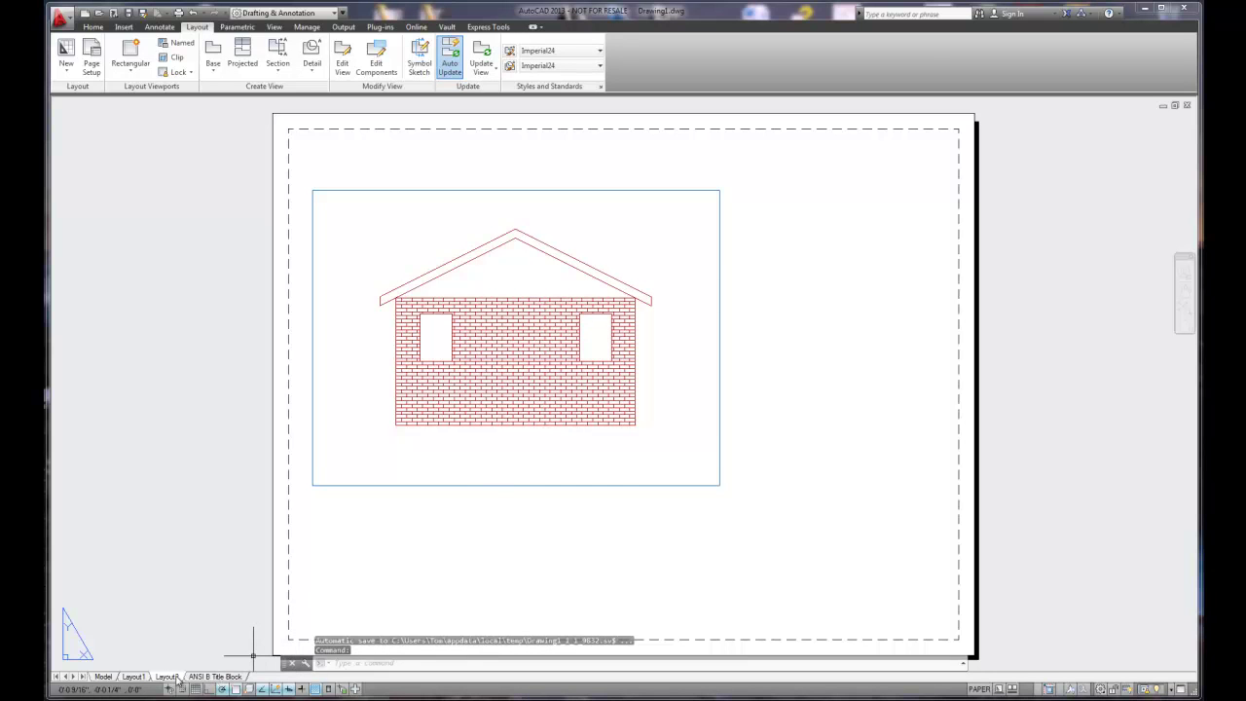
# Open the ANSI B Title Block layout, activate its viewport and bring the blue side elevation into view inside it.
pyautogui.click(212, 676)
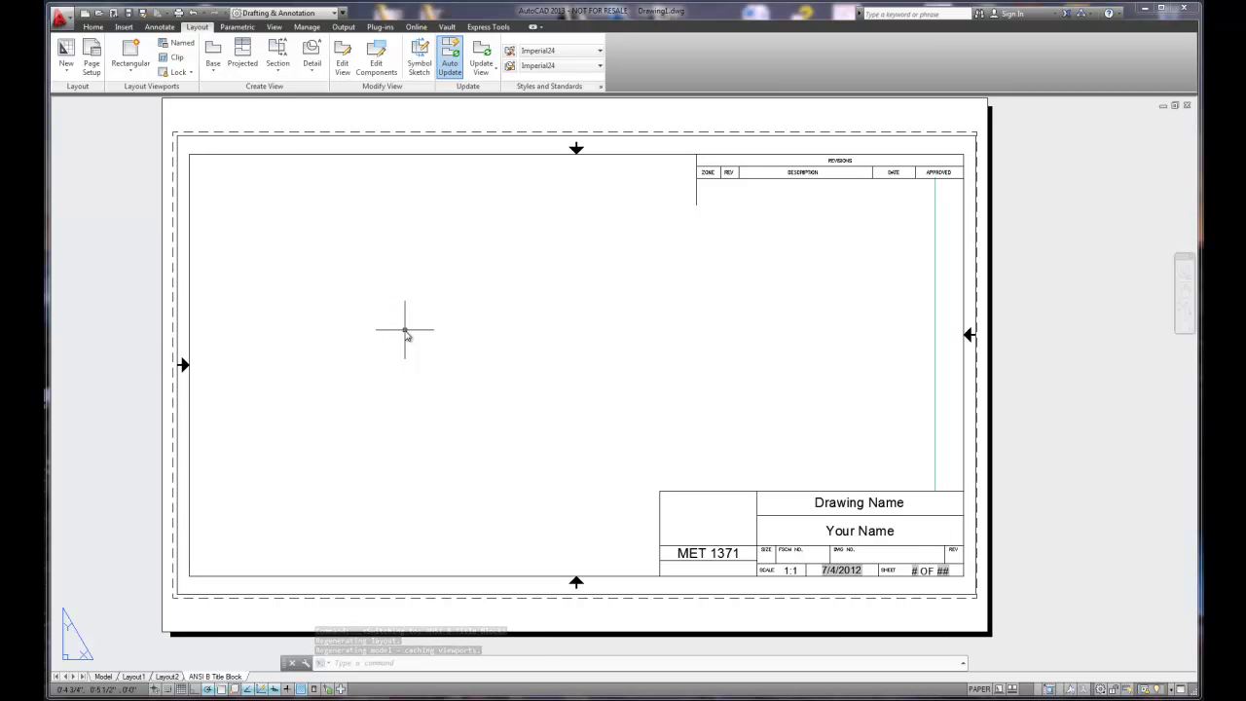
pyautogui.doubleClick(405, 331)
pyautogui.doubleClick(76, 341)
pyautogui.doubleClick(356, 325)
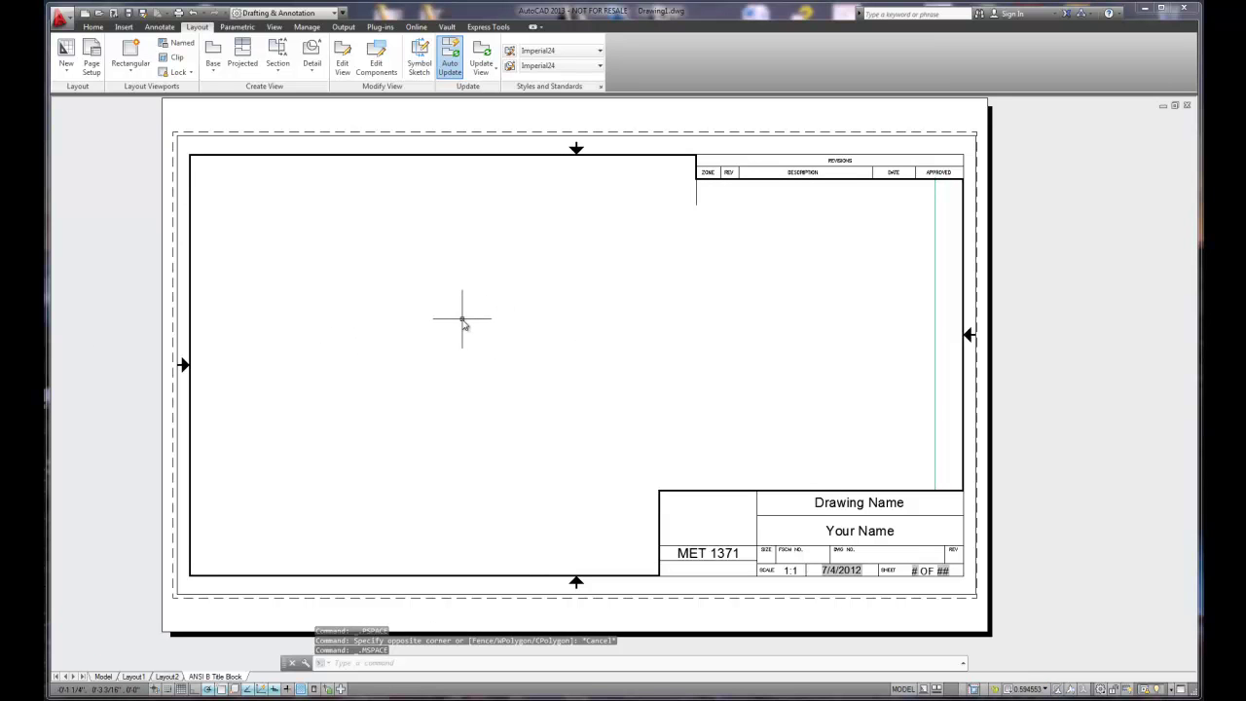
pyautogui.scroll(-5, 465, 321)
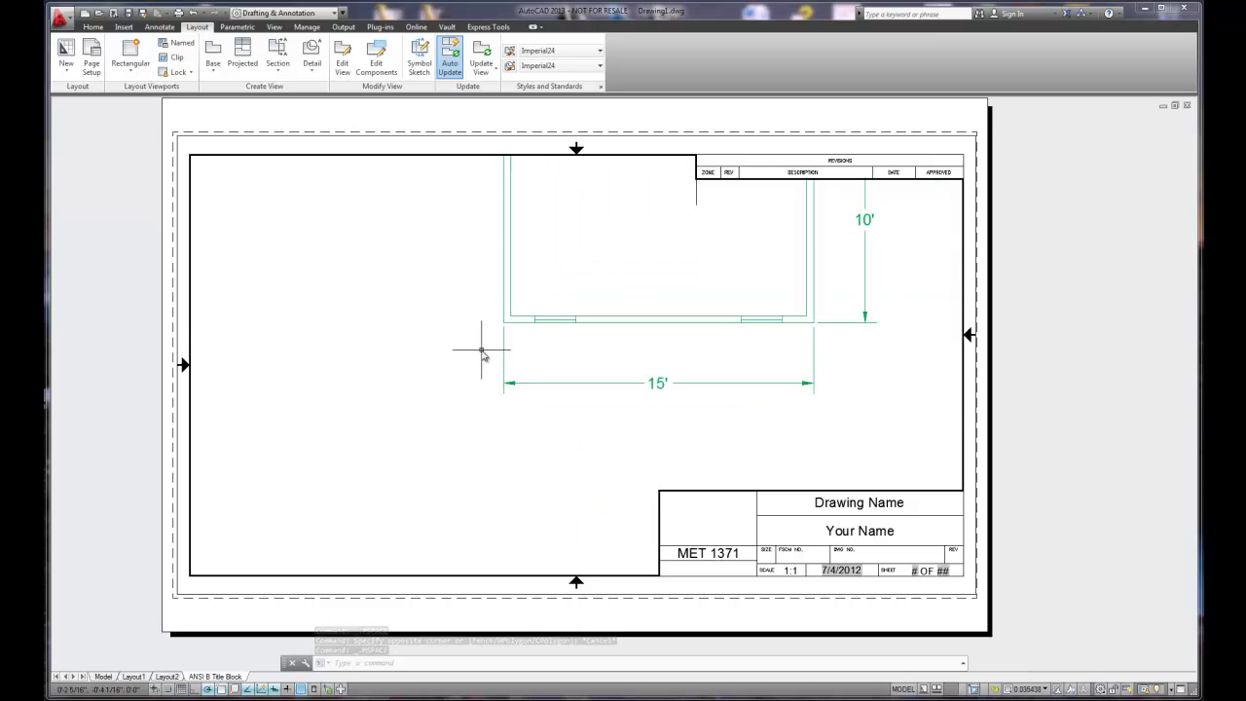
pyautogui.scroll(-5, 481, 351)
pyautogui.scroll(4, 725, 310)
pyautogui.scroll(4, 555, 321)
pyautogui.moveTo(474, 333)
pyautogui.mouseDown(button='middle')
pyautogui.moveTo(587, 309)
pyautogui.moveTo(551, 292)
pyautogui.moveTo(569, 292)
pyautogui.mouseUp(button='middle')
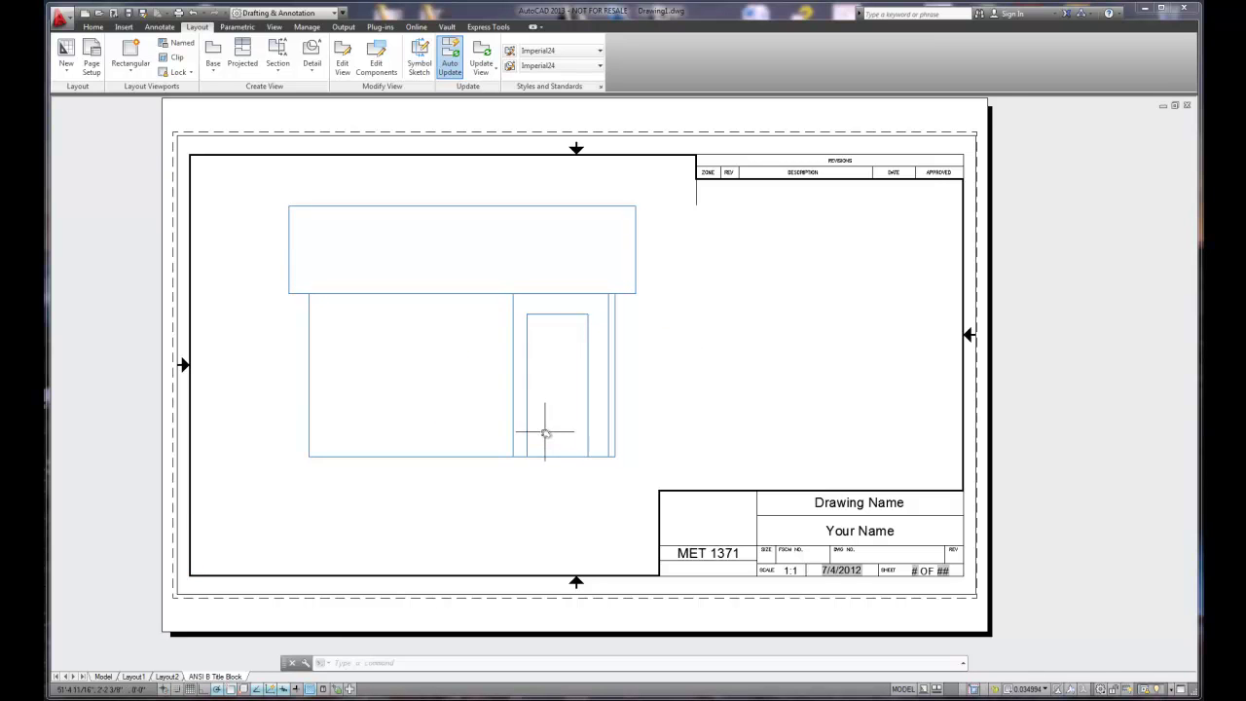
# Try the side elevation at viewport scale 1/2" = 1'-0" after 1/4" = 1'-0", then return it to 1/4" = 1'-0".
pyautogui.click(1044, 690)
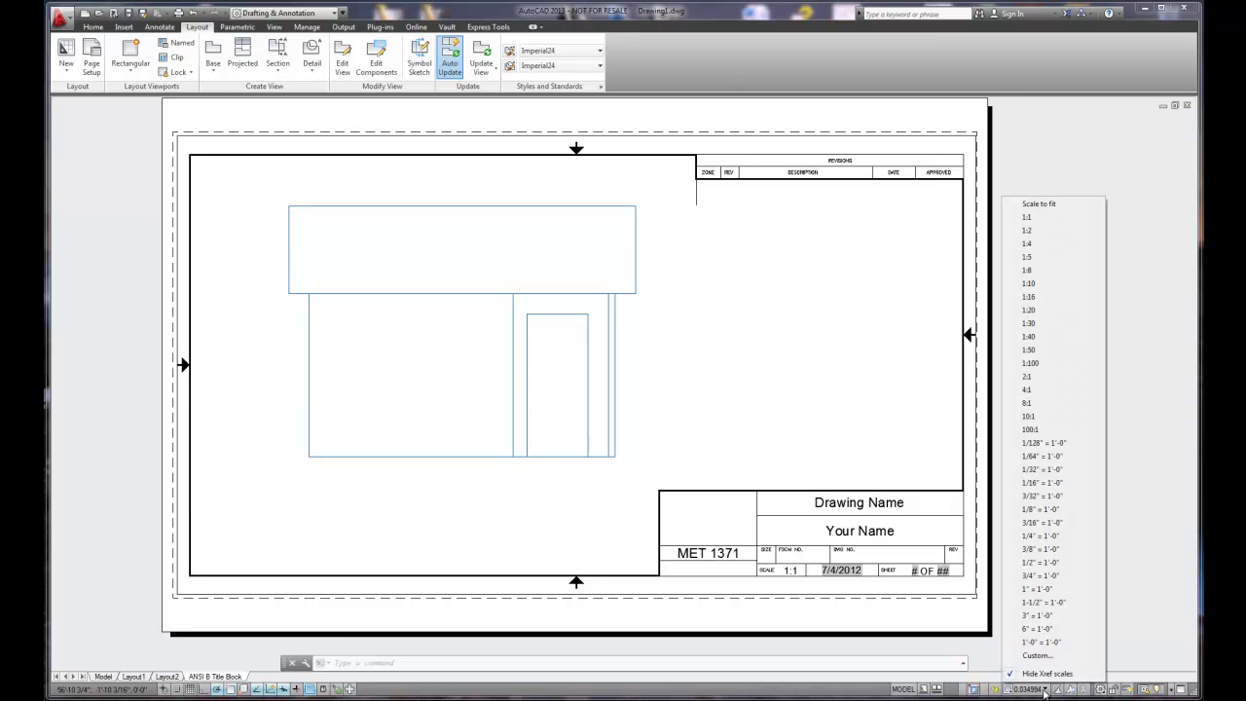
pyautogui.click(1040, 535)
pyautogui.click(1029, 689)
pyautogui.click(1034, 563)
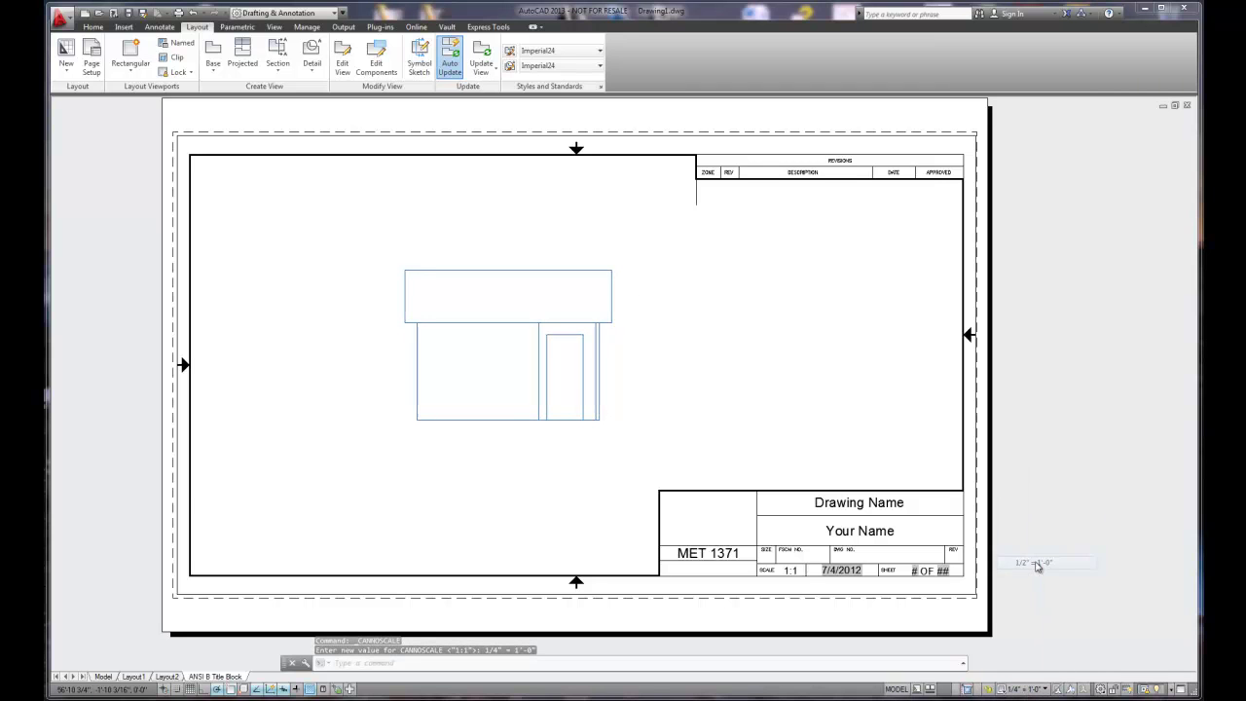
pyautogui.moveTo(718, 397)
pyautogui.mouseDown(button='middle')
pyautogui.moveTo(710, 389)
pyautogui.moveTo(704, 417)
pyautogui.moveTo(723, 424)
pyautogui.moveTo(712, 426)
pyautogui.mouseUp(button='middle')
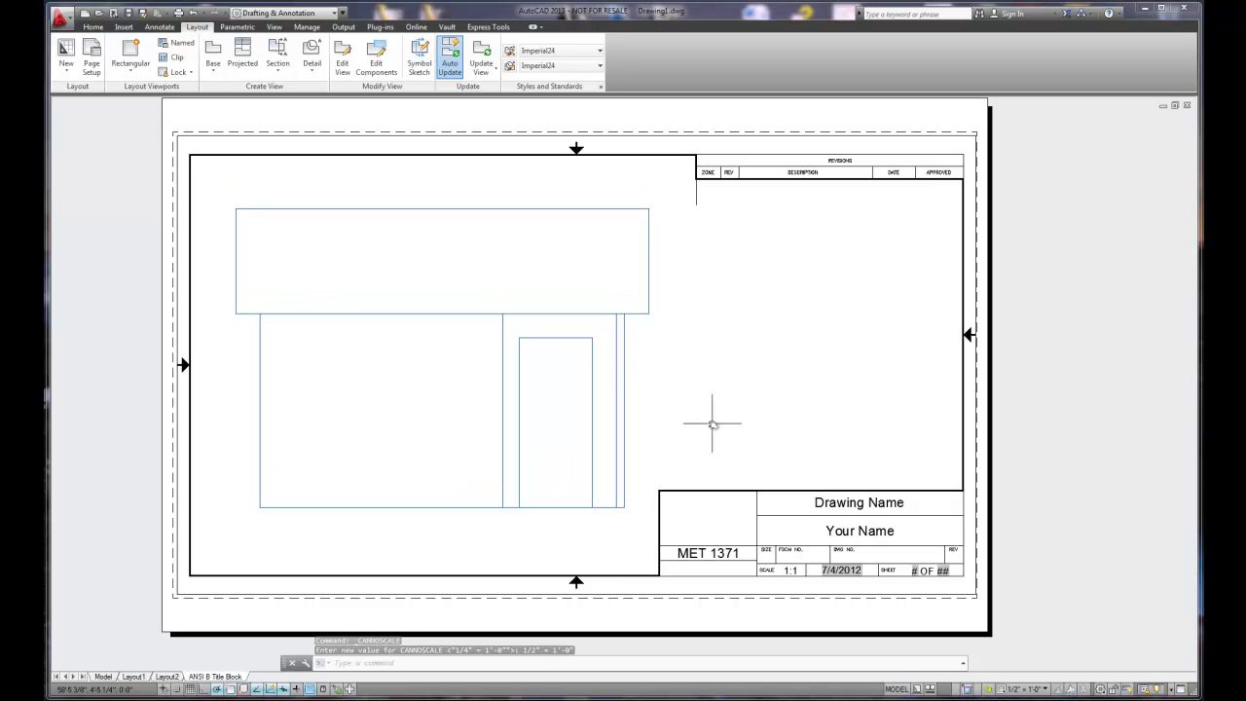
pyautogui.click(1029, 689)
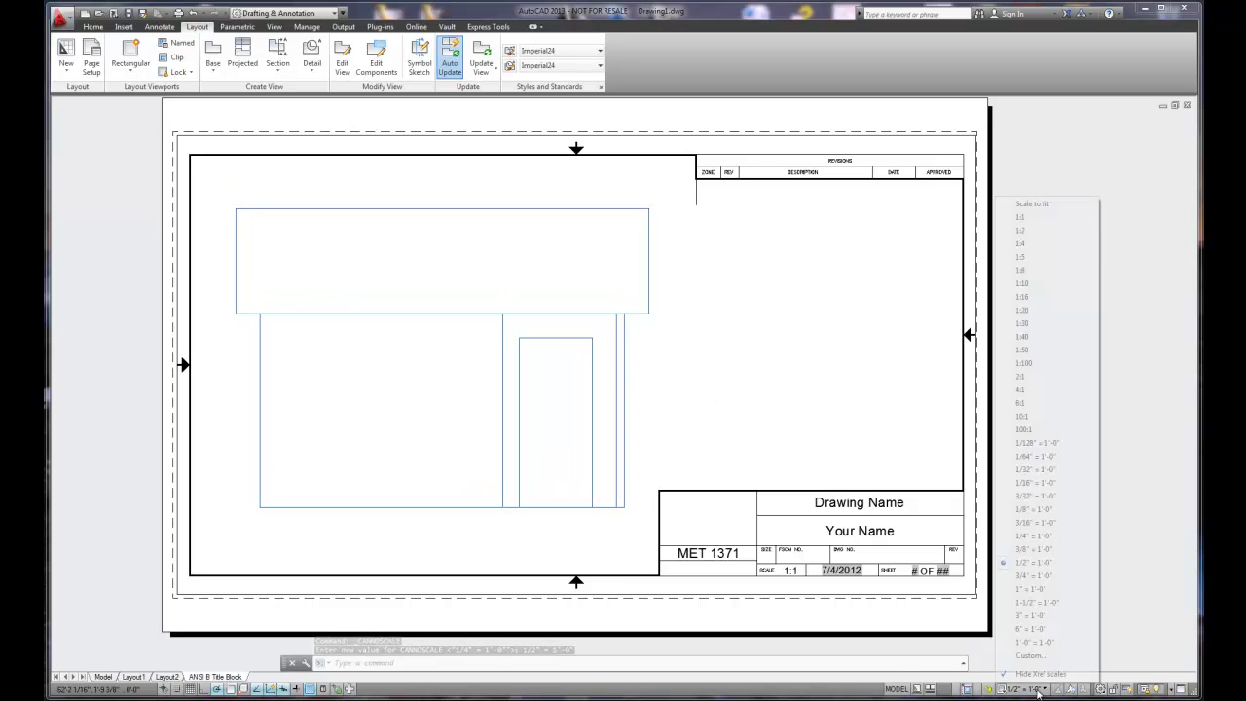
pyautogui.click(1027, 537)
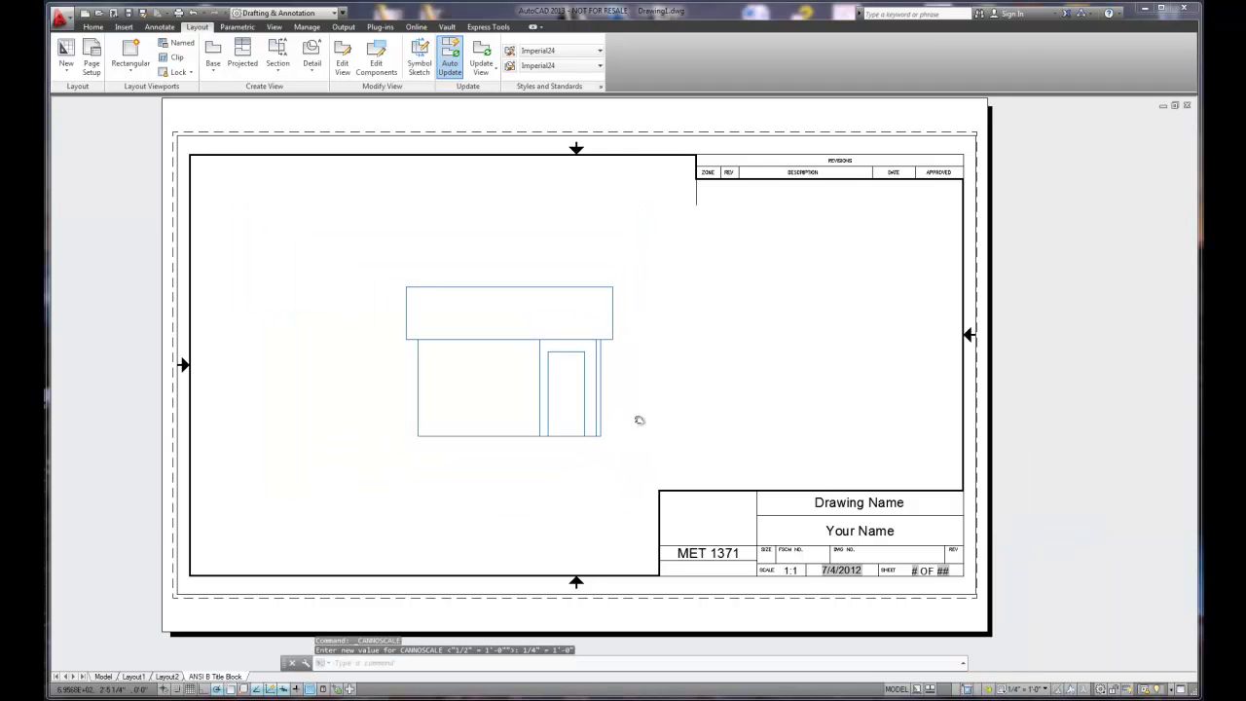
# Zoom the title block viewport to the drawing's extents to view the floor plan and both elevations.
pyautogui.click(1034, 689)
pyautogui.click(407, 349)
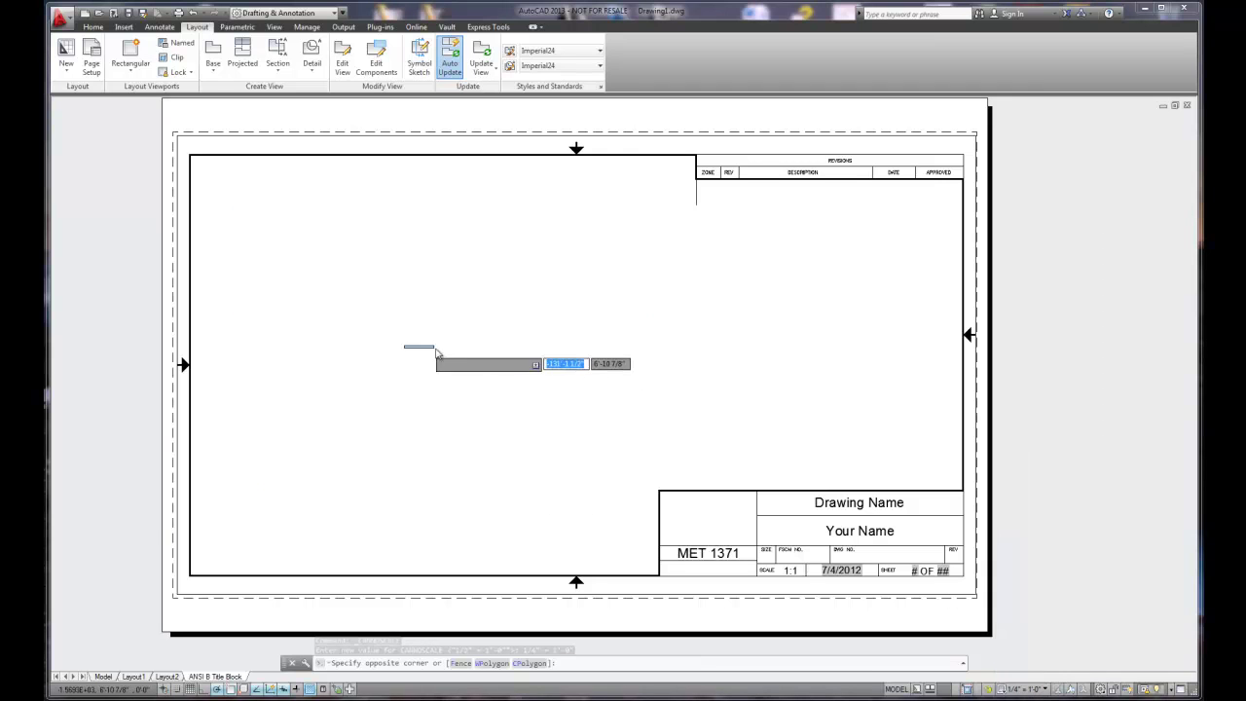
pyautogui.middleClick(432, 351)
pyautogui.middleClick(432, 351)
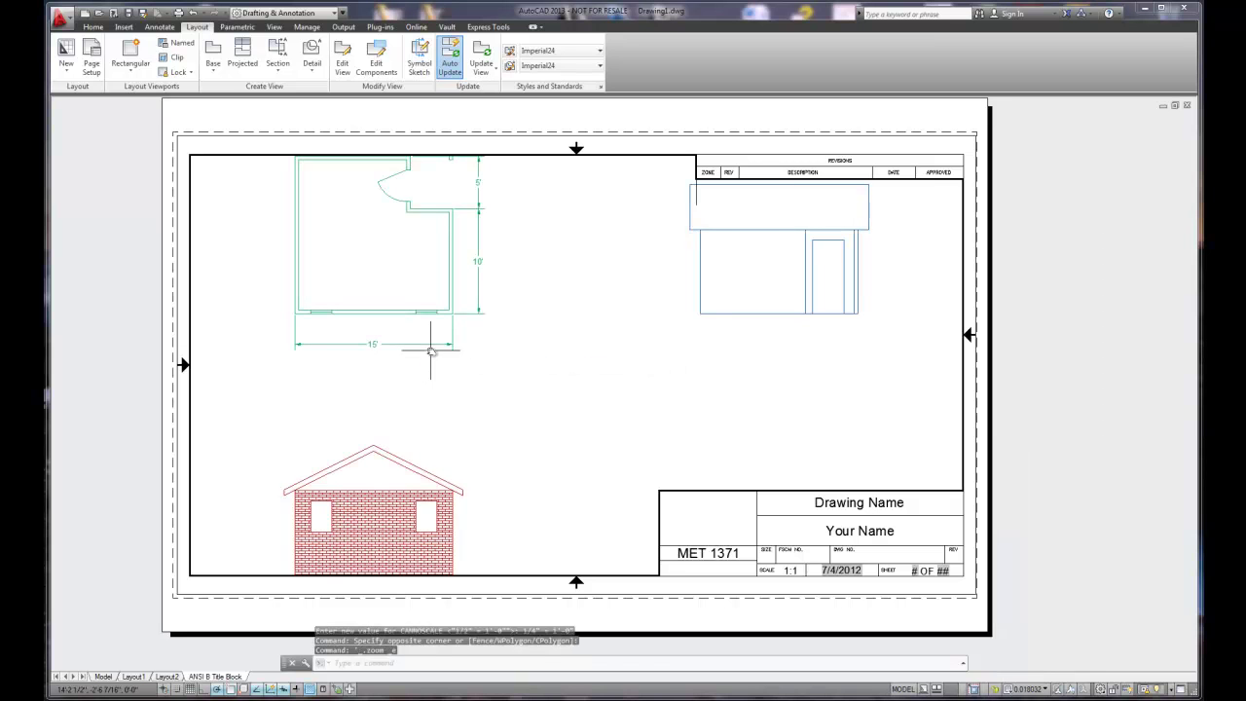
pyautogui.click(600, 356)
pyautogui.click(568, 376)
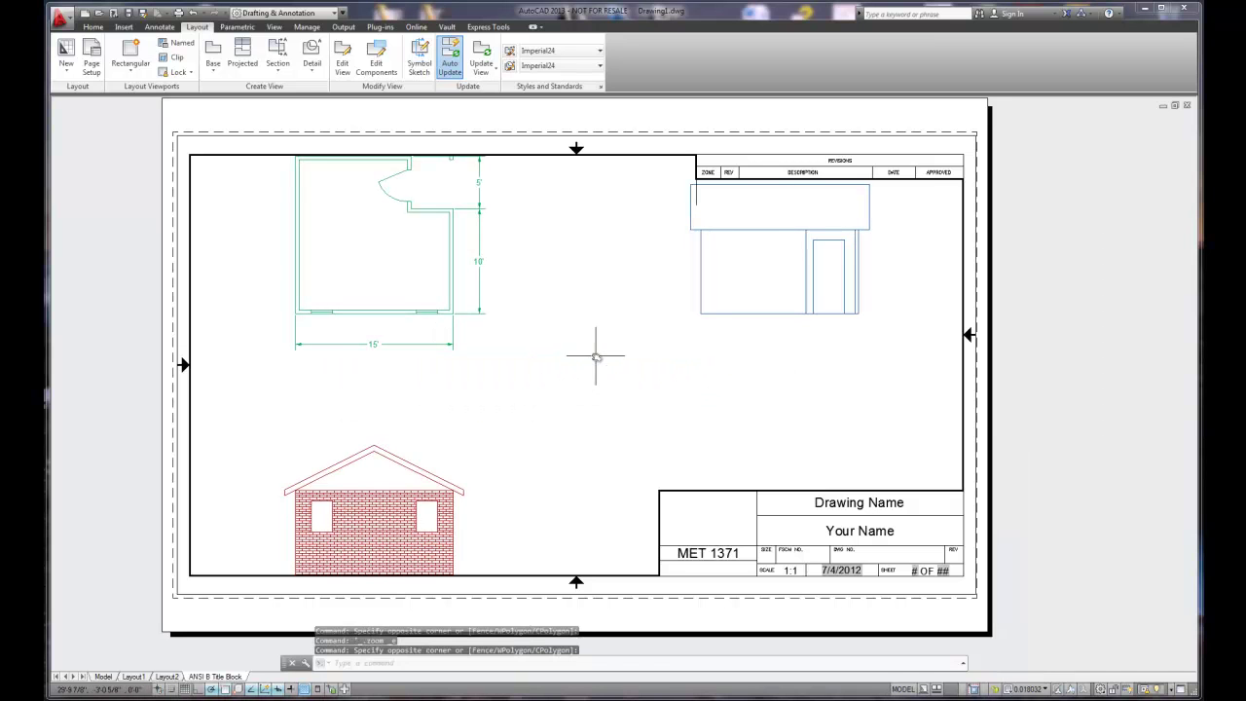
pyautogui.click(630, 347)
pyautogui.click(601, 345)
# Position the side elevation in the title block viewport, set its scale to 1/4" = 1'-0" and return to paper space.
pyautogui.moveTo(623, 345); pyautogui.dragTo(324, 423, button='middle')
pyautogui.click(1031, 688)
pyautogui.click(1050, 537)
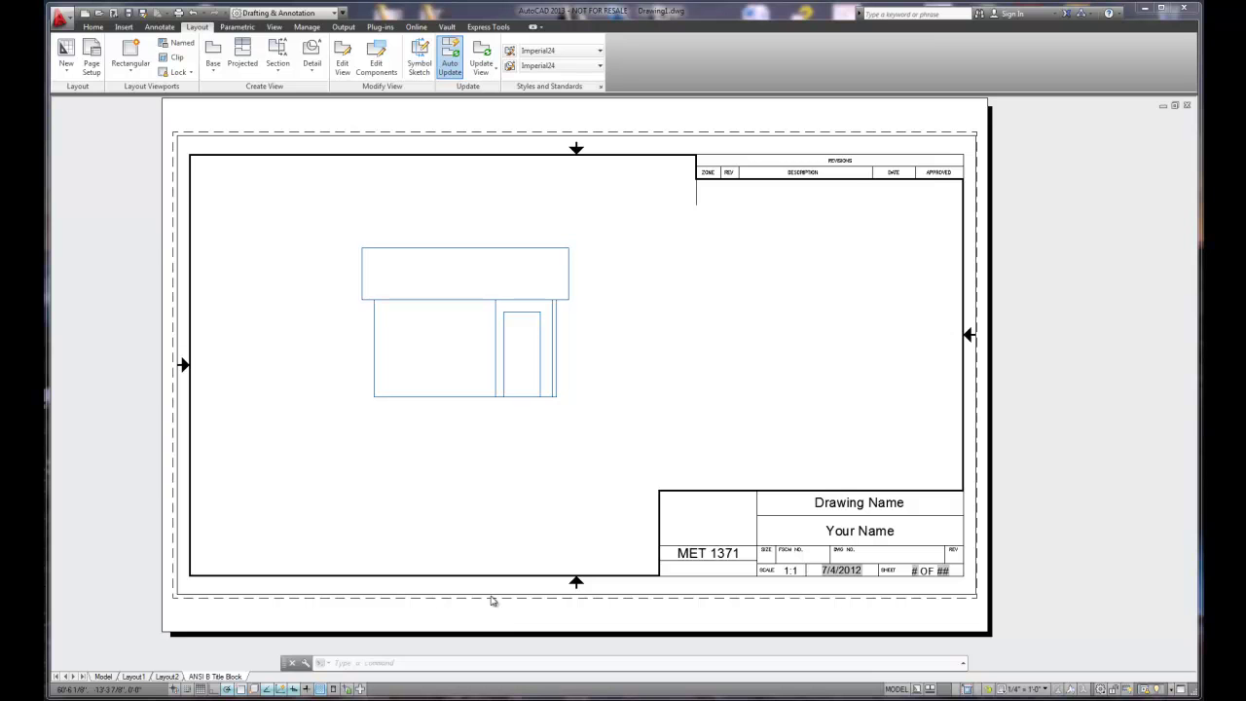
pyautogui.doubleClick(85, 450)
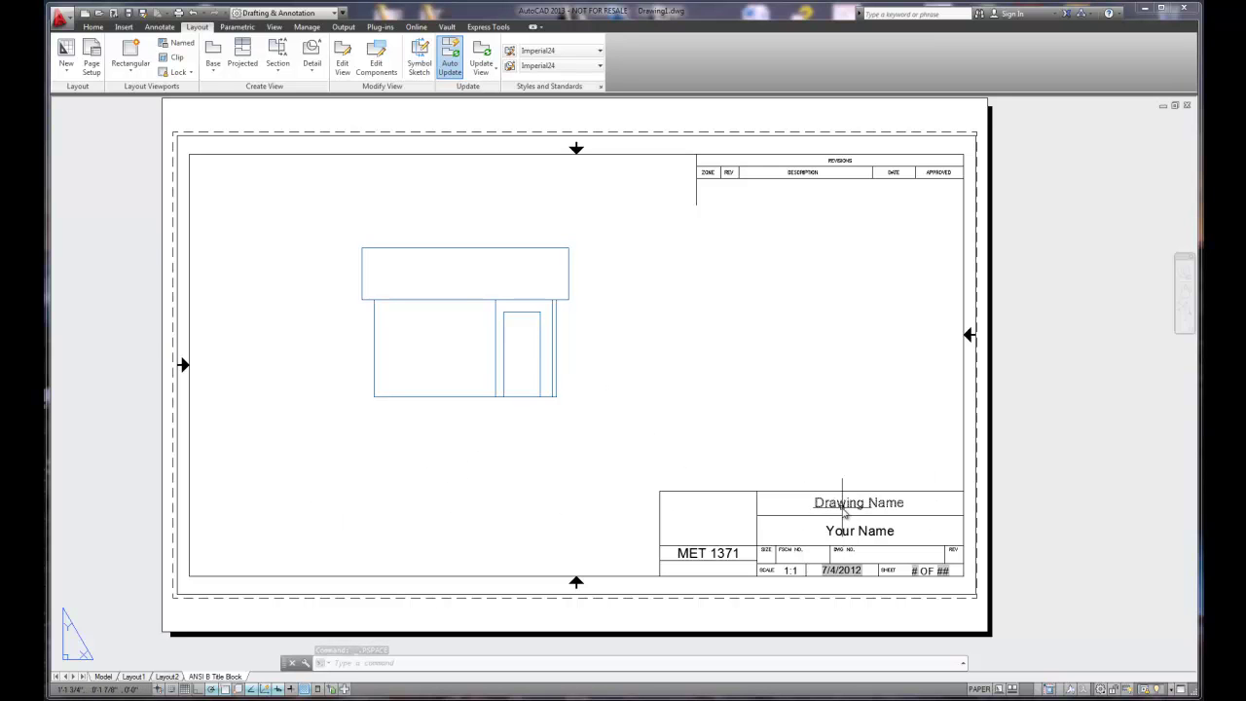
pyautogui.doubleClick(626, 419)
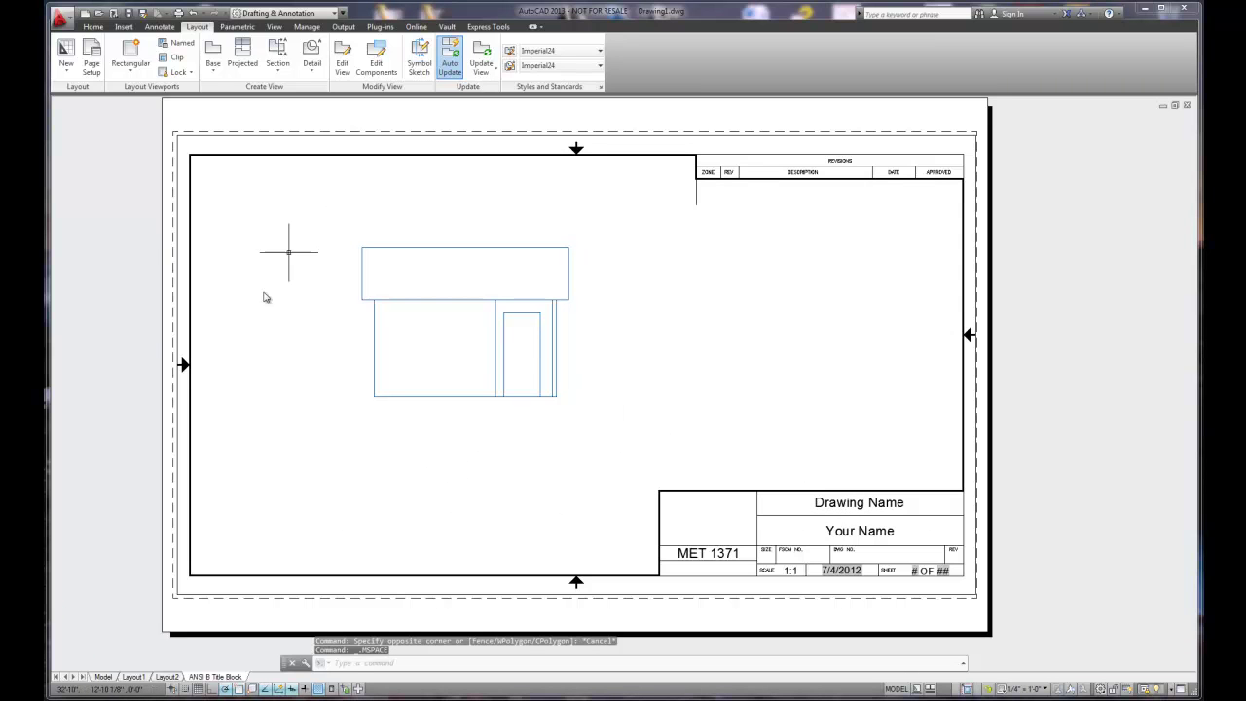
pyautogui.doubleClick(85, 509)
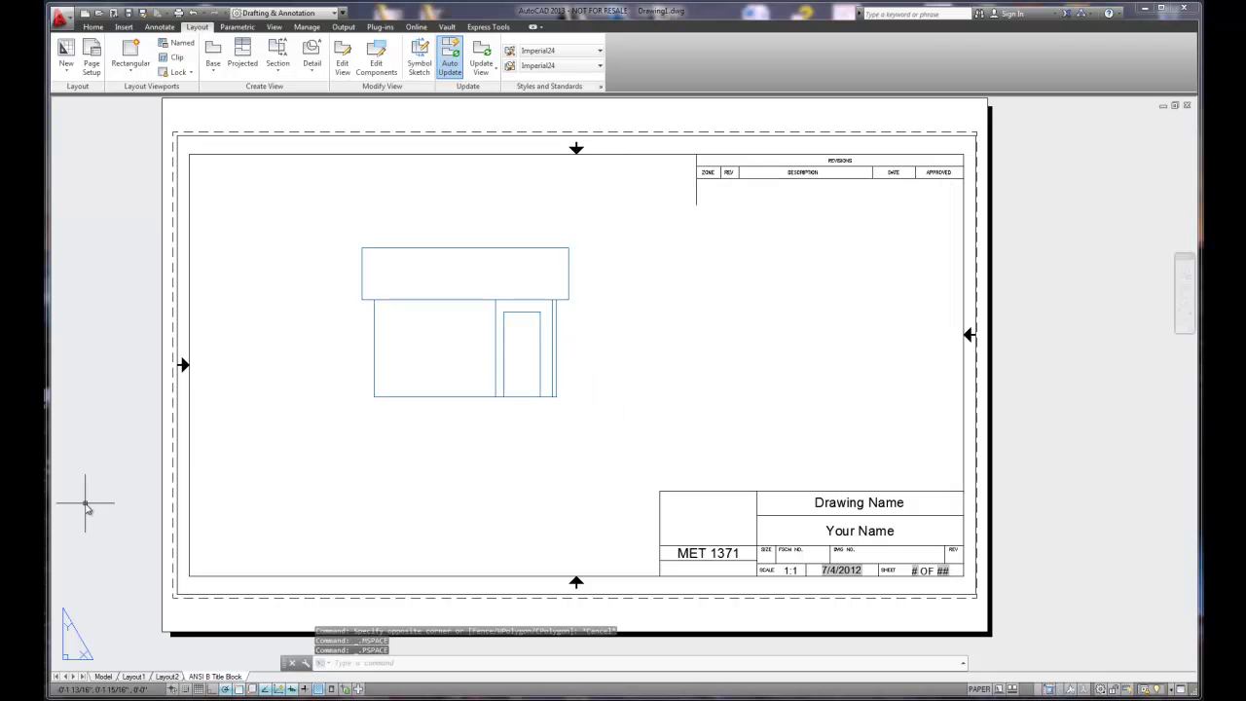
# In model space, hatch the side elevation's large wall with AR-BRSTD at scale 1", with the origin at the wall's lower-right corner.
pyautogui.click(103, 676)
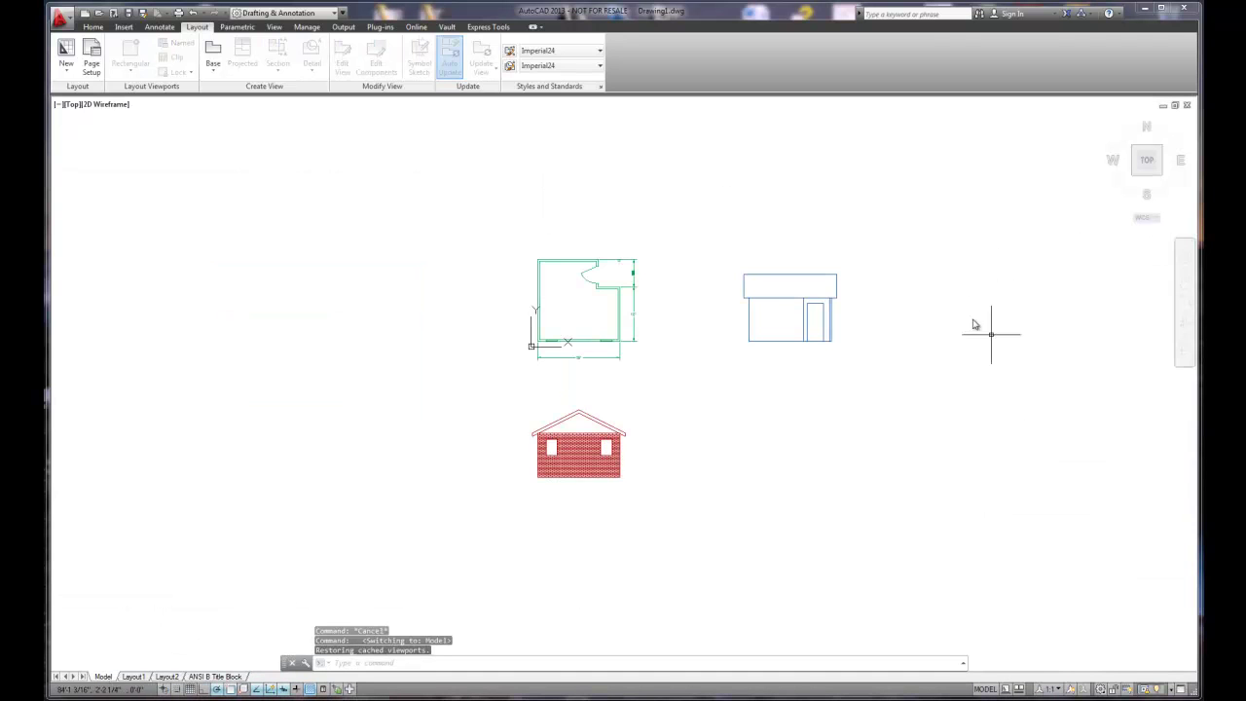
pyautogui.scroll(4, 845, 316)
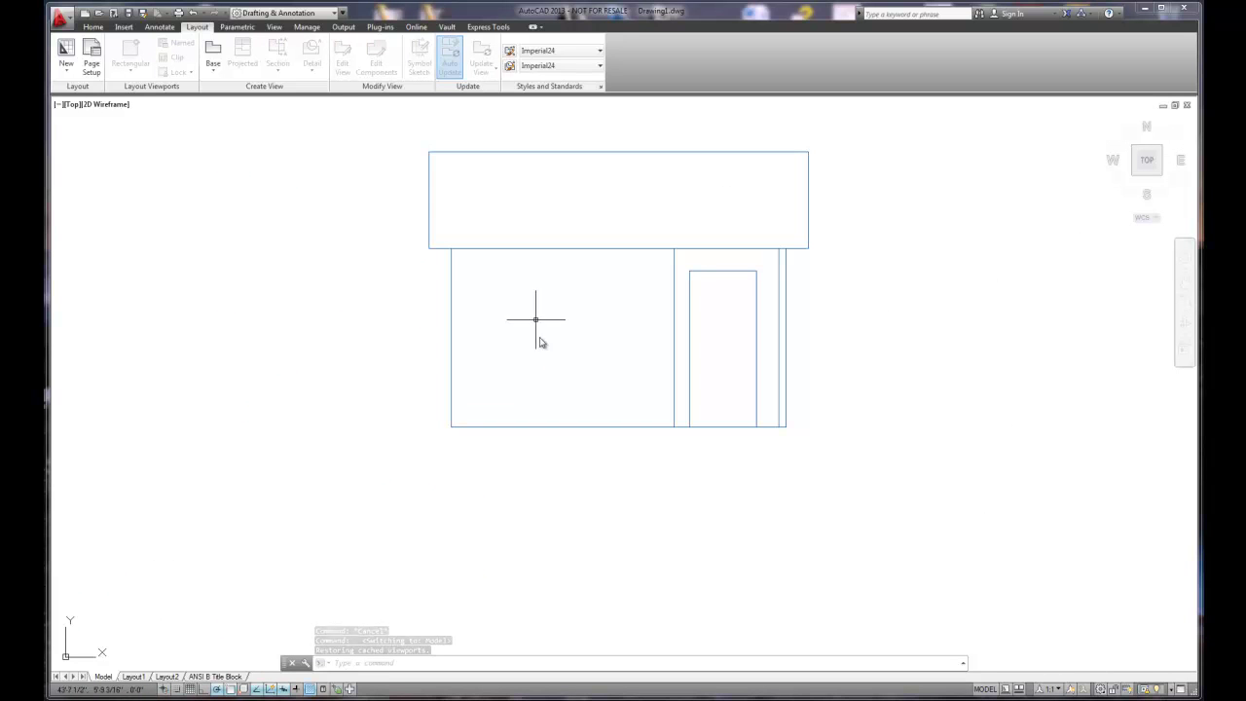
pyautogui.click(92, 27)
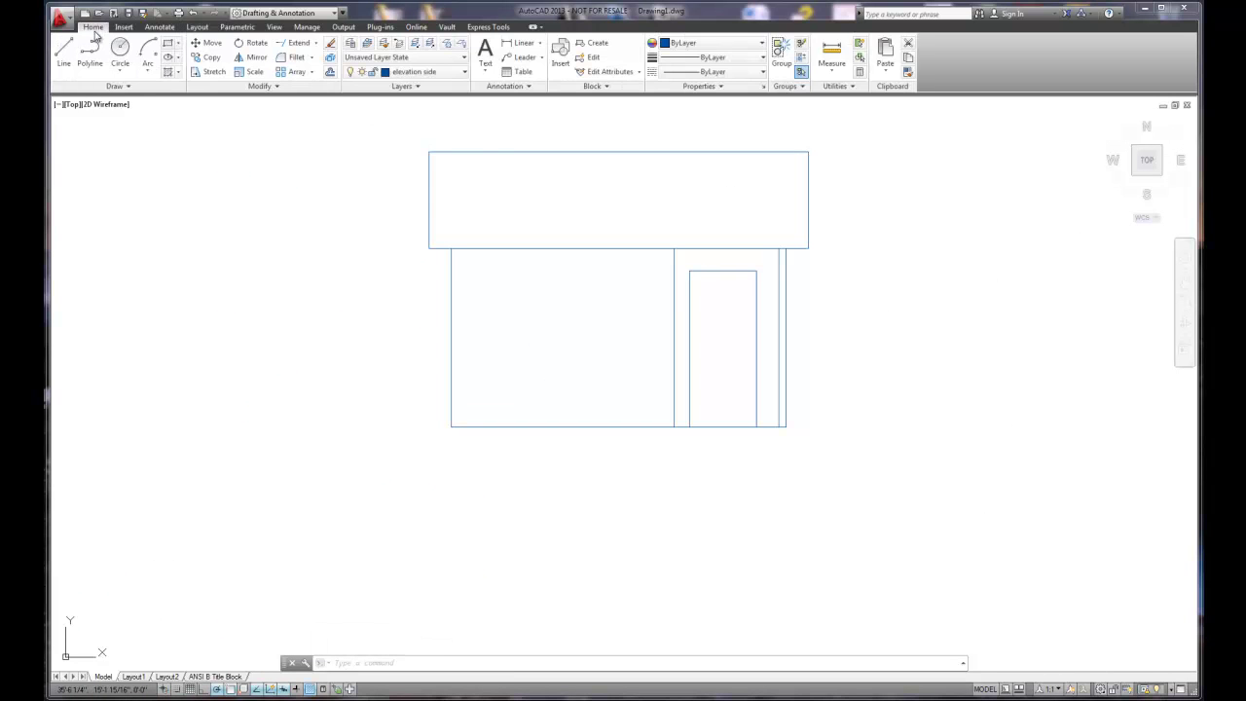
pyautogui.click(171, 73)
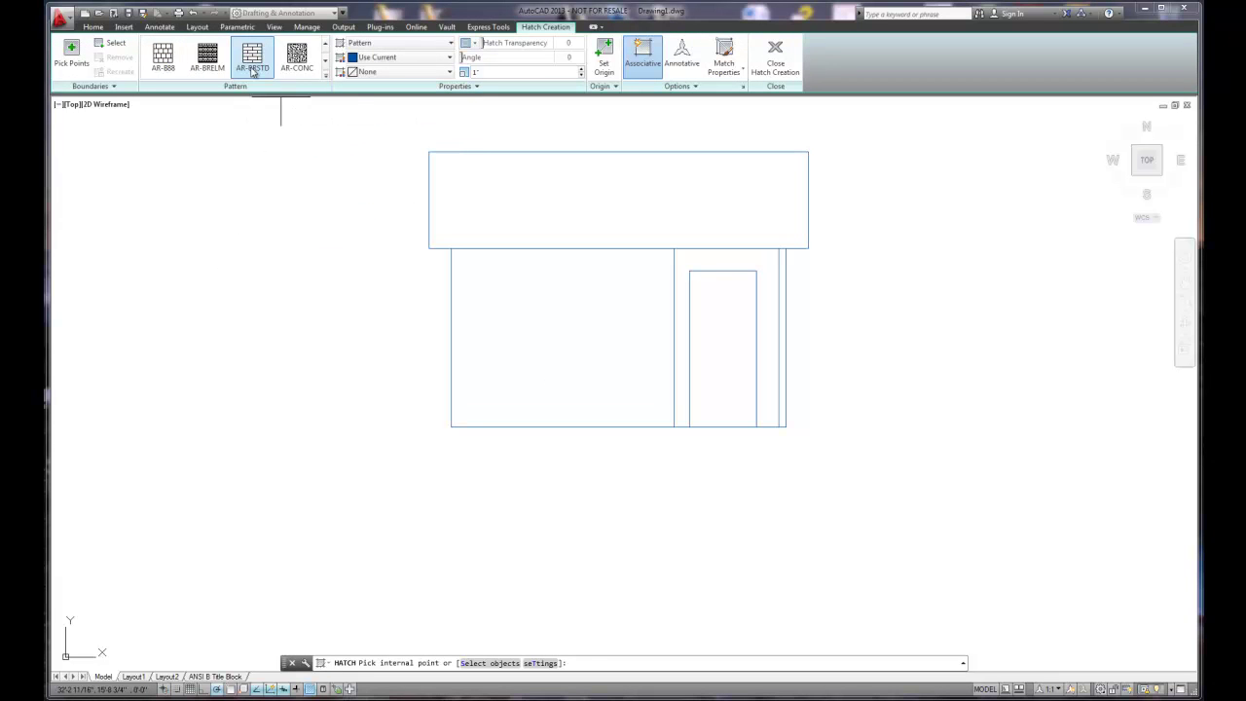
pyautogui.click(253, 59)
pyautogui.click(604, 59)
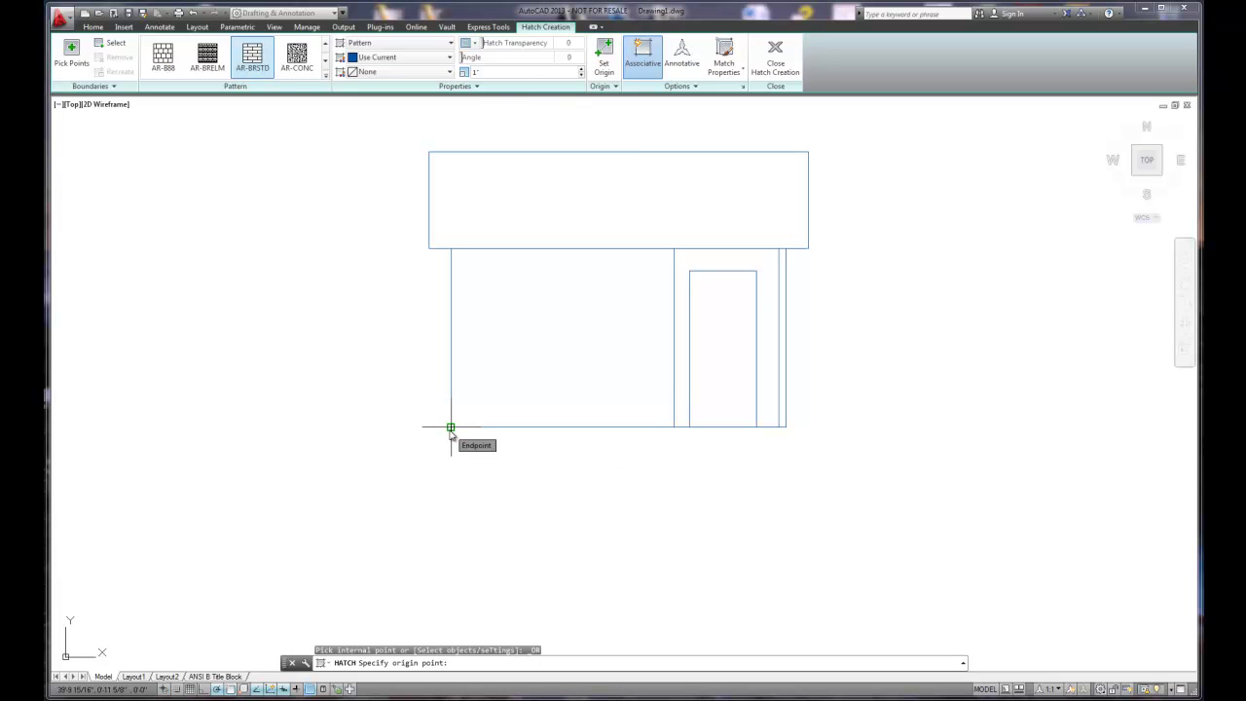
pyautogui.click(675, 427)
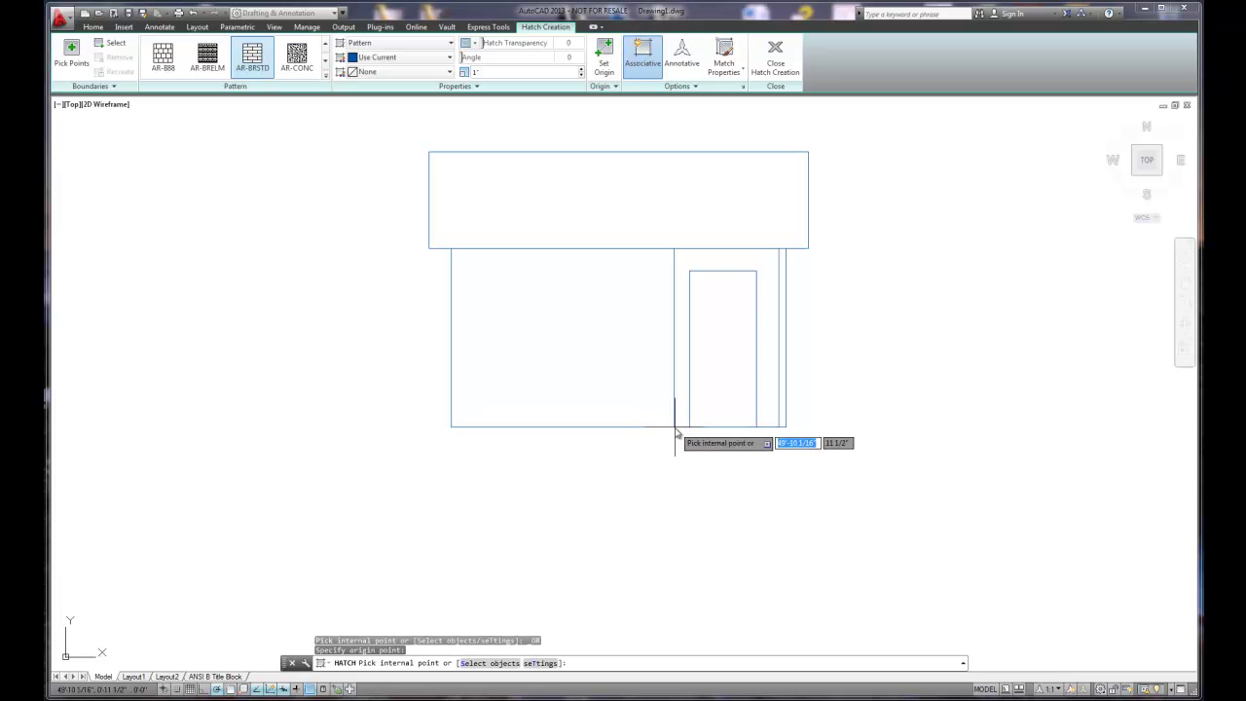
pyautogui.click(71, 55)
pyautogui.click(643, 348)
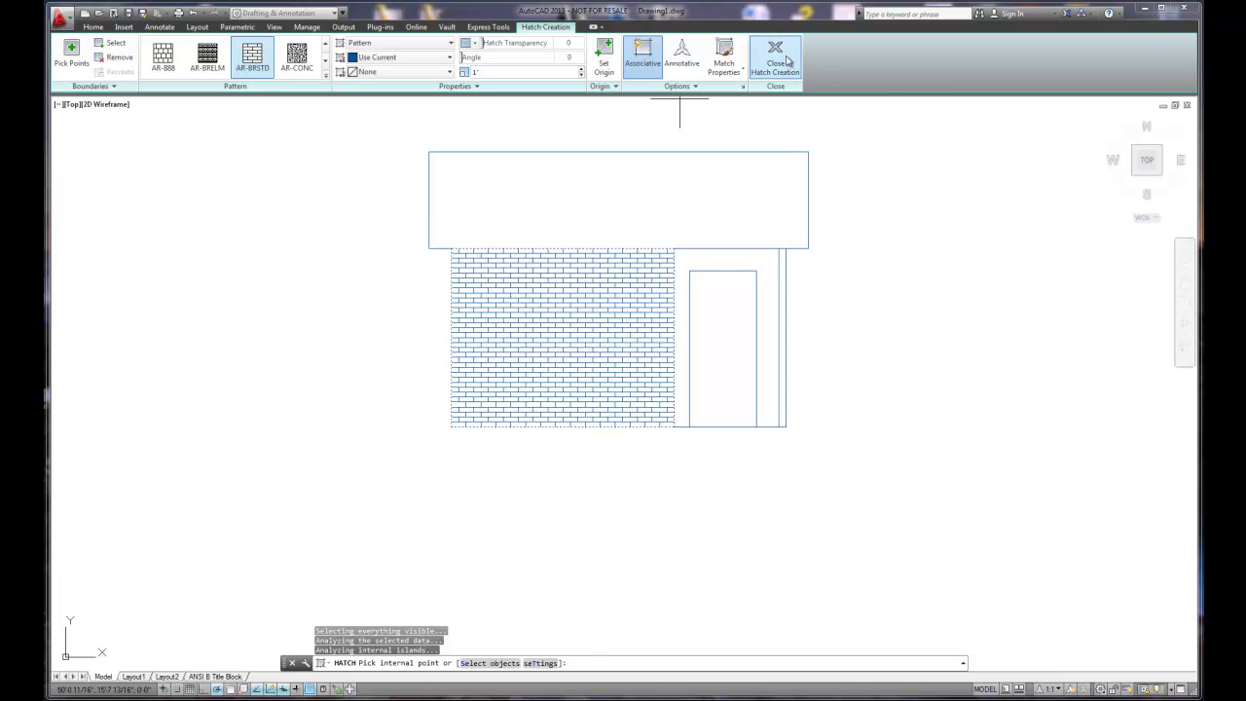
pyautogui.rightClick(290, 175)
pyautogui.click(317, 175)
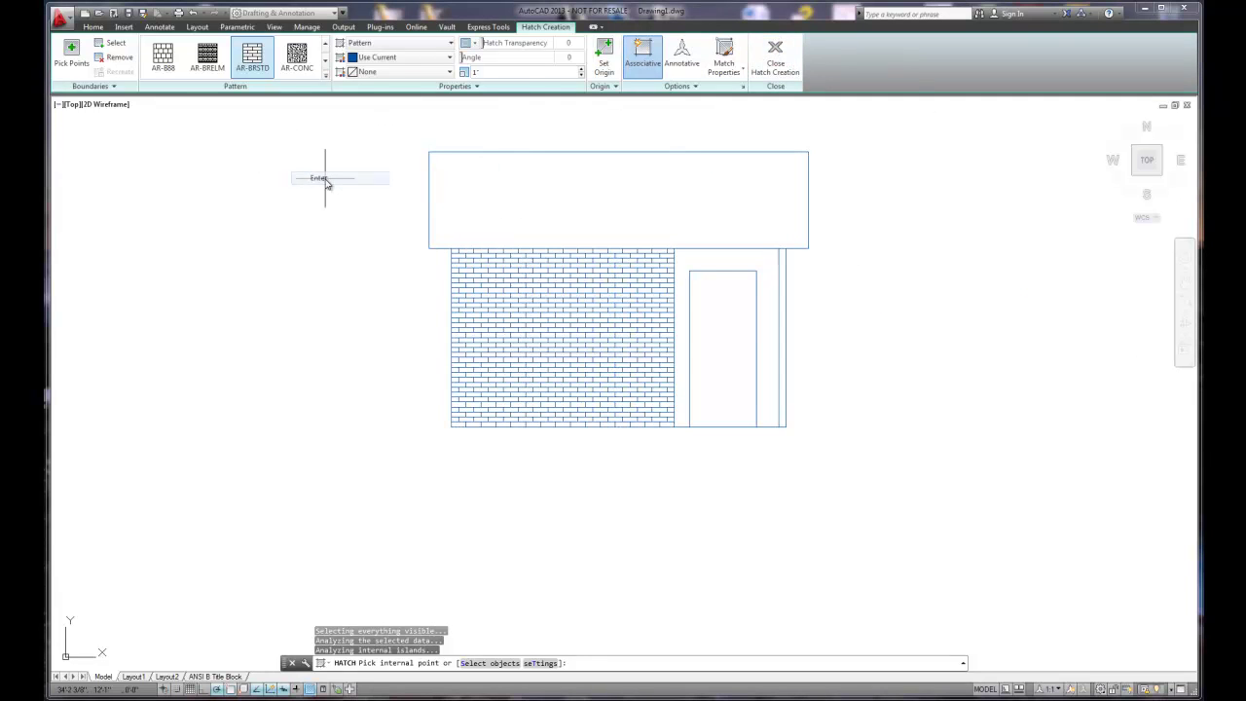
# Offset the side elevation's base line 8" upward.
pyautogui.scroll(3, 759, 417)
pyautogui.scroll(-1, 758, 419)
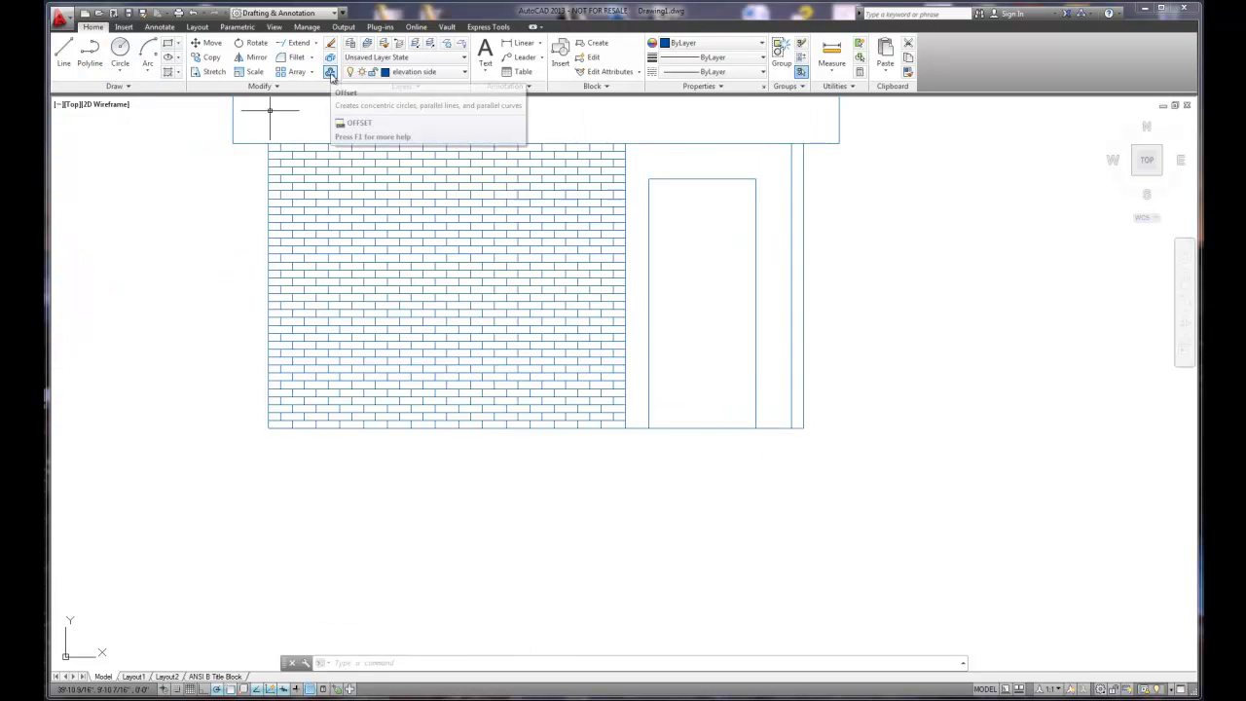
pyautogui.click(330, 73)
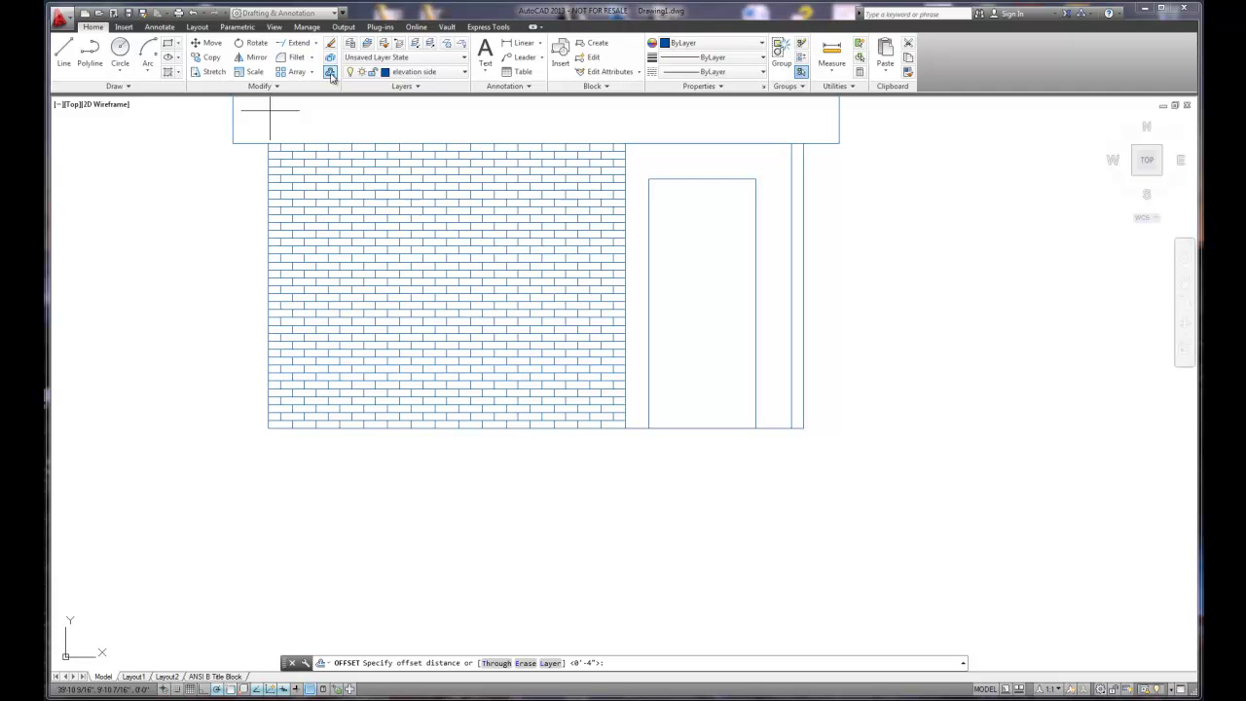
pyautogui.moveTo(805, 220)
pyautogui.mouseDown(button='middle')
pyautogui.moveTo(856, 264)
pyautogui.moveTo(821, 353)
pyautogui.mouseUp(button='middle')
pyautogui.click(330, 73)
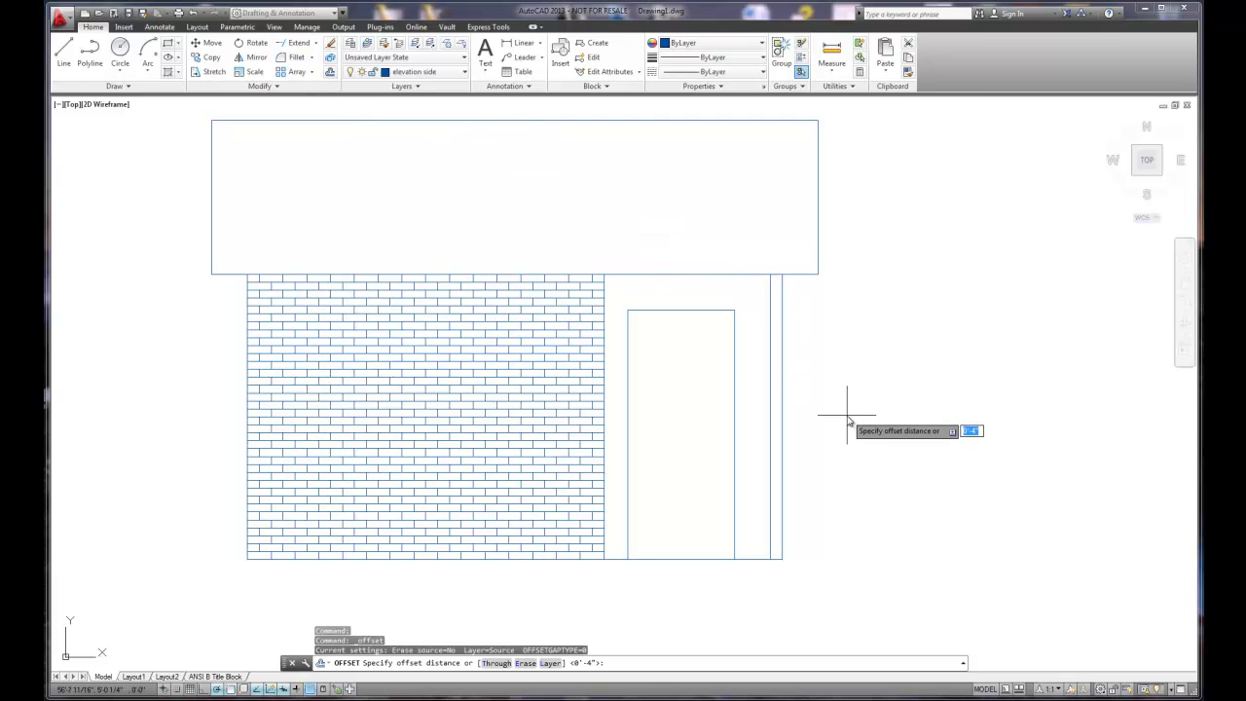
pyautogui.press('Return')
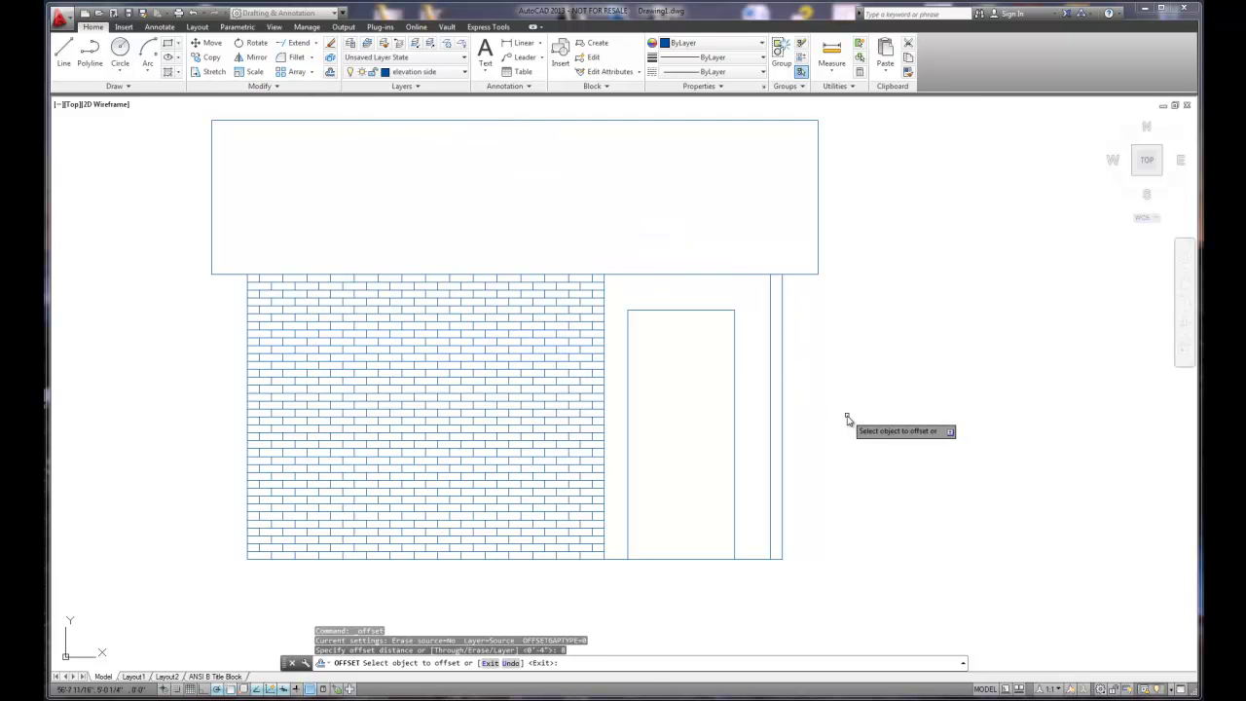
pyautogui.click(619, 562)
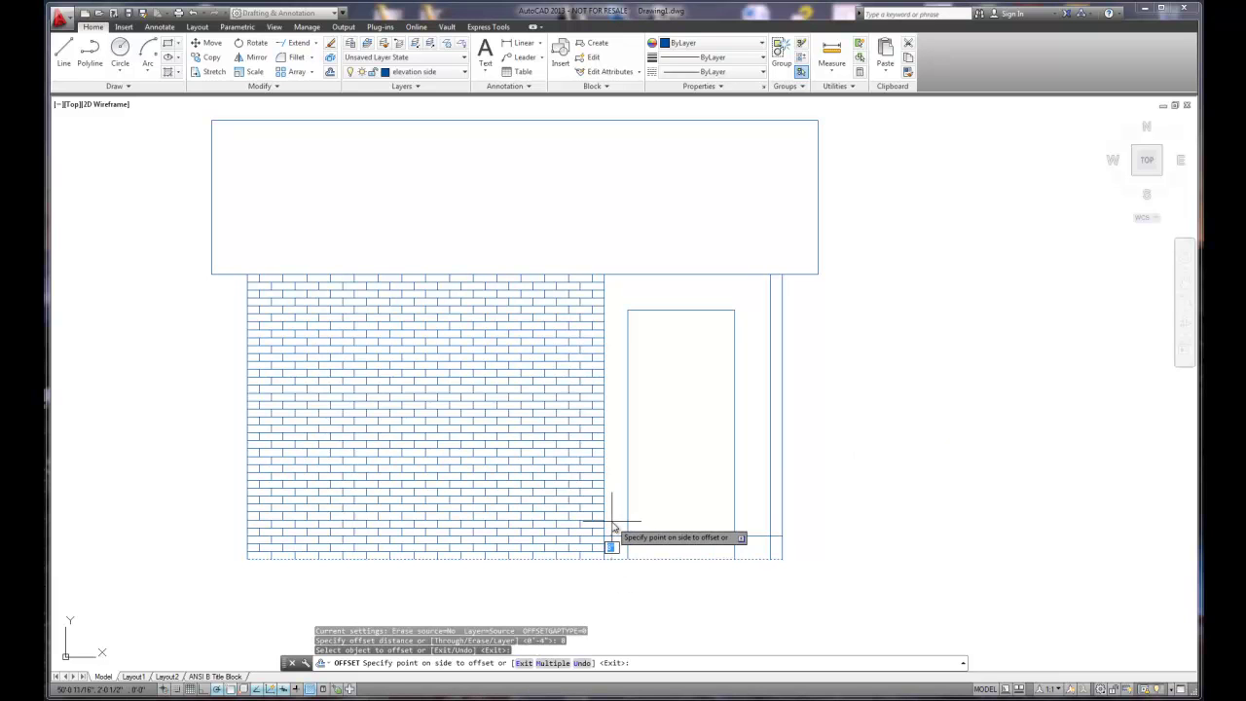
pyautogui.click(616, 525)
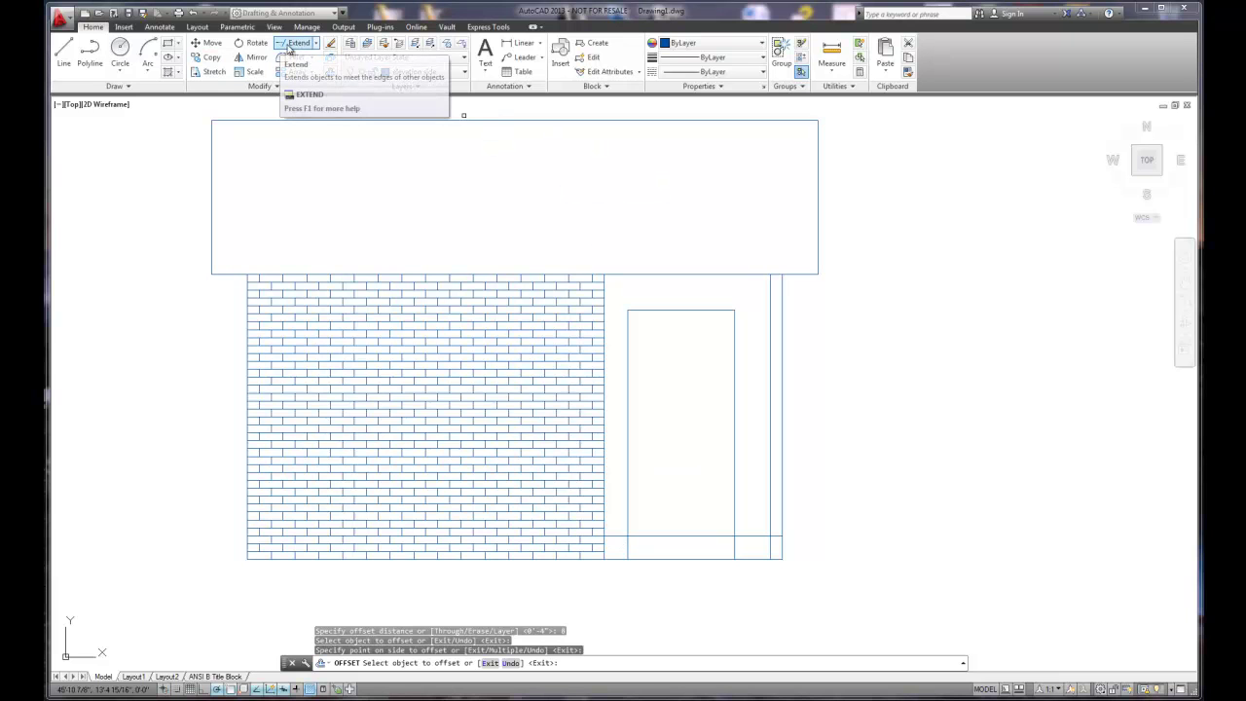
# Trim the offset line using the brick wall's right edge as the cutting edge.
pyautogui.click(311, 64)
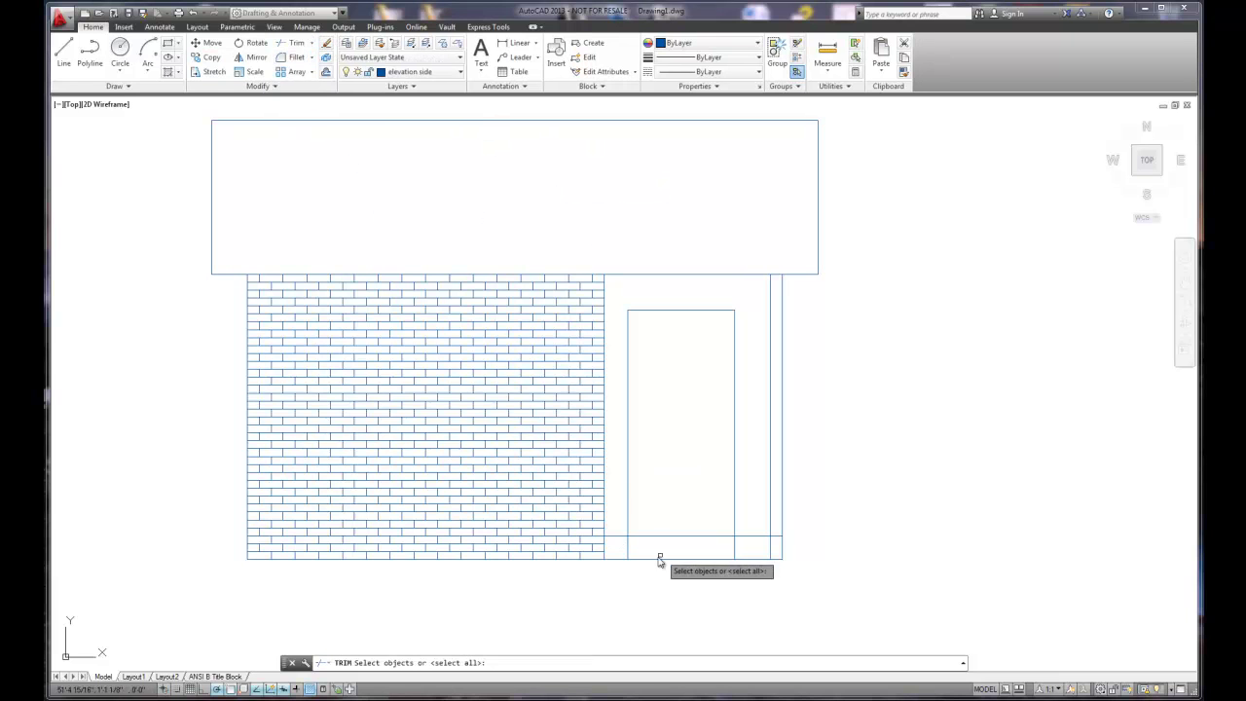
pyautogui.click(603, 529)
pyautogui.press('Return')
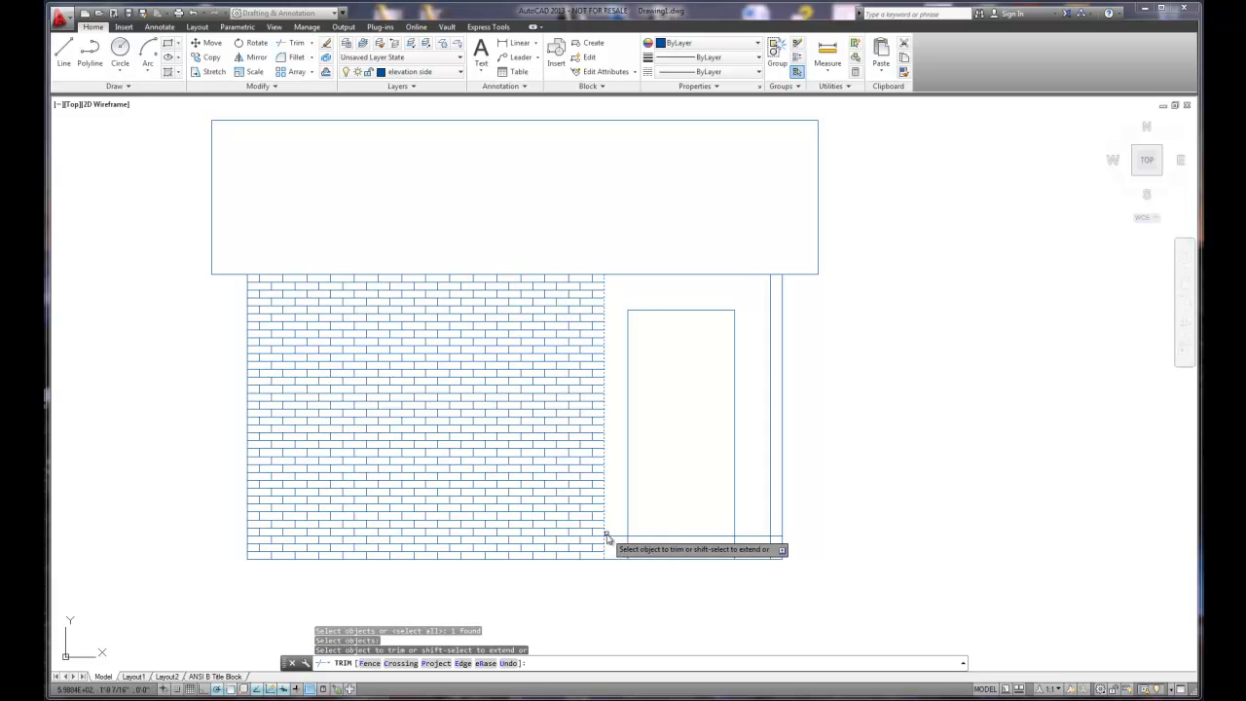
pyautogui.rightClick(617, 549)
pyautogui.click(648, 381)
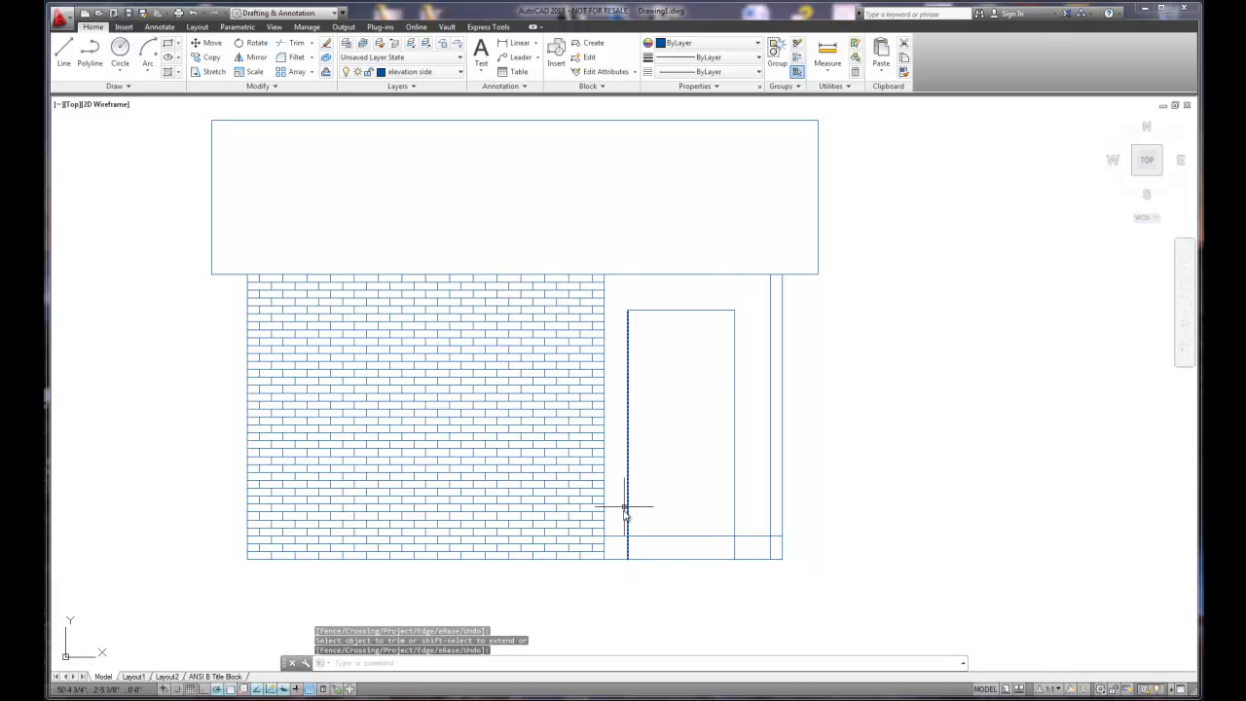
pyautogui.rightClick(619, 539)
pyautogui.click(648, 554)
# Offset the lowest siding line repeatedly upward at 8" spacing until the lines reach just below the top of the side elevation's door.
pyautogui.click(325, 72)
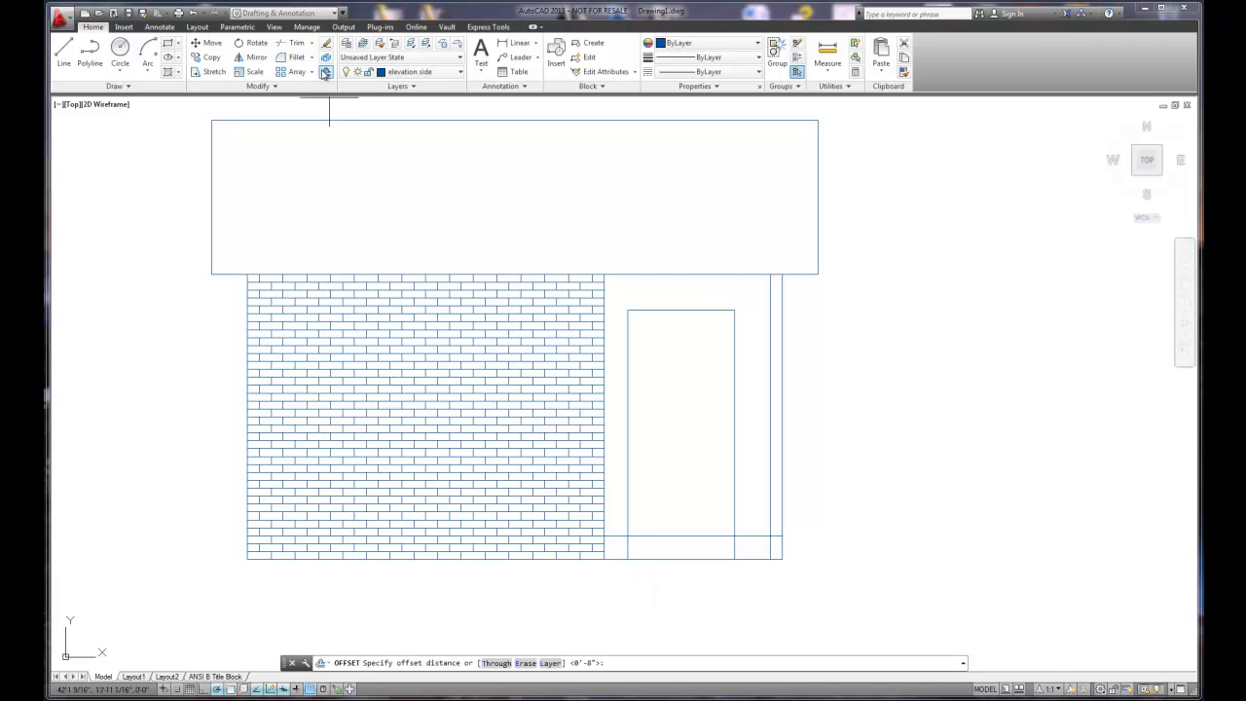
pyautogui.rightClick(657, 424)
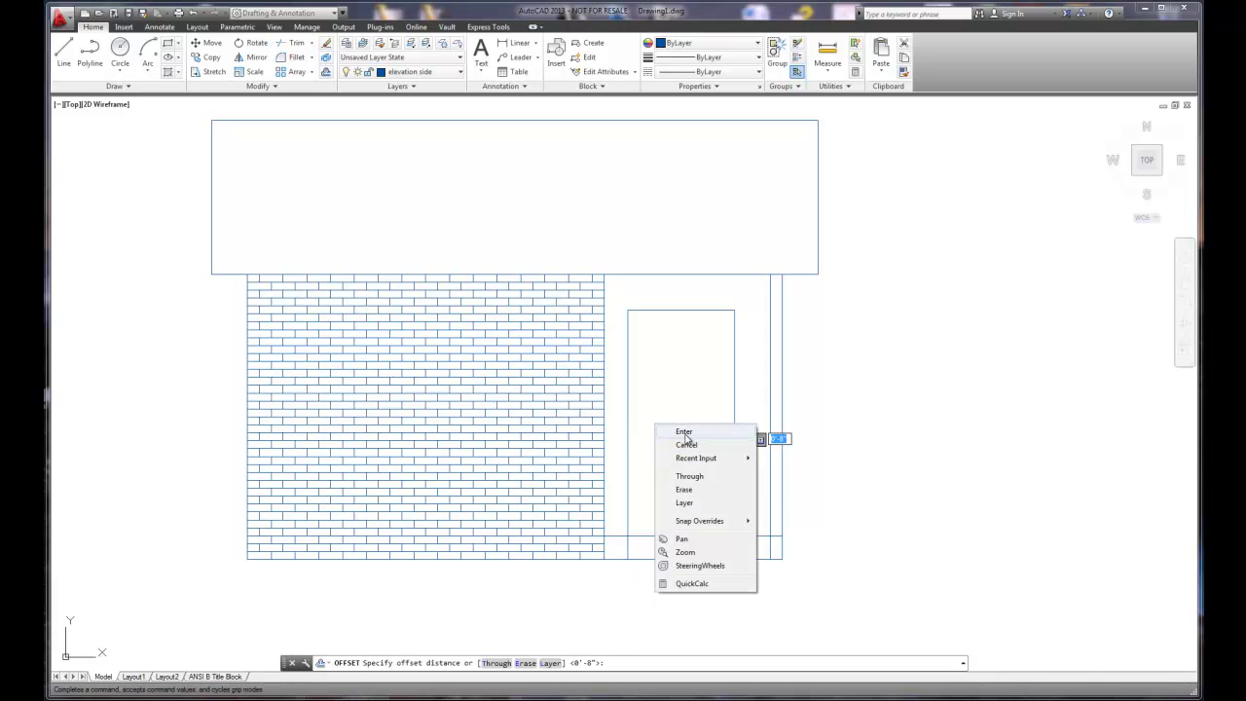
pyautogui.click(685, 432)
pyautogui.click(693, 538)
pyautogui.click(692, 516)
pyautogui.click(694, 511)
pyautogui.click(696, 496)
pyautogui.click(695, 488)
pyautogui.click(696, 473)
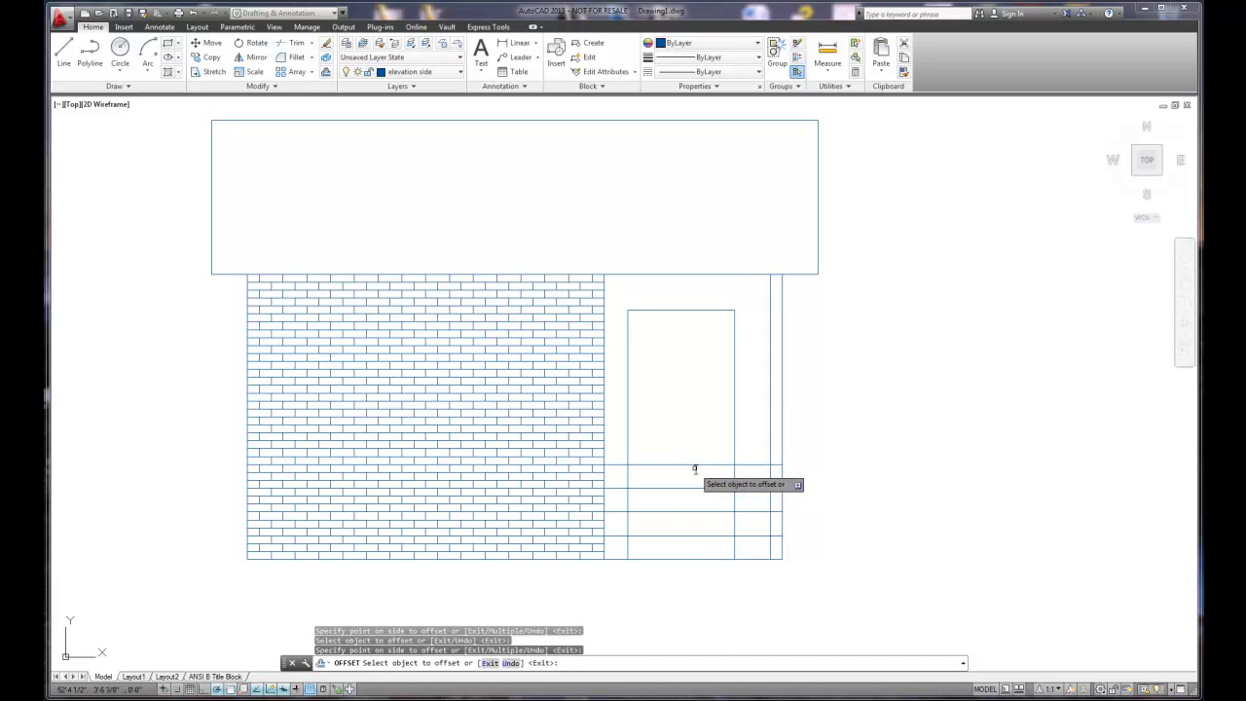
pyautogui.click(695, 466)
pyautogui.click(693, 436)
pyautogui.click(693, 440)
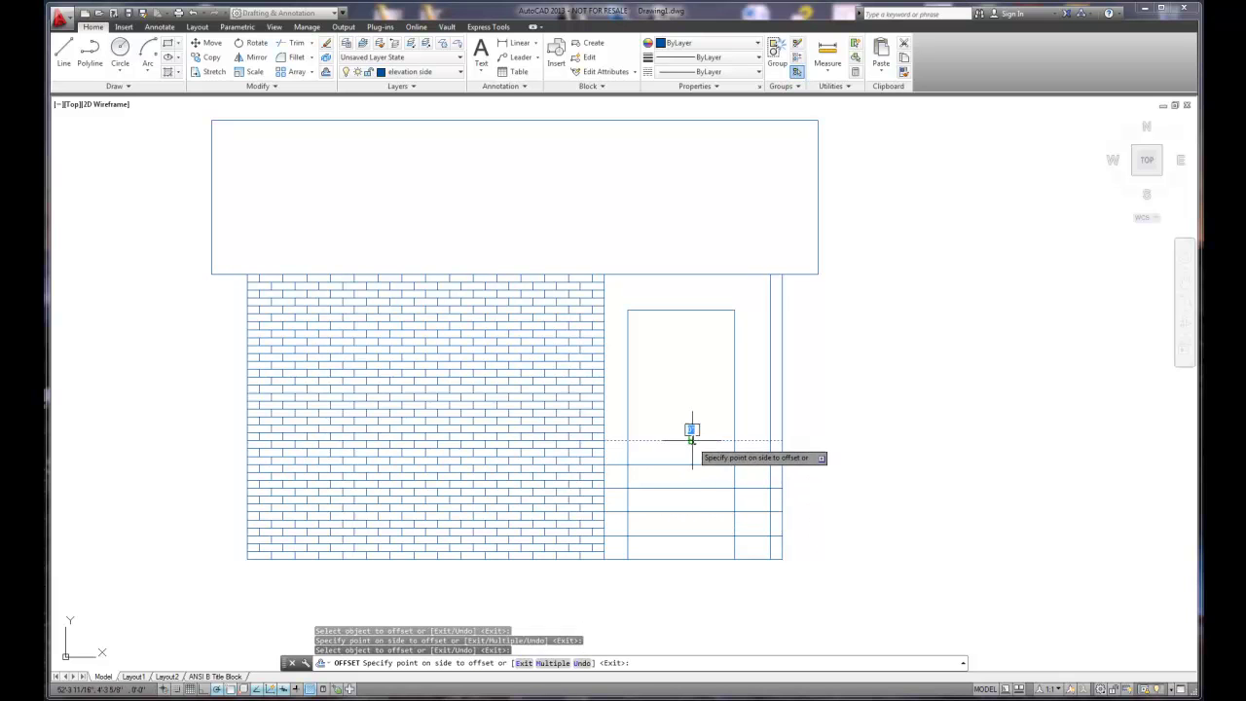
pyautogui.click(692, 419)
pyautogui.click(692, 417)
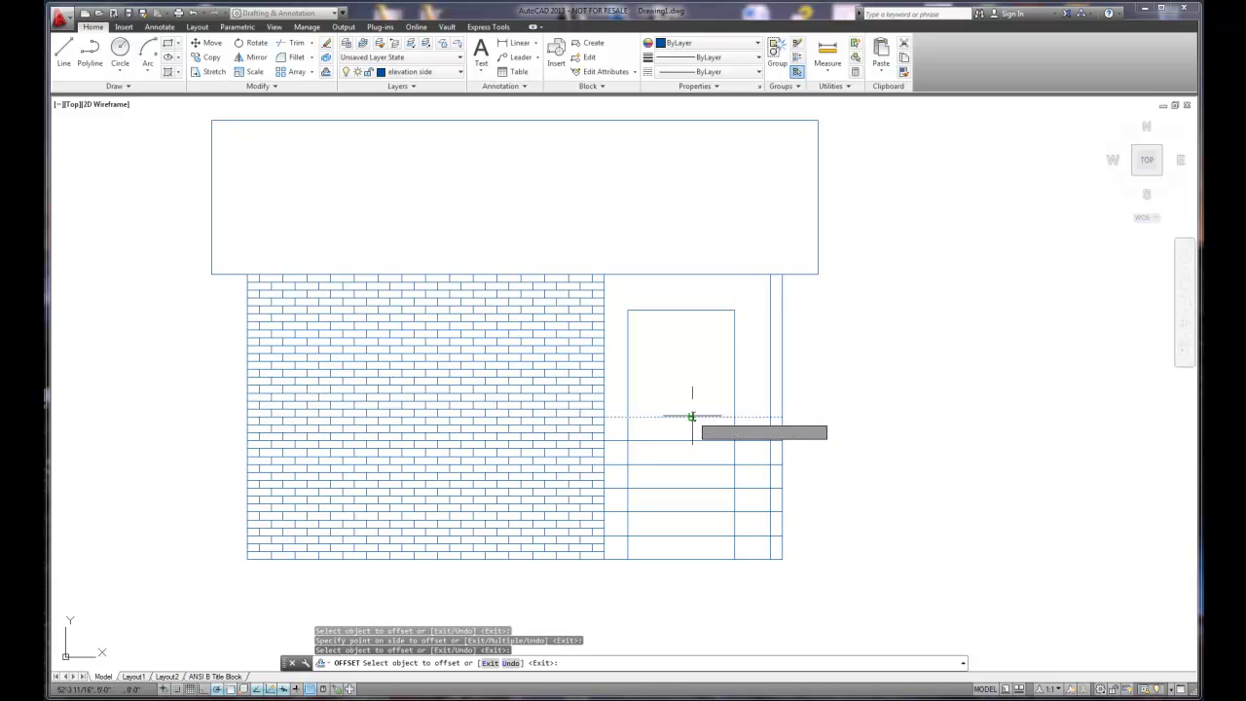
pyautogui.click(690, 394)
pyautogui.click(690, 393)
pyautogui.click(687, 375)
pyautogui.click(686, 369)
pyautogui.click(683, 351)
pyautogui.click(683, 347)
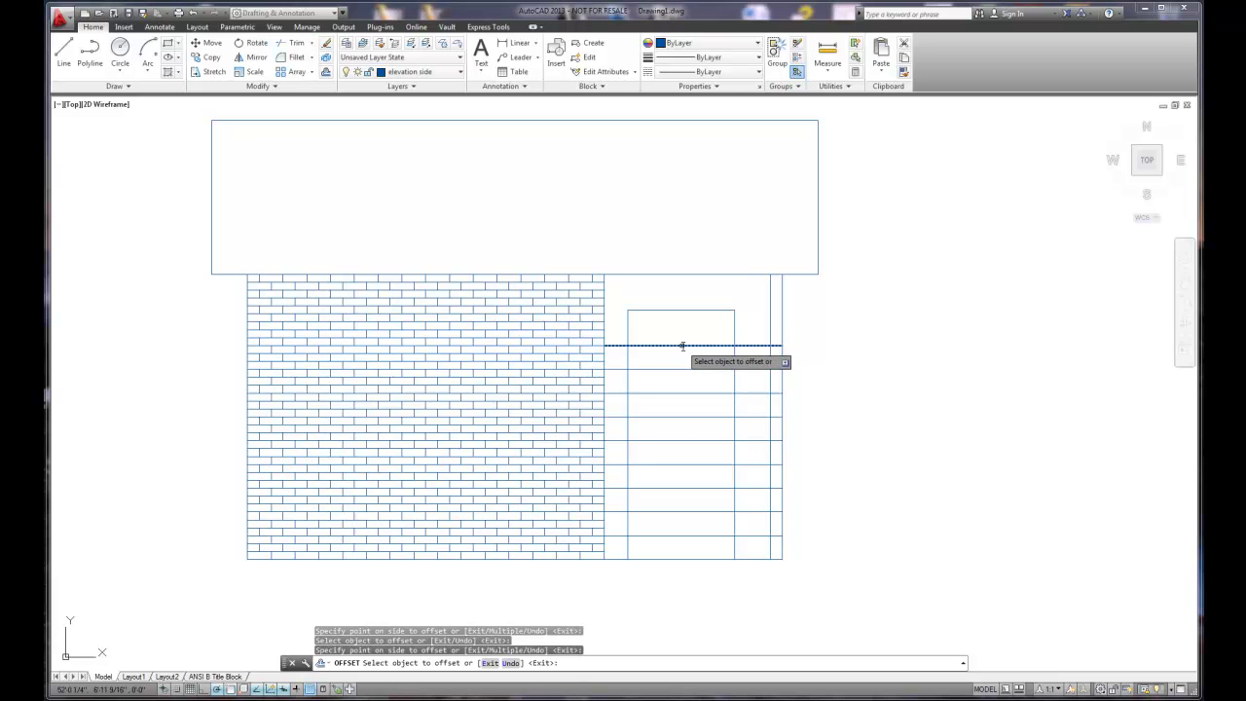
pyautogui.click(680, 330)
pyautogui.click(680, 323)
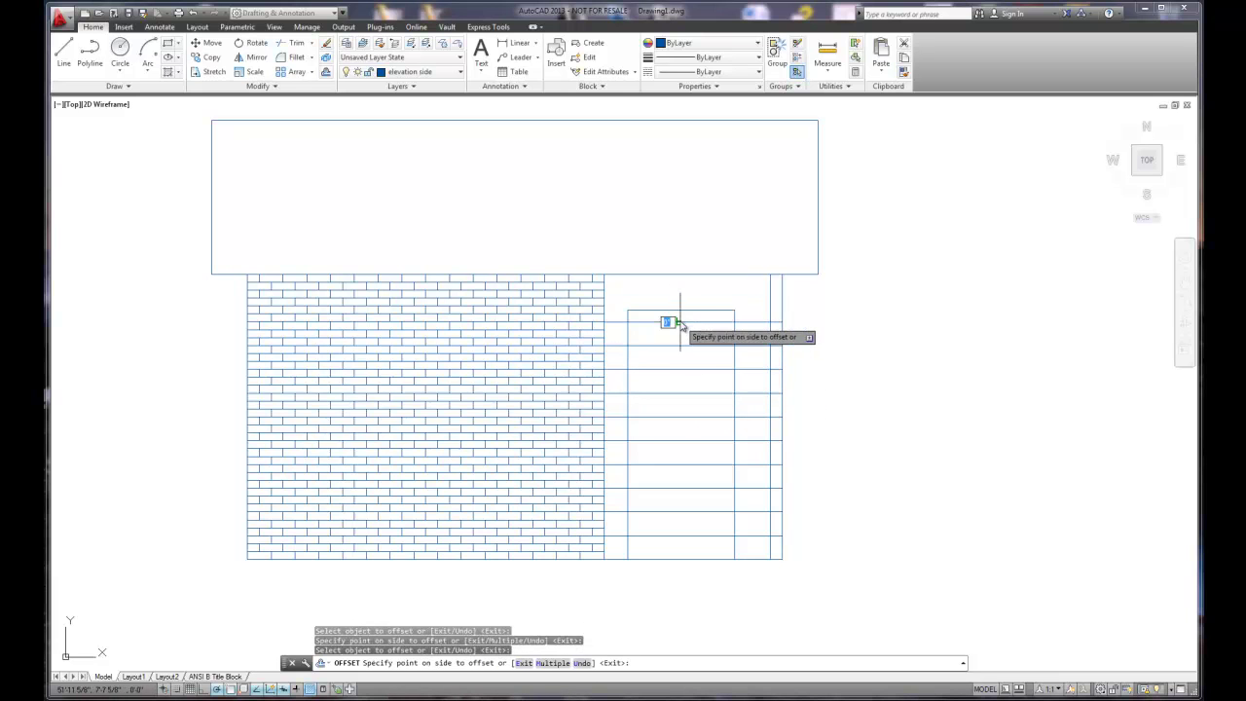
pyautogui.rightClick(946, 301)
pyautogui.click(956, 308)
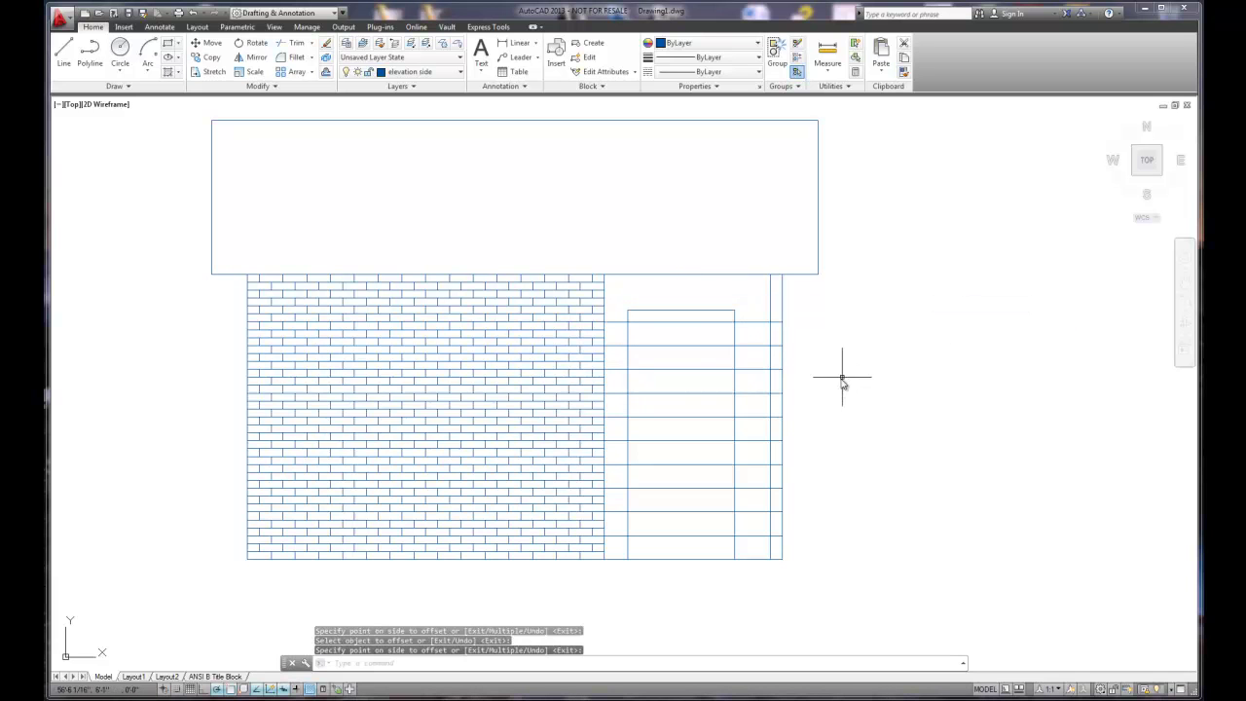
# Offset the uppermost siding line 8" upward to add one more line above the door.
pyautogui.rightClick(724, 341)
pyautogui.click(732, 335)
pyautogui.rightClick(693, 328)
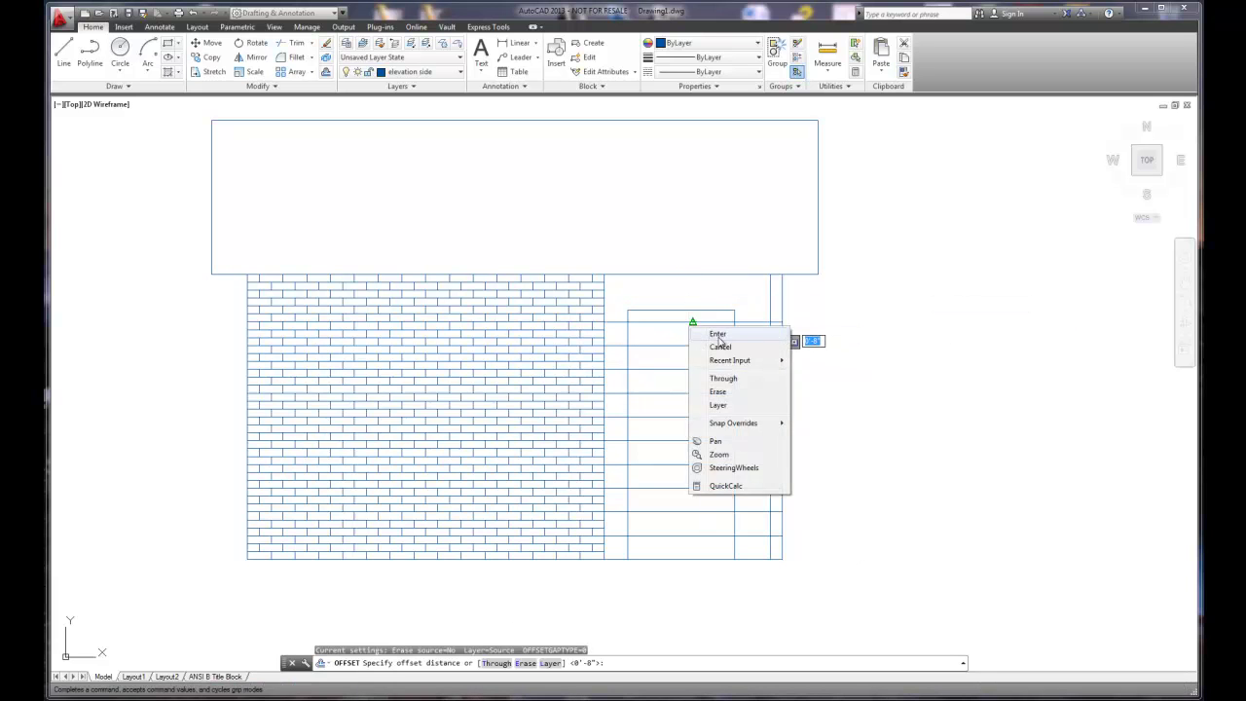
pyautogui.click(718, 334)
pyautogui.click(690, 327)
pyautogui.click(687, 298)
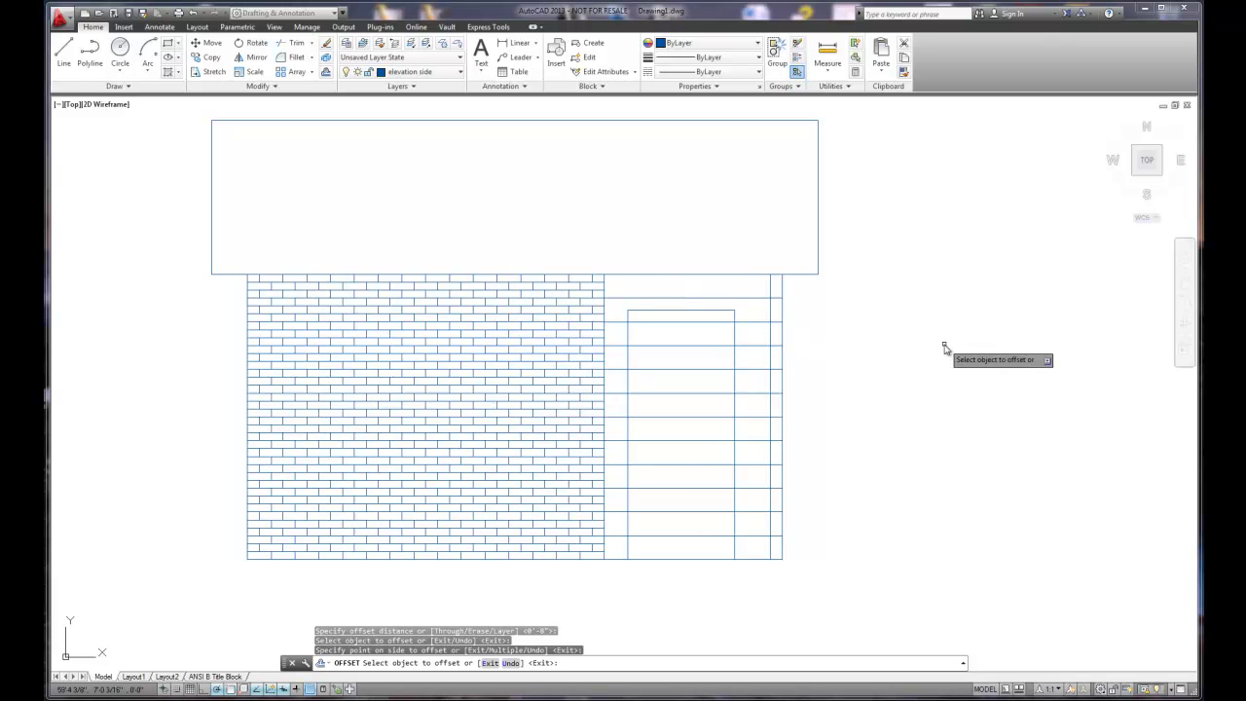
# Trim the siding lines out of the door opening, using both door sides and the corner post's inner edge as cutting edges.
pyautogui.click(301, 45)
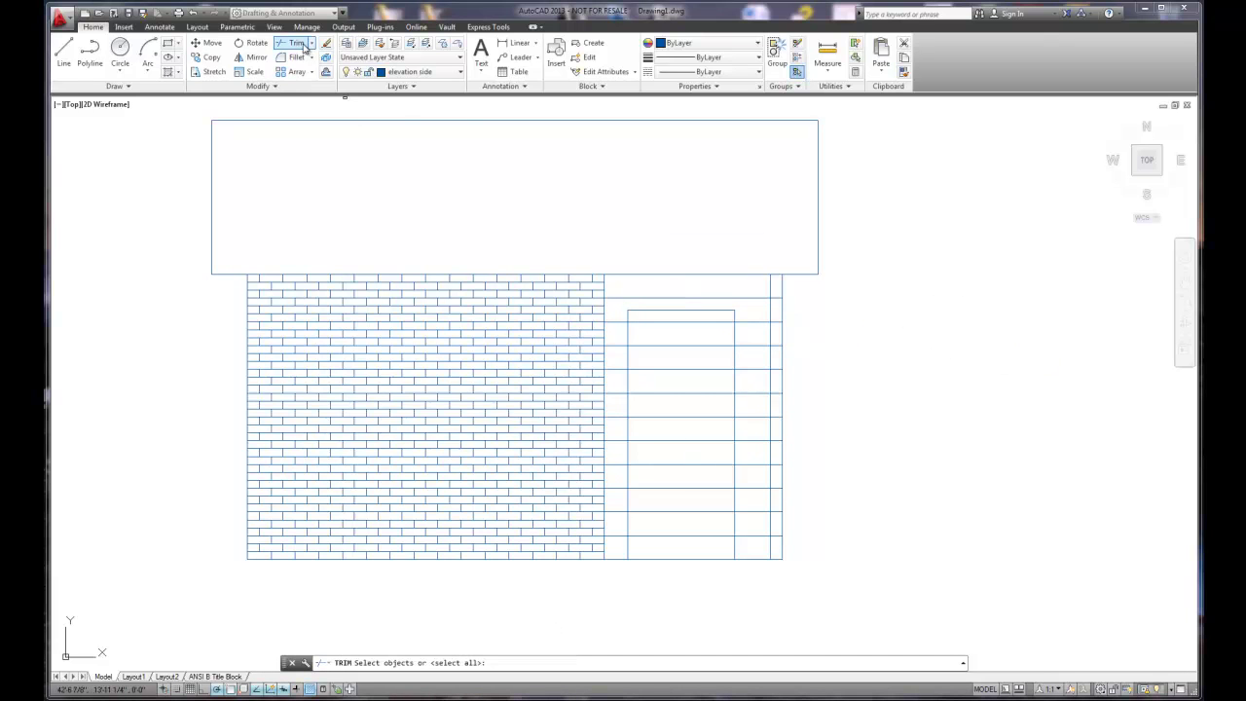
pyautogui.click(629, 338)
pyautogui.click(735, 336)
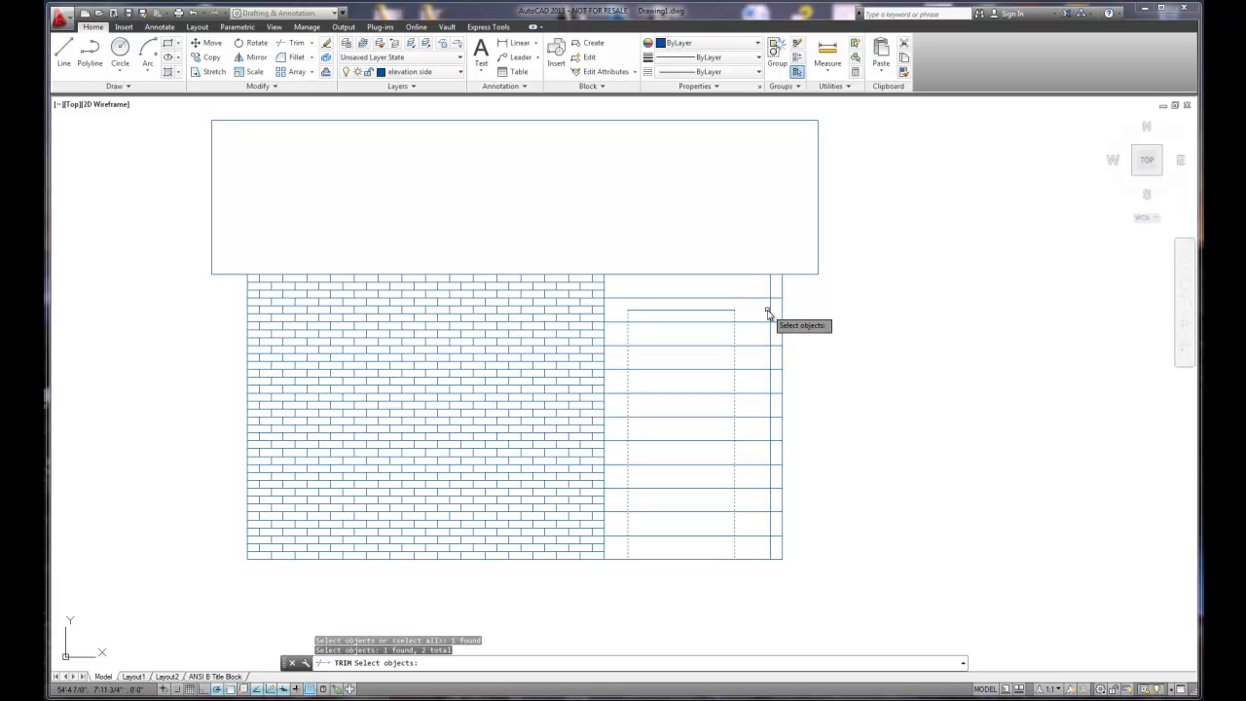
pyautogui.click(771, 310)
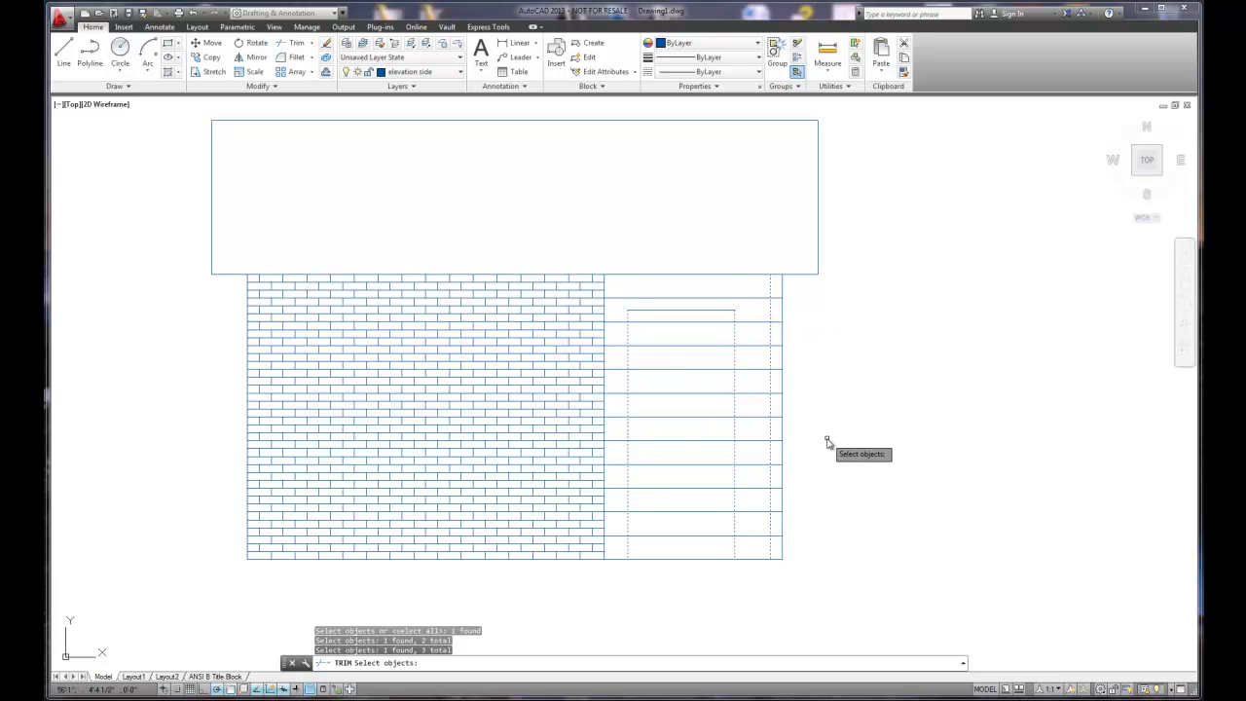
pyautogui.press('Return')
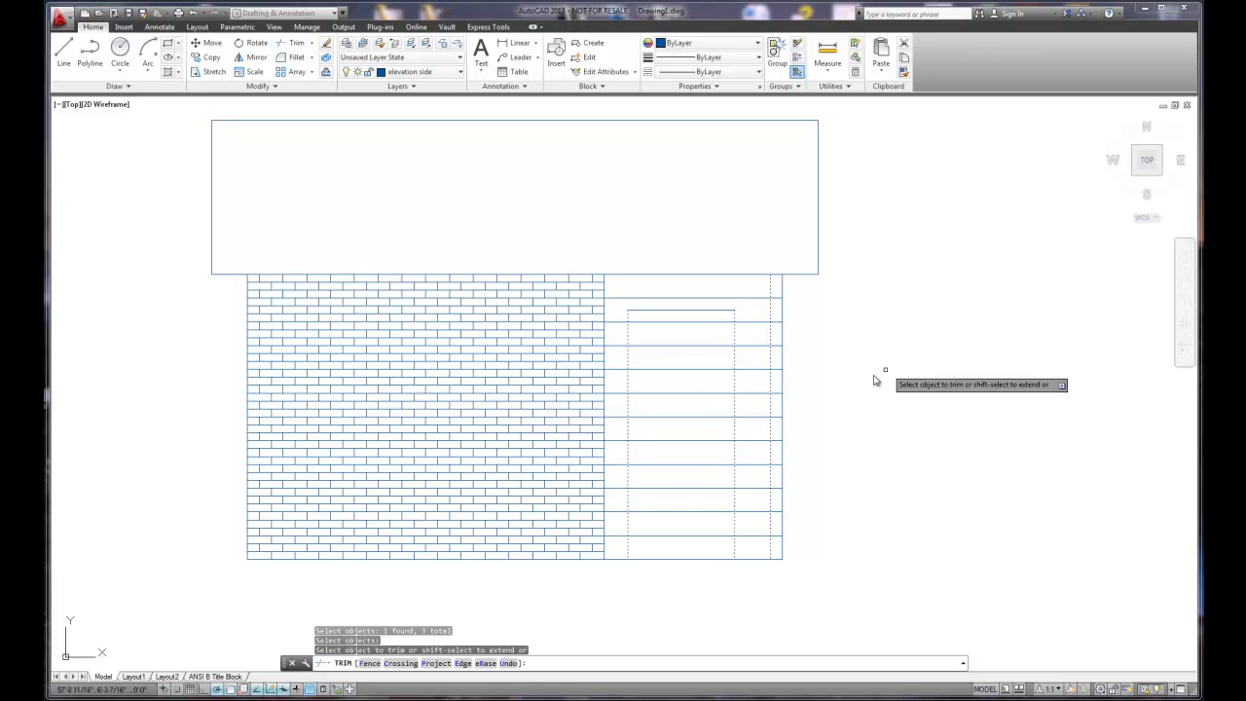
pyautogui.click(676, 539)
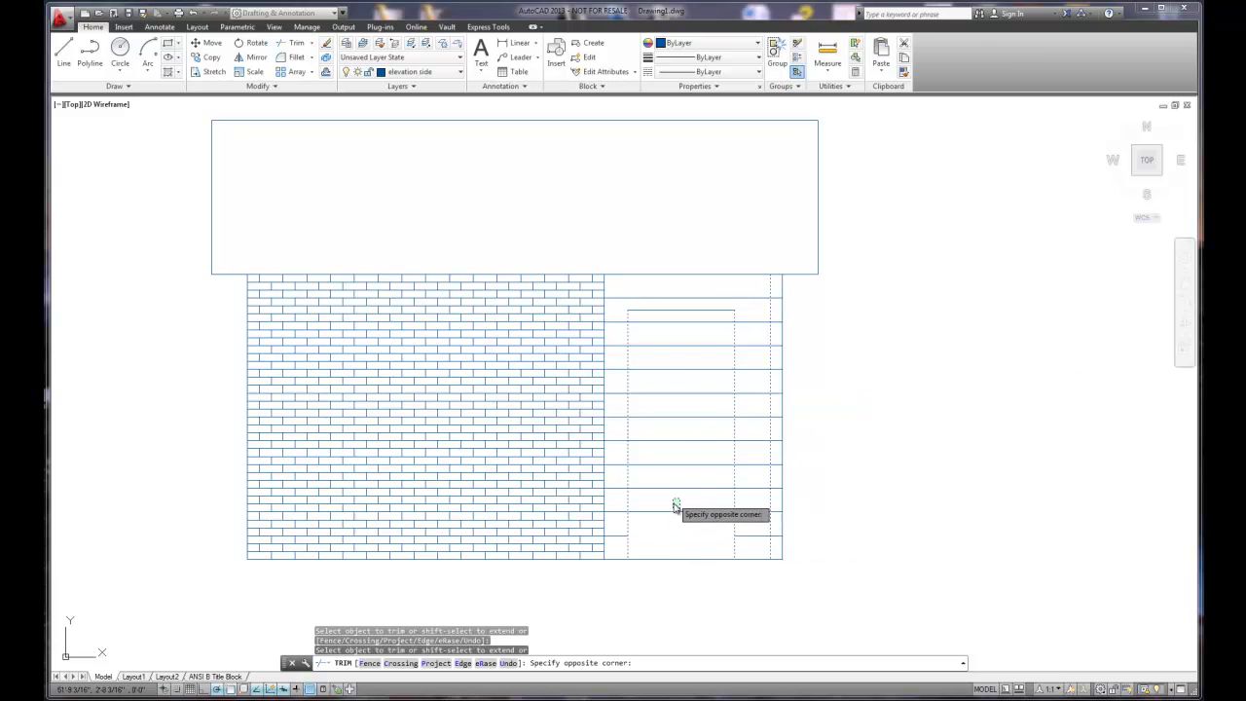
pyautogui.click(676, 523)
pyautogui.click(705, 508)
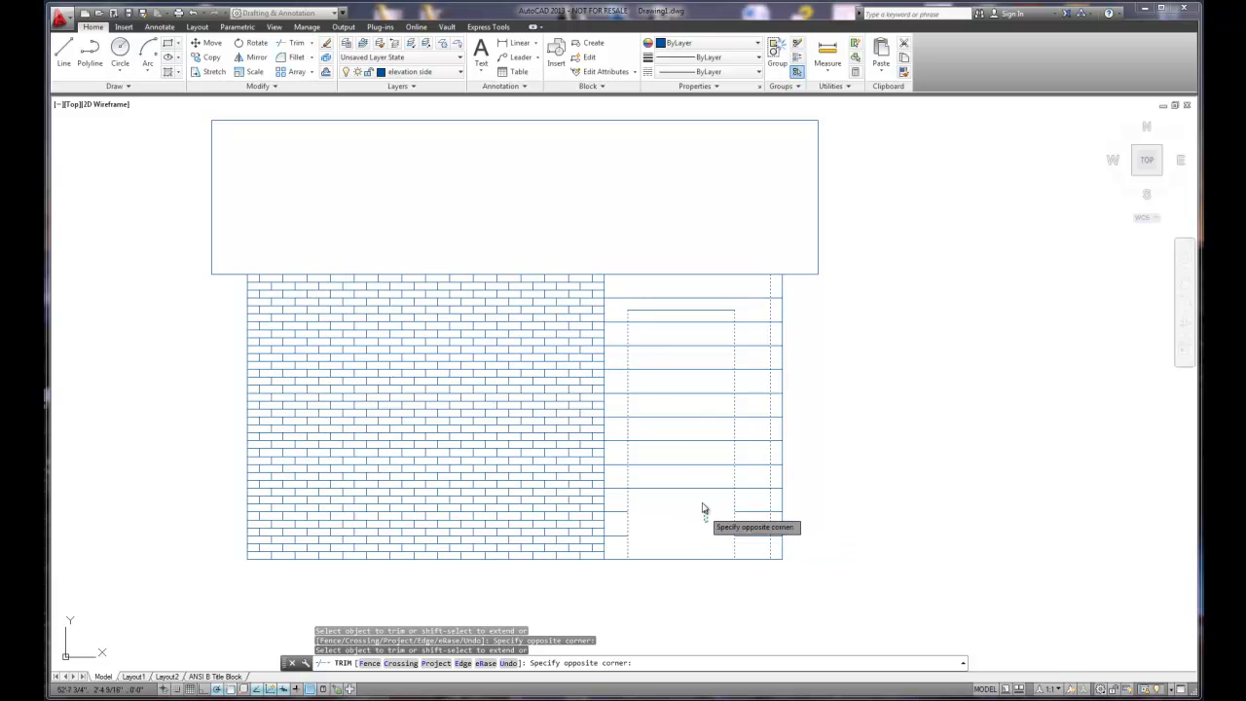
pyautogui.click(662, 323)
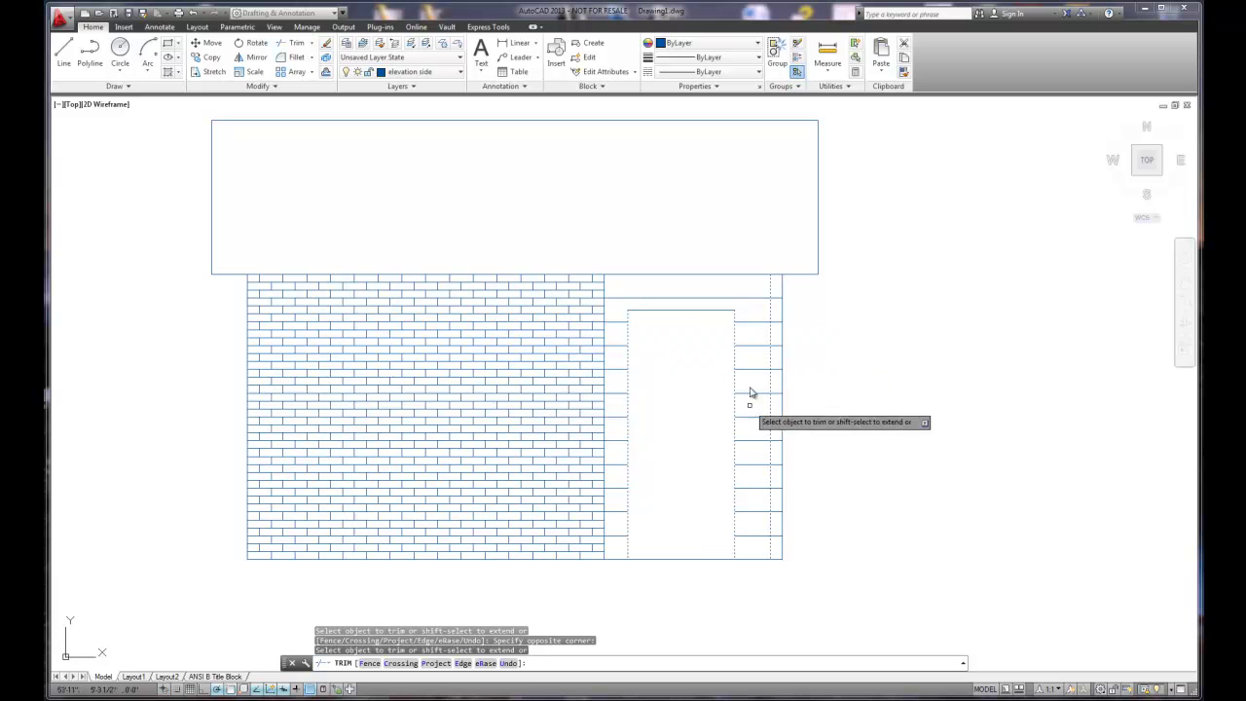
# Trim the siding line ends that cross the corner post at the side elevation's right end.
pyautogui.click(775, 538)
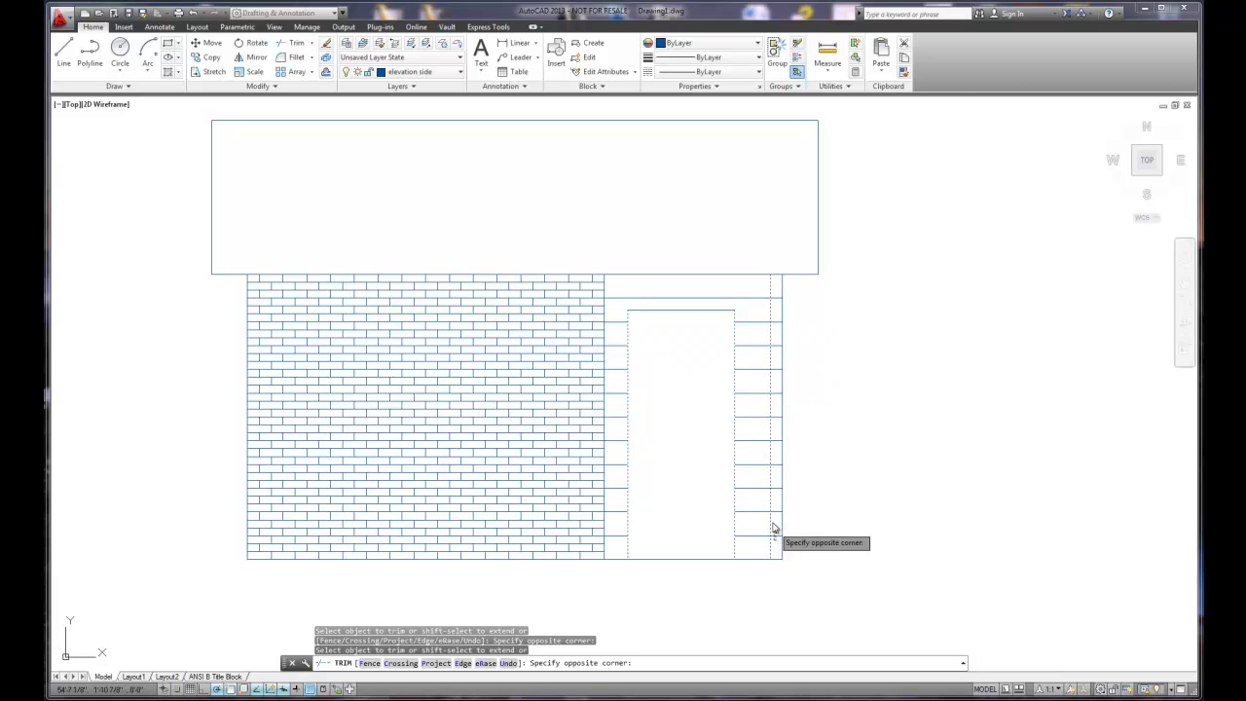
pyautogui.click(776, 299)
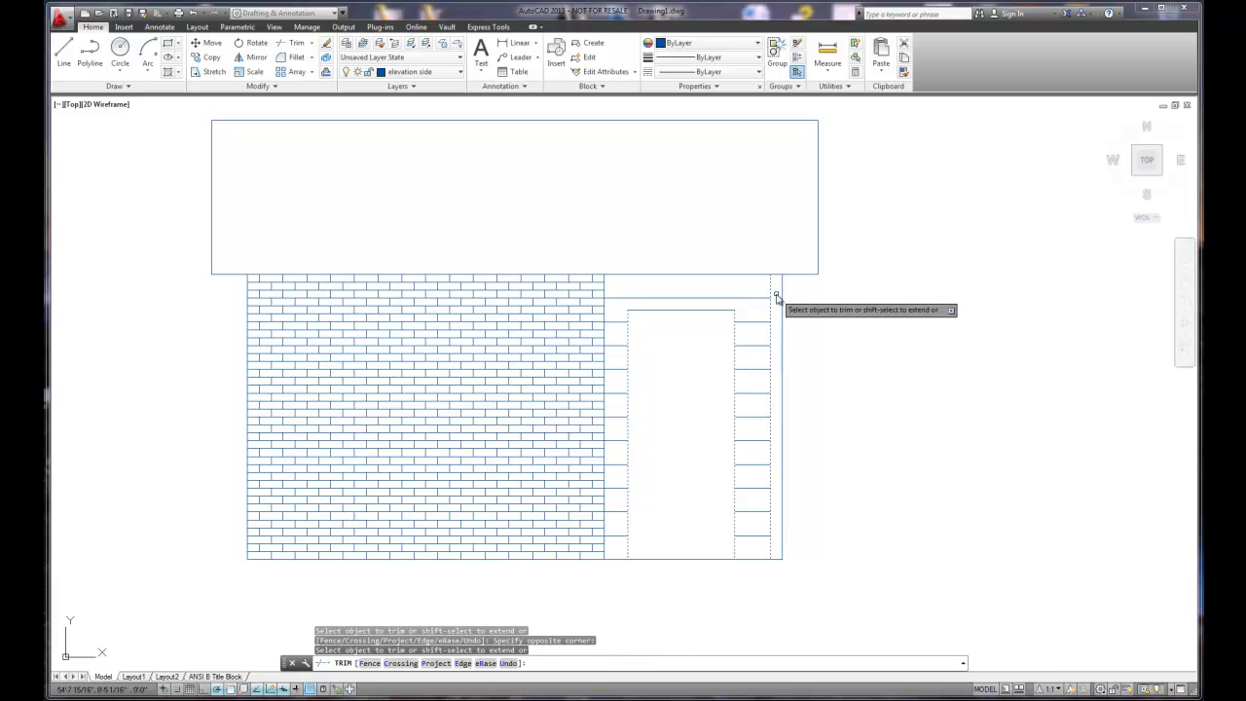
pyautogui.rightClick(959, 406)
pyautogui.click(986, 410)
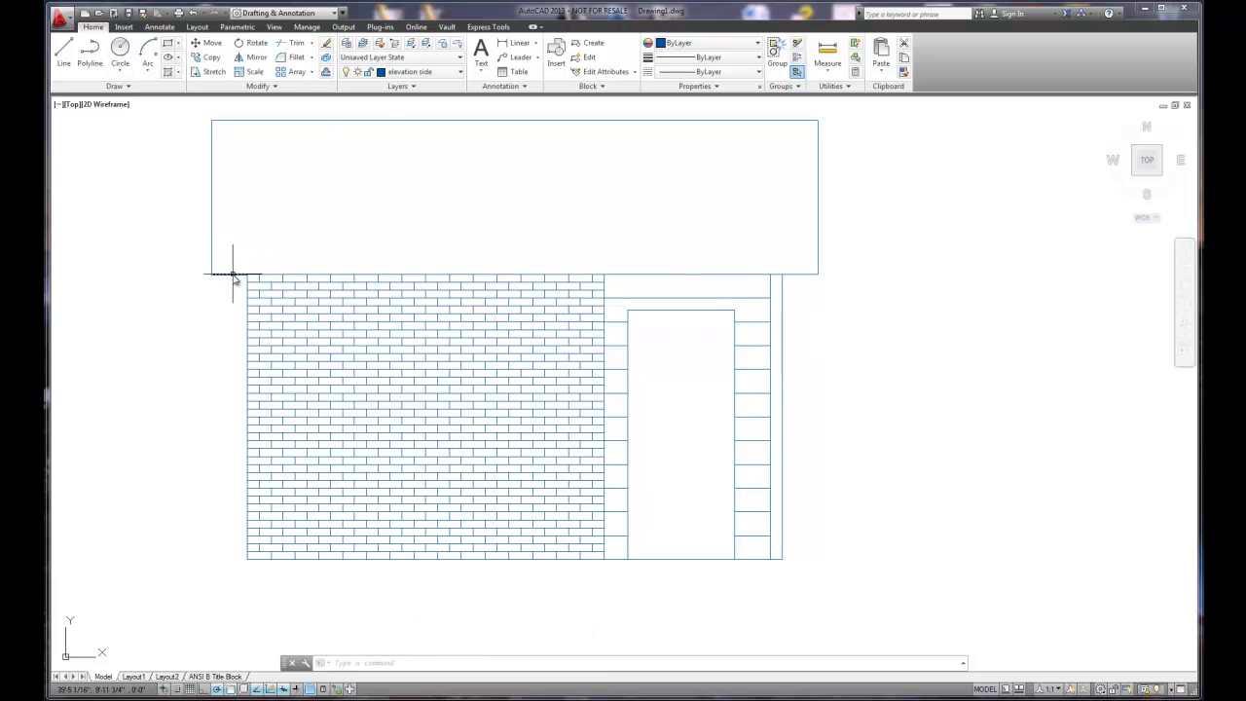
# Draw a vertical line from the lower tip of the front elevation's right eave down to the wall's base level.
pyautogui.scroll(-2, 215, 322)
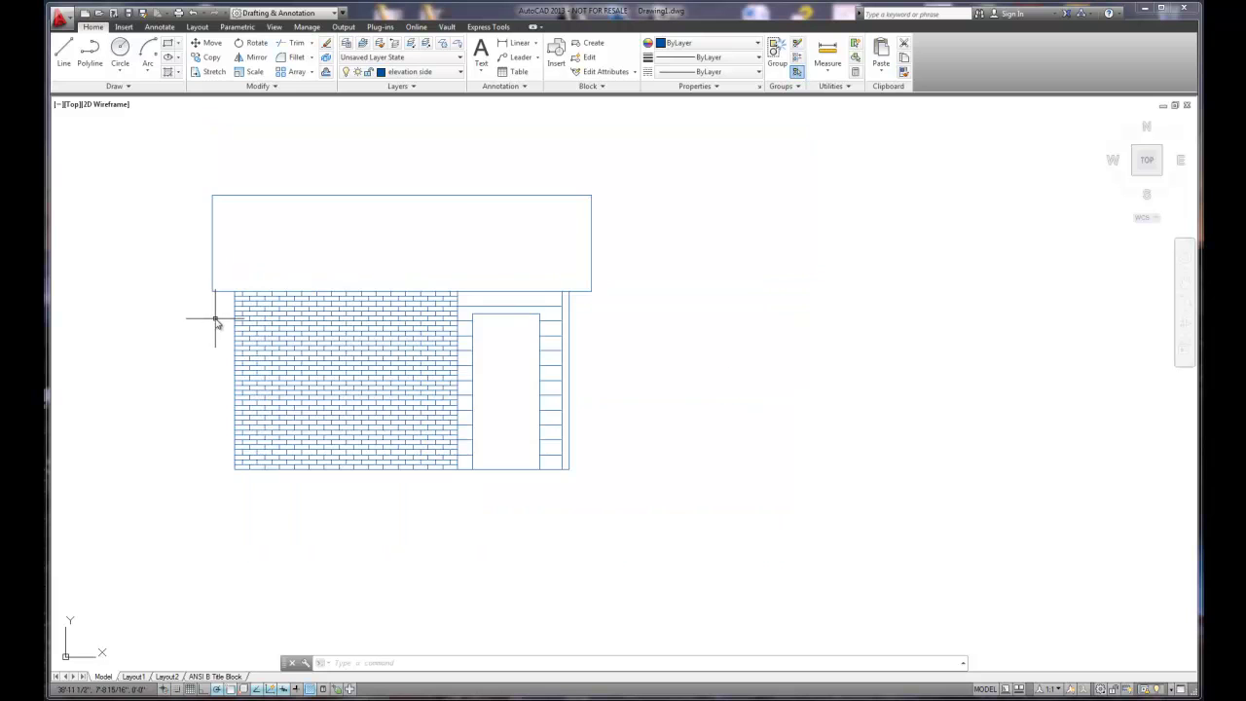
pyautogui.scroll(2, 216, 319)
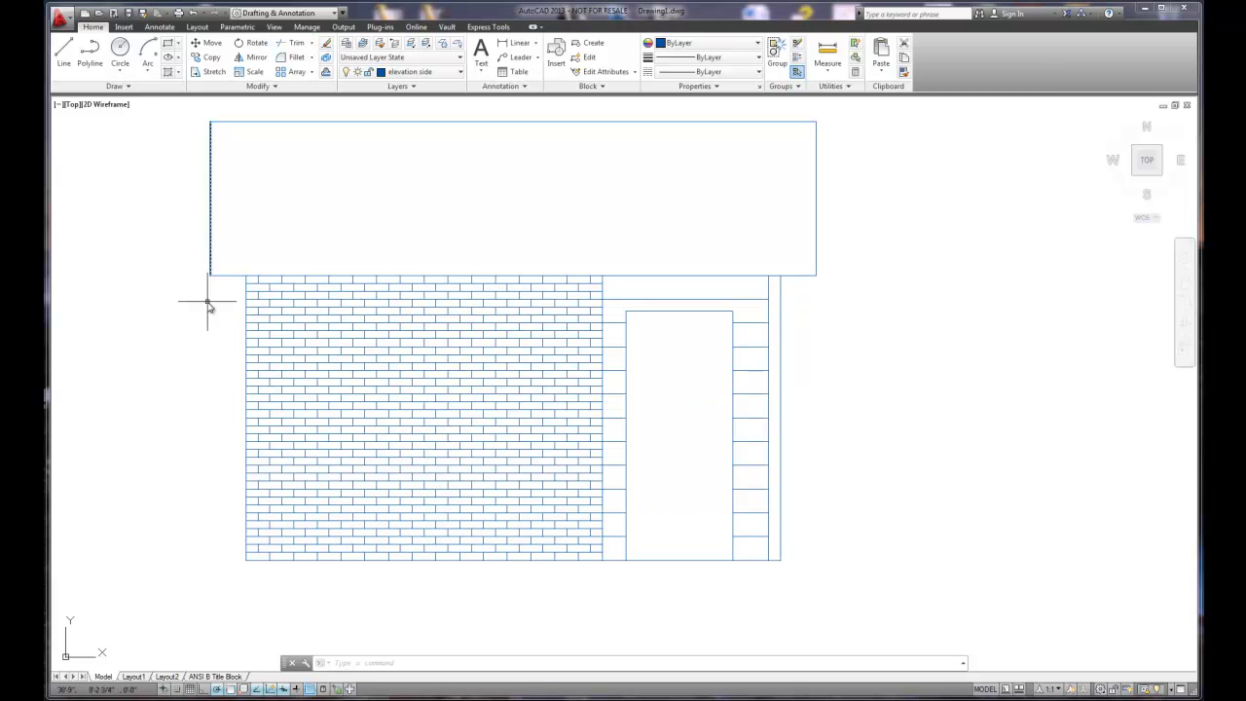
pyautogui.scroll(-4, 208, 303)
pyautogui.moveTo(198, 348); pyautogui.dragTo(440, 331, button='middle')
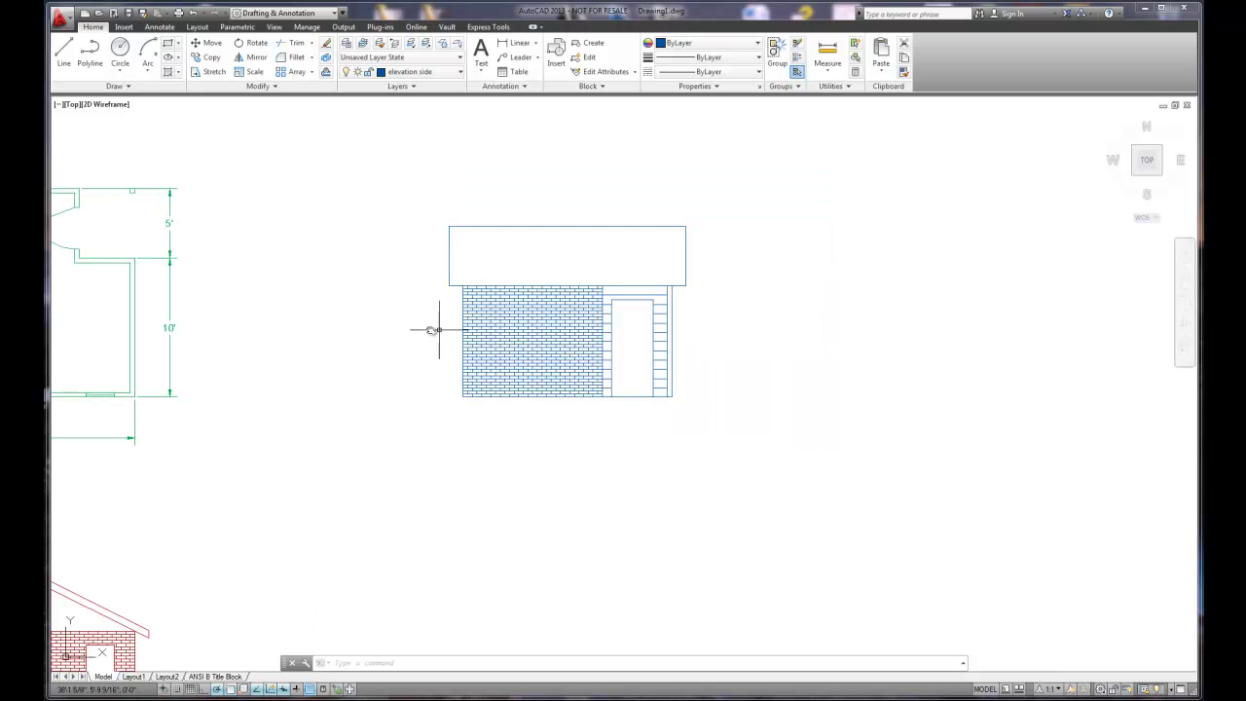
pyautogui.moveTo(276, 474); pyautogui.dragTo(487, 378, button='middle')
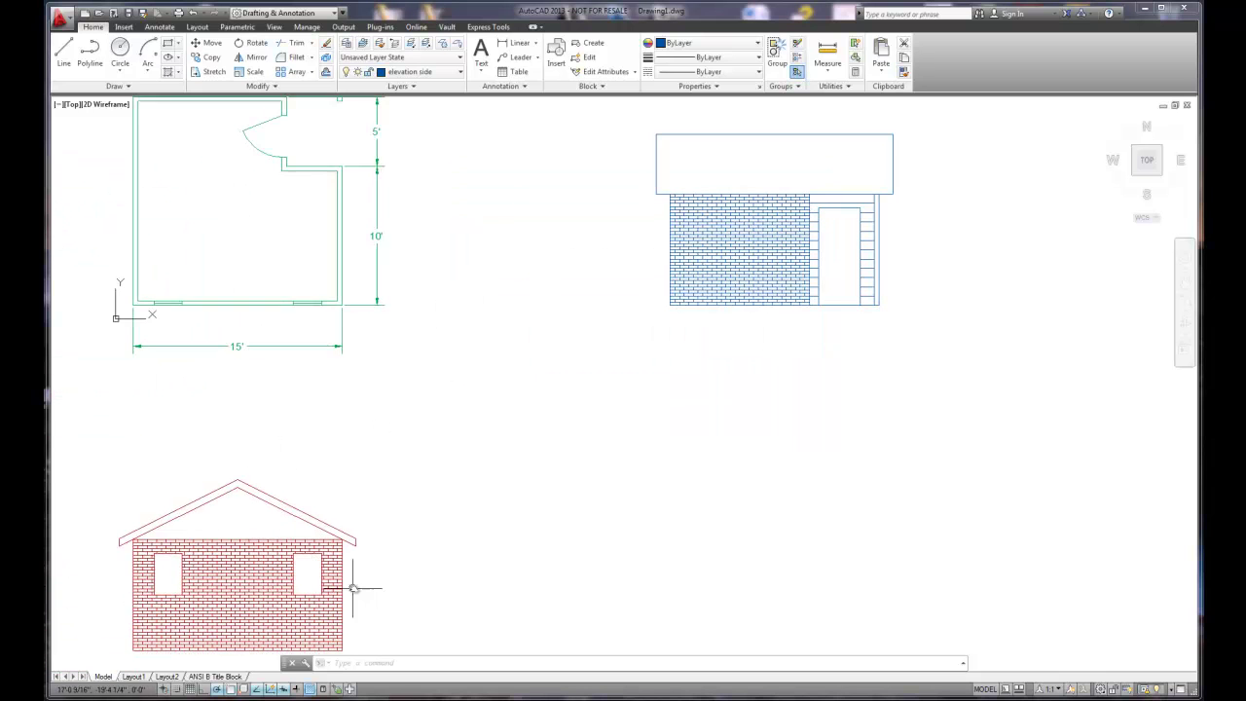
pyautogui.scroll(5, 358, 552)
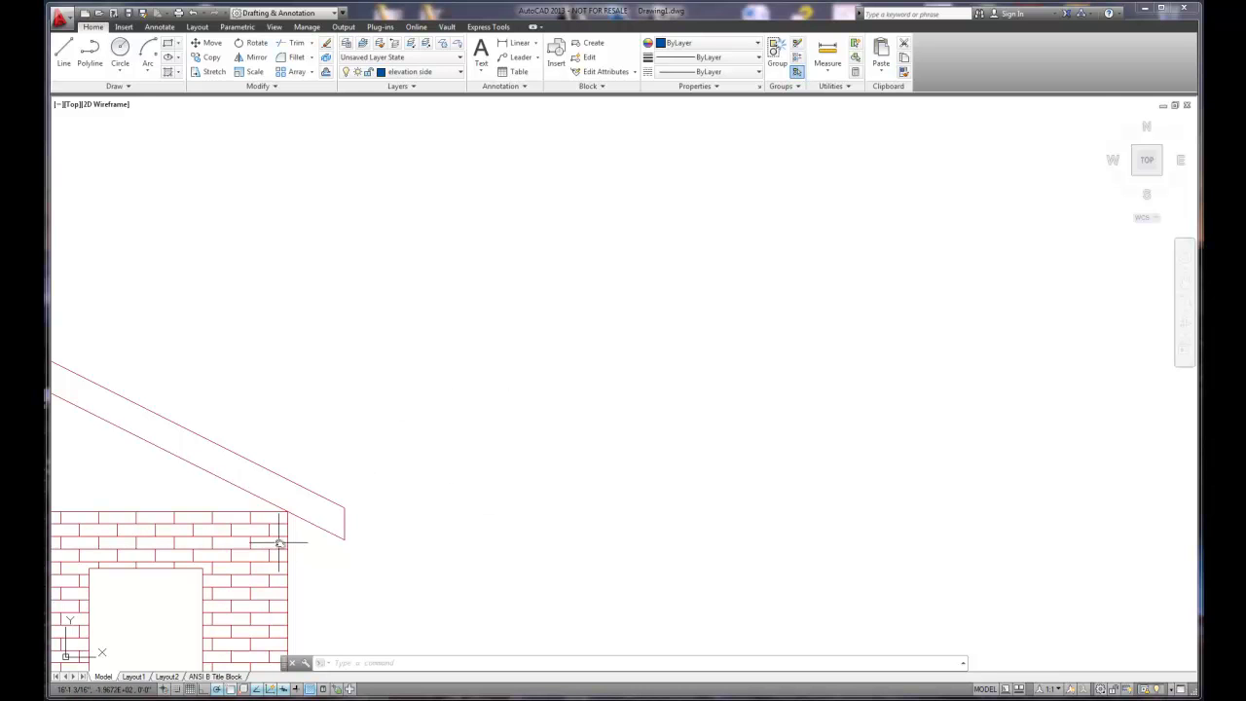
pyautogui.scroll(-5, 1057, 328)
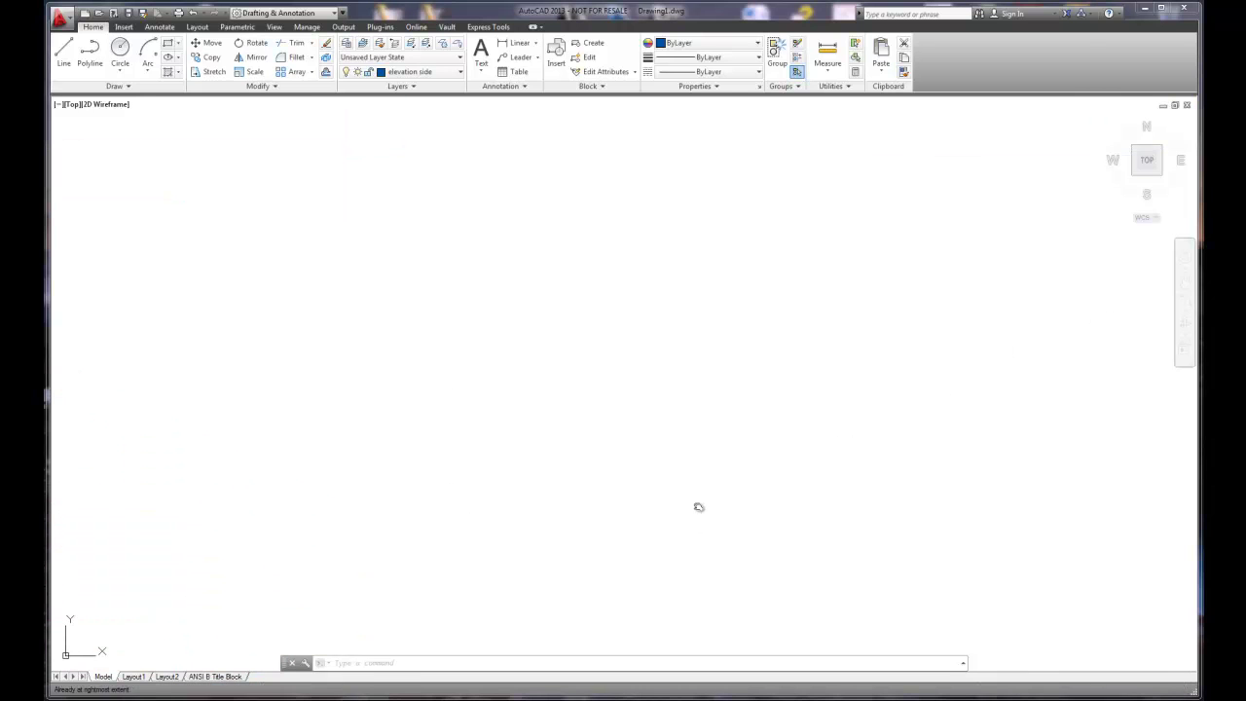
pyautogui.middleClick(723, 416)
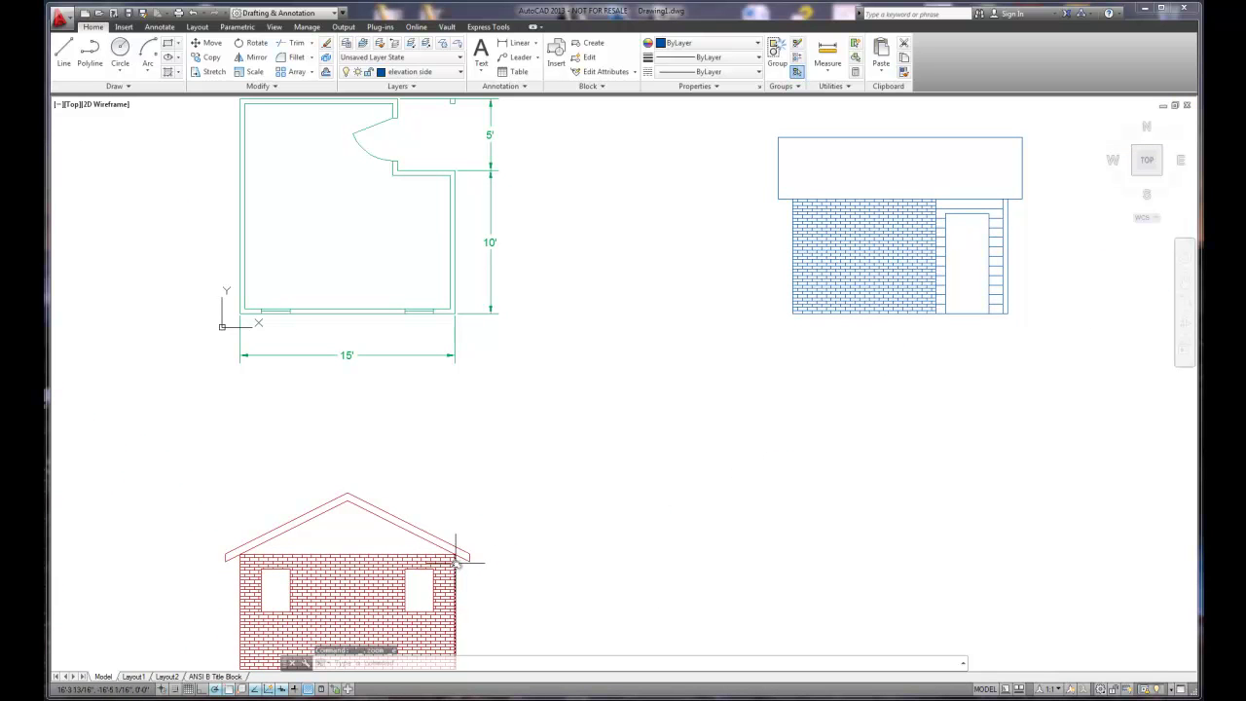
pyautogui.click(62, 50)
pyautogui.scroll(-3, 500, 628)
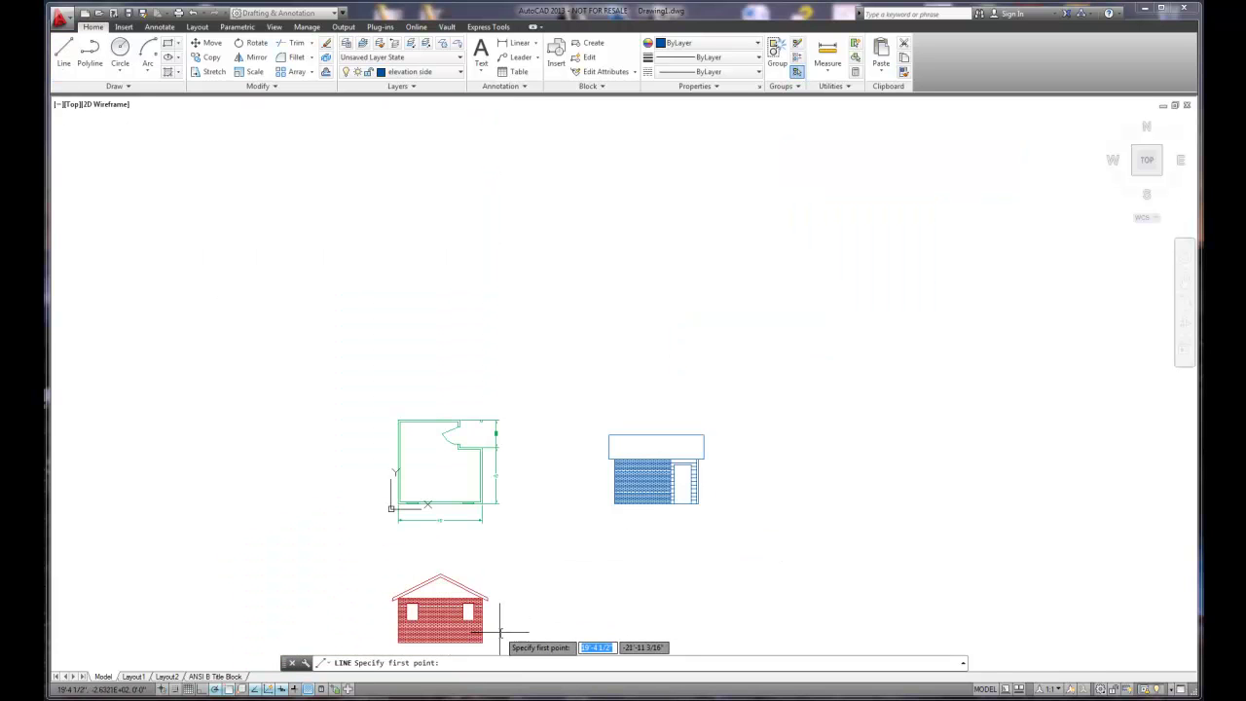
pyautogui.scroll(4, 487, 606)
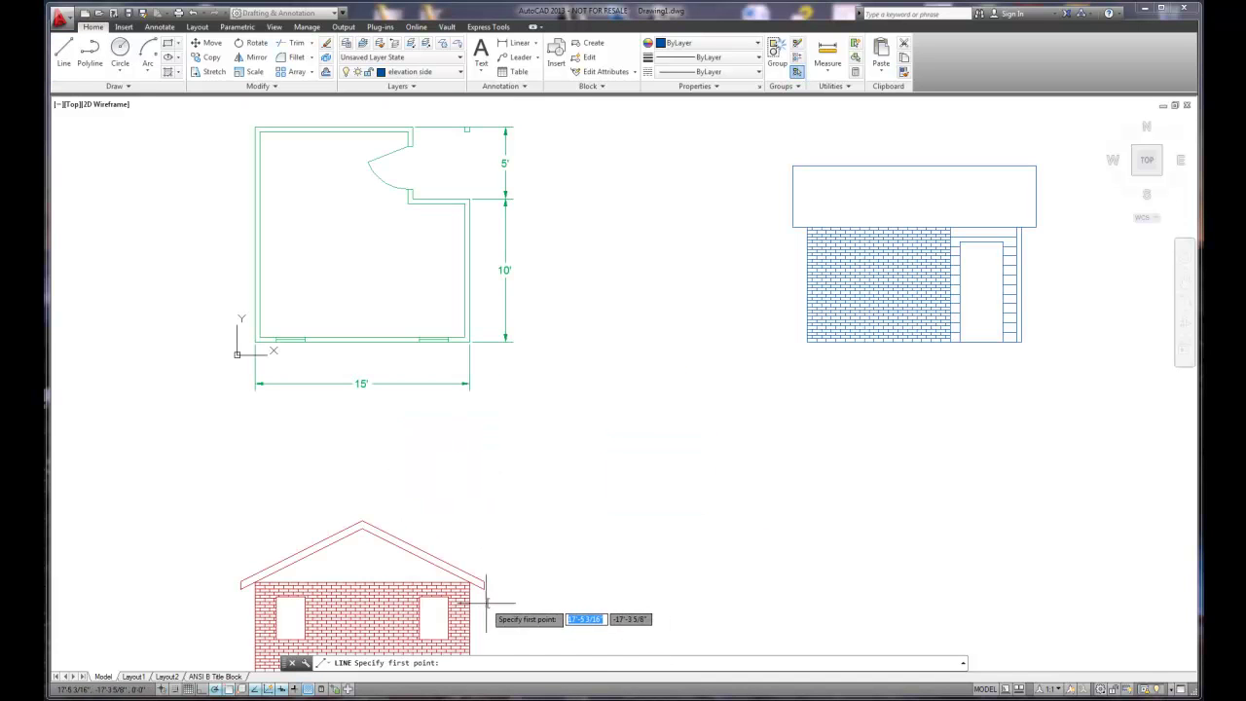
pyautogui.click(487, 591)
pyautogui.scroll(-2, 490, 644)
pyautogui.moveTo(488, 645); pyautogui.dragTo(481, 443, button='middle')
pyautogui.scroll(5, 481, 458)
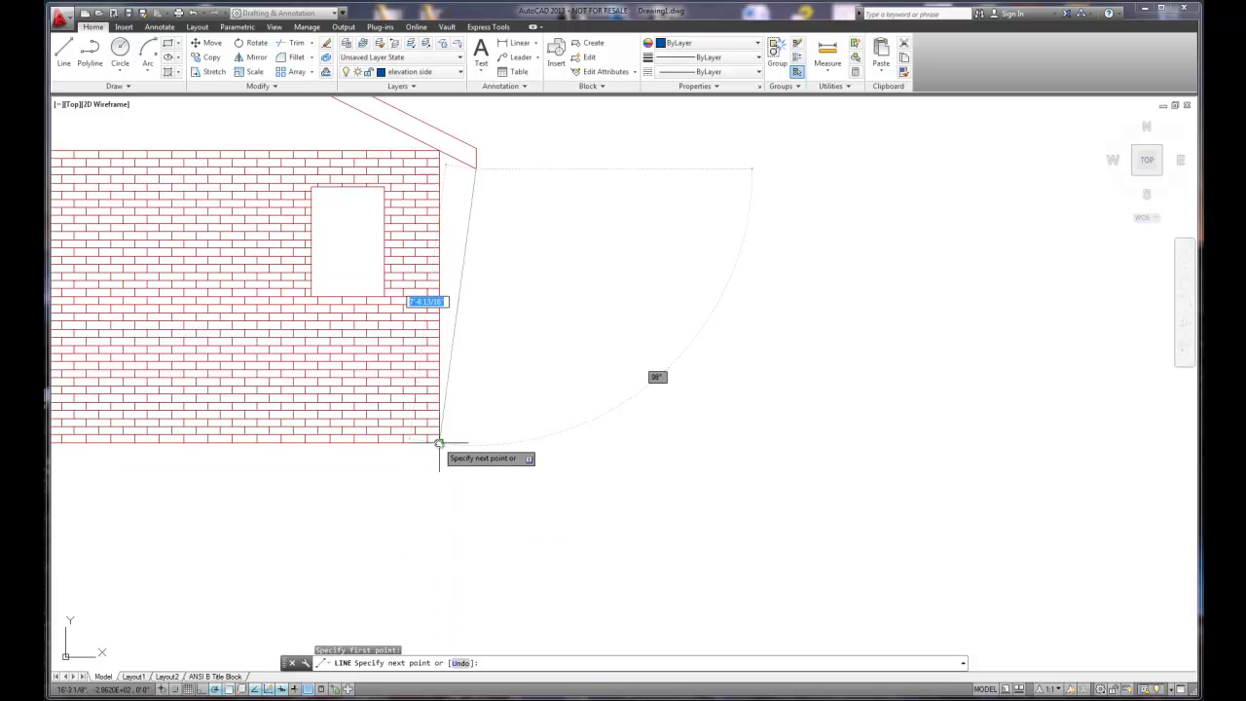
pyautogui.click(475, 443)
pyautogui.rightClick(479, 436)
pyautogui.click(515, 443)
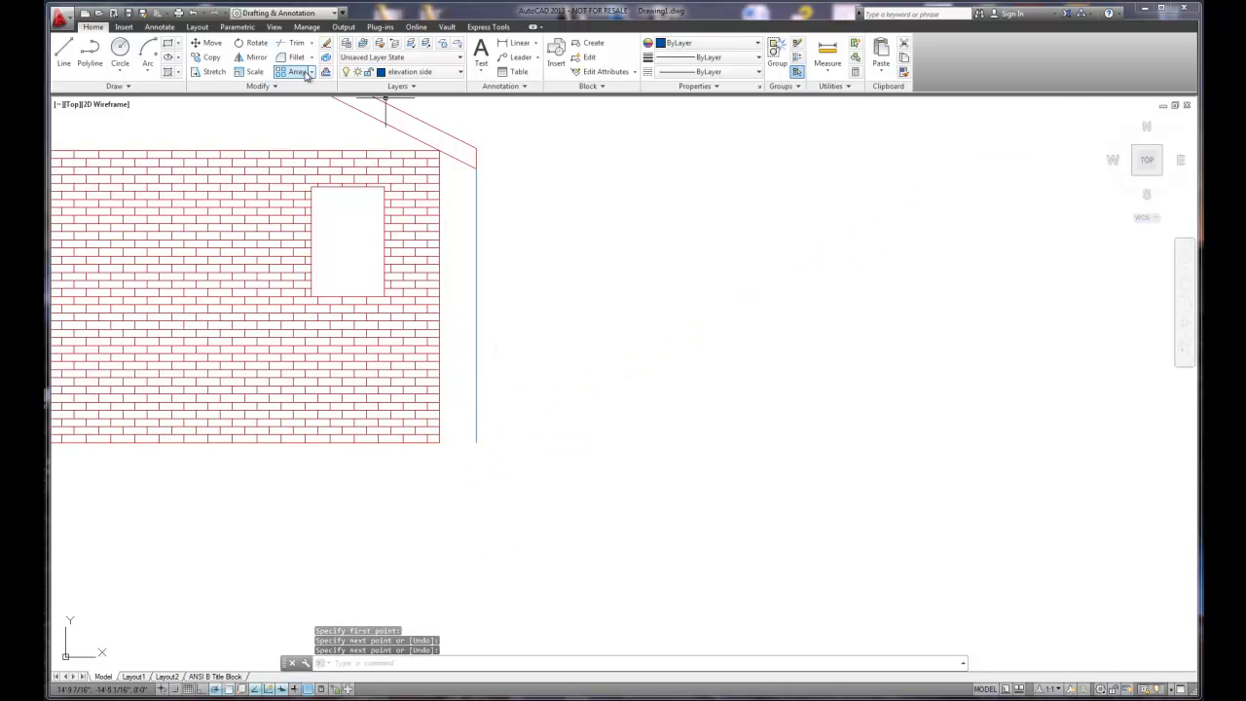
# Move the vertical eave-height line from the front elevation to just beside the side elevation's brick end, with its lower end at the wall's base level.
pyautogui.click(207, 43)
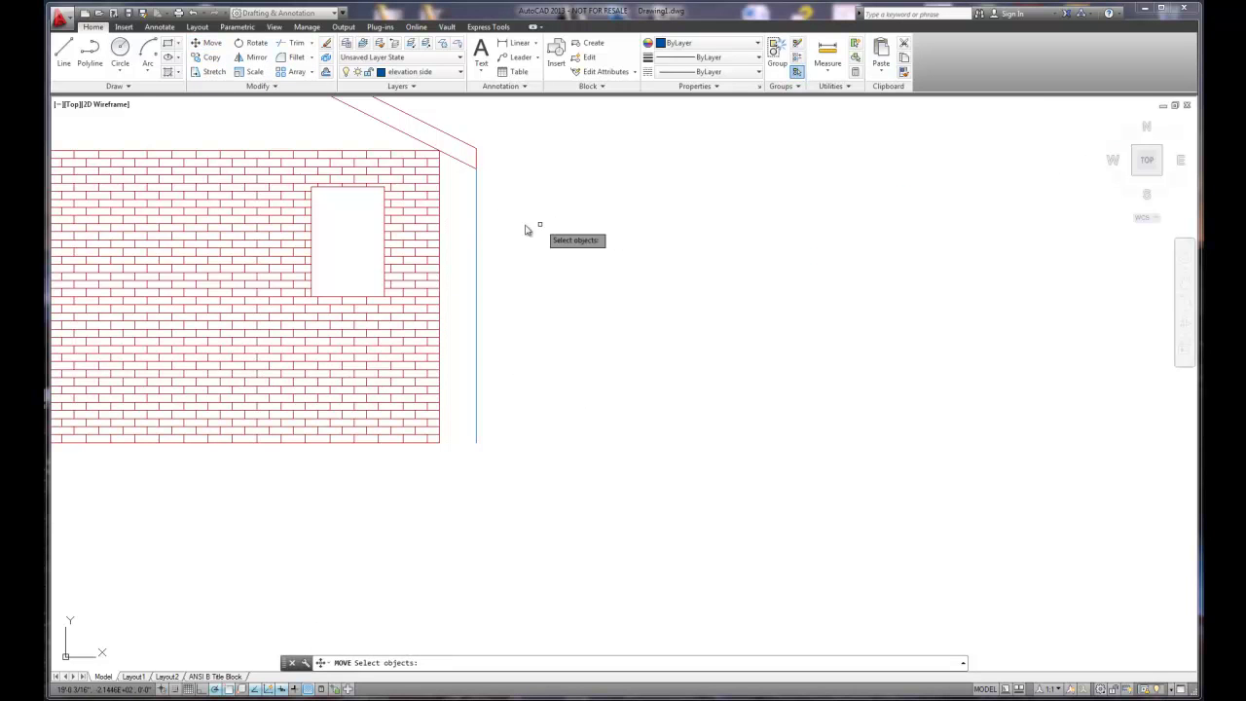
pyautogui.click(478, 215)
pyautogui.press('Return')
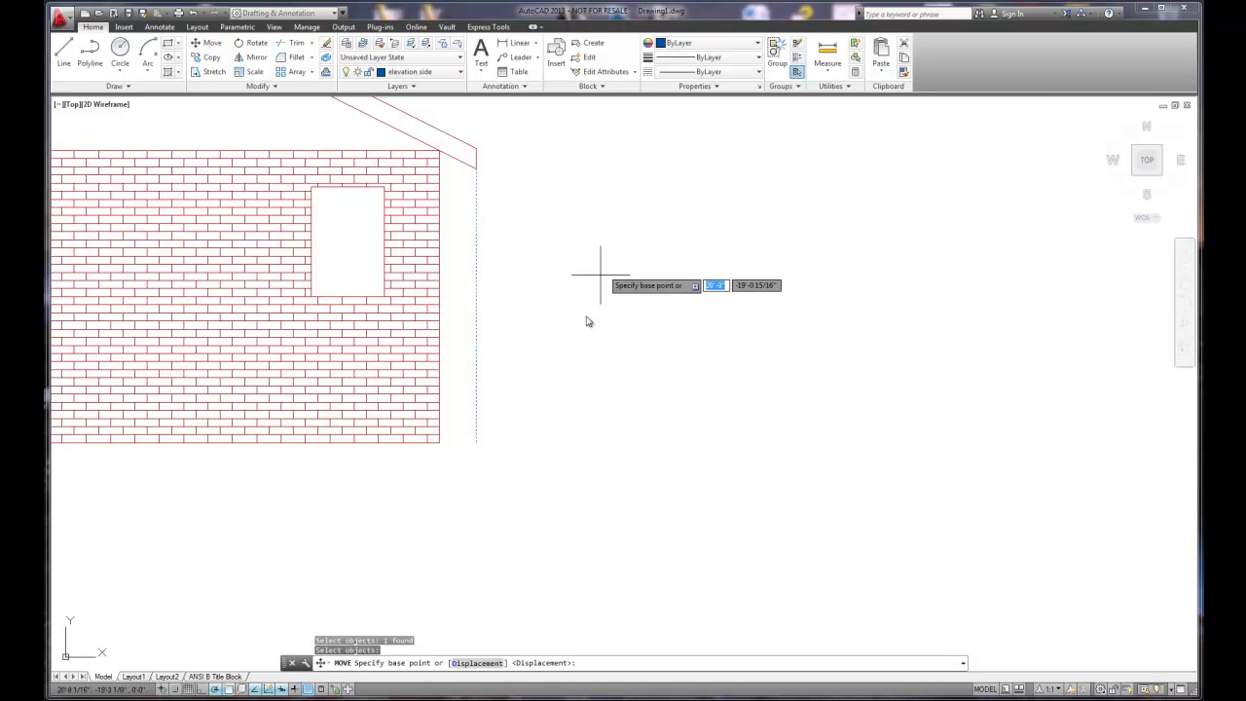
pyautogui.click(476, 443)
pyautogui.scroll(-5, 633, 409)
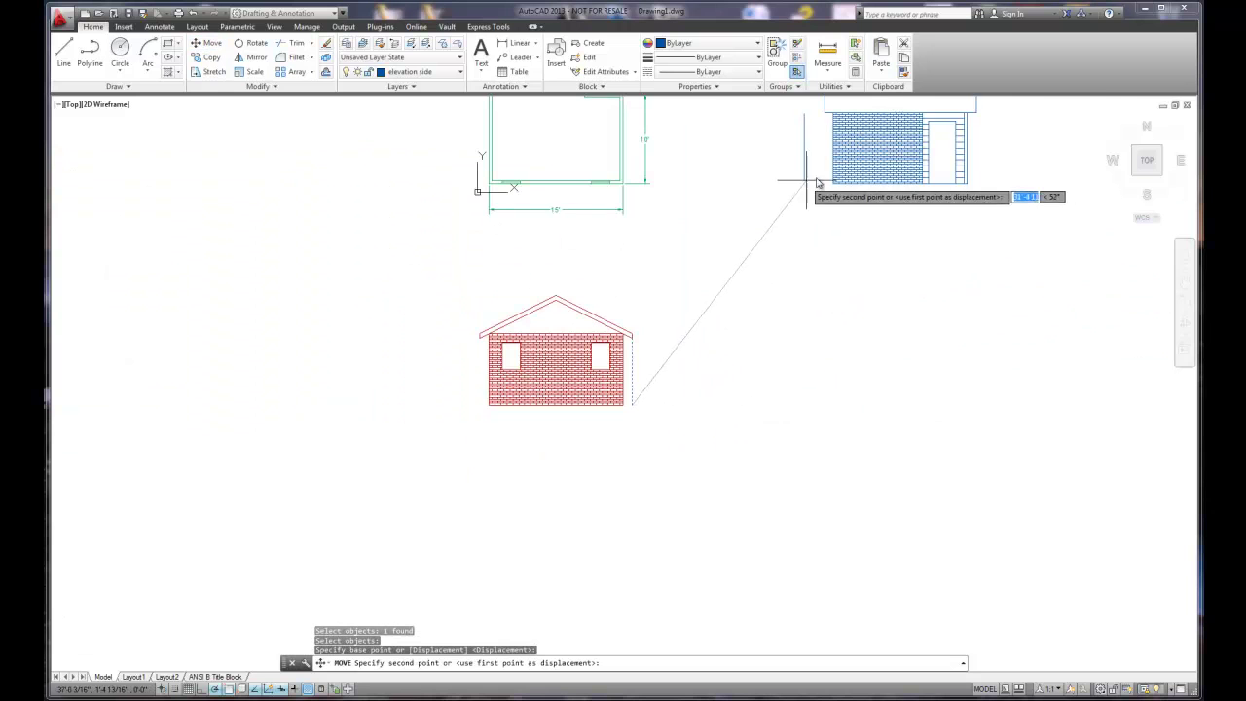
pyautogui.scroll(4, 828, 188)
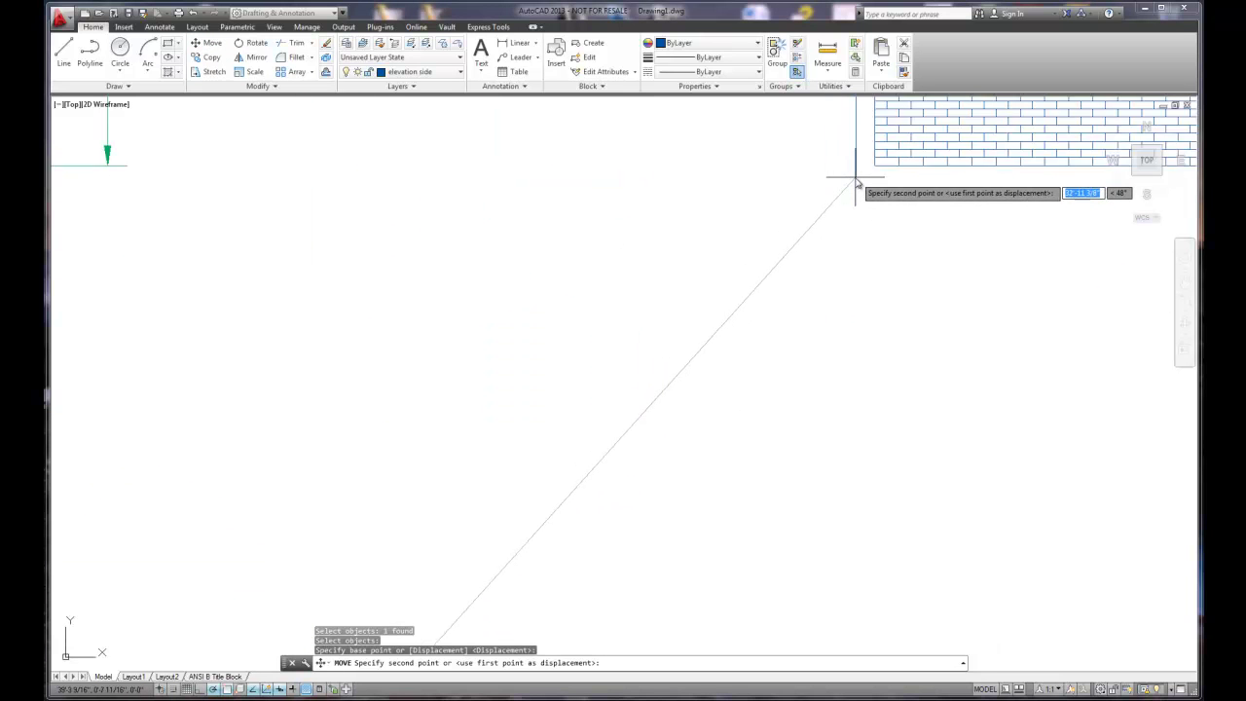
pyautogui.scroll(-2, 857, 185)
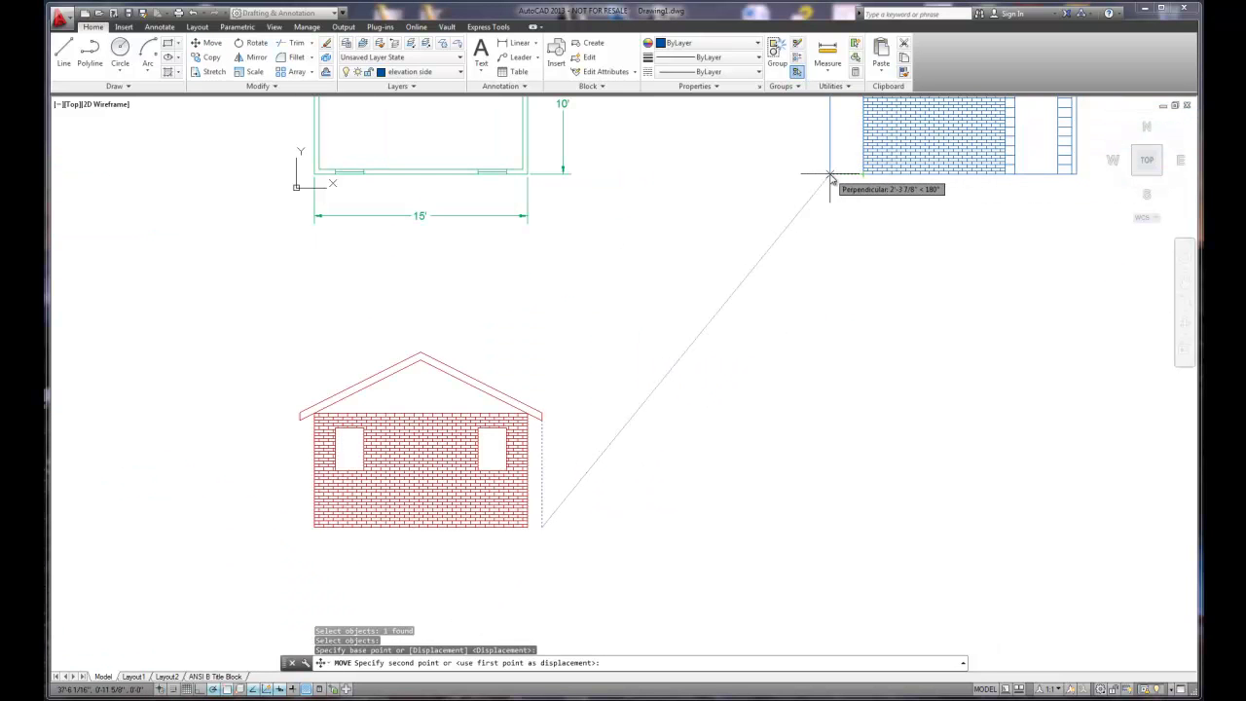
pyautogui.click(835, 179)
pyautogui.scroll(4, 887, 243)
pyautogui.scroll(-7, 890, 242)
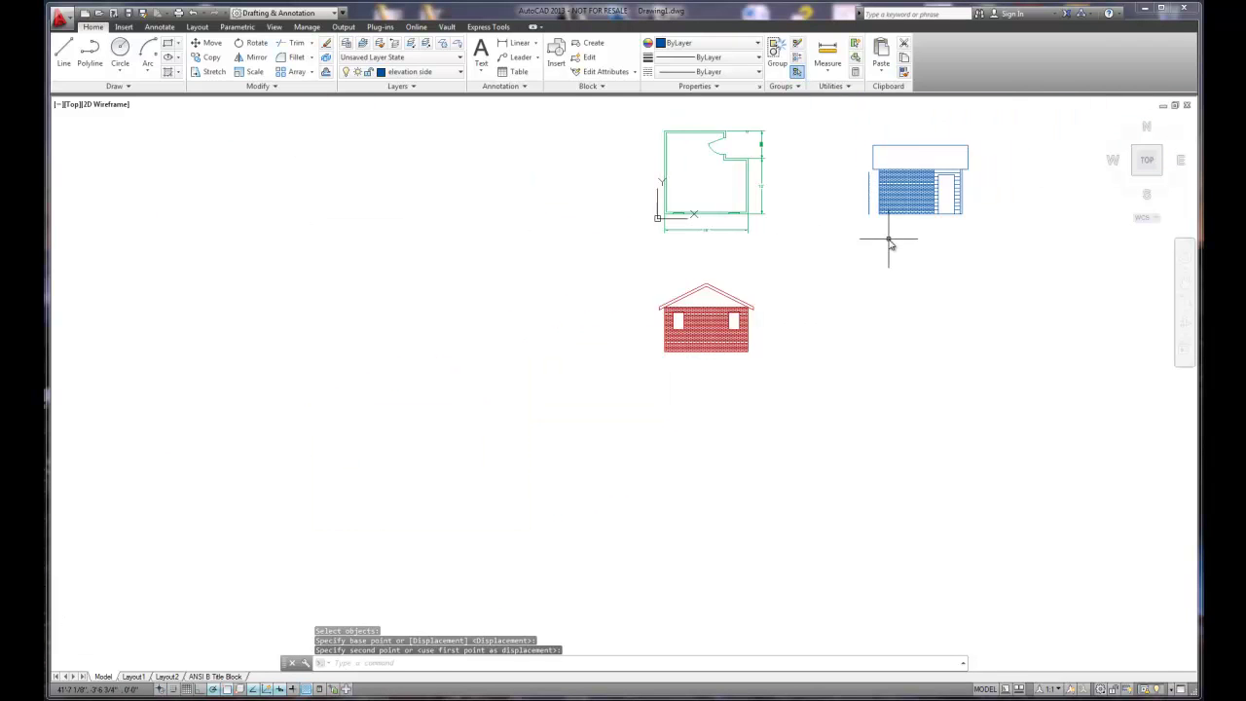
pyautogui.scroll(5, 922, 133)
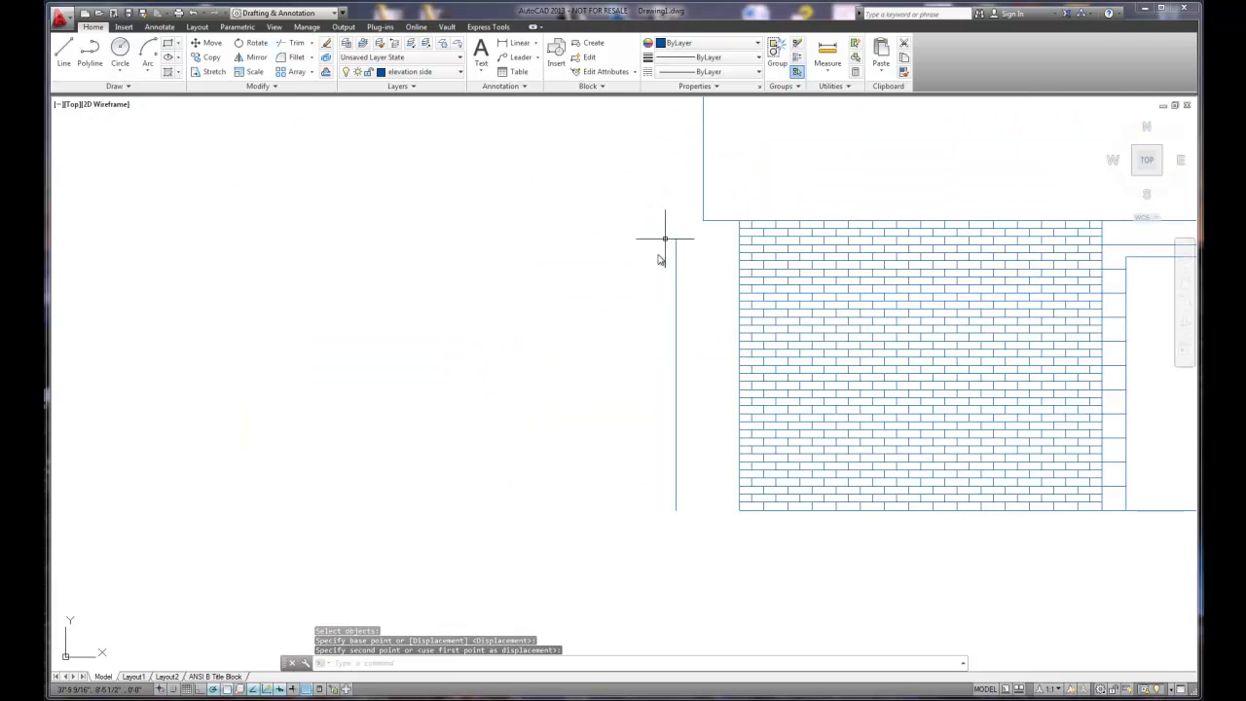
# Draw a horizontal line from the vertical line's upper end across the side elevation to just past the roof's far edge.
pyautogui.click(63, 53)
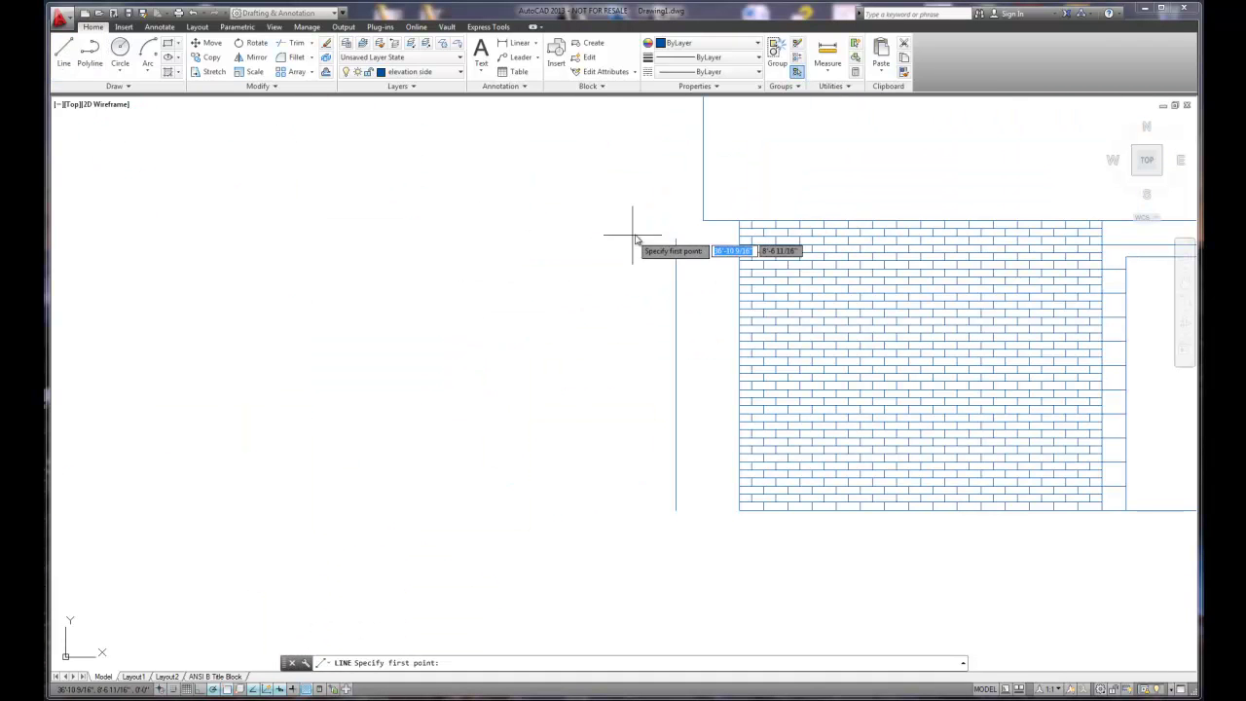
pyautogui.click(676, 238)
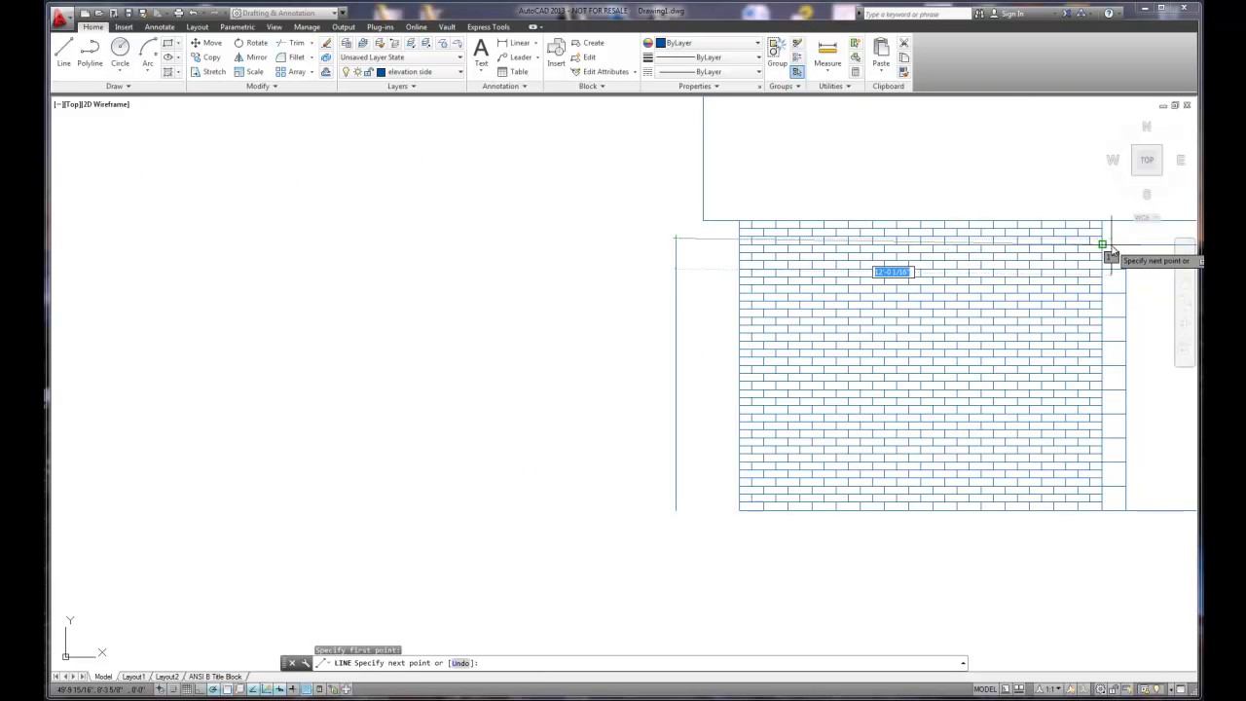
pyautogui.scroll(2, 1139, 243)
pyautogui.scroll(-3, 1134, 219)
pyautogui.scroll(5, 1120, 244)
pyautogui.middleClick(854, 278)
pyautogui.middleClick(855, 279)
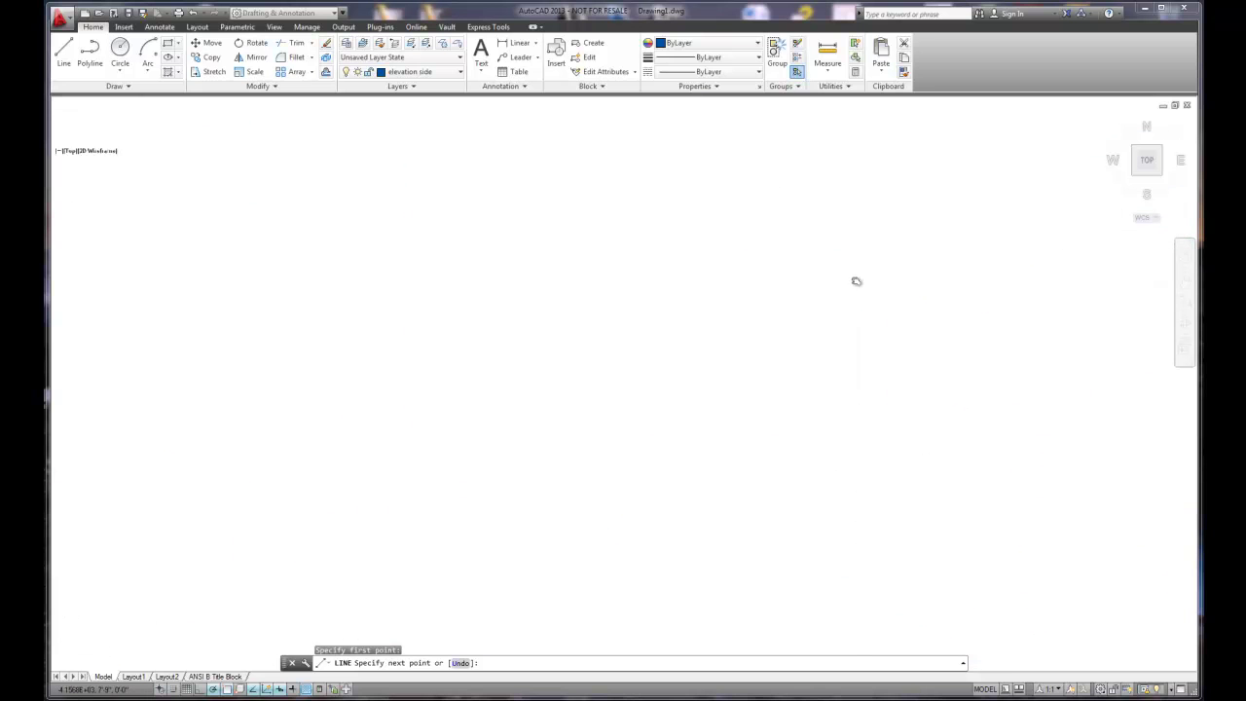
pyautogui.scroll(4, 954, 243)
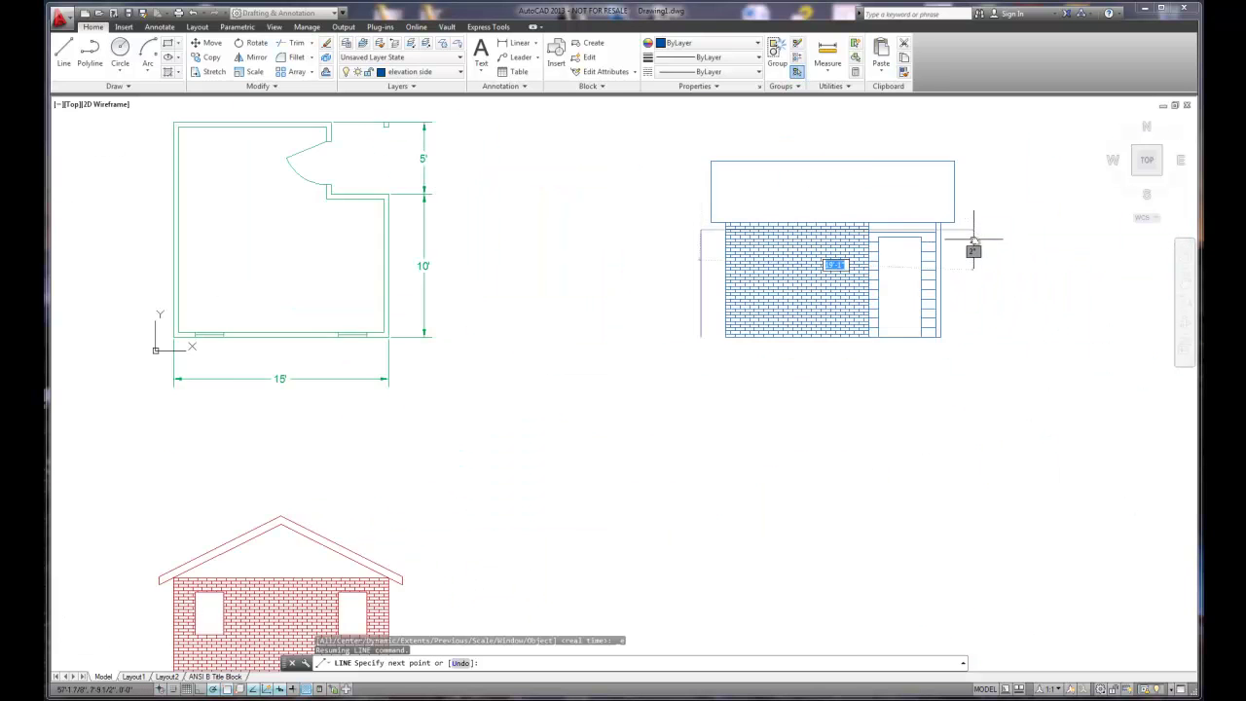
pyautogui.click(951, 223)
pyautogui.rightClick(955, 229)
pyautogui.click(966, 230)
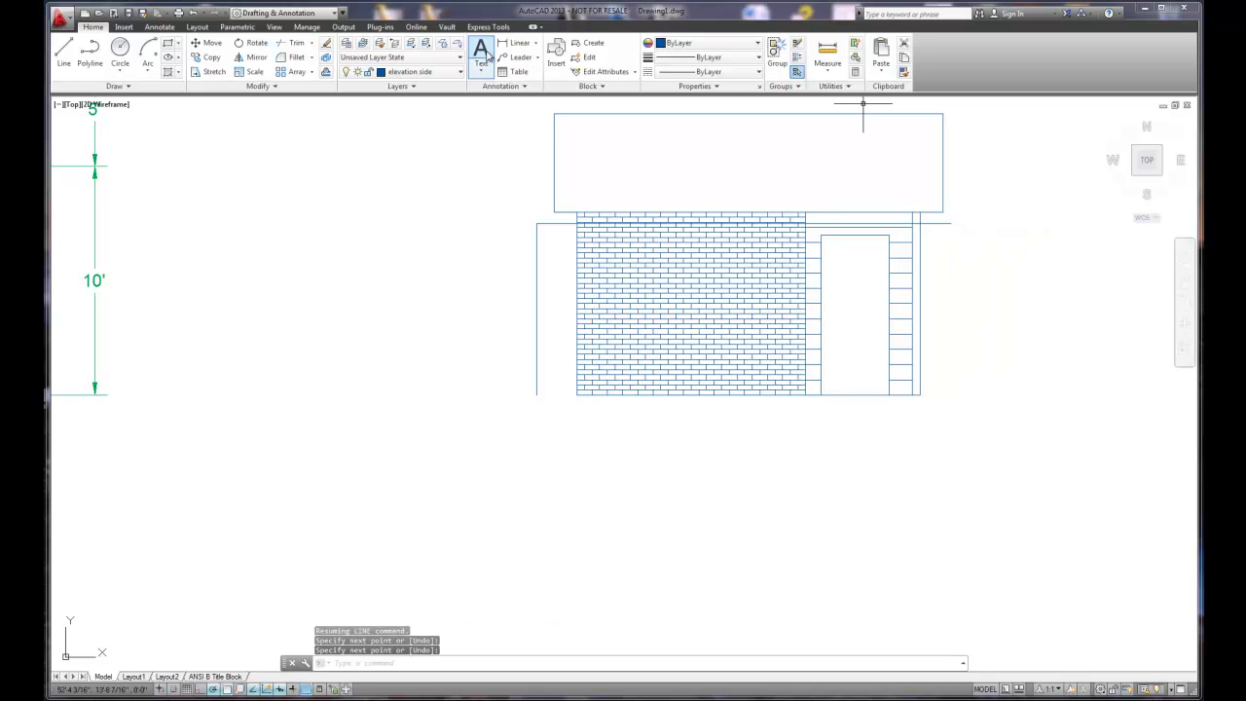
# Extend both vertical side edges of the side elevation's roof down to the new horizontal line.
pyautogui.click(311, 44)
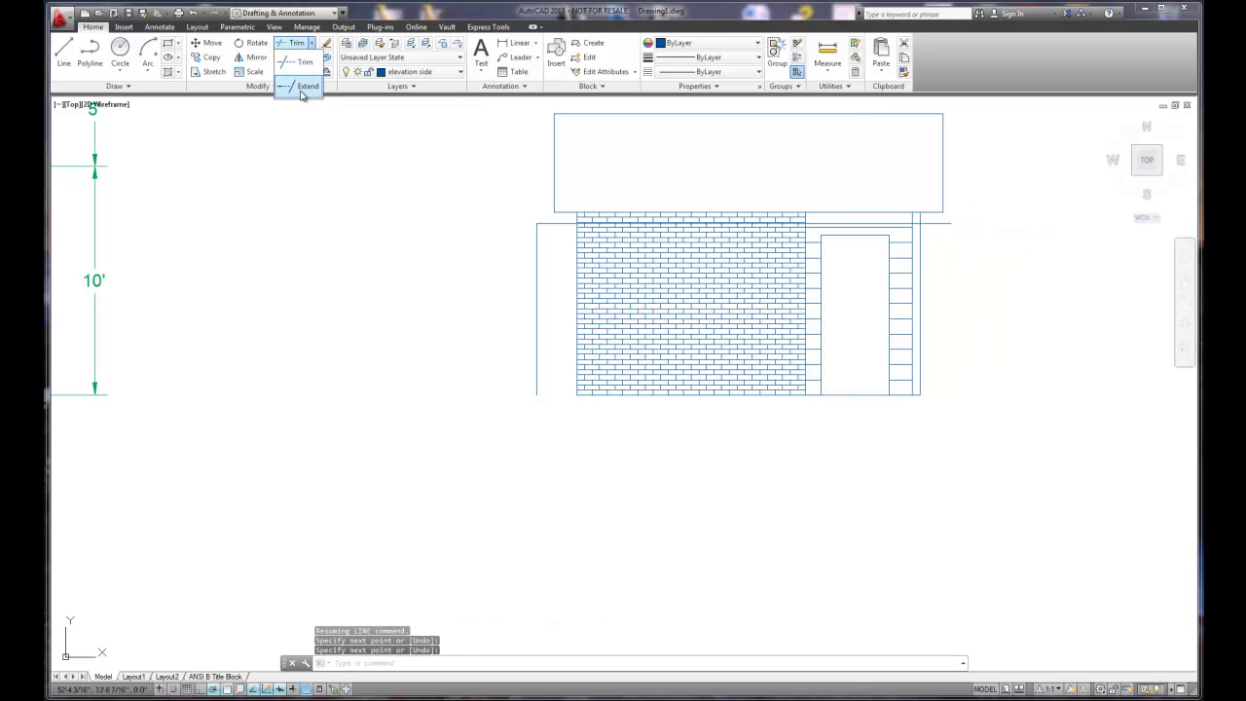
pyautogui.click(297, 85)
pyautogui.click(549, 224)
pyautogui.press('Return')
pyautogui.click(553, 207)
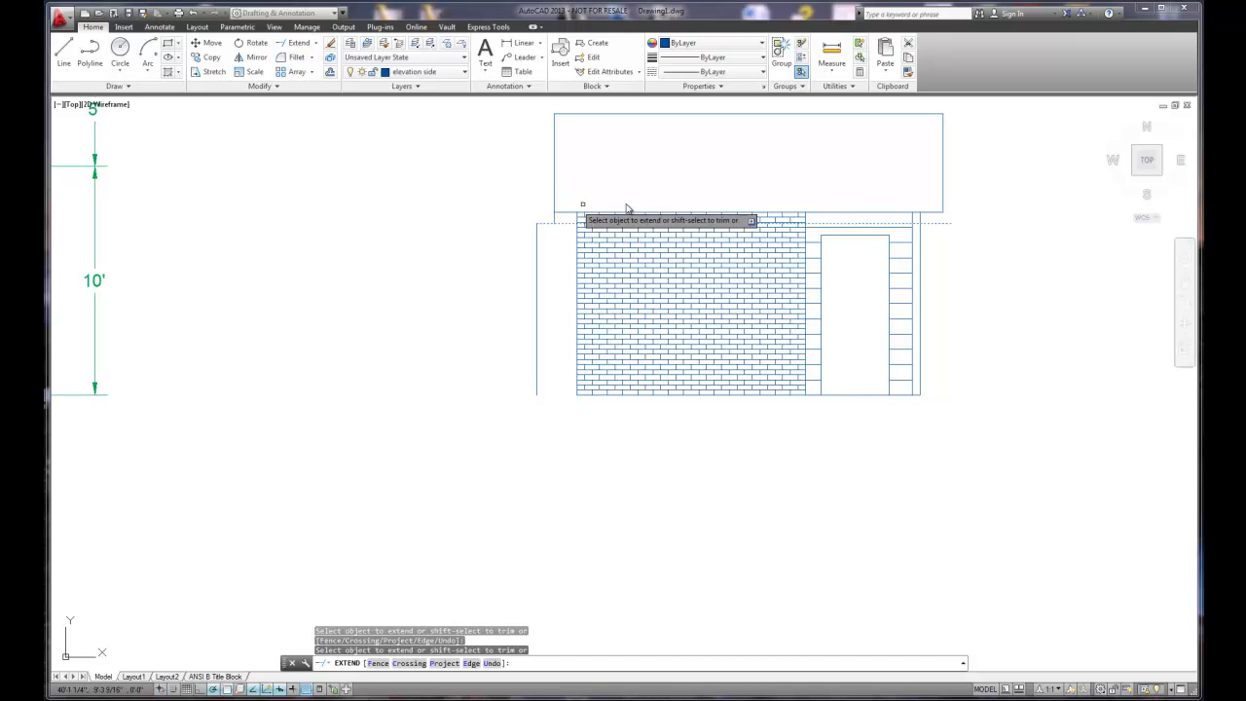
pyautogui.click(943, 197)
pyautogui.rightClick(960, 197)
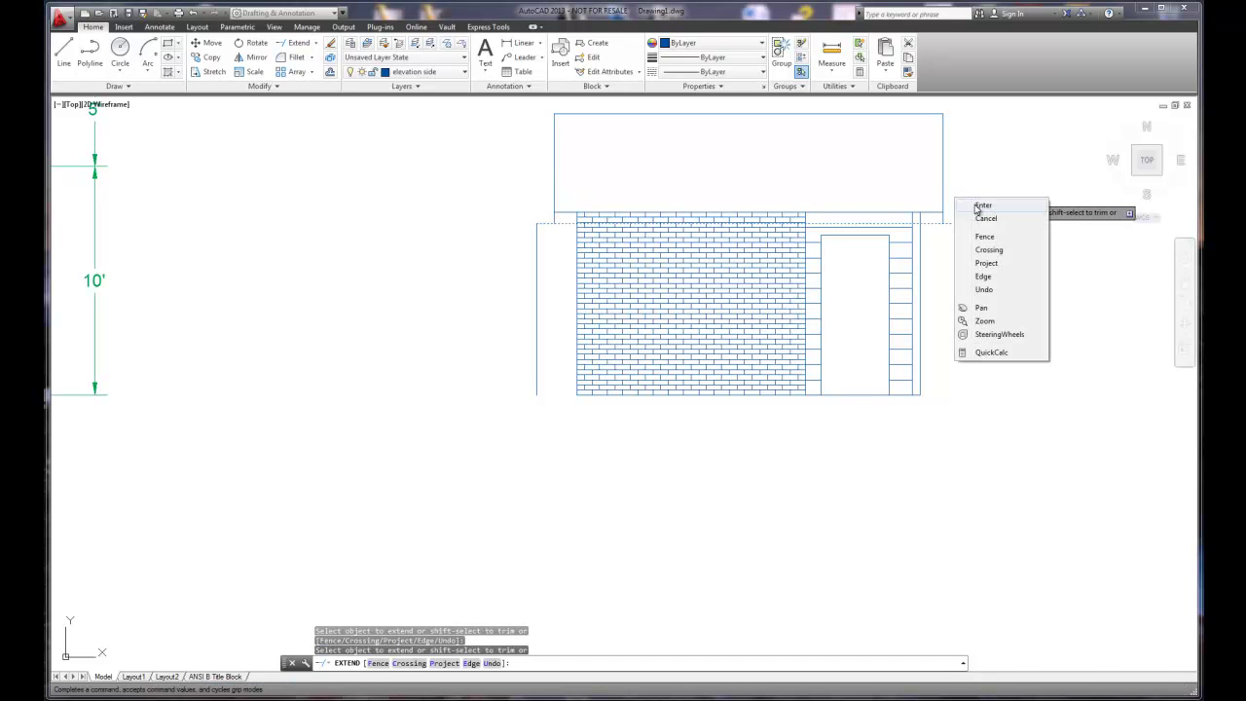
pyautogui.click(976, 202)
# Fillet the new horizontal line with both roof side edges at zero radius to form clean lower corners.
pyautogui.click(292, 61)
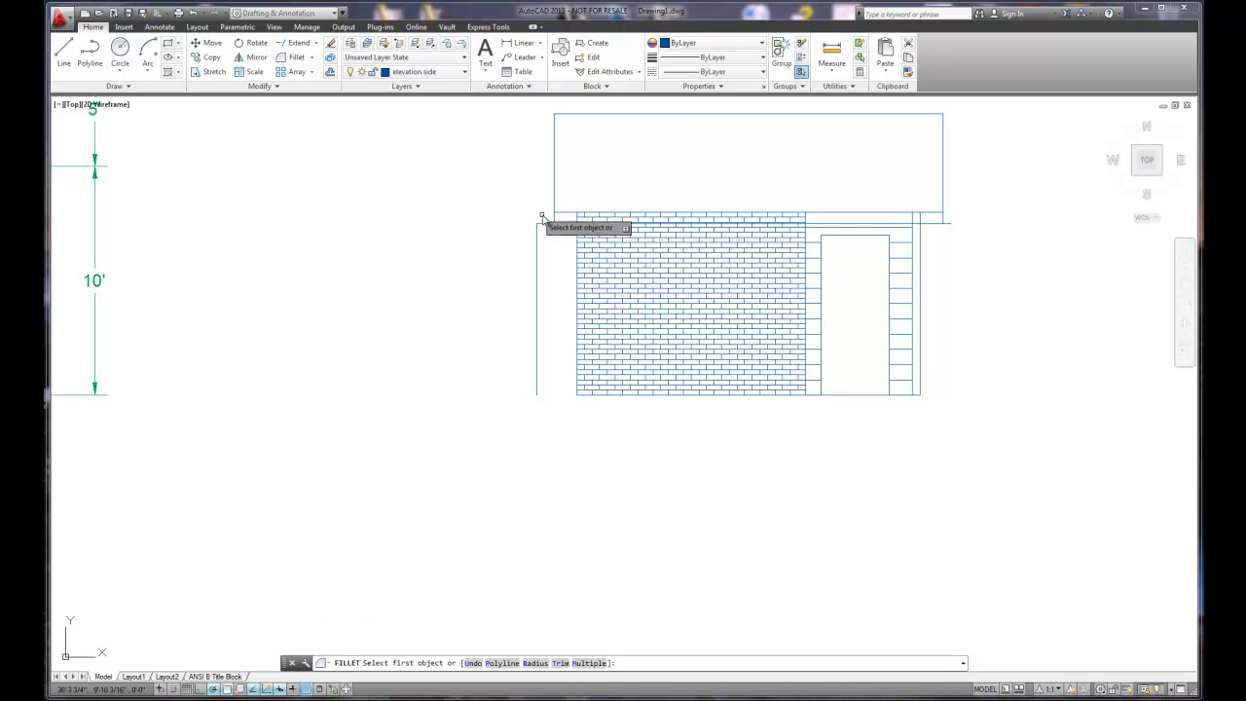
pyautogui.click(570, 223)
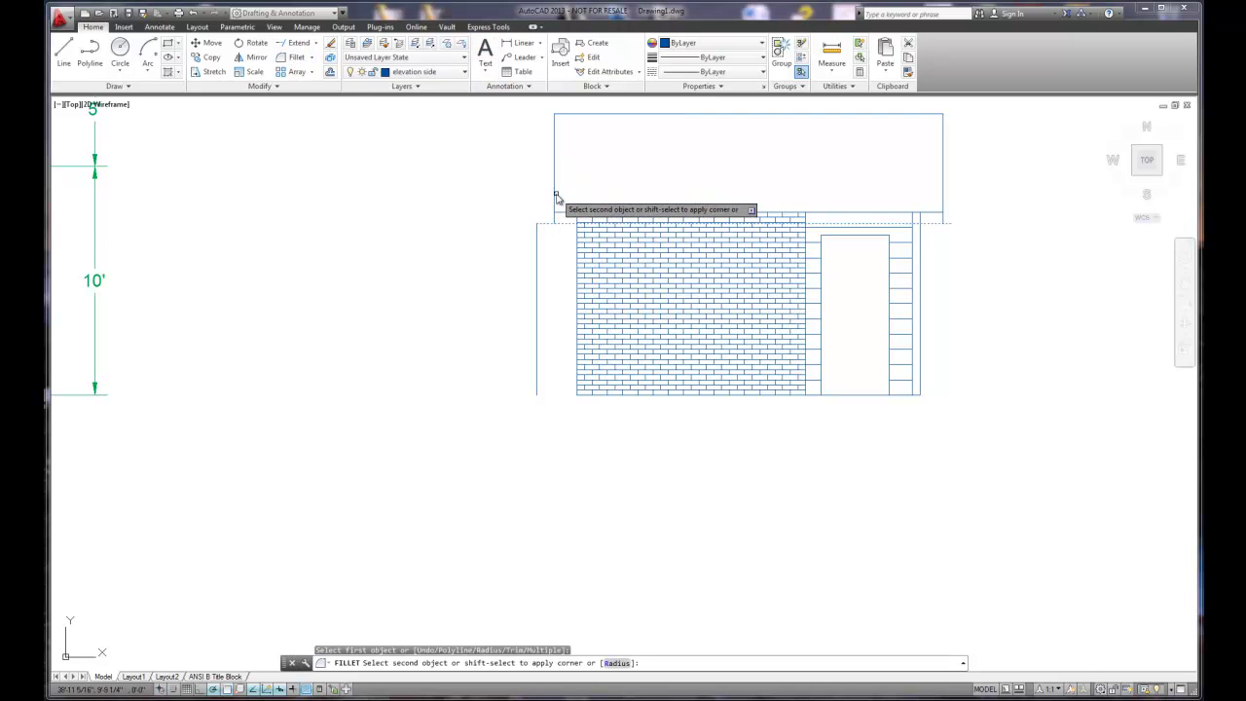
pyautogui.click(554, 203)
pyautogui.rightClick(643, 175)
pyautogui.click(690, 182)
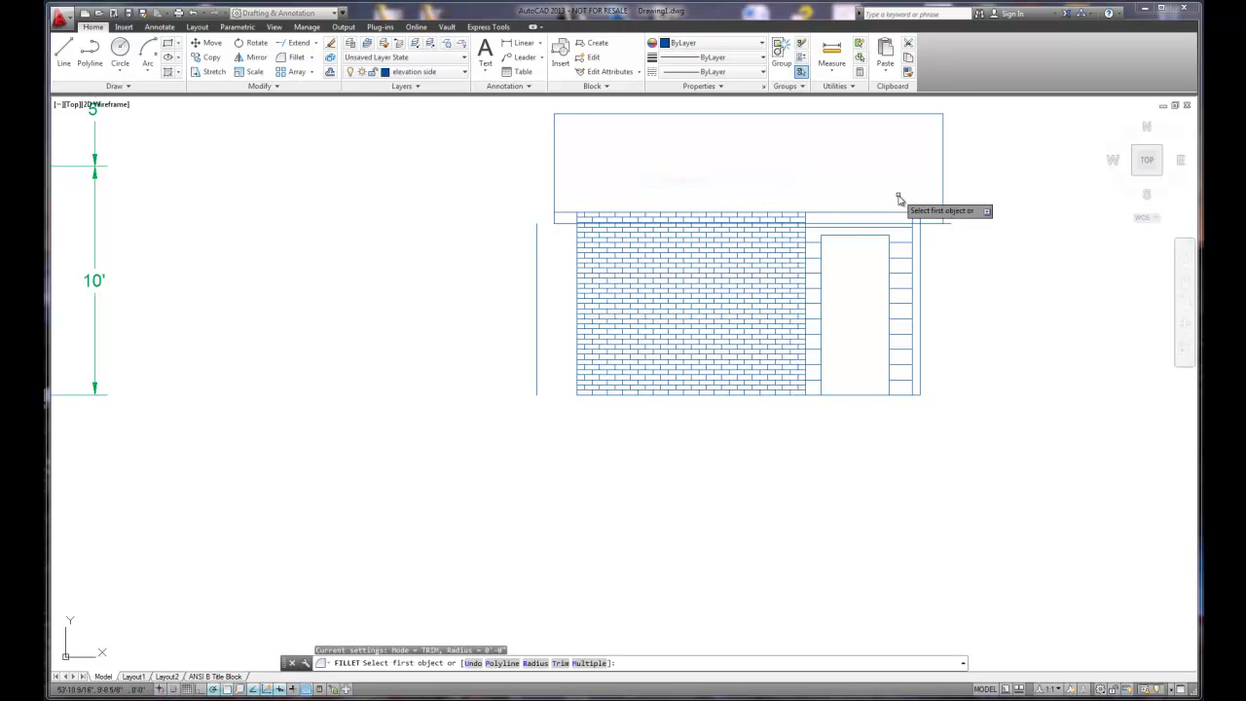
pyautogui.click(942, 195)
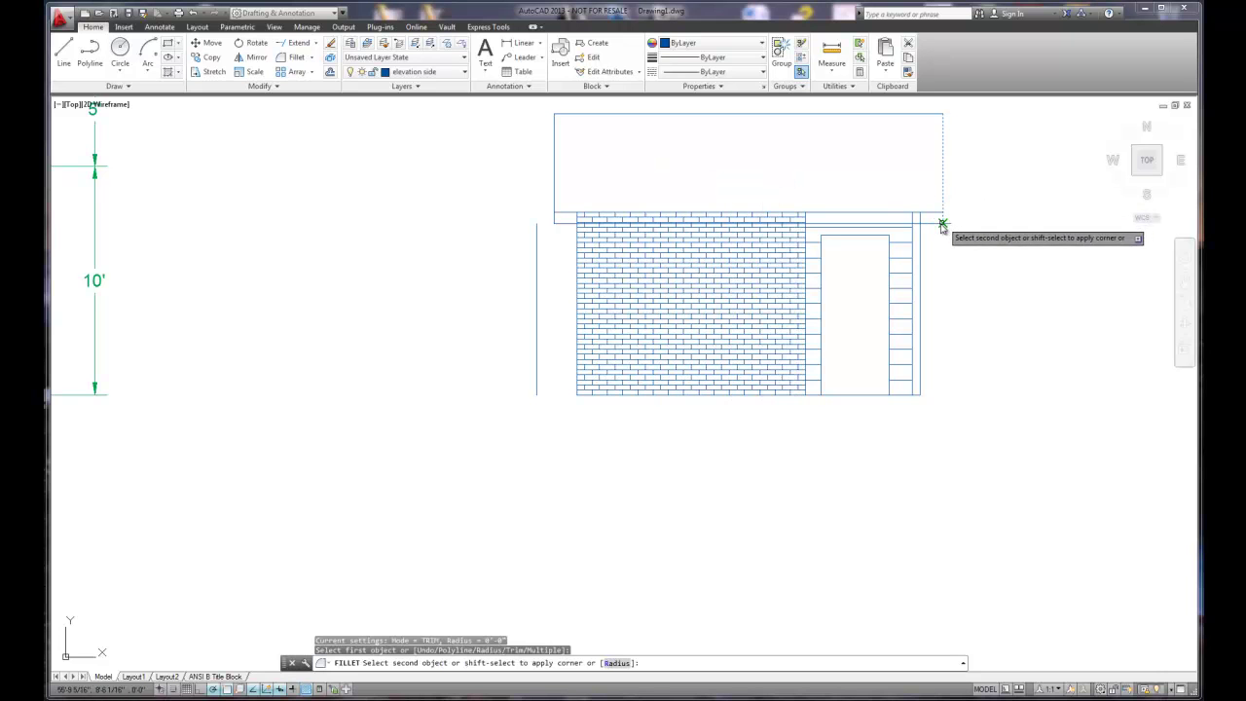
pyautogui.click(941, 223)
pyautogui.rightClick(964, 227)
pyautogui.click(979, 234)
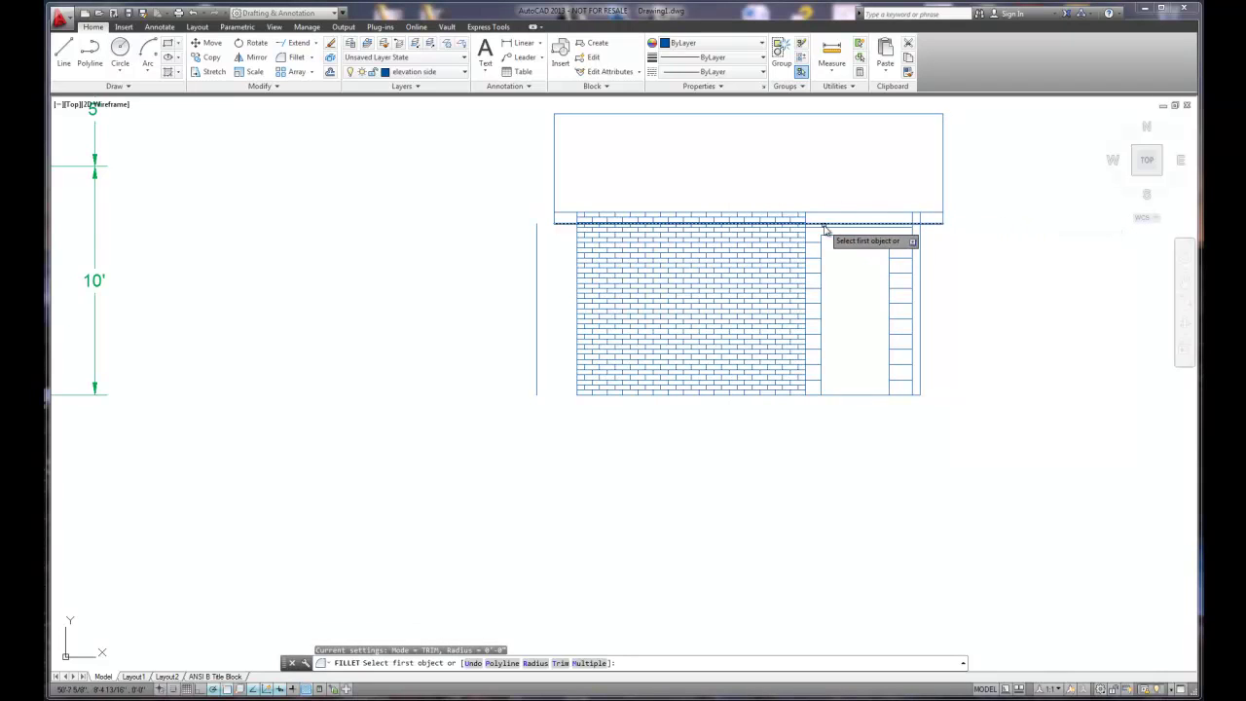
pyautogui.rightClick(548, 242)
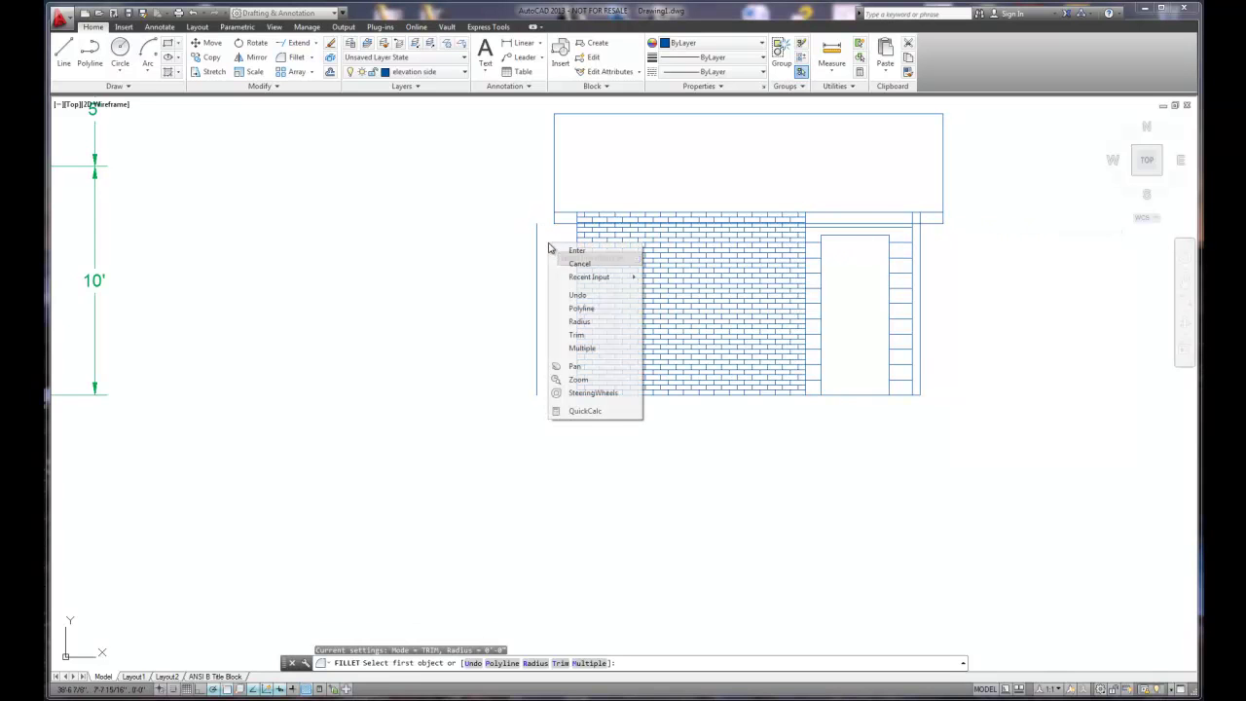
# Delete the vertical eave-height reference line beside the side elevation.
pyautogui.click(545, 248)
pyautogui.click(524, 265)
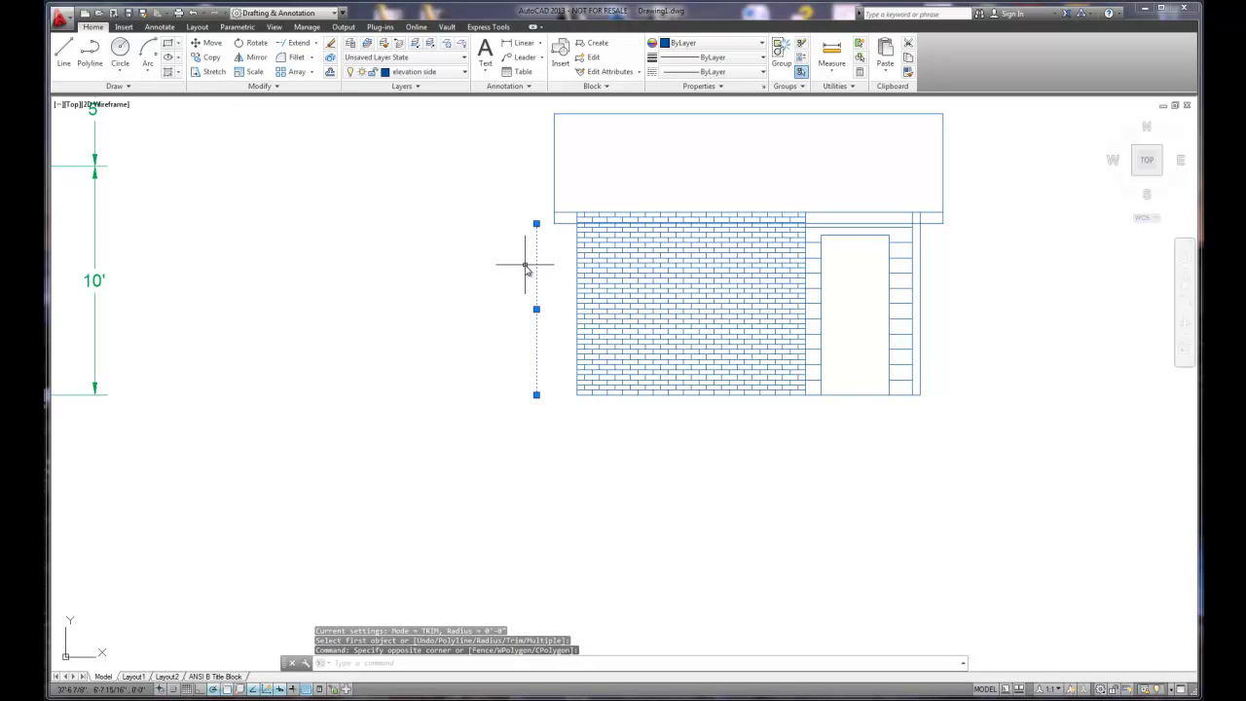
pyautogui.press('Delete')
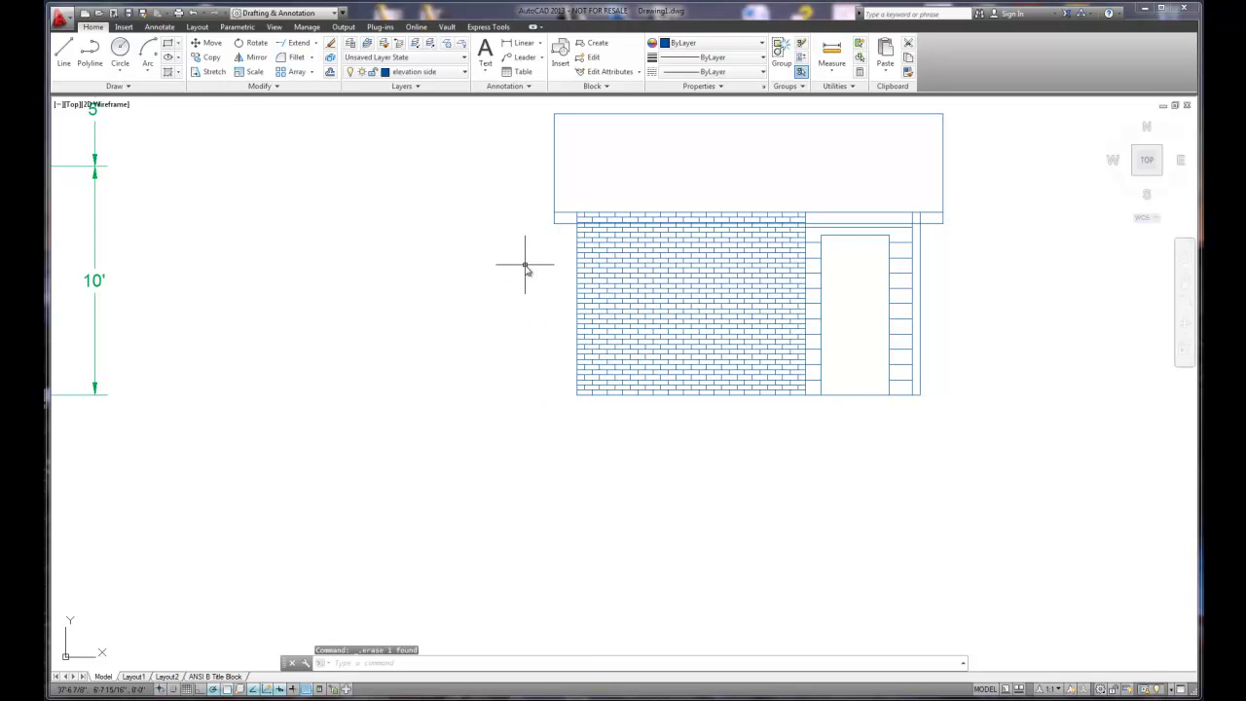
pyautogui.click(330, 73)
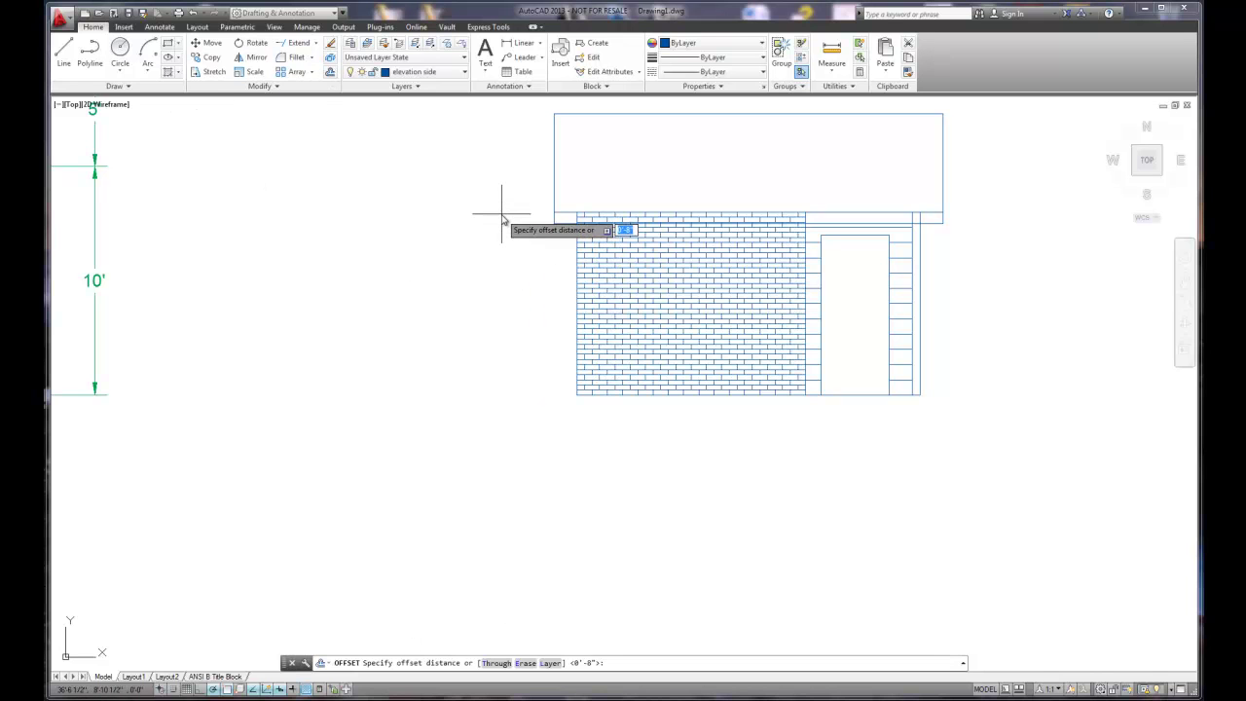
pyautogui.write('6')
pyautogui.press('Return')
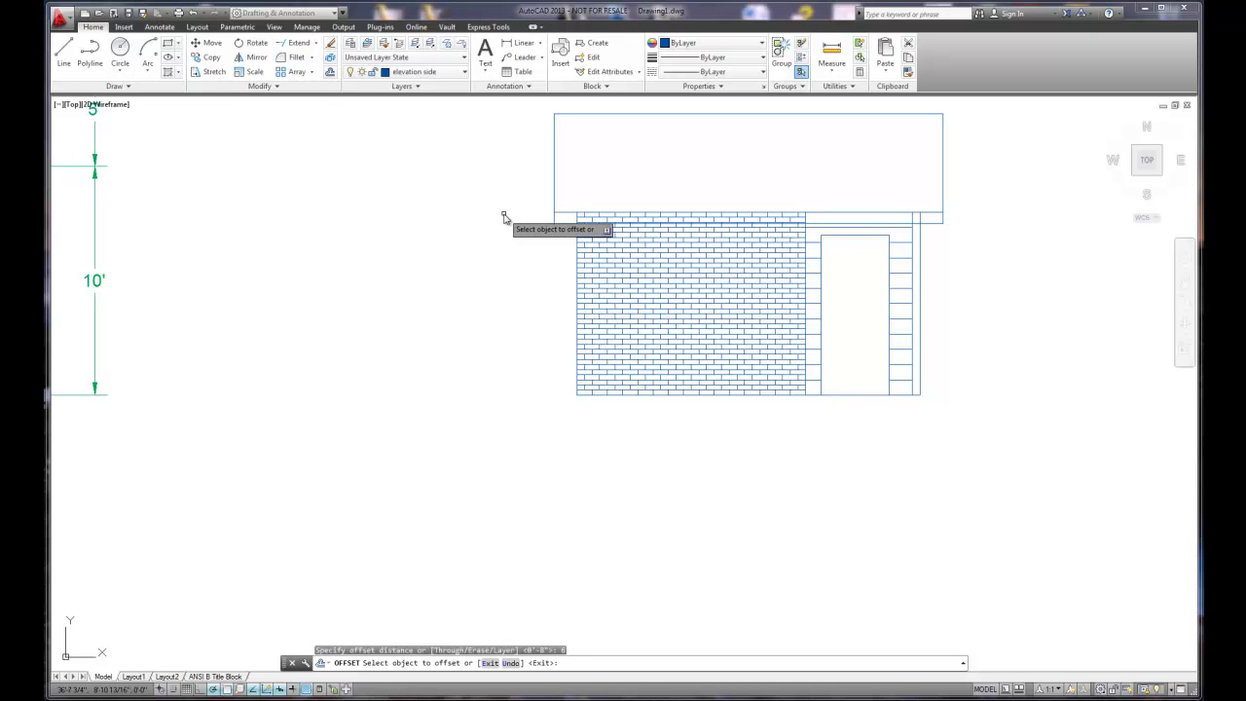
pyautogui.scroll(10, 557, 231)
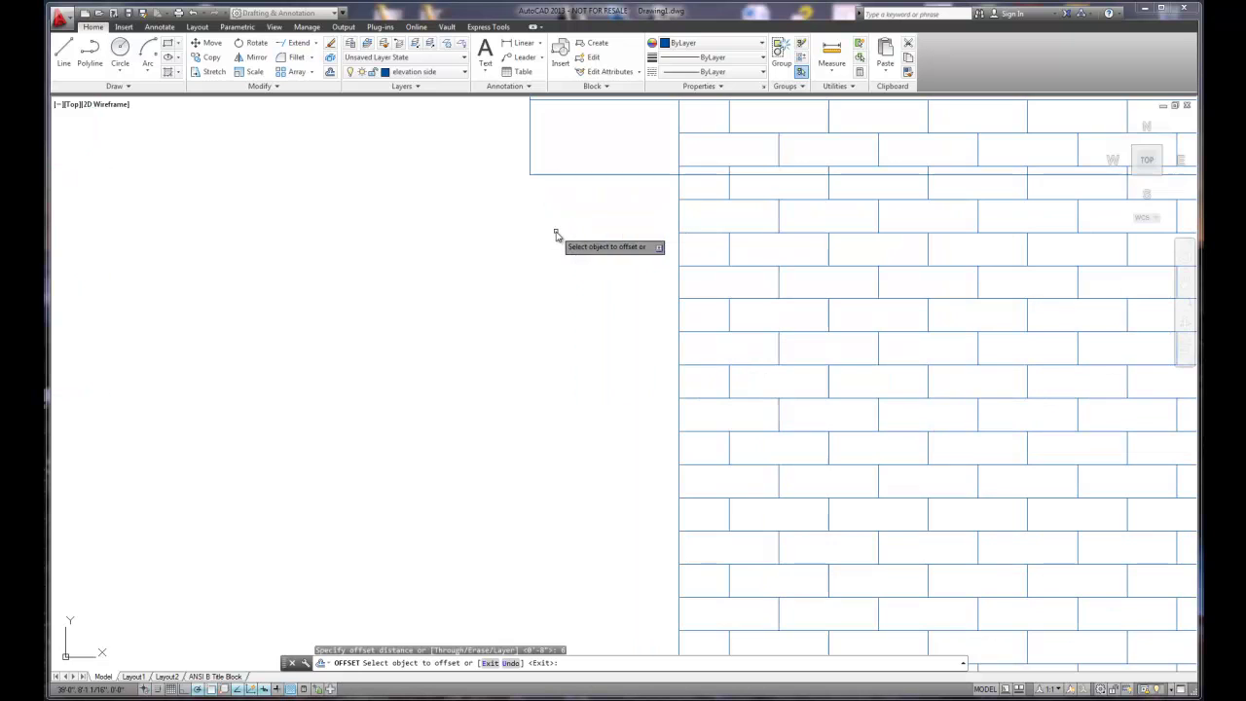
pyautogui.click(563, 176)
pyautogui.scroll(-4, 567, 156)
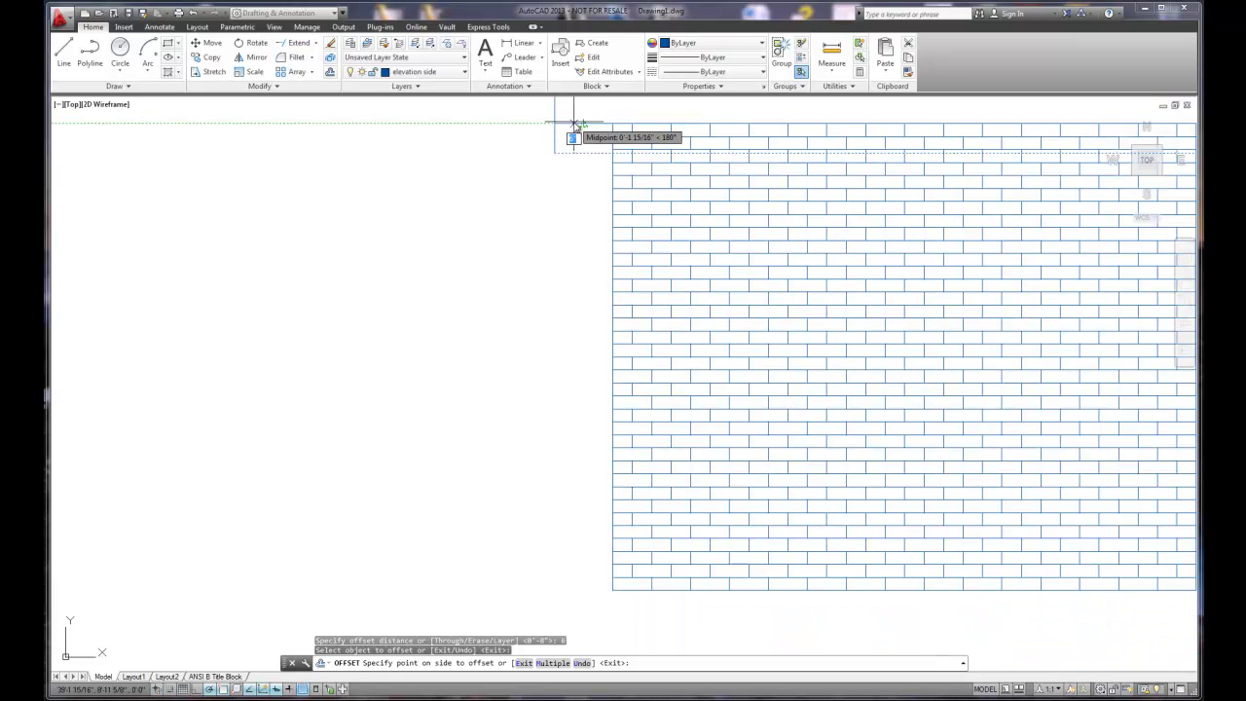
pyautogui.press('Escape')
pyautogui.press('Escape')
# Delete the brick hatch from the side elevation's wall.
pyautogui.scroll(-2, 656, 162)
pyautogui.moveTo(722, 202); pyautogui.dragTo(380, 297, button='middle')
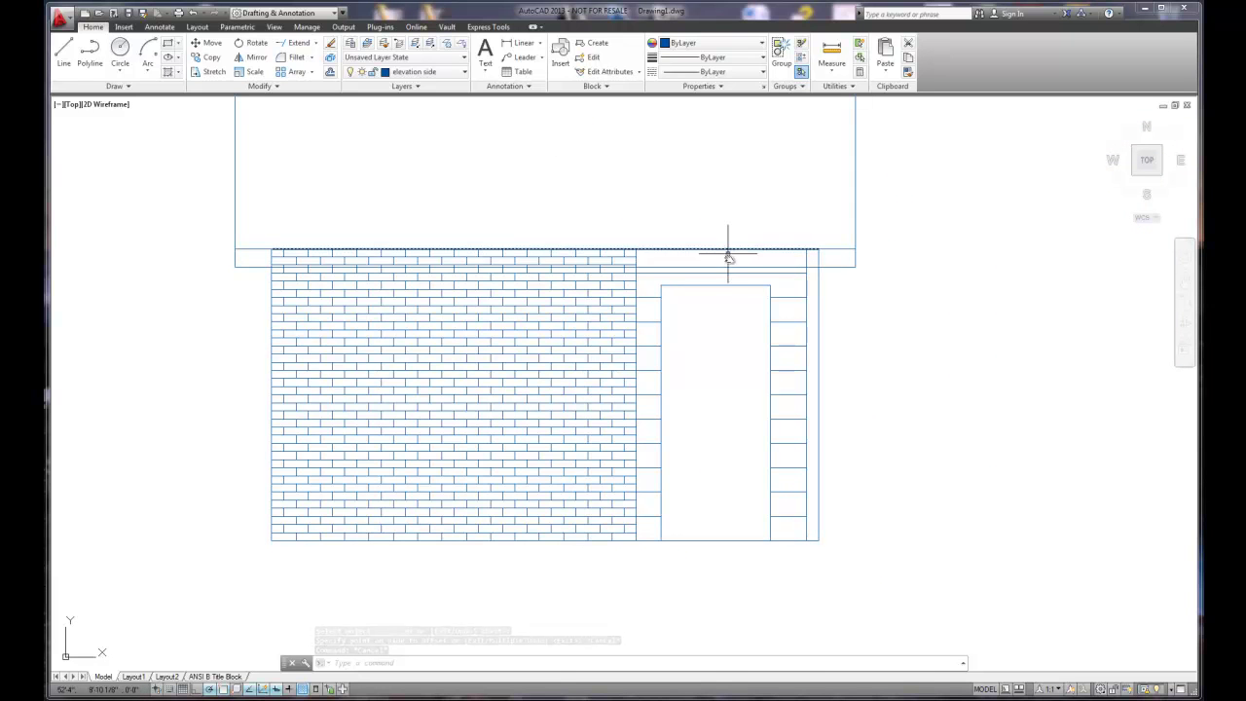
pyautogui.click(571, 302)
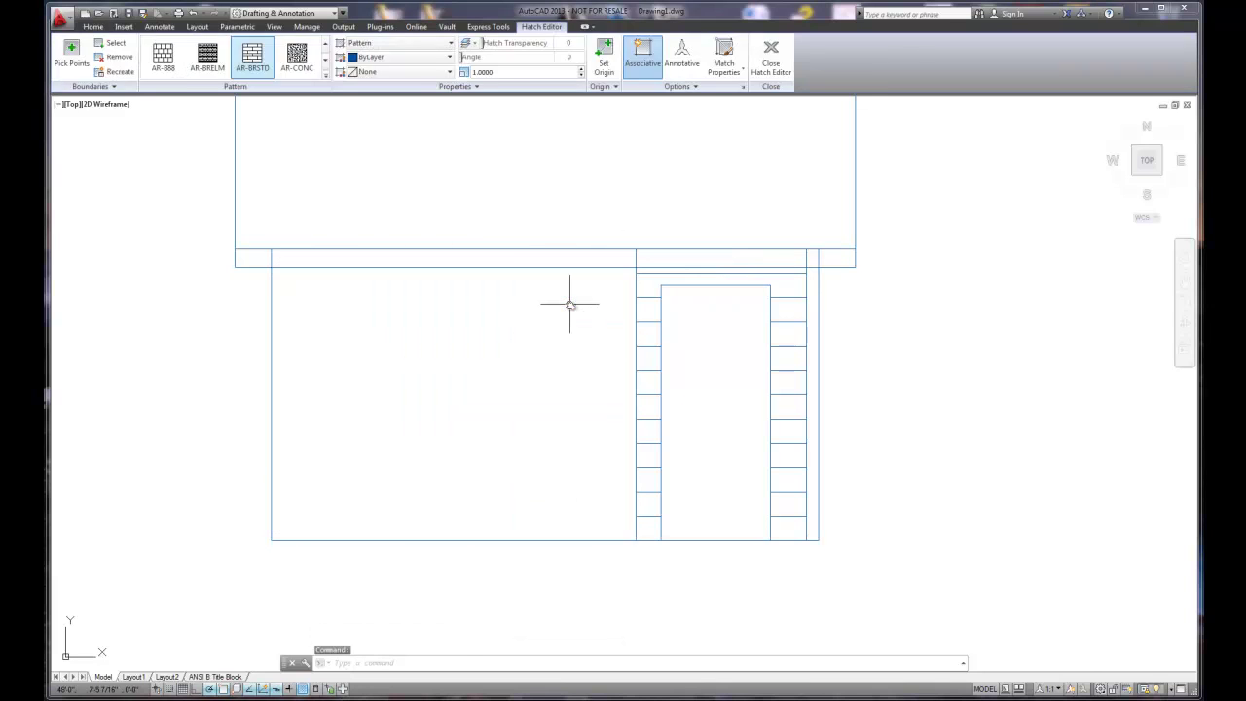
pyautogui.press('Delete')
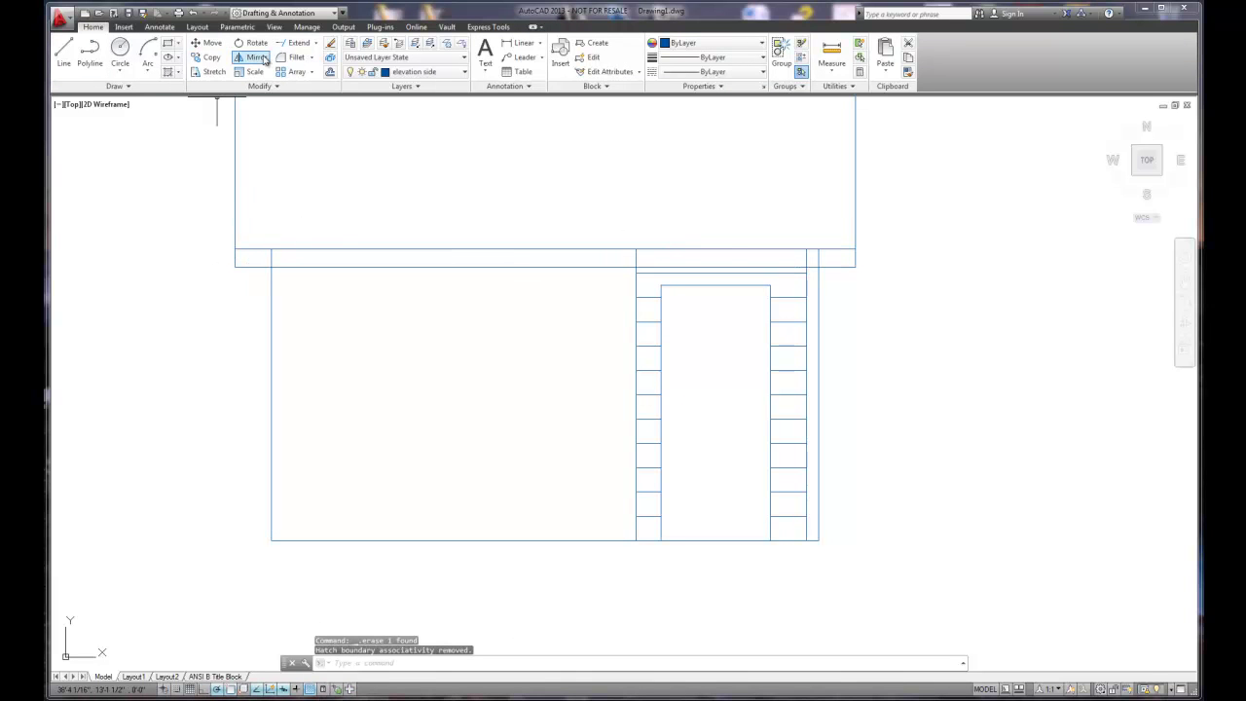
# Shorten the four vertical wall lines of the side elevation so their upper ends meet the eave's lower line.
pyautogui.click(273, 251)
pyautogui.click(272, 251)
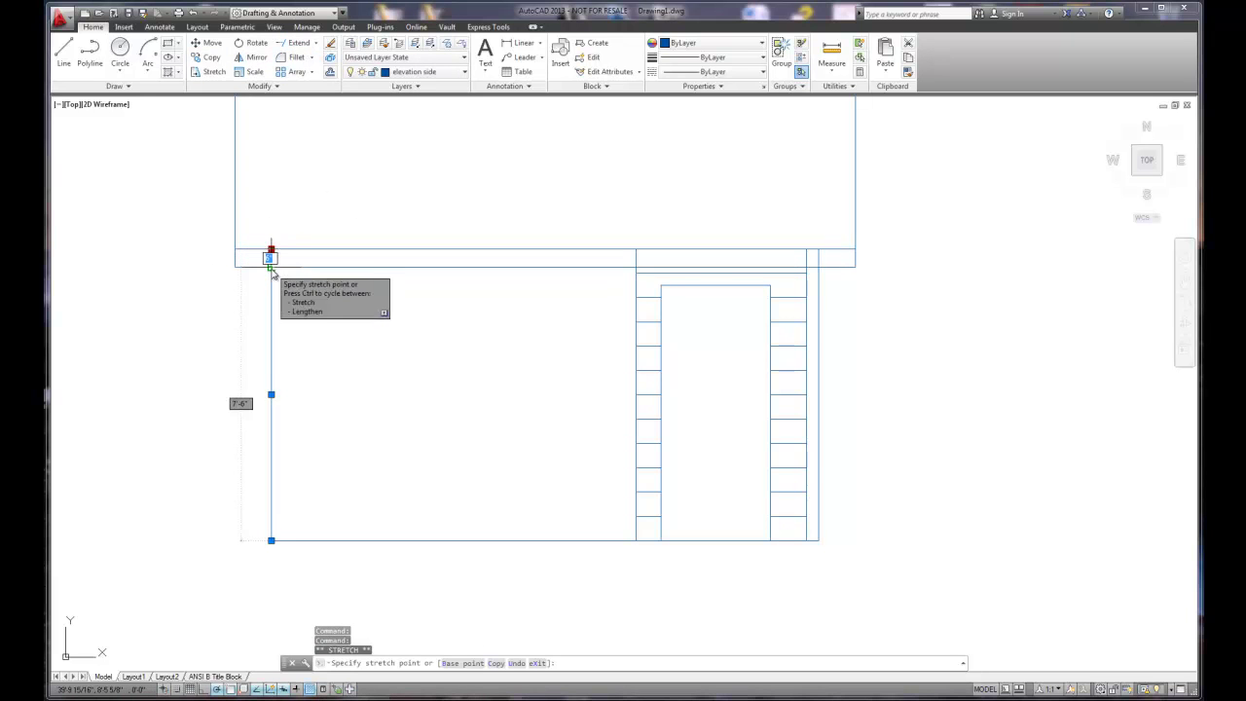
pyautogui.click(638, 255)
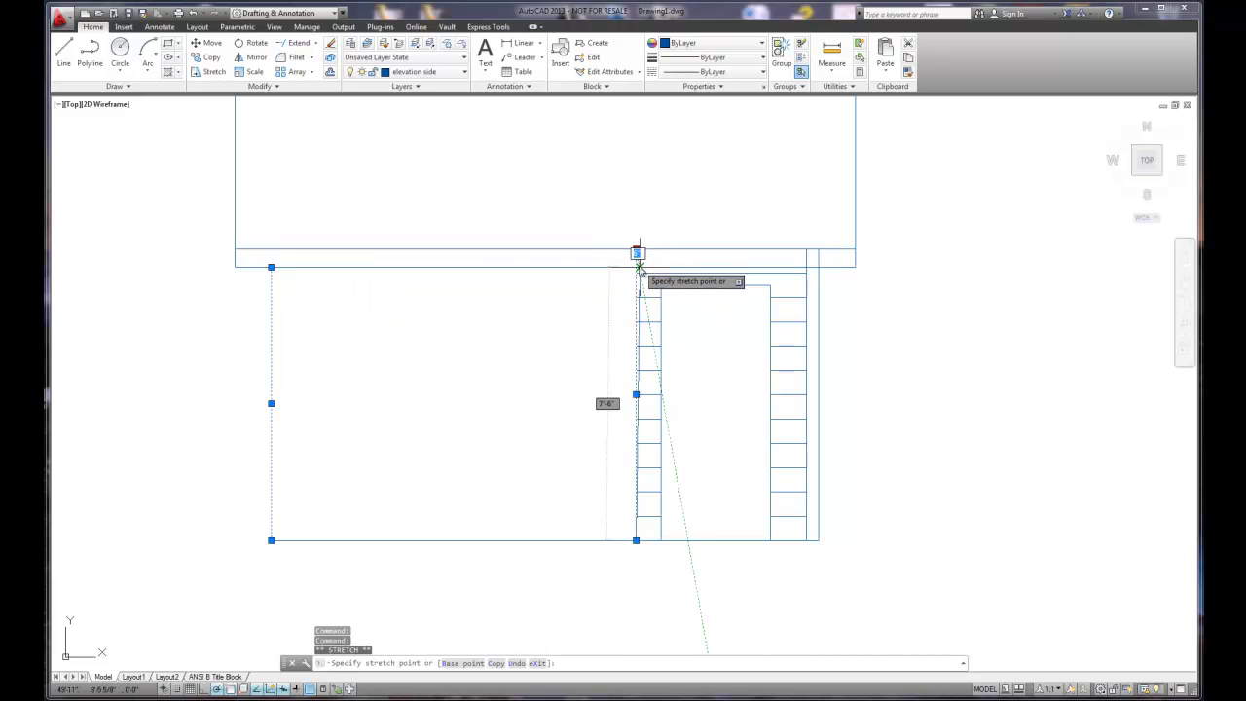
pyautogui.click(636, 252)
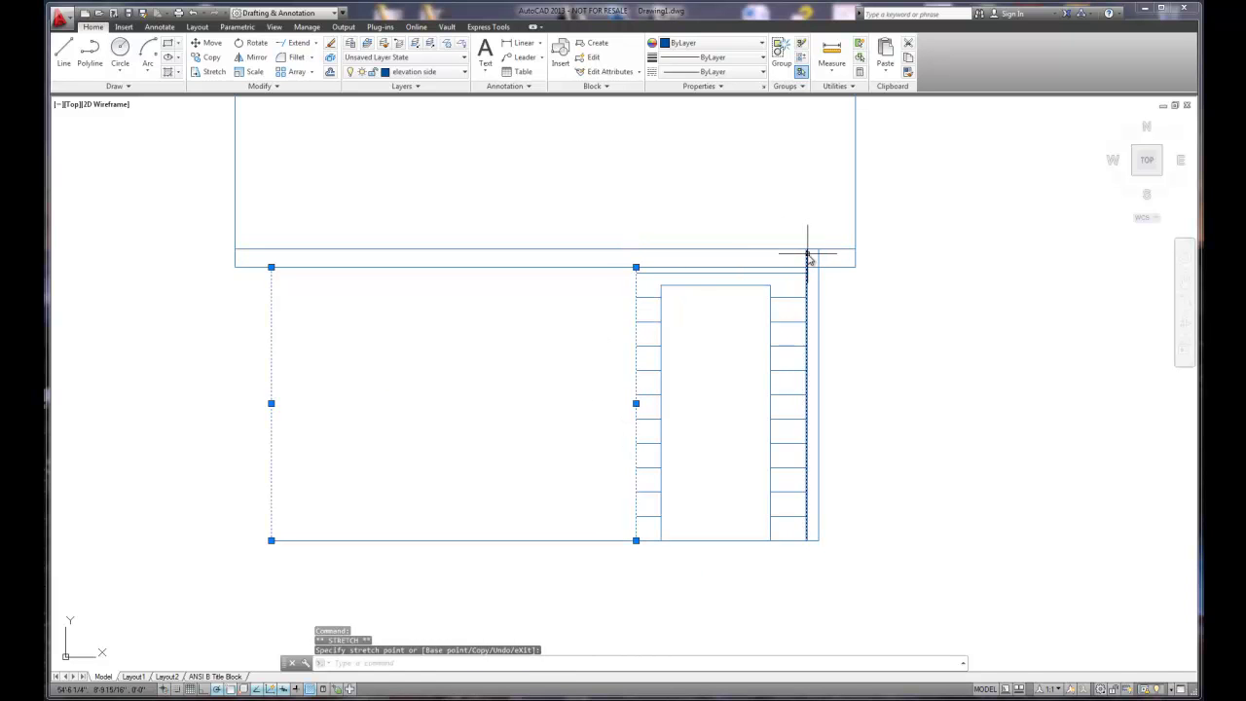
pyautogui.click(807, 255)
pyautogui.click(807, 251)
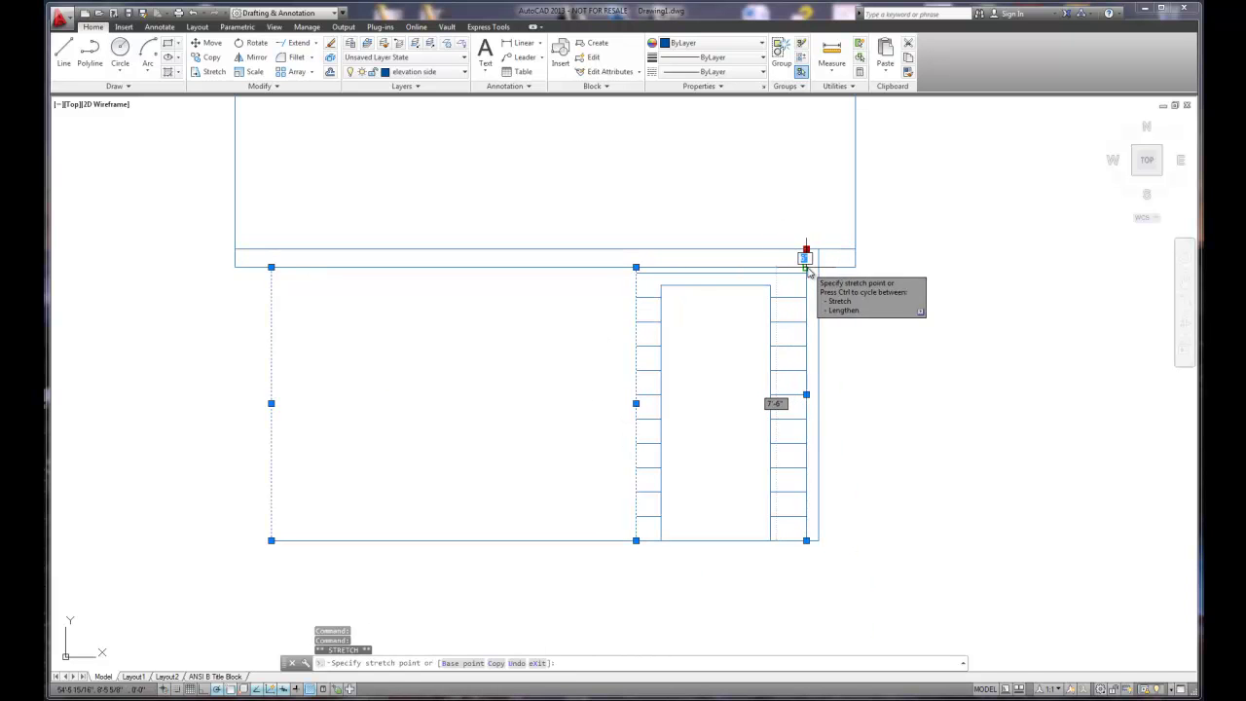
pyautogui.click(818, 252)
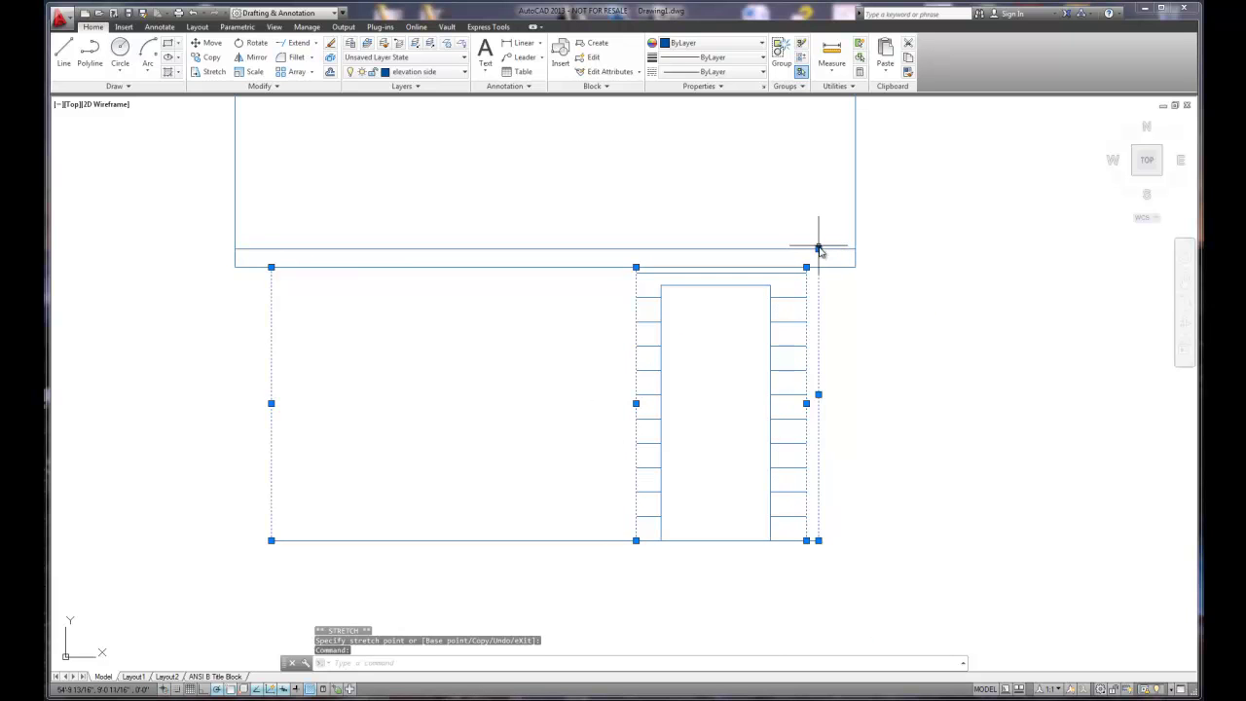
pyautogui.click(818, 251)
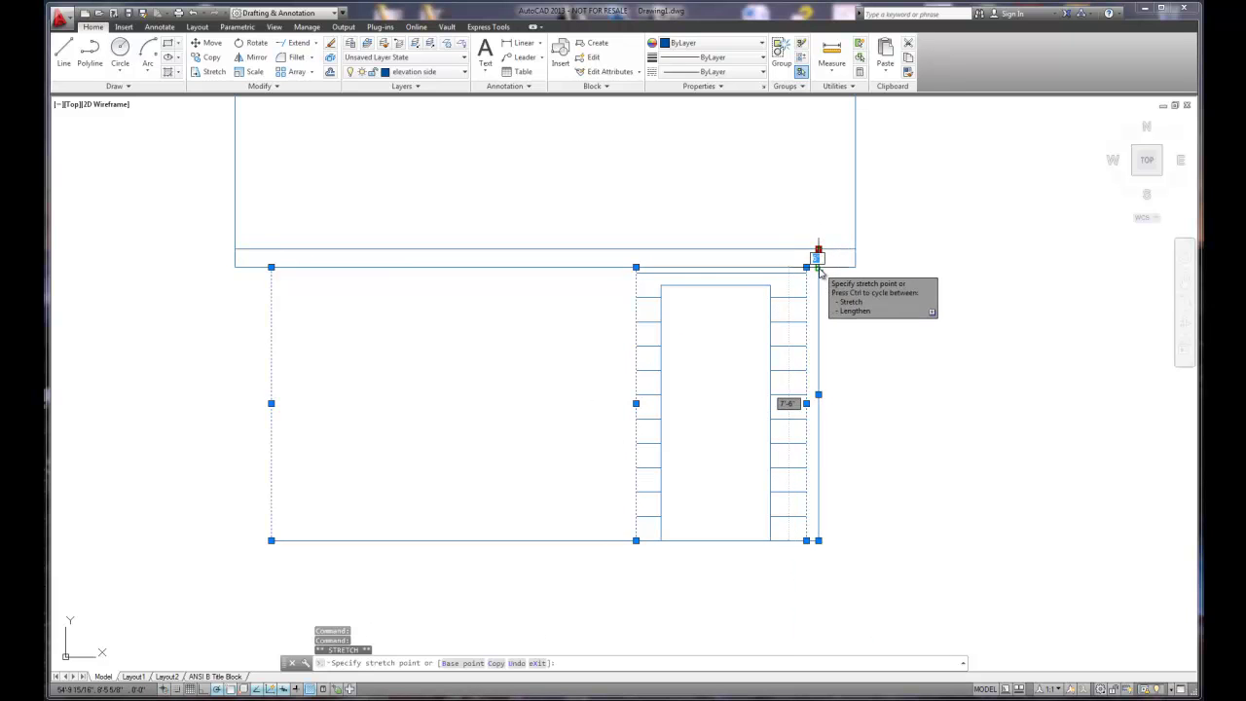
pyautogui.click(818, 267)
pyautogui.moveTo(818, 267)
pyautogui.press('Escape')
pyautogui.press('Escape')
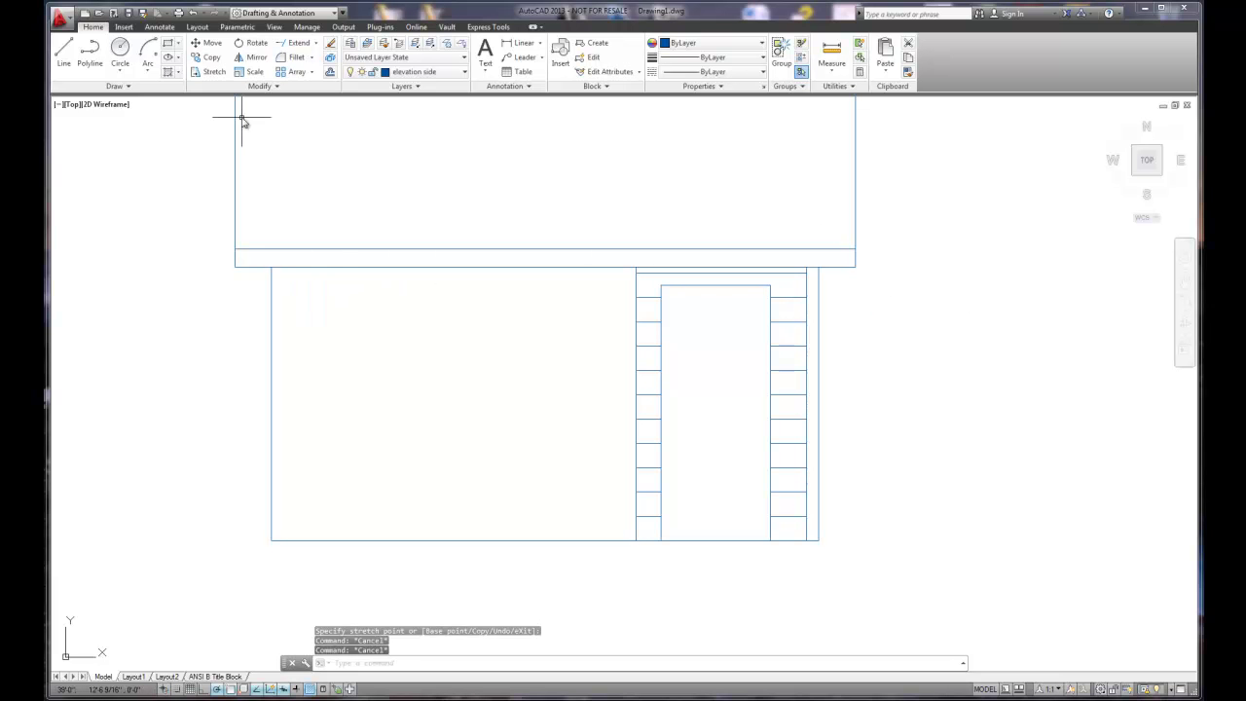
# Hatch the side elevation's large wall area with AR-BRSTD brick at scale 1, with the hatch origin at the wall's lower corner.
pyautogui.click(168, 59)
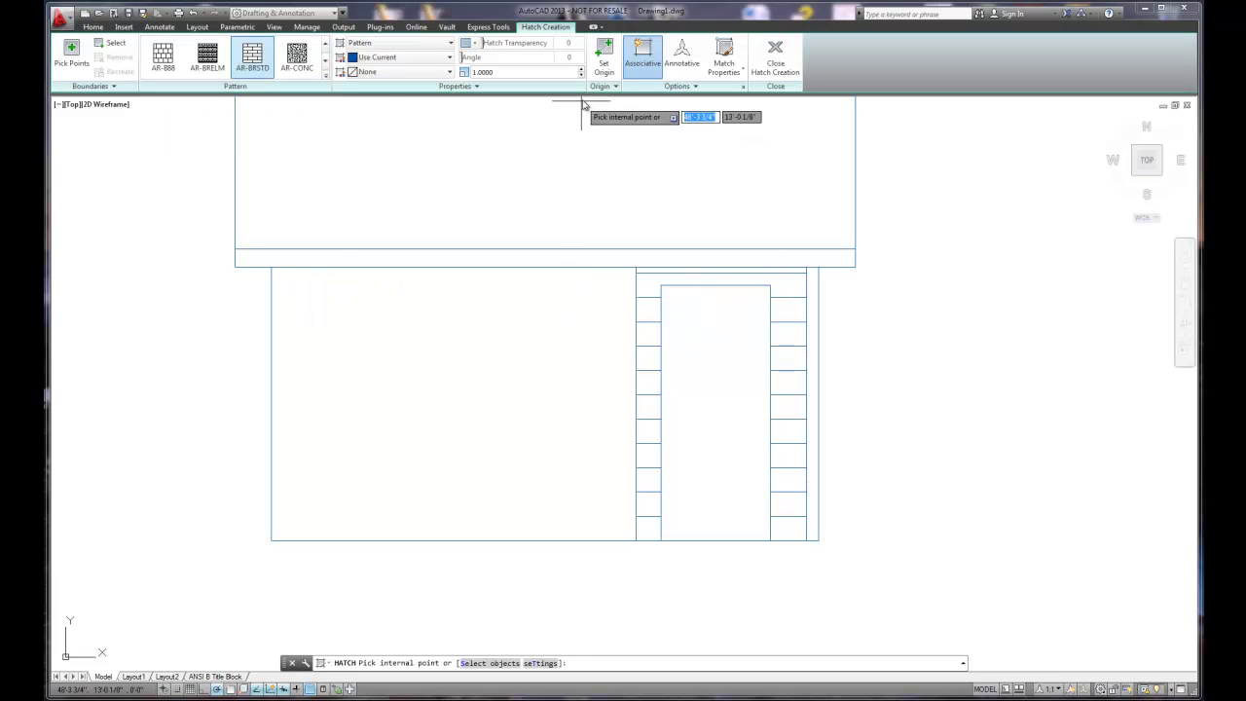
pyautogui.click(604, 57)
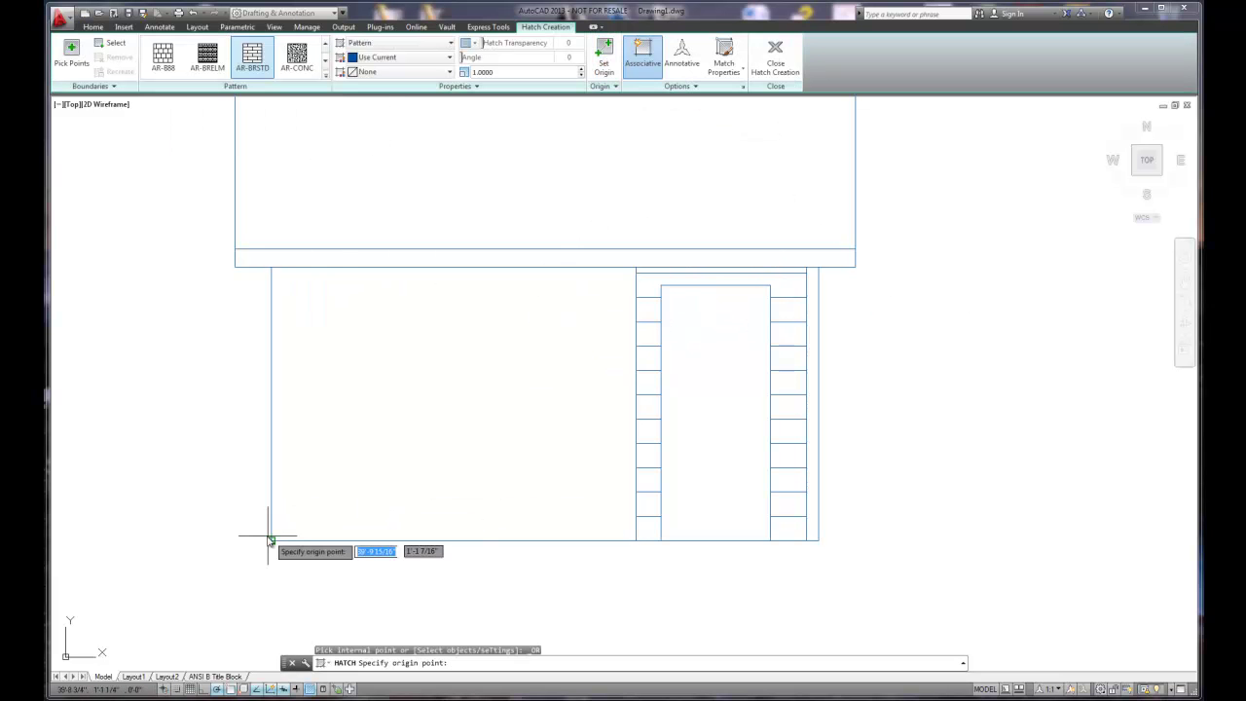
pyautogui.click(636, 541)
pyautogui.click(401, 352)
pyautogui.rightClick(71, 371)
pyautogui.click(107, 376)
# Hatch the side elevation's roof above the eave band with the AR-RSHKE shake pattern at scale 1.
pyautogui.scroll(-2, 526, 472)
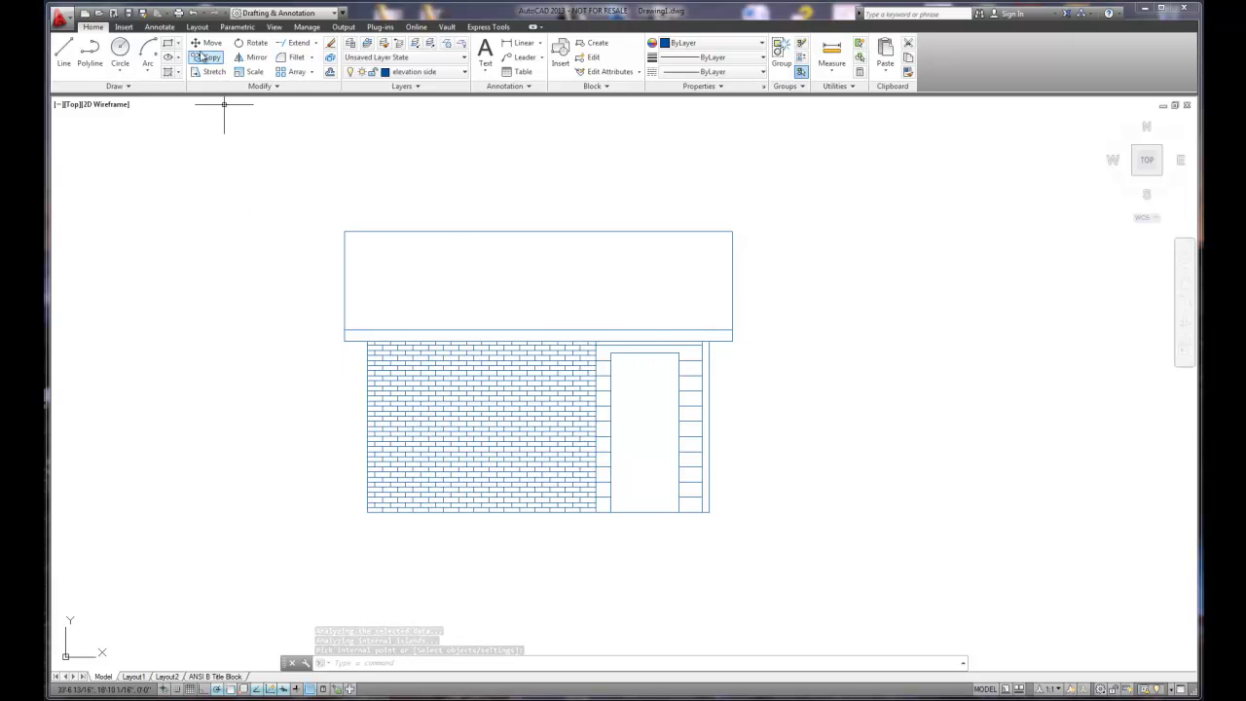
pyautogui.click(171, 73)
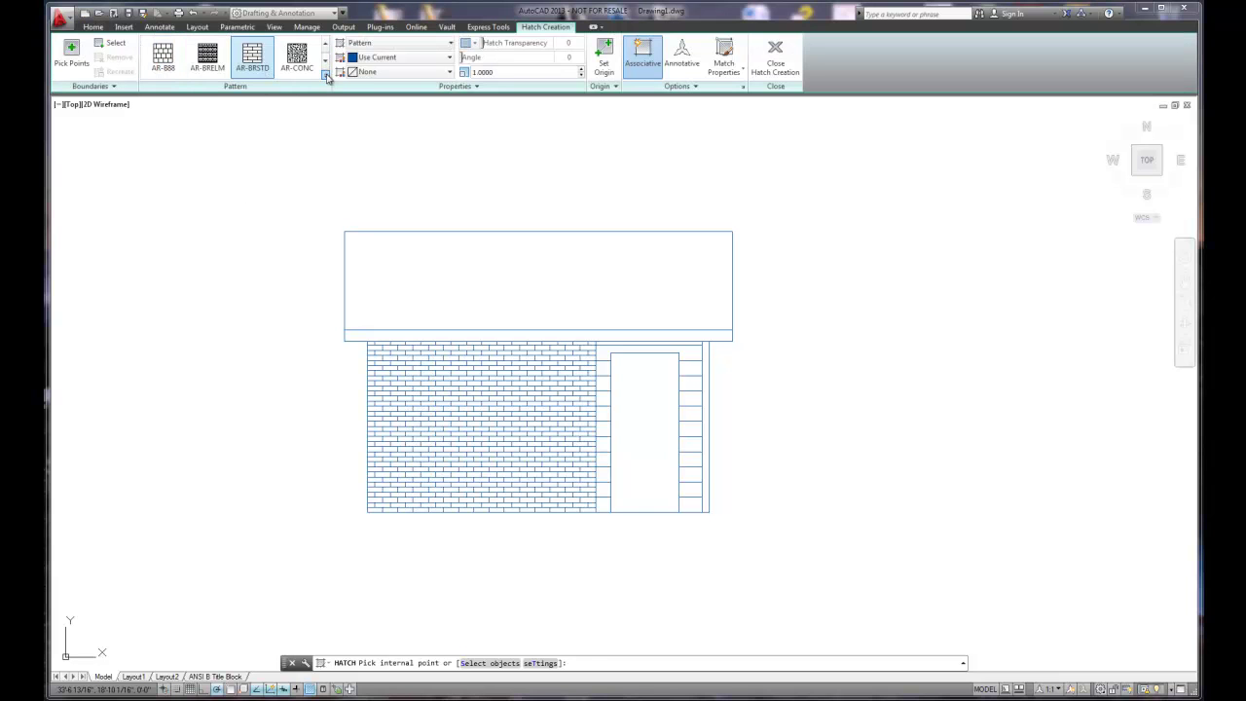
pyautogui.click(326, 73)
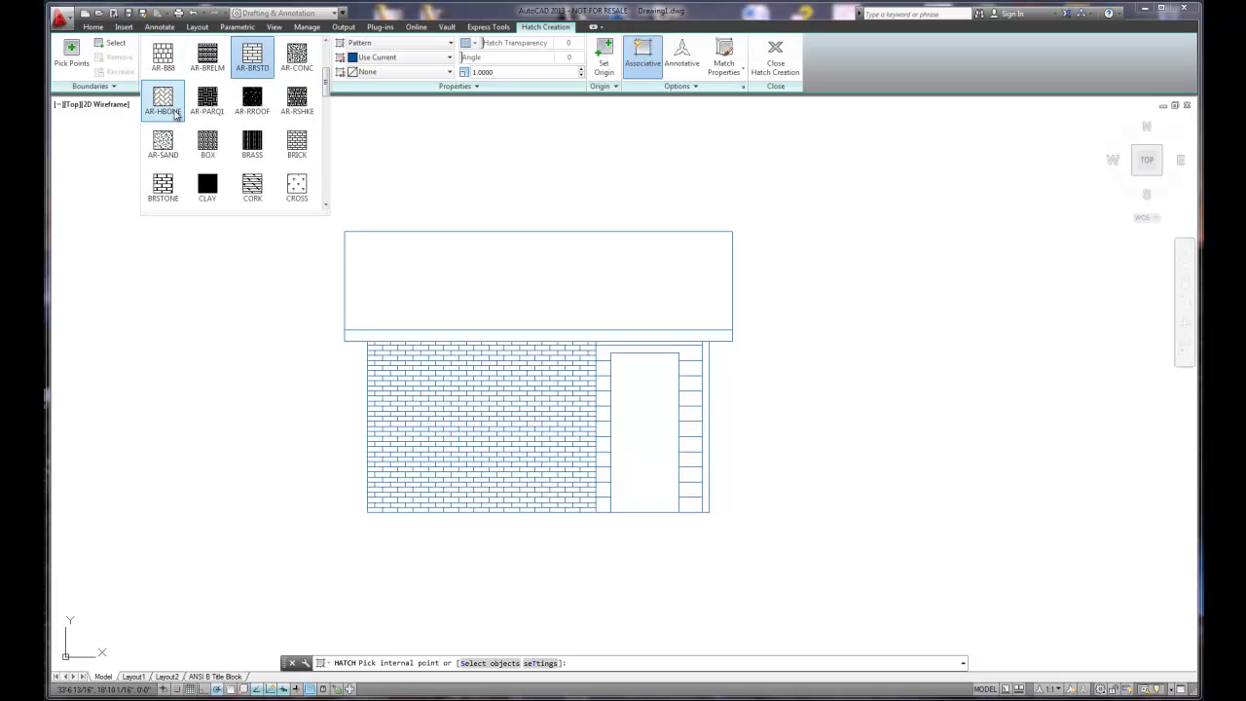
pyautogui.click(299, 103)
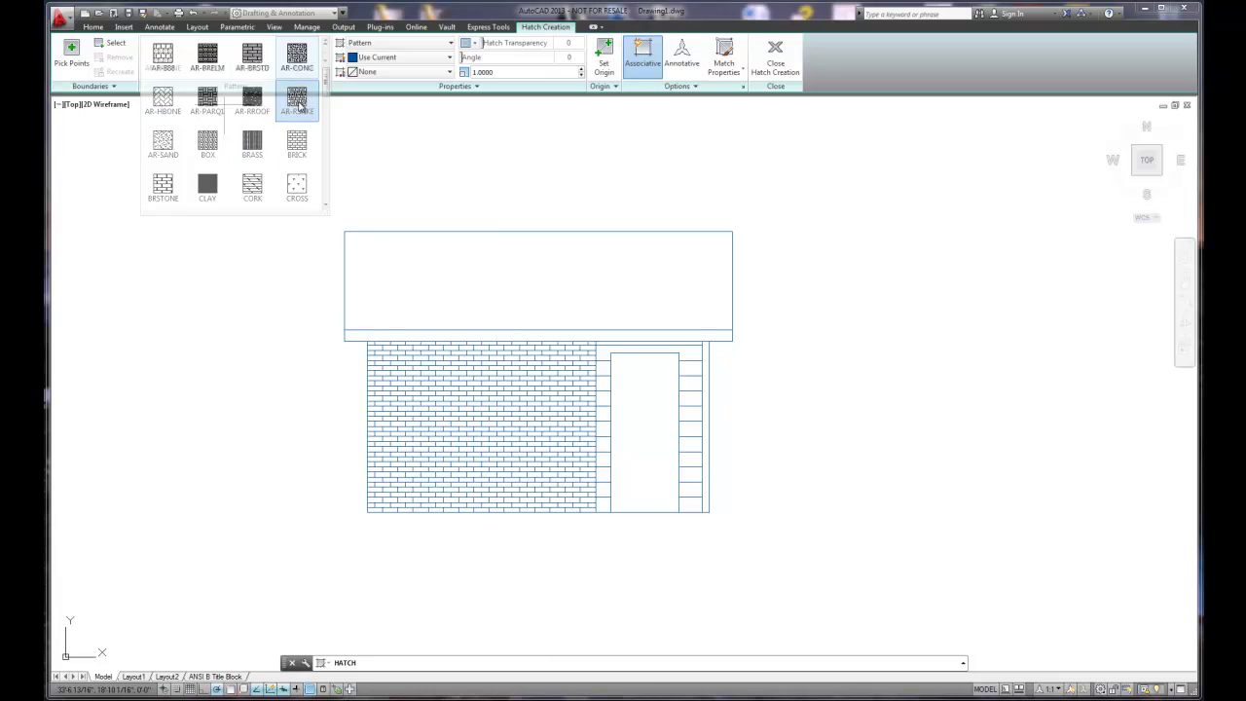
pyautogui.click(421, 278)
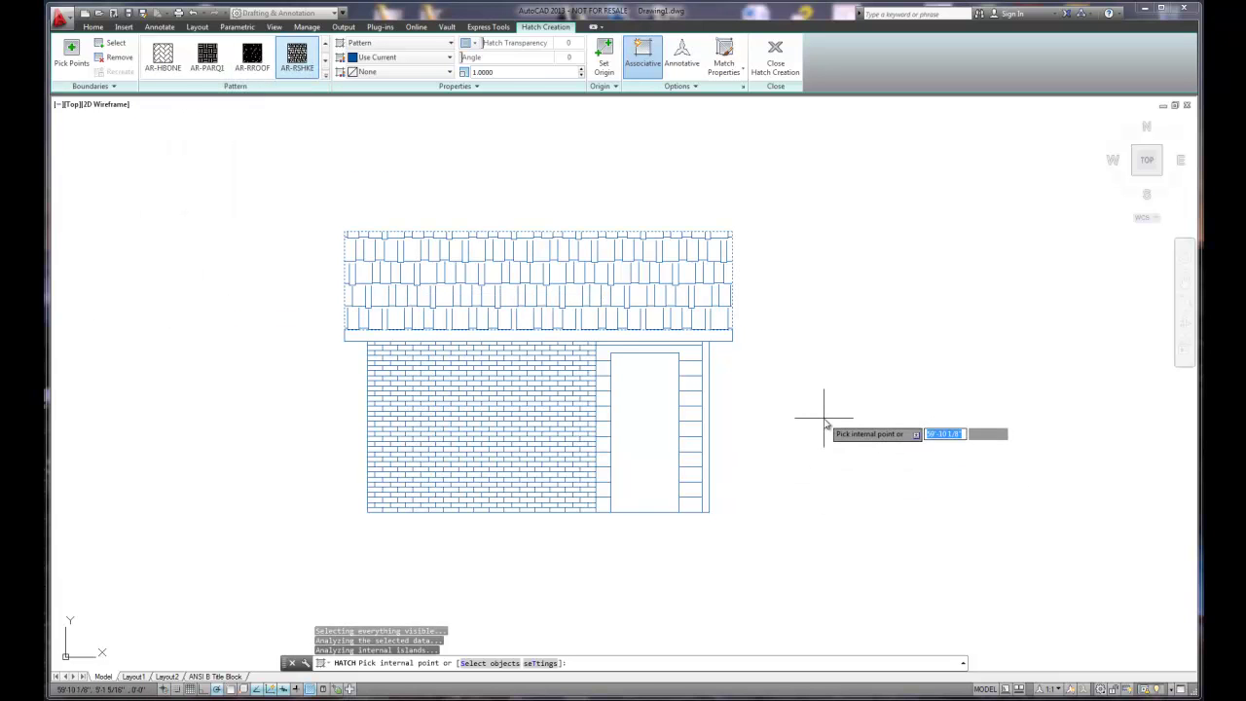
pyautogui.press('Escape')
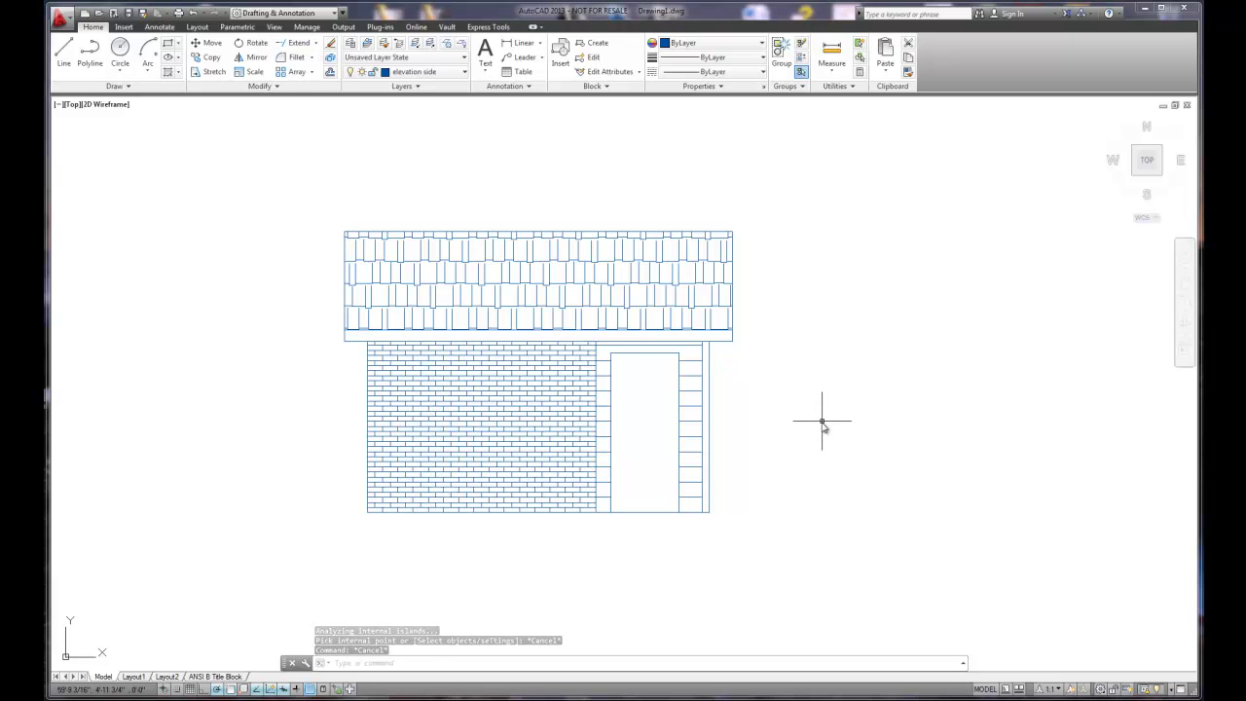
# Switch to the ANSI B Title Block layout and save the drawing as drawing layouts.dwg.
pyautogui.scroll(-4, 823, 423)
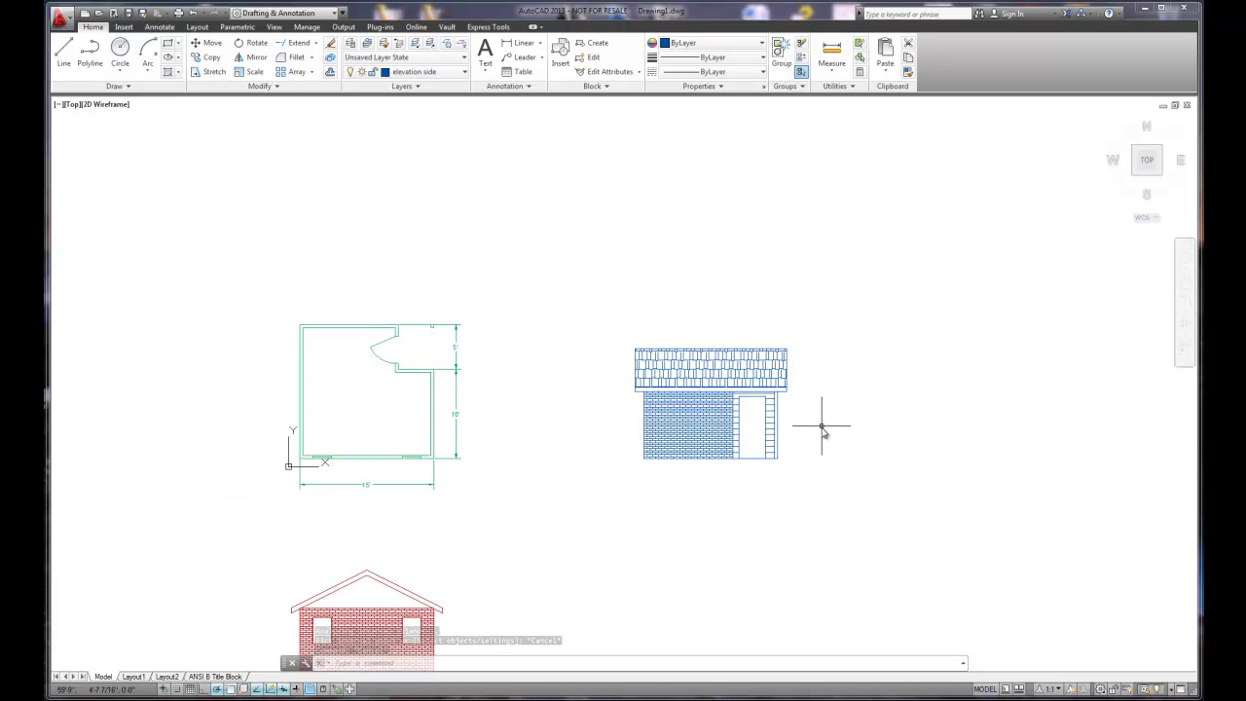
pyautogui.click(230, 677)
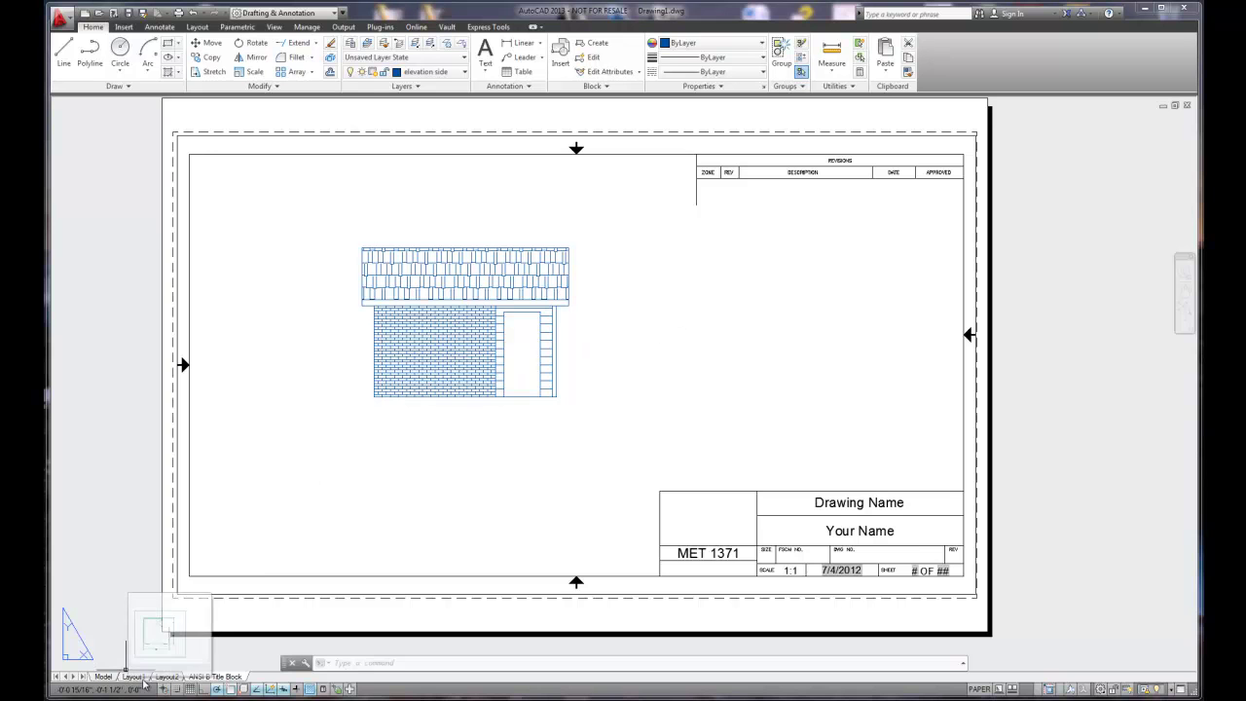
pyautogui.click(60, 17)
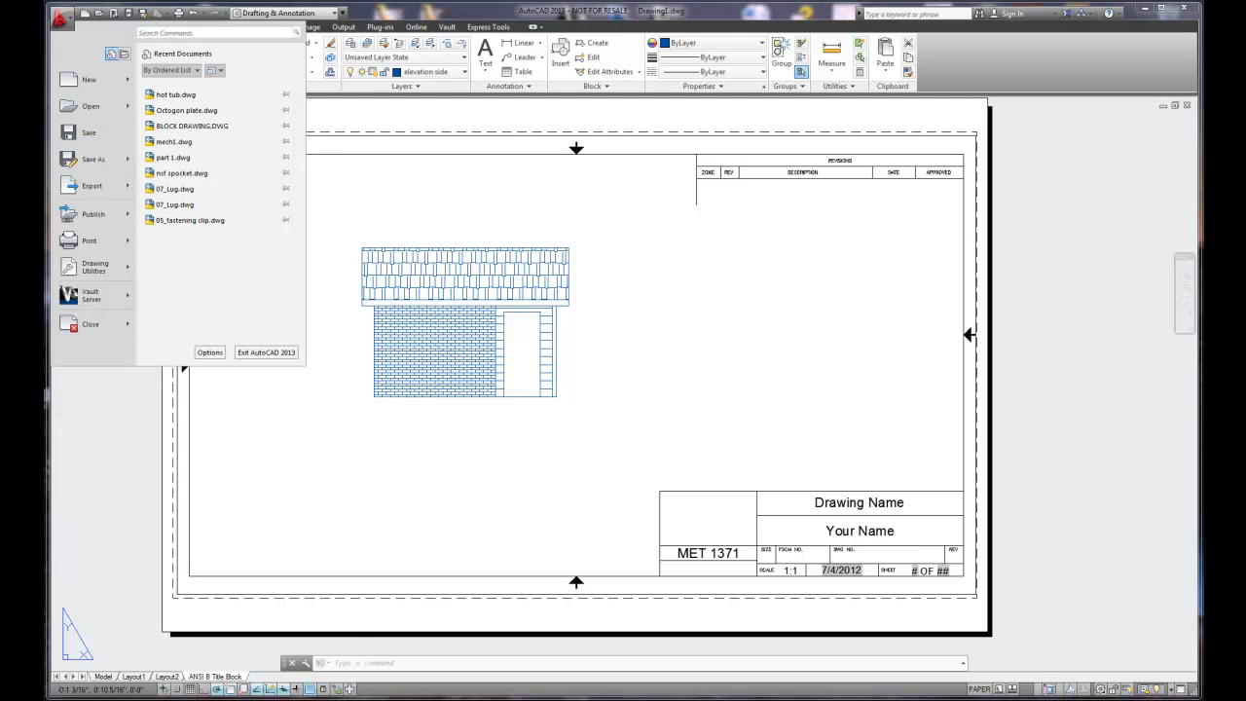
pyautogui.click(84, 136)
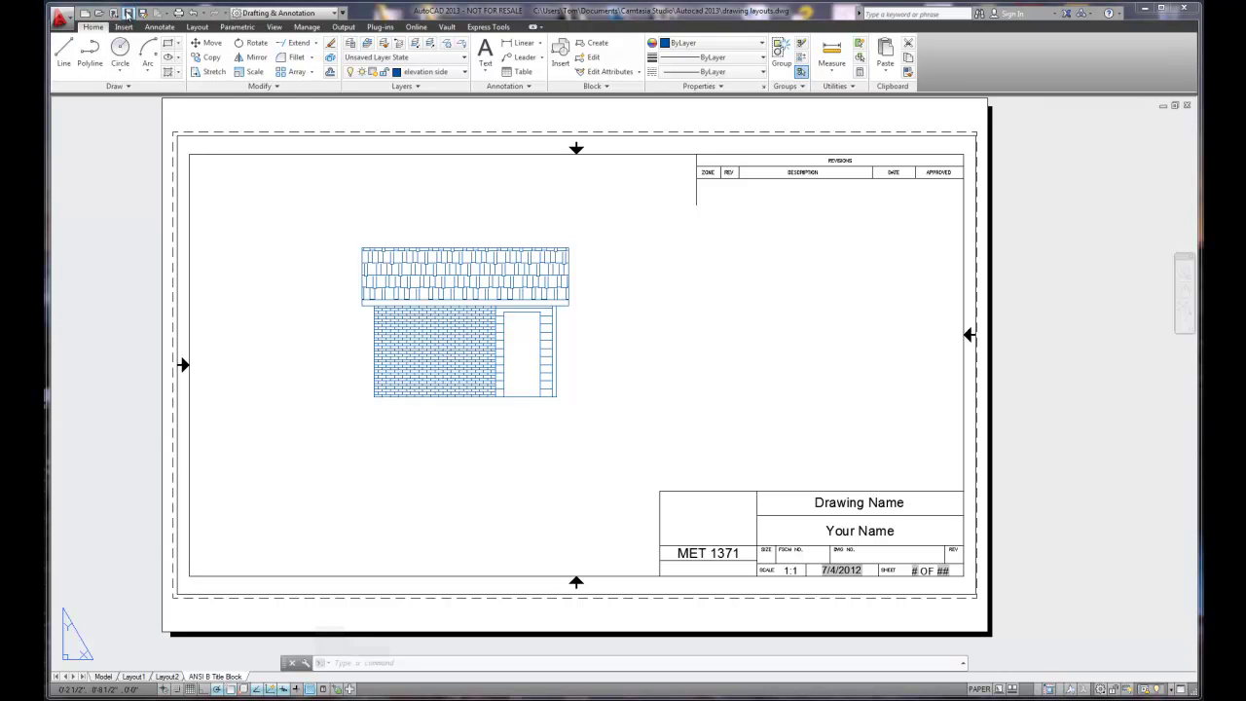
# Start a batch plot and select the Layout1, Layout2 and ANSI B Title Block sheets, keeping the plotter named in page setup.
pyautogui.click(68, 20)
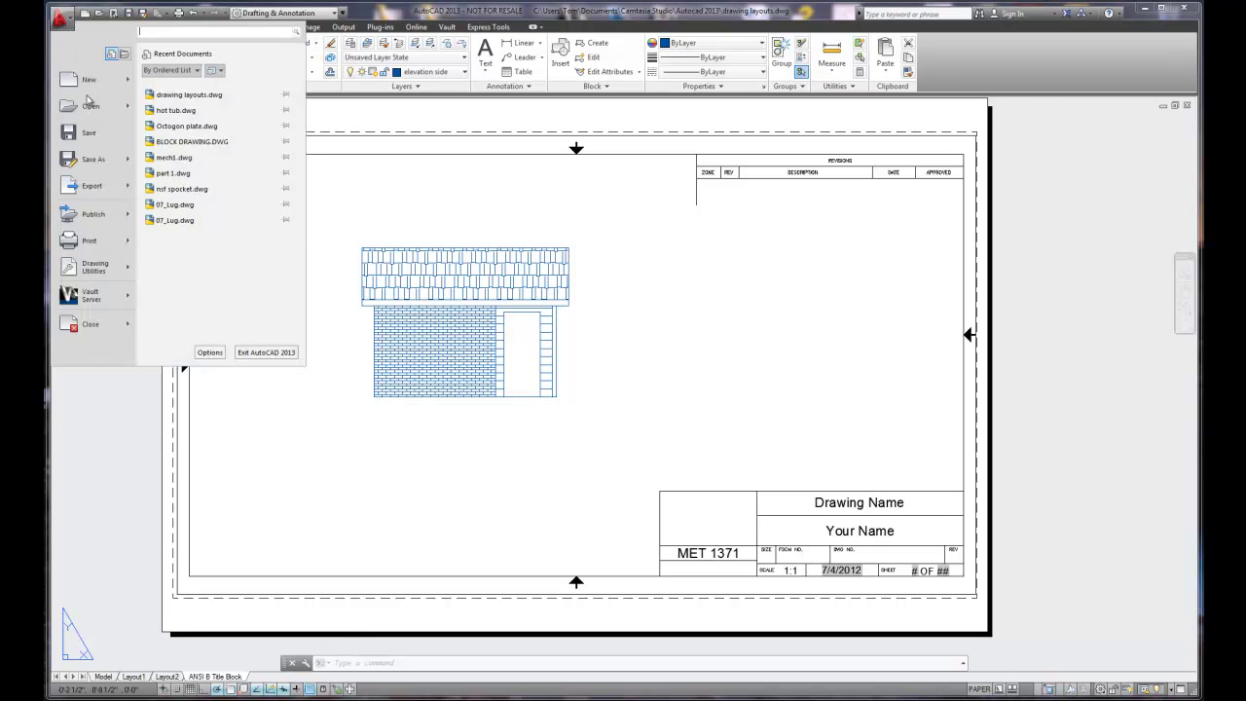
pyautogui.moveTo(95, 242)
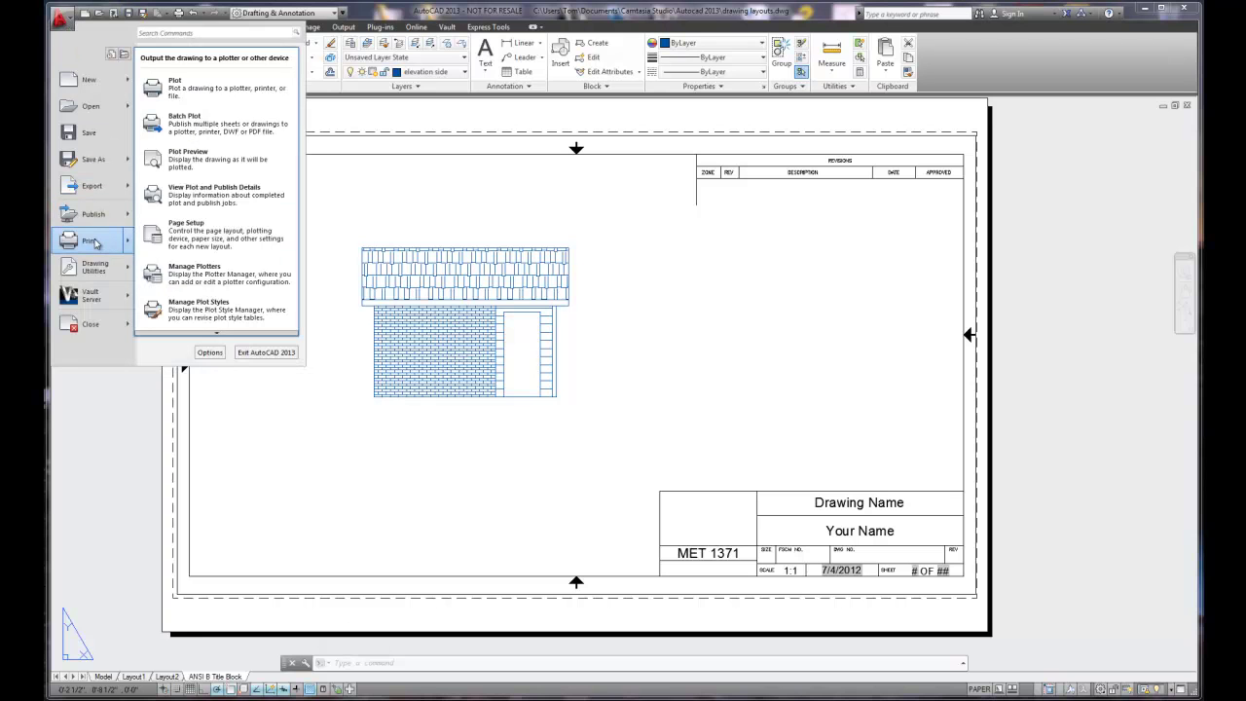
pyautogui.click(190, 136)
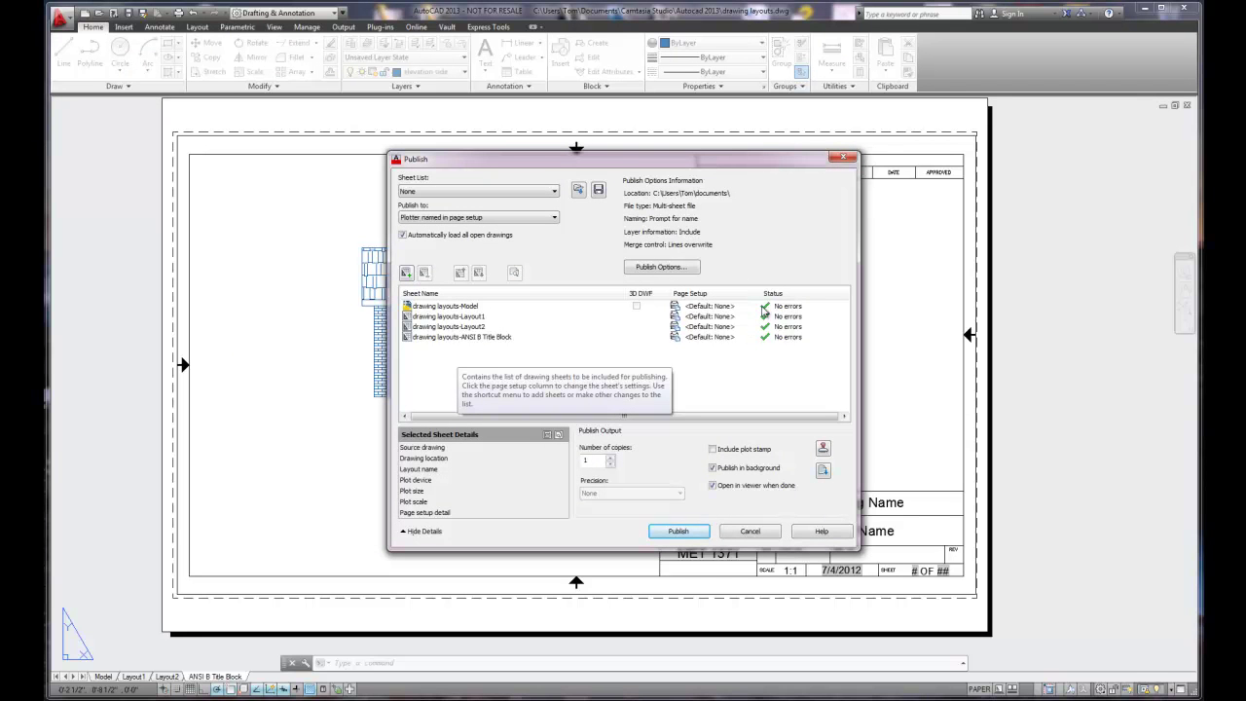
pyautogui.click(448, 317)
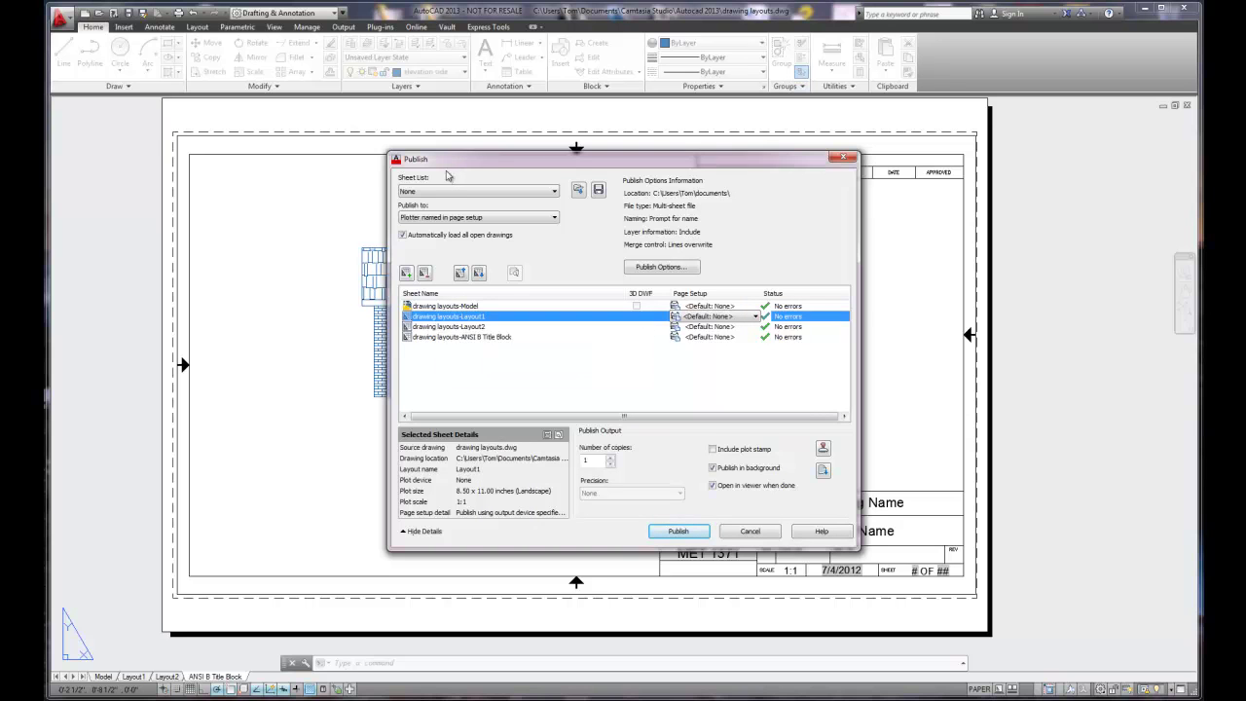
pyautogui.click(421, 191)
pyautogui.click(429, 203)
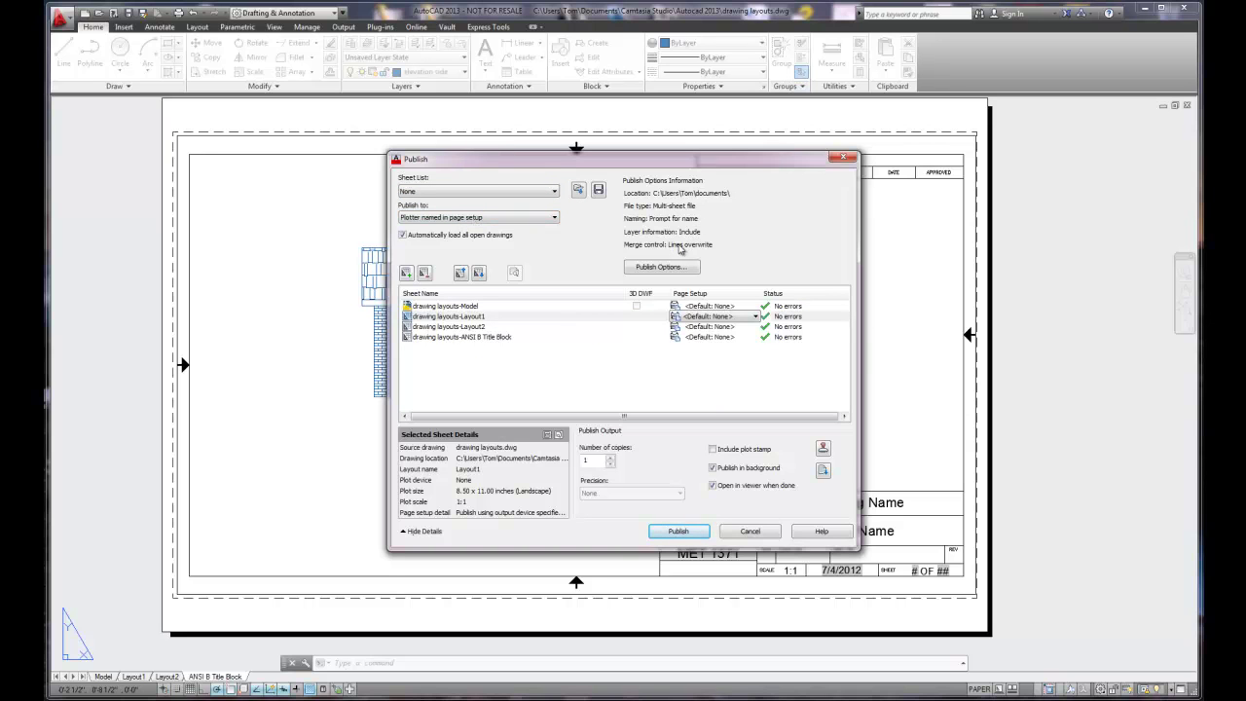
pyautogui.keyDown('shift'); pyautogui.click(440, 327); pyautogui.keyUp('shift')
pyautogui.keyDown('shift'); pyautogui.click(442, 337); pyautogui.keyUp('shift')
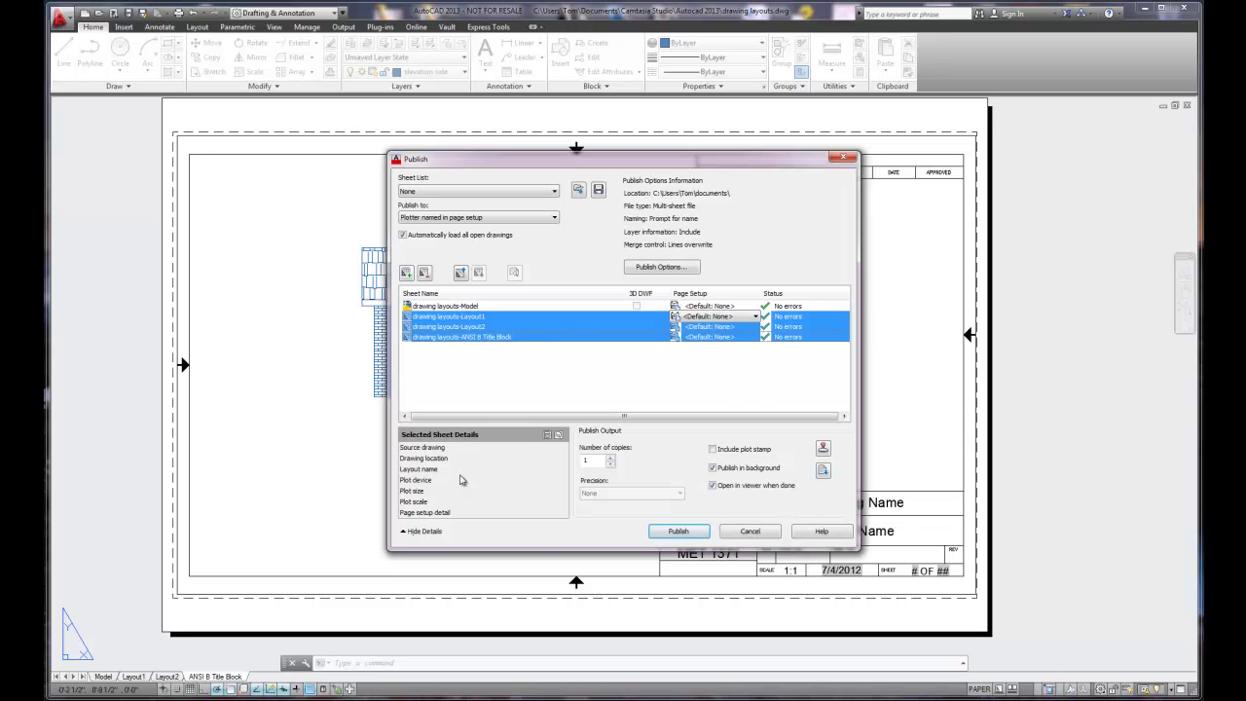
# Publish the sheets and save the sheet list under the suggested name, drawing layouts.dsd, in My Documents.
pyautogui.click(678, 533)
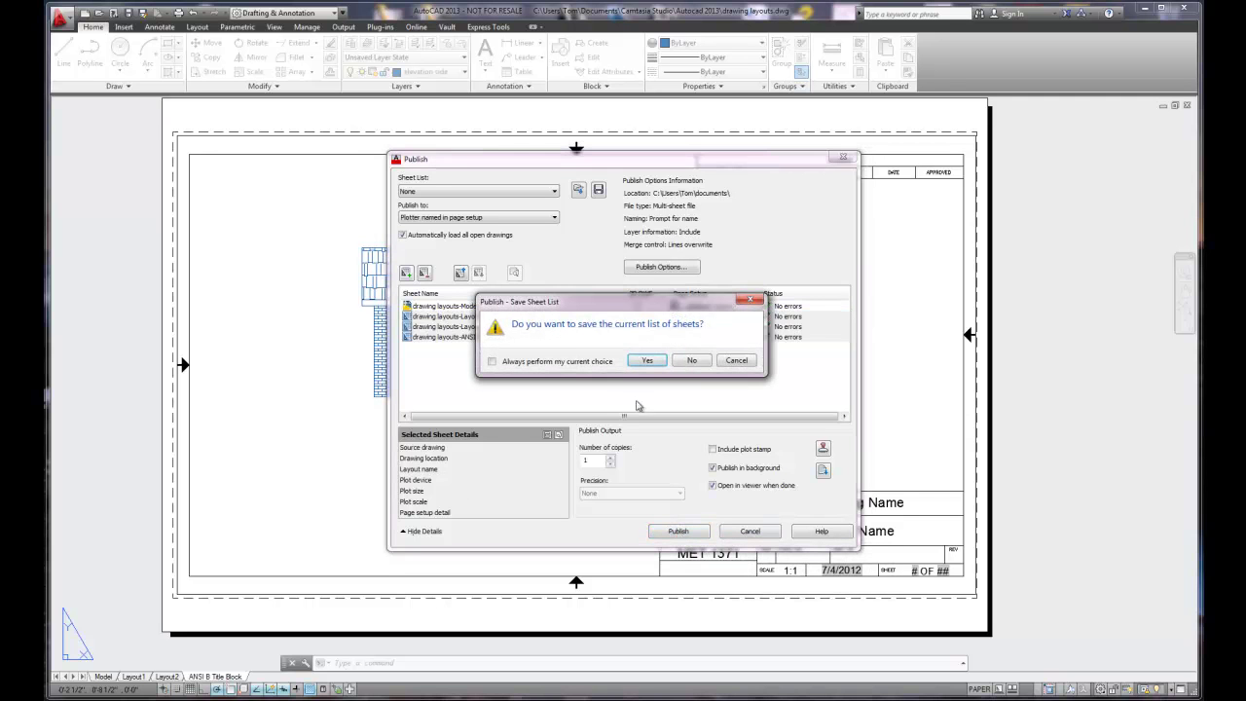
pyautogui.click(650, 362)
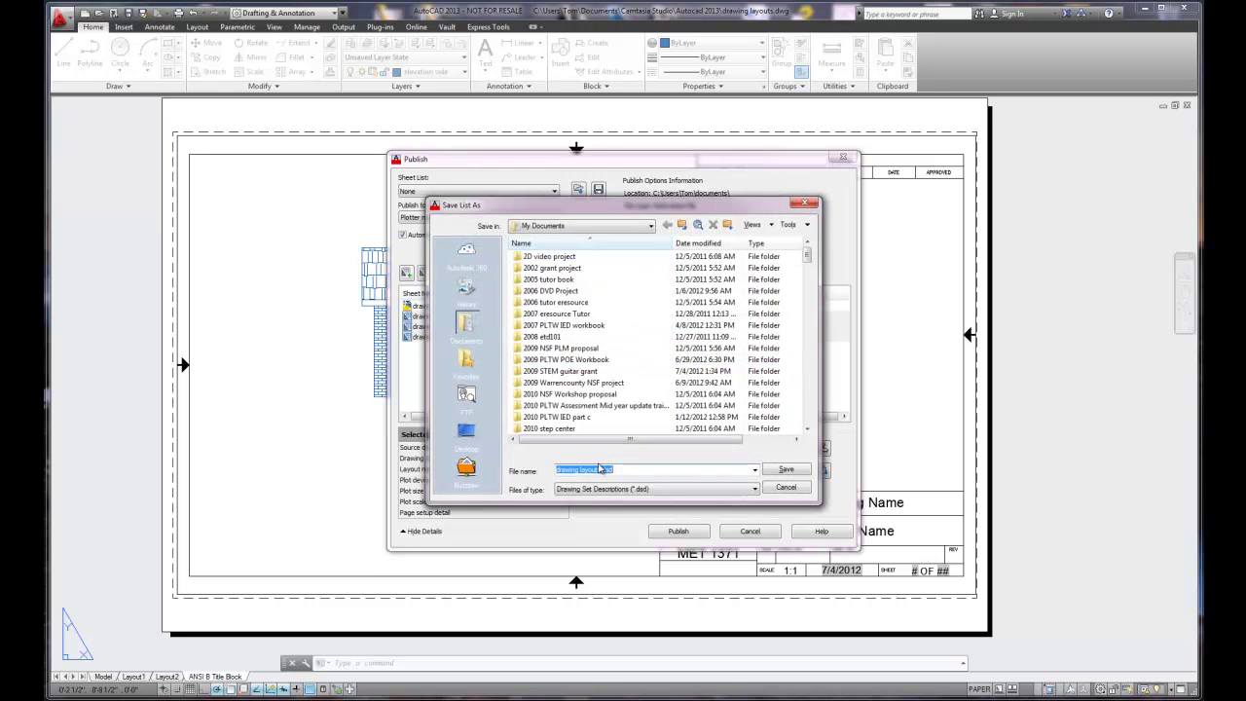
pyautogui.press('Return')
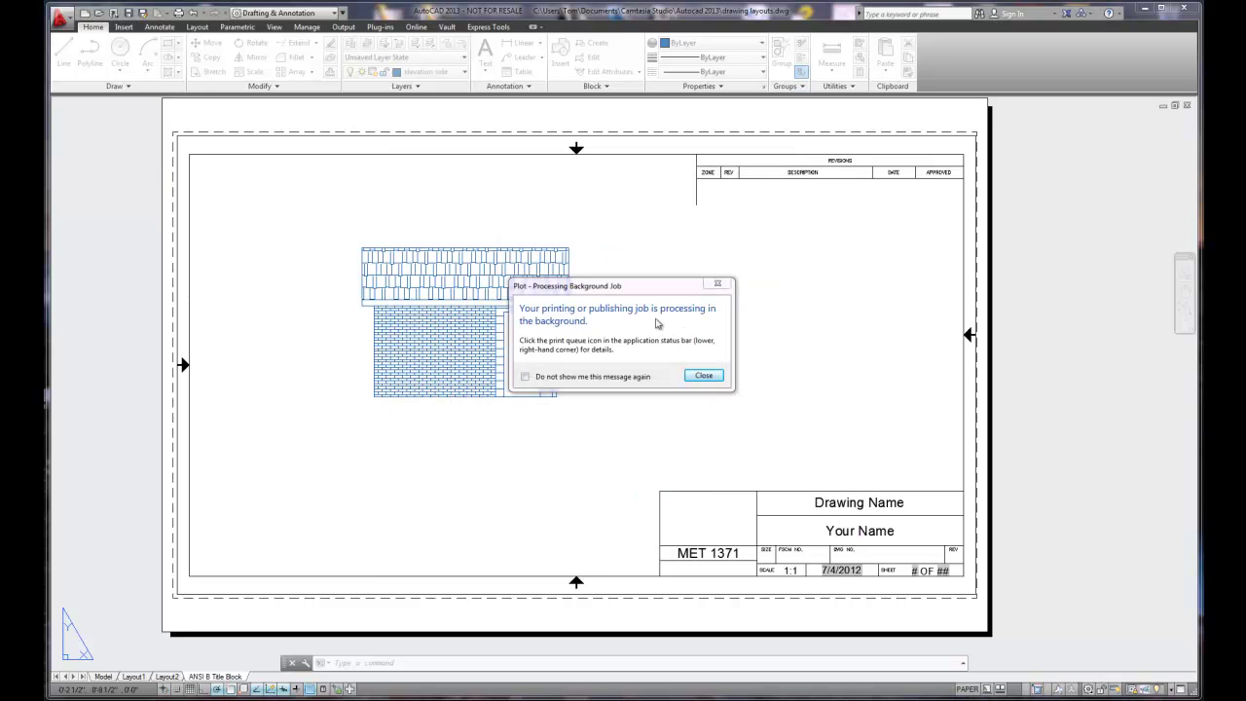
pyautogui.click(703, 375)
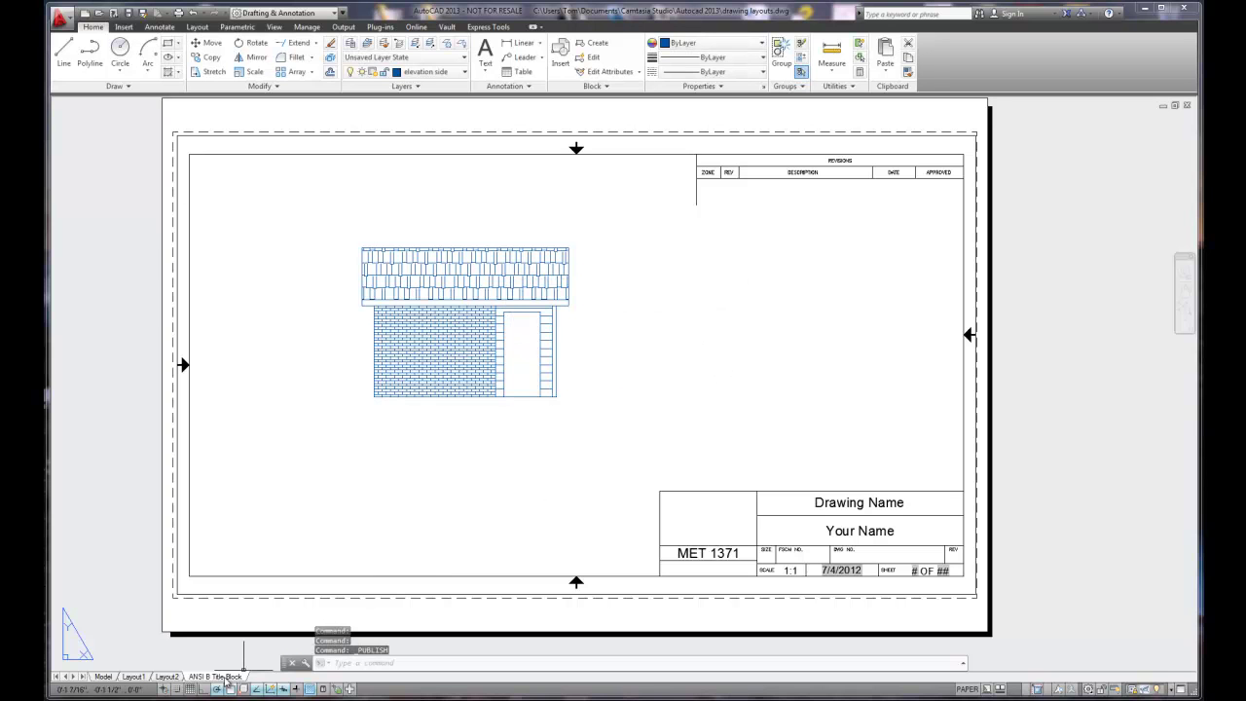
# Start another batch plot and set its publish output to PDF.
pyautogui.click(60, 17)
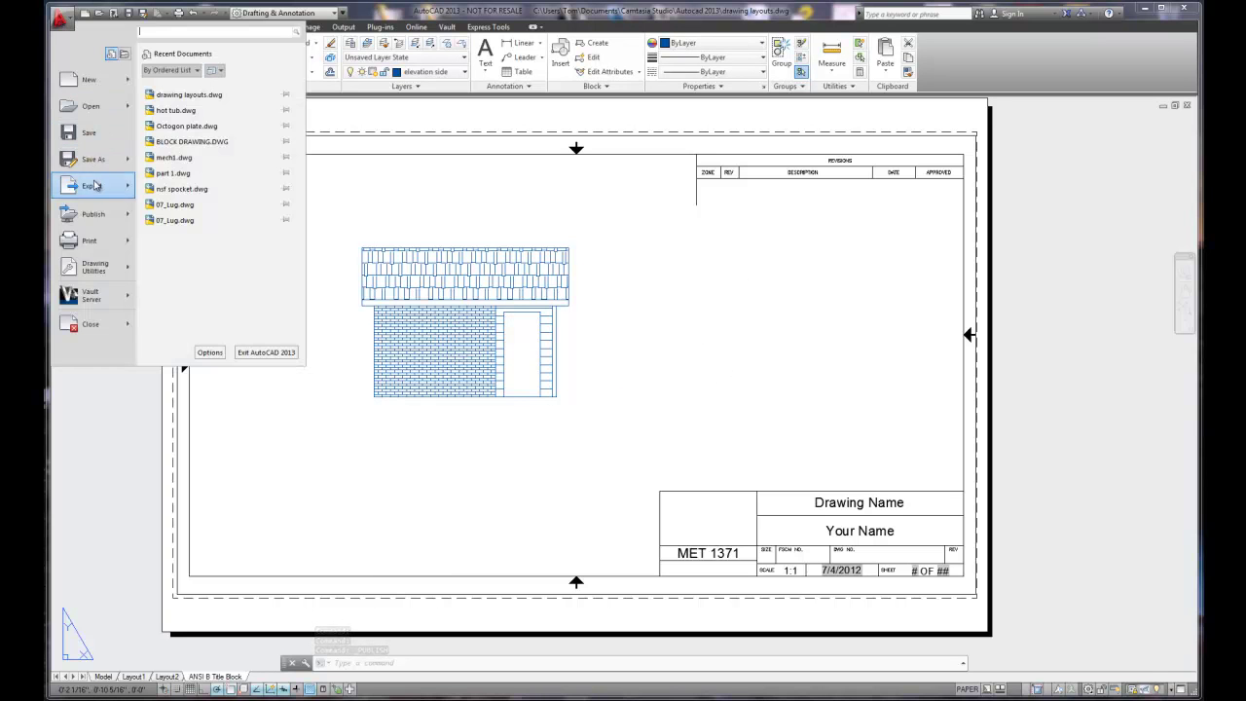
pyautogui.moveTo(95, 166)
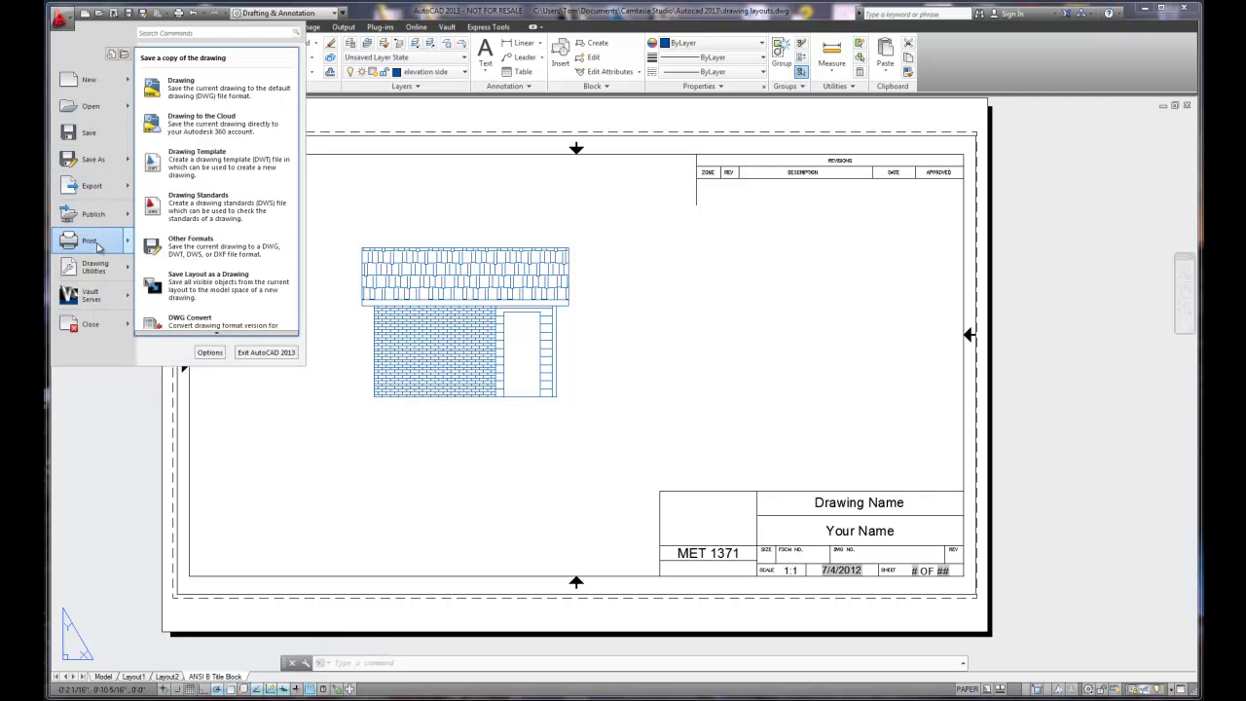
pyautogui.moveTo(105, 244)
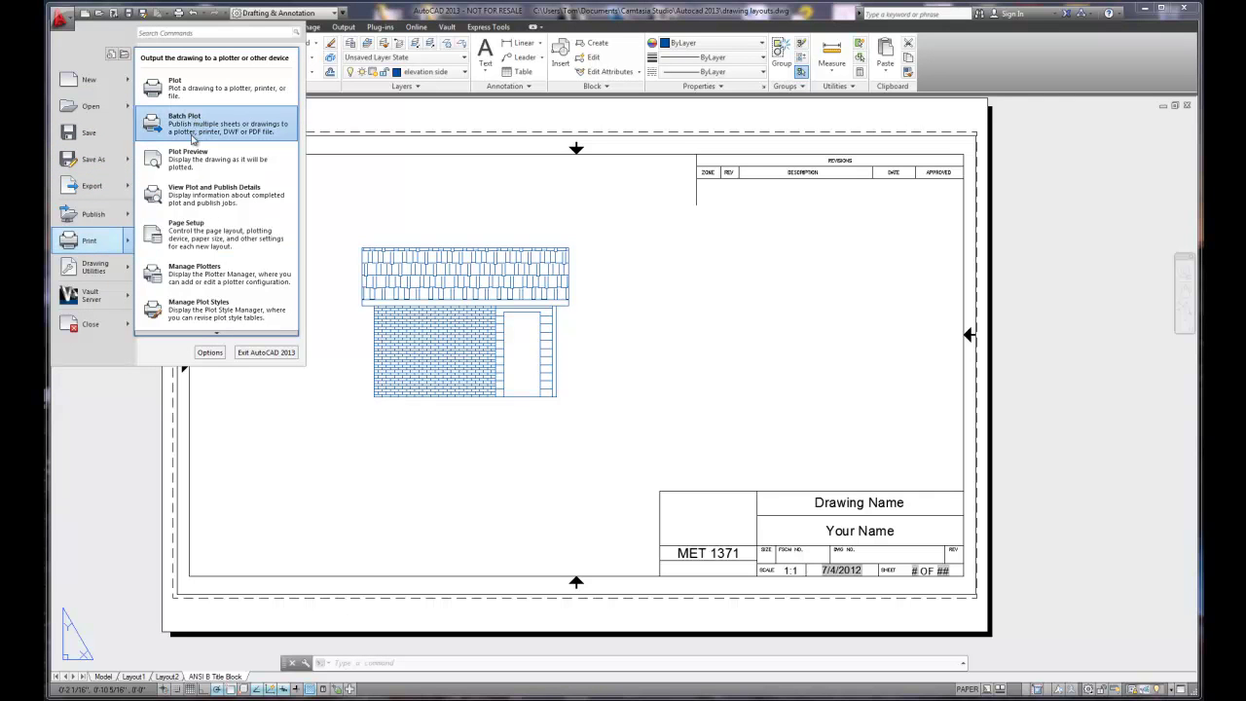
pyautogui.click(194, 129)
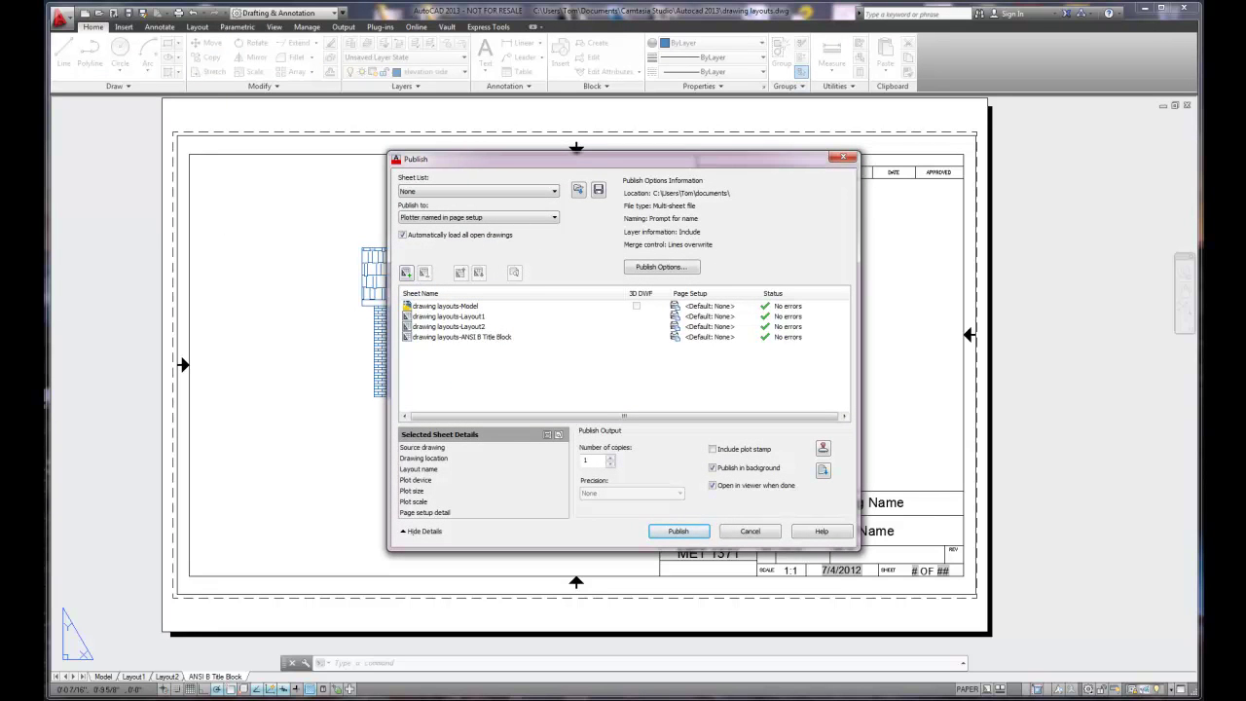
pyautogui.click(448, 317)
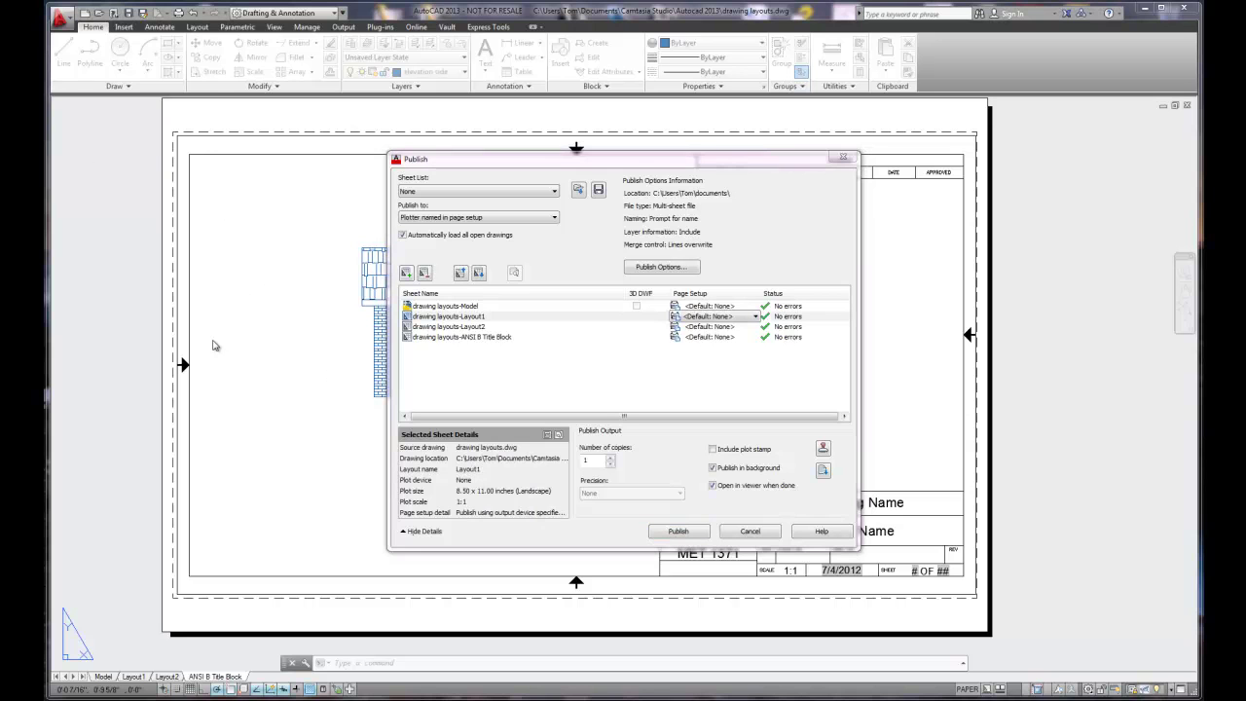
pyautogui.click(444, 218)
pyautogui.click(424, 252)
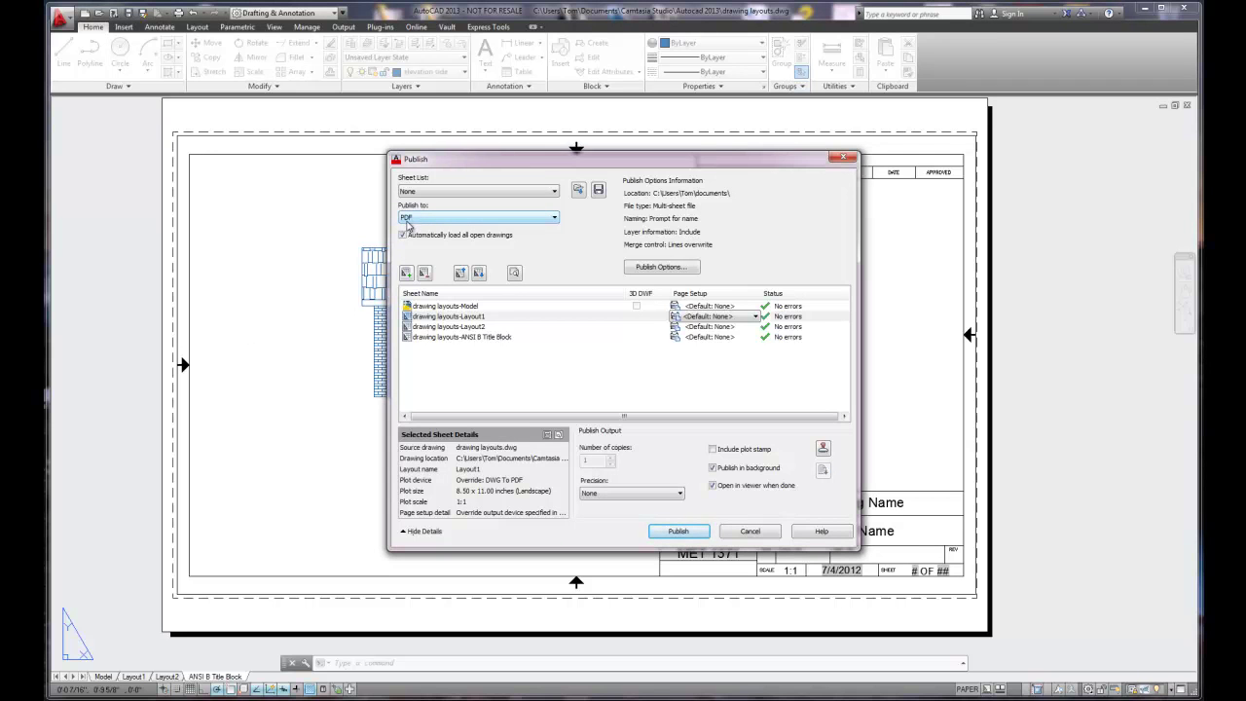
# Select the Layout1, Layout2 and ANSI B Title Block sheets and publish the sheet list to PDF.
pyautogui.click(445, 318)
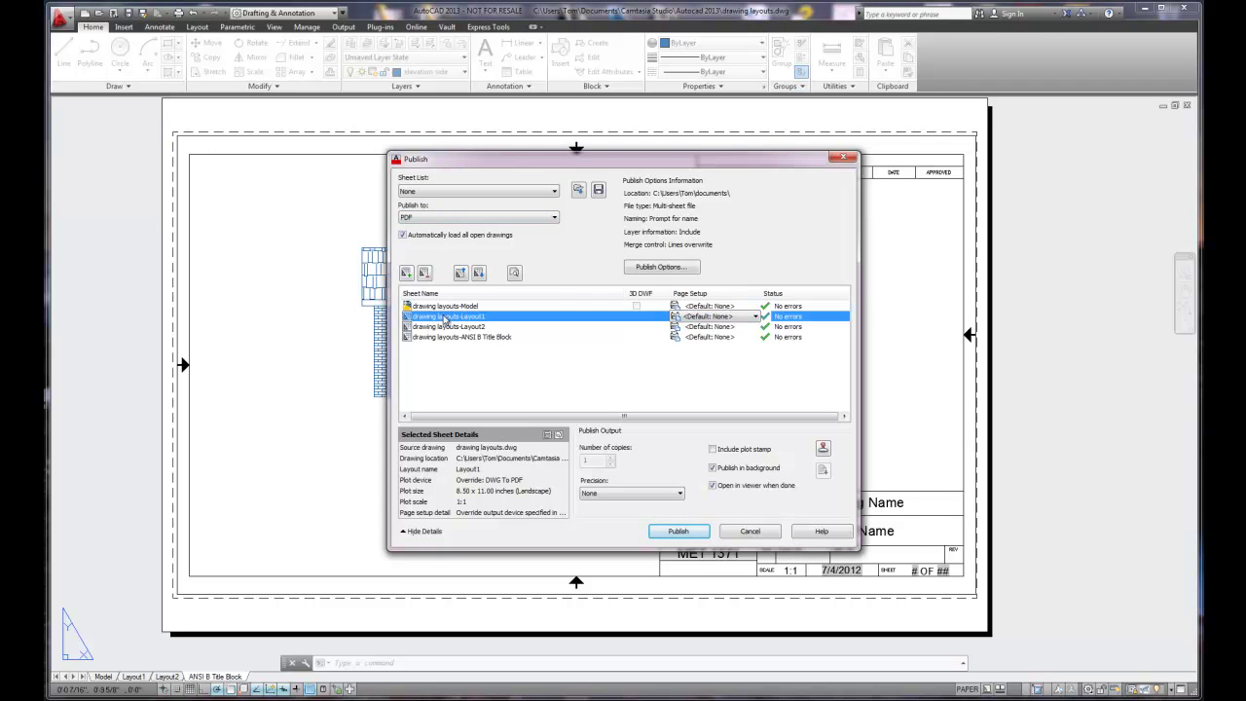
pyautogui.keyDown('shift'); pyautogui.click(443, 338); pyautogui.keyUp('shift')
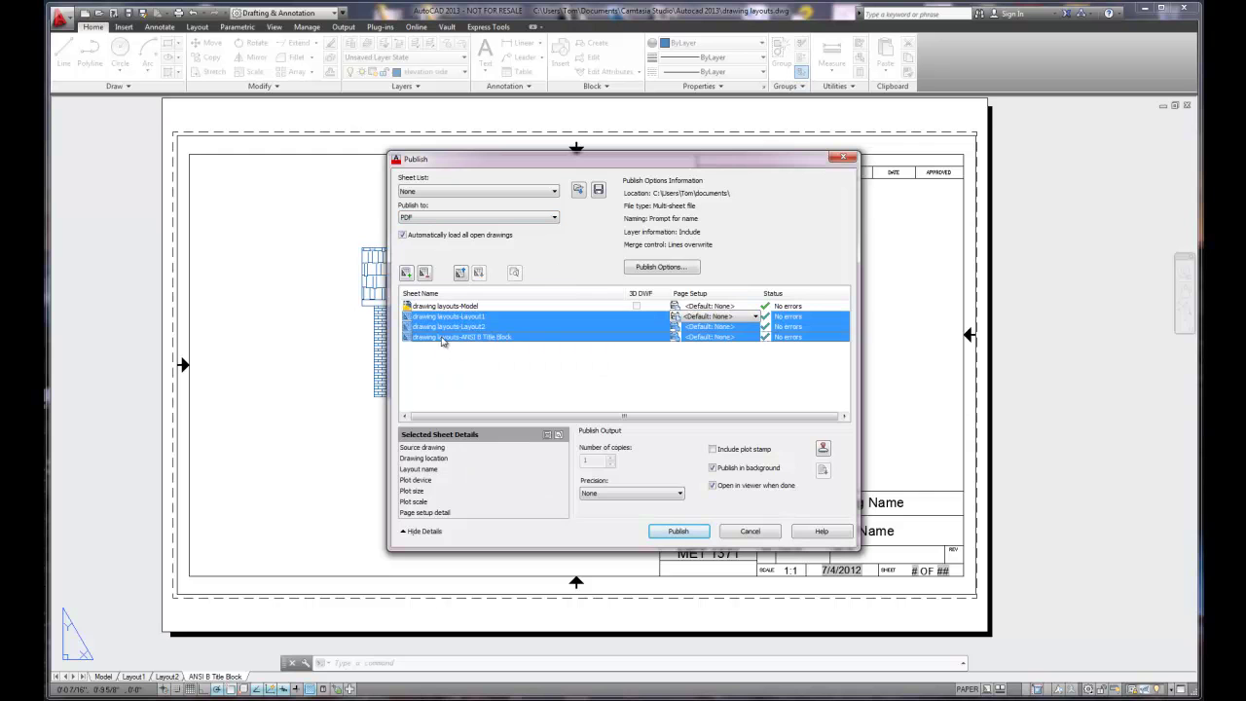
pyautogui.click(686, 531)
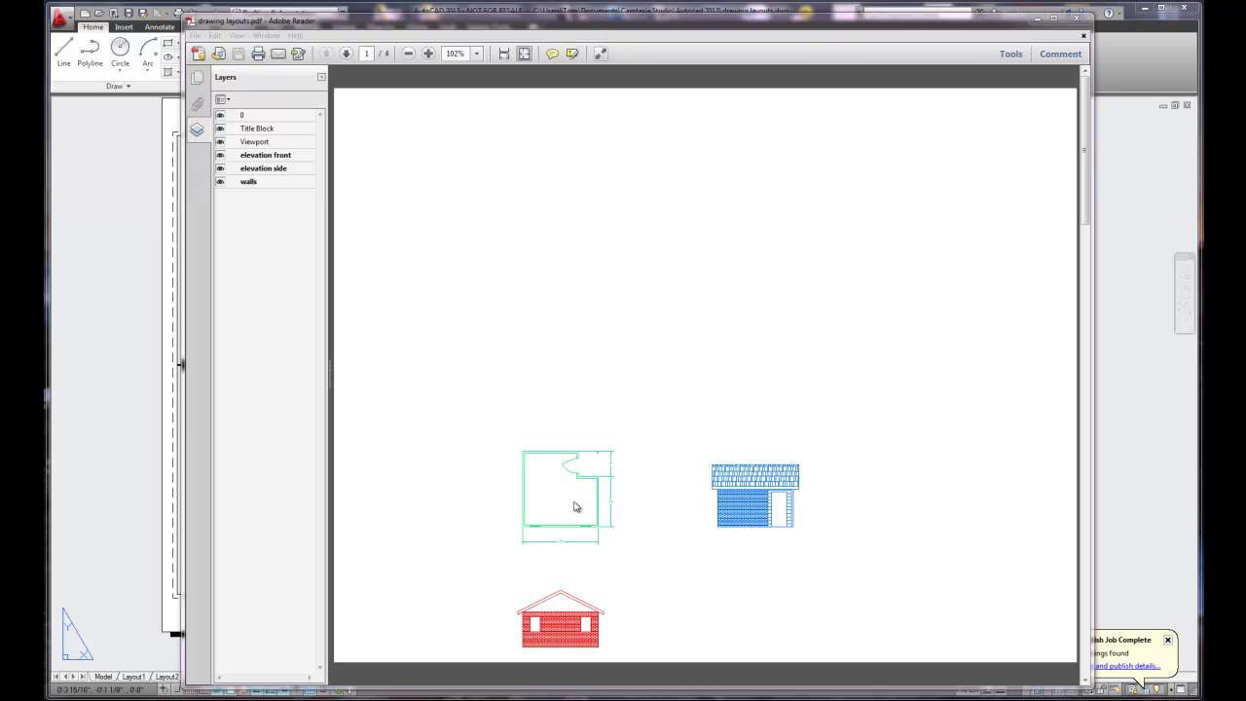
# Examine the pages of the published drawing layouts.pdf in Adobe Reader through to the title block sheet.
pyautogui.click(687, 434)
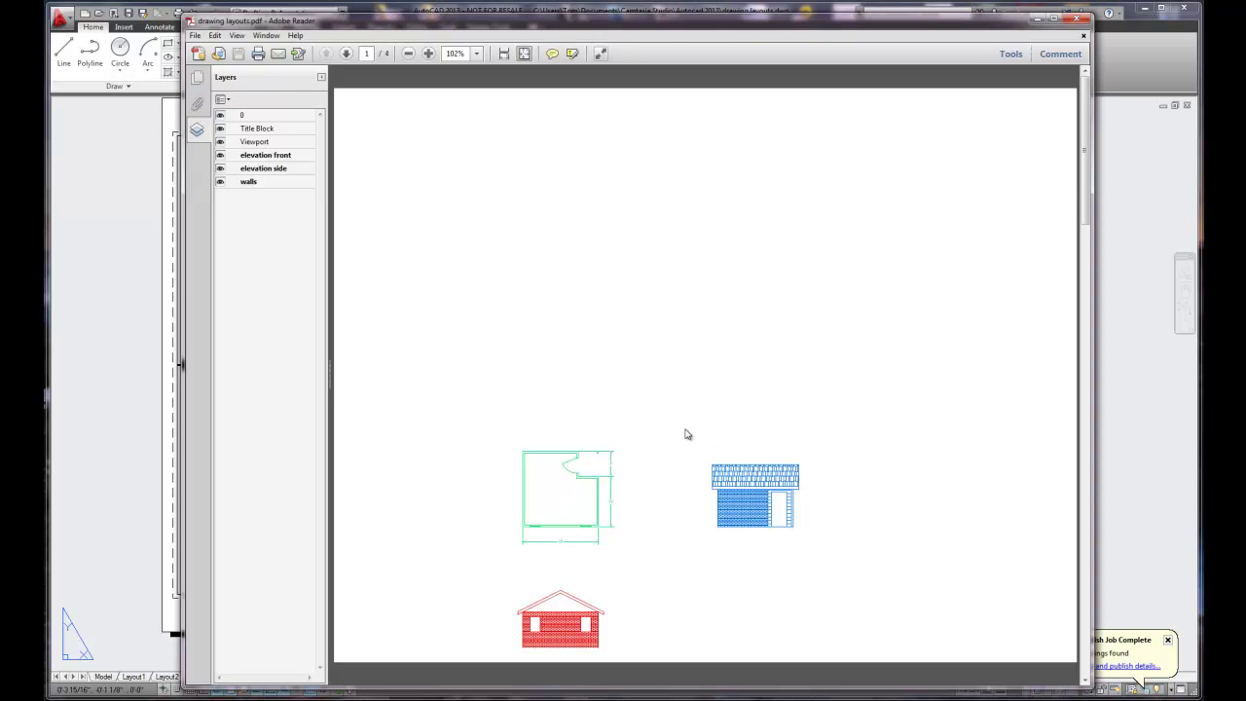
pyautogui.scroll(-10, 687, 434)
pyautogui.scroll(-3, 687, 435)
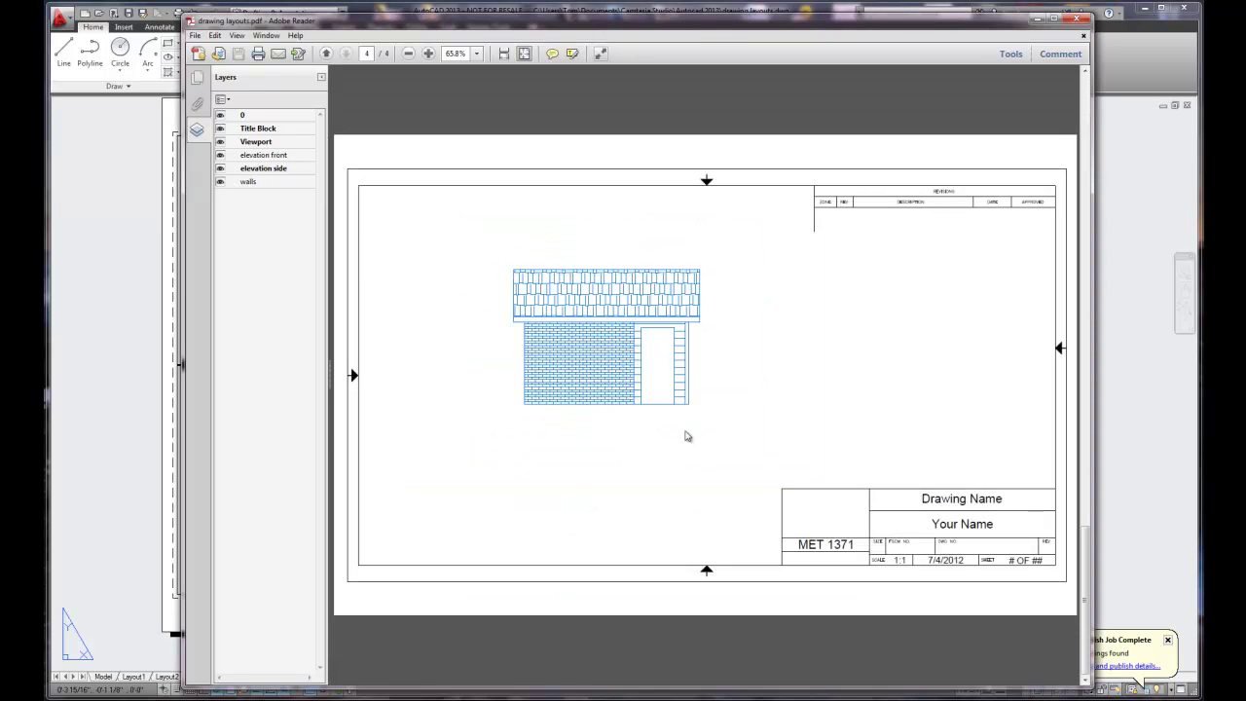